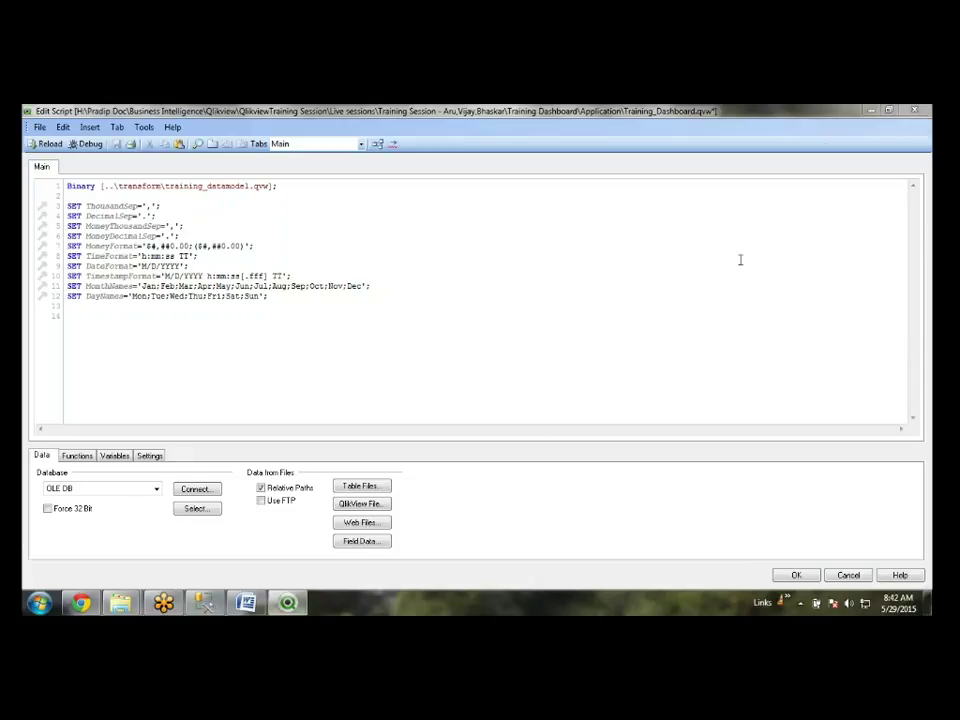
- Insert four blank lines below the Binary statement at the top of the load script
{"action": "left_click", "coordinate": [909, 140]}
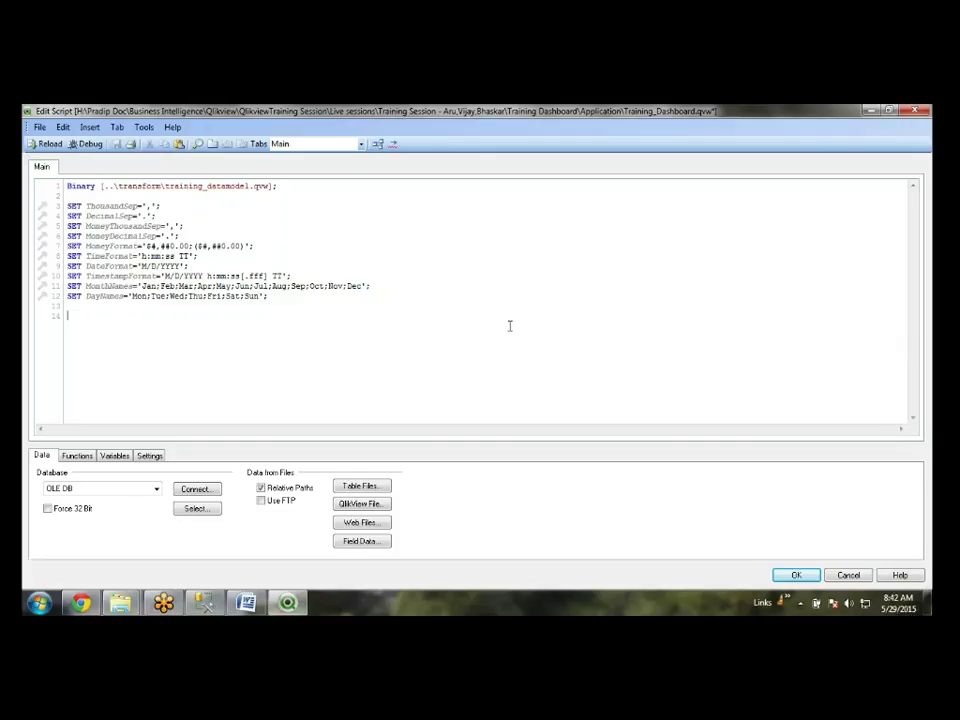
{"action": "left_click", "coordinate": [309, 187]}
{"action": "left_click", "coordinate": [66, 381]}
{"action": "left_click", "coordinate": [320, 187]}
{"action": "key", "text": "Return"}
{"action": "key", "text": "Return"}
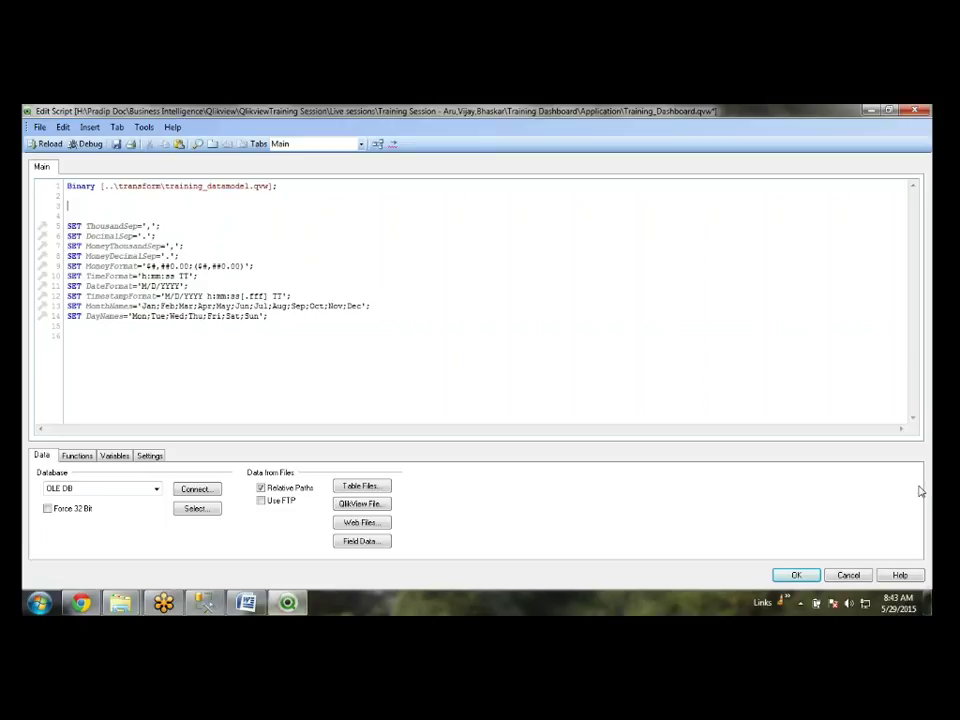
{"action": "left_click", "coordinate": [438, 326]}
{"action": "left_click", "coordinate": [369, 316]}
{"action": "left_click", "coordinate": [284, 188]}
{"action": "key", "text": "Return"}
{"action": "key", "text": "Return"}
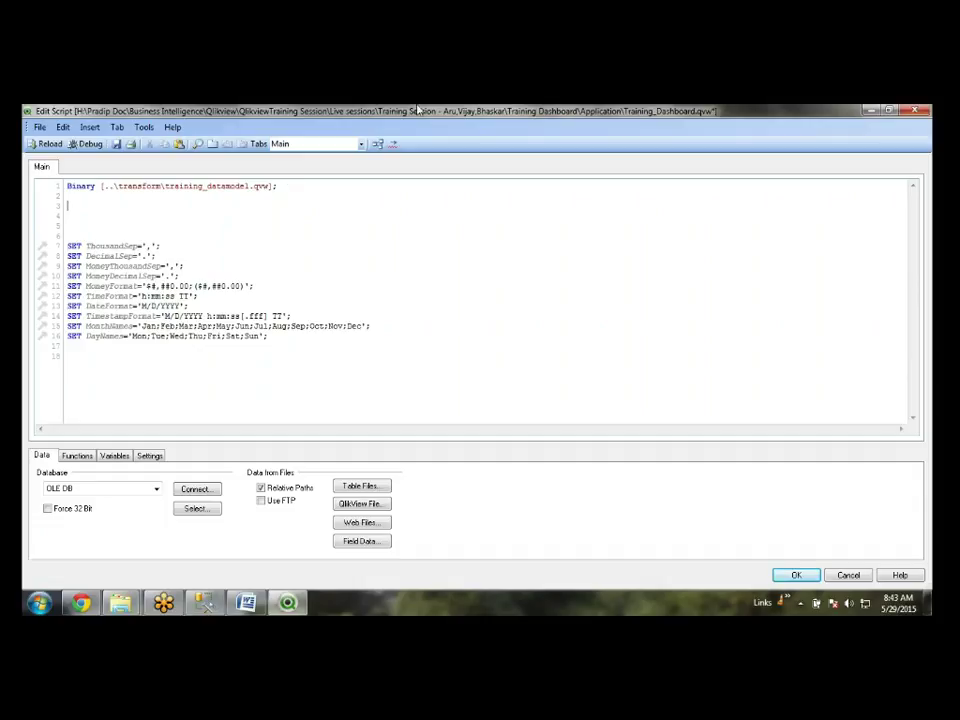
- Add a Binary load of Training_QVDMaker.qvw from the Extract folder above the existing Binary statement
{"action": "left_click", "coordinate": [356, 504]}
{"action": "left_click", "coordinate": [641, 137]}
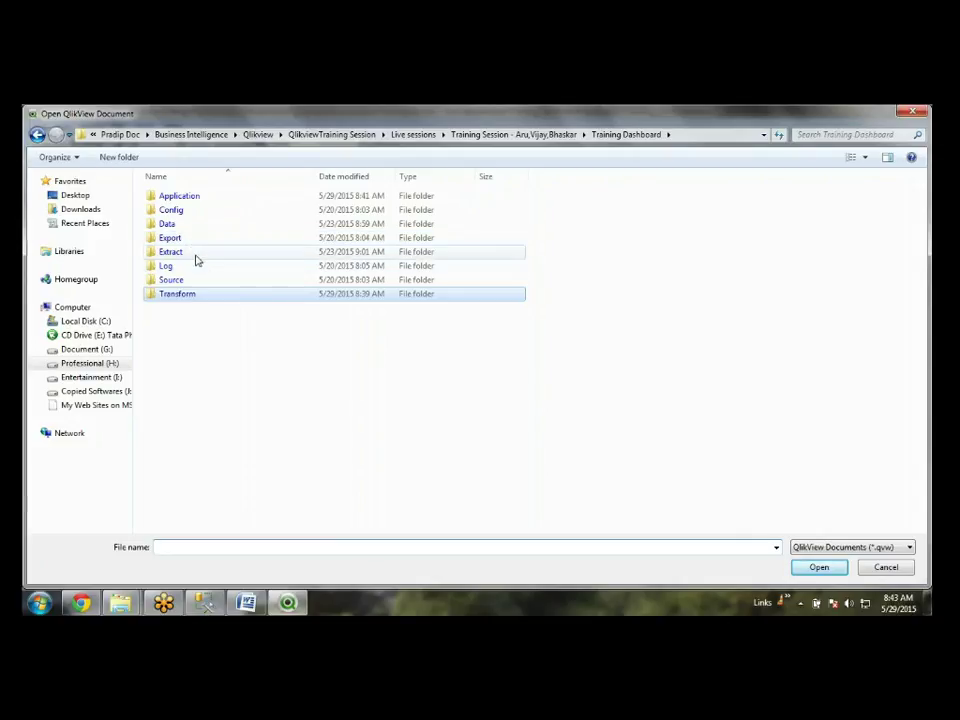
{"action": "double_click", "coordinate": [197, 258]}
{"action": "double_click", "coordinate": [197, 196]}
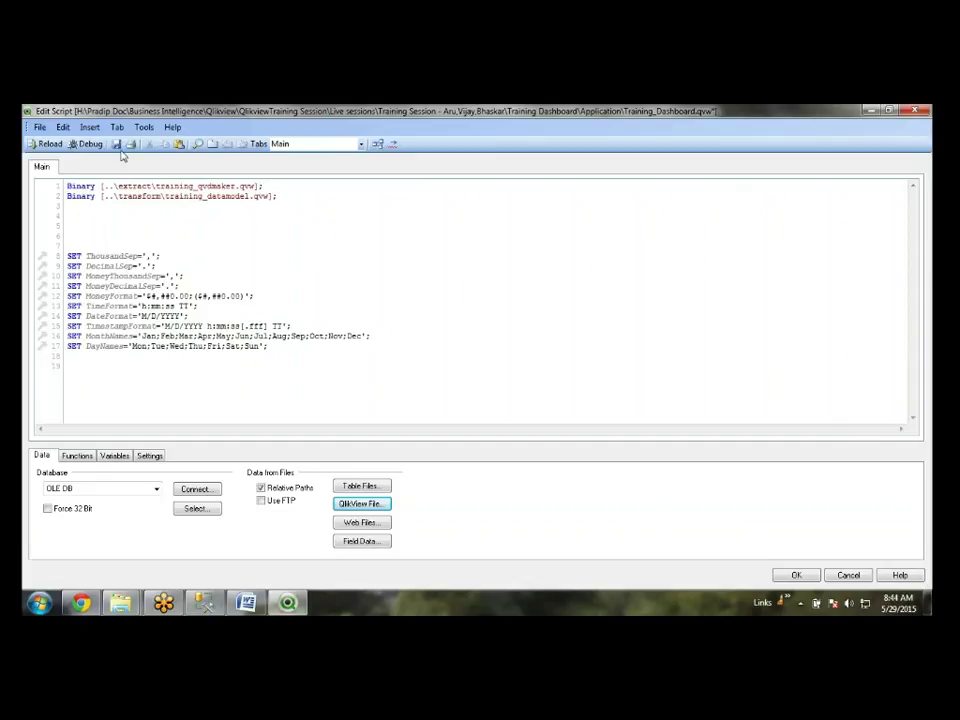
- Try to reload the script with both Binary statements and close the dialogs that follow
{"action": "left_click", "coordinate": [40, 144]}
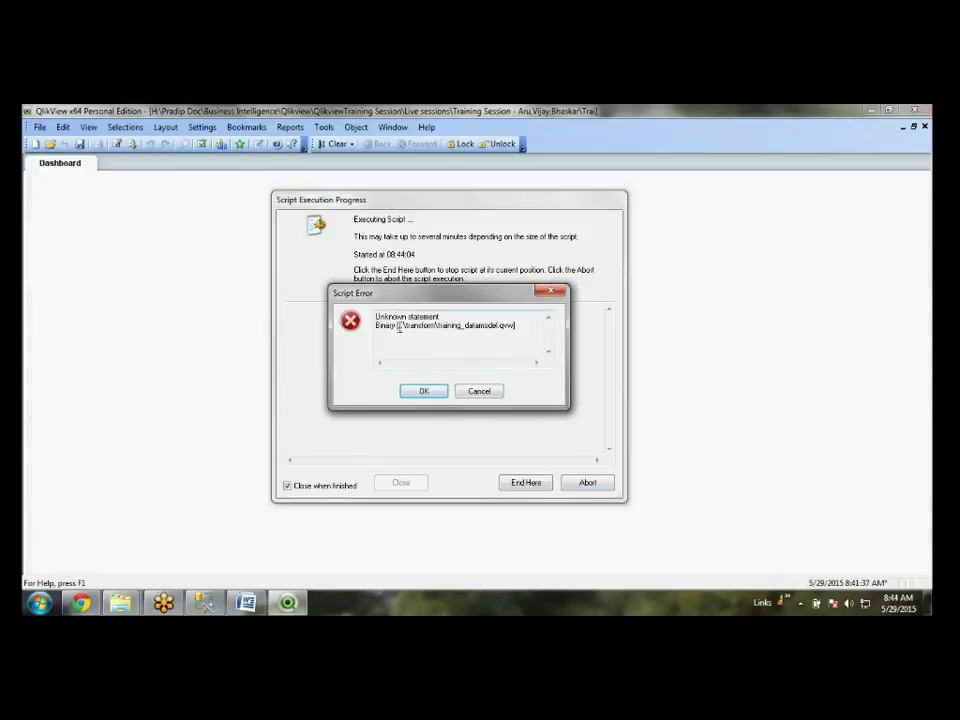
{"action": "left_click", "coordinate": [424, 391]}
{"action": "key", "text": "Escape"}
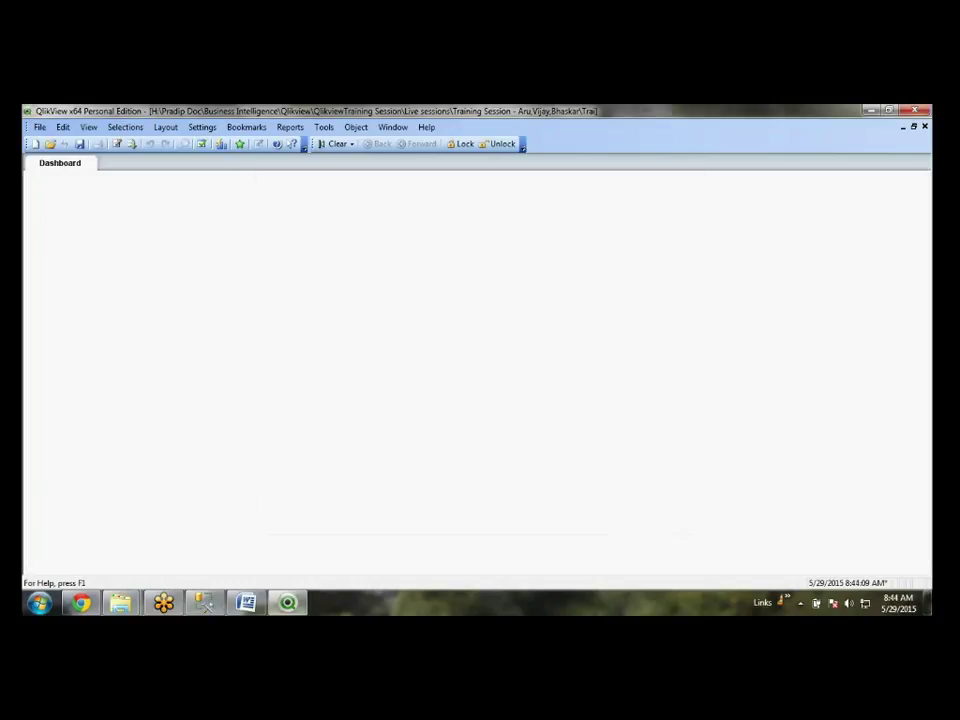
- Reopen the load script and delete the Binary statement for training_datamodel.qvw along with the extra blank lines
{"action": "key", "text": "ctrl+e"}
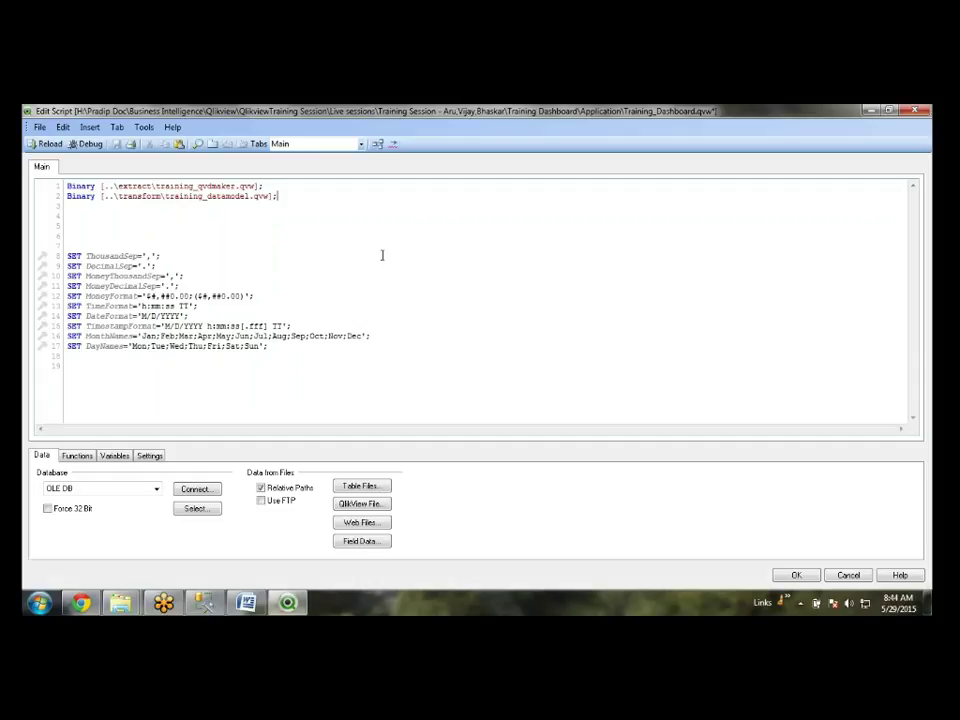
{"action": "key", "text": "shift+Down"}
{"action": "key", "text": "shift+End"}
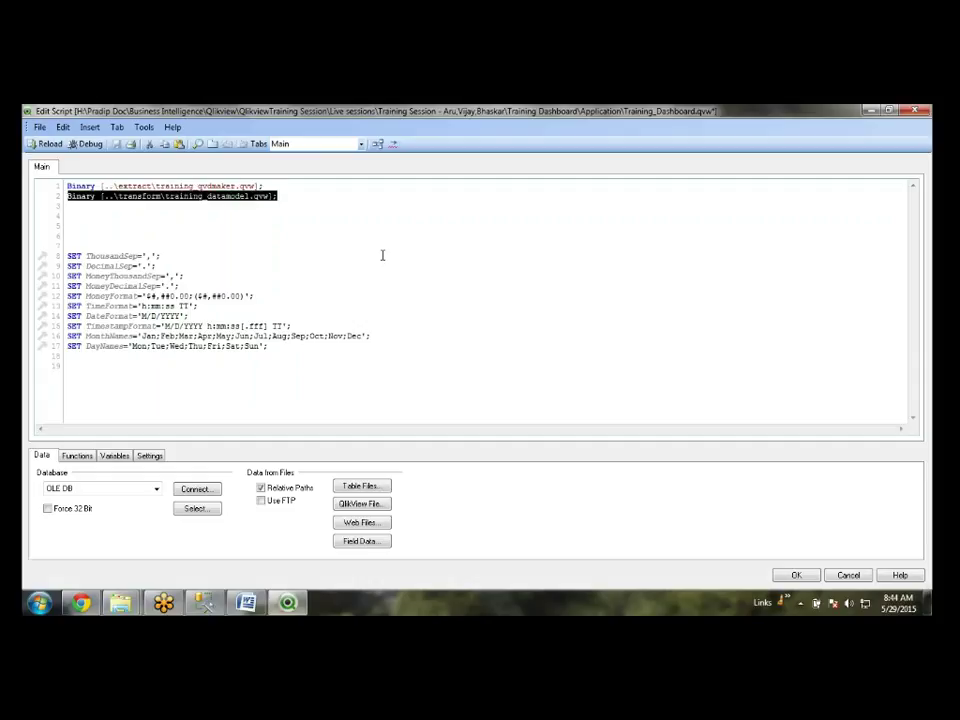
{"action": "key", "text": "Delete"}
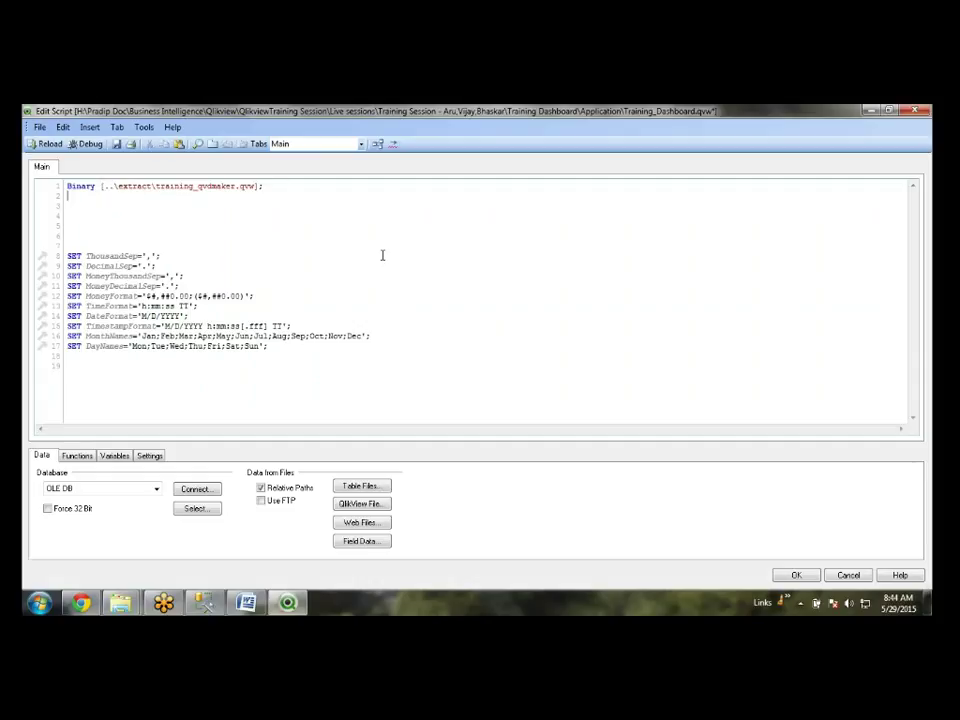
{"action": "key", "text": "Delete"}
{"action": "key", "text": "Delete"}
{"action": "key", "text": "Delete"}
{"action": "key", "text": "Delete"}
{"action": "key", "text": "Delete"}
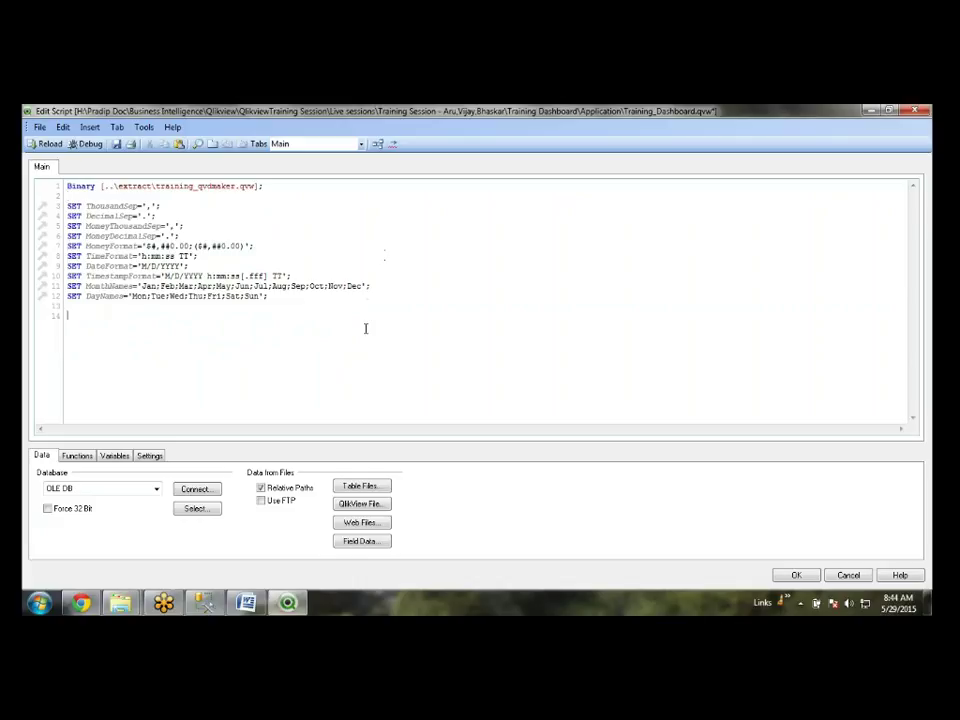
- Reload the script with only the training_qvdmaker.qvw Binary statement and accept the sheet properties unchanged
{"action": "left_click", "coordinate": [405, 325]}
{"action": "left_click", "coordinate": [43, 146]}
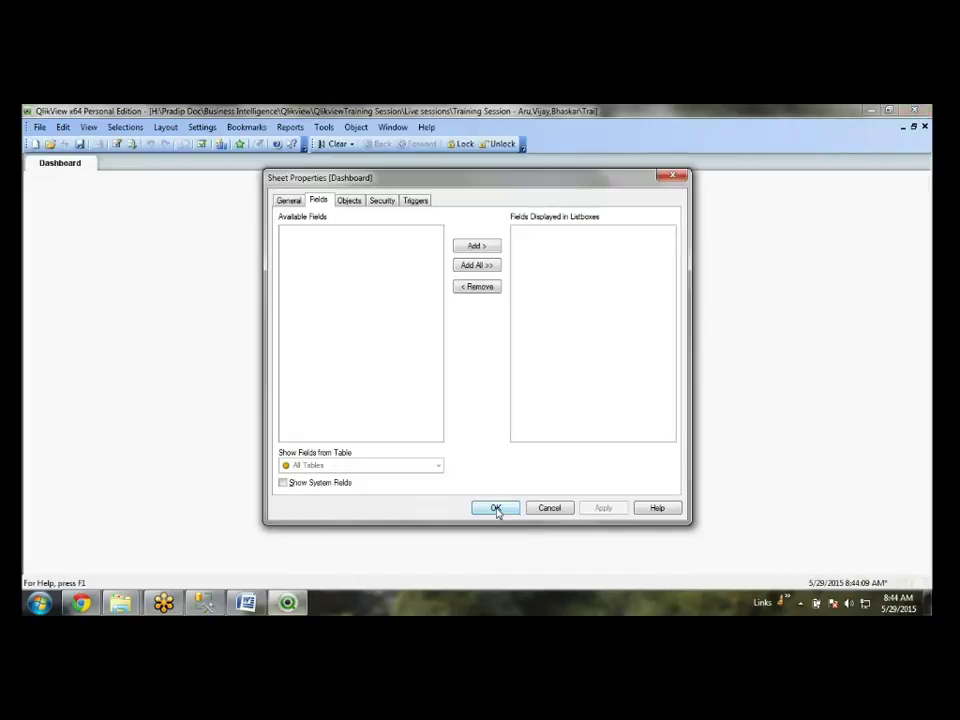
{"action": "left_click", "coordinate": [496, 508]}
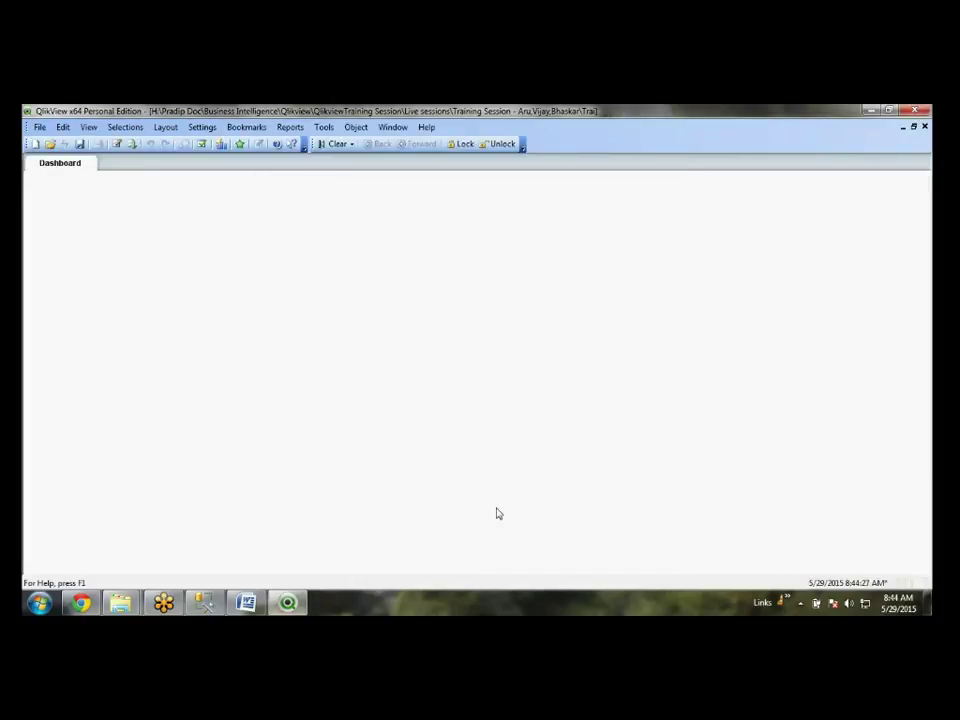
- Replace the script's Binary statement with one loading the data model document from the Transform folder, ..\transform\training_datamodel.qvw
{"action": "key", "text": "ctrl+e"}
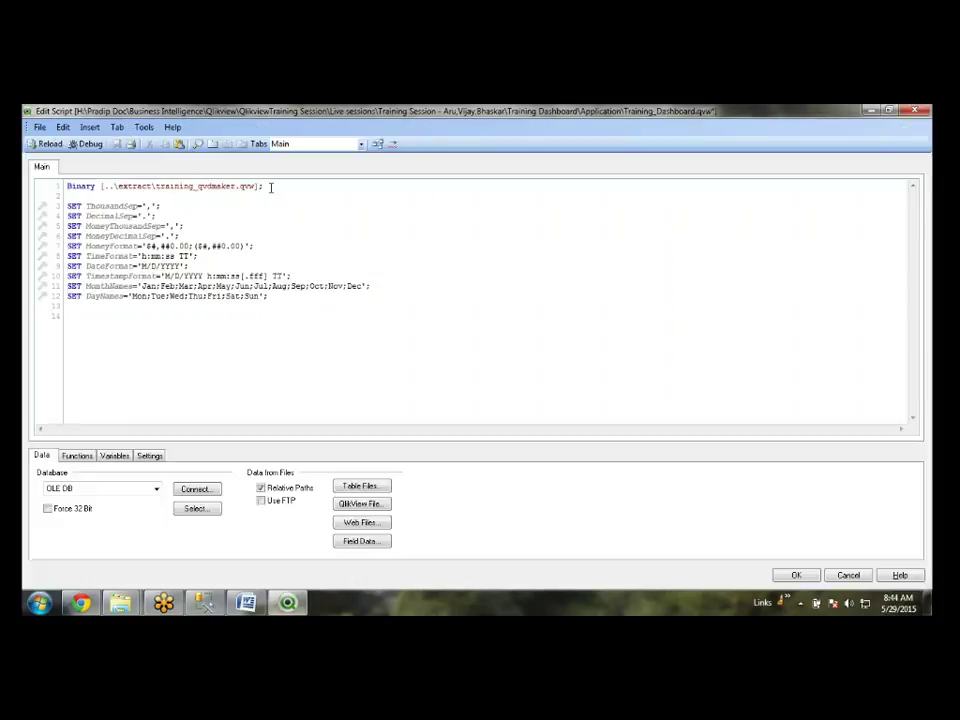
{"action": "key", "text": "shift+Home"}
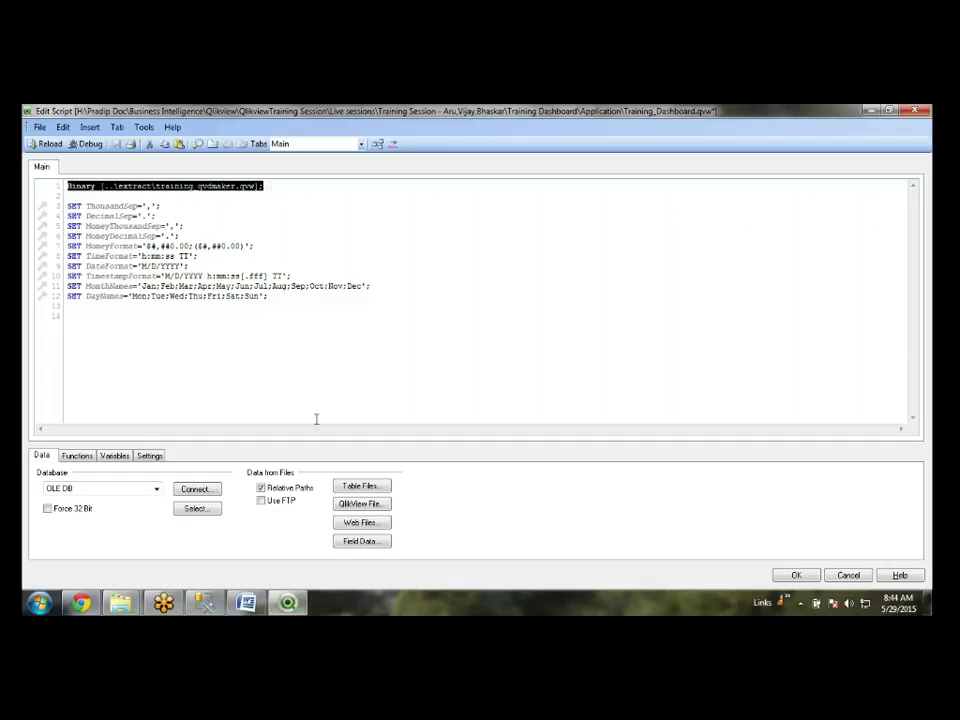
{"action": "left_click", "coordinate": [361, 505]}
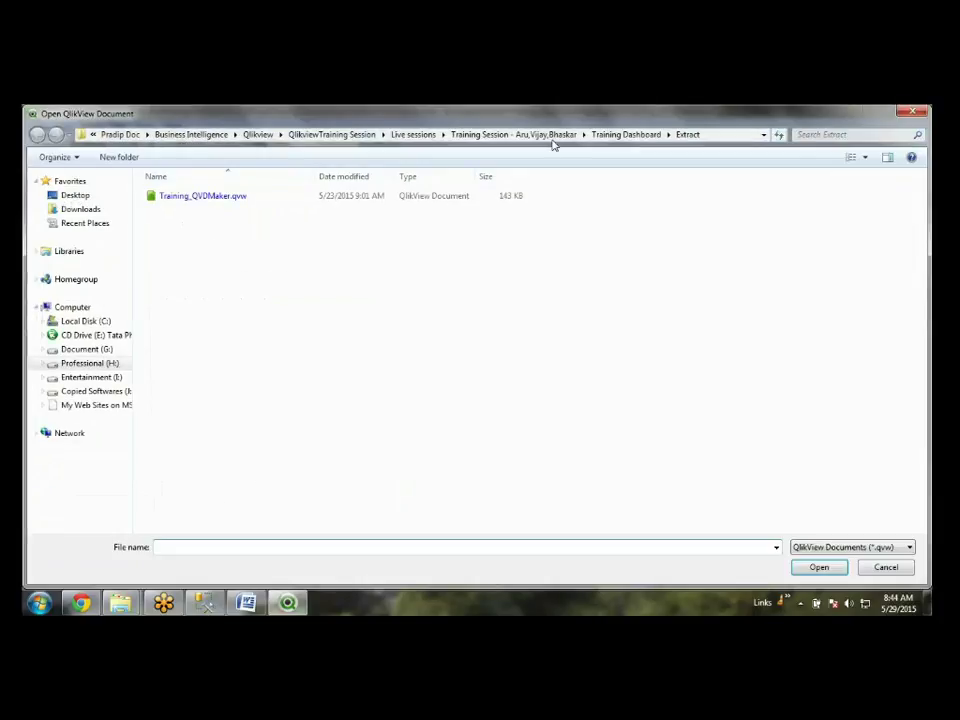
{"action": "left_click", "coordinate": [622, 136]}
{"action": "double_click", "coordinate": [176, 293]}
{"action": "double_click", "coordinate": [229, 195]}
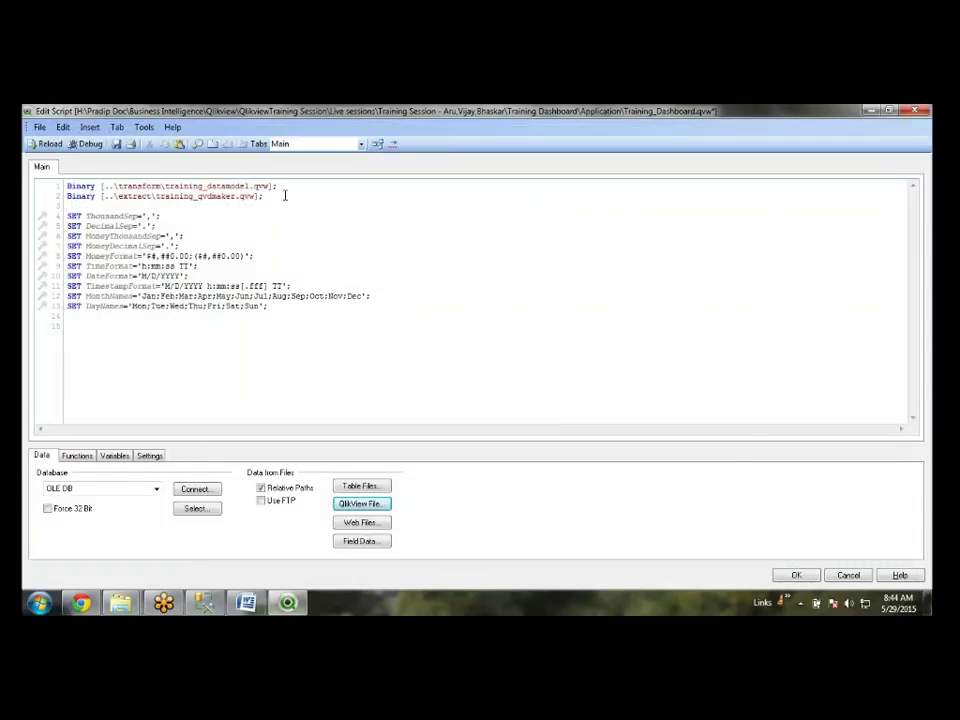
{"action": "key", "text": "shift+Home"}
{"action": "key", "text": "Delete"}
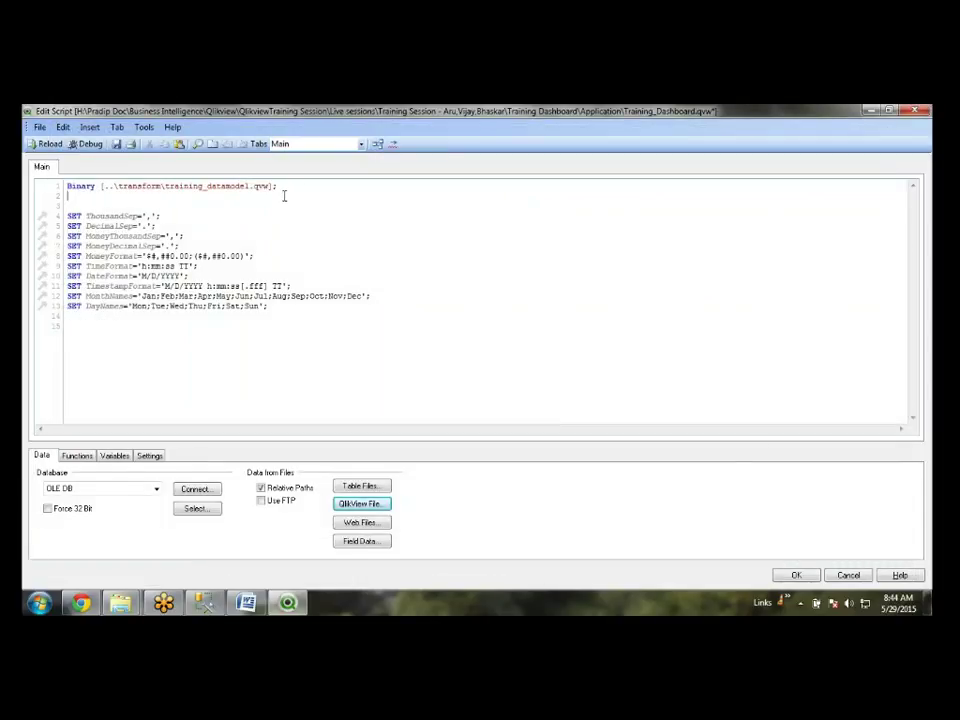
- Reload the script with the training_datamodel.qvw Binary statement and accept the sheet properties unchanged
{"action": "left_click", "coordinate": [43, 143]}
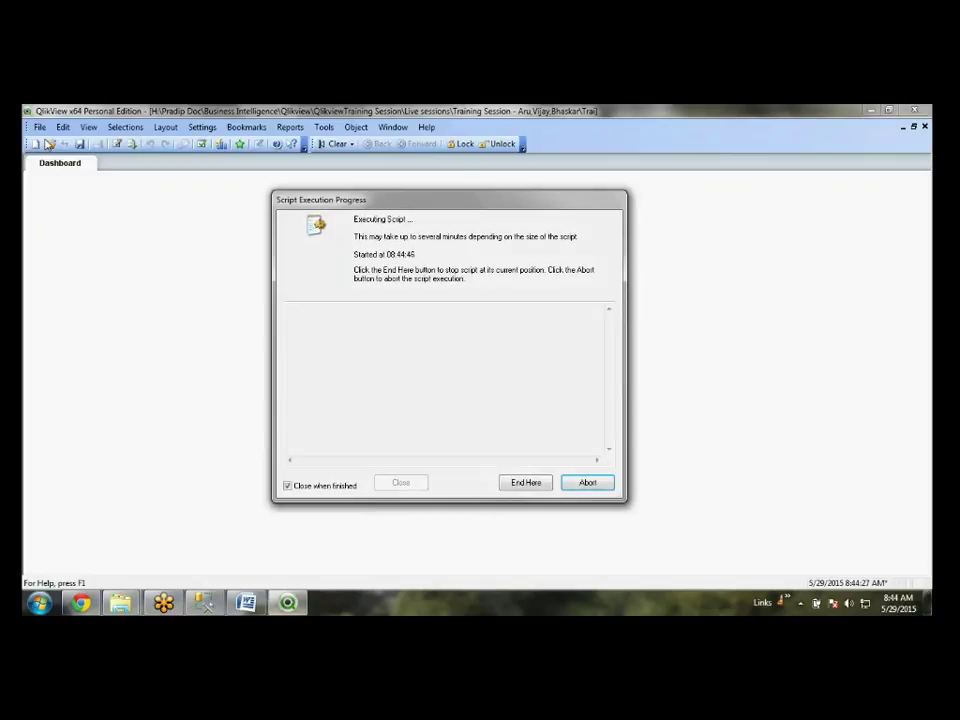
{"action": "left_click", "coordinate": [495, 509]}
- View the loaded data model in the Table Viewer, close it, and save the dashboard document
{"action": "key", "text": "ctrl+t"}
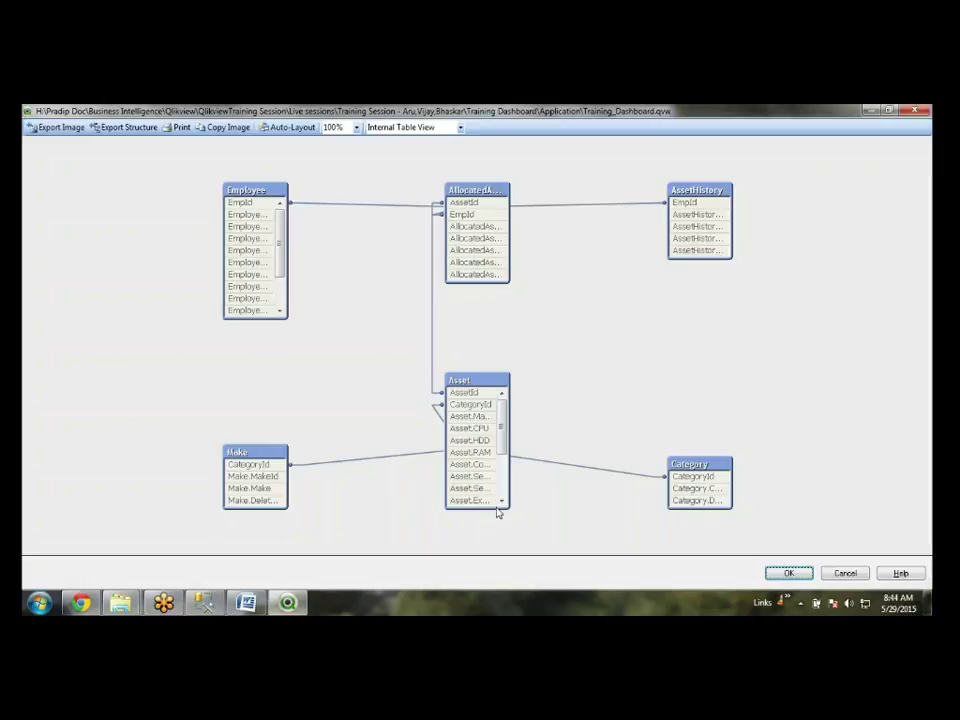
{"action": "left_click", "coordinate": [808, 577]}
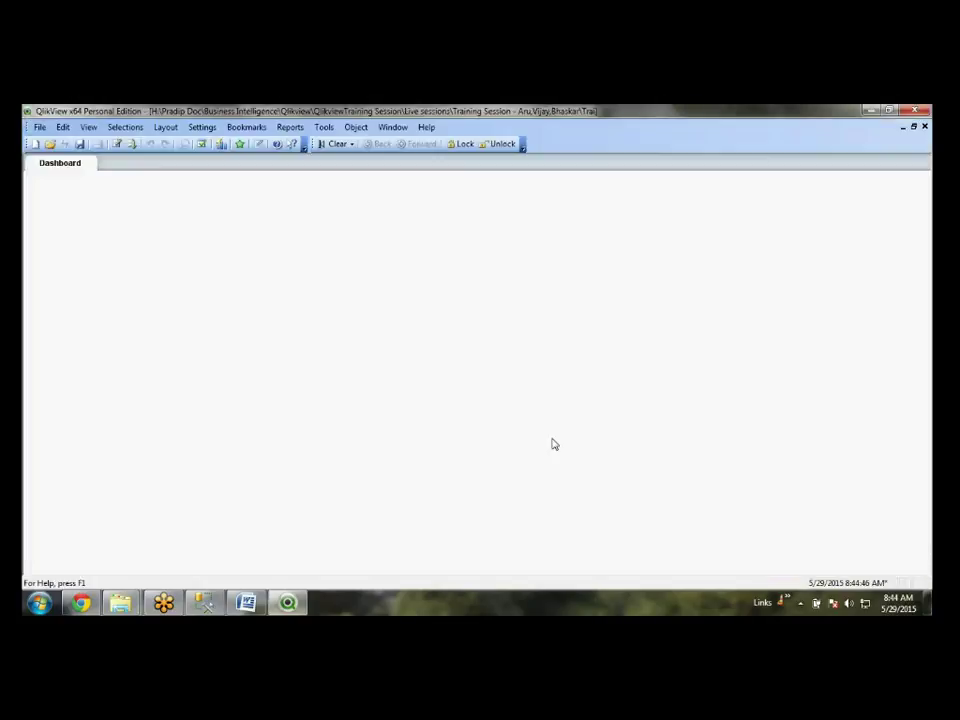
{"action": "left_click", "coordinate": [80, 144]}
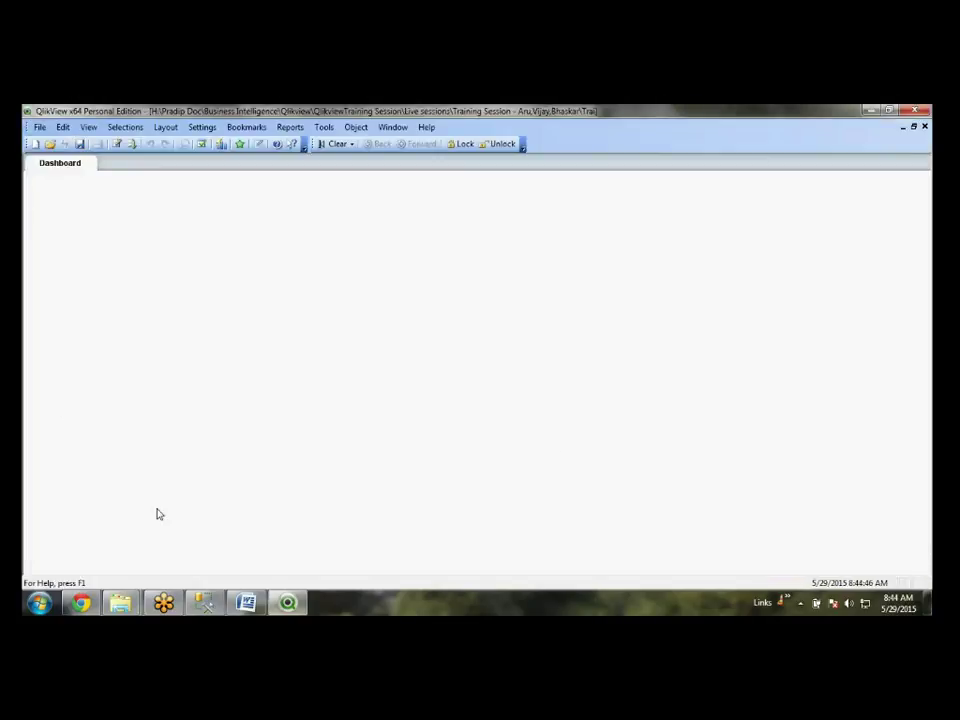
- Switch to the Word document on loading data, highlight "Binary Load" in yellow, and save it
{"action": "left_click", "coordinate": [246, 602]}
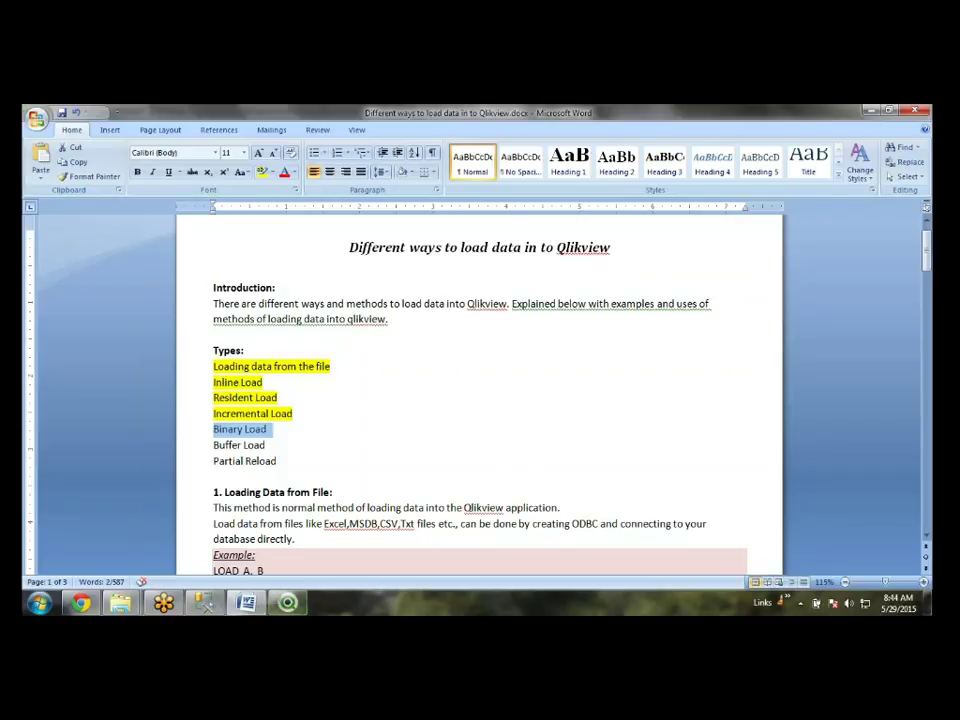
{"action": "left_click", "coordinate": [262, 172]}
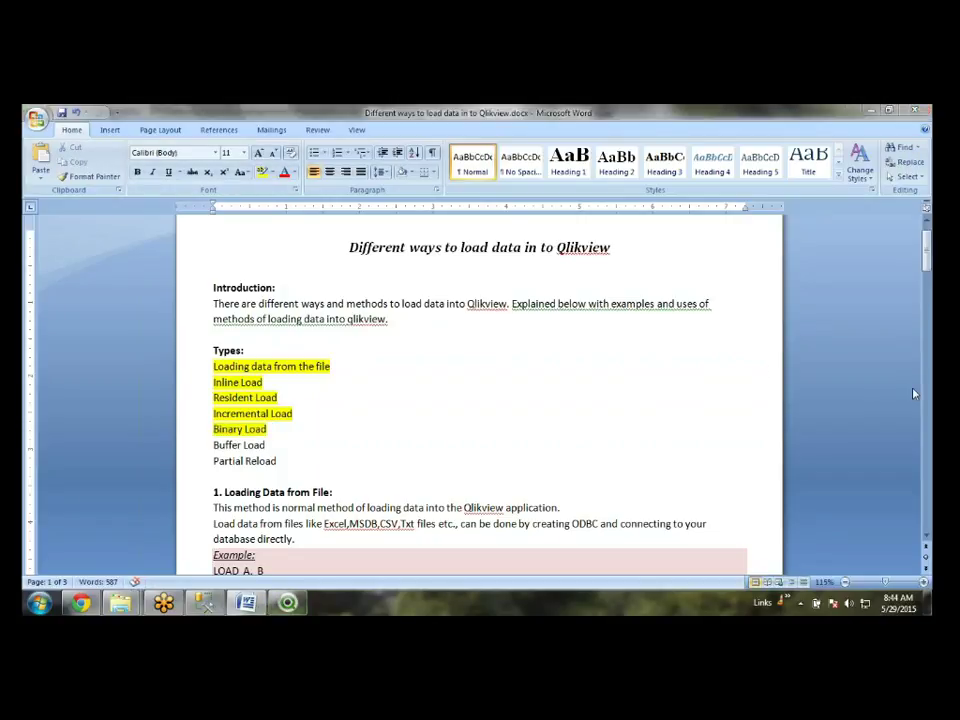
{"action": "left_click", "coordinate": [282, 446]}
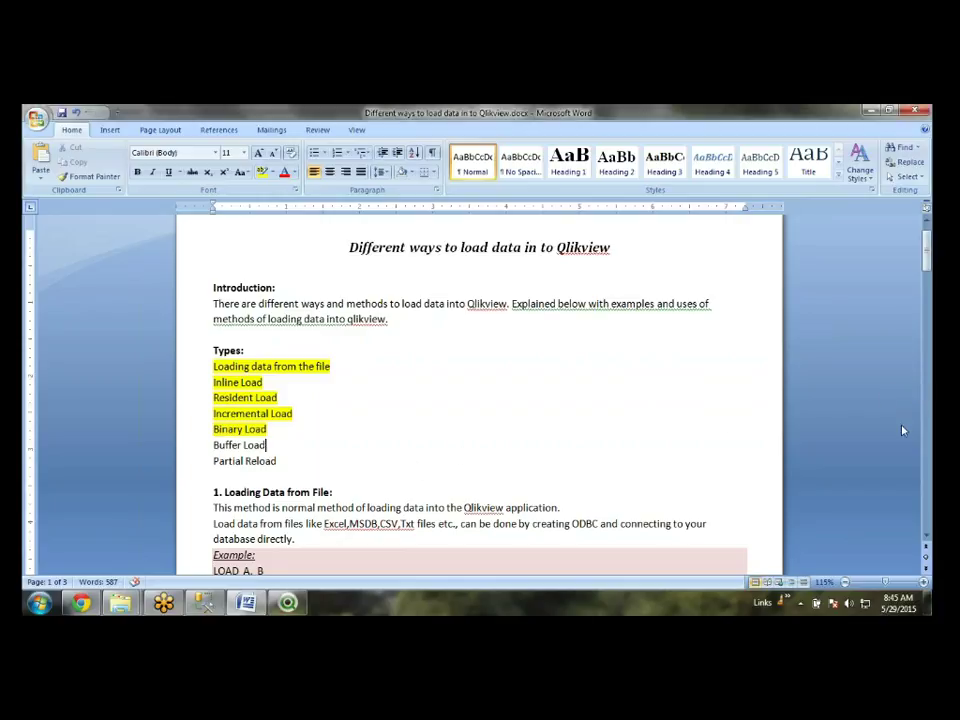
{"action": "key", "text": "ctrl+s"}
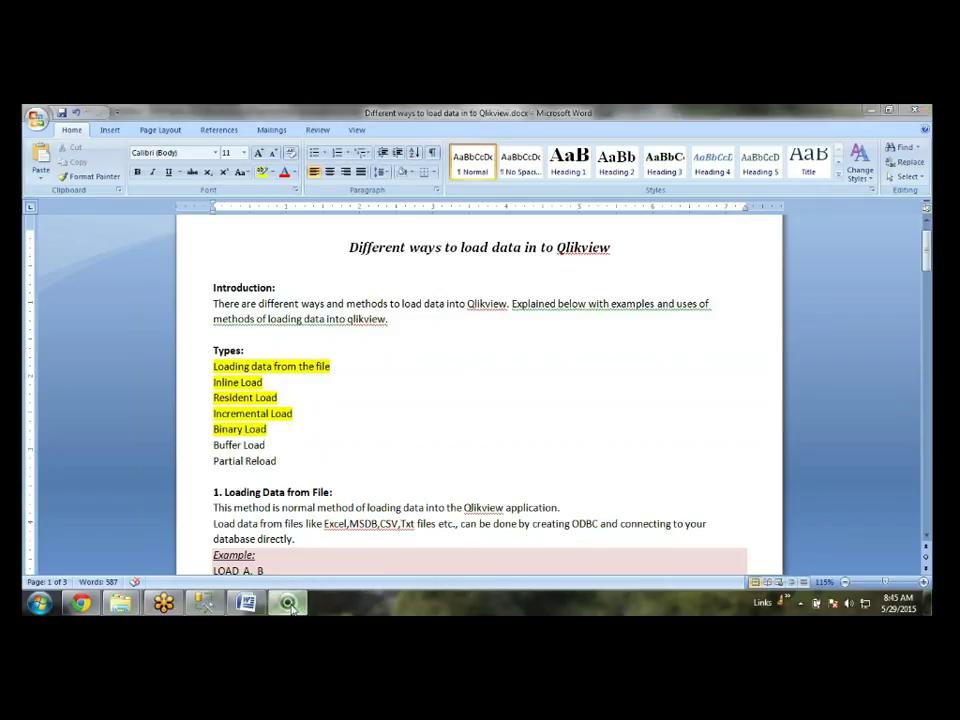
- Switch back to QlikView, review the dashboard's load script without changing it, and close QlikView
{"action": "key", "text": "alt+Tab"}
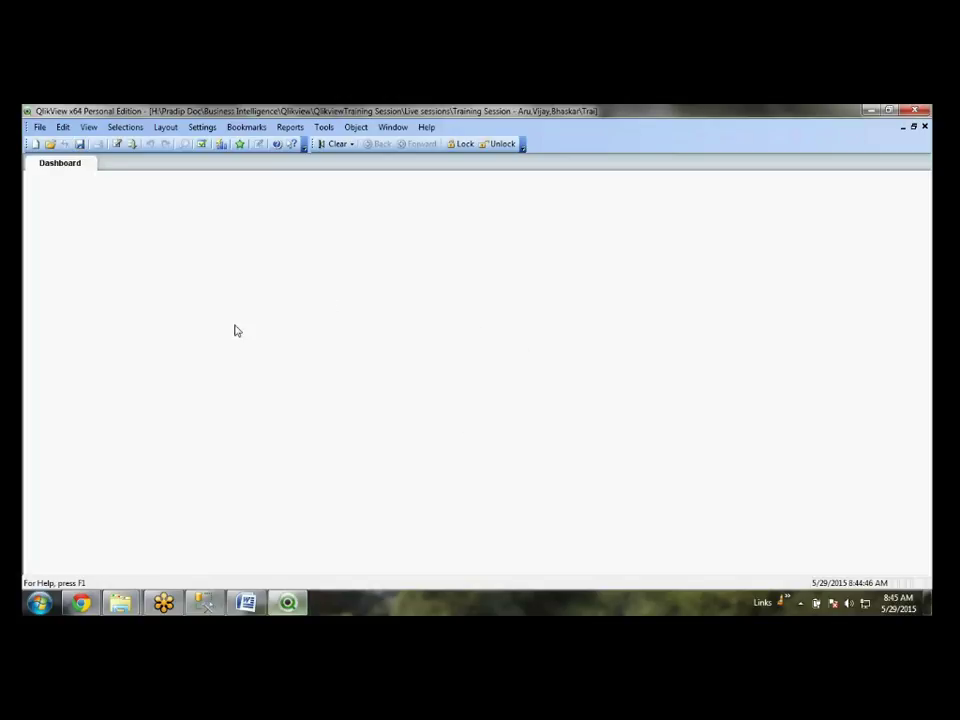
{"action": "key", "text": "ctrl+e"}
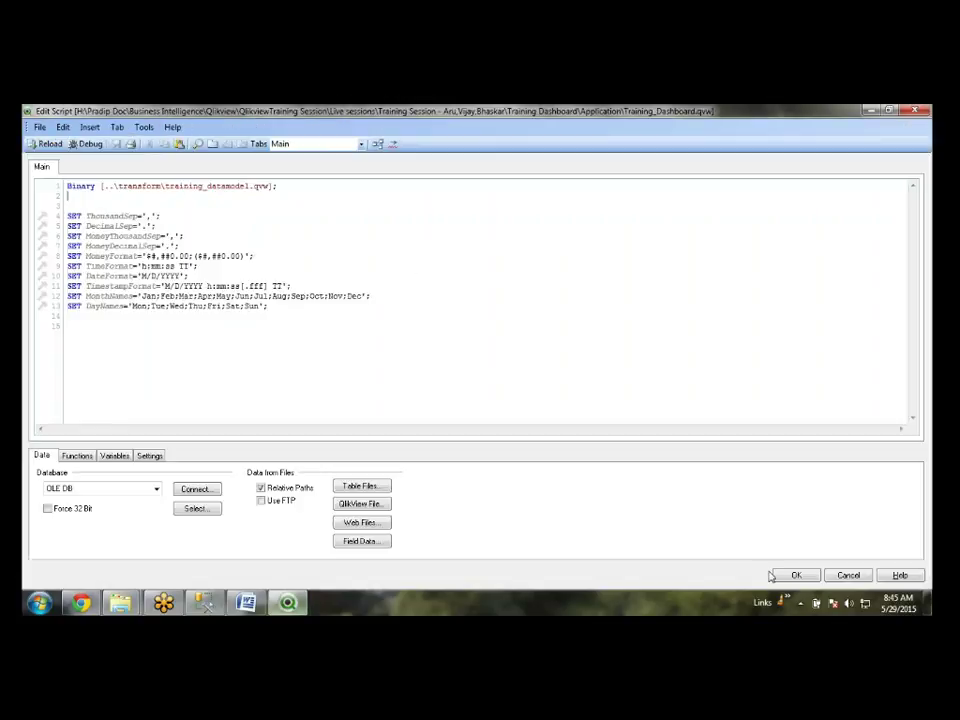
{"action": "left_click", "coordinate": [848, 575]}
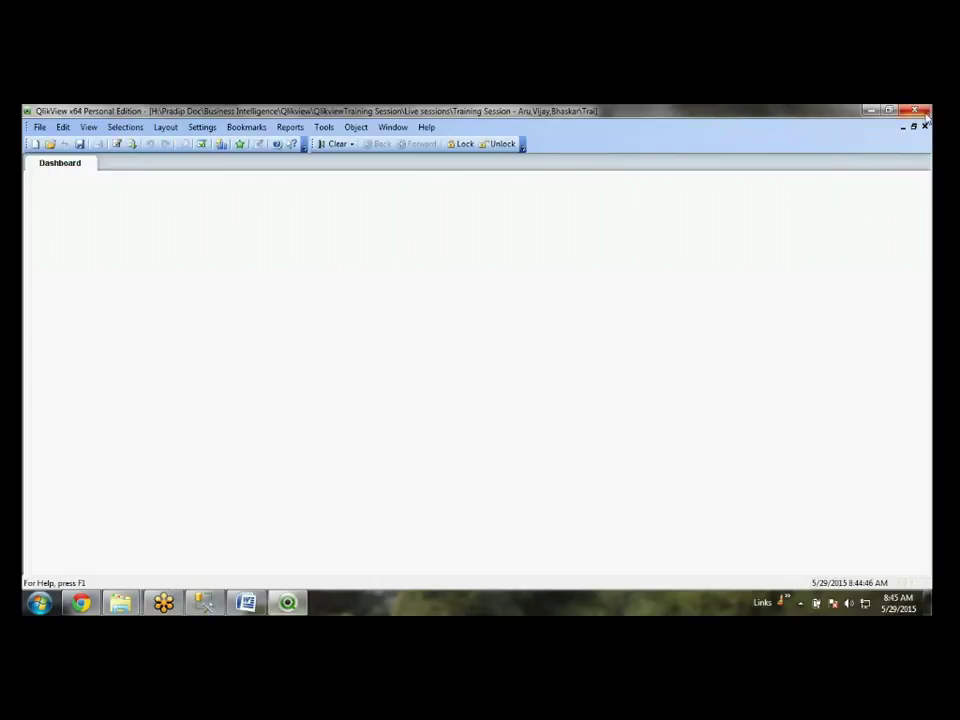
{"action": "left_click", "coordinate": [922, 111]}
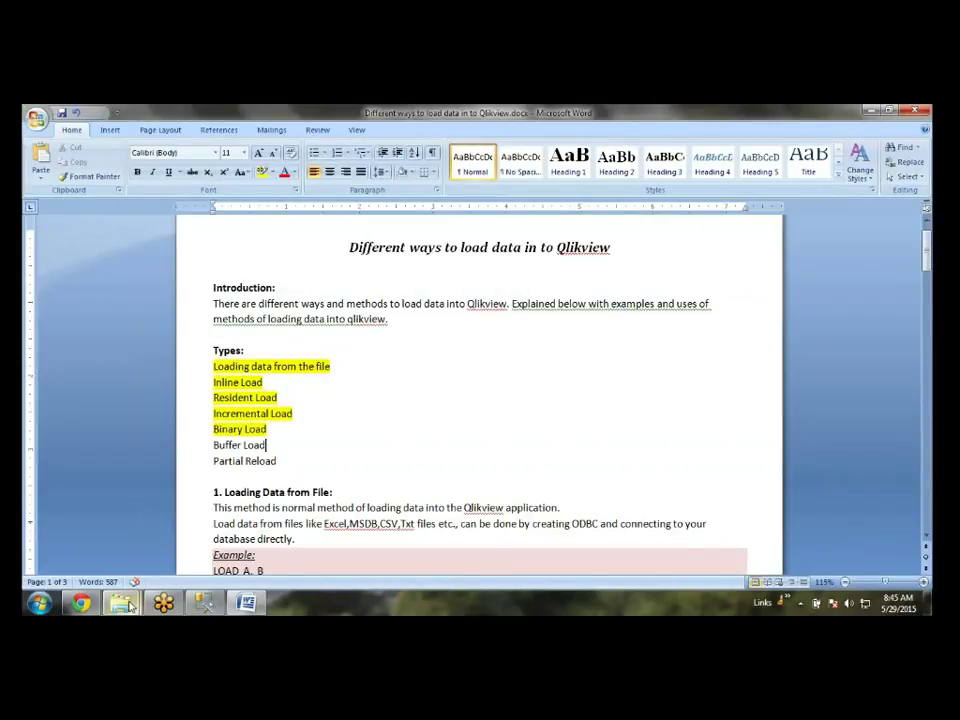
- Switch to Windows Explorer, look into the Training Dashboard's Extract folder, and return to the Training Dashboard folder
{"action": "mouse_move", "coordinate": [120, 602]}
{"action": "left_click", "coordinate": [212, 552]}
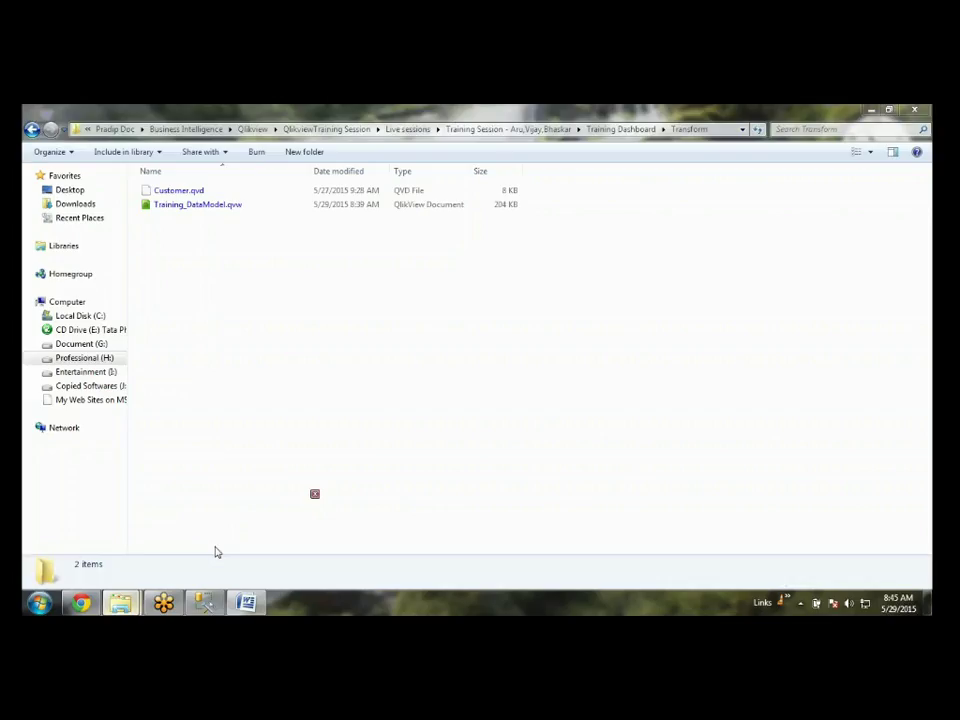
{"action": "left_click", "coordinate": [621, 130]}
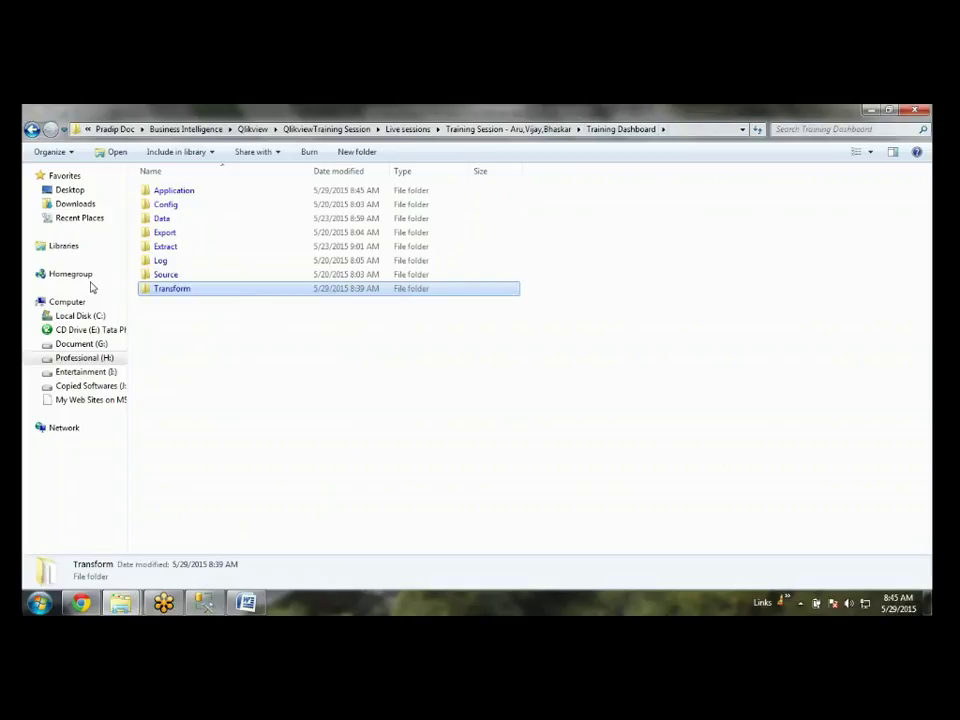
{"action": "double_click", "coordinate": [167, 247]}
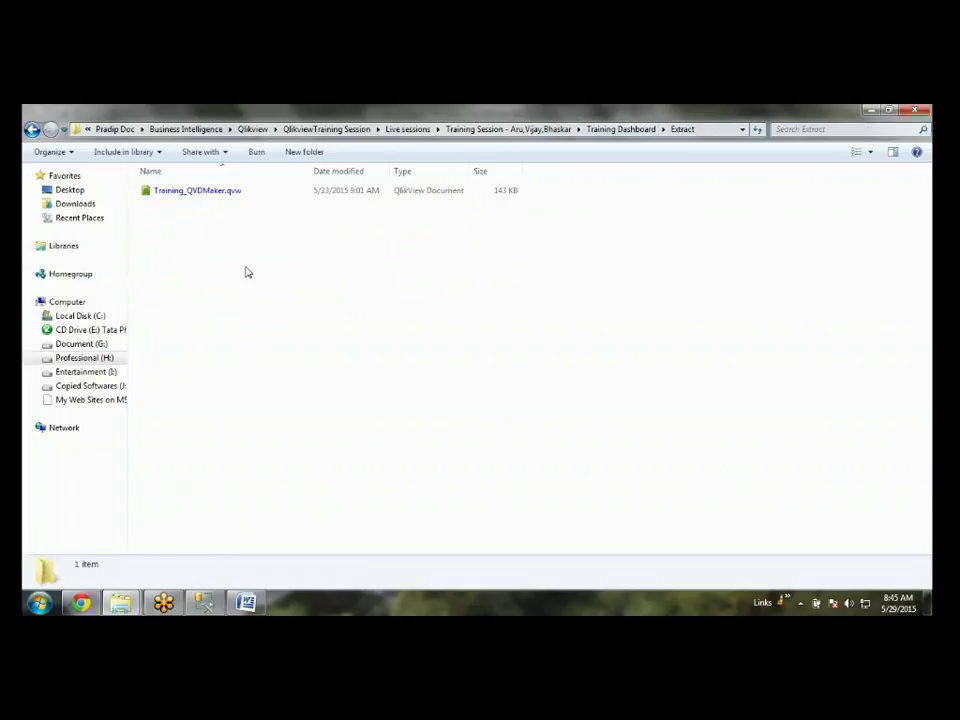
{"action": "key", "text": "BackSpace"}
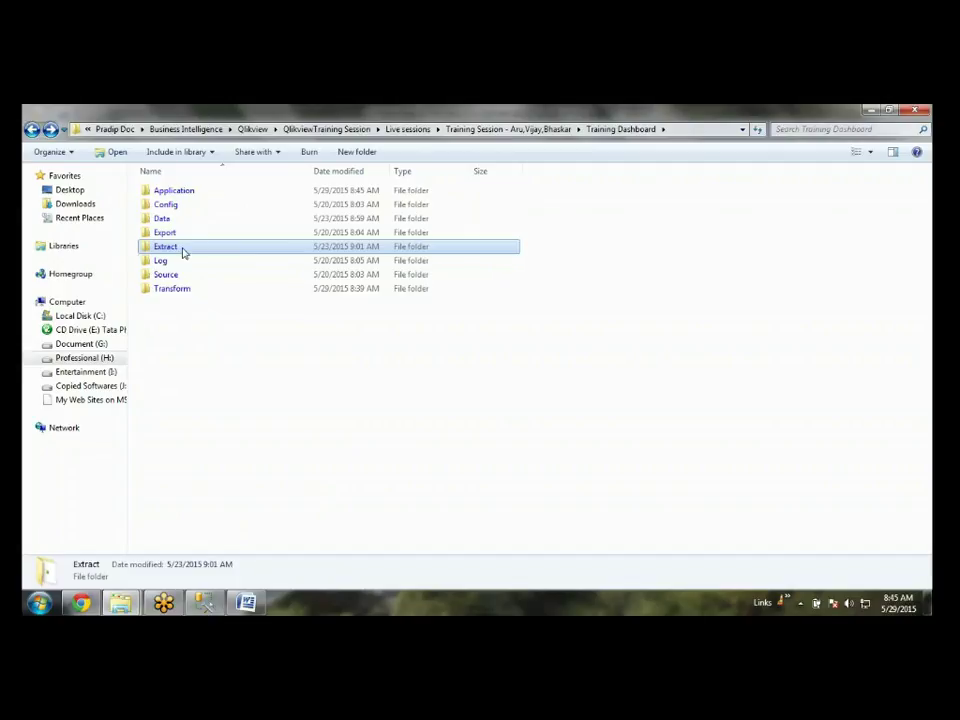
{"action": "left_click", "coordinate": [216, 386]}
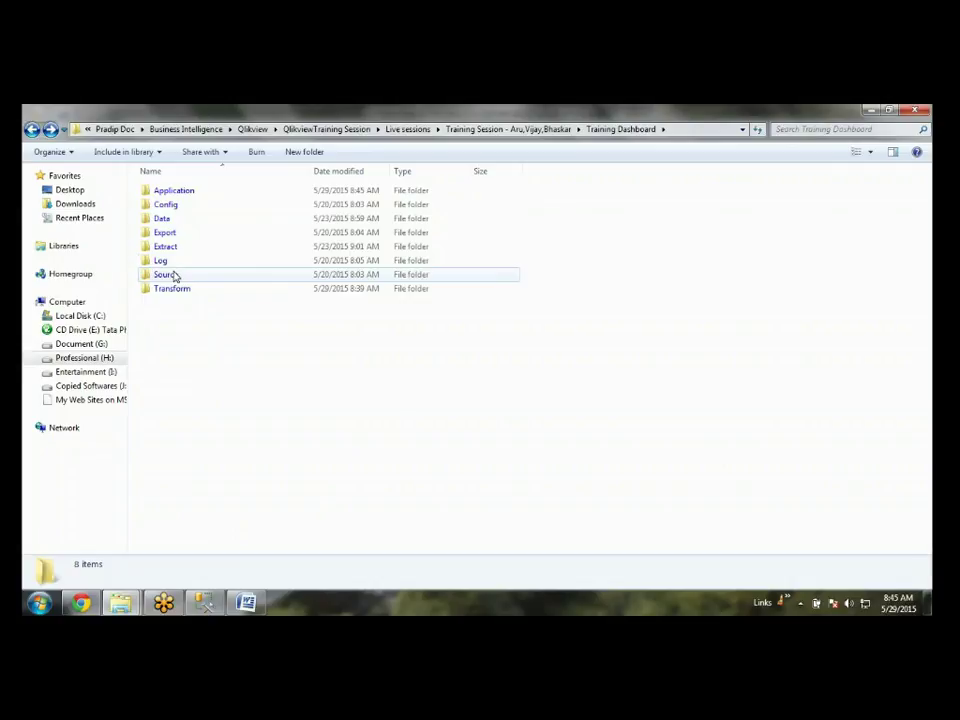
- Create a folder named Test inside the Training Dashboard folder and open it
{"action": "left_click", "coordinate": [305, 152]}
{"action": "type", "text": "Test"}
{"action": "key", "text": "Return"}
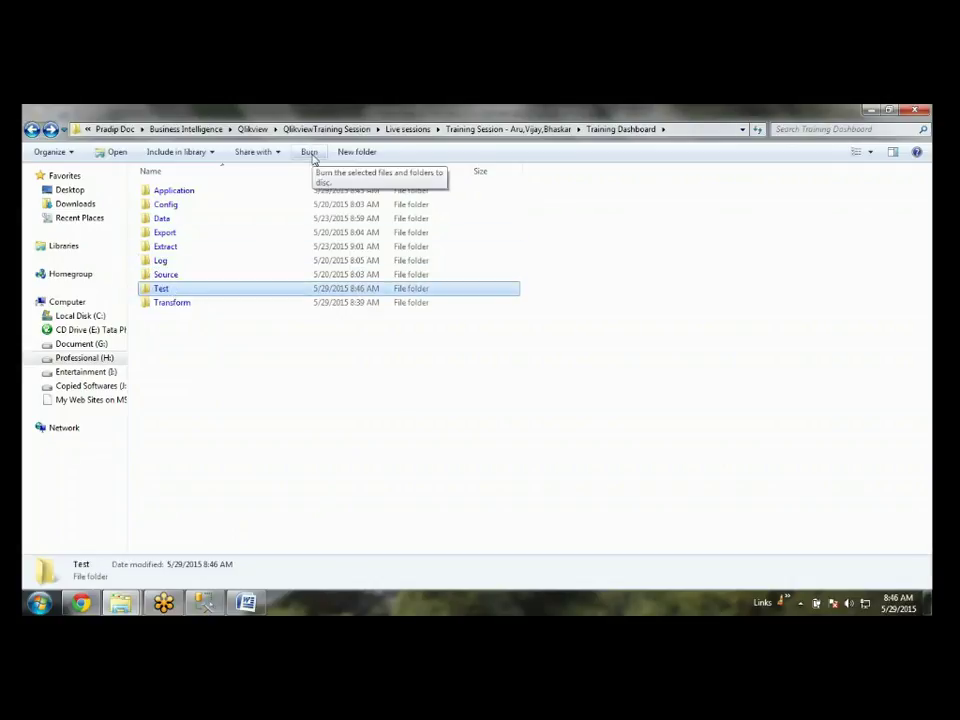
{"action": "key", "text": "Return"}
- Create a QlikView document named Loading.qvw in the Test folder and open it in QlikView
{"action": "right_click", "coordinate": [202, 258]}
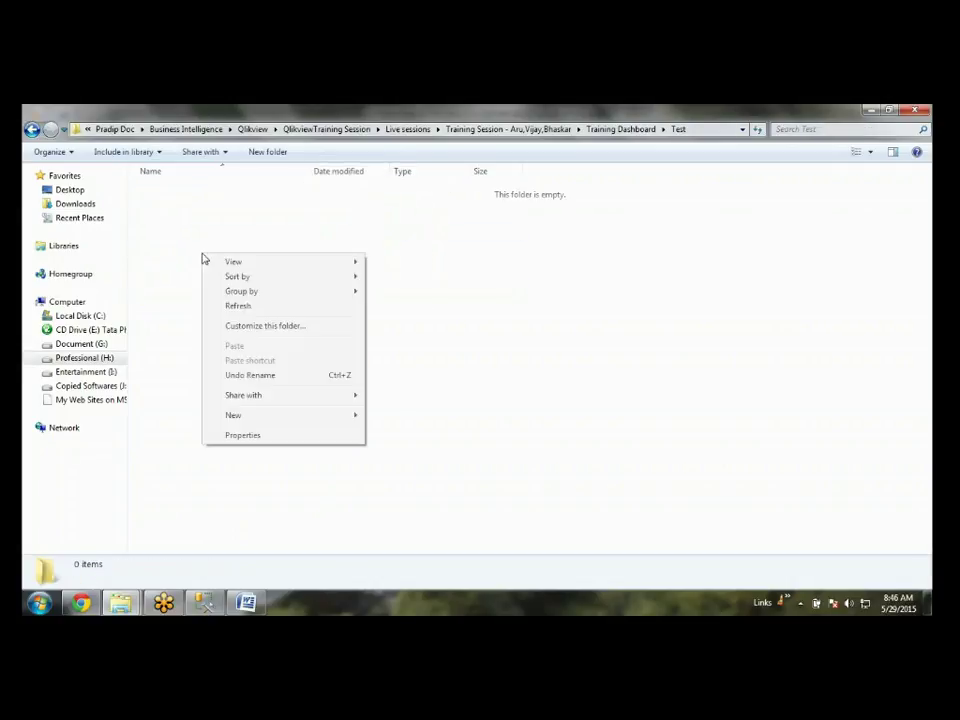
{"action": "mouse_move", "coordinate": [340, 415]}
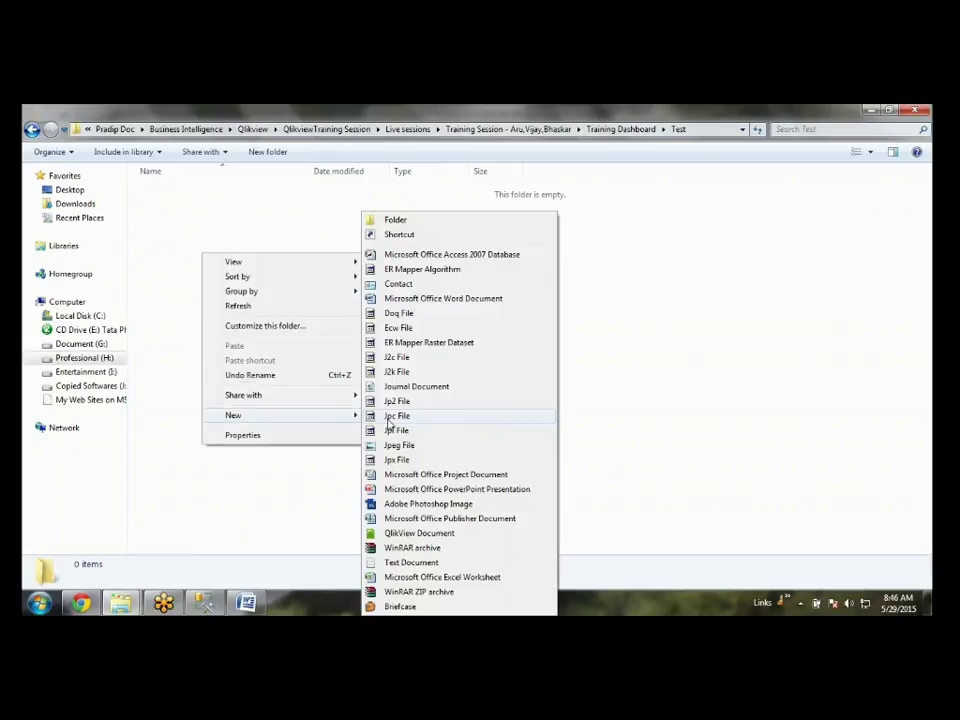
{"action": "left_click", "coordinate": [420, 533]}
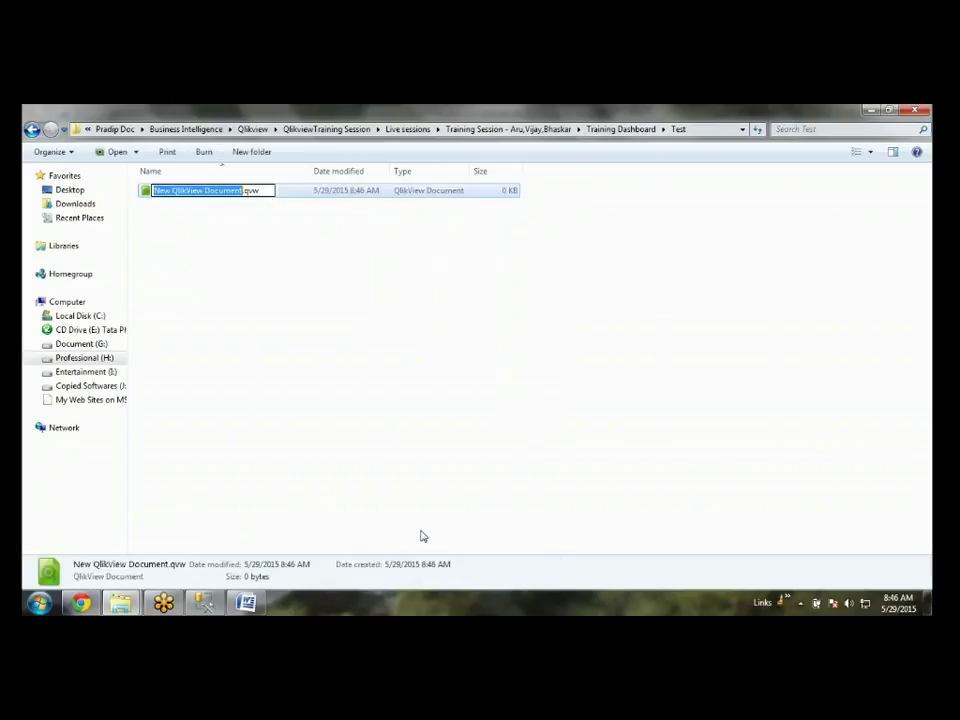
{"action": "type", "text": "Loa"}
{"action": "type", "text": "ding"}
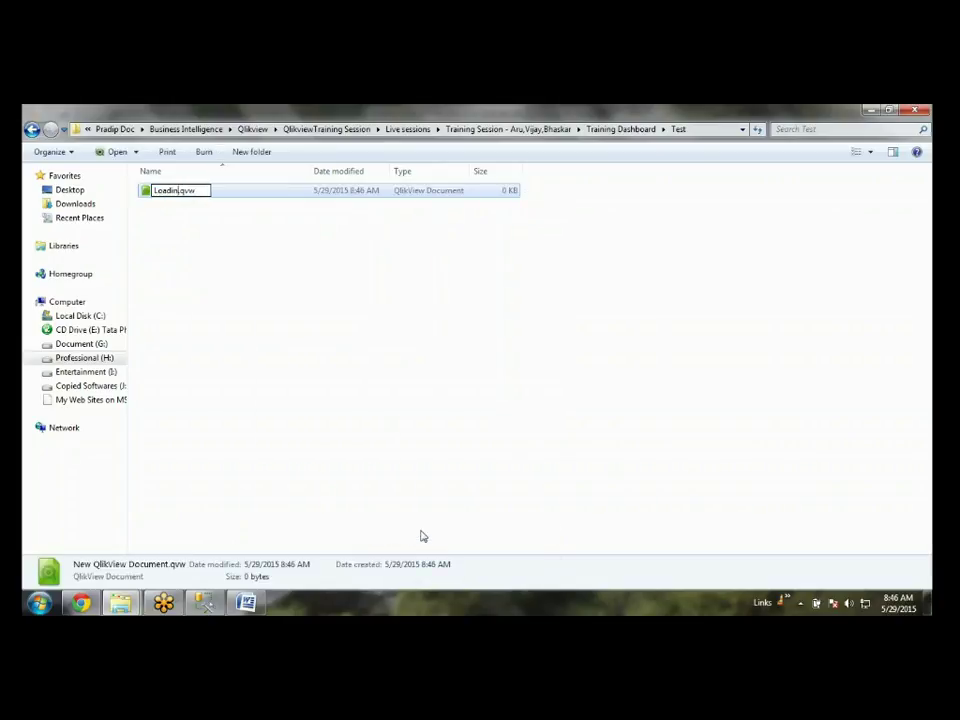
{"action": "key", "text": "Return"}
{"action": "key", "text": "Return"}
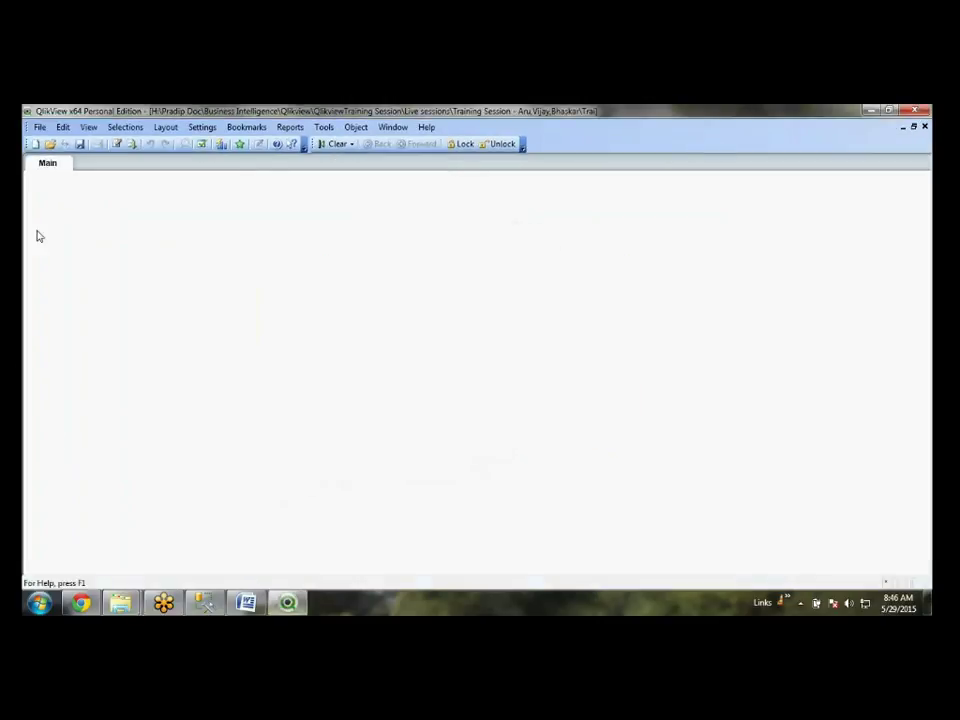
- View the default load script of Loading.qvw, leave it unchanged, and close QlikView without saving
{"action": "key", "text": "ctrl+e"}
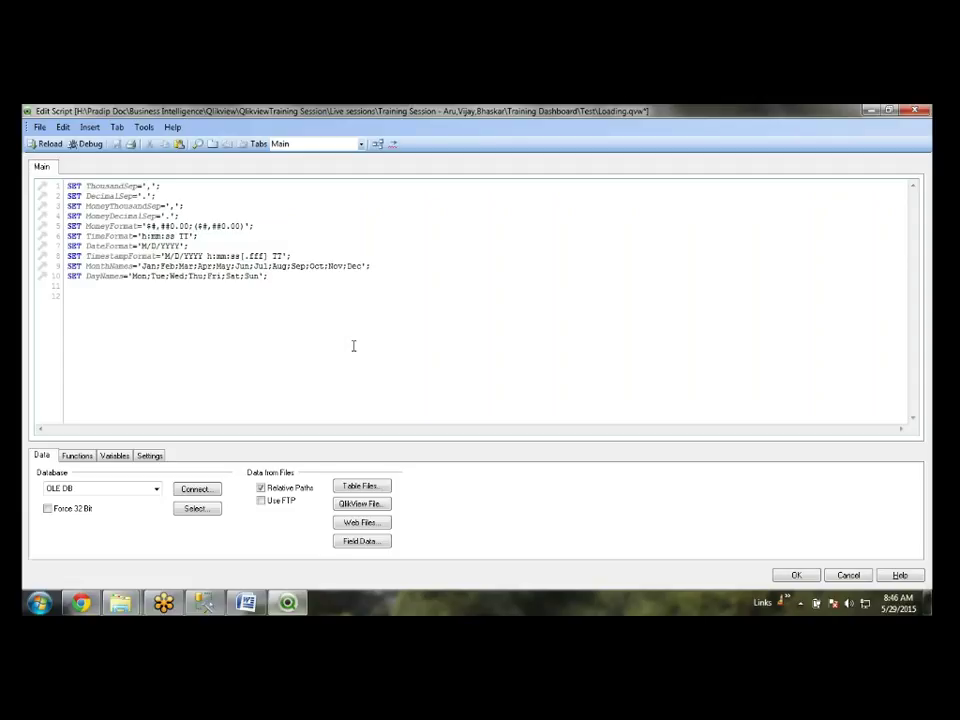
{"action": "left_click", "coordinate": [850, 578]}
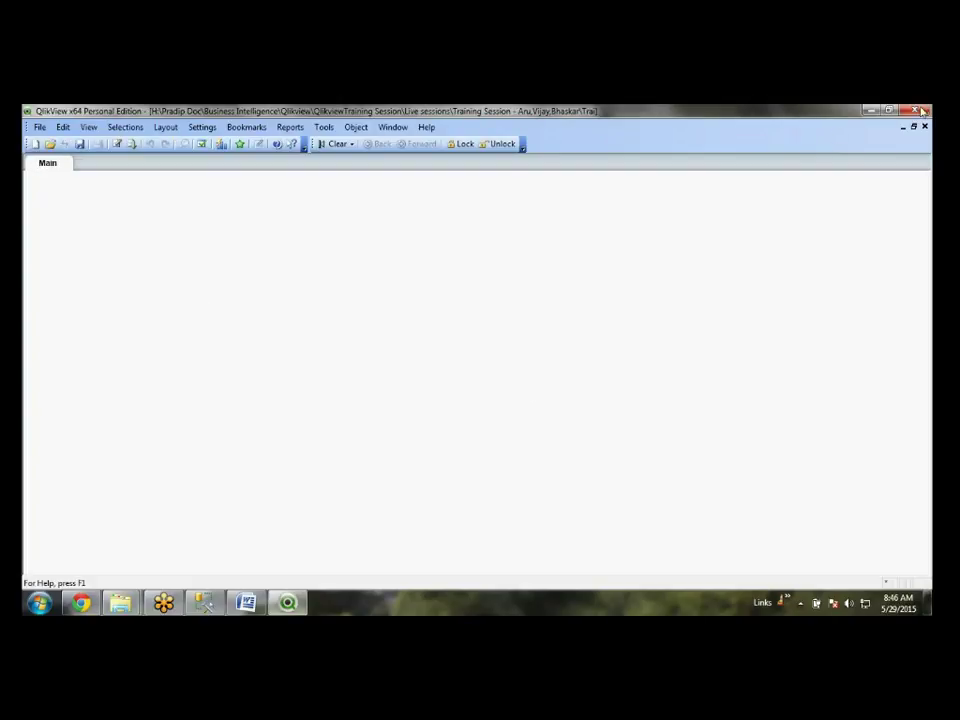
{"action": "key", "text": "alt+F4"}
{"action": "left_click", "coordinate": [484, 382]}
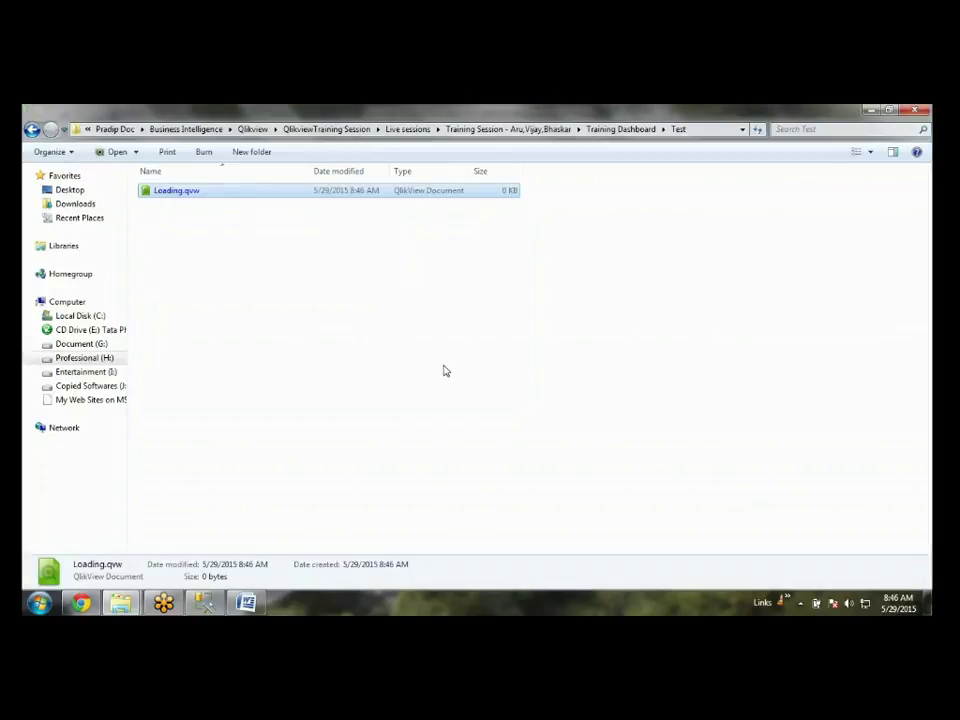
- Return to the Training Dashboard folder and delete the Test folder
{"action": "key", "text": "BackSpace"}
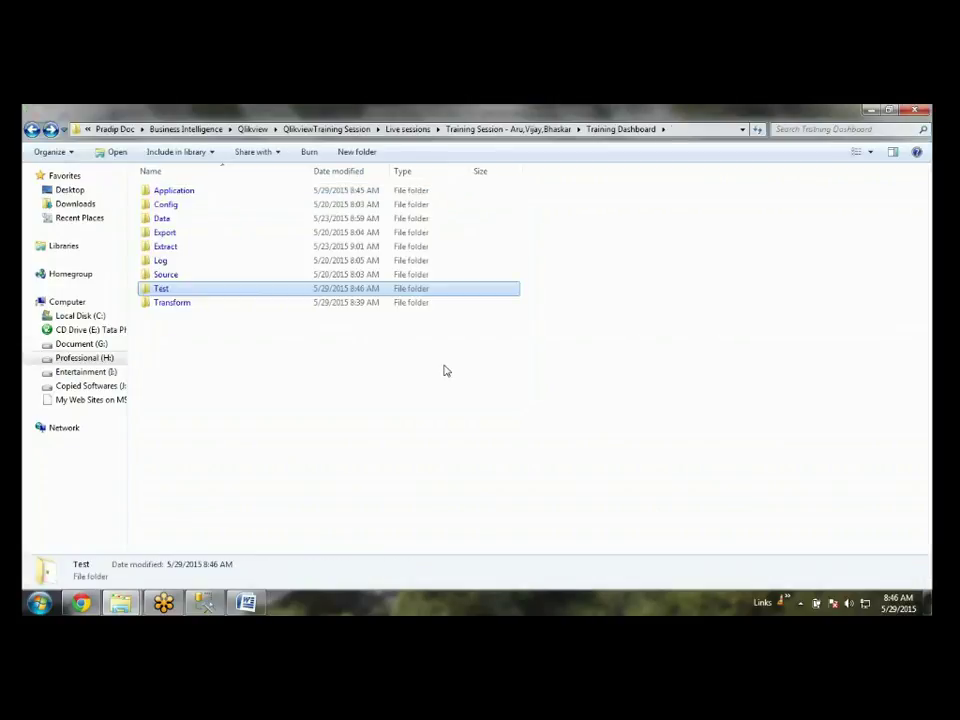
{"action": "key", "text": "Delete"}
{"action": "left_click", "coordinate": [529, 407]}
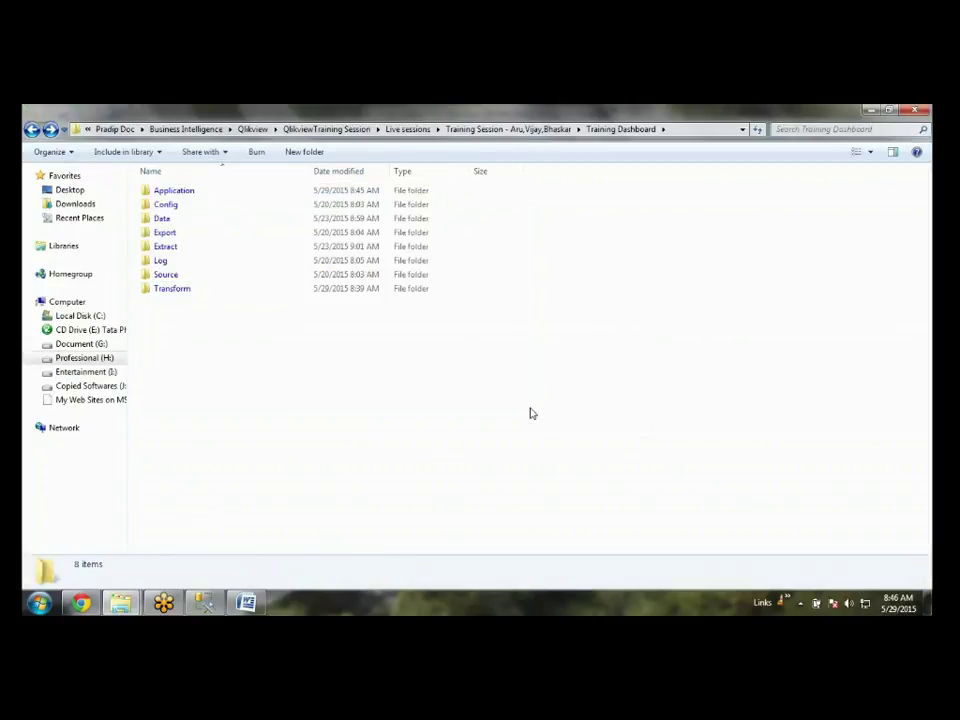
- Open the Transform folder and delete the Customer.qvd file from it
{"action": "double_click", "coordinate": [182, 288]}
{"action": "left_click", "coordinate": [205, 205]}
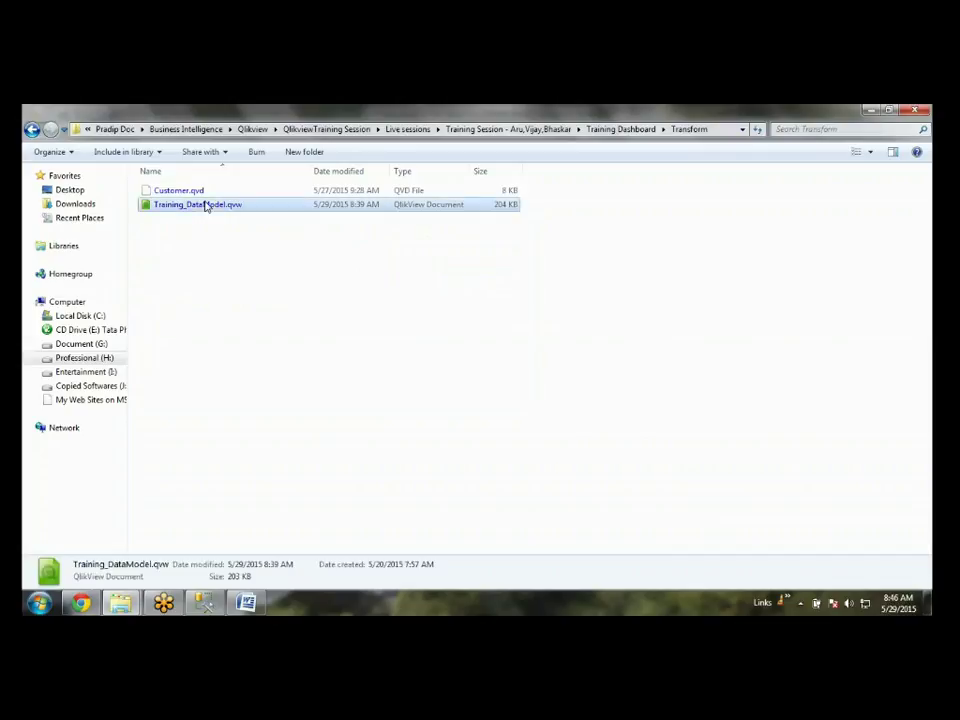
{"action": "left_click", "coordinate": [212, 191]}
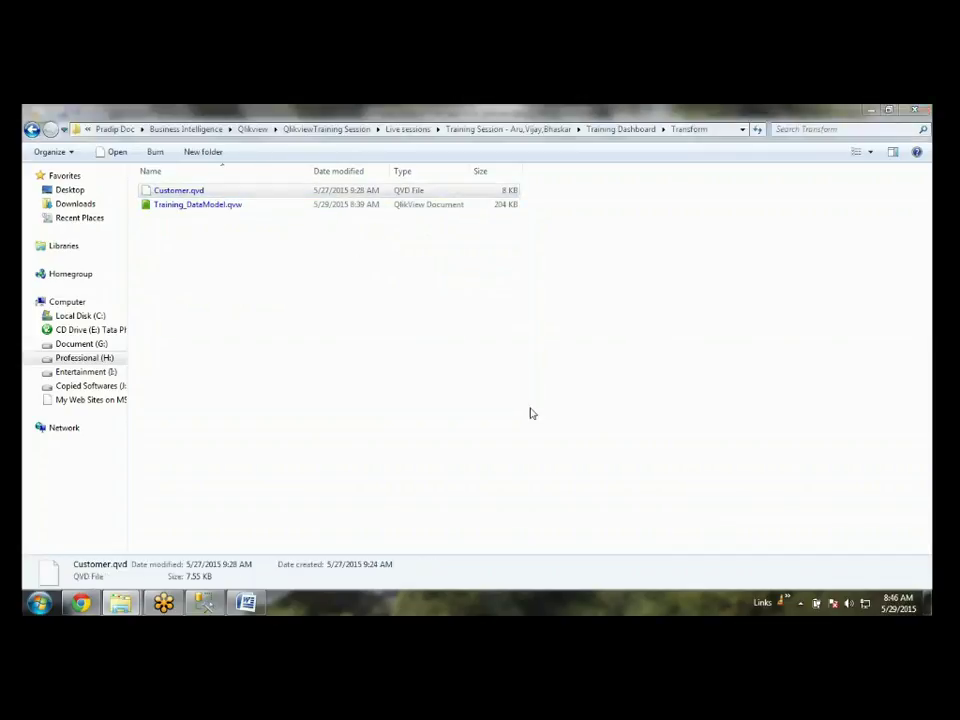
{"action": "key", "text": "Delete"}
{"action": "left_click", "coordinate": [529, 407]}
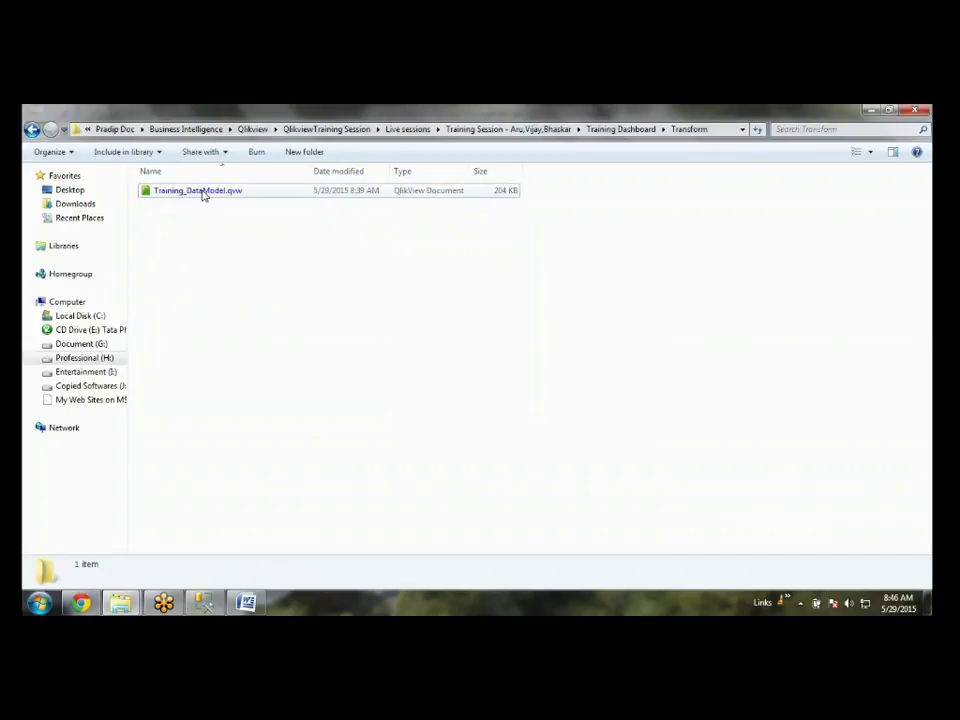
- Open Training_DataModel.qvw in QlikView and review its load script sections Main, Main 2 and IncrementalLoad without changing anything
{"action": "left_click", "coordinate": [203, 193]}
{"action": "double_click", "coordinate": [203, 193]}
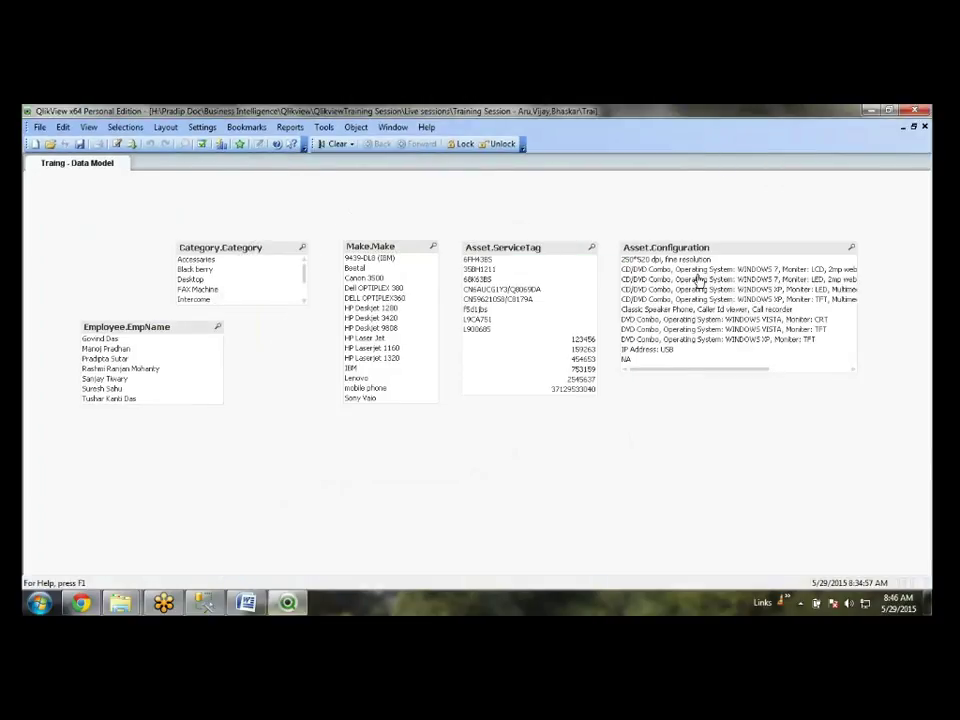
{"action": "key", "text": "ctrl+e"}
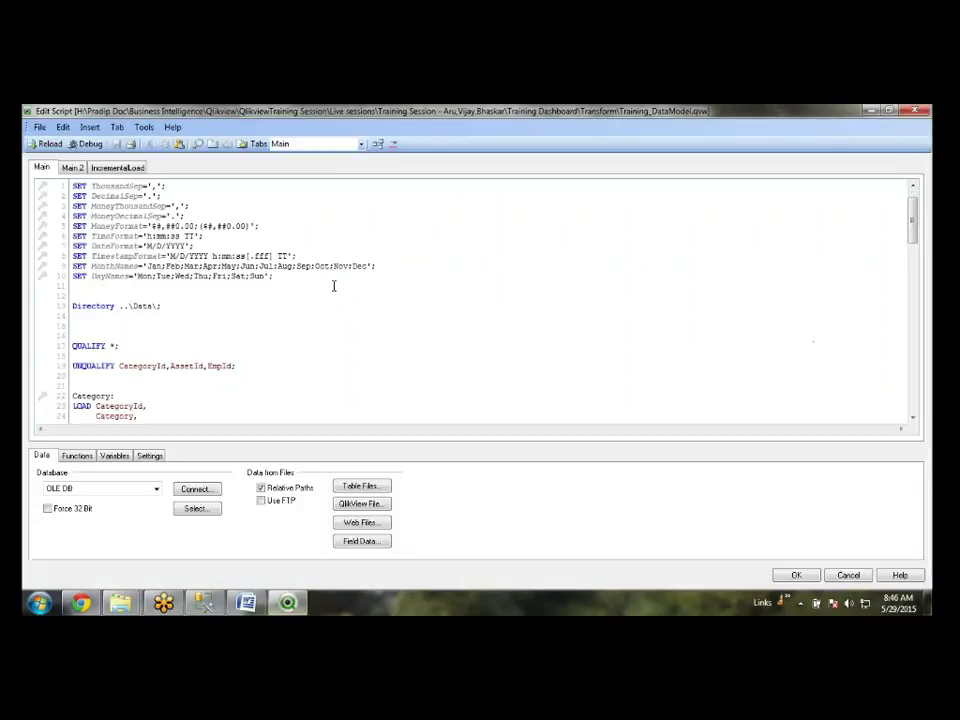
{"action": "scroll", "coordinate": [332, 285], "scroll_direction": "down", "scroll_amount": 20}
{"action": "left_click", "coordinate": [72, 167]}
{"action": "left_click", "coordinate": [117, 167]}
{"action": "left_click", "coordinate": [42, 167]}
{"action": "scroll", "coordinate": [288, 301], "scroll_direction": "down", "scroll_amount": 20}
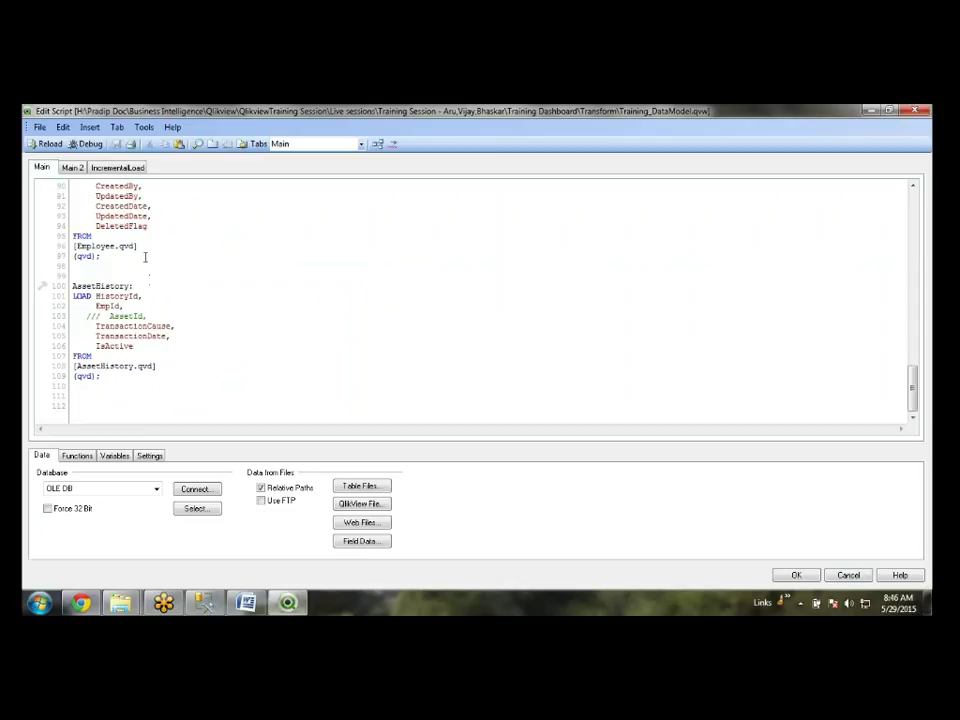
{"action": "left_click", "coordinate": [420, 285]}
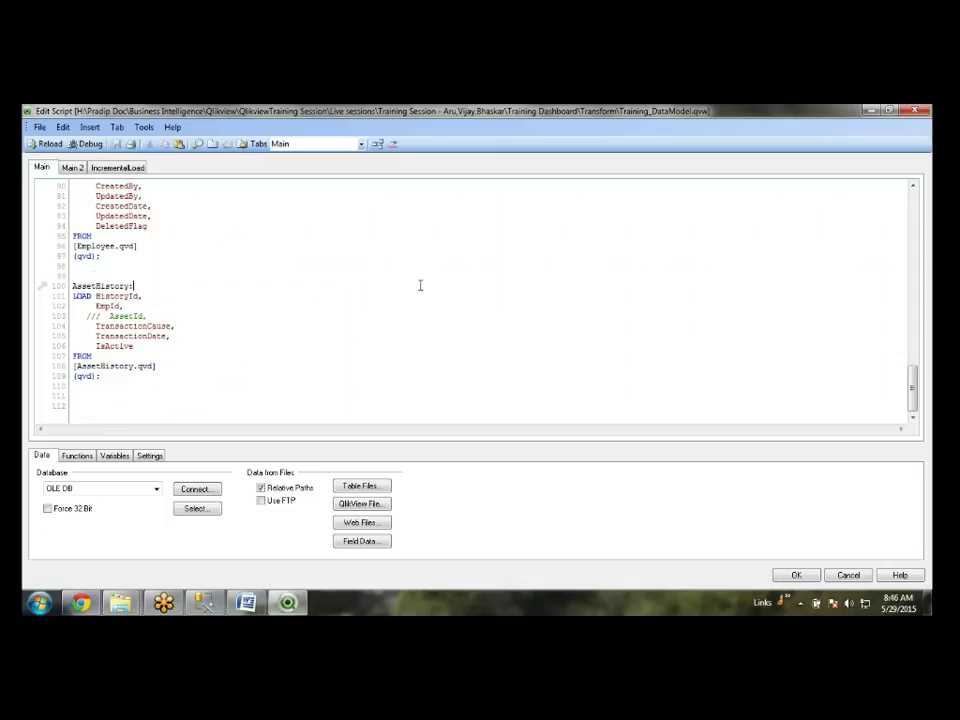
{"action": "left_click", "coordinate": [849, 575]}
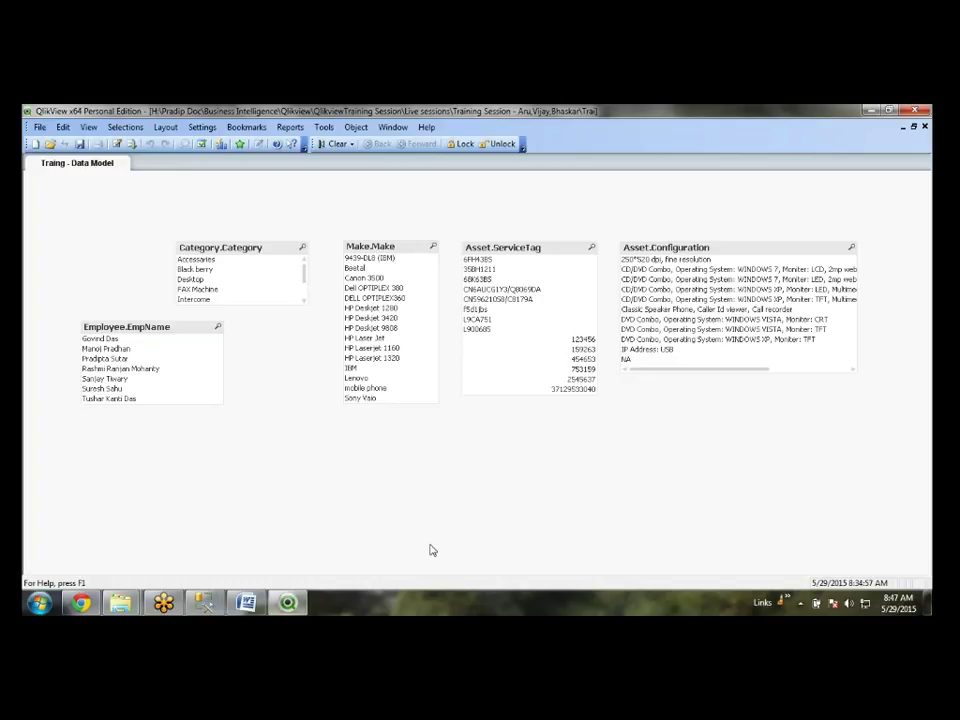
{"action": "key", "text": "ctrl+e"}
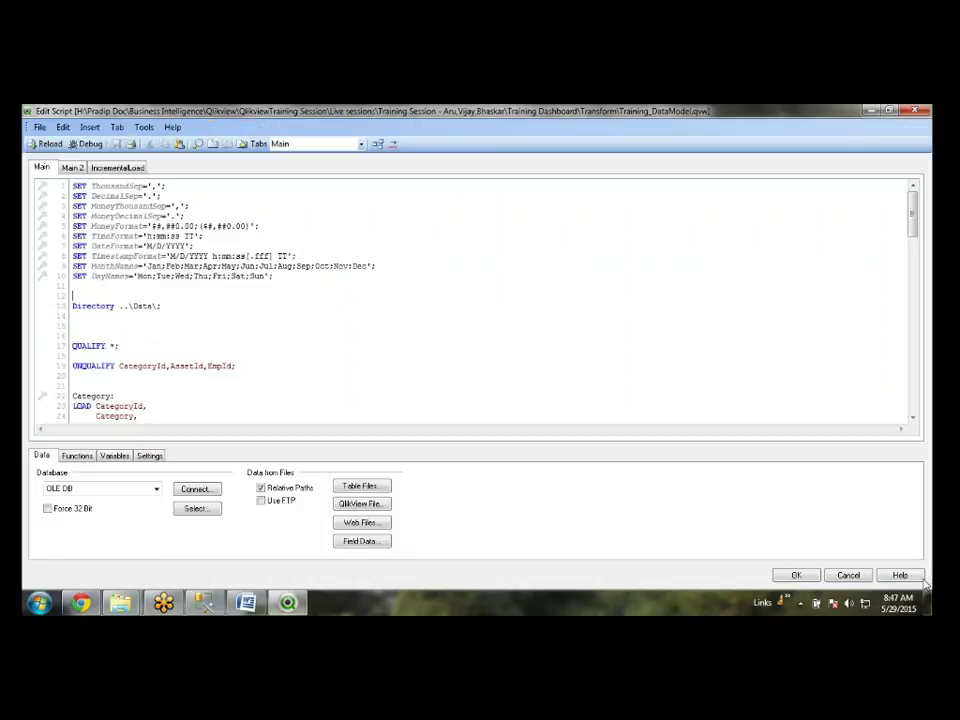
{"action": "left_click", "coordinate": [848, 575]}
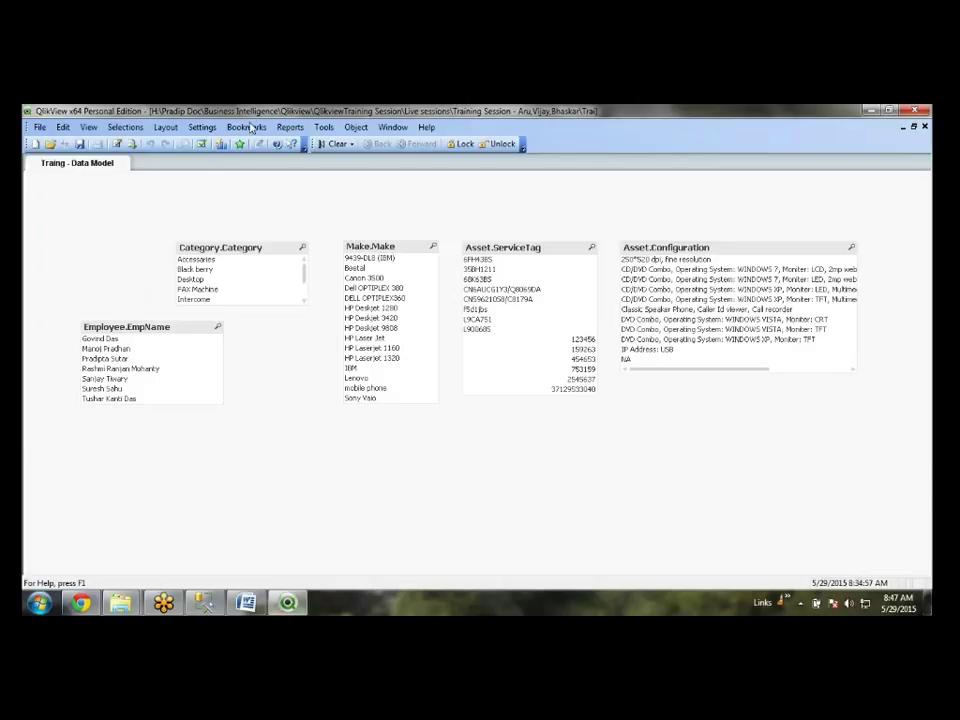
- Set the QVD Buffers location in the user preferences to the Desktop folder and apply the change
{"action": "left_click", "coordinate": [200, 127]}
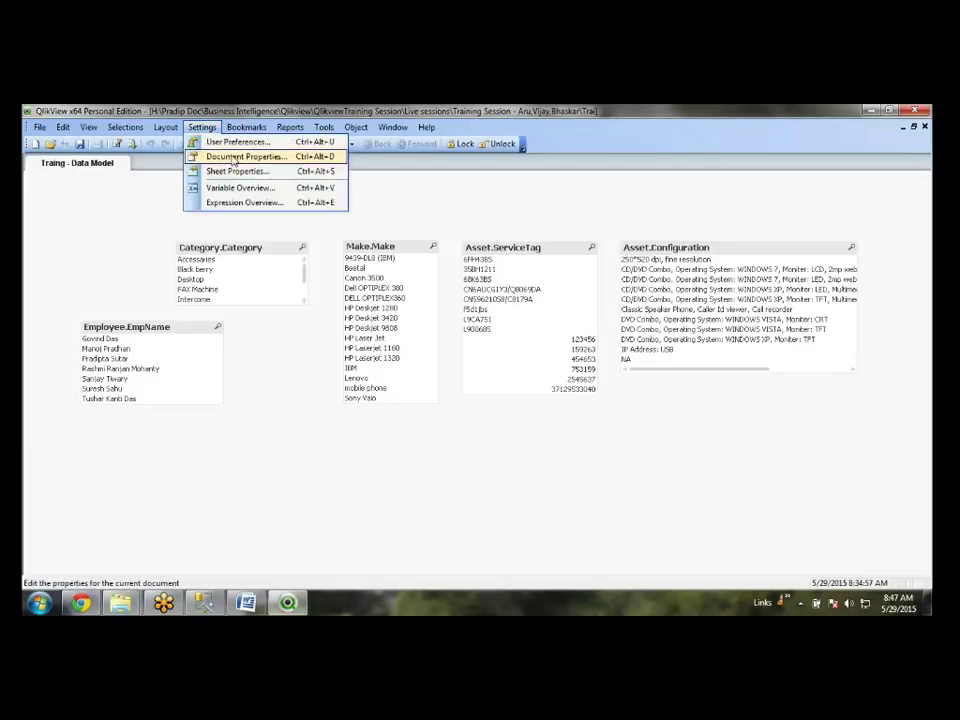
{"action": "left_click", "coordinate": [237, 142]}
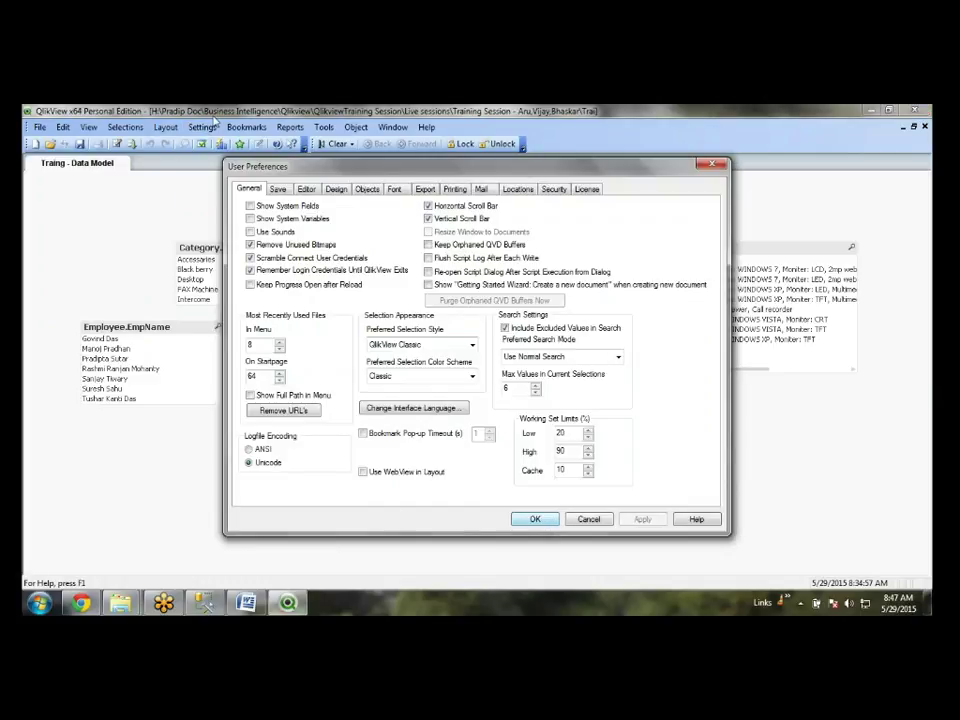
{"action": "left_click", "coordinate": [516, 190]}
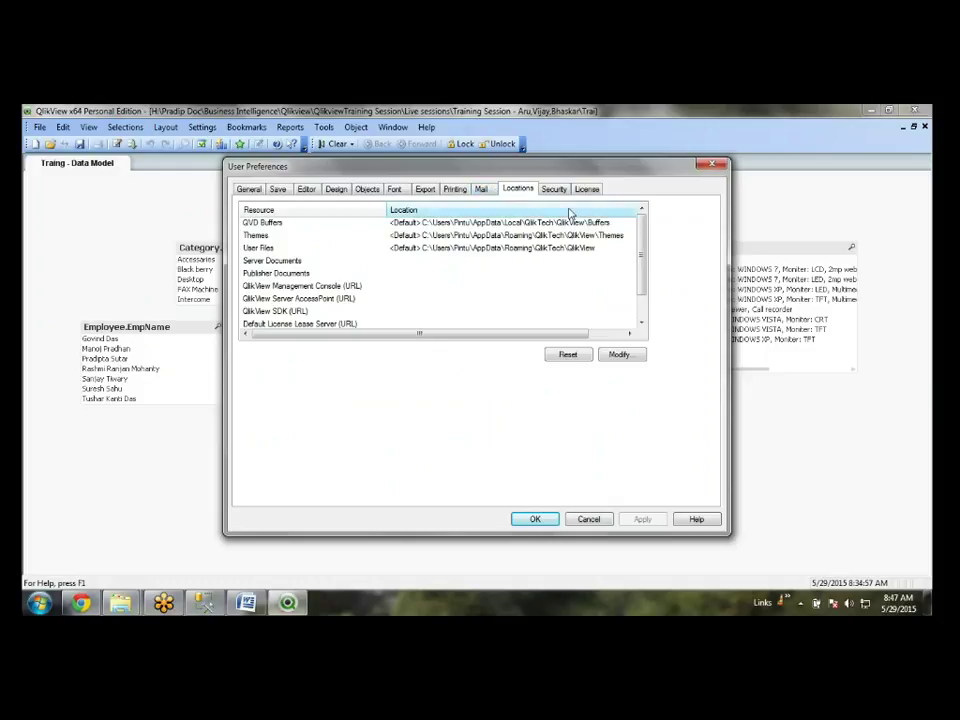
{"action": "left_click", "coordinate": [282, 224]}
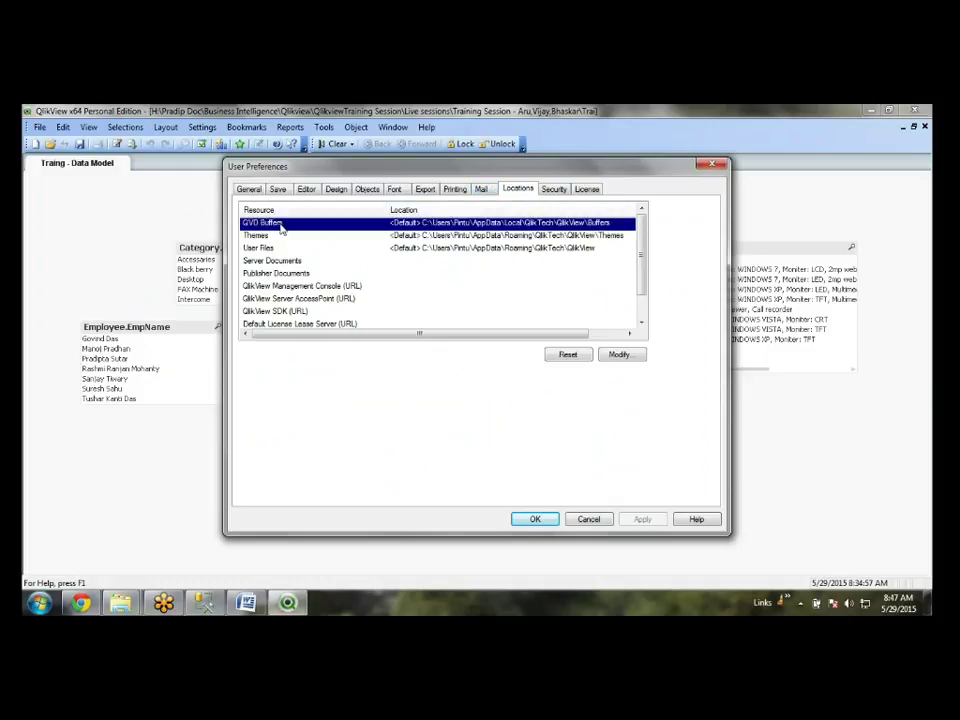
{"action": "scroll", "coordinate": [450, 272], "scroll_direction": "down", "scroll_amount": 1}
{"action": "scroll", "coordinate": [450, 272], "scroll_direction": "up", "scroll_amount": 1}
{"action": "left_click", "coordinate": [622, 355]}
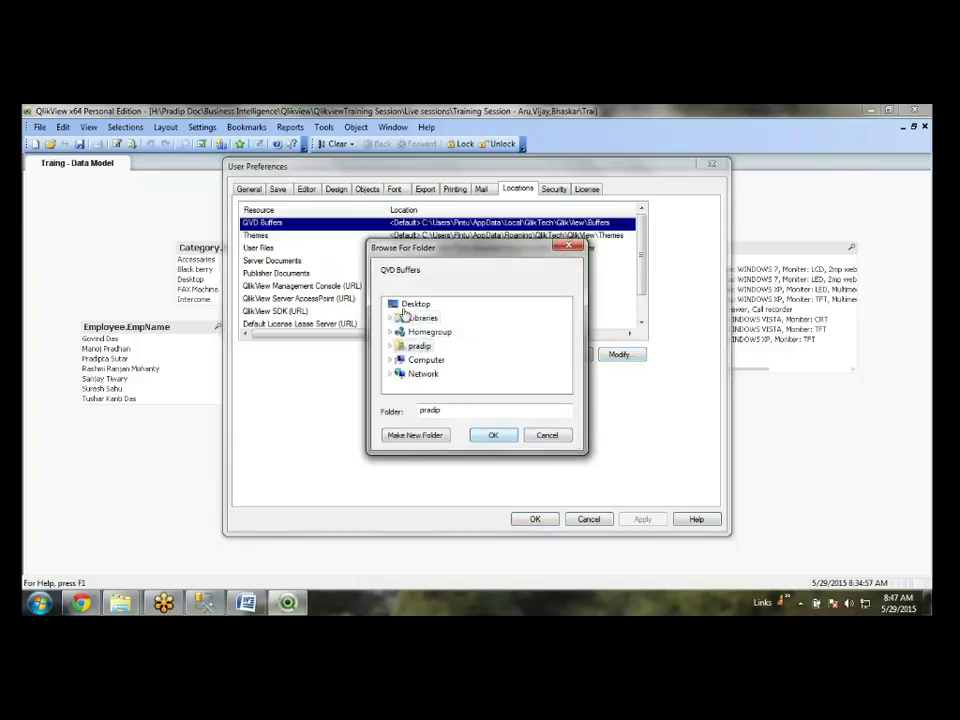
{"action": "left_click", "coordinate": [411, 306]}
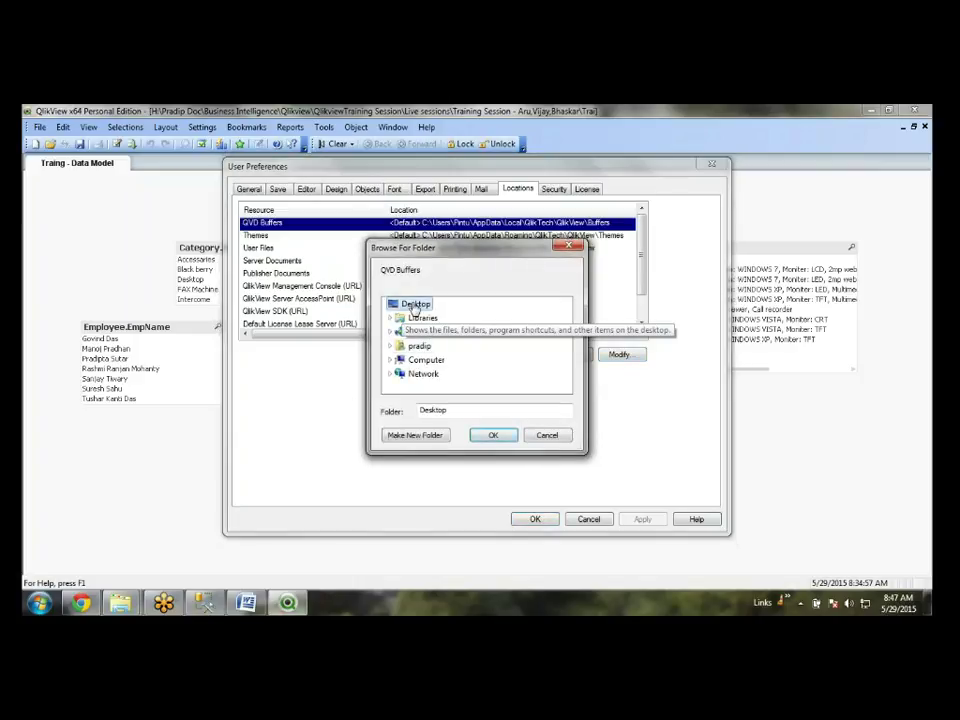
{"action": "left_click", "coordinate": [506, 437]}
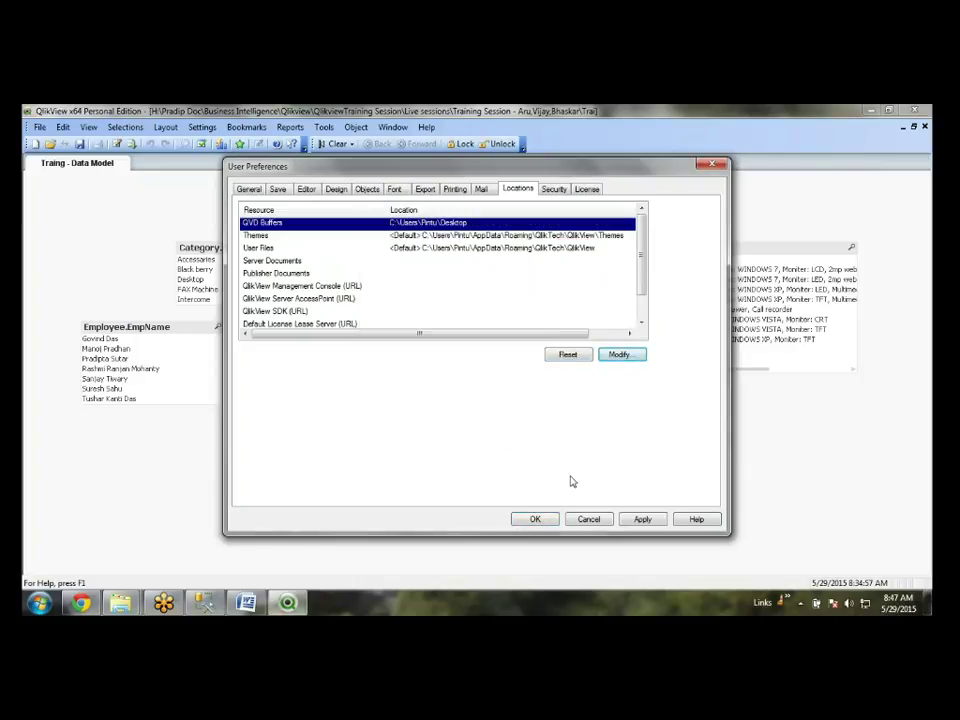
{"action": "left_click", "coordinate": [642, 519]}
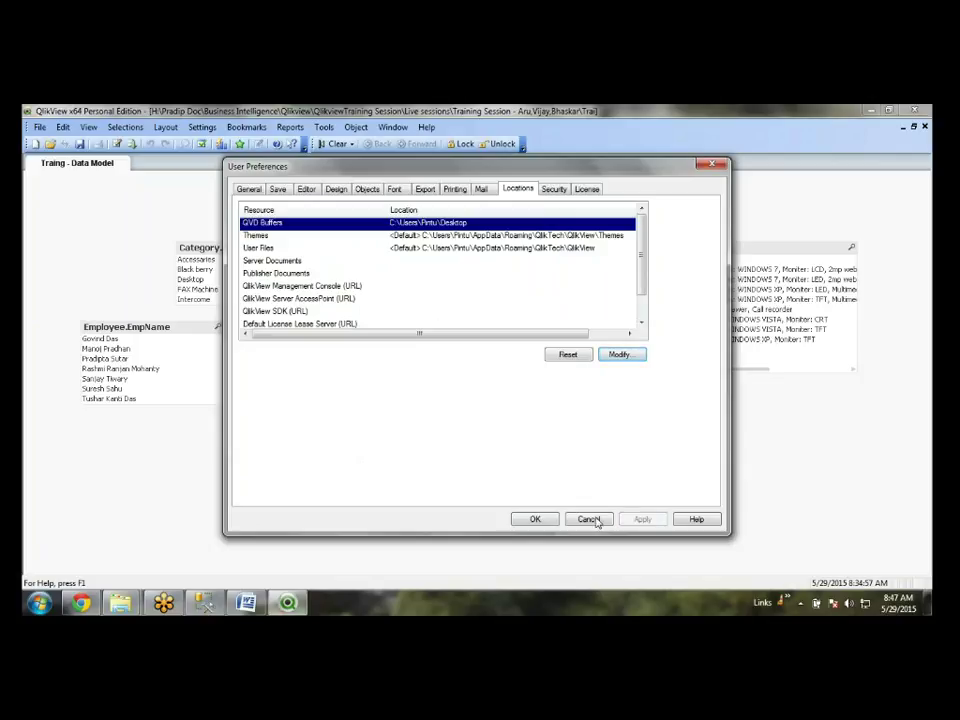
{"action": "left_click", "coordinate": [537, 519]}
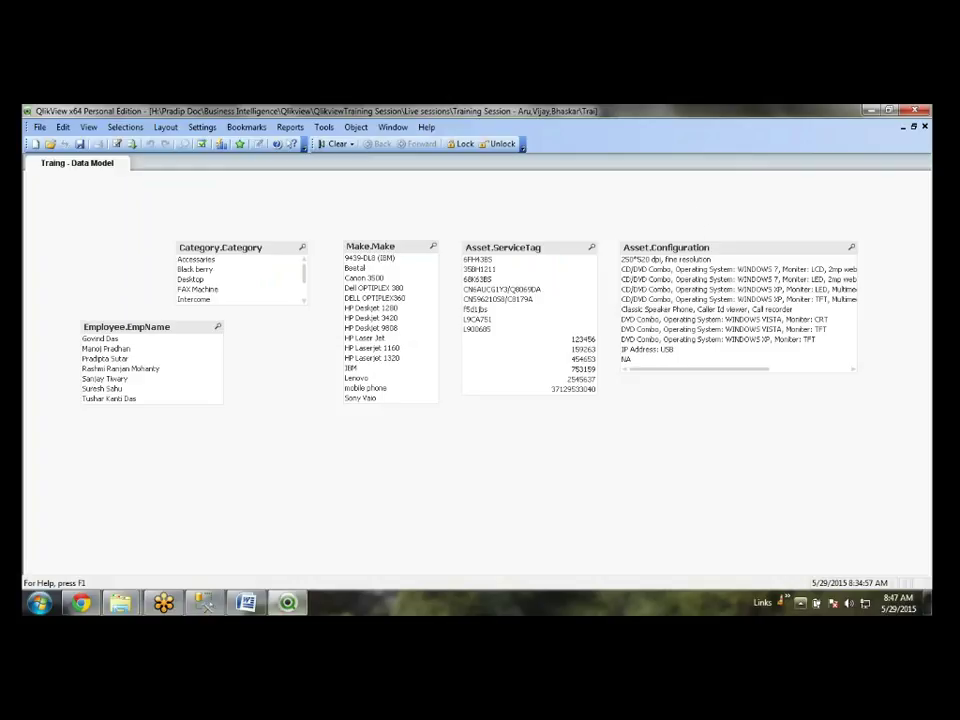
- Glance at the desktop, switch back to QlikView to reload the data model document, and view its tables in the Table Viewer
{"action": "left_click", "coordinate": [928, 604]}
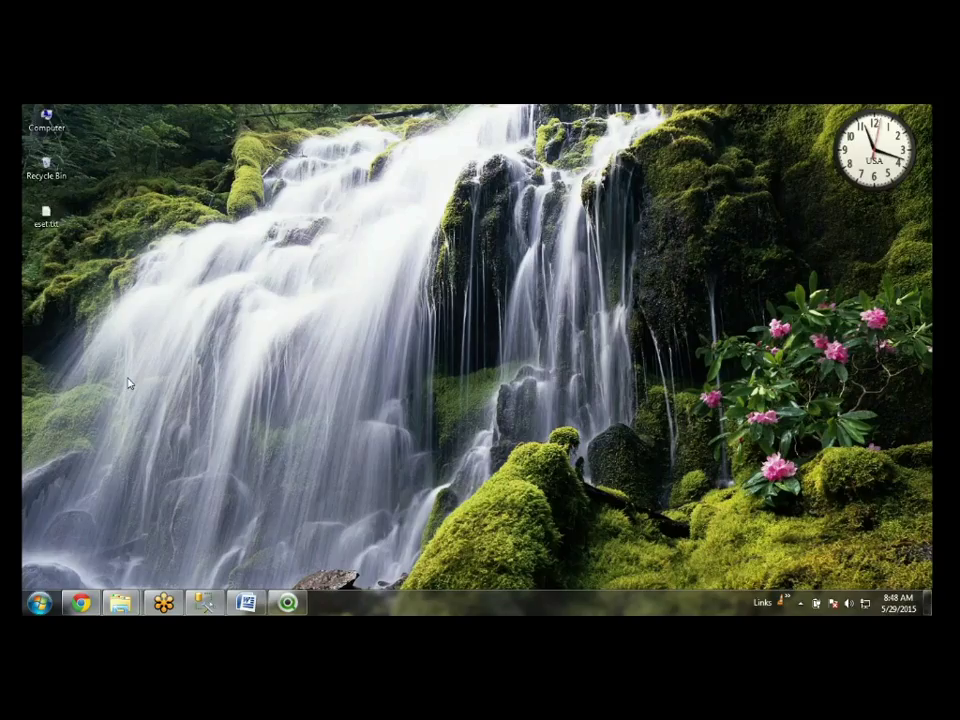
{"action": "left_click", "coordinate": [287, 602]}
{"action": "left_click", "coordinate": [130, 146]}
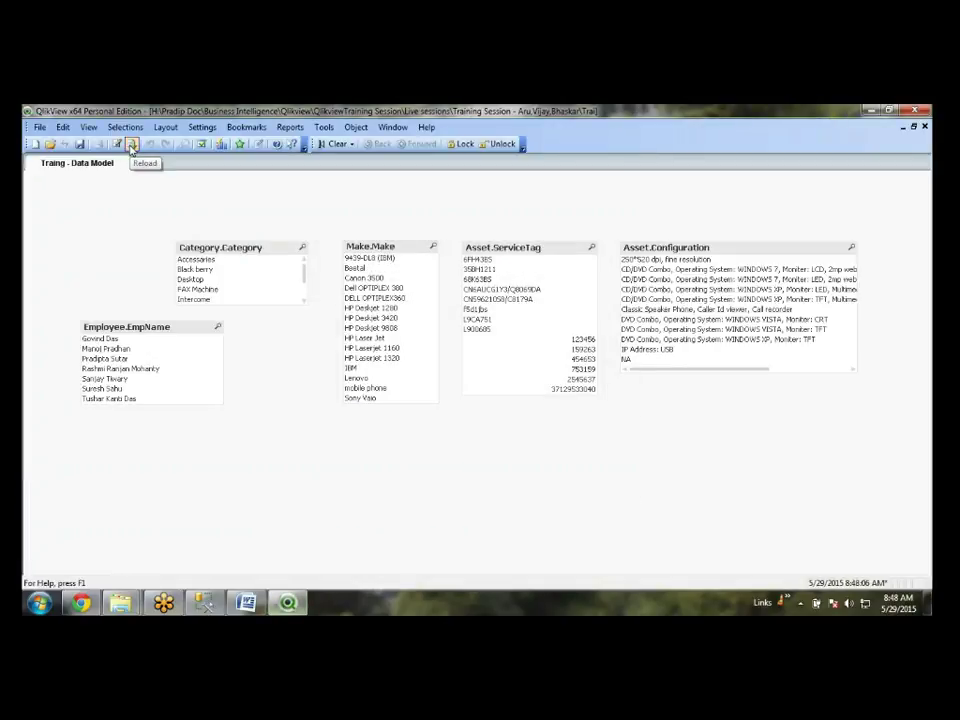
{"action": "key", "text": "ctrl+t"}
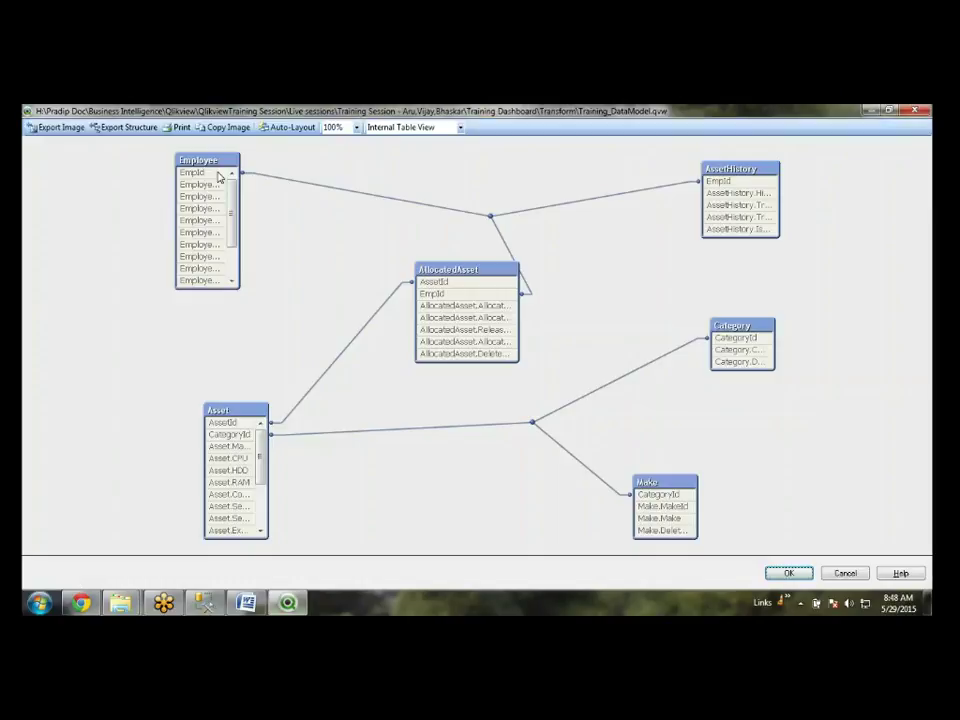
{"action": "left_click", "coordinate": [842, 572]}
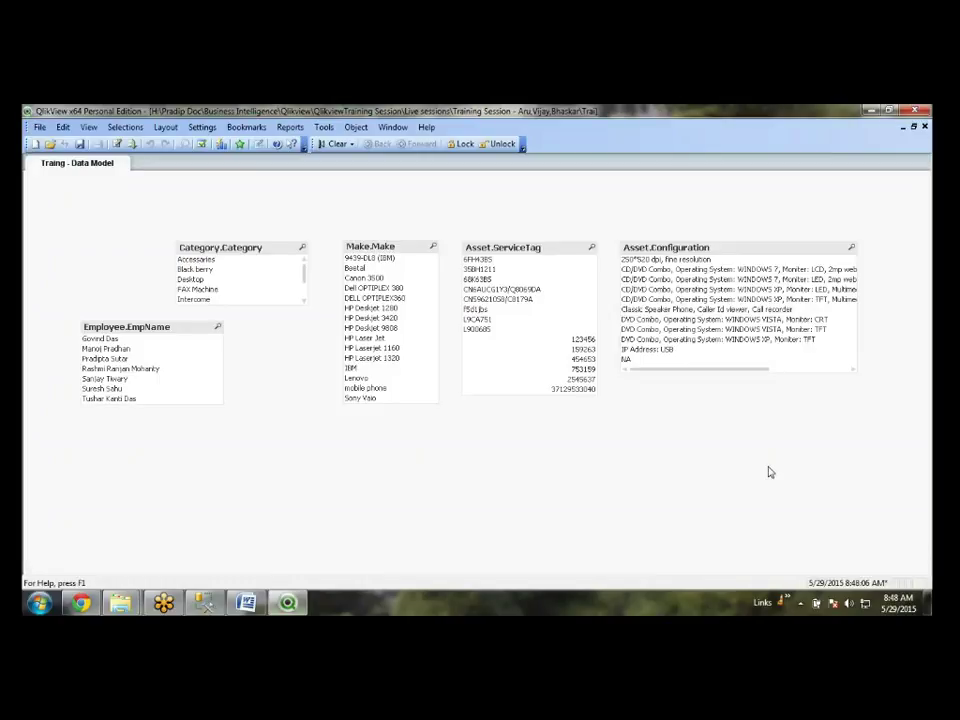
- Refresh the desktop several times to check for buffer QVD files, and return to QlikView
{"action": "left_click", "coordinate": [926, 601]}
{"action": "right_click", "coordinate": [229, 289]}
{"action": "left_click", "coordinate": [254, 326]}
{"action": "right_click", "coordinate": [252, 322]}
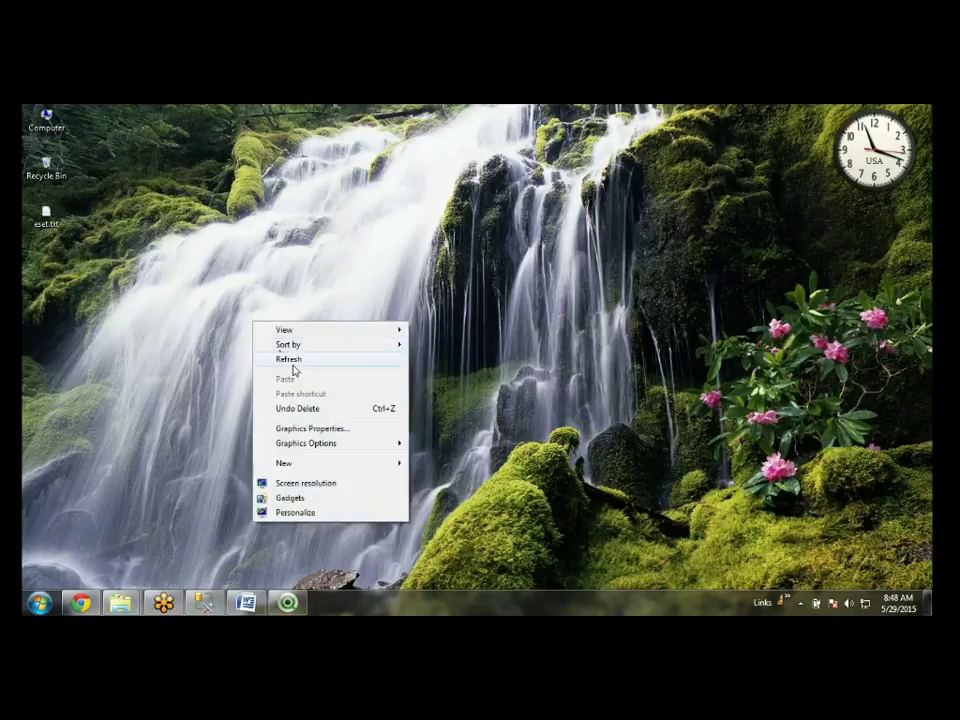
{"action": "left_click", "coordinate": [296, 360]}
{"action": "right_click", "coordinate": [240, 288]}
{"action": "left_click", "coordinate": [274, 321]}
{"action": "right_click", "coordinate": [268, 305]}
{"action": "left_click", "coordinate": [300, 341]}
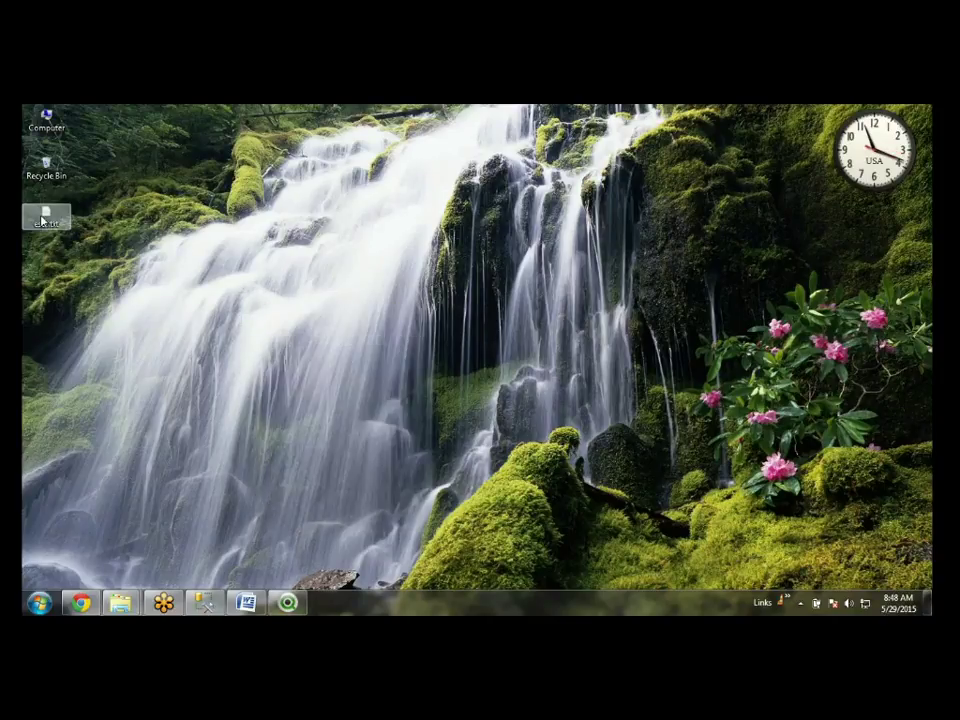
{"action": "left_click", "coordinate": [290, 605]}
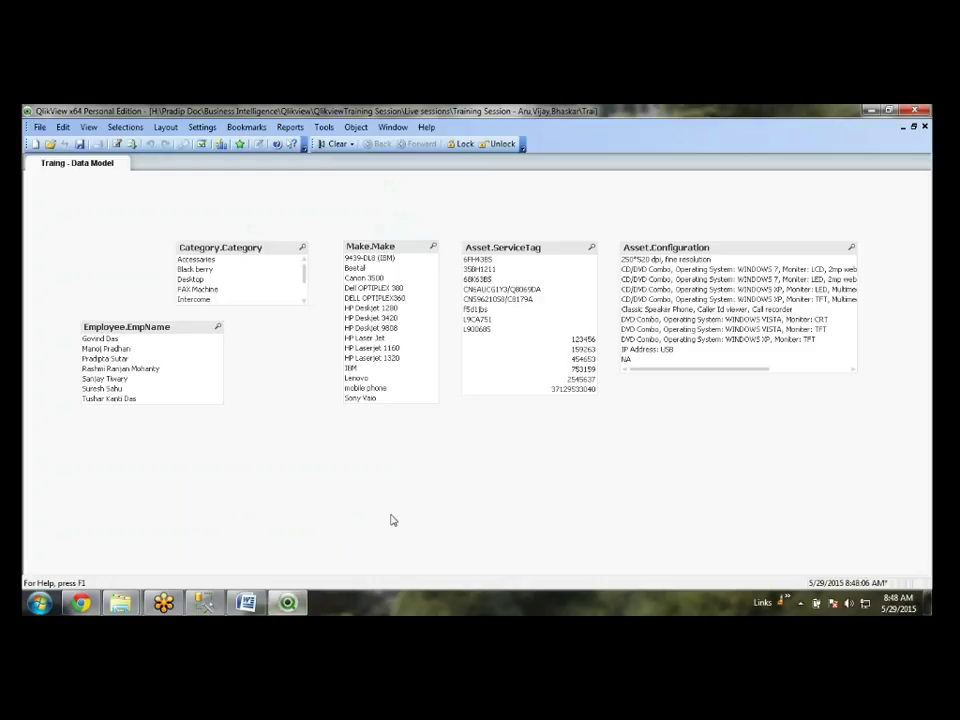
- Open the document's load script and consult the BUFFER LOAD syntax example in the Word document
{"action": "key", "text": "ctrl+e"}
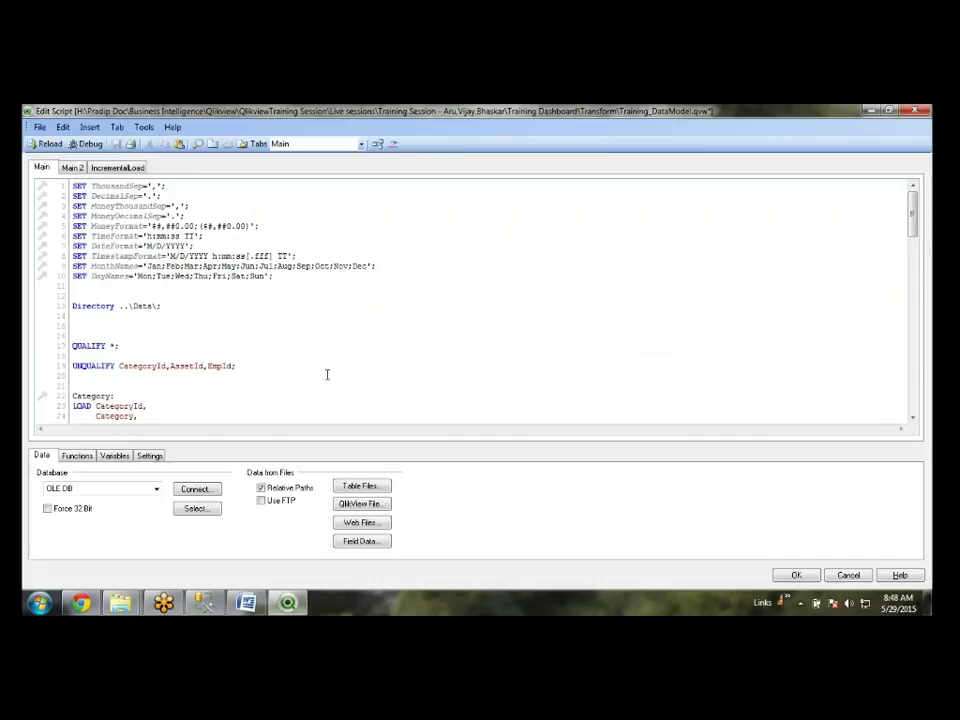
{"action": "scroll", "coordinate": [318, 357], "scroll_direction": "down", "scroll_amount": 3}
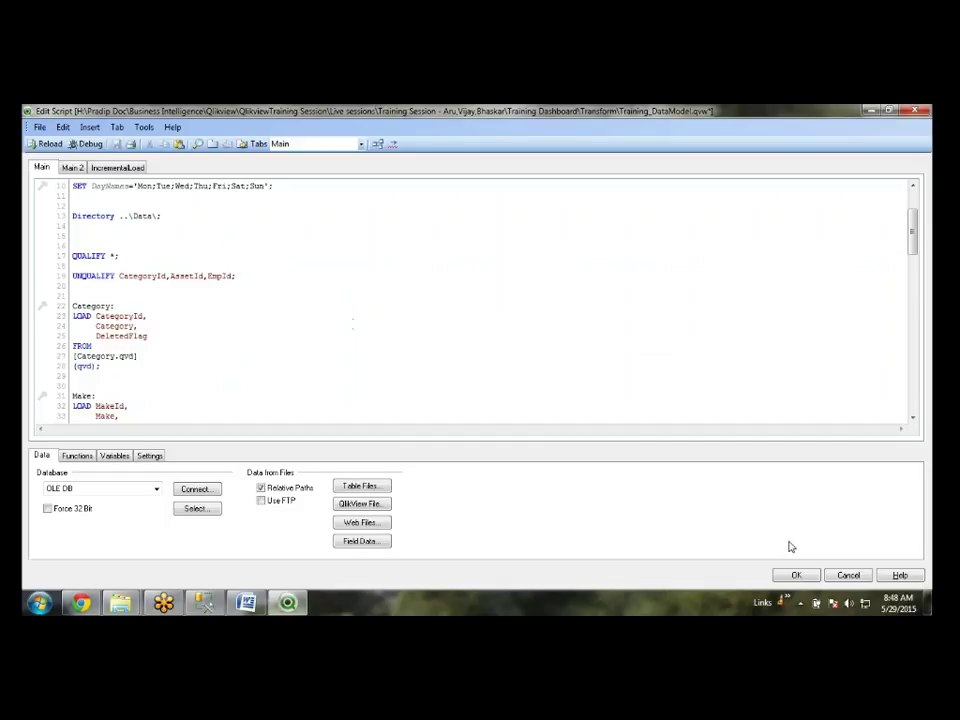
{"action": "left_click", "coordinate": [246, 602]}
{"action": "scroll", "coordinate": [409, 305], "scroll_direction": "down", "scroll_amount": 20}
{"action": "scroll", "coordinate": [420, 312], "scroll_direction": "down", "scroll_amount": 10}
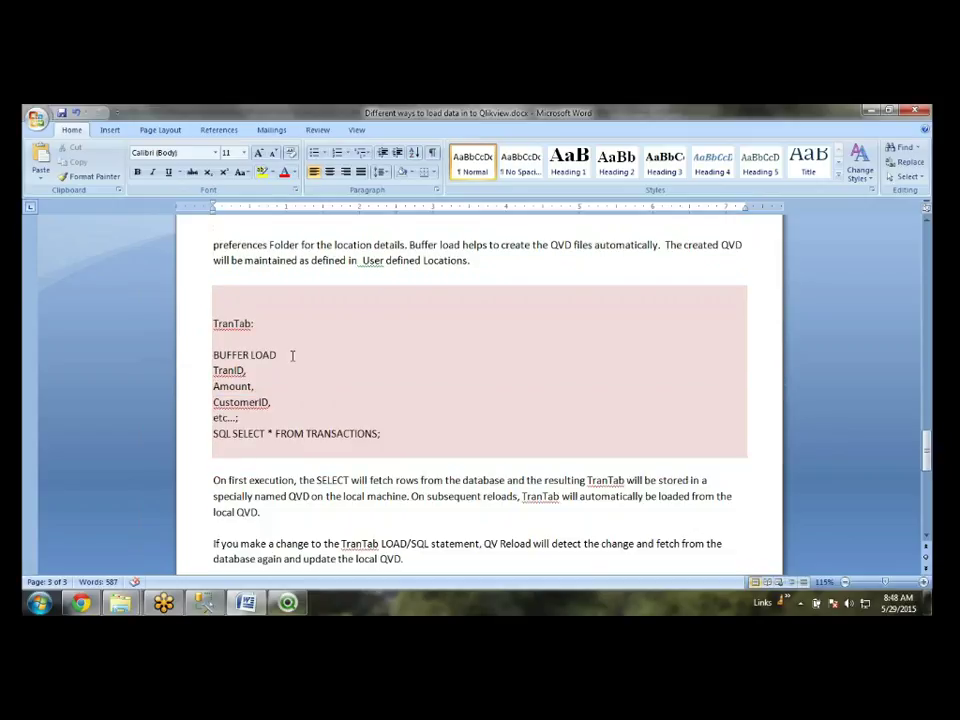
{"action": "left_click", "coordinate": [292, 355]}
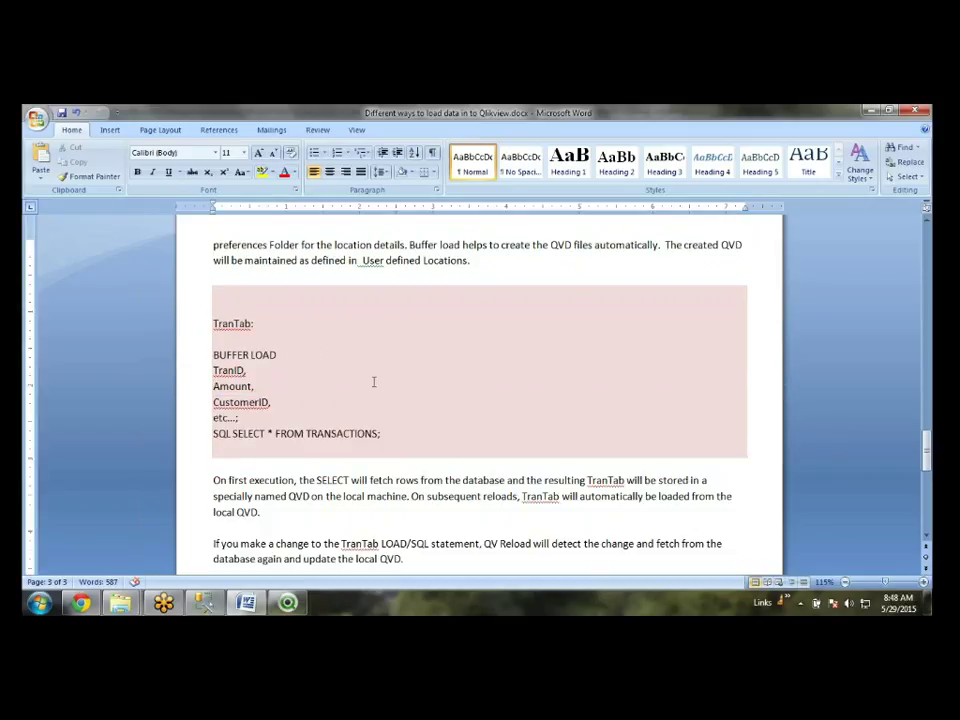
{"action": "key", "text": "alt+Tab"}
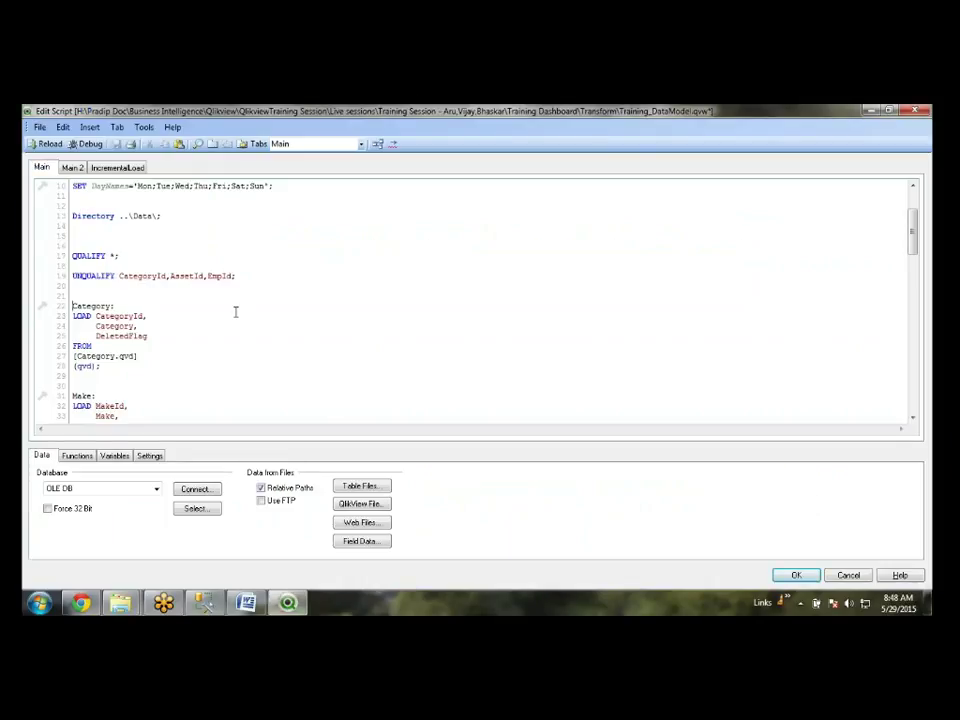
- Add the buffer prefix to the LOAD statement of the Category table in the Main section
{"action": "type", "text": "buffer"}
{"action": "key", "text": "ctrl+shift+Left"}
{"action": "key", "text": "Delete"}
{"action": "type", "text": "buffer"}
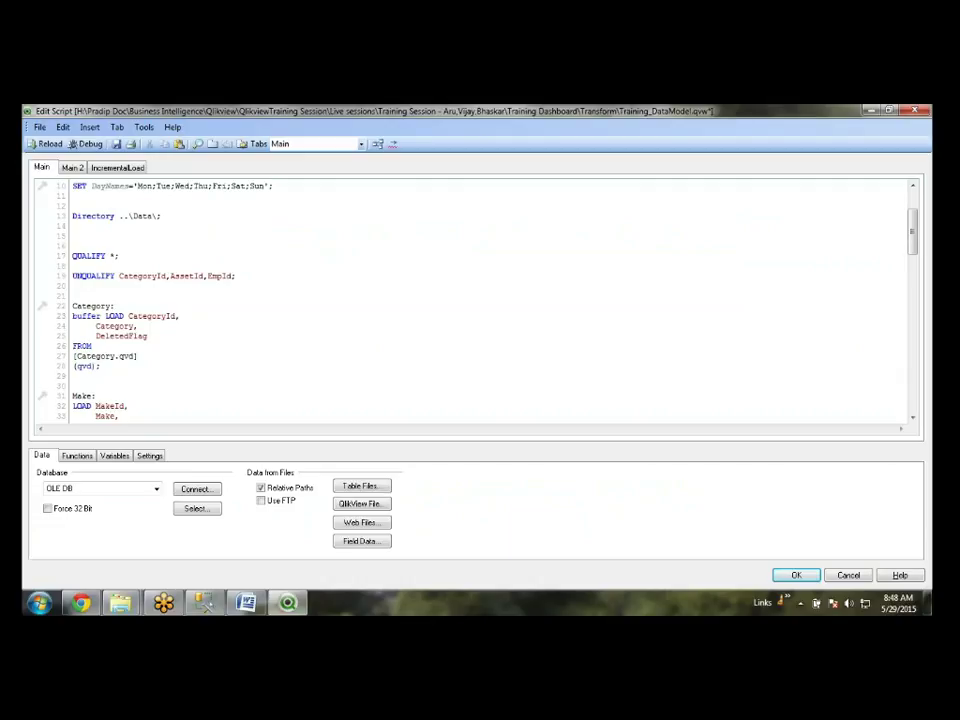
- Add the Buffer prefix to the LOAD statement of the Make table
{"action": "scroll", "coordinate": [286, 337], "scroll_direction": "down", "scroll_amount": 2}
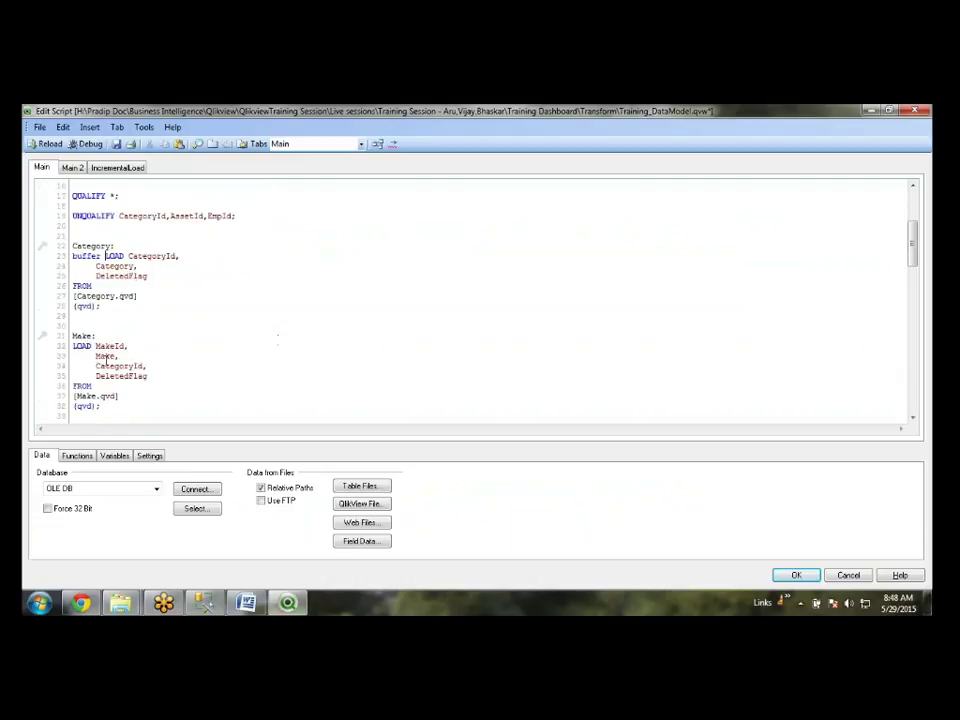
{"action": "left_click", "coordinate": [120, 344]}
{"action": "key", "text": "Home"}
{"action": "type", "text": "Buffer"}
- Add the Buffer prefix to the LOAD statement of the Asset table
{"action": "scroll", "coordinate": [120, 344], "scroll_direction": "down", "scroll_amount": 5}
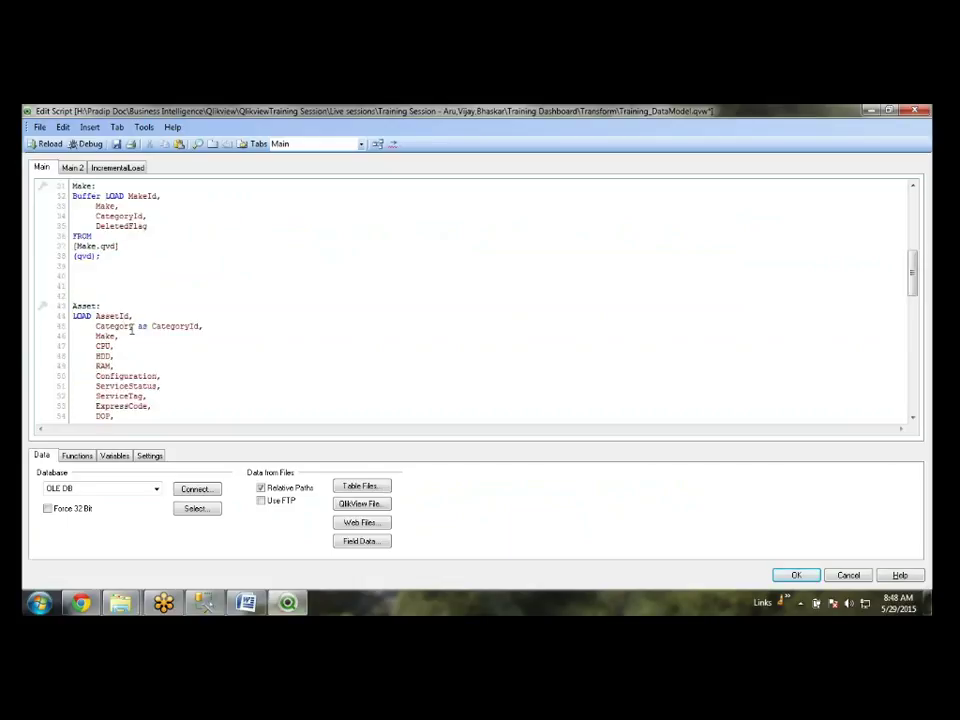
{"action": "key", "text": "Down"}
{"action": "key", "text": "Down"}
{"action": "key", "text": "Down"}
{"action": "key", "text": "Down"}
{"action": "key", "text": "Down"}
{"action": "key", "text": "Down"}
{"action": "key", "text": "Down"}
{"action": "key", "text": "Down"}
{"action": "key", "text": "Down"}
{"action": "key", "text": "Down"}
{"action": "key", "text": "Down"}
{"action": "key", "text": "Down"}
{"action": "key", "text": "Home"}
{"action": "type", "text": "Buffer"}
{"action": "scroll", "coordinate": [188, 350], "scroll_direction": "down", "scroll_amount": 2}
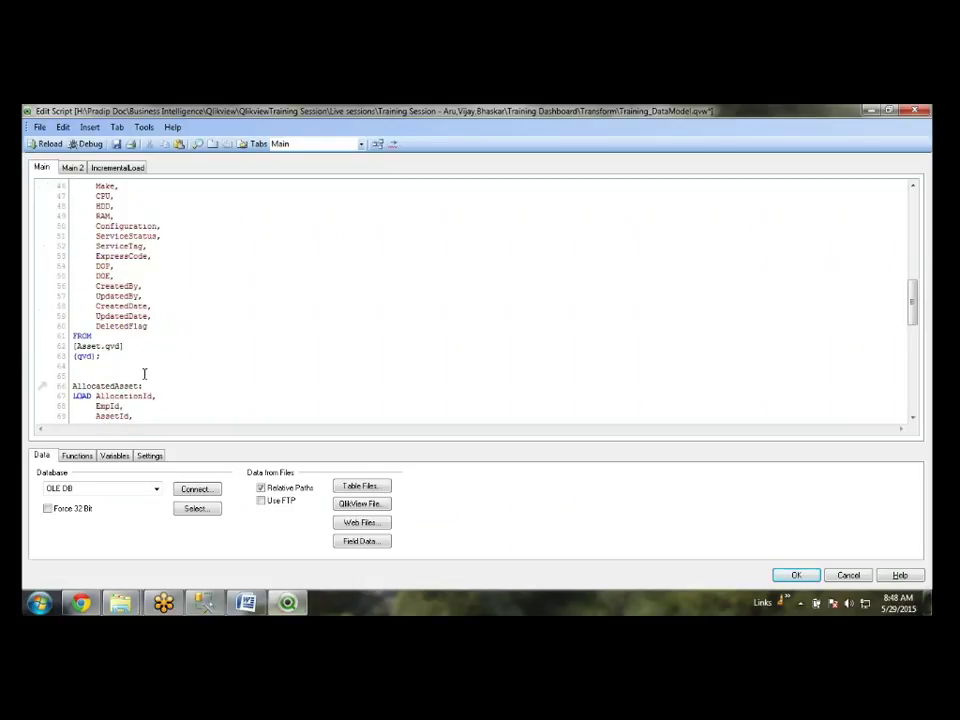
- Save the edited script and reload the document, accepting the sheet properties without changes
{"action": "scroll", "coordinate": [265, 345], "scroll_direction": "up", "scroll_amount": 15}
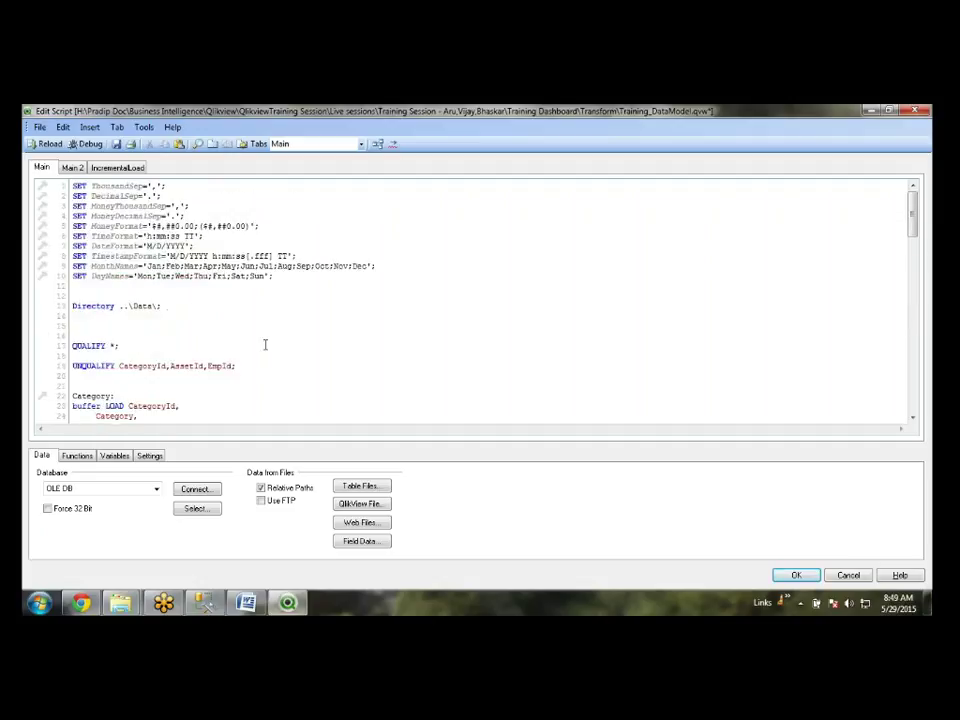
{"action": "key", "text": "ctrl+s"}
{"action": "scroll", "coordinate": [109, 268], "scroll_direction": "down", "scroll_amount": 4}
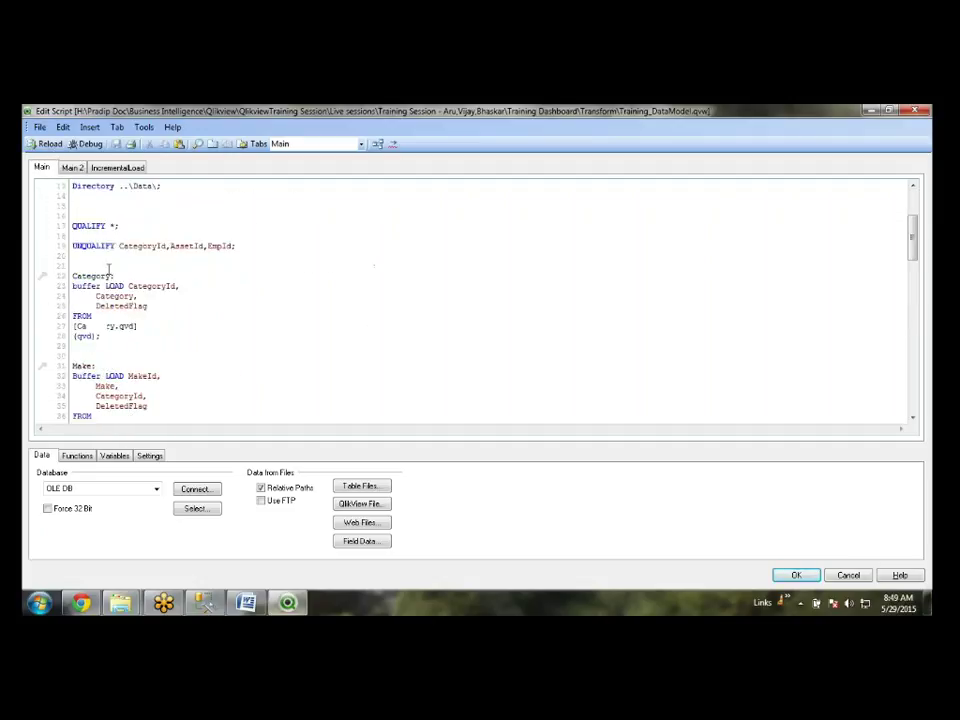
{"action": "left_click", "coordinate": [45, 143]}
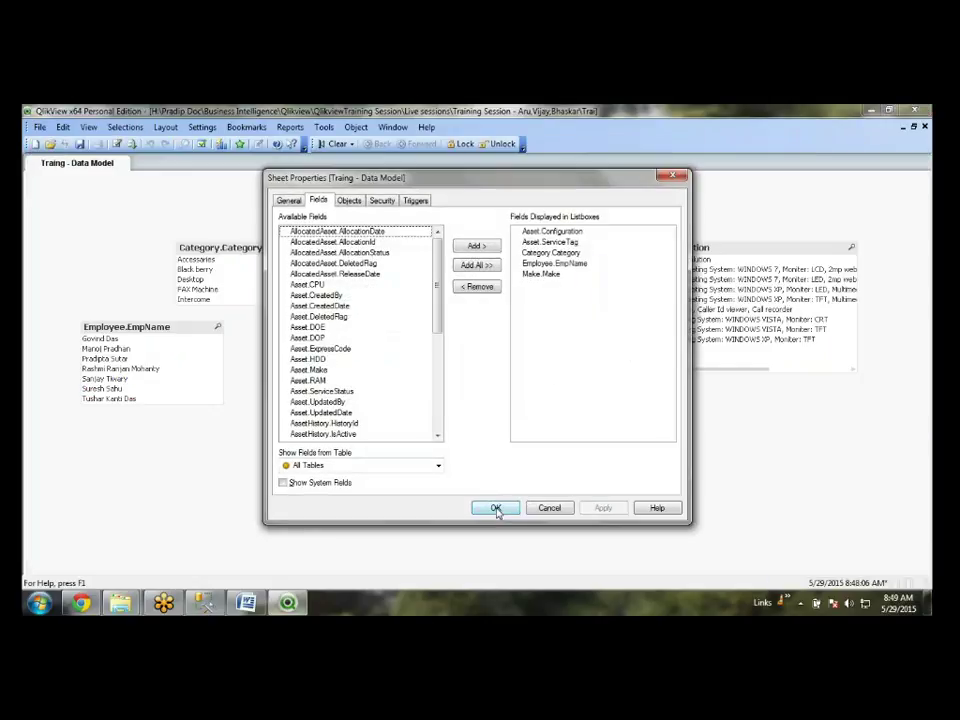
{"action": "left_click", "coordinate": [496, 509]}
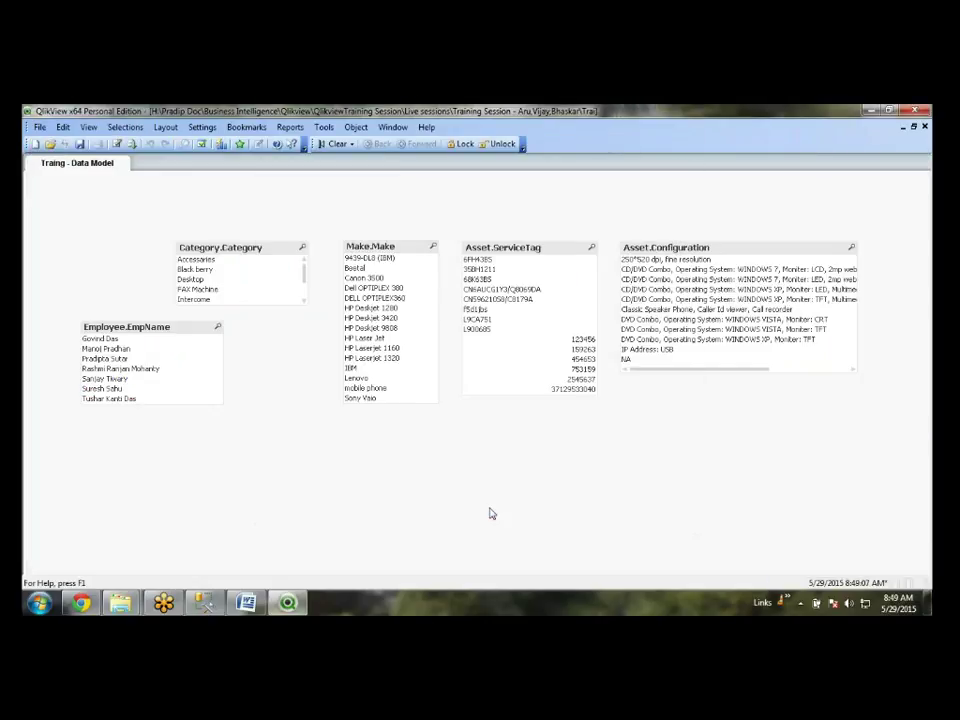
- Inspect the buffer files on the desktop and switch back to QlikView
{"action": "key", "text": "super+d"}
{"action": "left_click_drag", "start_coordinate": [206, 420], "coordinate": [22, 249]}
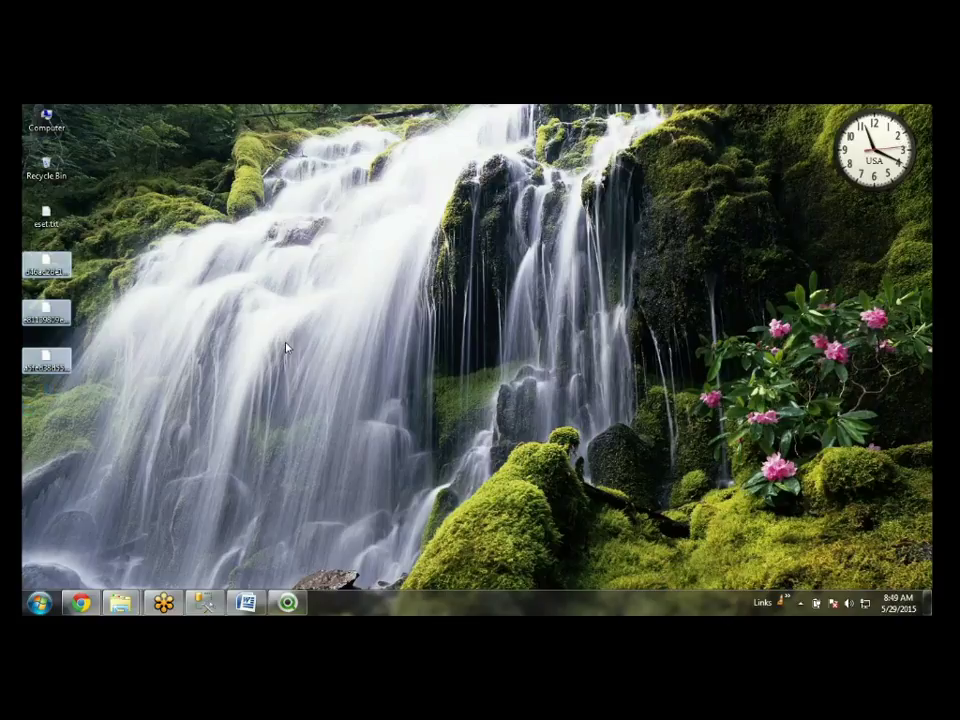
{"action": "left_click", "coordinate": [290, 603]}
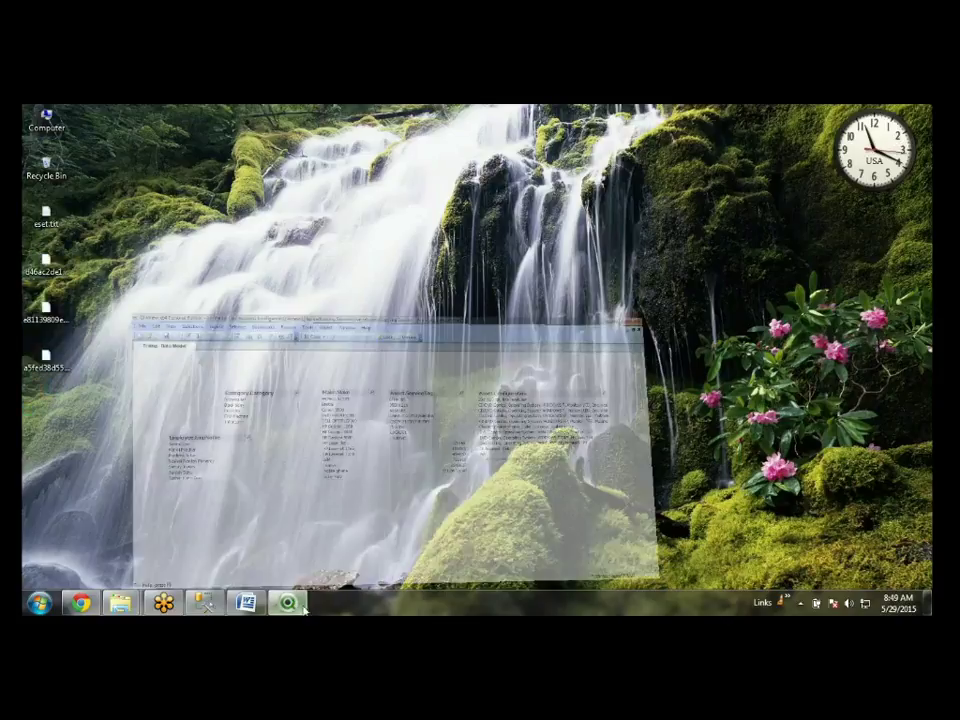
- Insert LOAD statements for the three buffer QVD files on the Desktop at the end of the Main 2 script section
{"action": "key", "text": "ctrl+e"}
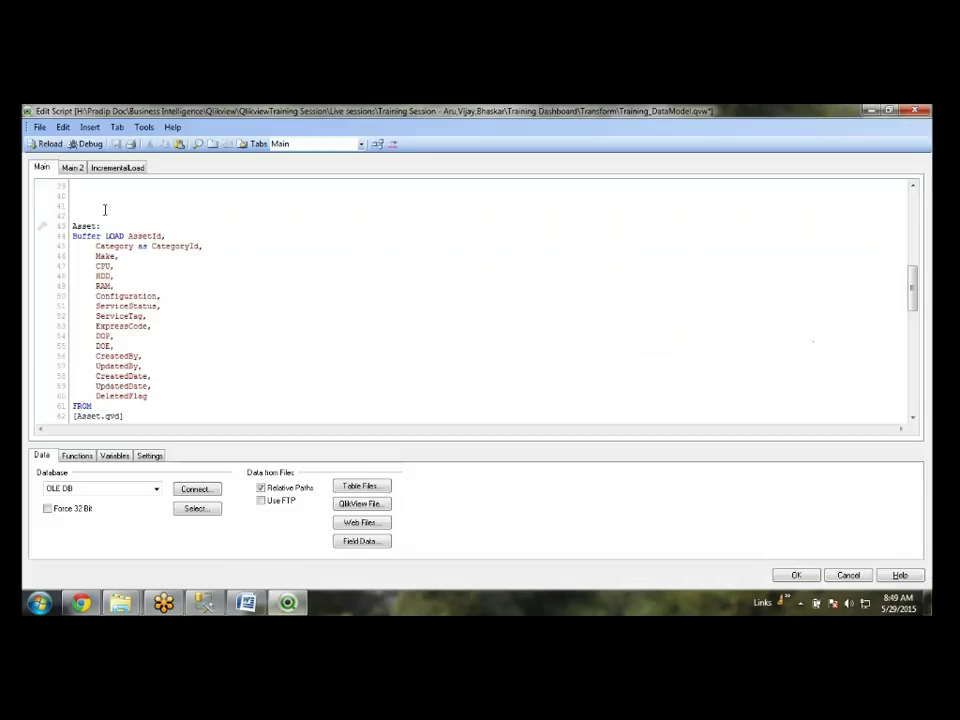
{"action": "left_click", "coordinate": [76, 167]}
{"action": "scroll", "coordinate": [190, 365], "scroll_direction": "down", "scroll_amount": 20}
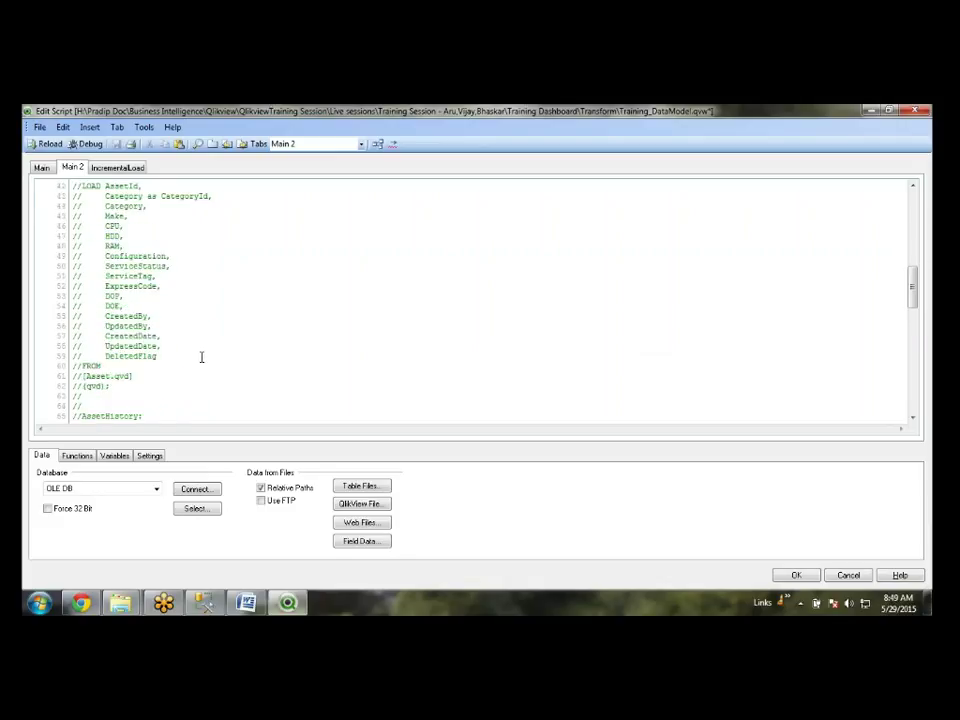
{"action": "scroll", "coordinate": [185, 376], "scroll_direction": "down", "scroll_amount": 2}
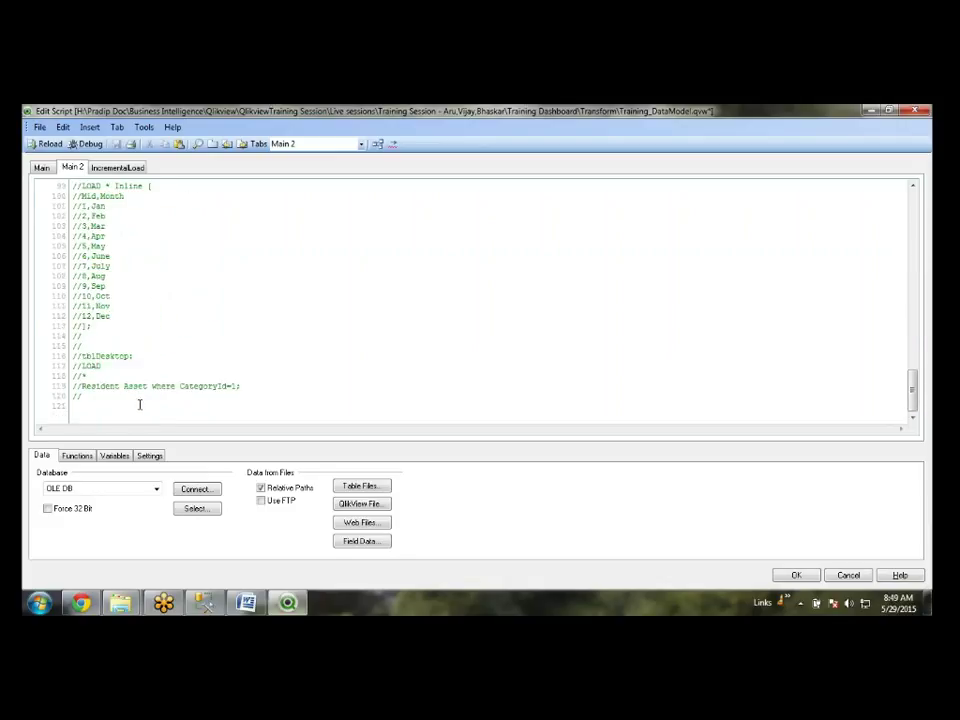
{"action": "key", "text": "Return"}
{"action": "key", "text": "Return"}
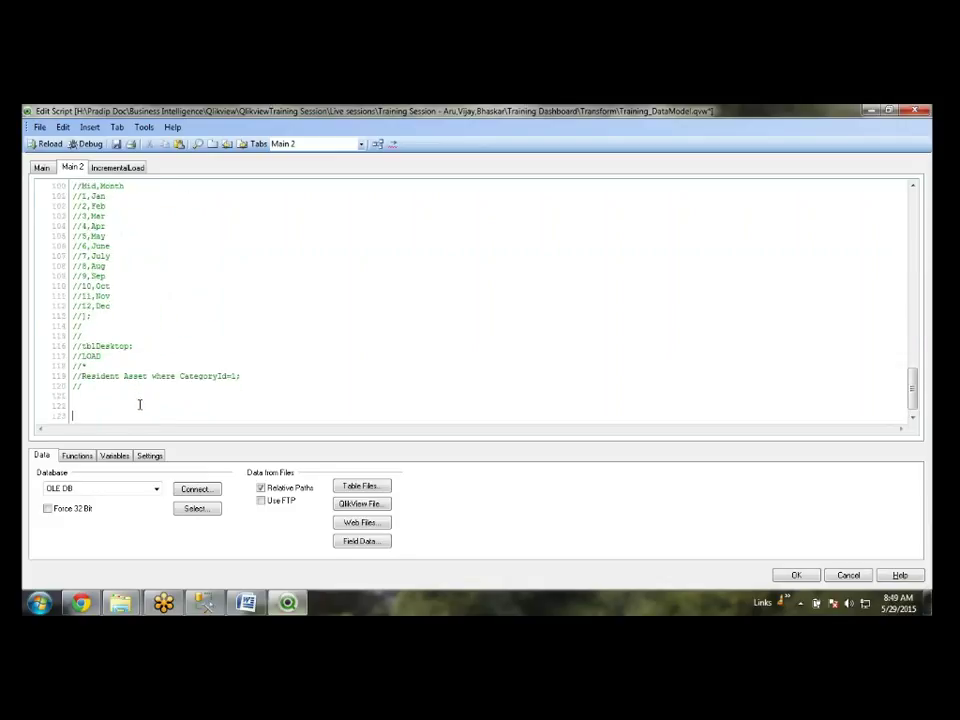
{"action": "left_click", "coordinate": [362, 487]}
{"action": "left_click", "coordinate": [60, 214]}
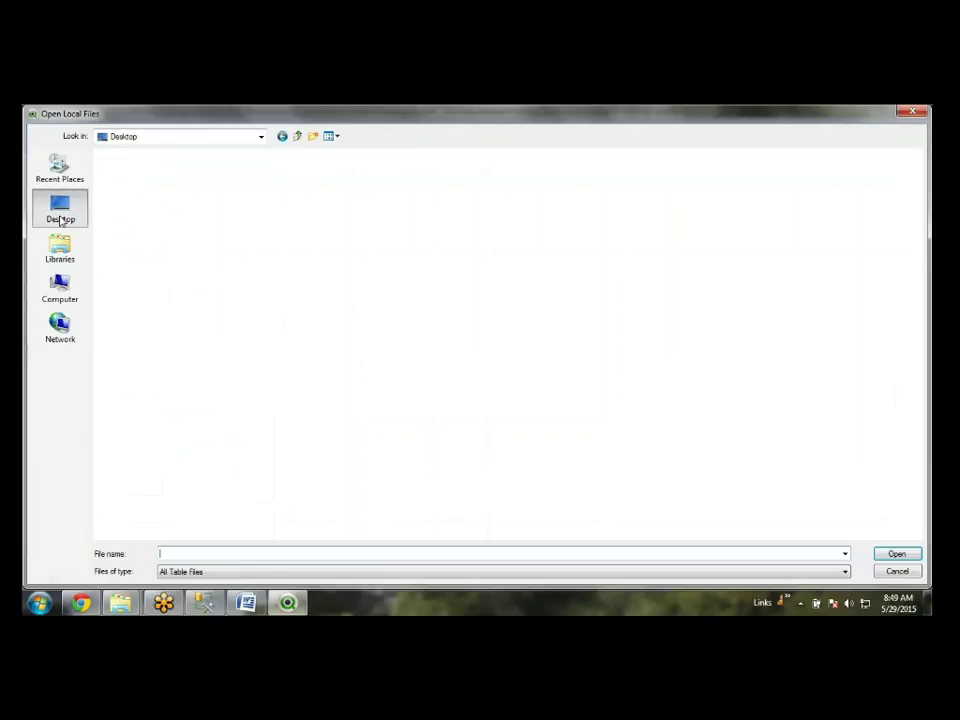
{"action": "left_click_drag", "start_coordinate": [520, 265], "coordinate": [78, 183]}
{"action": "left_click", "coordinate": [896, 555]}
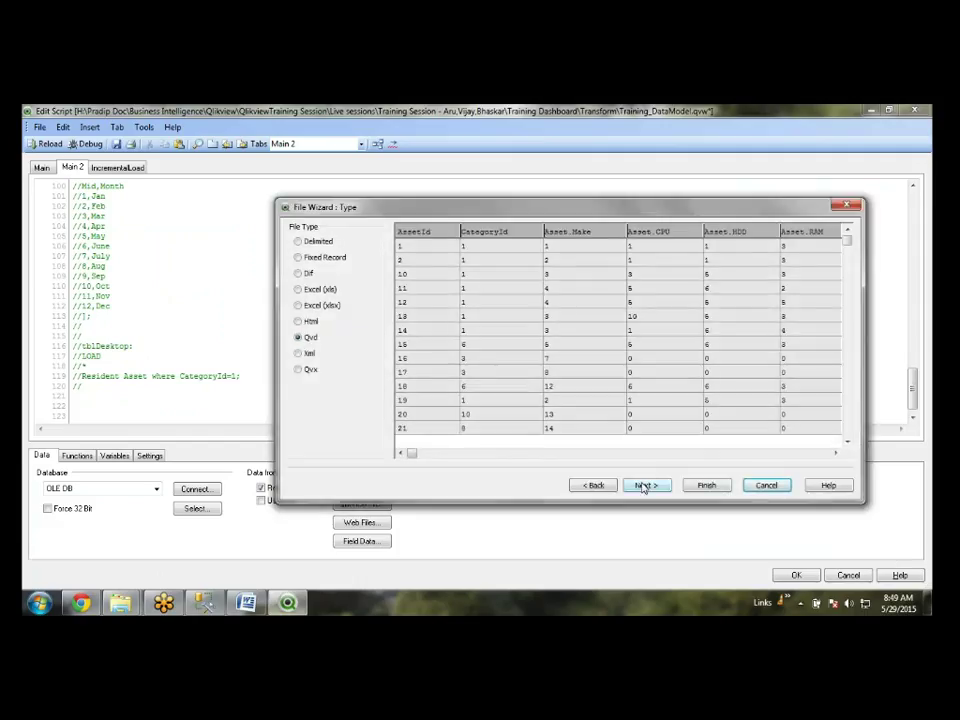
{"action": "left_click", "coordinate": [699, 486]}
{"action": "left_click", "coordinate": [699, 487]}
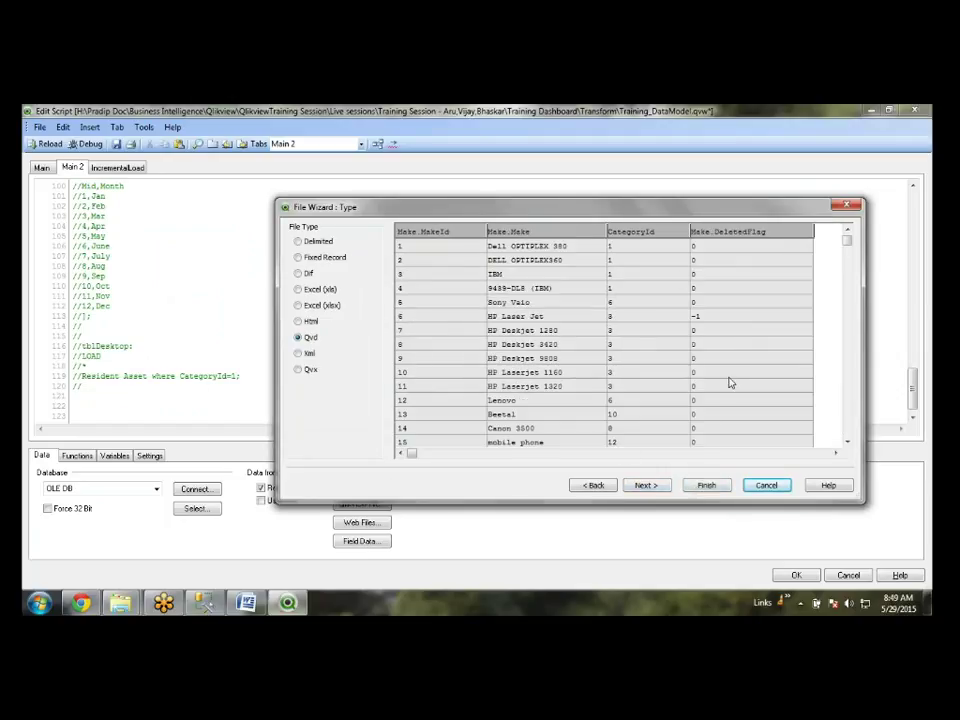
{"action": "left_click", "coordinate": [705, 486]}
- Review the inserted Asset, Category and Make LOAD statements and their Desktop QVD file paths
{"action": "scroll", "coordinate": [288, 366], "scroll_direction": "up", "scroll_amount": 6}
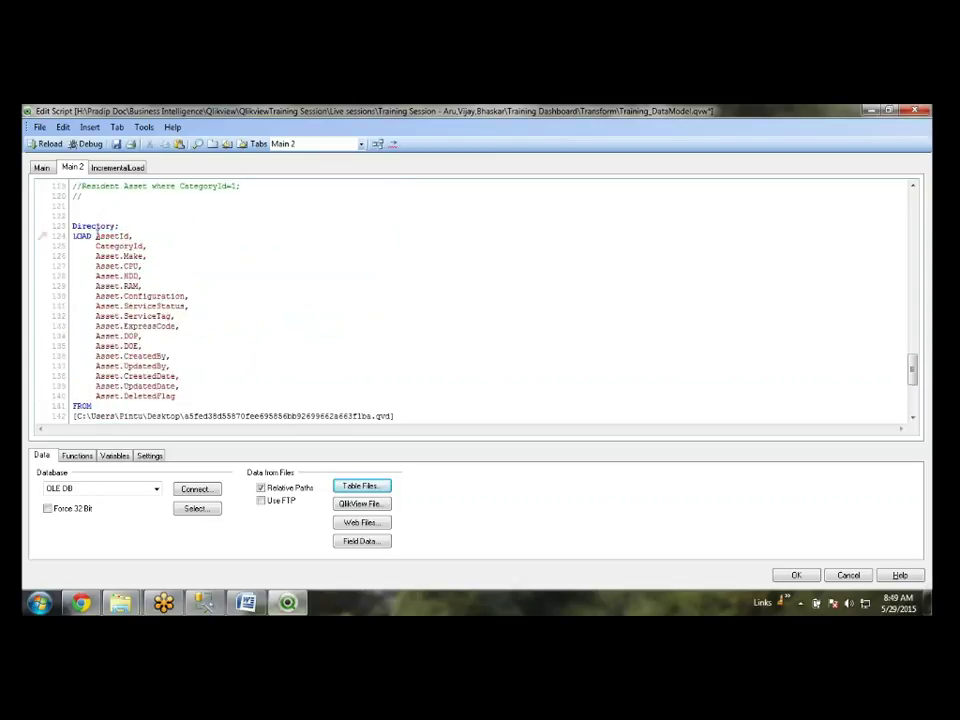
{"action": "scroll", "coordinate": [106, 340], "scroll_direction": "down", "scroll_amount": 4}
{"action": "double_click", "coordinate": [114, 343]}
{"action": "scroll", "coordinate": [120, 330], "scroll_direction": "down", "scroll_amount": 2}
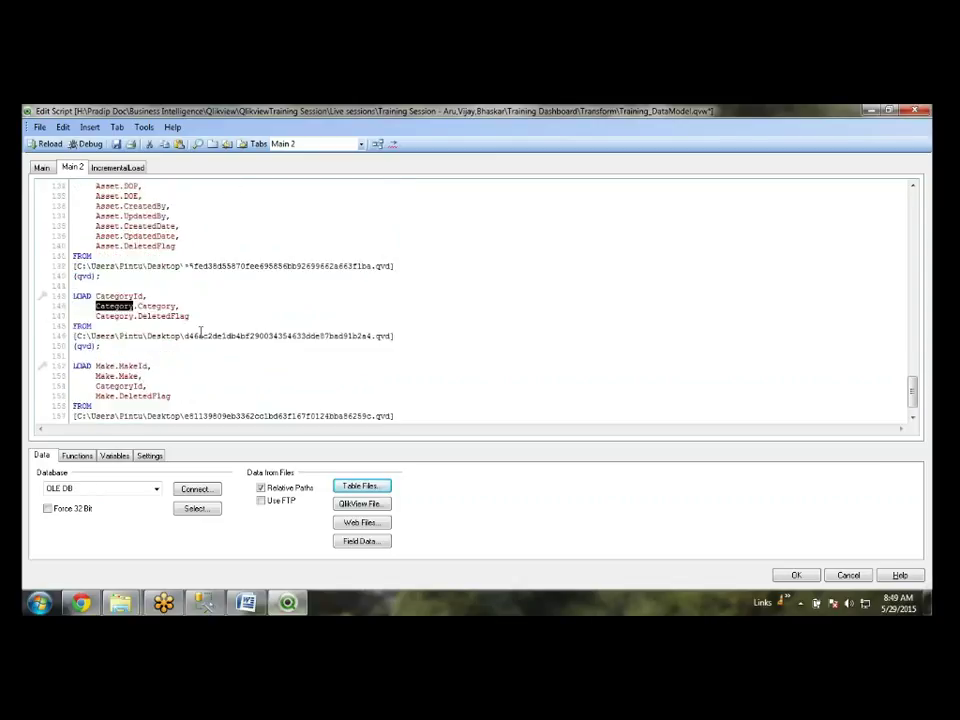
{"action": "left_click", "coordinate": [120, 330]}
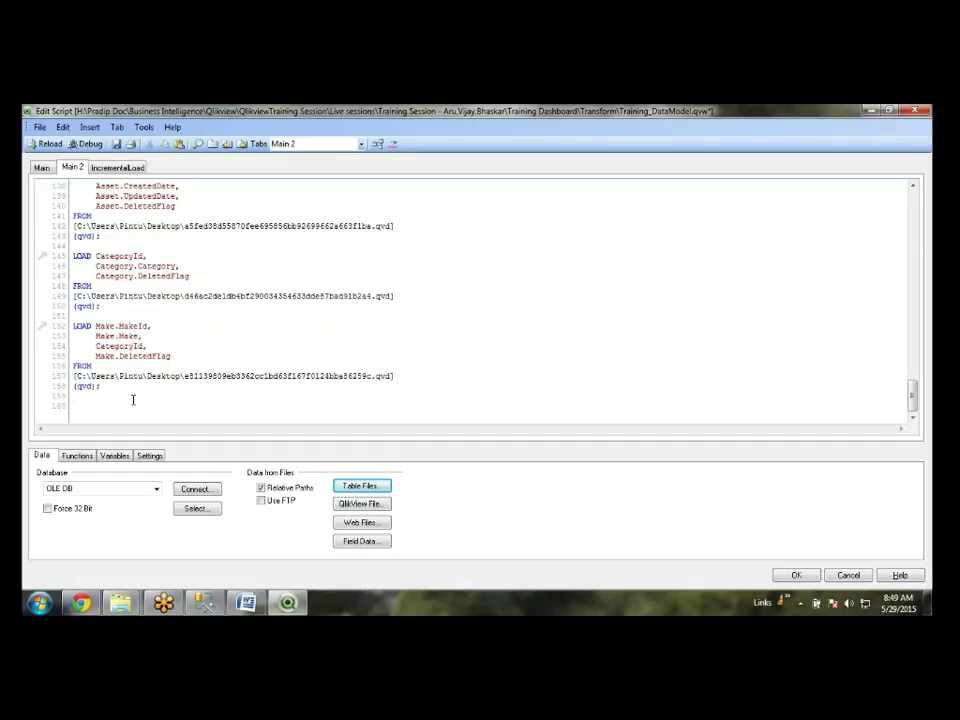
{"action": "scroll", "coordinate": [132, 400], "scroll_direction": "up", "scroll_amount": 14}
{"action": "scroll", "coordinate": [106, 400], "scroll_direction": "down", "scroll_amount": 4}
{"action": "left_click", "coordinate": [88, 296]}
{"action": "key", "text": "ctrl+shift+End"}
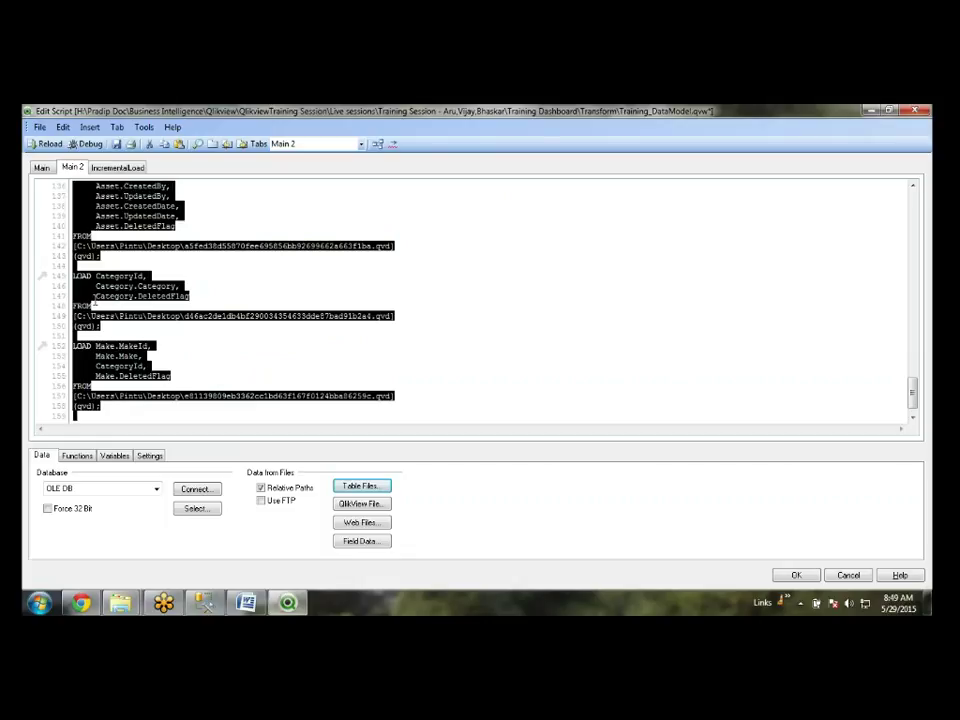
- Delete the inserted LOAD statements for the Desktop QVD files from the end of Main 2
{"action": "left_click", "coordinate": [390, 386]}
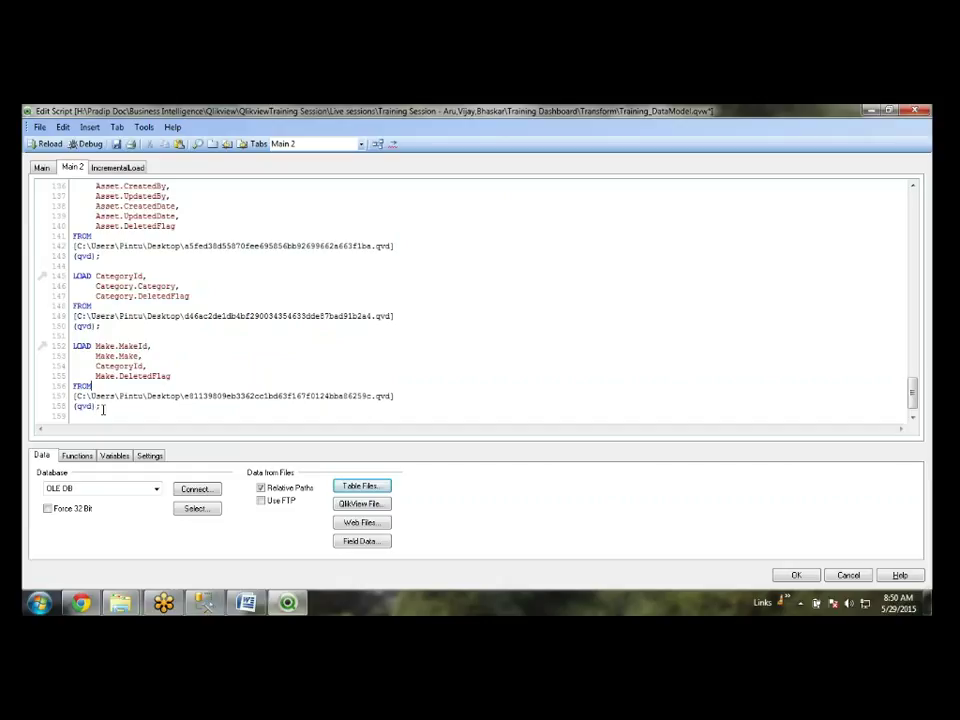
{"action": "left_click_drag", "start_coordinate": [96, 408], "coordinate": [116, 316]}
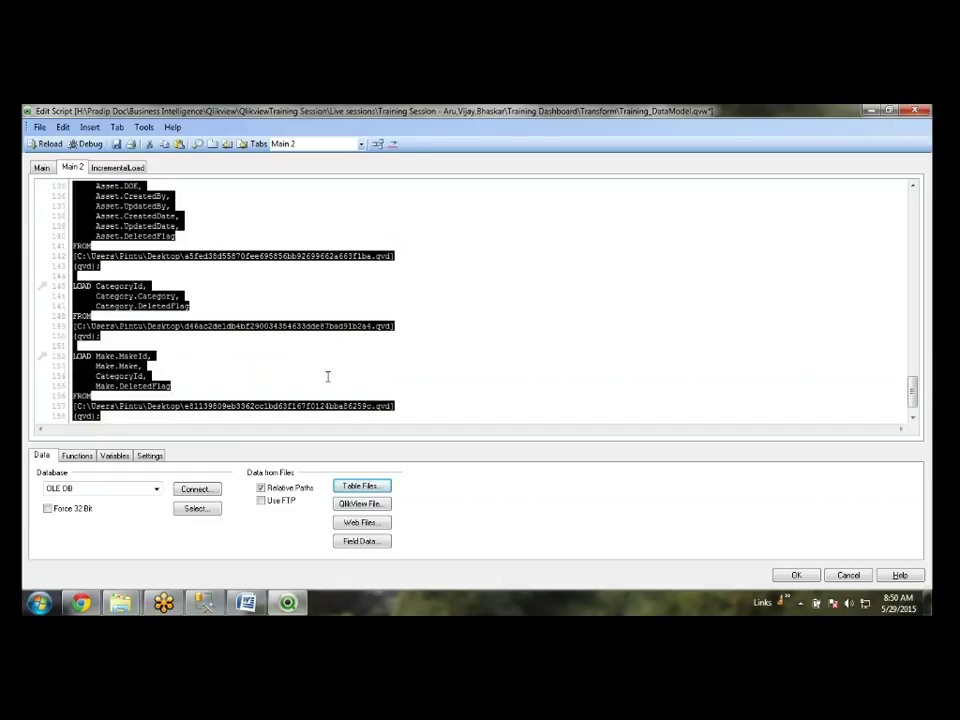
{"action": "key", "text": "Delete"}
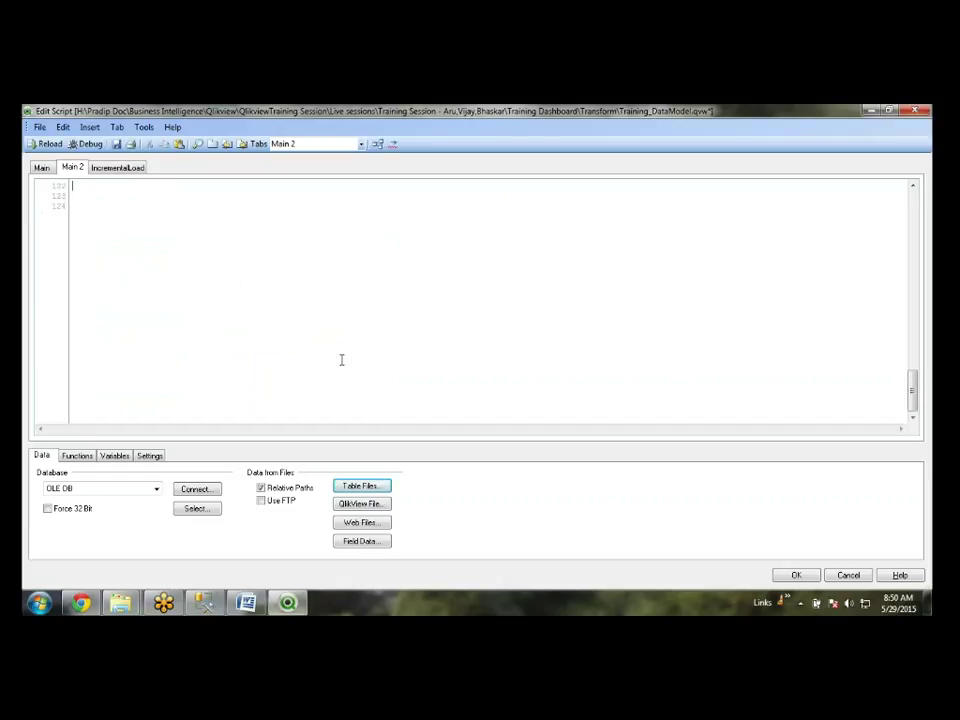
- Look at the Asset buffer load in the Main section, close the script editor discarding the changes, and reopen the load script
{"action": "left_click", "coordinate": [42, 169]}
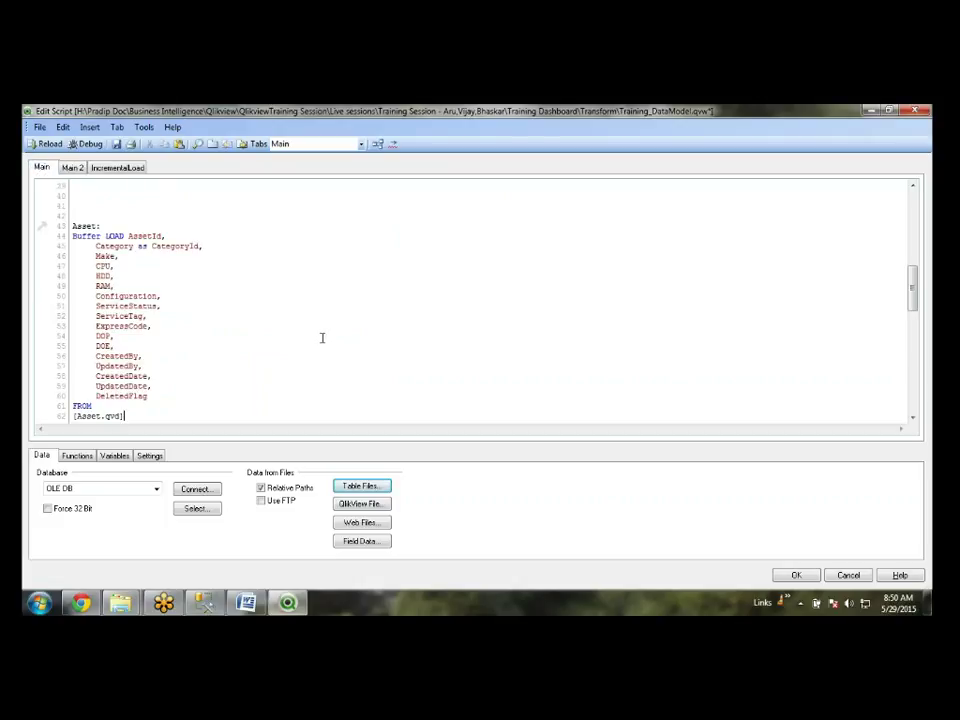
{"action": "double_click", "coordinate": [77, 236]}
{"action": "left_click", "coordinate": [845, 576]}
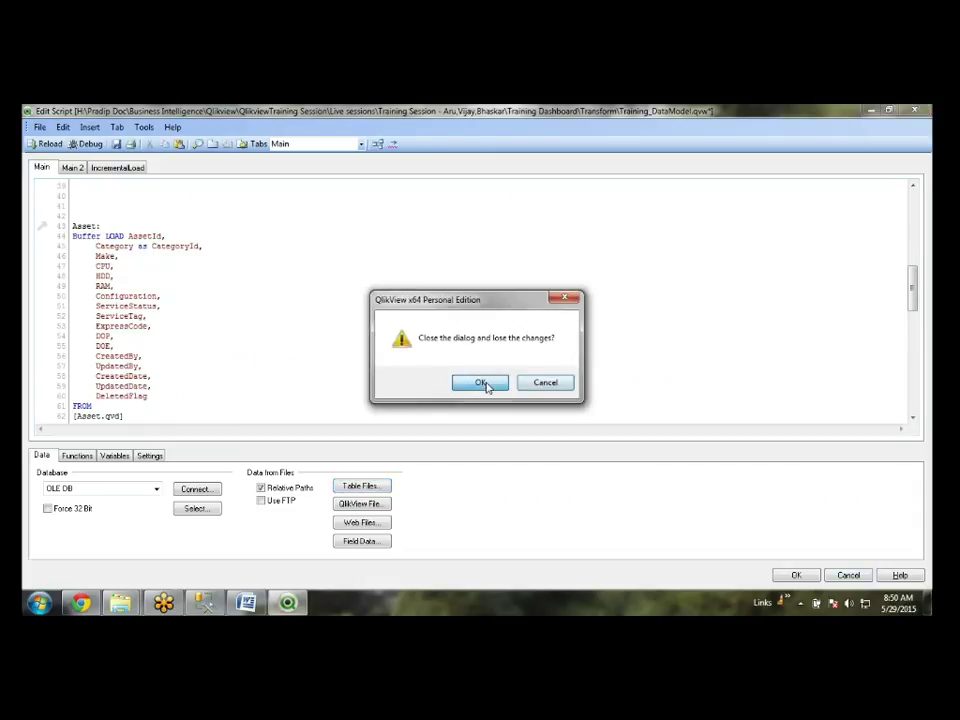
{"action": "left_click", "coordinate": [481, 382]}
{"action": "key", "text": "ctrl+e"}
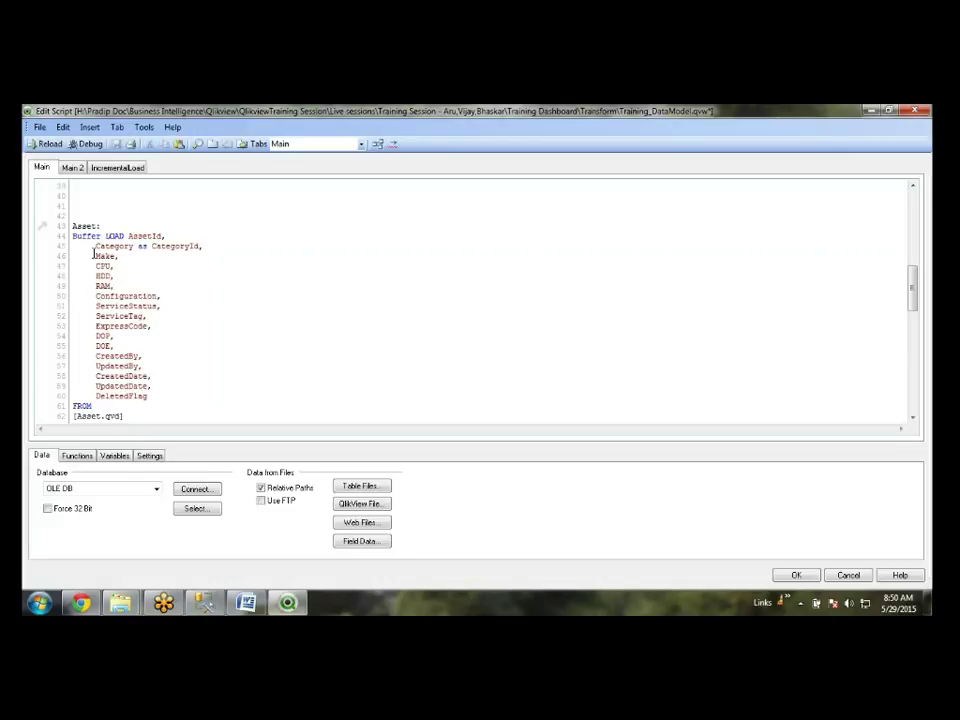
- Remove the Buffer prefix from the Asset and Make LOAD statements in the Main script section
{"action": "double_click", "coordinate": [86, 237]}
{"action": "left_click", "coordinate": [87, 238]}
{"action": "double_click", "coordinate": [87, 238]}
{"action": "key", "text": "Delete"}
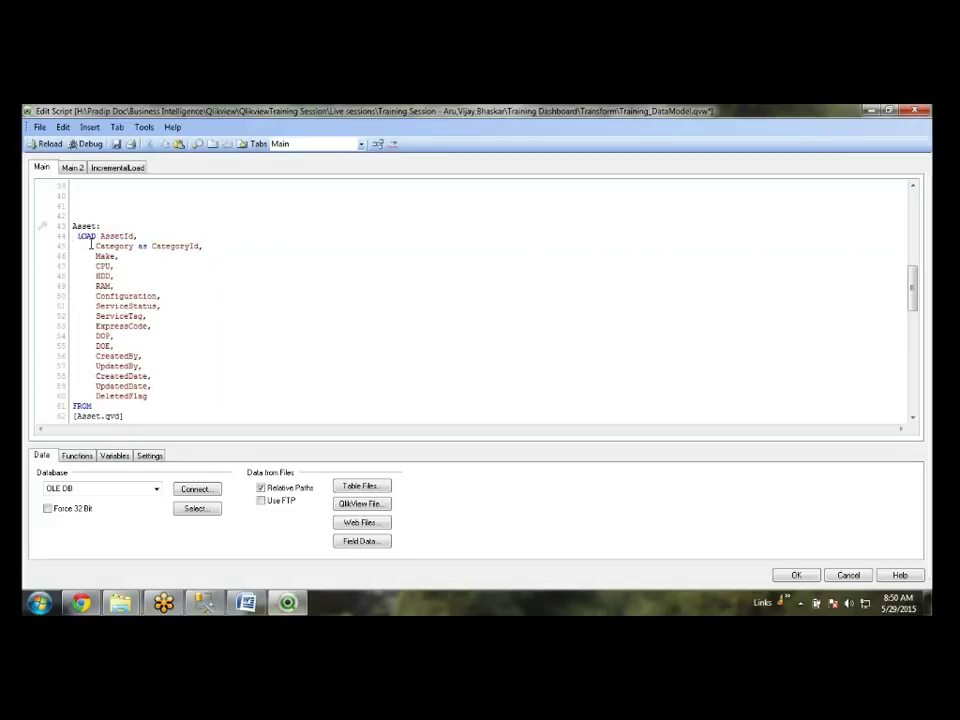
{"action": "scroll", "coordinate": [90, 242], "scroll_direction": "up", "scroll_amount": 3}
{"action": "double_click", "coordinate": [86, 206]}
{"action": "key", "text": "Delete"}
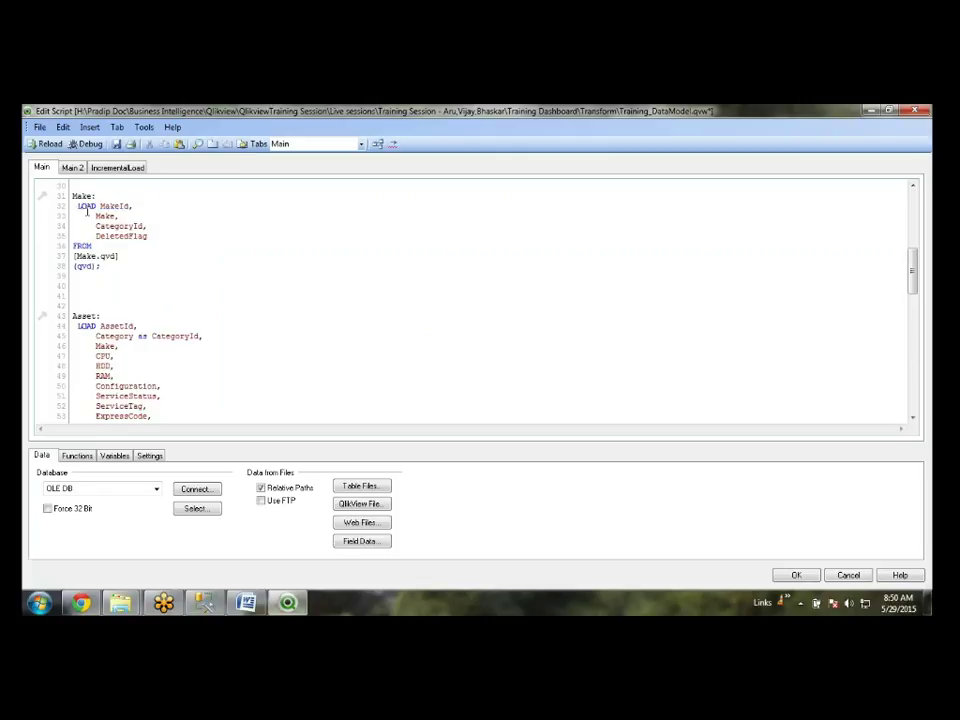
- Remove the buffer prefix from the Category LOAD statement and reload the document
{"action": "scroll", "coordinate": [81, 277], "scroll_direction": "up", "scroll_amount": 5}
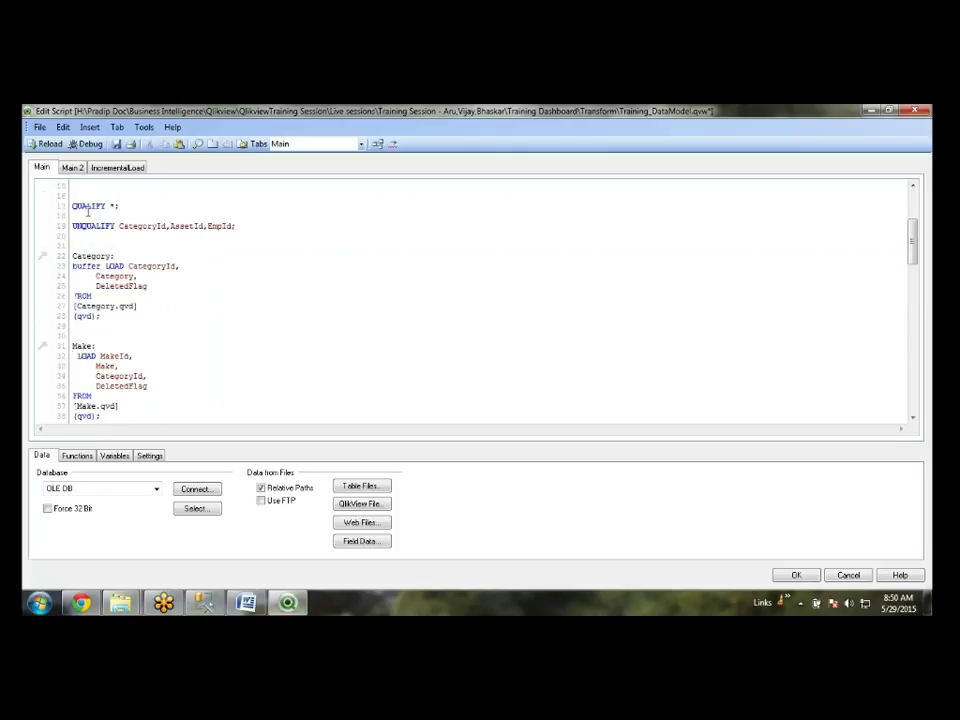
{"action": "double_click", "coordinate": [86, 266]}
{"action": "key", "text": "Delete"}
{"action": "scroll", "coordinate": [240, 285], "scroll_direction": "up", "scroll_amount": 5}
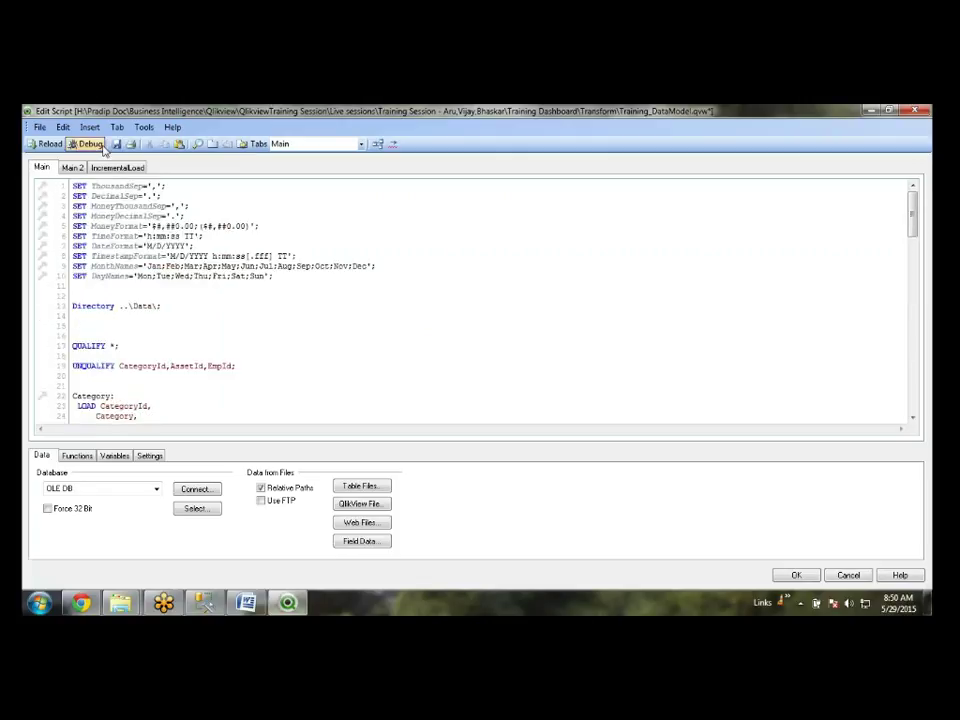
{"action": "left_click", "coordinate": [43, 143]}
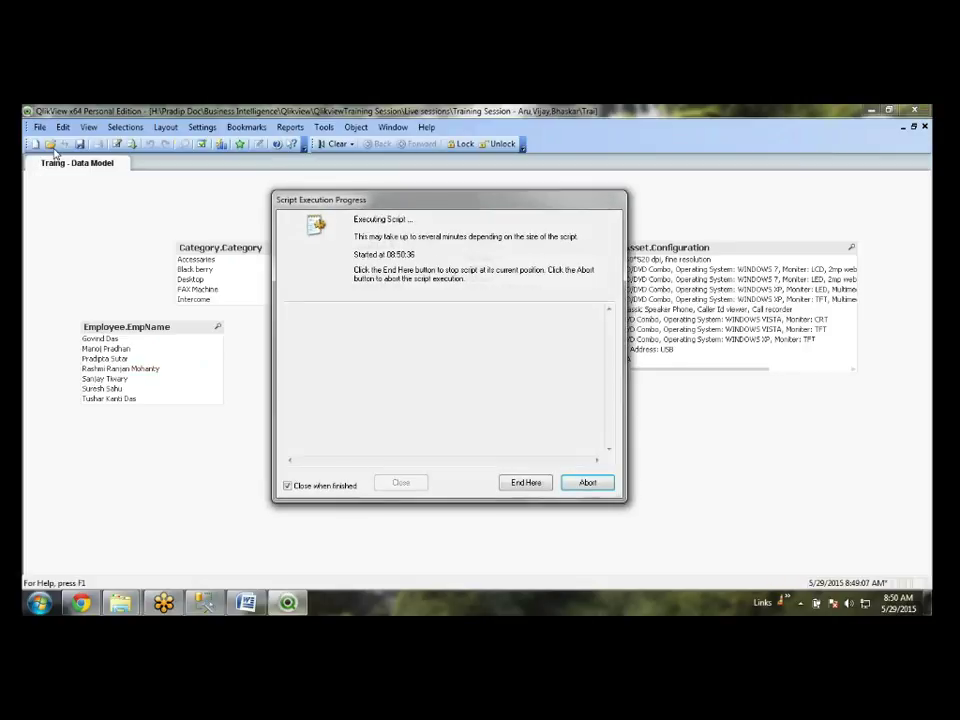
{"action": "left_click", "coordinate": [496, 508]}
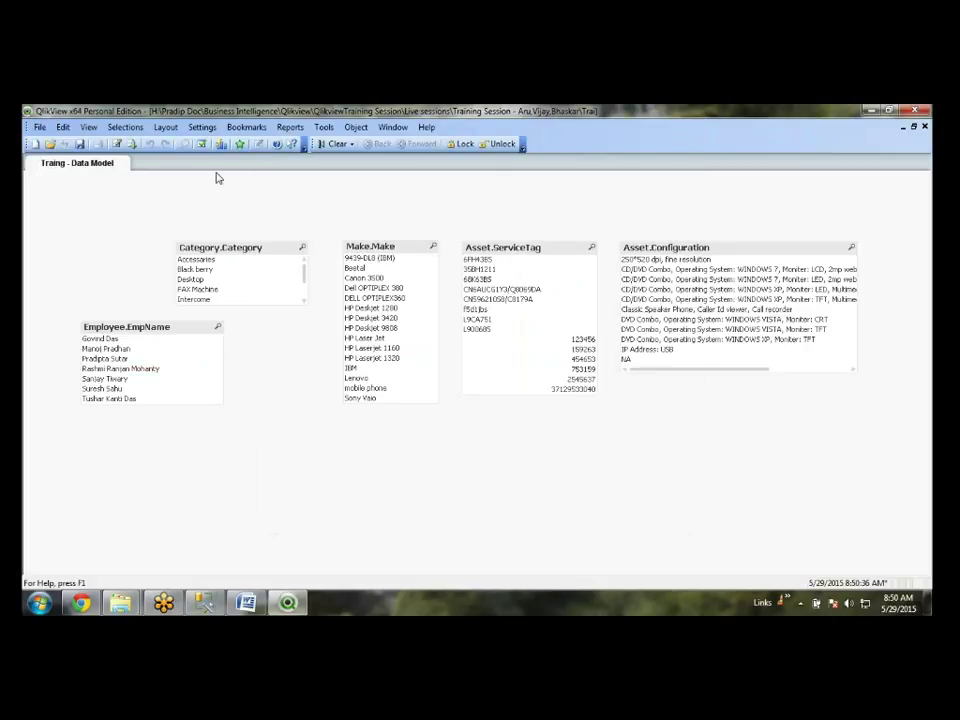
- Check the QVD Buffers location in the user preferences and close them without changes
{"action": "left_click", "coordinate": [202, 127]}
{"action": "left_click", "coordinate": [232, 140]}
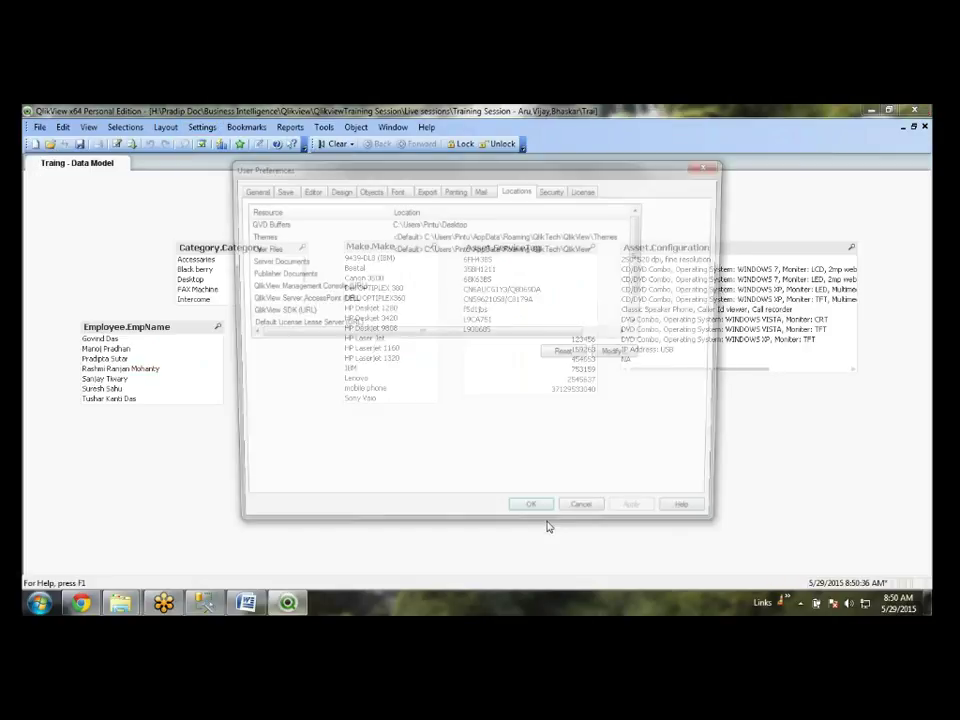
{"action": "left_click", "coordinate": [292, 223]}
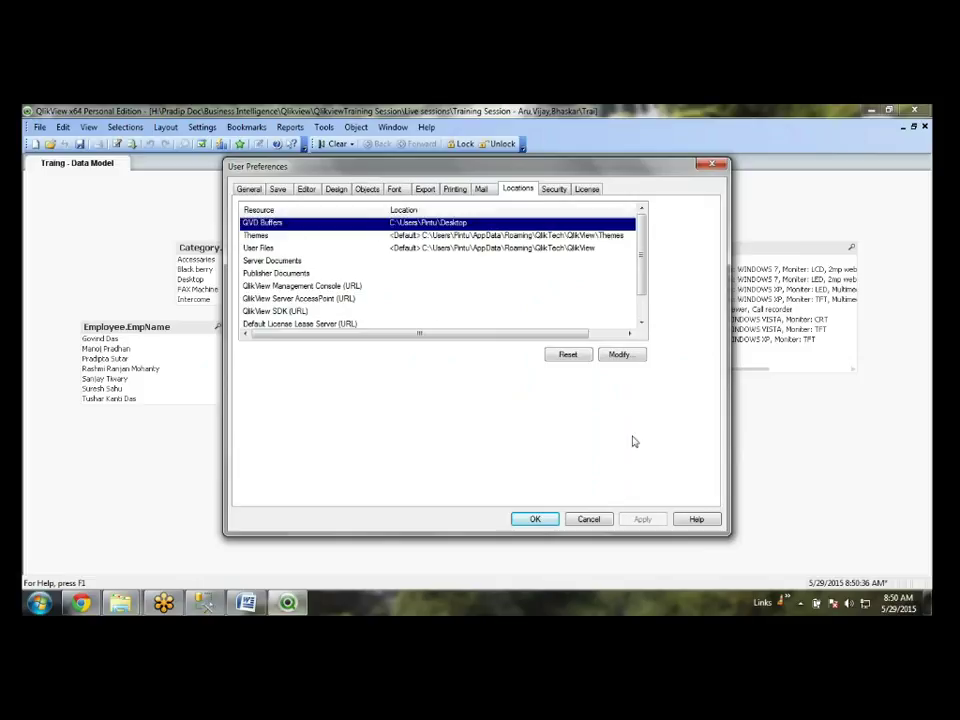
{"action": "left_click", "coordinate": [592, 520]}
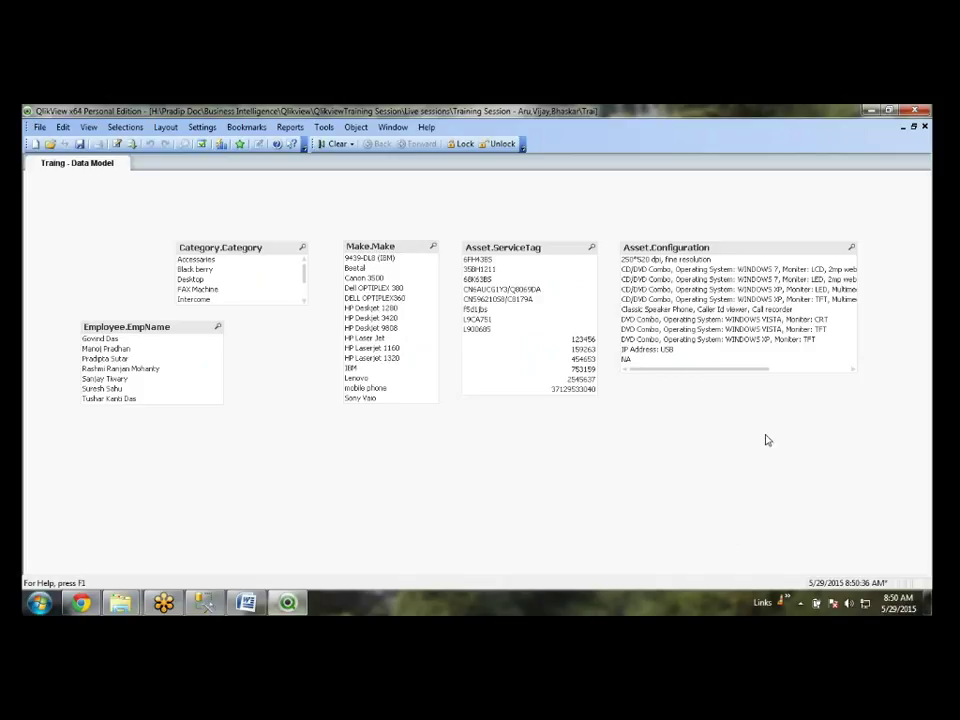
{"action": "mouse_move", "coordinate": [735, 372]}
{"action": "left_mouse_down"}
{"action": "mouse_move", "coordinate": [819, 373]}
{"action": "mouse_move", "coordinate": [735, 372]}
{"action": "left_mouse_up"}
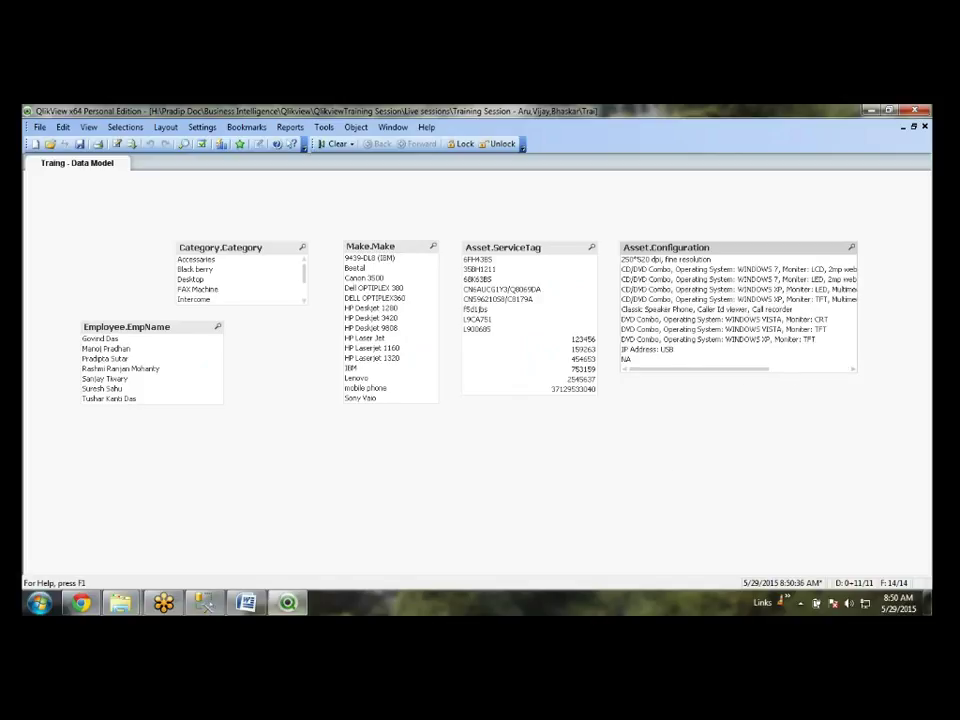
{"action": "left_click", "coordinate": [698, 484]}
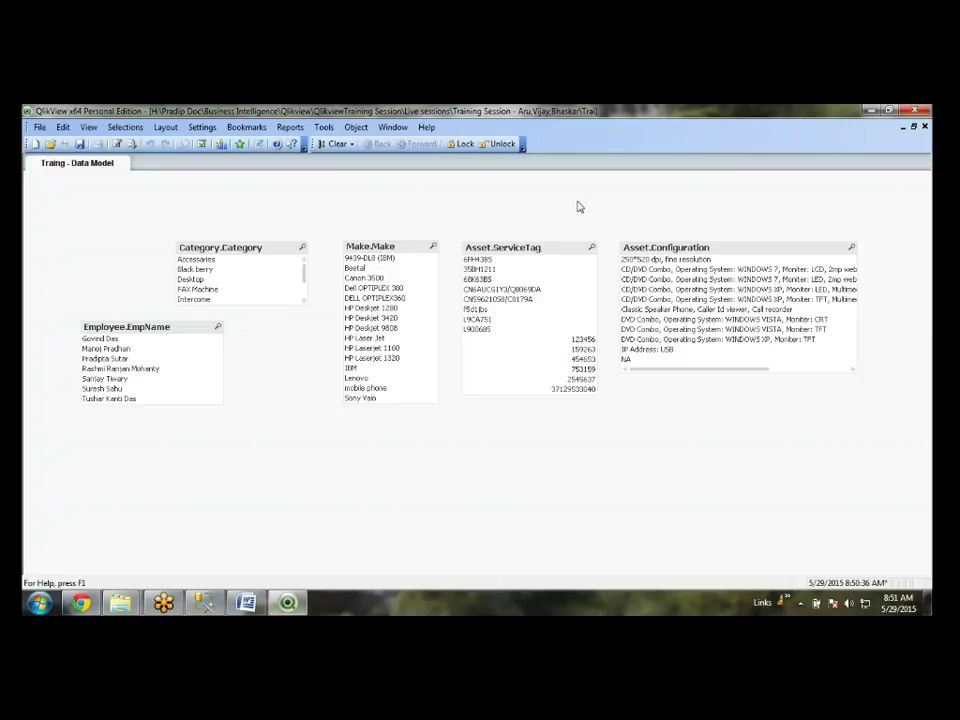
{"action": "right_click", "coordinate": [797, 310]}
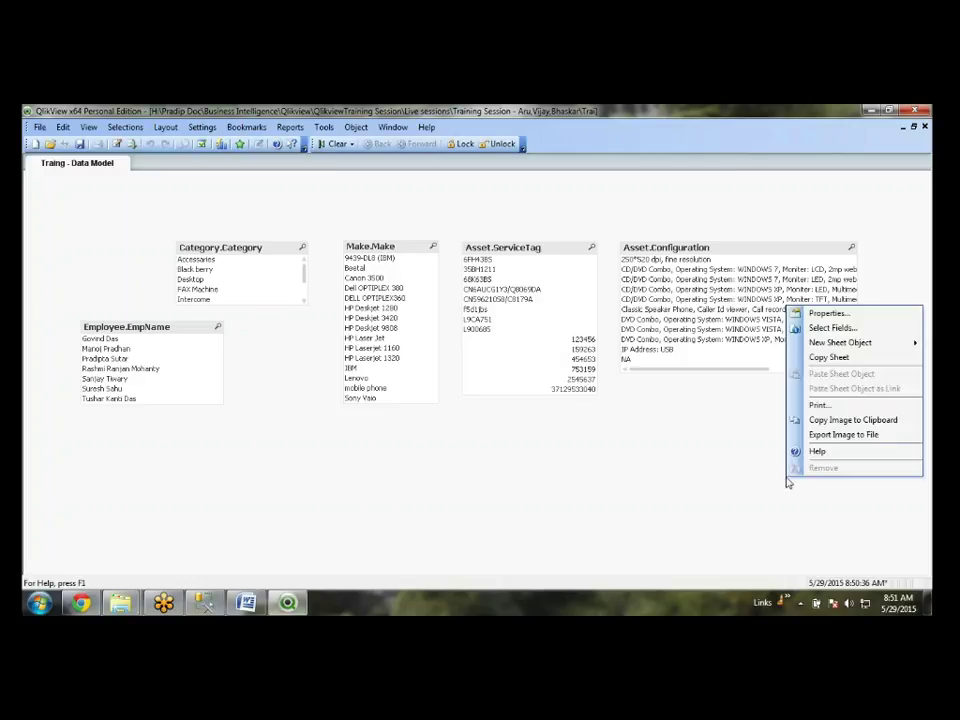
{"action": "left_click", "coordinate": [628, 477]}
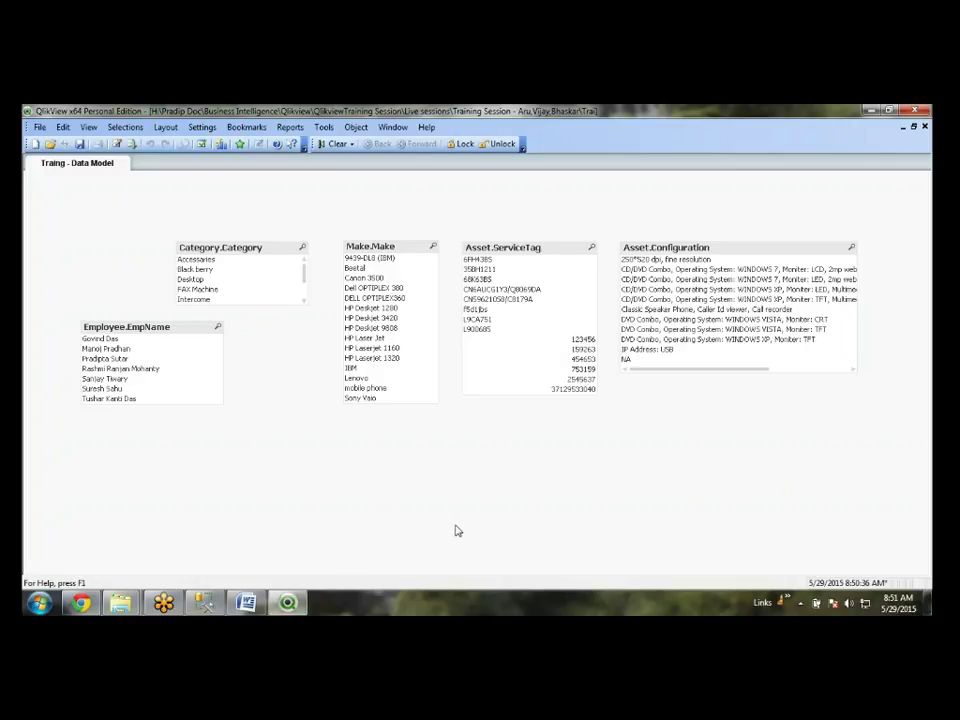
- Switch to the Word document and highlight Buffer Load in yellow in the Types list on the first page
{"action": "left_click", "coordinate": [286, 606]}
{"action": "left_click", "coordinate": [247, 604]}
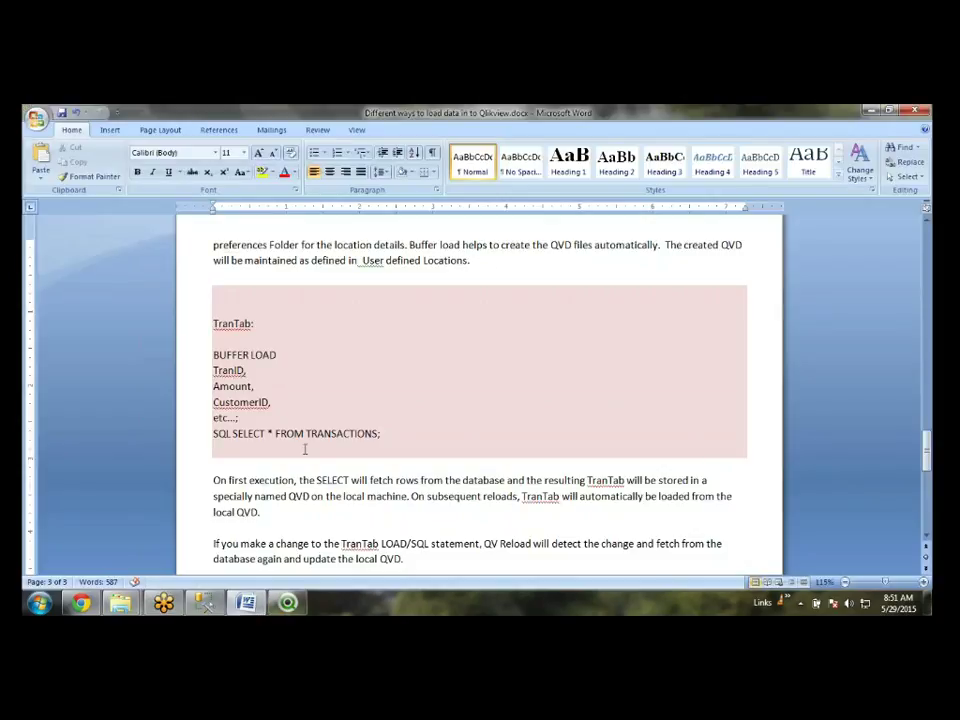
{"action": "scroll", "coordinate": [932, 275], "scroll_direction": "up", "scroll_amount": 6}
{"action": "scroll", "coordinate": [932, 275], "scroll_direction": "up", "scroll_amount": 15}
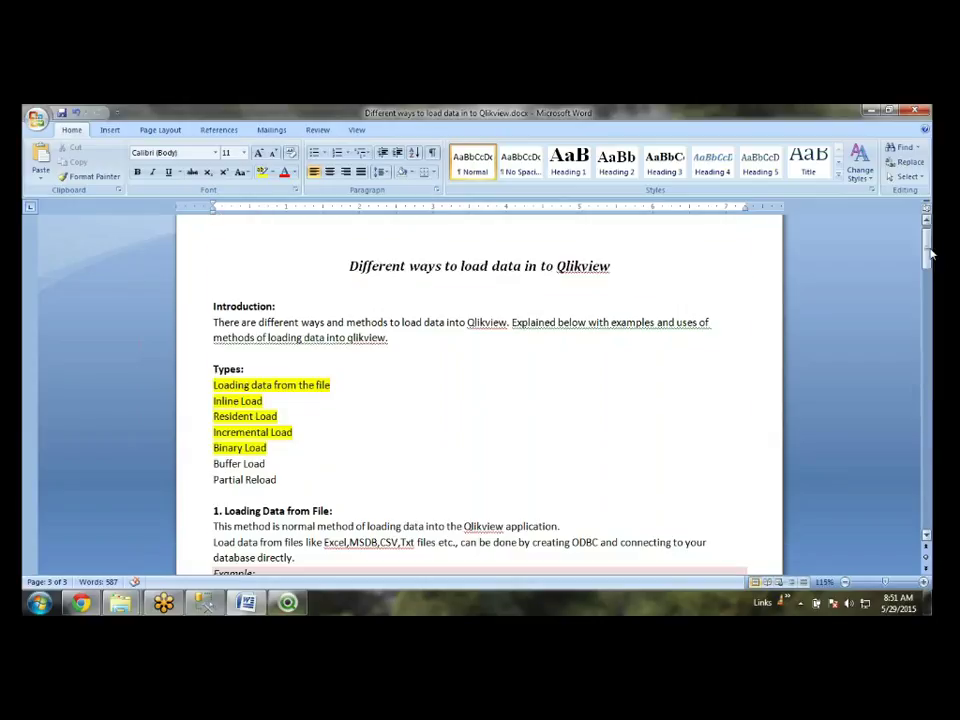
{"action": "left_click_drag", "start_coordinate": [283, 469], "coordinate": [206, 464]}
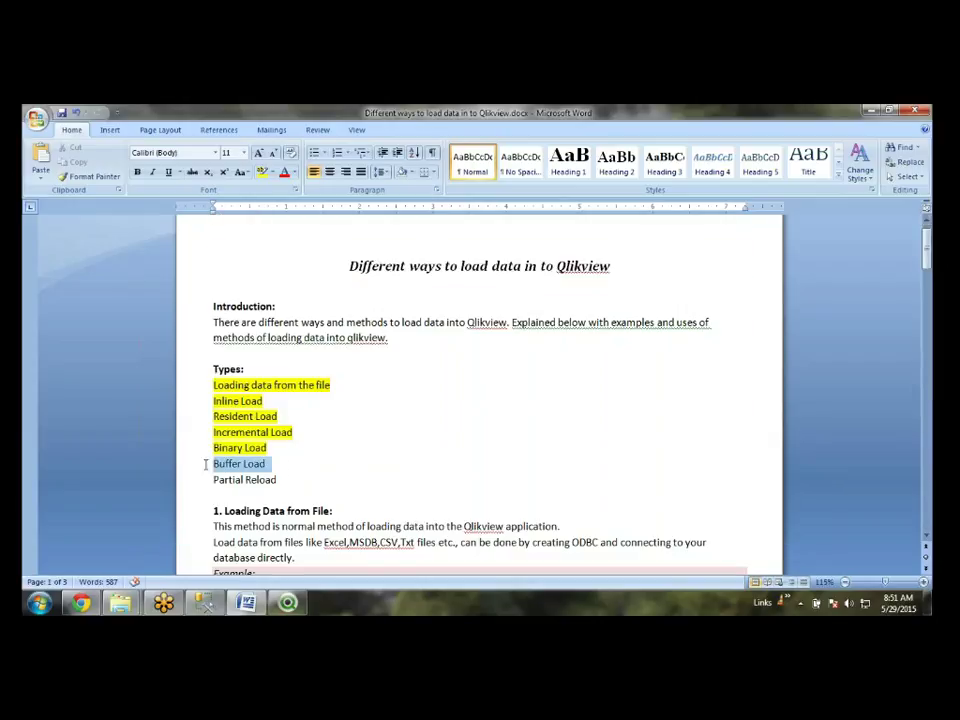
{"action": "left_click", "coordinate": [262, 172]}
{"action": "left_click", "coordinate": [279, 481]}
- Return to QlikView and run the full reload twice, keeping the script execution progress window open when finished
{"action": "left_click", "coordinate": [289, 603]}
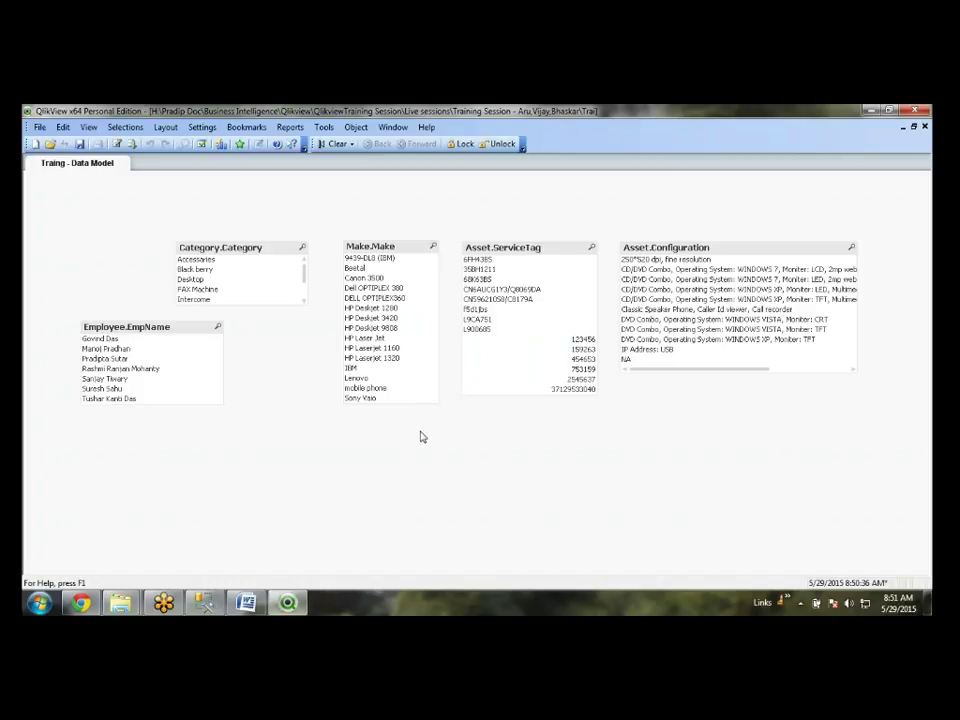
{"action": "key", "text": "ctrl+r"}
{"action": "key", "text": "ctrl+r"}
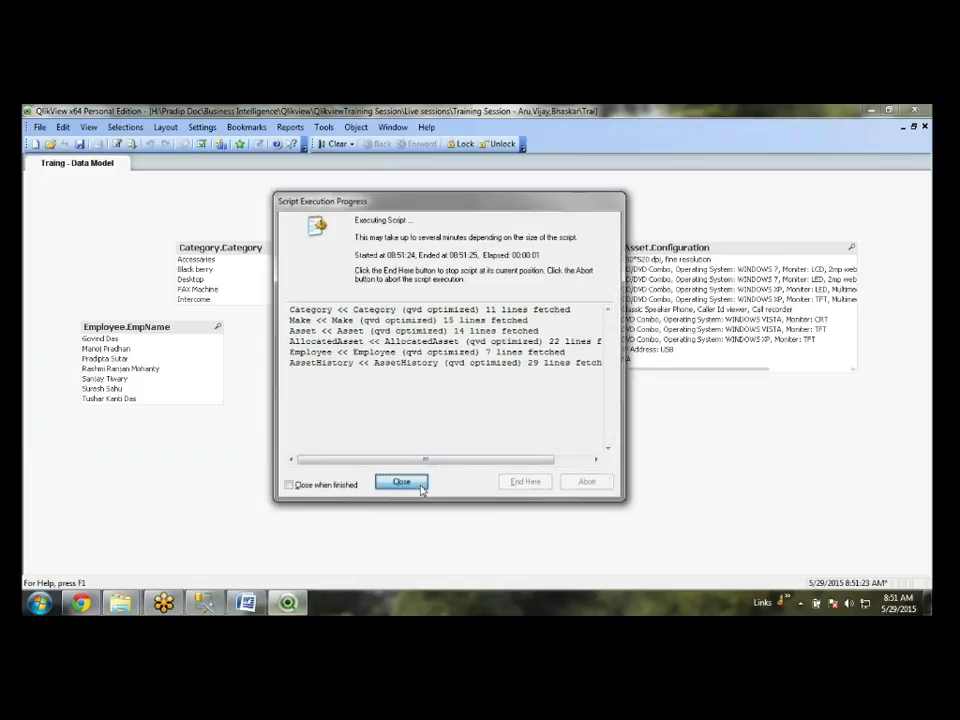
{"action": "left_click", "coordinate": [401, 482]}
{"action": "key", "text": "ctrl+r"}
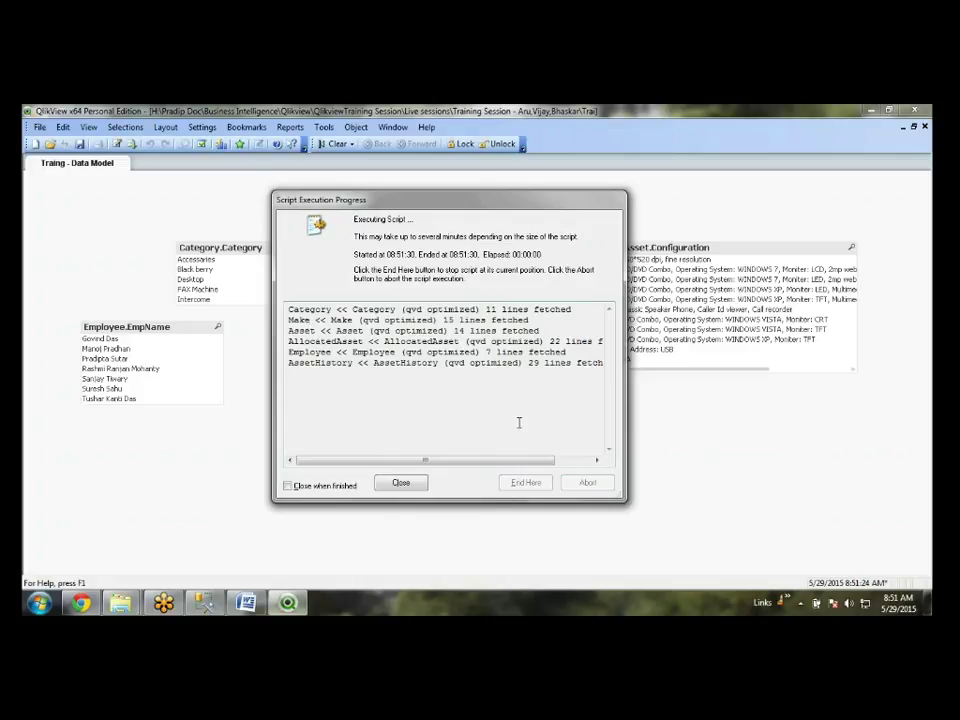
- Examine the table entries and fetched lines in the script execution progress window, from Category to AssetHistory, and close it
{"action": "left_click_drag", "start_coordinate": [521, 463], "coordinate": [499, 465]}
{"action": "left_click_drag", "start_coordinate": [448, 364], "coordinate": [521, 363]}
{"action": "left_click_drag", "start_coordinate": [491, 463], "coordinate": [591, 472]}
{"action": "left_click_drag", "start_coordinate": [460, 460], "coordinate": [424, 455]}
{"action": "double_click", "coordinate": [336, 368]}
{"action": "left_click", "coordinate": [440, 439]}
{"action": "double_click", "coordinate": [307, 345]}
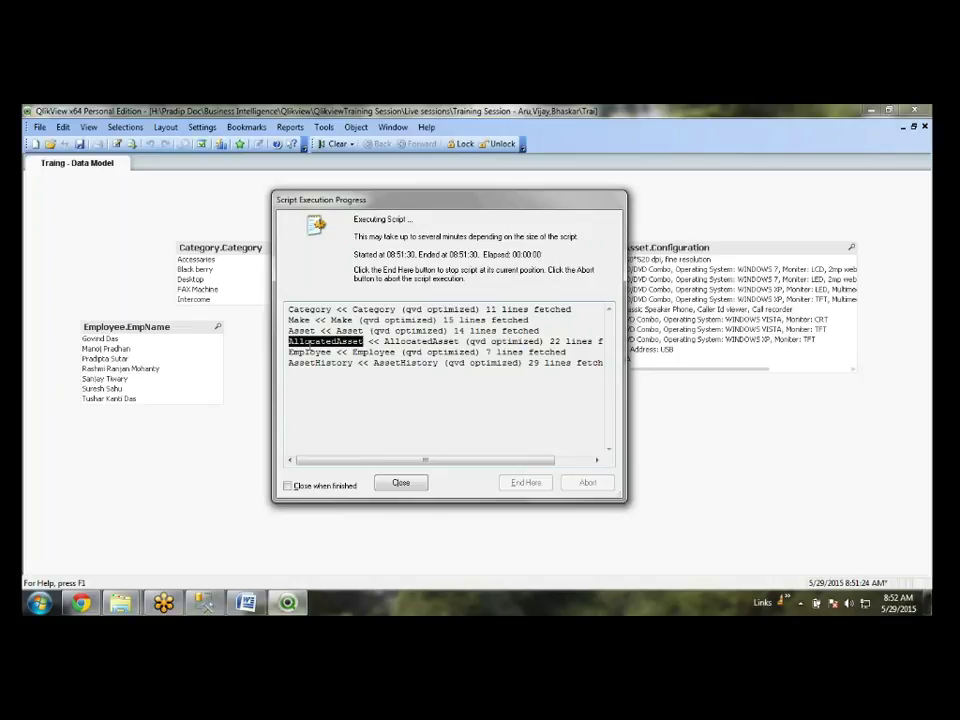
{"action": "left_click", "coordinate": [314, 328]}
{"action": "double_click", "coordinate": [302, 330]}
{"action": "double_click", "coordinate": [310, 310]}
{"action": "left_click", "coordinate": [304, 321]}
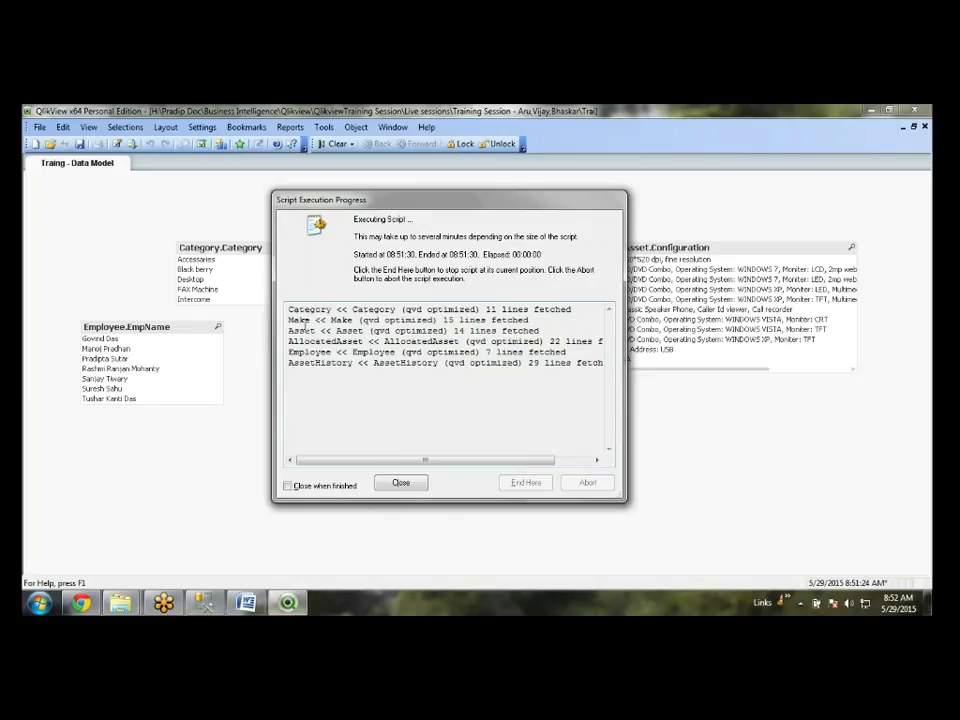
{"action": "double_click", "coordinate": [296, 320]}
{"action": "left_click", "coordinate": [318, 363]}
{"action": "double_click", "coordinate": [318, 363]}
{"action": "left_click", "coordinate": [336, 400]}
{"action": "left_click", "coordinate": [402, 482]}
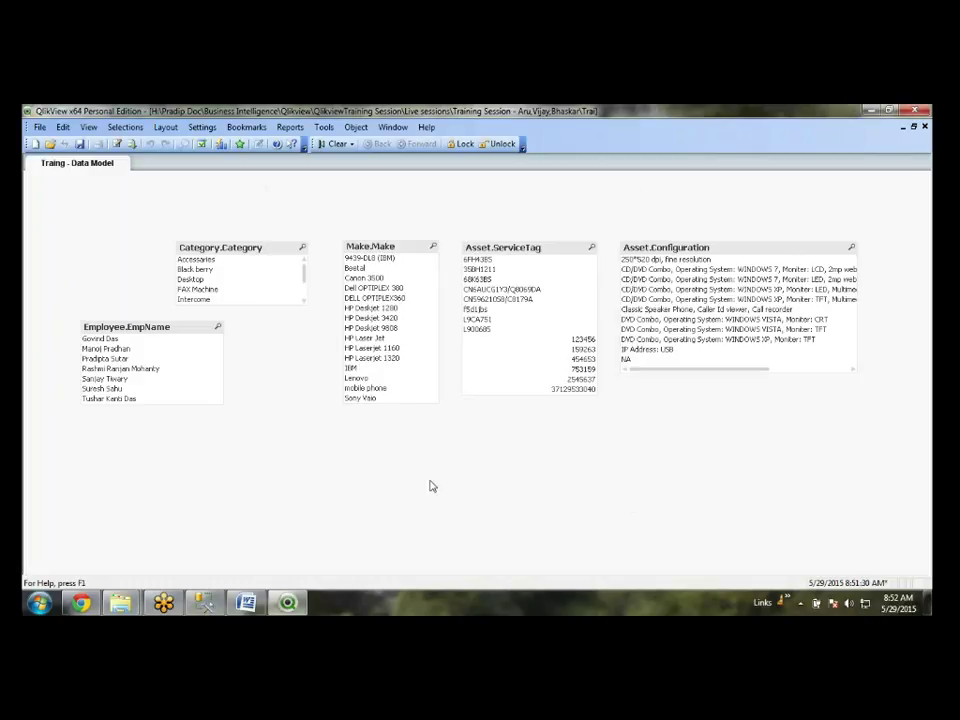
- Open the load script and start adding a table file at the end of the Main section
{"action": "key", "text": "ctrl+e"}
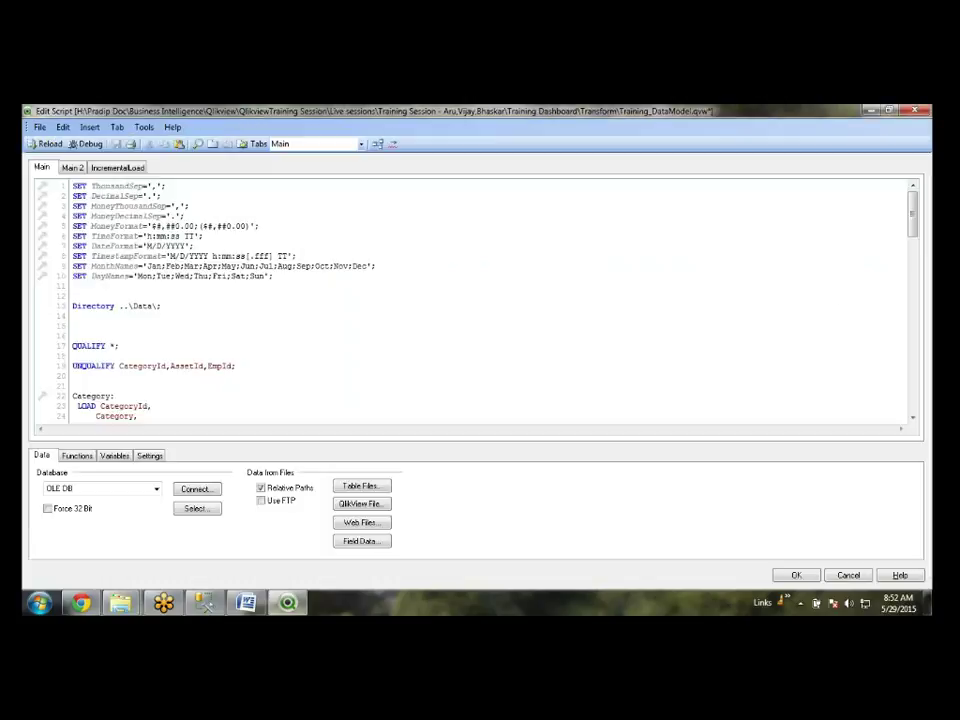
{"action": "scroll", "coordinate": [154, 388], "scroll_direction": "down", "scroll_amount": 20}
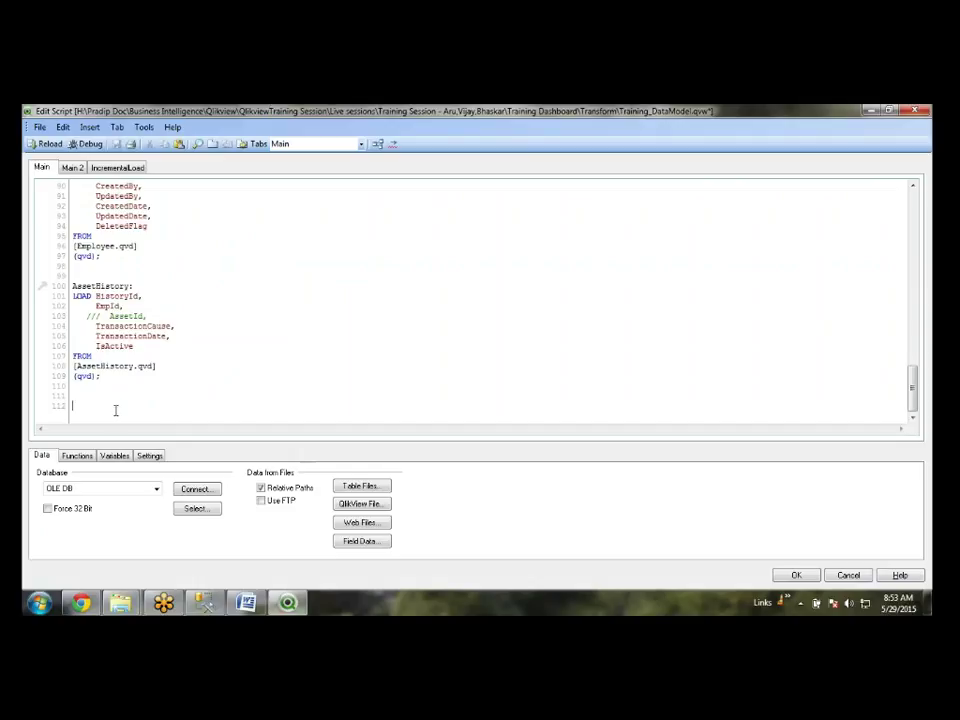
{"action": "left_click", "coordinate": [362, 487]}
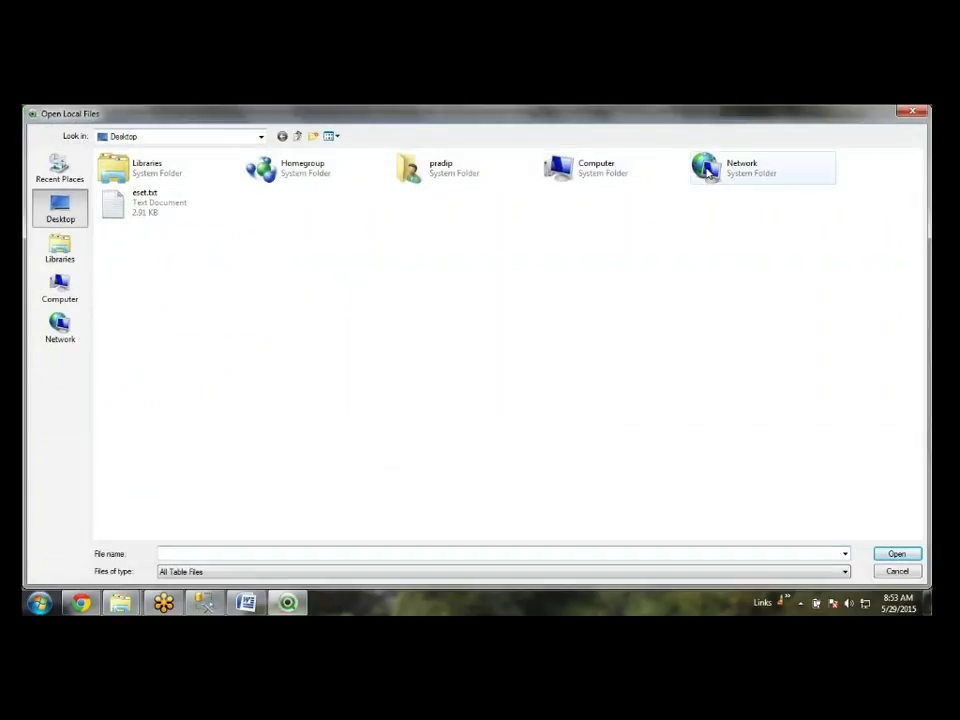
- Switch to Windows Explorer, open the Sample Data (QVD) folder under Qlikview and copy its path
{"action": "mouse_move", "coordinate": [120, 600]}
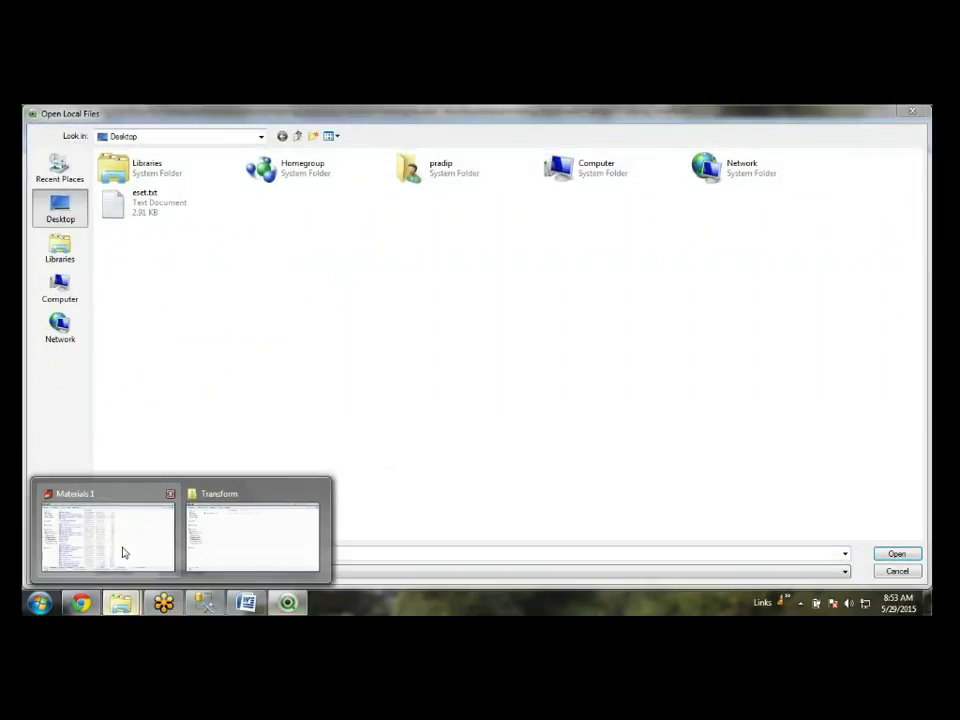
{"action": "left_click", "coordinate": [122, 551]}
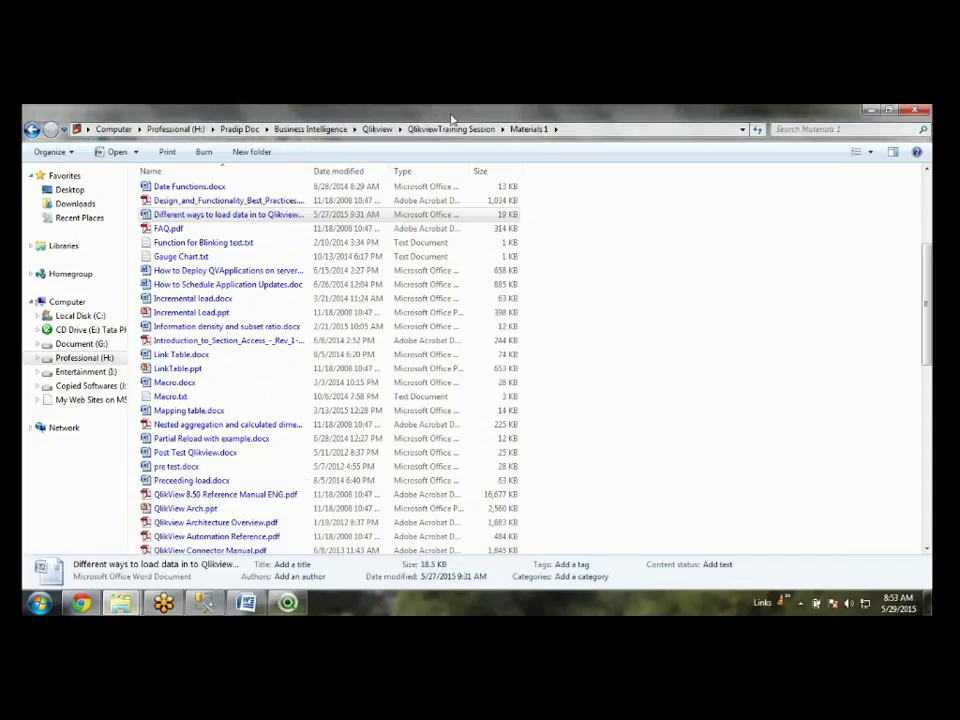
{"action": "left_click", "coordinate": [376, 129]}
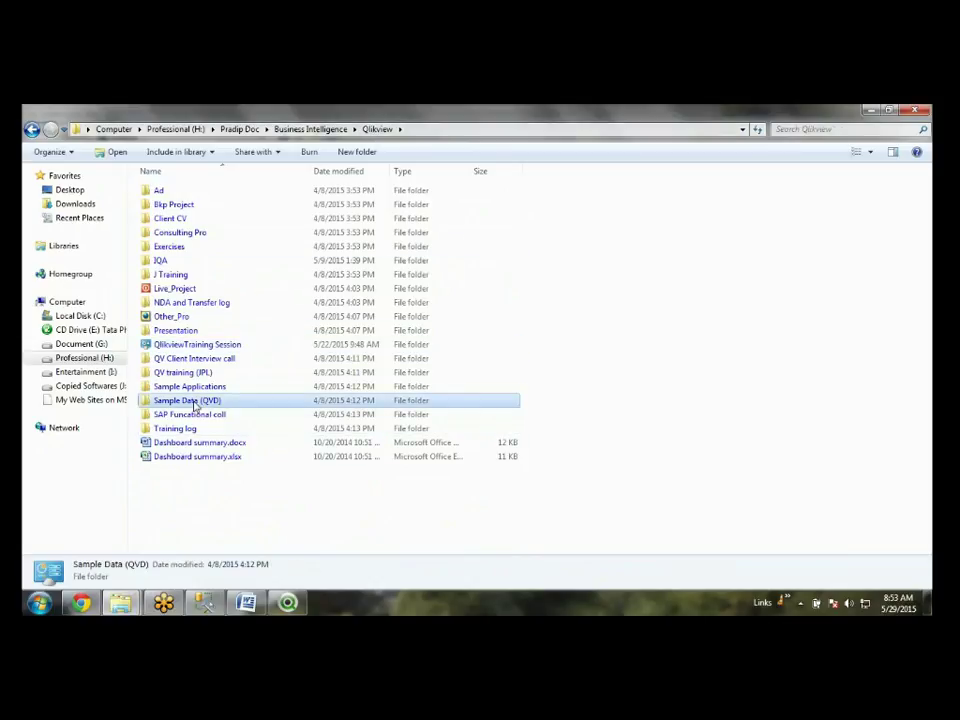
{"action": "double_click", "coordinate": [195, 402]}
{"action": "left_click", "coordinate": [537, 130]}
{"action": "key", "text": "ctrl+c"}
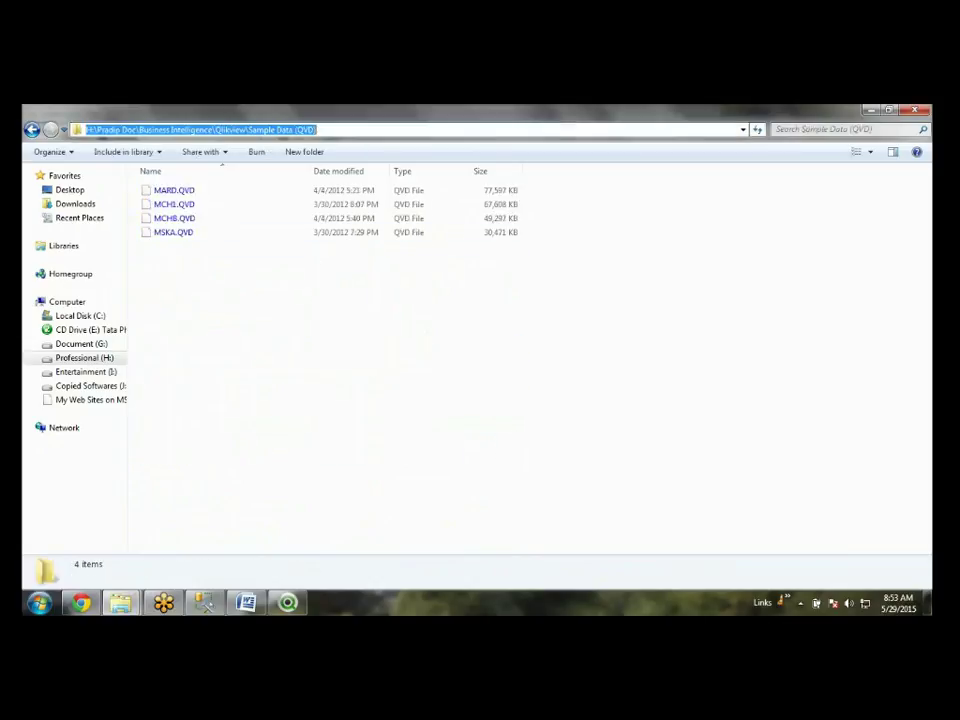
{"action": "left_click", "coordinate": [464, 438]}
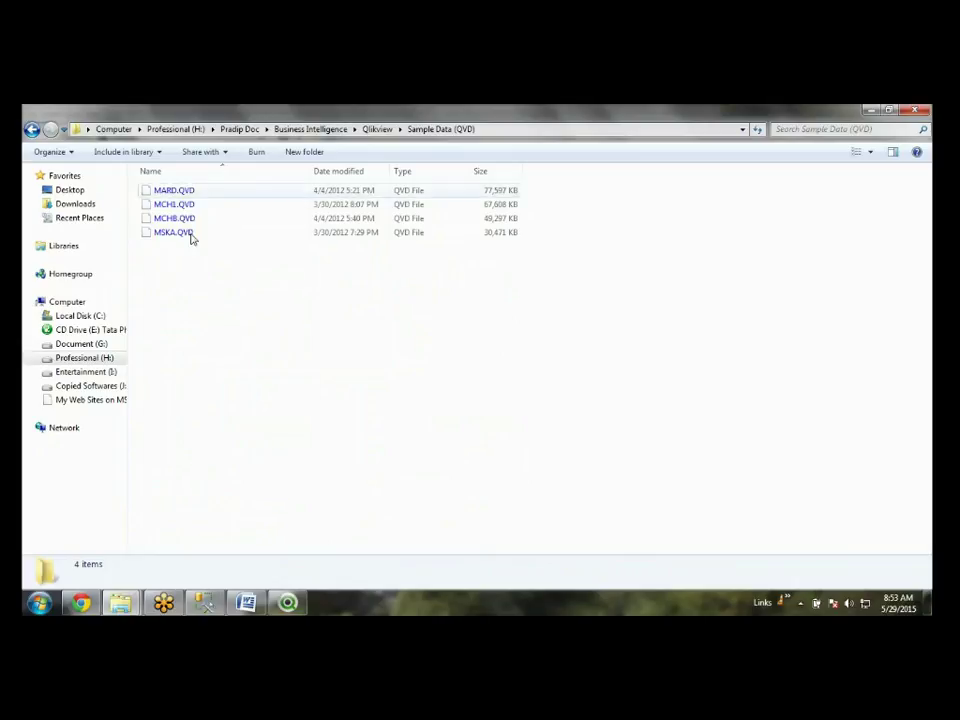
- Back in QlikView, insert a LOAD statement for MARD.QVD from the copied folder path after the AssetHistory load
{"action": "left_click", "coordinate": [288, 602]}
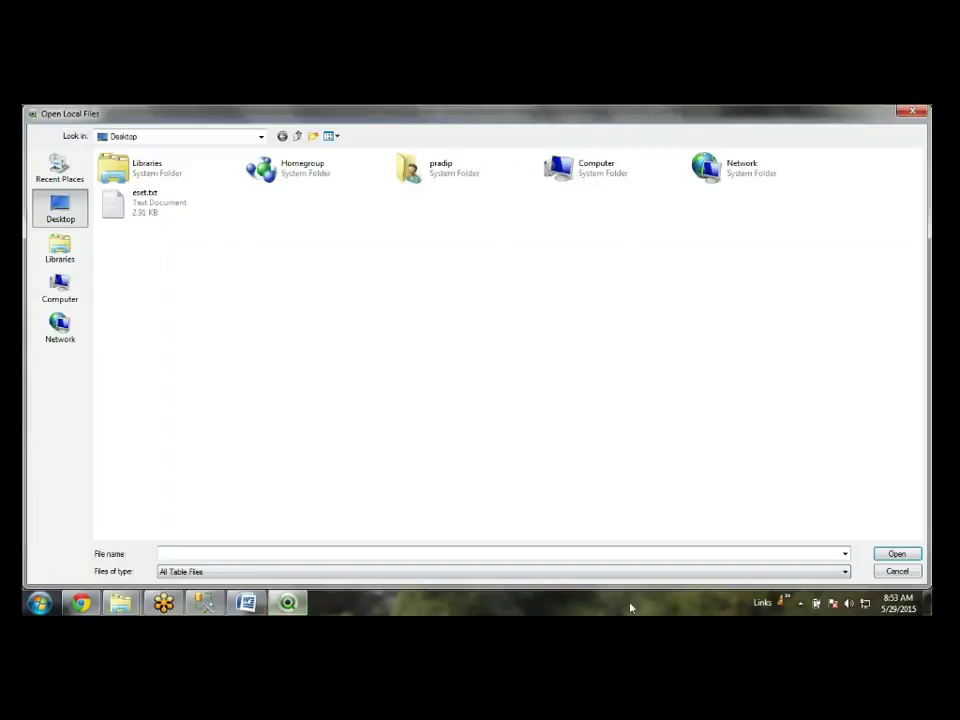
{"action": "key", "text": "ctrl+v"}
{"action": "key", "text": "Return"}
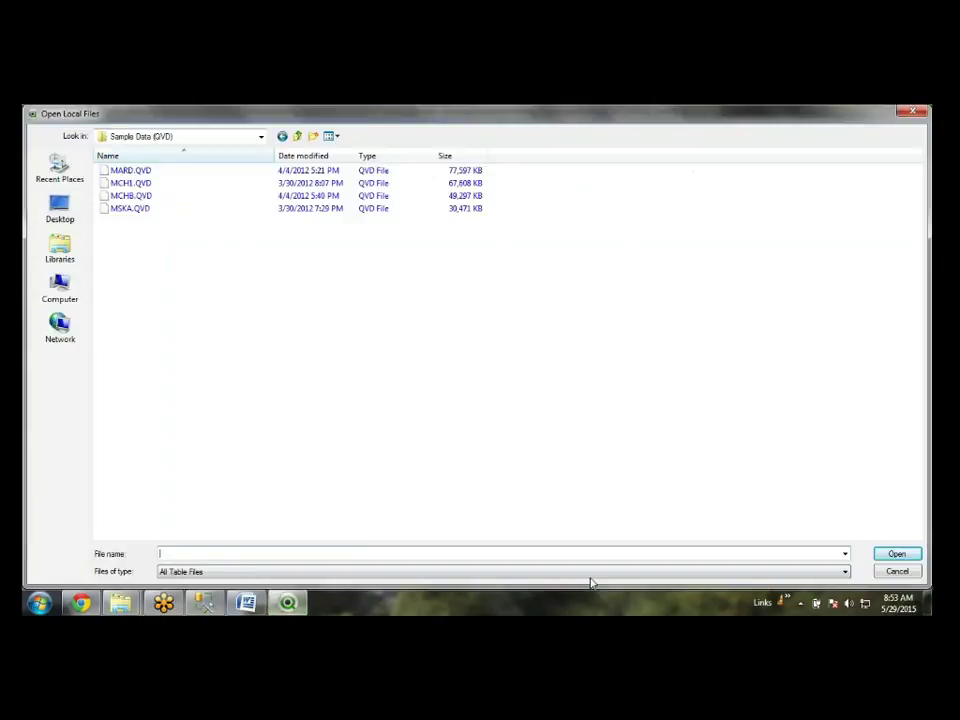
{"action": "left_click", "coordinate": [138, 173]}
{"action": "double_click", "coordinate": [138, 173]}
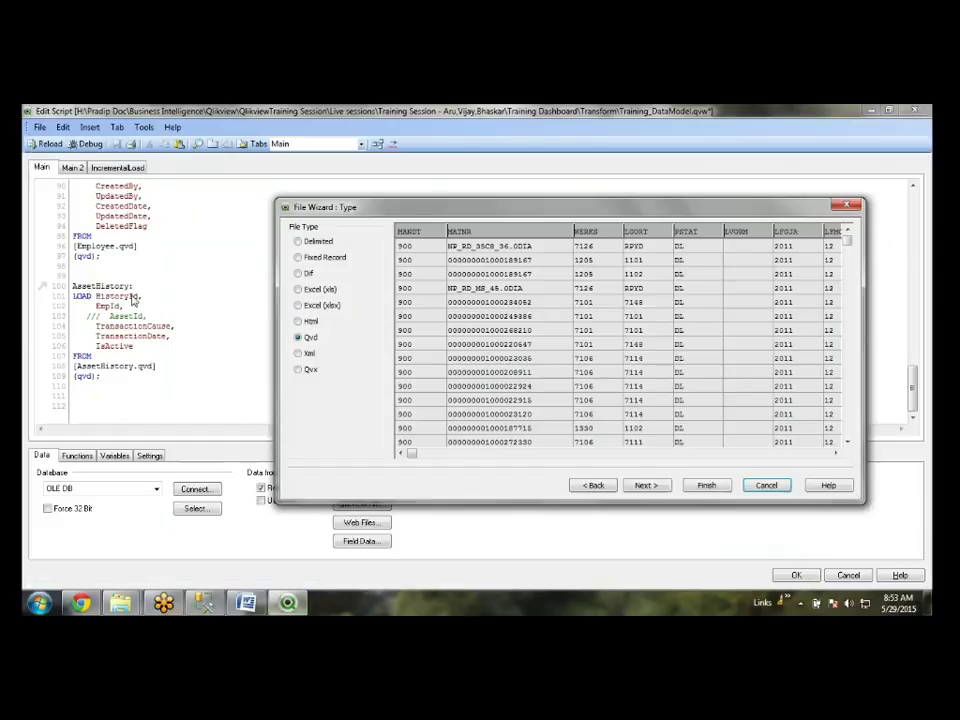
{"action": "left_click", "coordinate": [707, 487]}
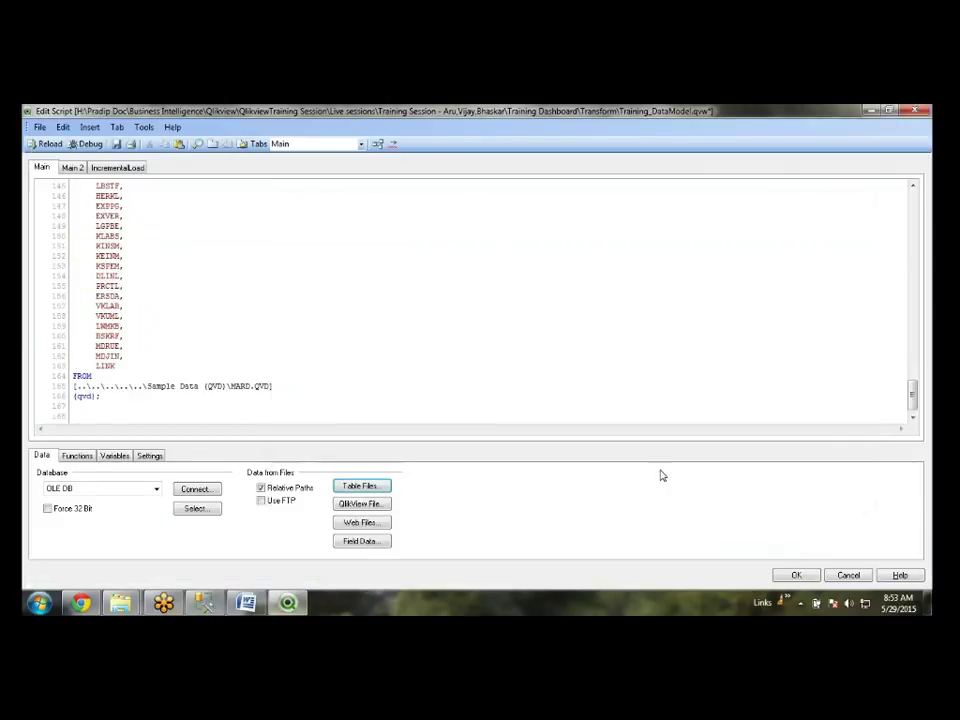
{"action": "scroll", "coordinate": [222, 354], "scroll_direction": "up", "scroll_amount": 20}
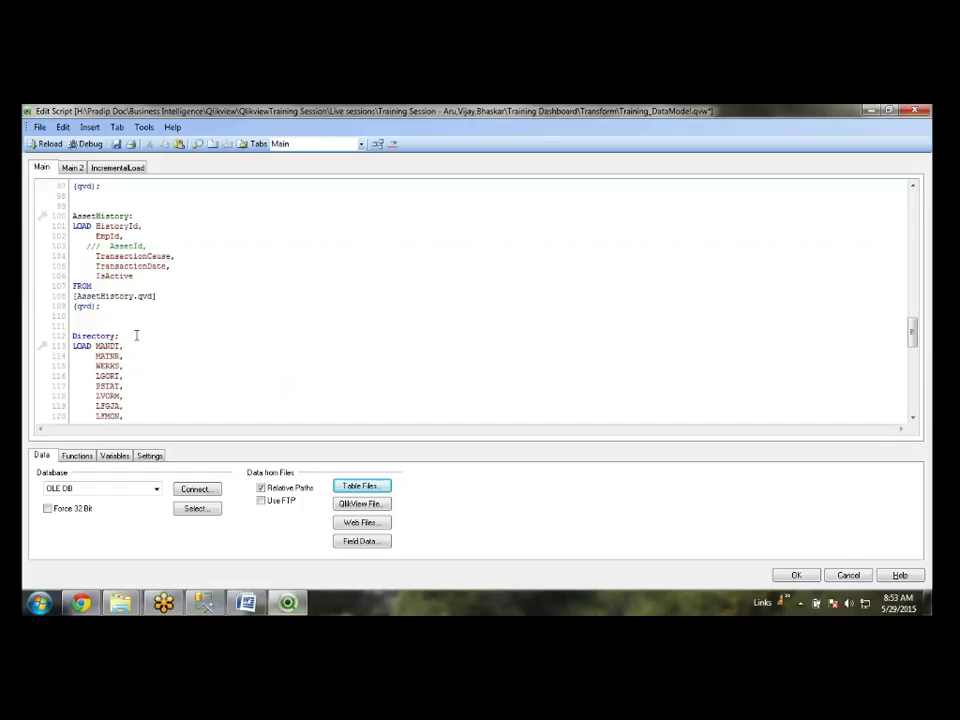
- Replace the Directory line above the new LOAD statement with the table label MARD: followed by an empty line
{"action": "triple_click", "coordinate": [136, 336]}
{"action": "key", "text": "Delete"}
{"action": "type", "text": "MARD:"}
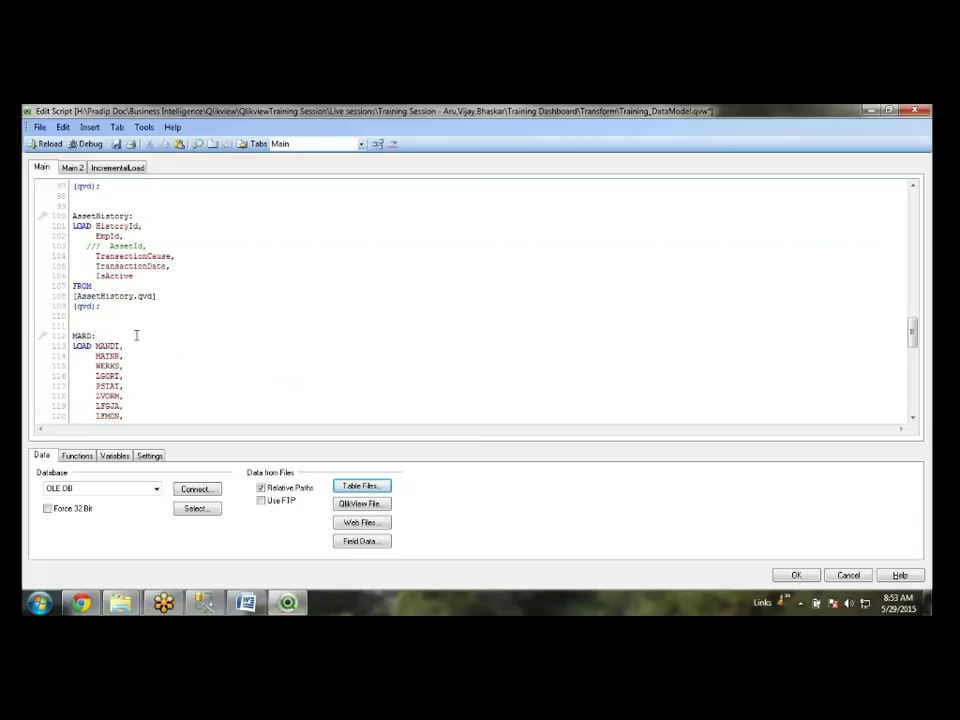
{"action": "key", "text": "Return"}
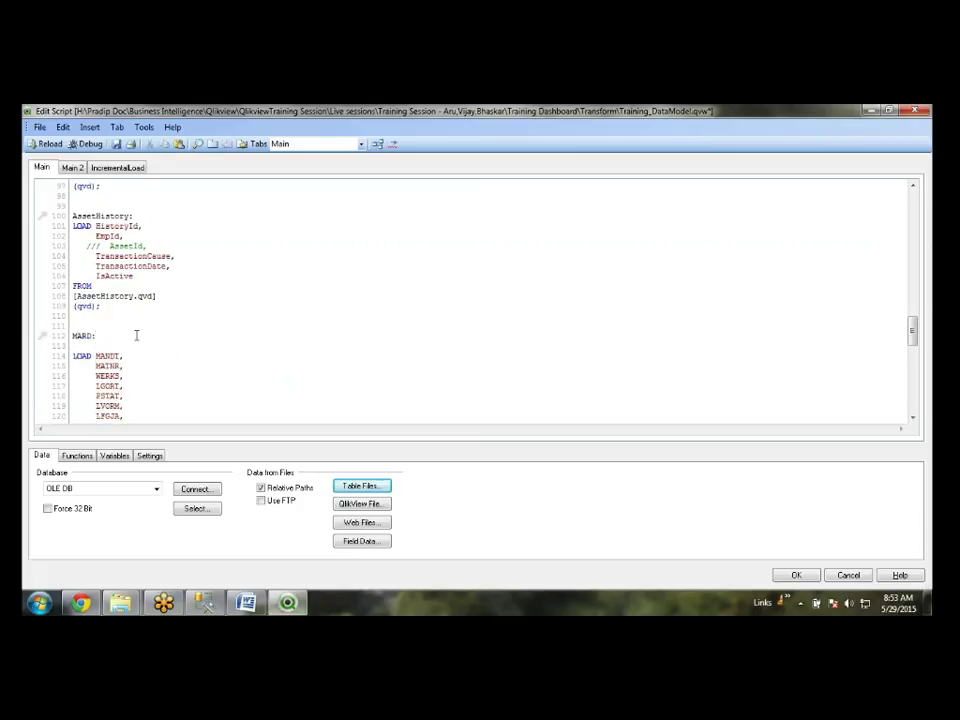
- Prefix the MARD table's LOAD statement with ADD, save the document and accept the script
{"action": "scroll", "coordinate": [148, 340], "scroll_direction": "down", "scroll_amount": 11}
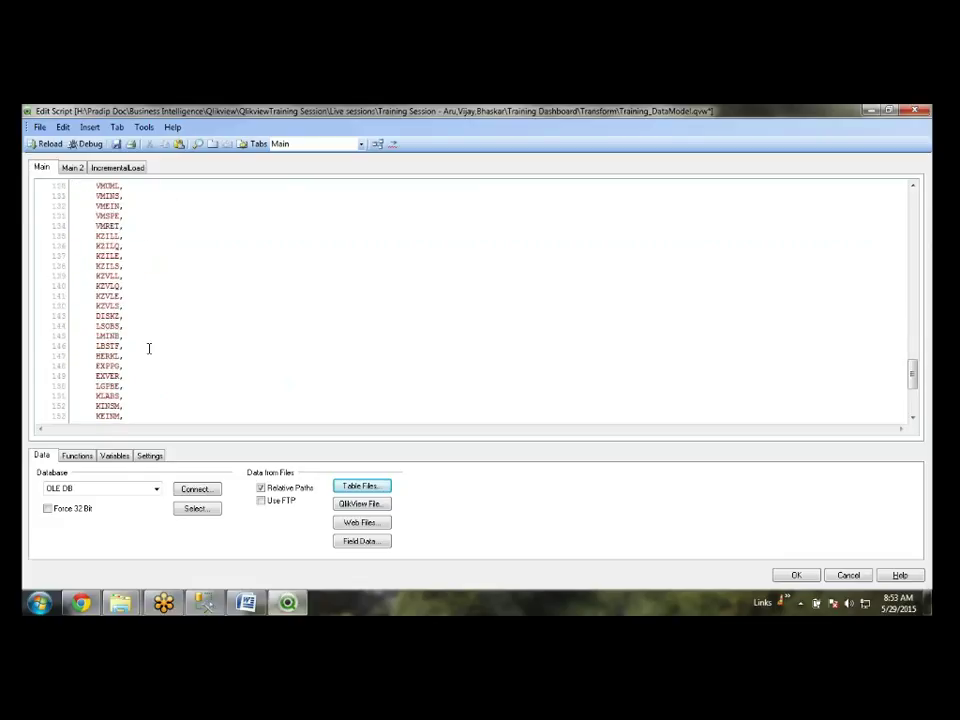
{"action": "scroll", "coordinate": [148, 348], "scroll_direction": "down", "scroll_amount": 5}
{"action": "scroll", "coordinate": [131, 376], "scroll_direction": "up", "scroll_amount": 15}
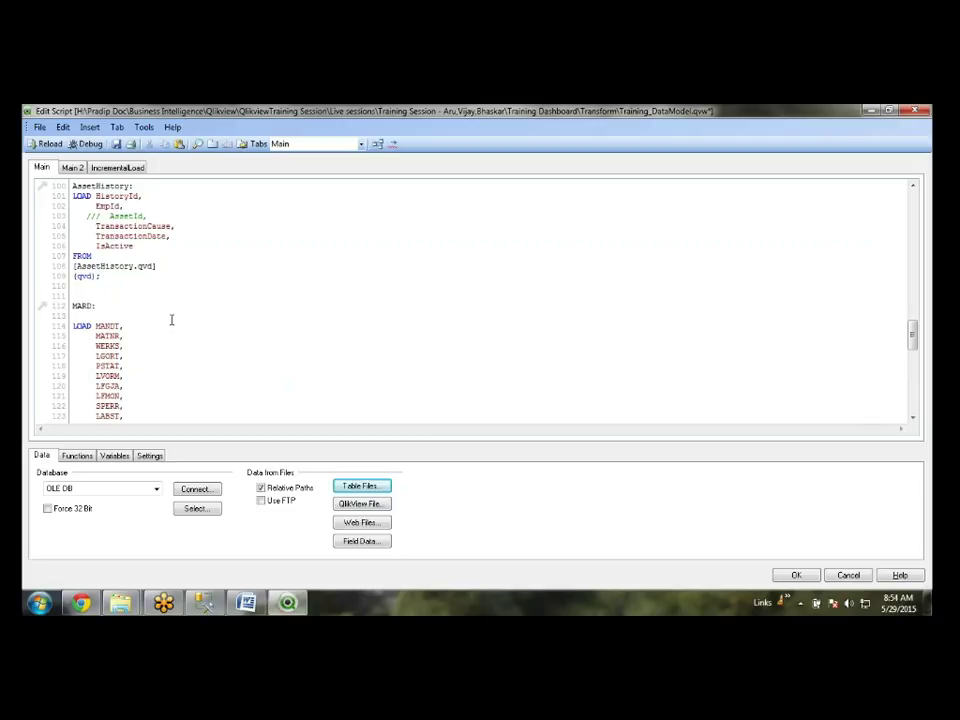
{"action": "type", "text": "ADD"}
{"action": "left_click", "coordinate": [168, 331]}
{"action": "left_click", "coordinate": [116, 146]}
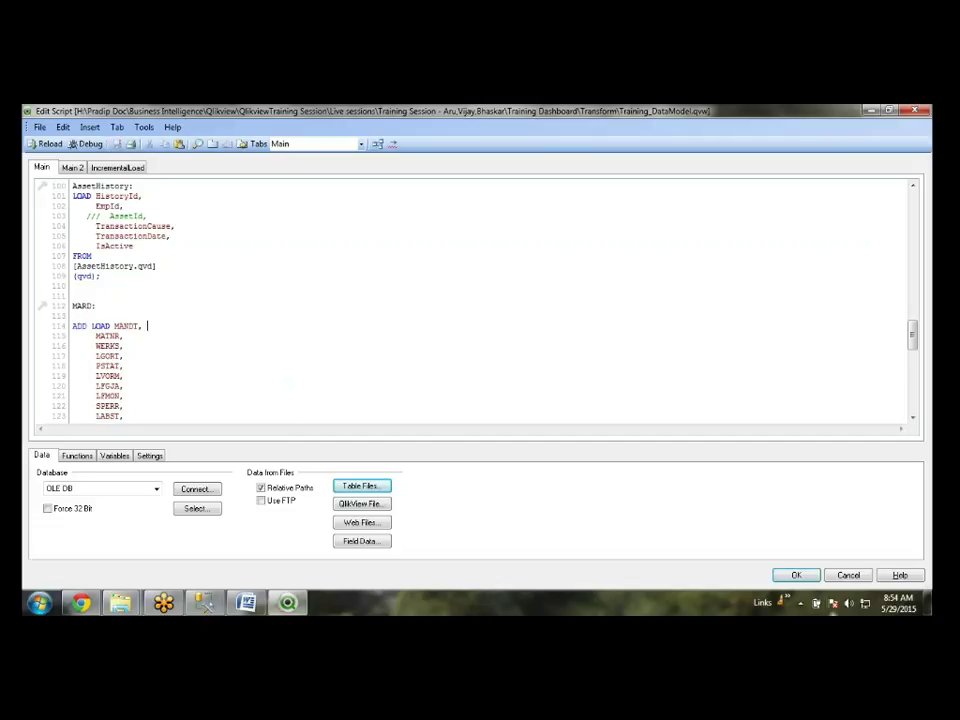
{"action": "left_click", "coordinate": [796, 576]}
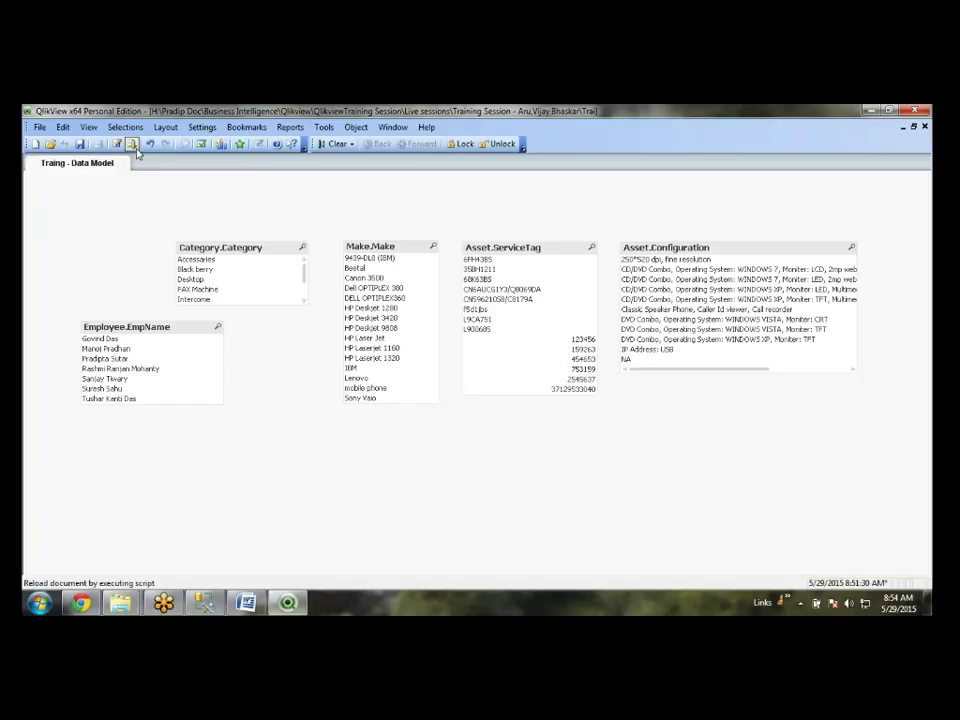
- Run a partial reload, check the lines fetched for MARD and close the execution progress window
{"action": "left_click", "coordinate": [38, 128]}
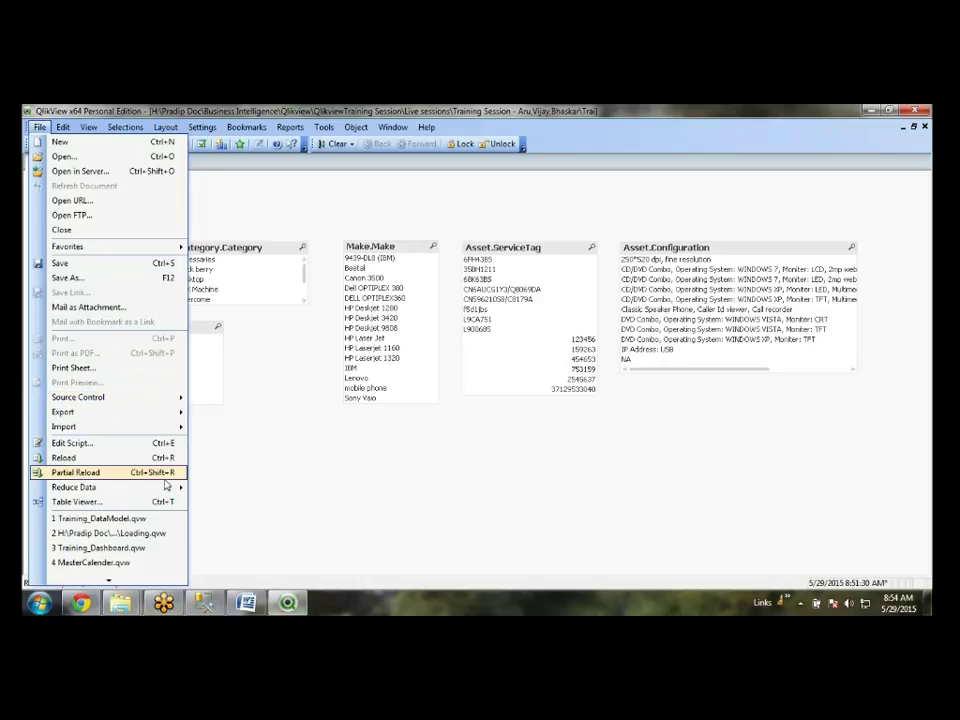
{"action": "left_click", "coordinate": [175, 474]}
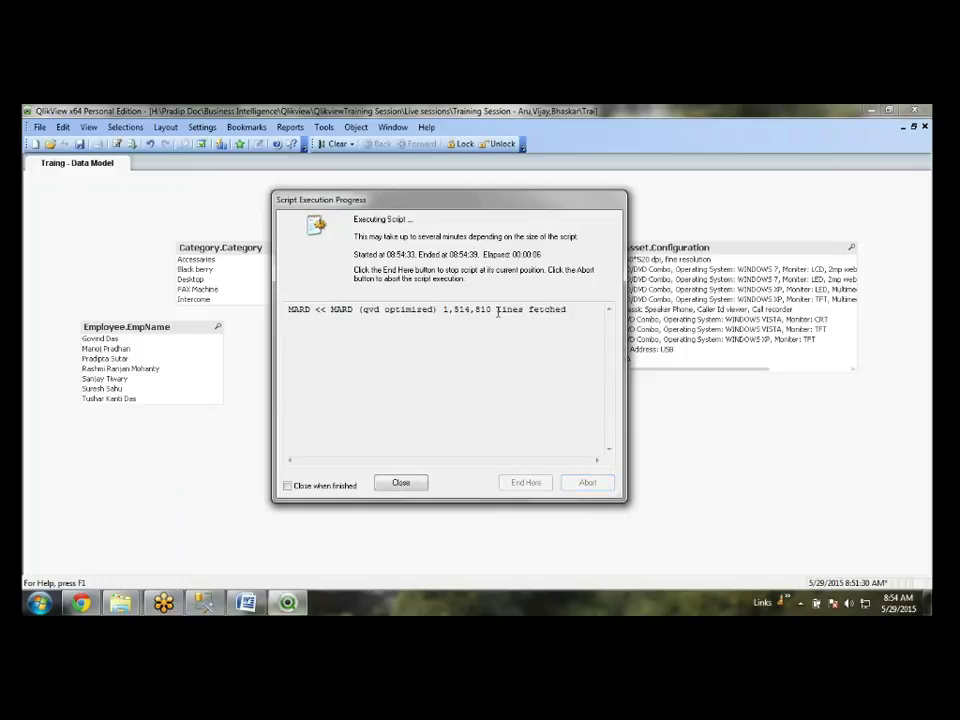
{"action": "left_click_drag", "start_coordinate": [492, 310], "coordinate": [455, 310]}
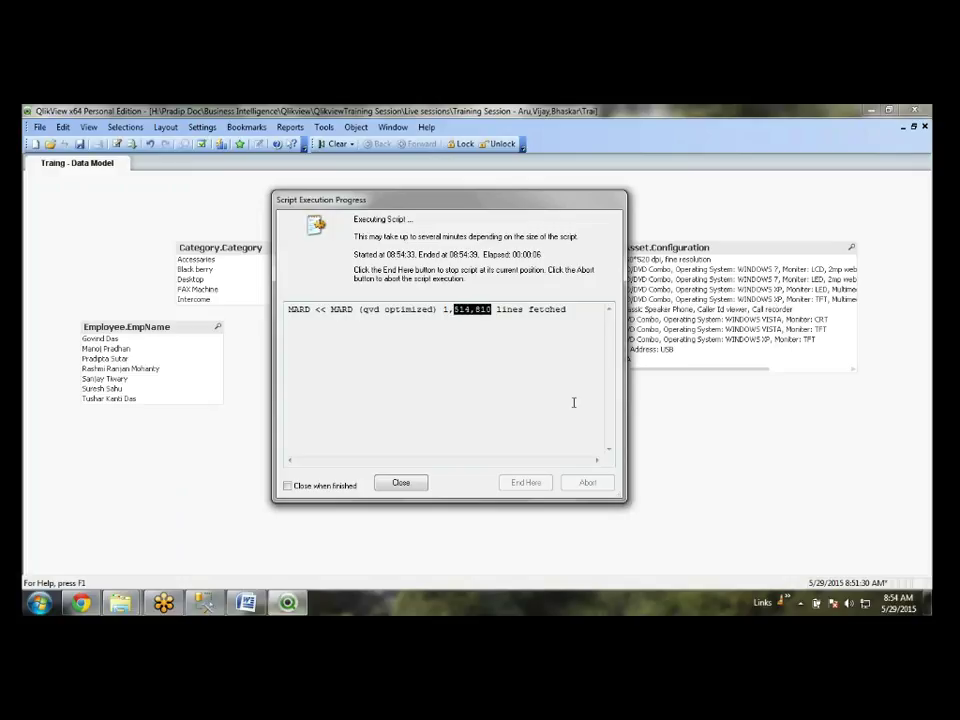
{"action": "left_click", "coordinate": [540, 428]}
{"action": "left_click", "coordinate": [401, 484]}
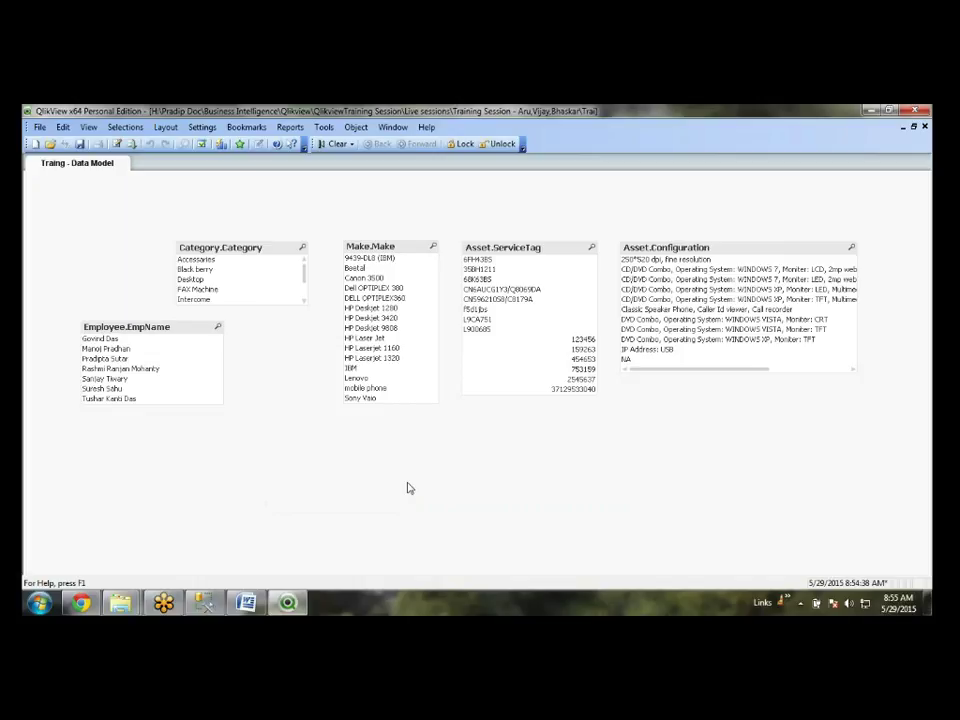
- Auto-arrange the data model in the Table Viewer, reposition the MARD and Asset tables, widen MARD and accept the layout
{"action": "key", "text": "ctrl+t"}
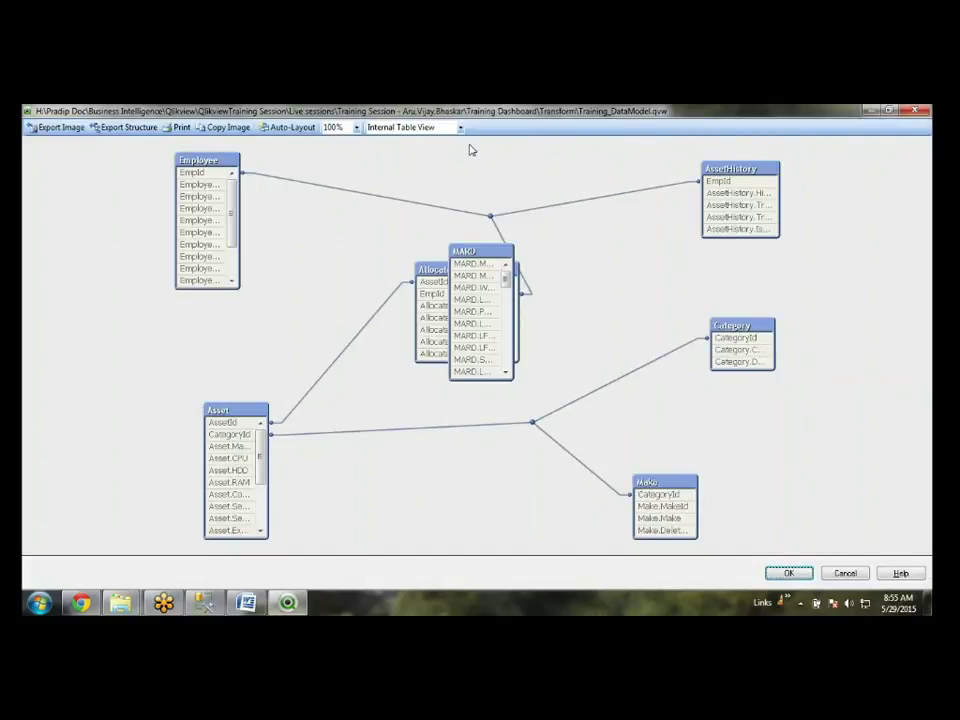
{"action": "left_click", "coordinate": [296, 128]}
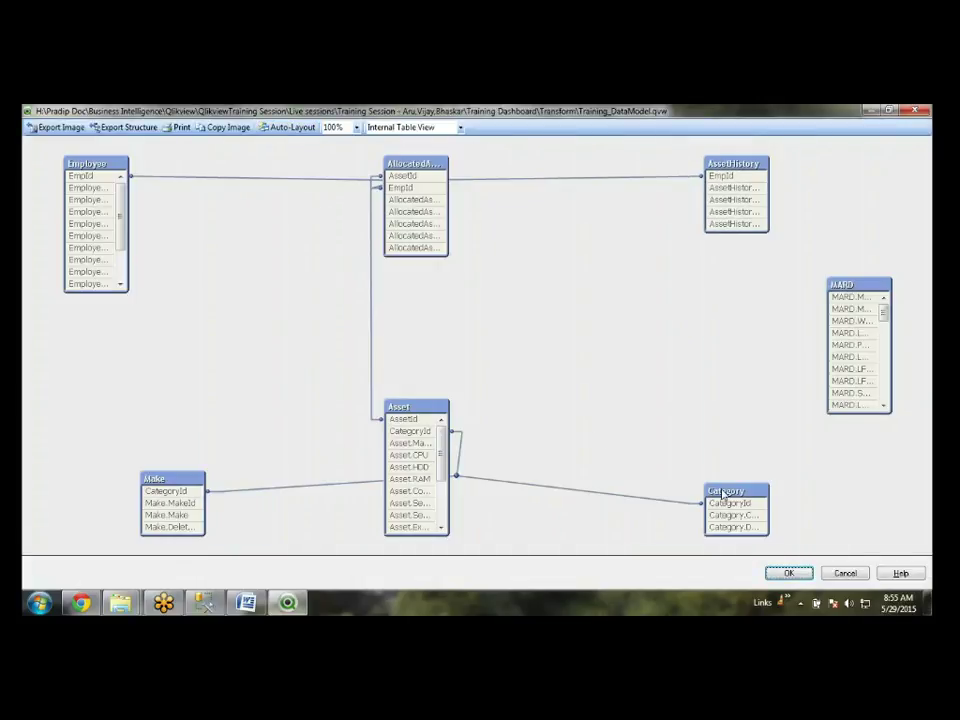
{"action": "left_click_drag", "start_coordinate": [857, 290], "coordinate": [609, 287]}
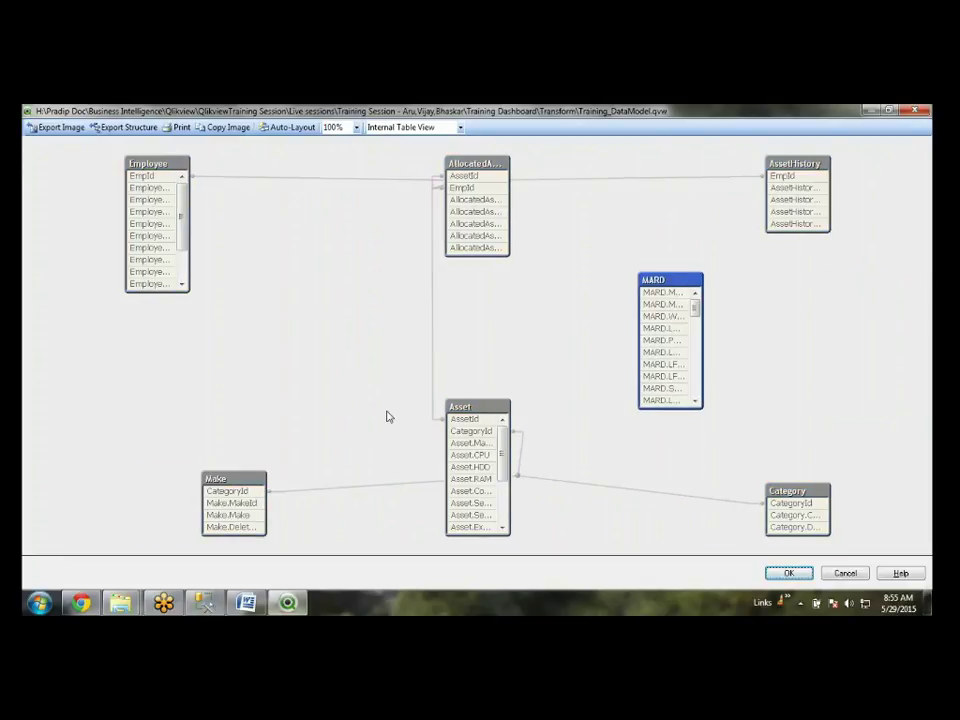
{"action": "left_click_drag", "start_coordinate": [491, 404], "coordinate": [313, 272]}
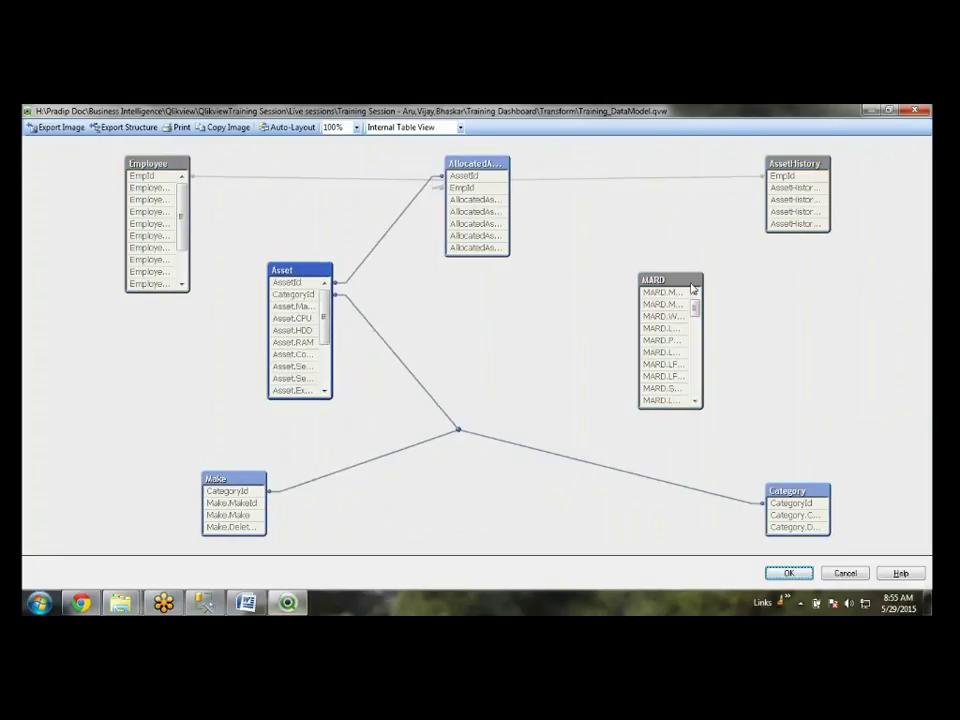
{"action": "left_click", "coordinate": [694, 333]}
{"action": "left_click_drag", "start_coordinate": [694, 333], "coordinate": [762, 326]}
{"action": "left_click", "coordinate": [789, 573]}
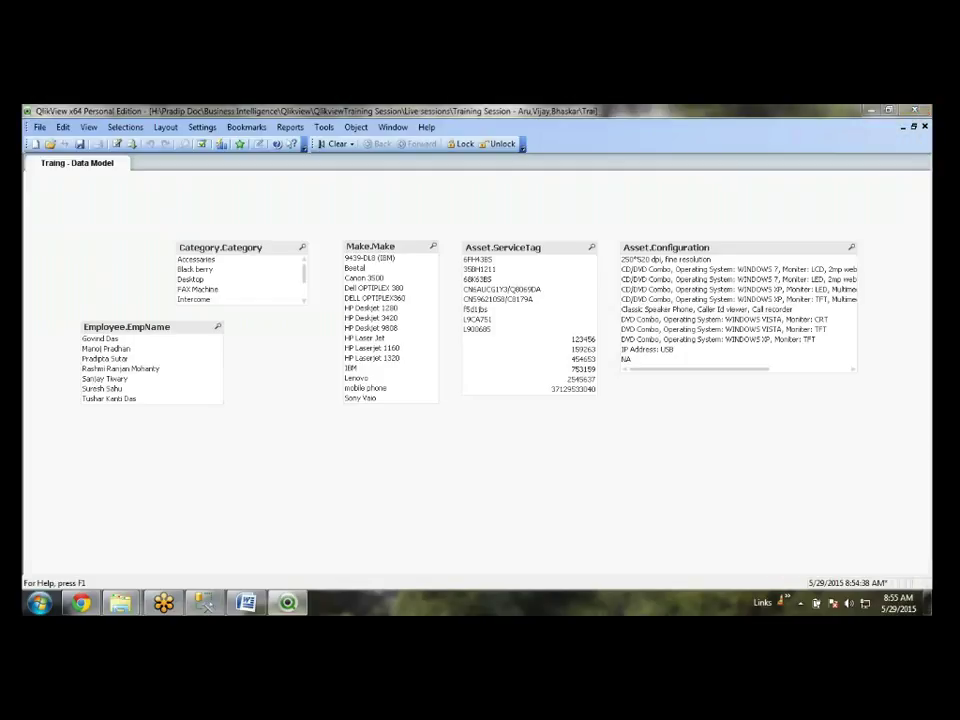
- Reopen the load script and remove the ADD prefix from the MARD table's LOAD statement
{"action": "key", "text": "ctrl+e"}
{"action": "double_click", "coordinate": [80, 326]}
{"action": "key", "text": "Delete"}
{"action": "key", "text": "Delete"}
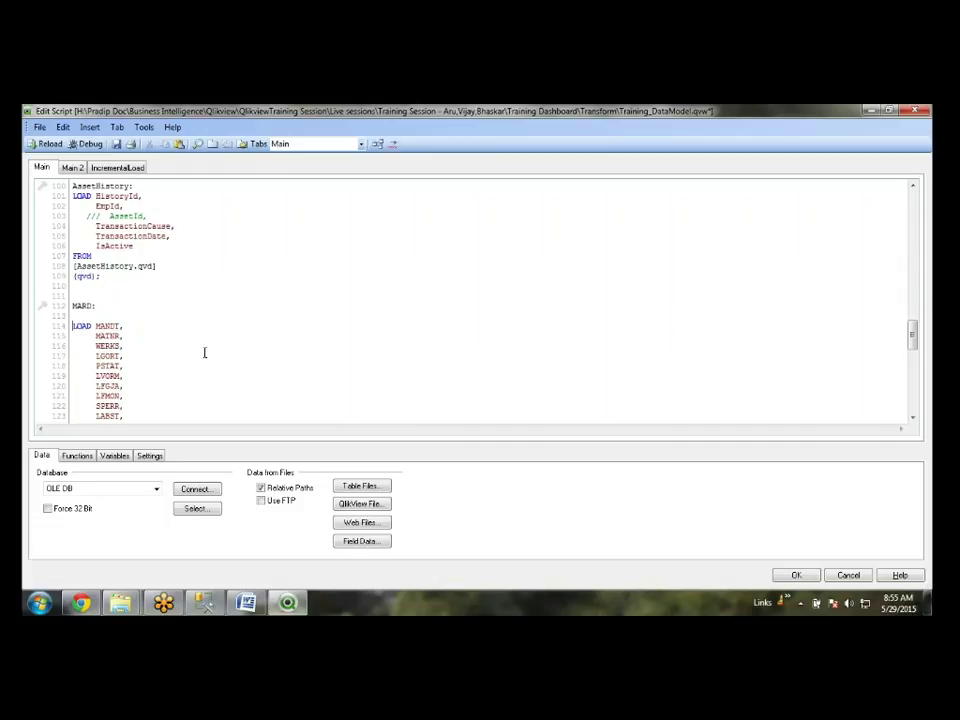
- Insert a LOAD statement for MCHB.QVD from the Sample Data (QVD) folder after the MARD load
{"action": "scroll", "coordinate": [204, 352], "scroll_direction": "down", "scroll_amount": 14}
{"action": "left_click", "coordinate": [182, 413]}
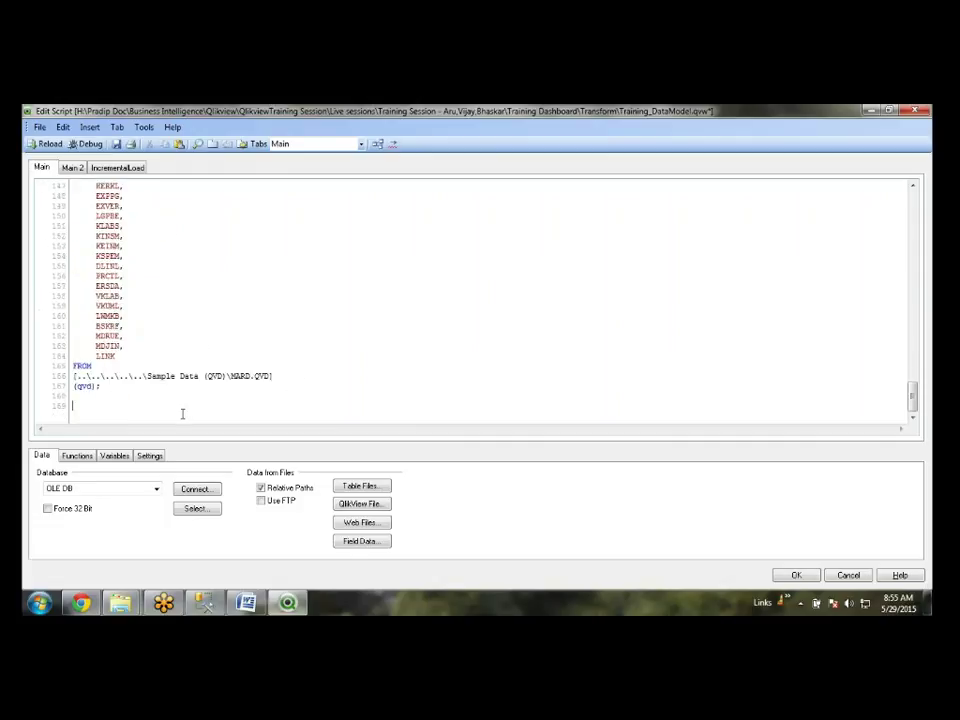
{"action": "key", "text": "Return"}
{"action": "left_click", "coordinate": [355, 487]}
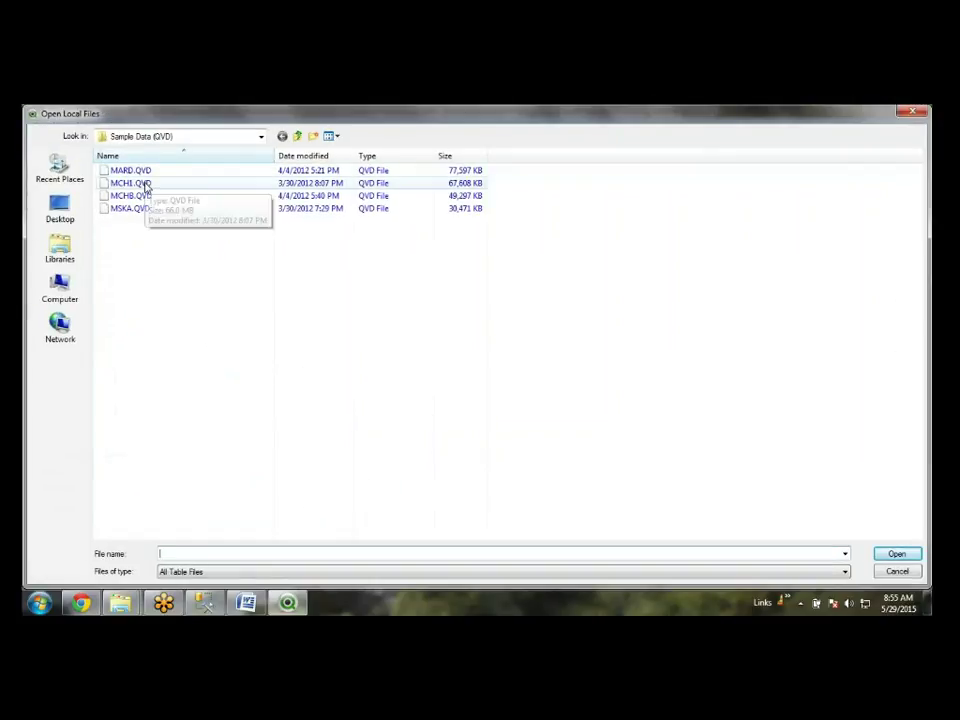
{"action": "left_click", "coordinate": [140, 196]}
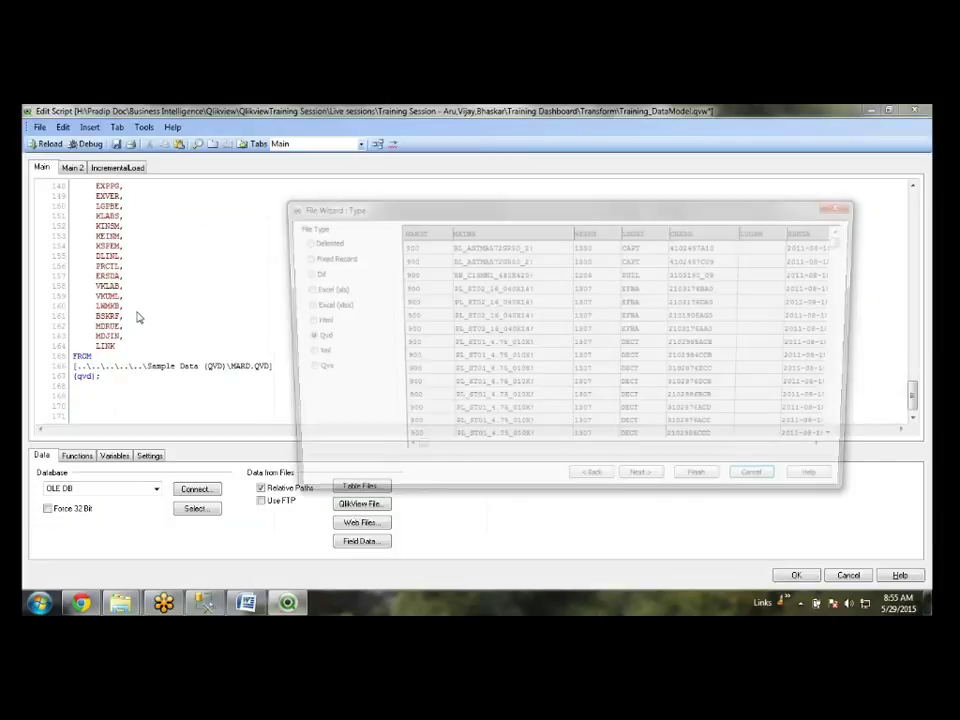
{"action": "left_click", "coordinate": [700, 474]}
- Replace the Directory line above the newly inserted LOAD statement with the table label MCHB:
{"action": "scroll", "coordinate": [203, 339], "scroll_direction": "up", "scroll_amount": 12}
{"action": "left_click", "coordinate": [137, 357]}
{"action": "key", "text": "shift+Home"}
{"action": "type", "text": "MC"}
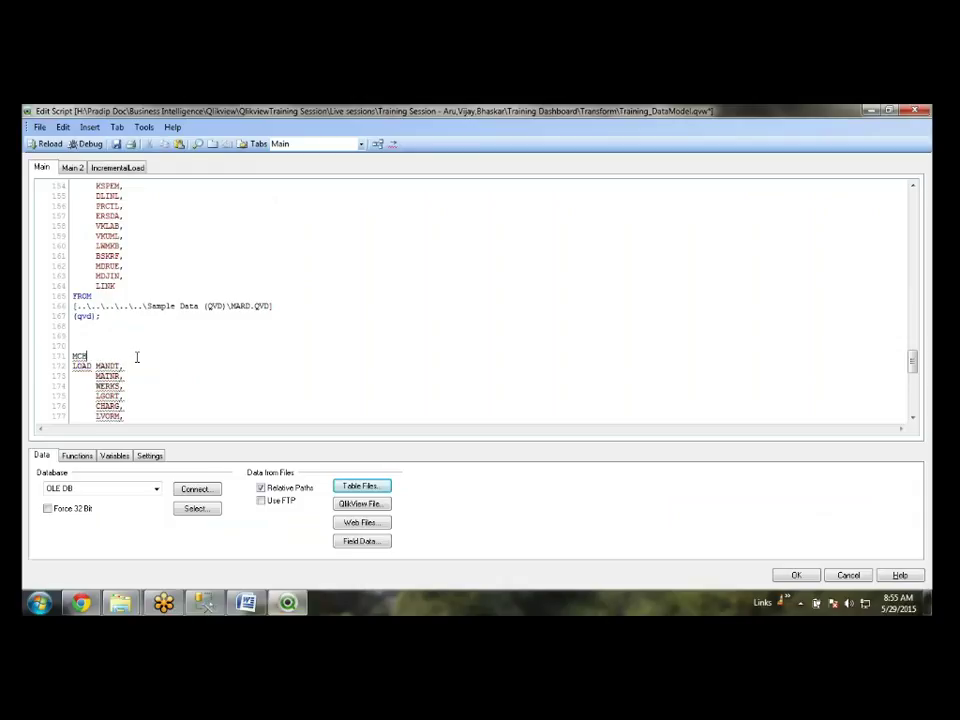
{"action": "type", "text": "HB:"}
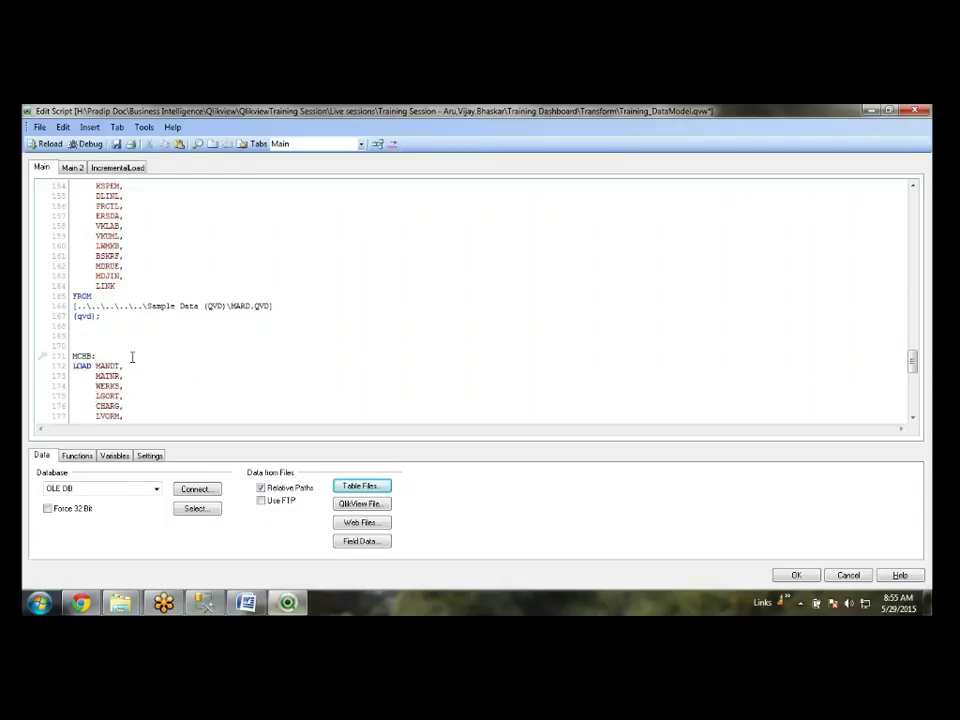
- Prefix the MCHB table's LOAD statement with ADD, accept the script and run a partial reload
{"action": "left_click", "coordinate": [72, 366]}
{"action": "type", "text": "ASS"}
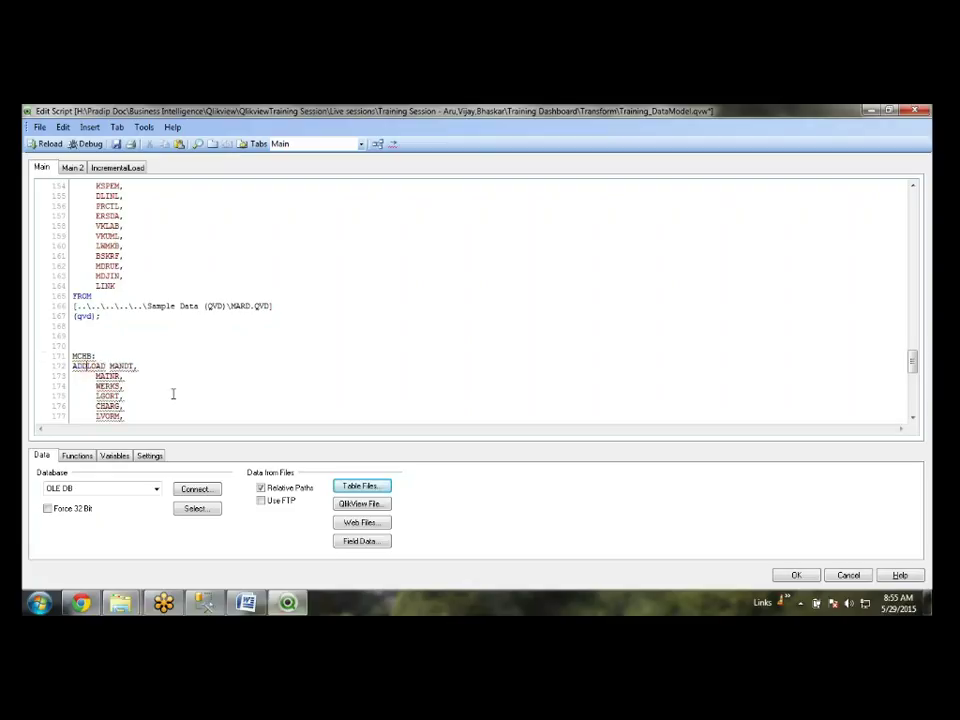
{"action": "left_click", "coordinate": [208, 368]}
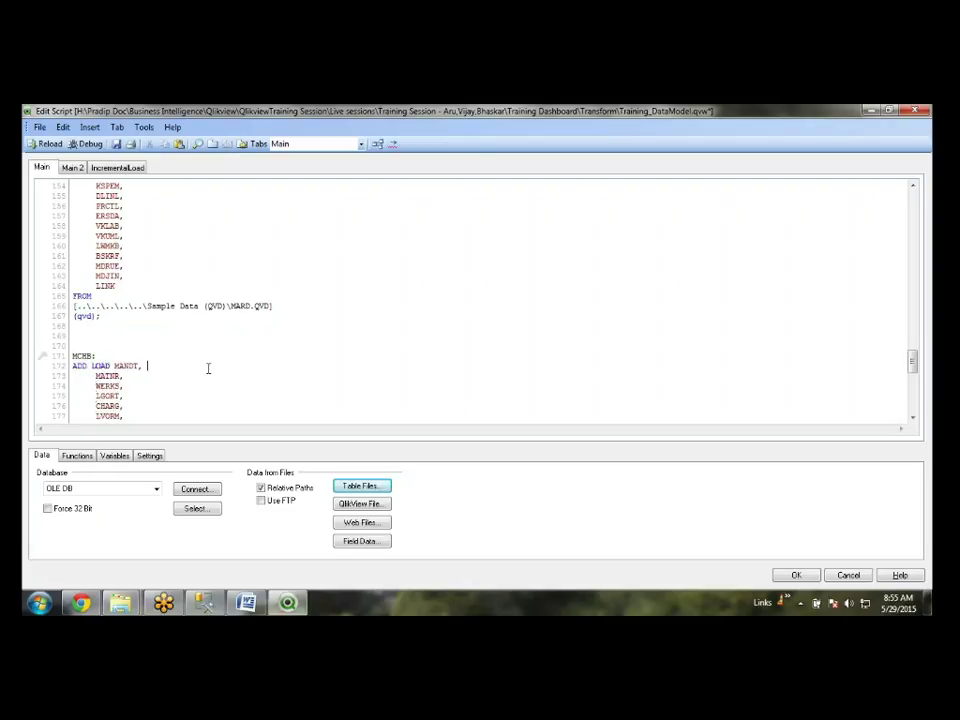
{"action": "left_click", "coordinate": [797, 576]}
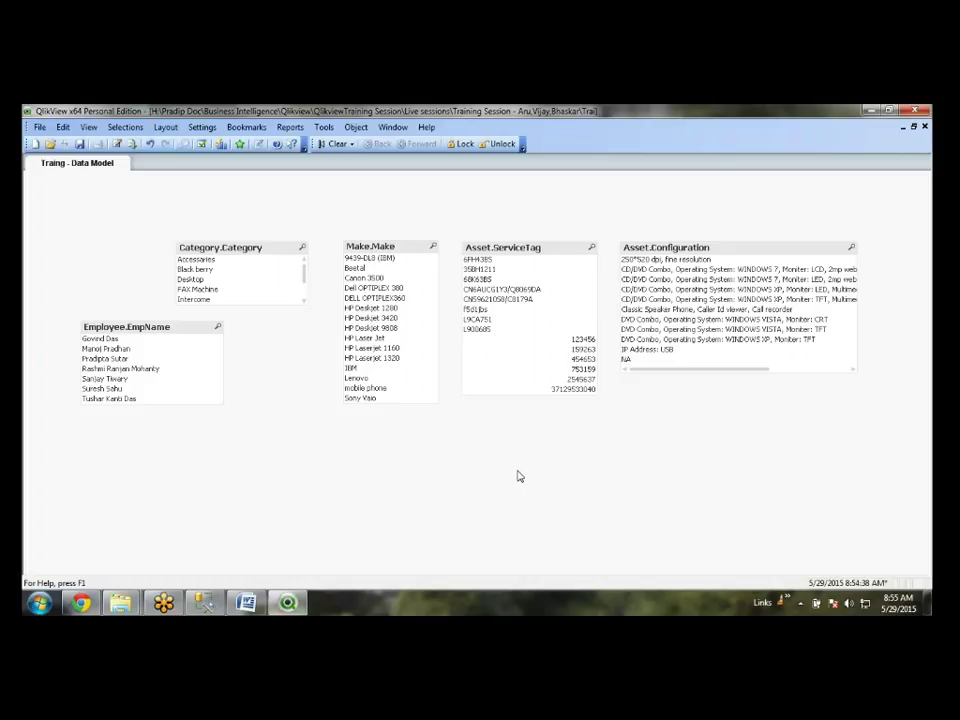
{"action": "key", "text": "ctrl+r"}
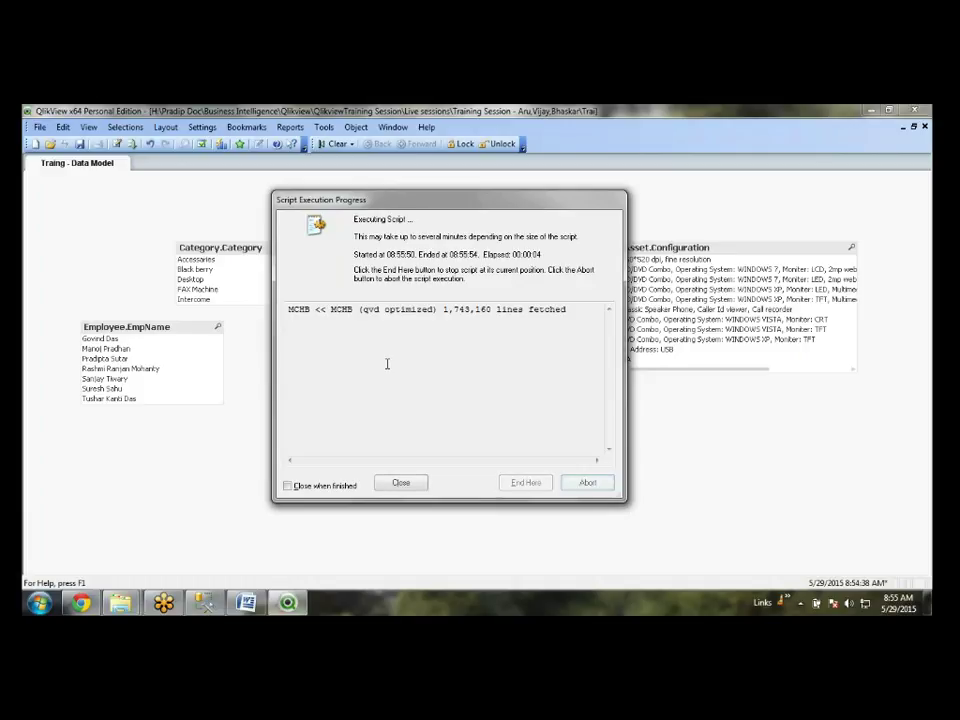
{"action": "left_click", "coordinate": [416, 489]}
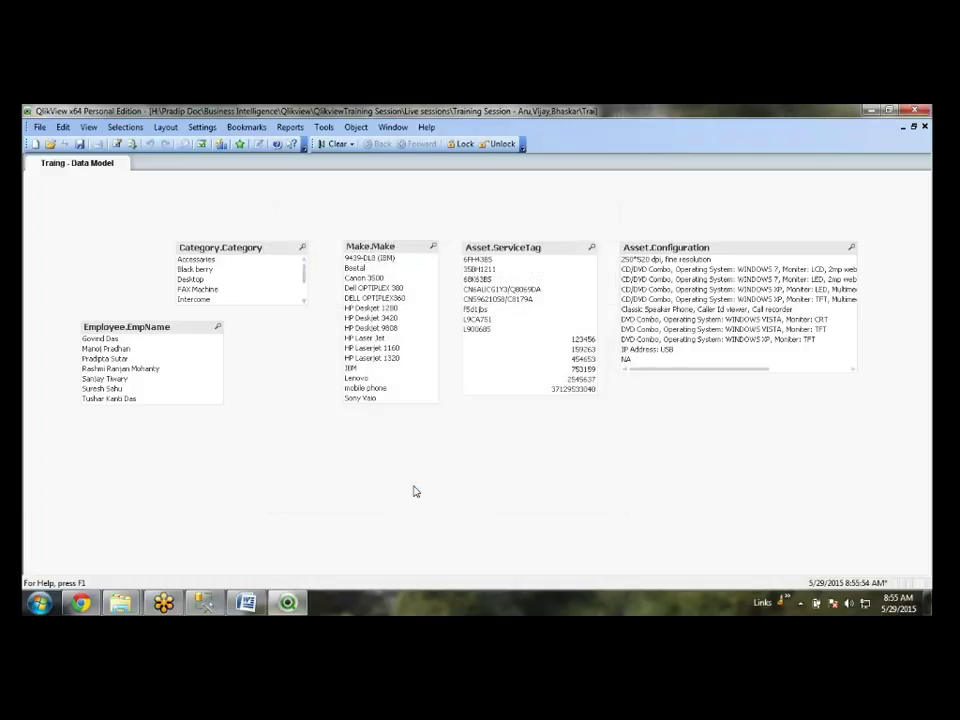
- In the Table Viewer, move the MARD and MCHB tables side by side, widen MCHB and accept the layout
{"action": "key", "text": "ctrl+t"}
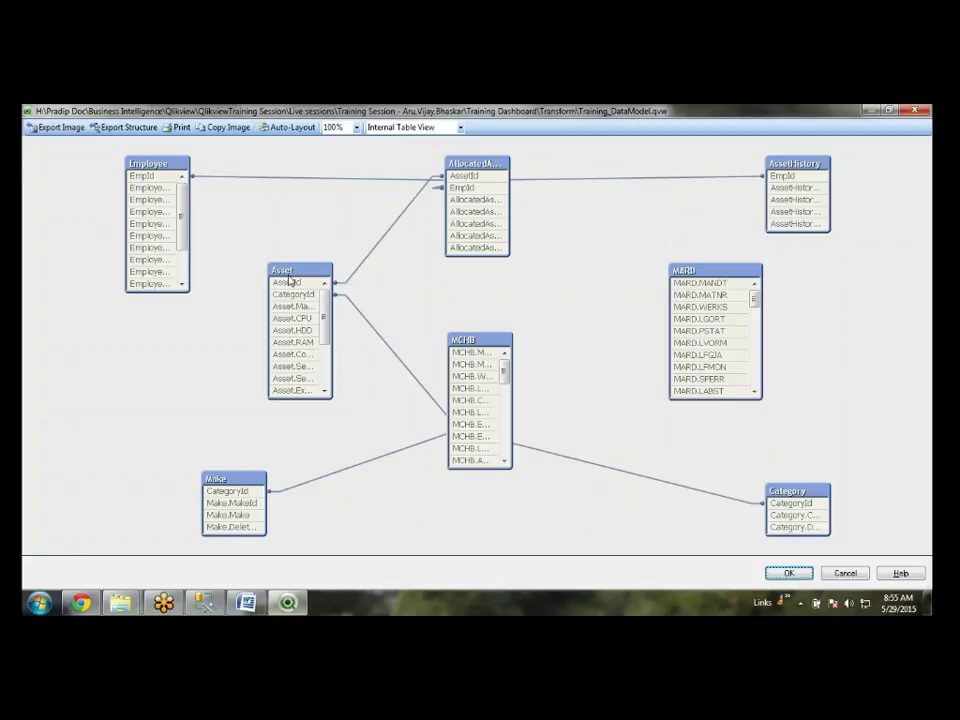
{"action": "left_click_drag", "start_coordinate": [733, 278], "coordinate": [670, 257]}
{"action": "left_click_drag", "start_coordinate": [500, 333], "coordinate": [518, 282]}
{"action": "left_click_drag", "start_coordinate": [542, 343], "coordinate": [572, 343]}
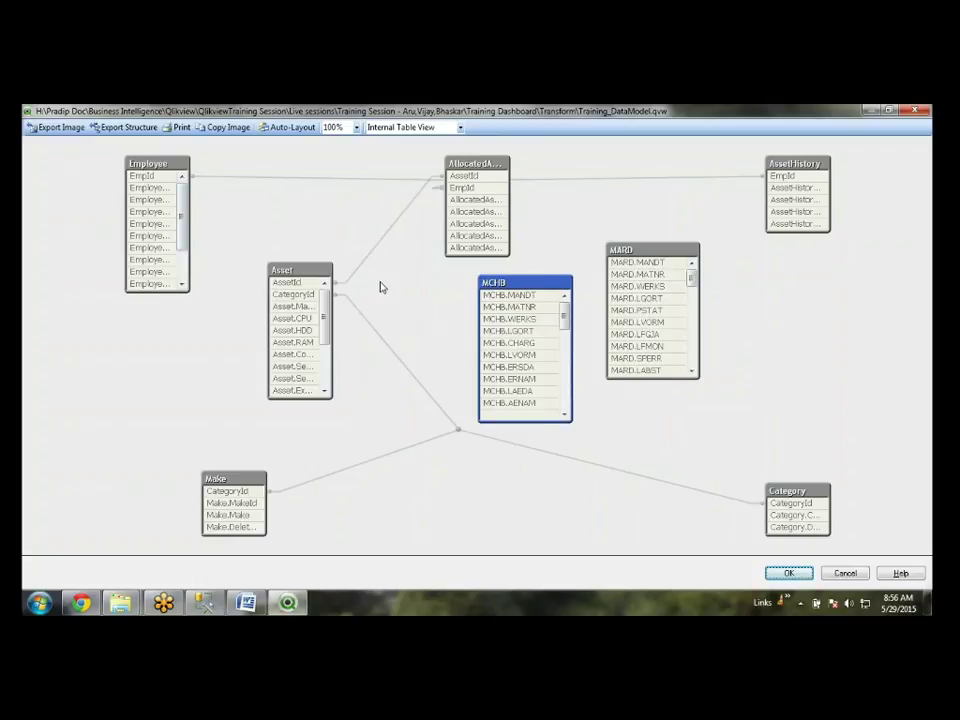
{"action": "left_click", "coordinate": [786, 573]}
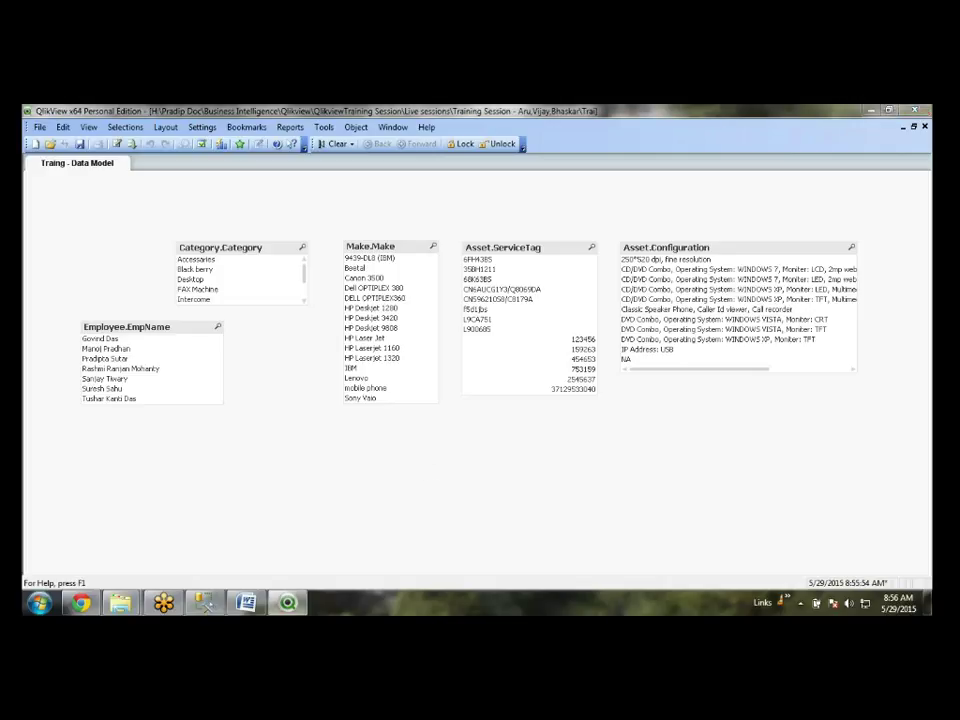
- Review the MCHB ADD LOAD statement in the script without changing it, and run a full reload of the document
{"action": "key", "text": "ctrl+e"}
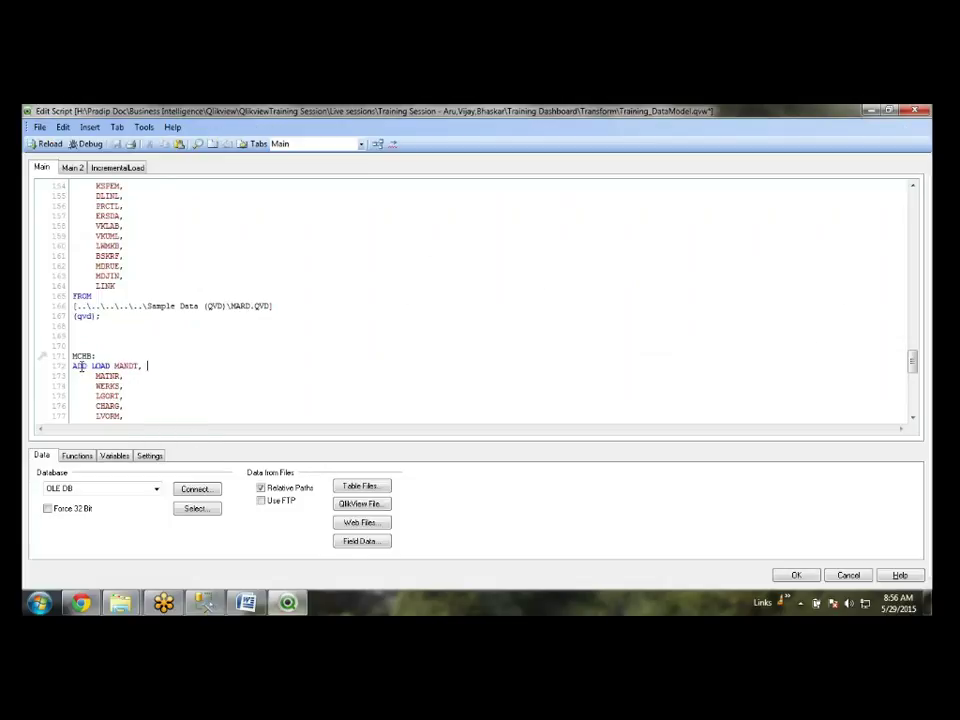
{"action": "left_click", "coordinate": [848, 576]}
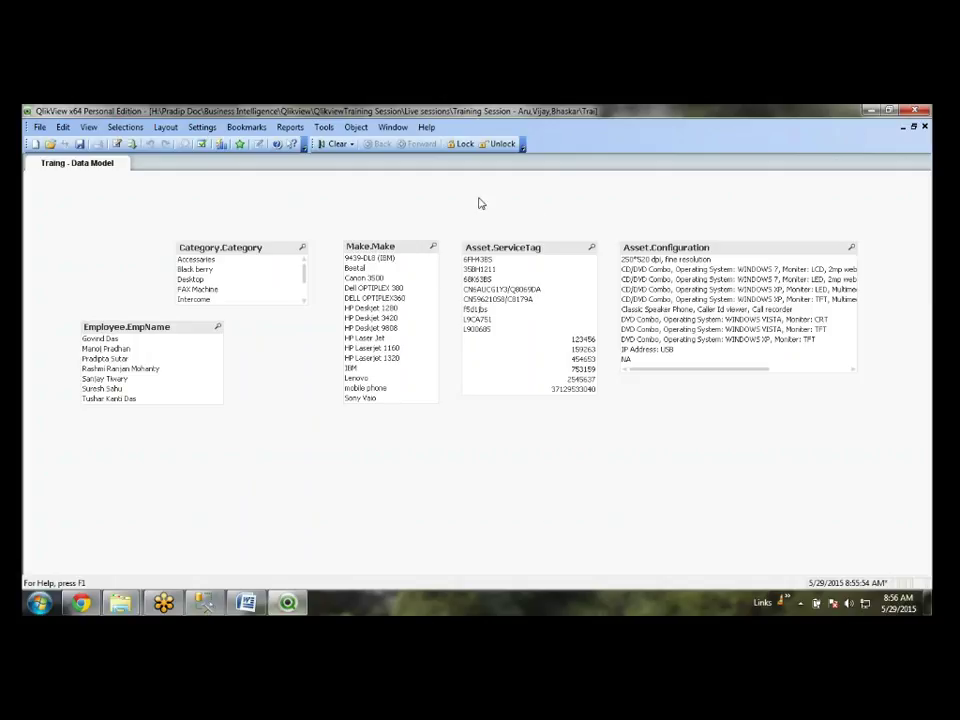
{"action": "left_click", "coordinate": [131, 146]}
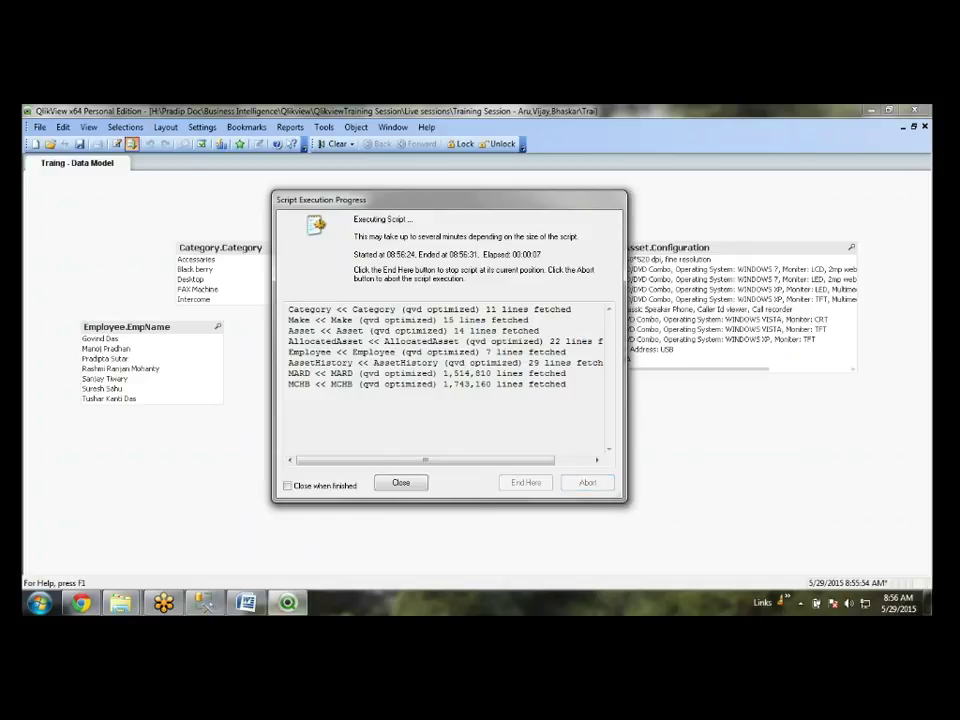
{"action": "left_click", "coordinate": [401, 483]}
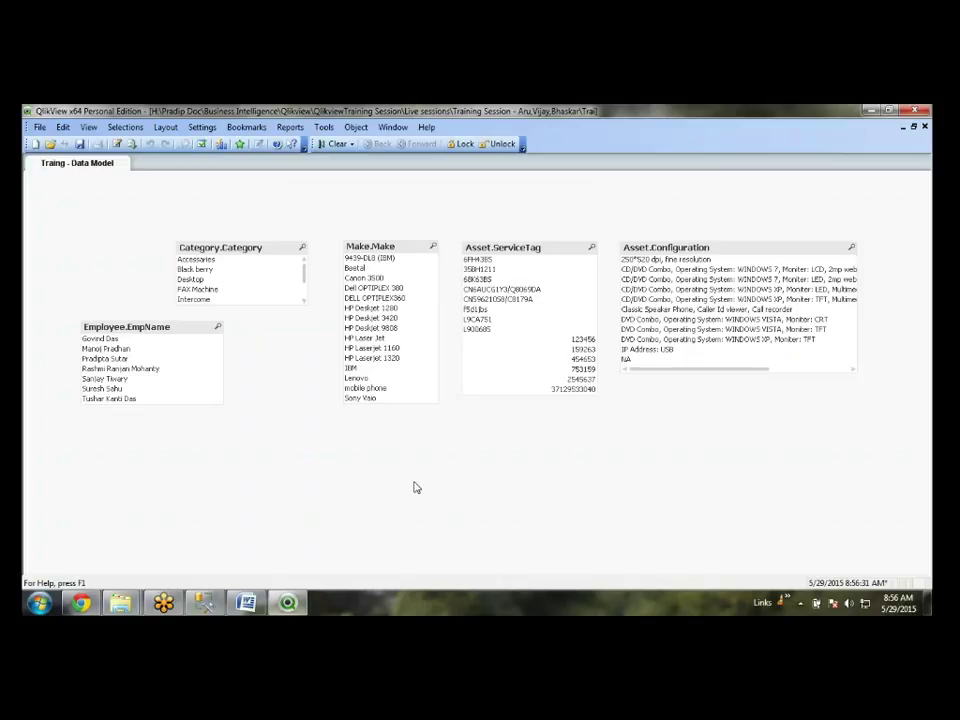
- Reopen the load script to look at the MCHB ADD LOAD statement again and close the editor
{"action": "key", "text": "ctrl+e"}
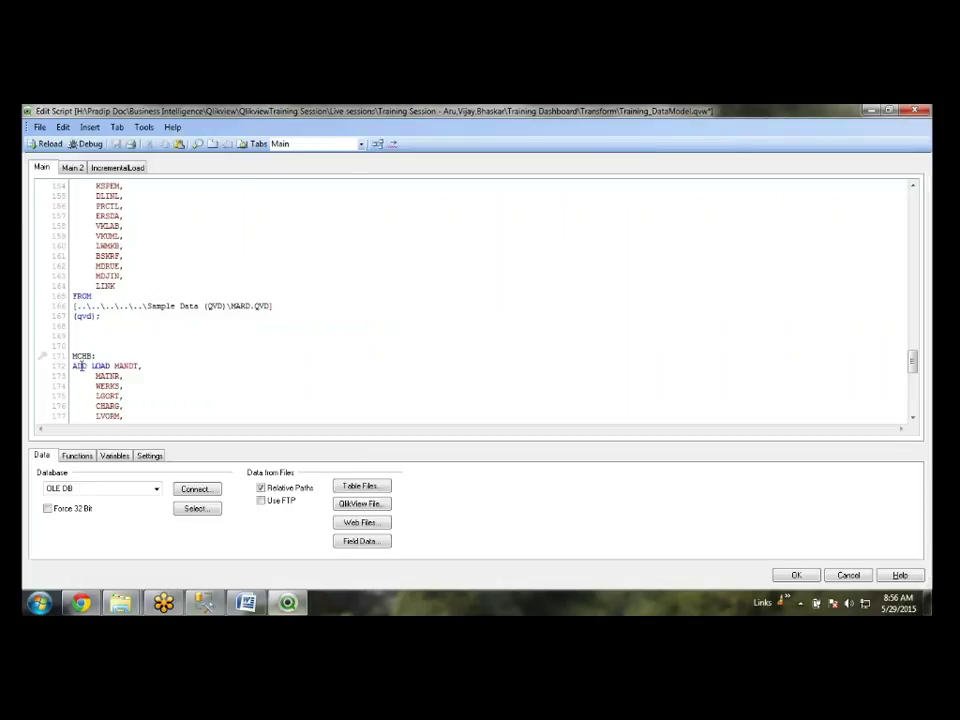
{"action": "left_click", "coordinate": [790, 574]}
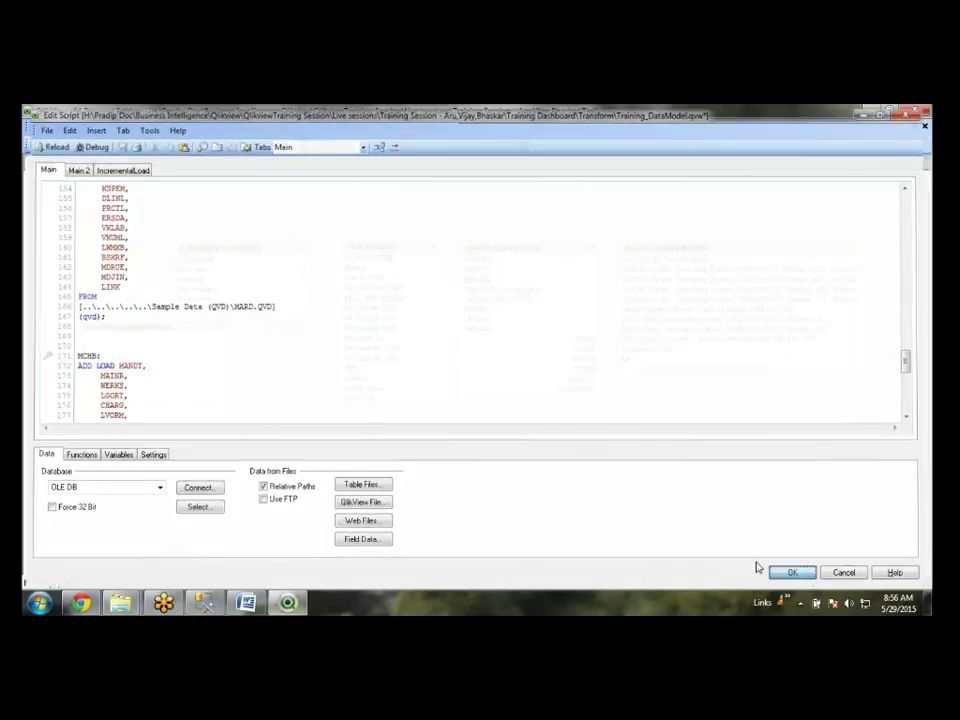
- Check the MCHB and MARD tables in the Table Viewer without changing the layout, and run a partial reload of the document
{"action": "key", "text": "ctrl+t"}
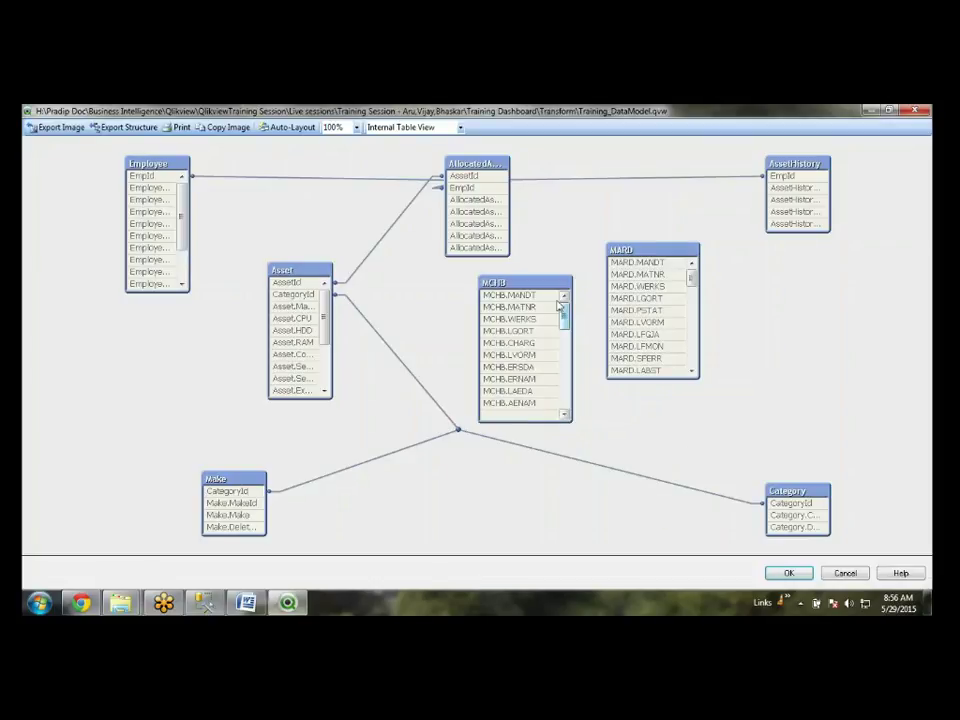
{"action": "left_click", "coordinate": [845, 573]}
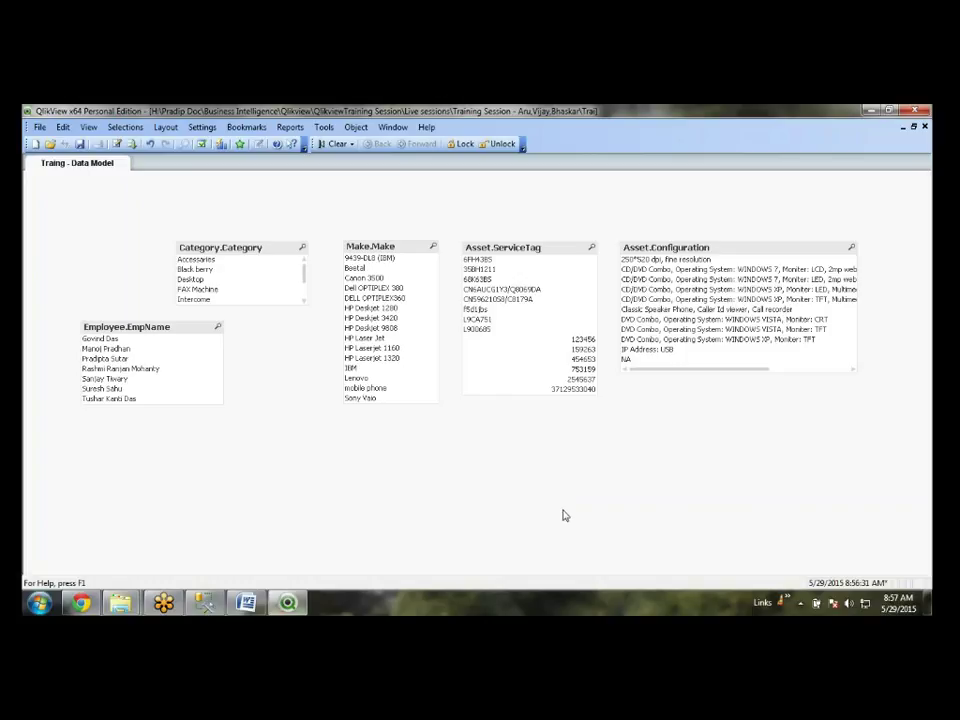
{"action": "key", "text": "ctrl+r"}
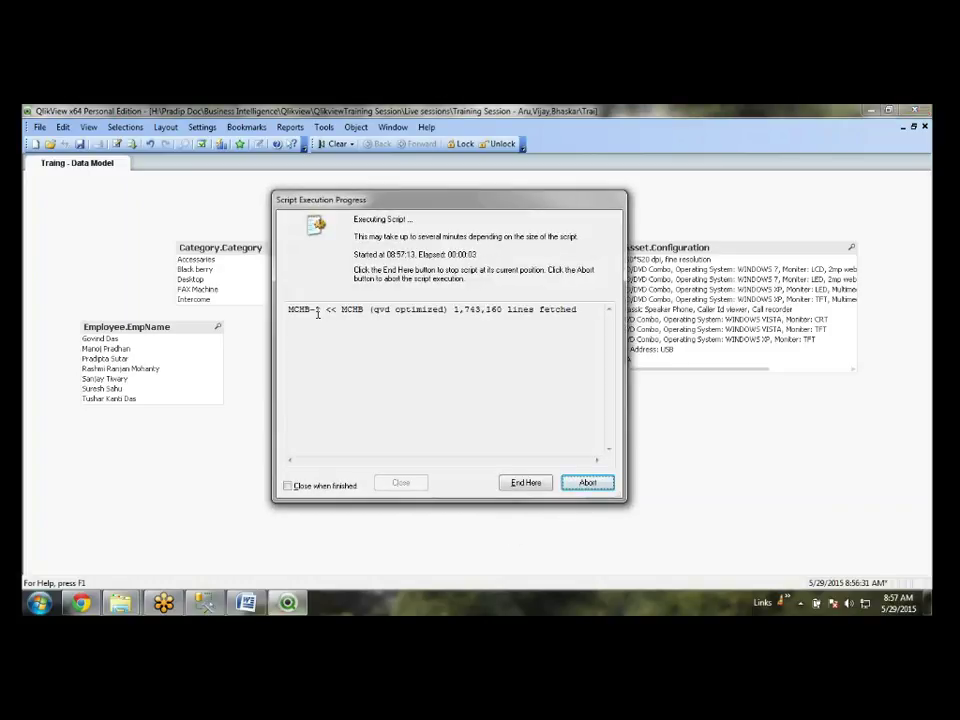
{"action": "left_click_drag", "start_coordinate": [320, 309], "coordinate": [285, 315]}
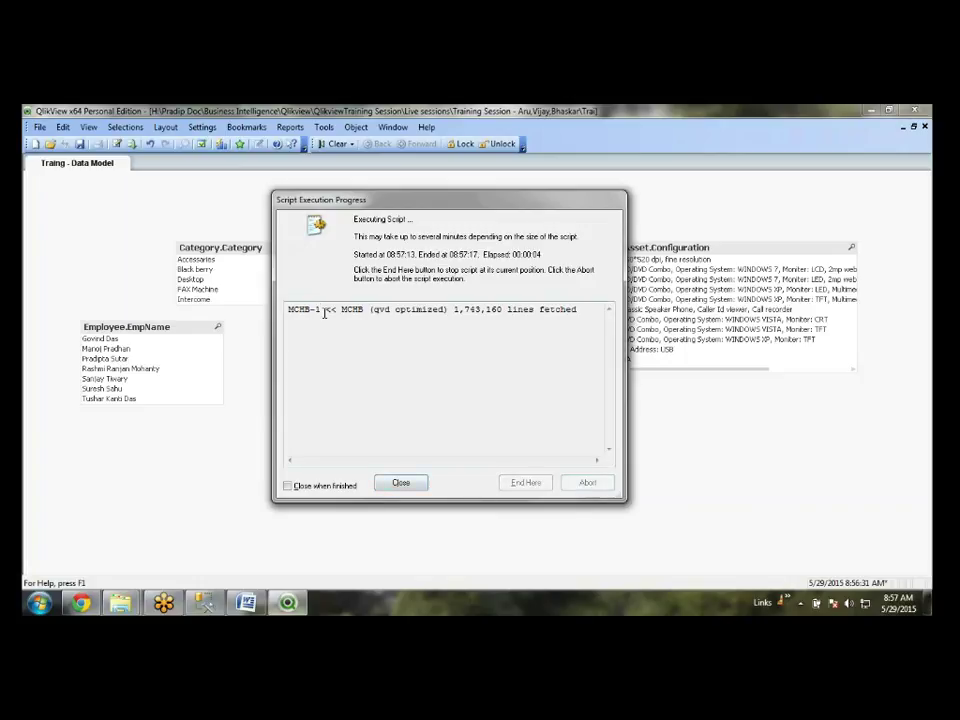
{"action": "left_click", "coordinate": [414, 484]}
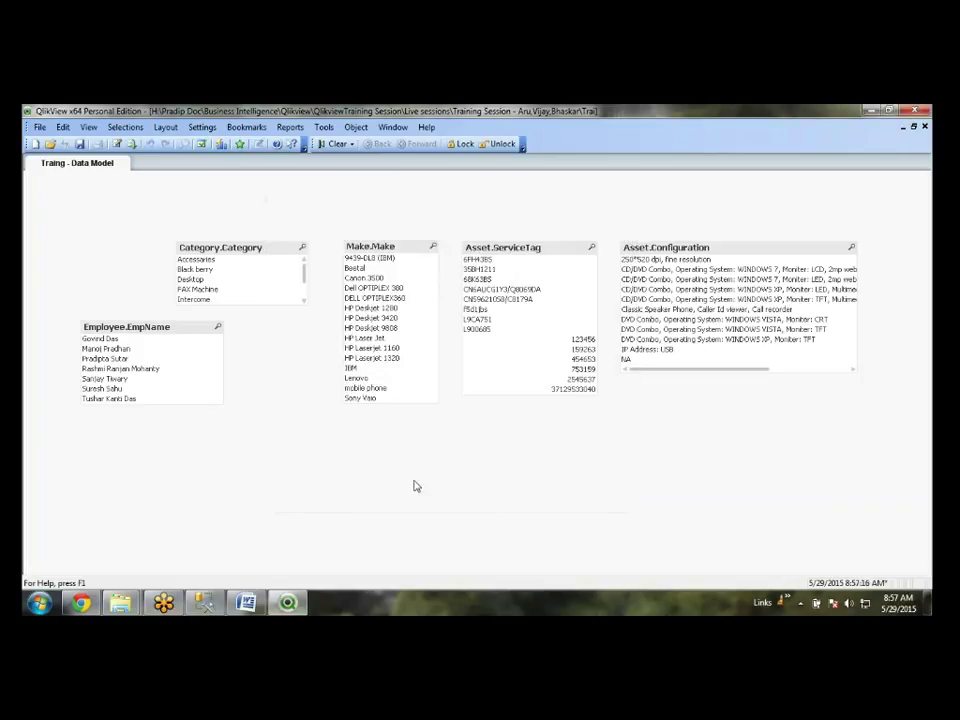
- Auto-arrange the tables in the Table Viewer, move MCHB-1 and MCHB side by side and accept the layout
{"action": "key", "text": "ctrl+t"}
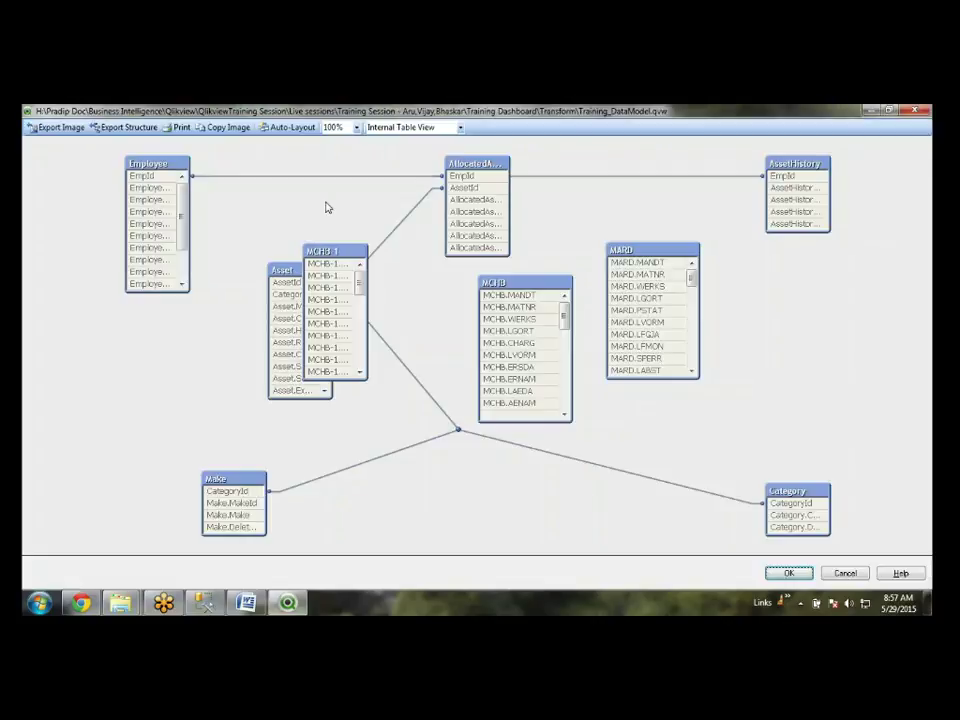
{"action": "left_click", "coordinate": [290, 127]}
{"action": "left_click_drag", "start_coordinate": [672, 285], "coordinate": [487, 295]}
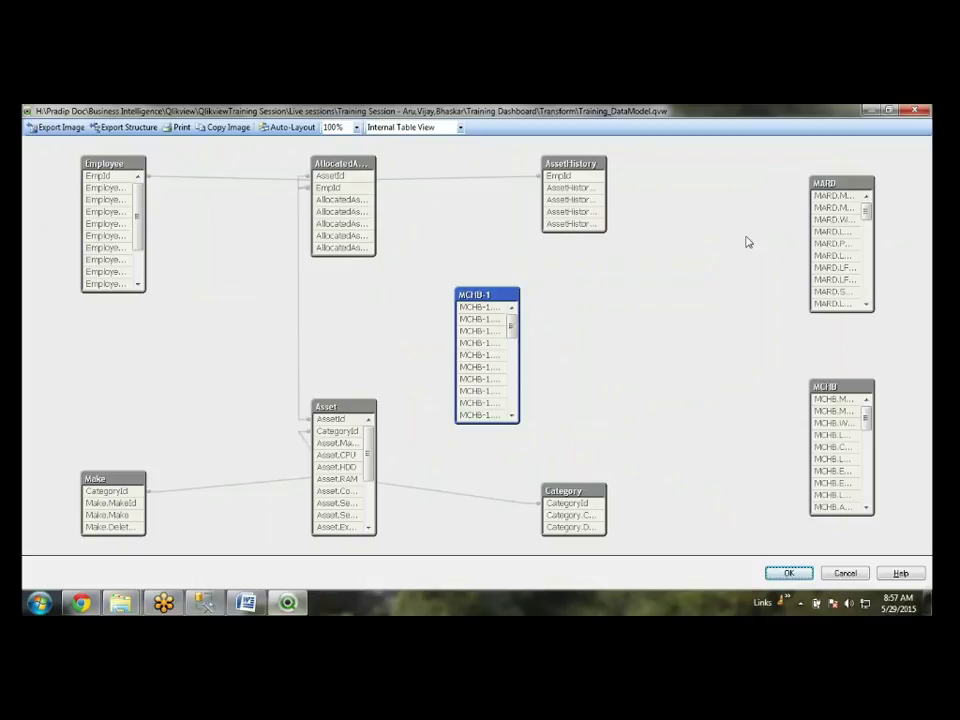
{"action": "left_click_drag", "start_coordinate": [845, 390], "coordinate": [684, 289]}
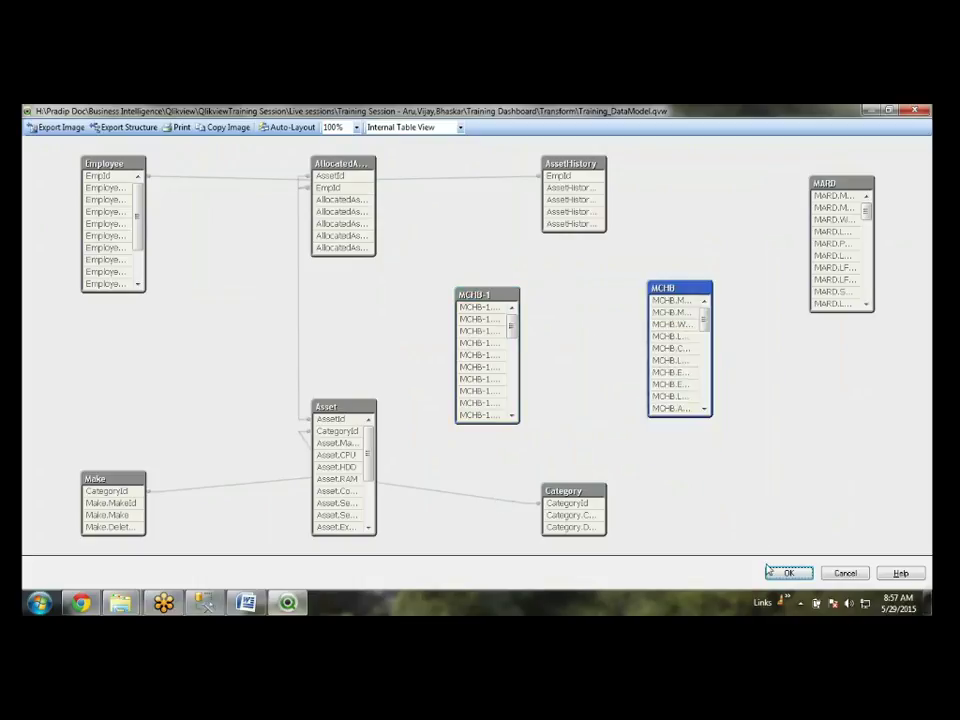
{"action": "left_click", "coordinate": [780, 572]}
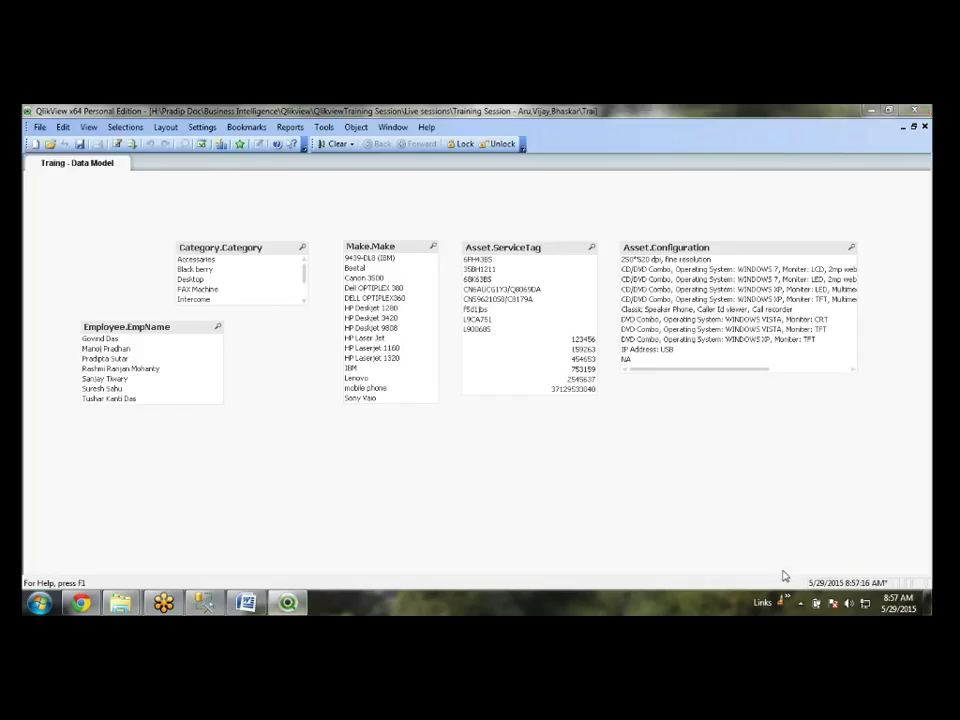
- Run another partial reload of the document, followed by a full reload, closing each progress window when it finishes
{"action": "key", "text": "ctrl+r"}
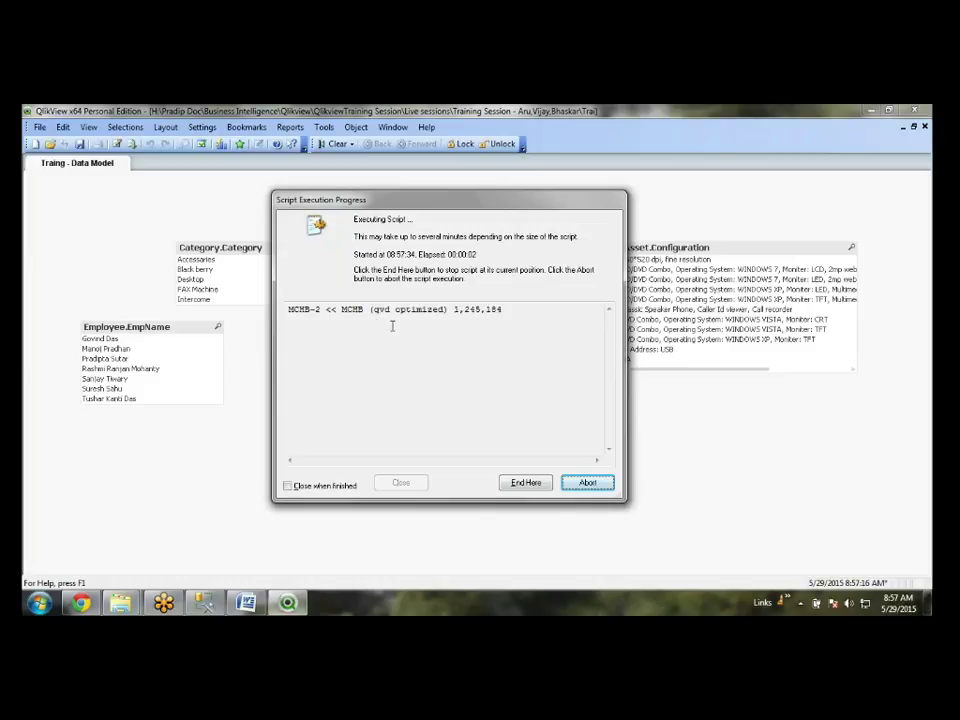
{"action": "left_click", "coordinate": [401, 484]}
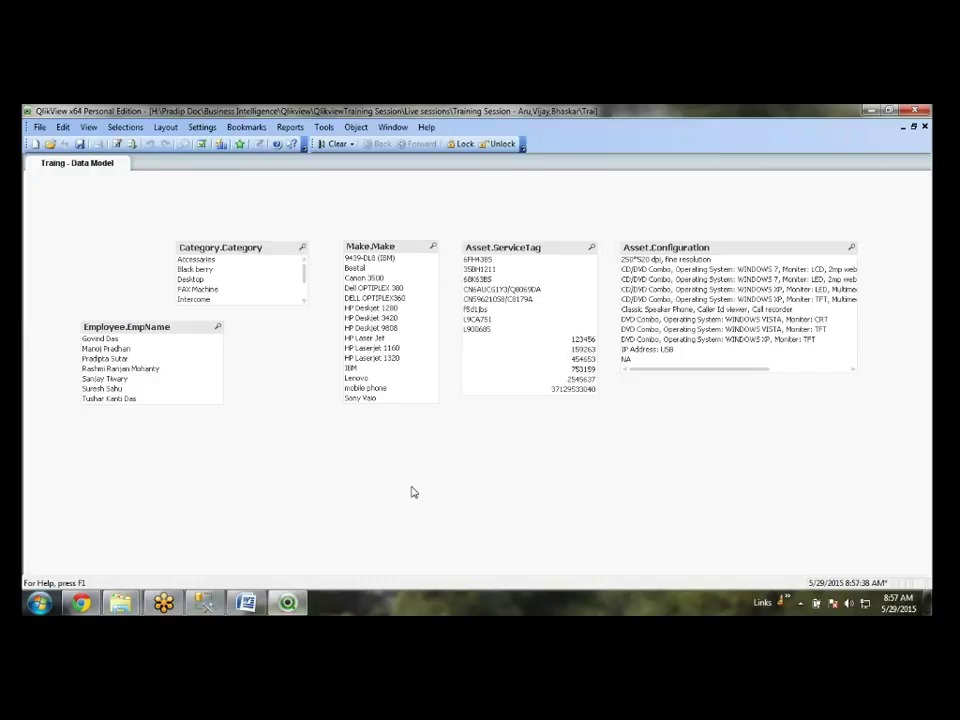
{"action": "key", "text": "ctrl+r"}
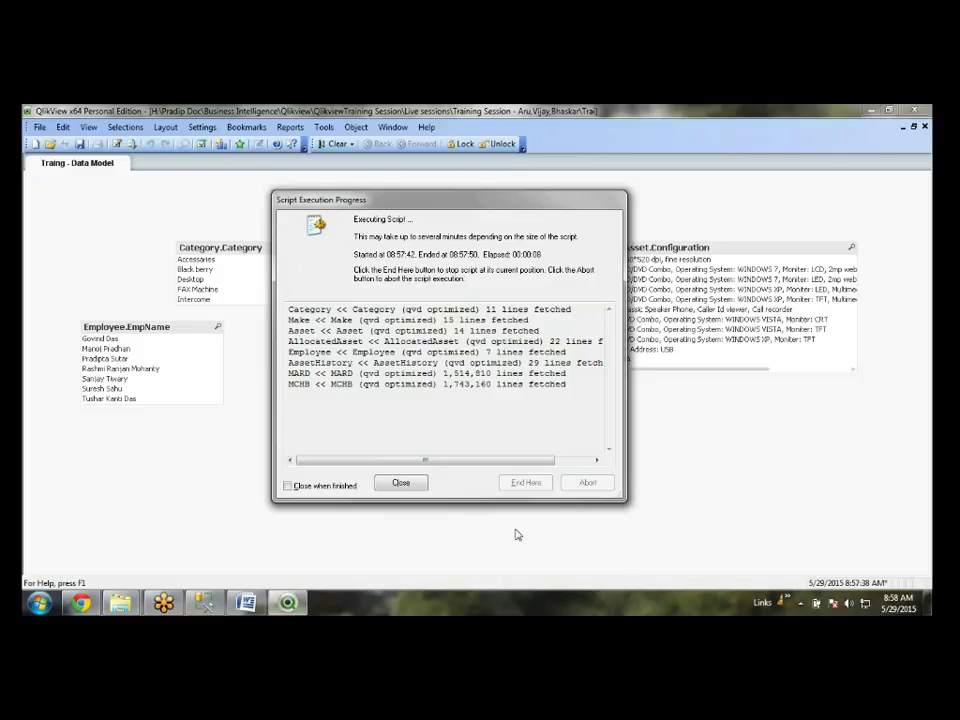
{"action": "left_click", "coordinate": [400, 483]}
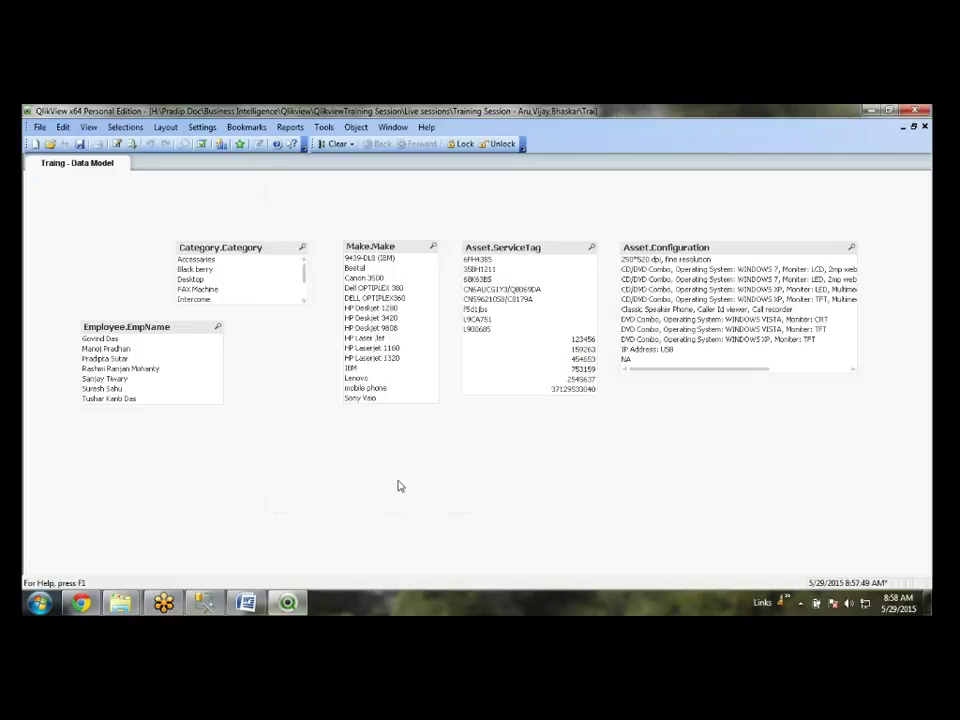
- Remove the ADD prefix from the MCHB table's LOAD statement in the load script
{"action": "key", "text": "ctrl+e"}
{"action": "double_click", "coordinate": [78, 366]}
{"action": "key", "text": "Delete"}
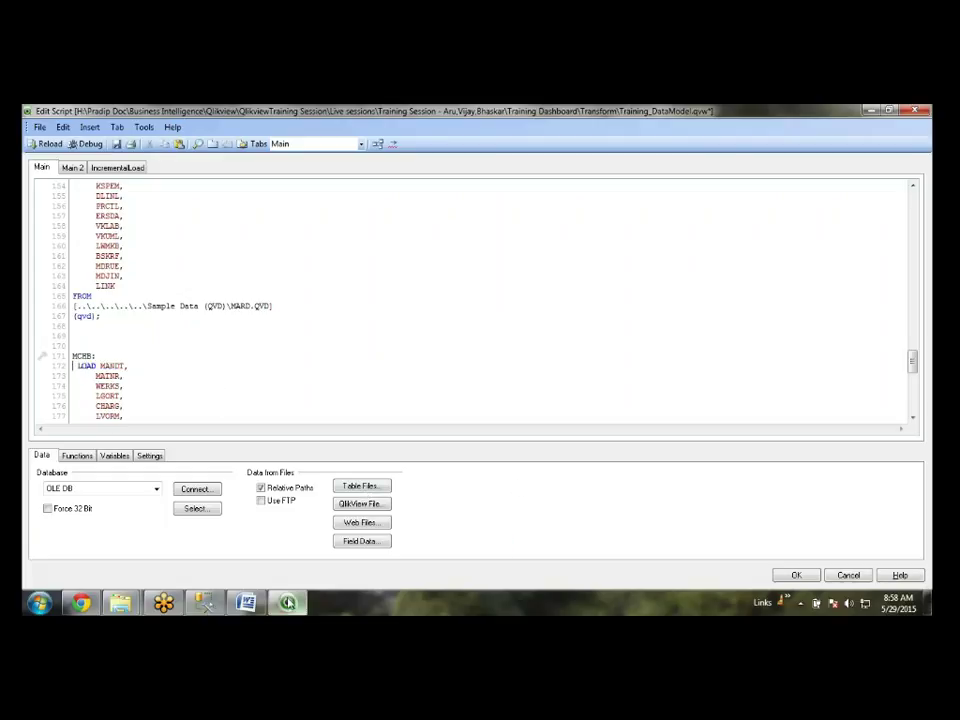
- Switch to the Word document, highlight Buffer Load and Partial Reload in yellow in the Types list, save and close it
{"action": "left_click", "coordinate": [246, 602]}
{"action": "left_click_drag", "start_coordinate": [283, 486], "coordinate": [178, 481]}
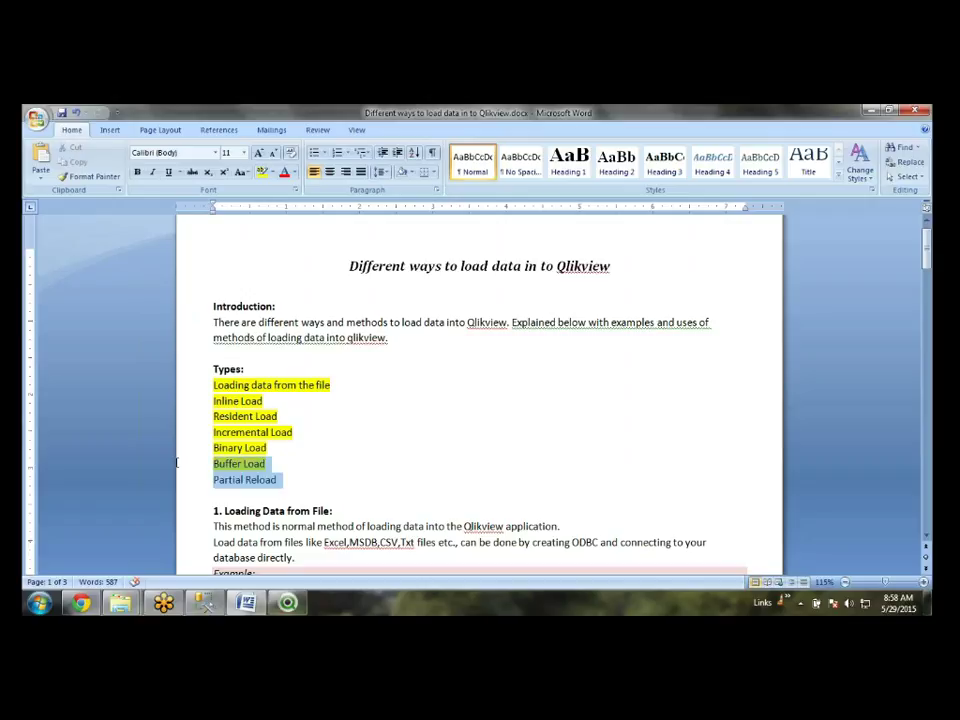
{"action": "left_click", "coordinate": [261, 171]}
{"action": "left_click", "coordinate": [371, 495]}
{"action": "key", "text": "ctrl+s"}
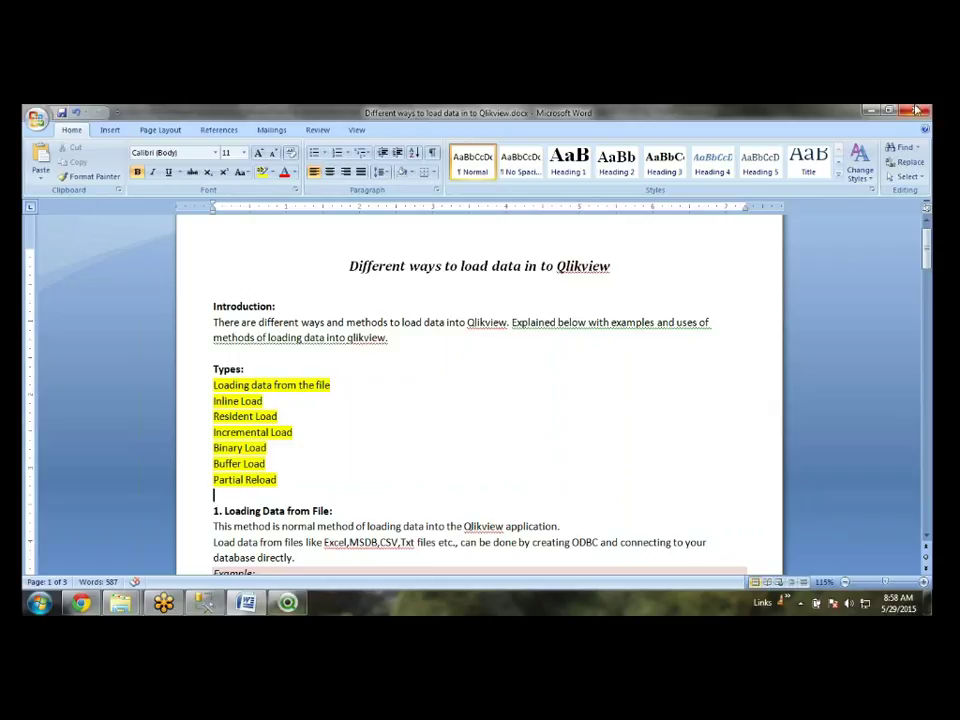
{"action": "key", "text": "alt+F4"}
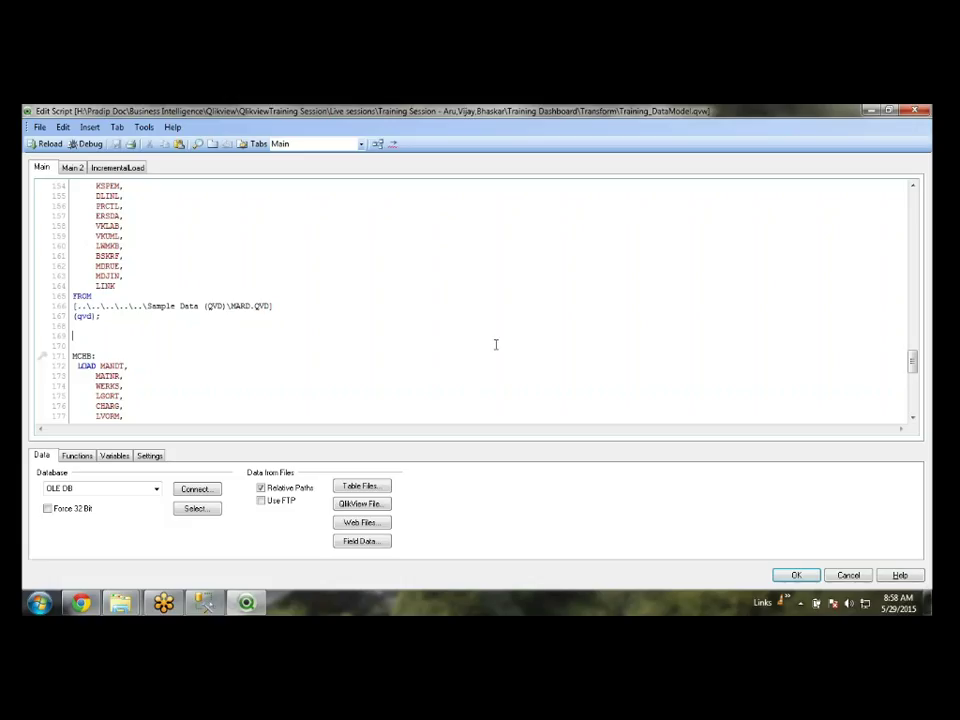
- Accept the edited load script and save the Training_DataModel document
{"action": "left_click", "coordinate": [796, 575]}
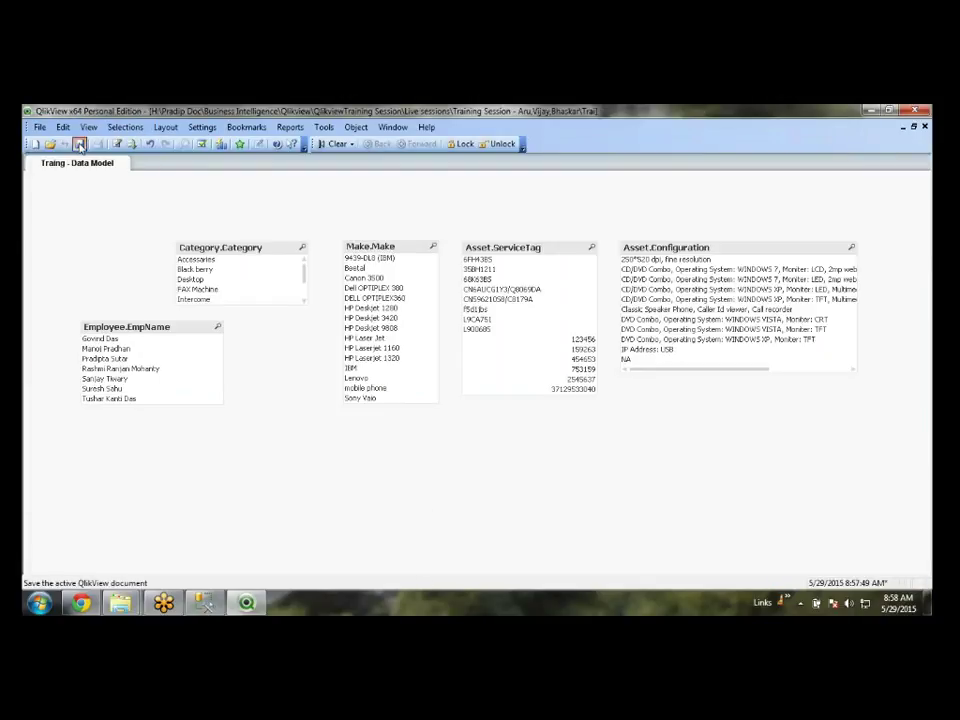
{"action": "left_click", "coordinate": [79, 145]}
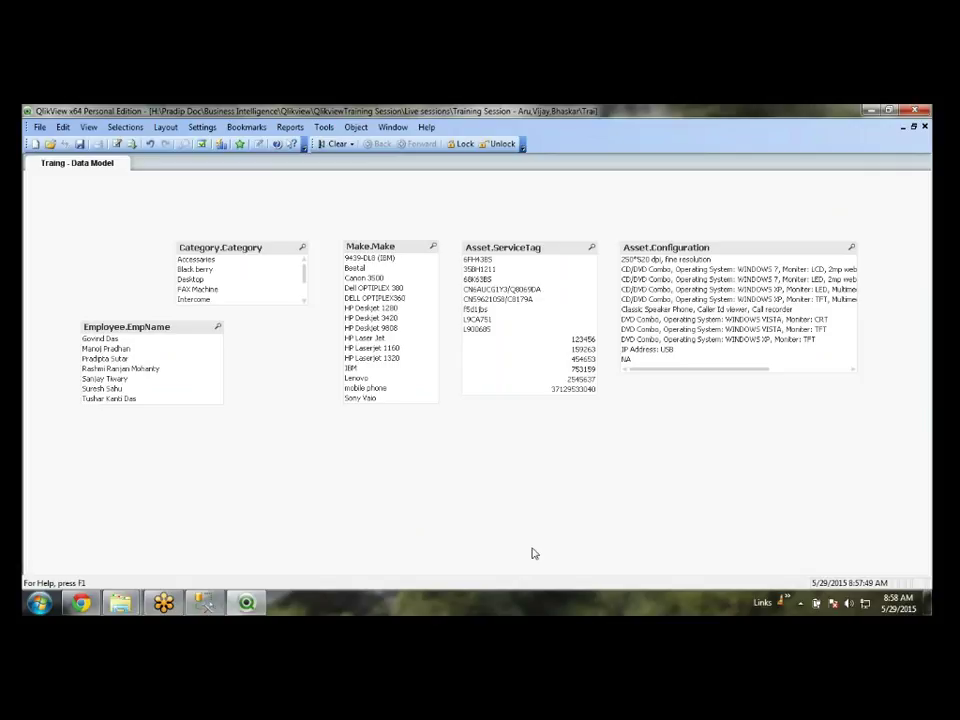
{"action": "right_click", "coordinate": [606, 518]}
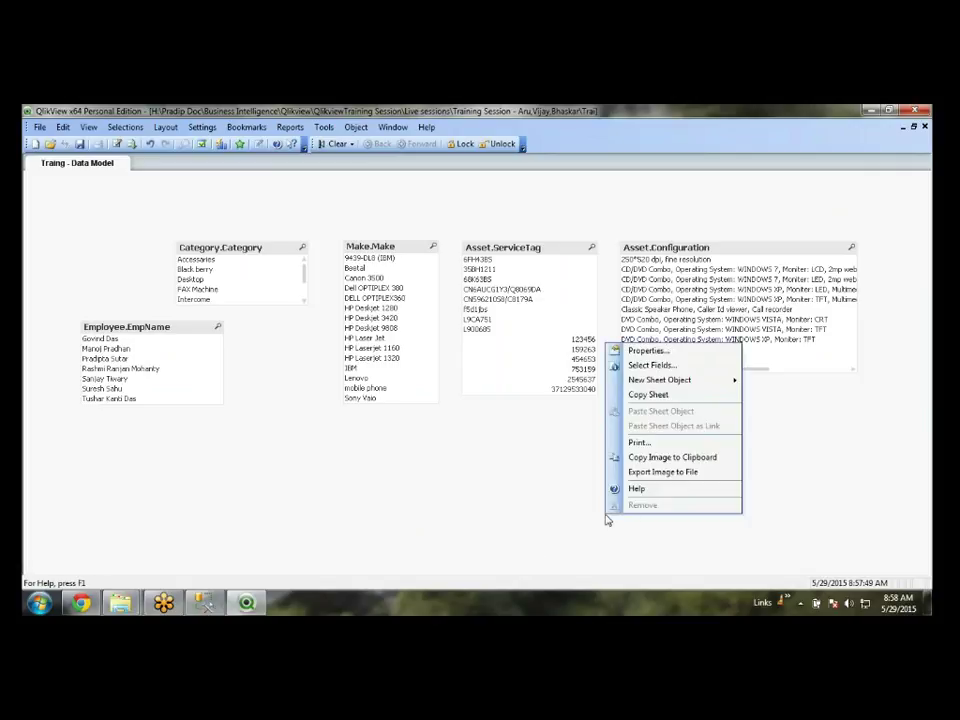
{"action": "left_click", "coordinate": [815, 544]}
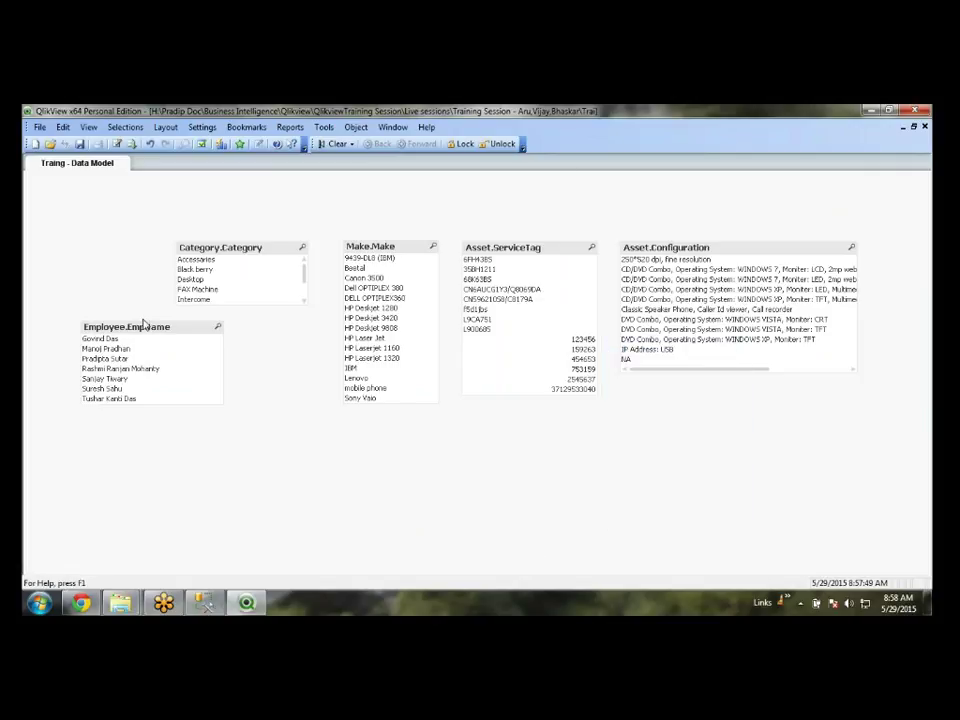
- Line up the Employee, Category, Make, ServiceTag and Configuration list boxes in a row across the sheet, and close QlikView, saving the changes
{"action": "left_click_drag", "start_coordinate": [141, 327], "coordinate": [94, 236]}
{"action": "left_click_drag", "start_coordinate": [230, 247], "coordinate": [272, 248]}
{"action": "left_click_drag", "start_coordinate": [370, 246], "coordinate": [393, 244]}
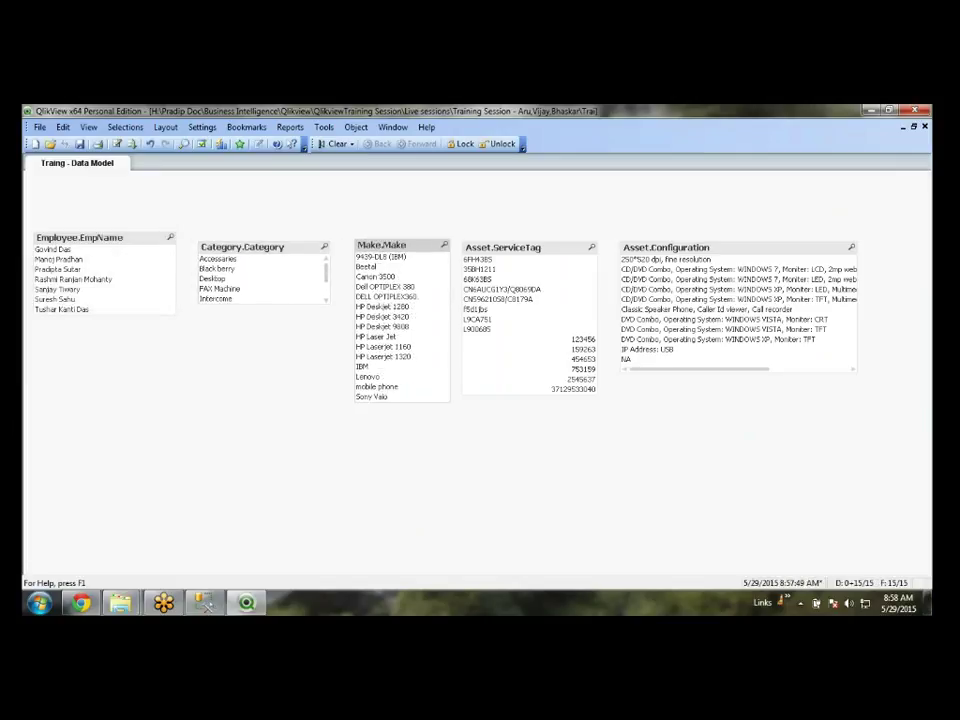
{"action": "left_click_drag", "start_coordinate": [655, 247], "coordinate": [653, 252]}
{"action": "left_click_drag", "start_coordinate": [577, 250], "coordinate": [580, 234]}
{"action": "left_click_drag", "start_coordinate": [683, 250], "coordinate": [704, 237]}
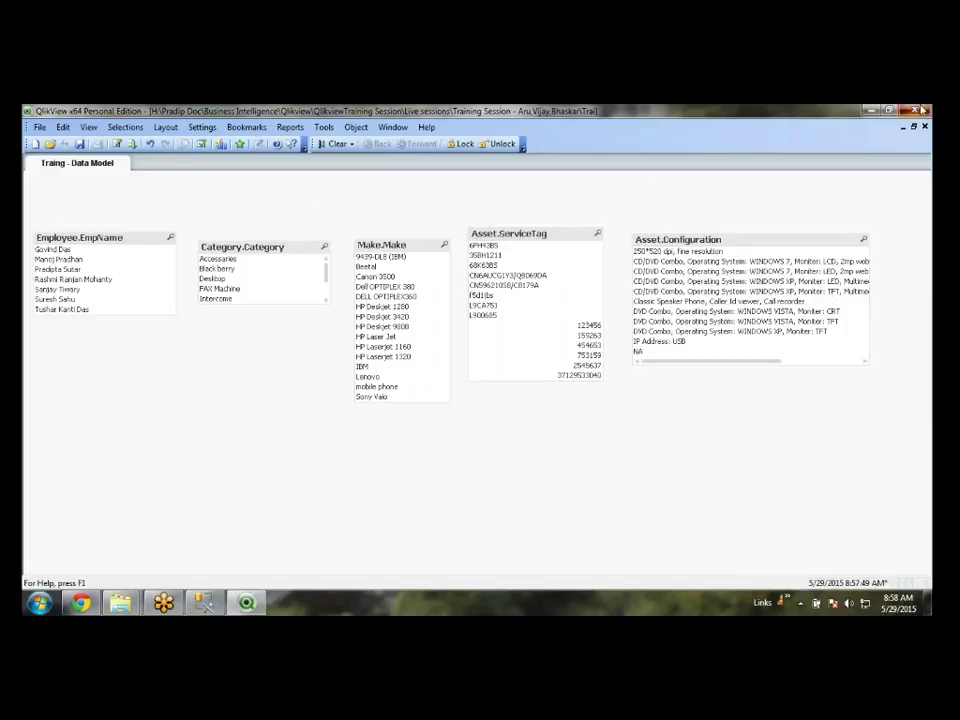
{"action": "key", "text": "alt+F4"}
{"action": "left_click", "coordinate": [498, 382]}
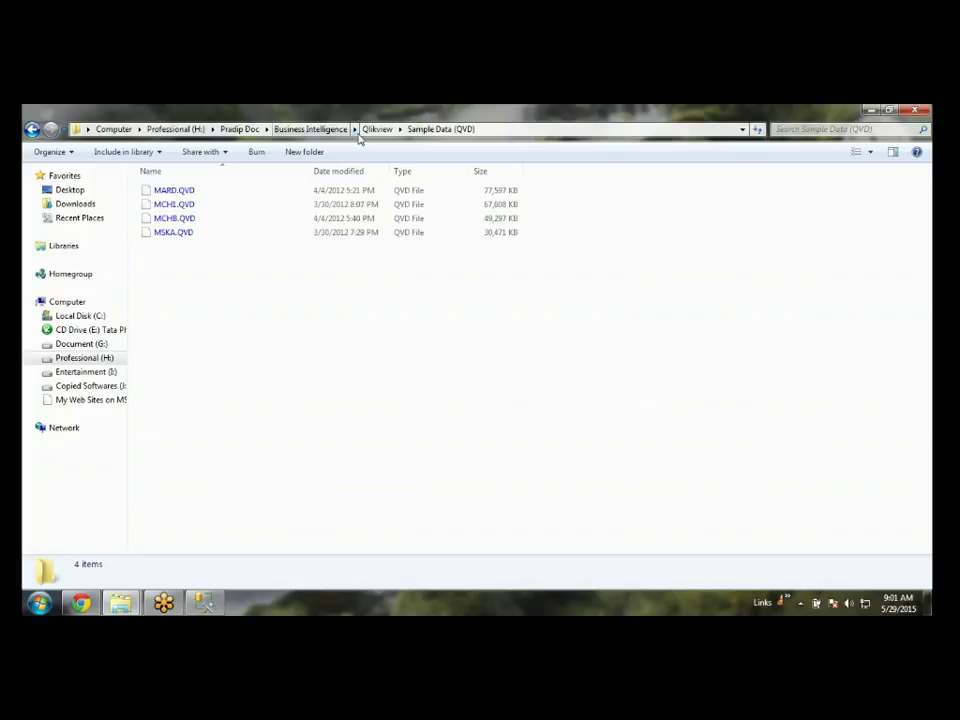
- In Windows Explorer, open Training_QVDMaker.qvw from the Training Dashboard's Extract folder and maximize its window
{"action": "left_click", "coordinate": [377, 129]}
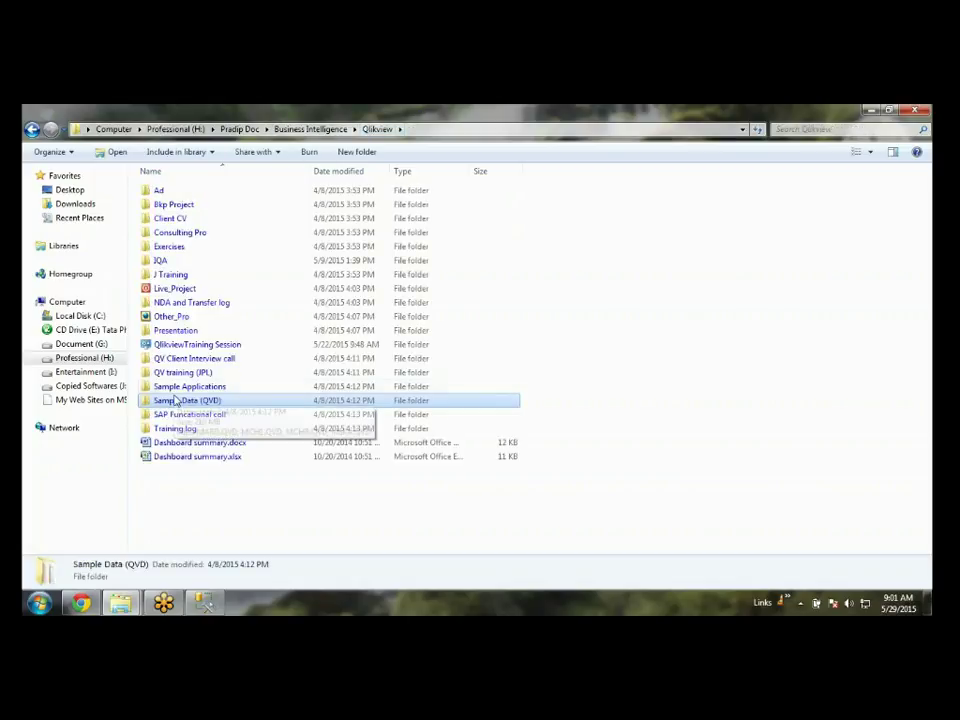
{"action": "left_click", "coordinate": [120, 602]}
{"action": "left_click", "coordinate": [257, 577]}
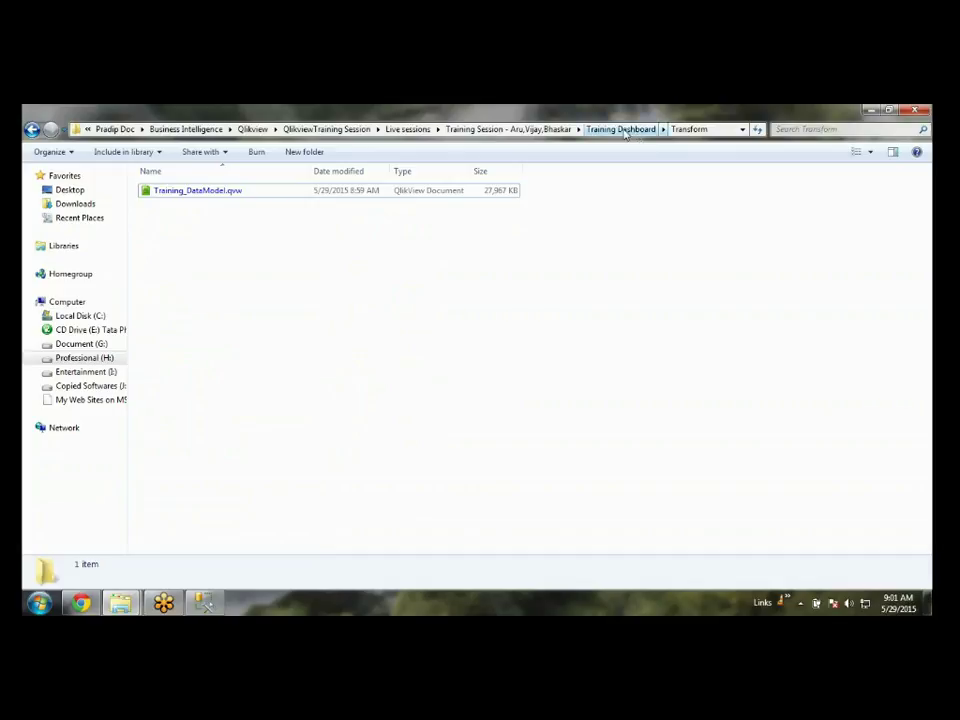
{"action": "left_click", "coordinate": [625, 132]}
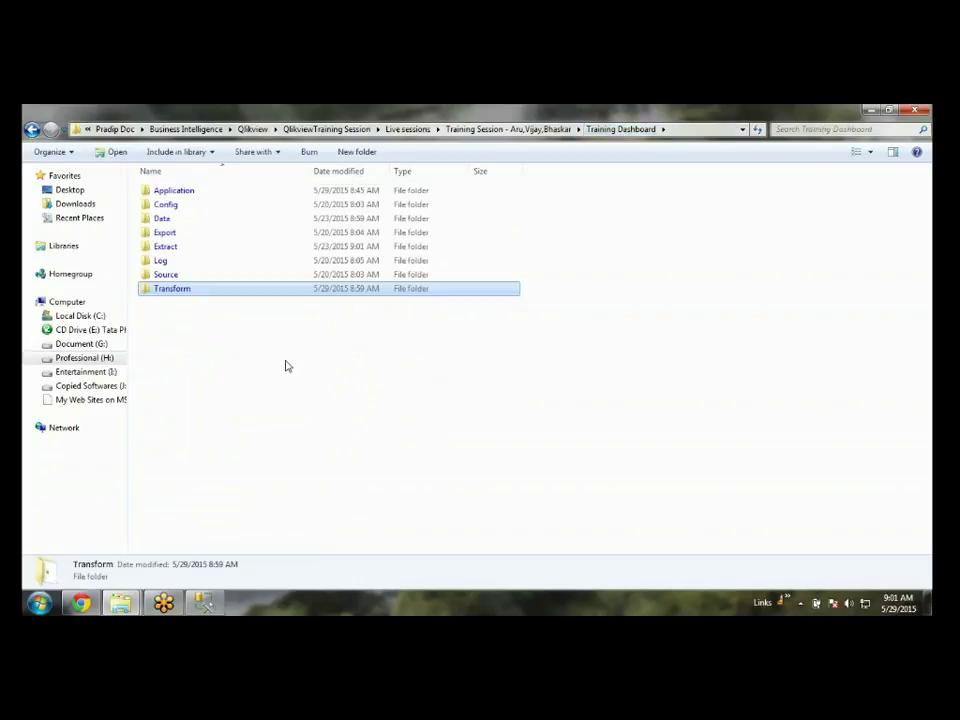
{"action": "left_click", "coordinate": [168, 248]}
{"action": "double_click", "coordinate": [168, 248]}
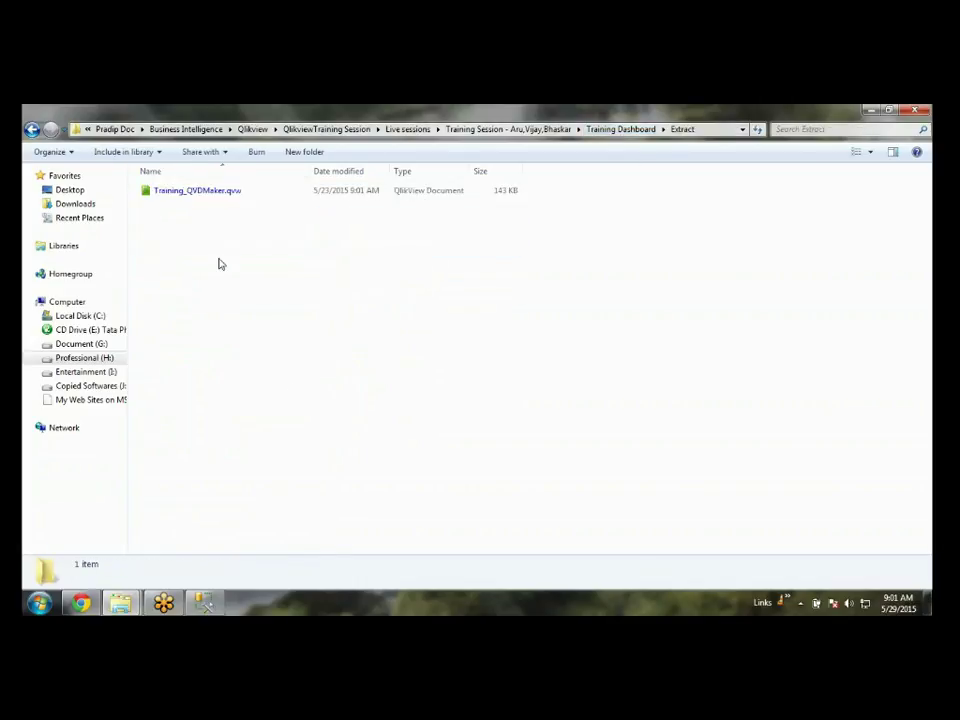
{"action": "left_click", "coordinate": [248, 199]}
{"action": "double_click", "coordinate": [248, 199]}
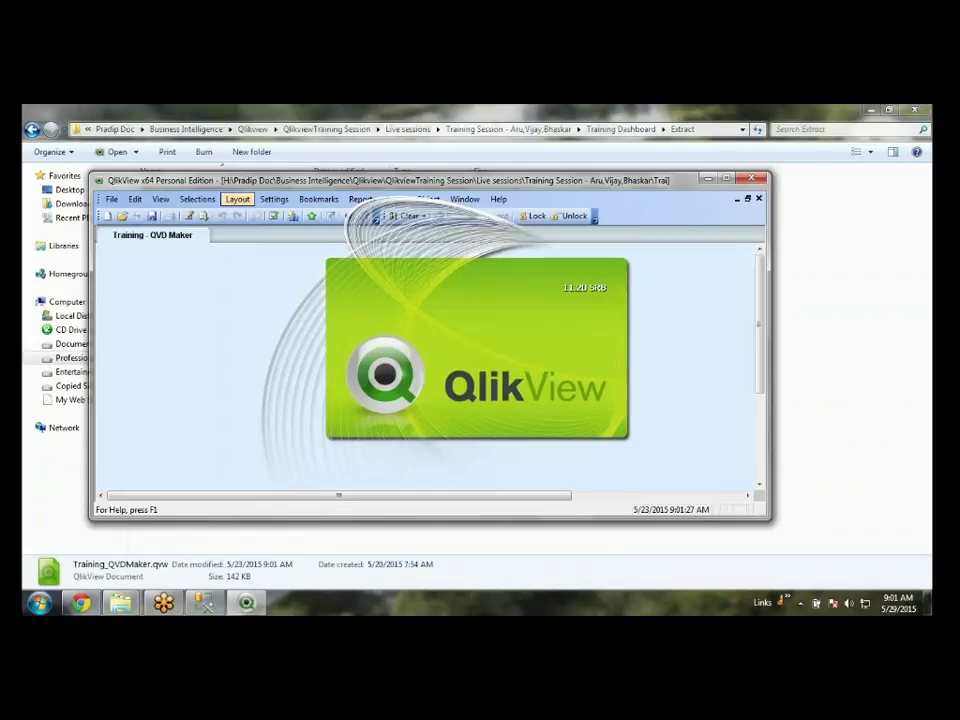
{"action": "left_click", "coordinate": [727, 179]}
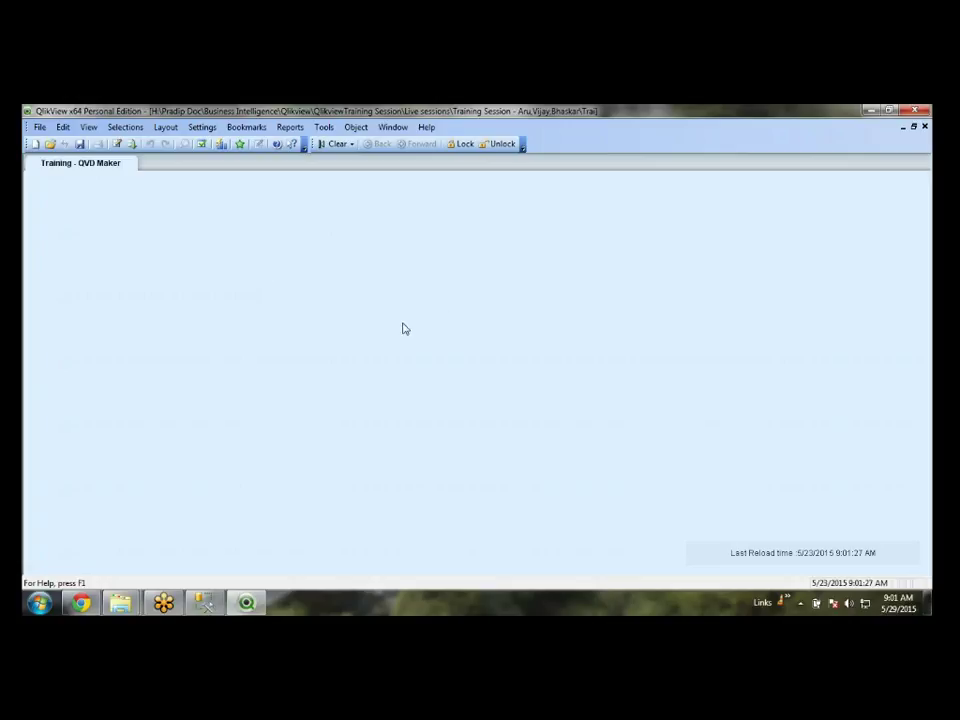
- Examine the QVD Maker load script's connection, QVDPath variable and each table's SELECT, STORE and DROP statements, and close the editor
{"action": "right_click", "coordinate": [170, 278]}
{"action": "left_click", "coordinate": [155, 267]}
{"action": "key", "text": "ctrl+e"}
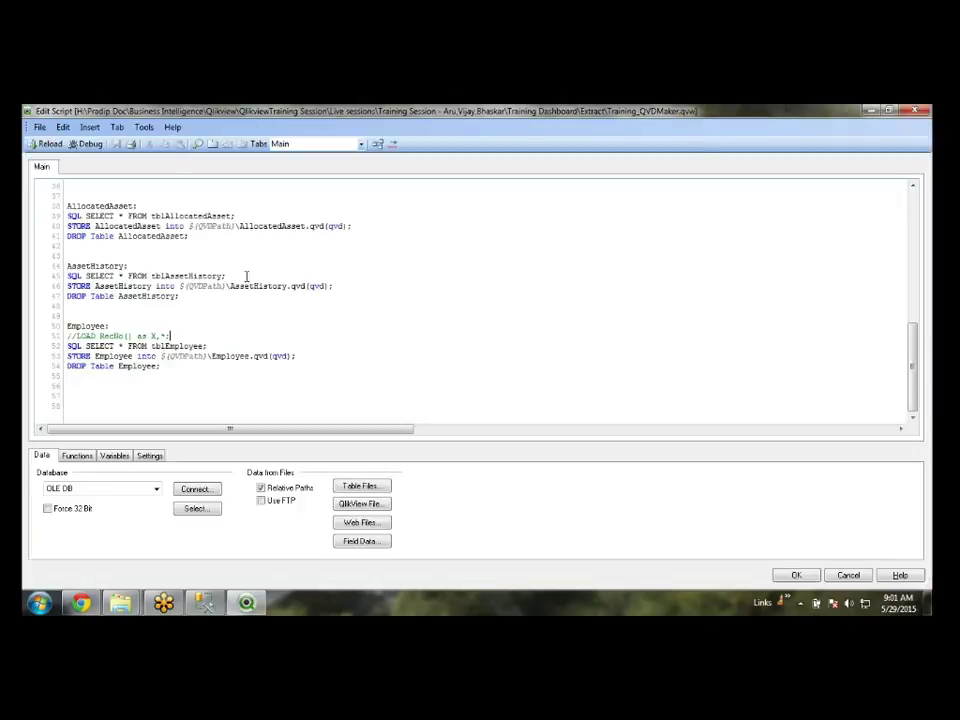
{"action": "scroll", "coordinate": [217, 278], "scroll_direction": "up", "scroll_amount": 10}
{"action": "scroll", "coordinate": [217, 278], "scroll_direction": "down", "scroll_amount": 4}
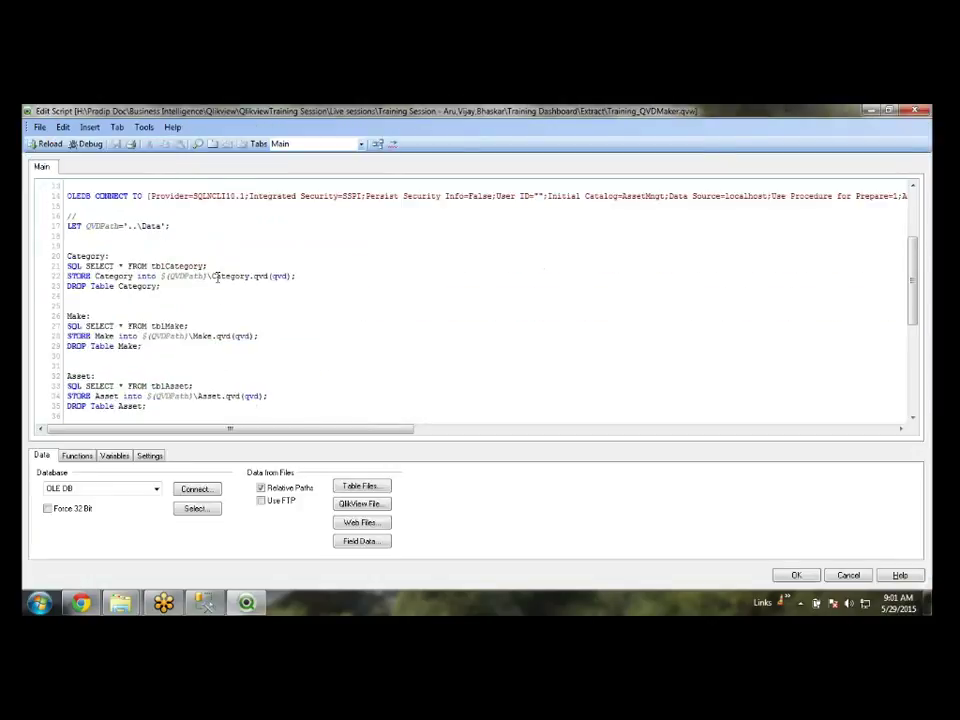
{"action": "left_click", "coordinate": [158, 242]}
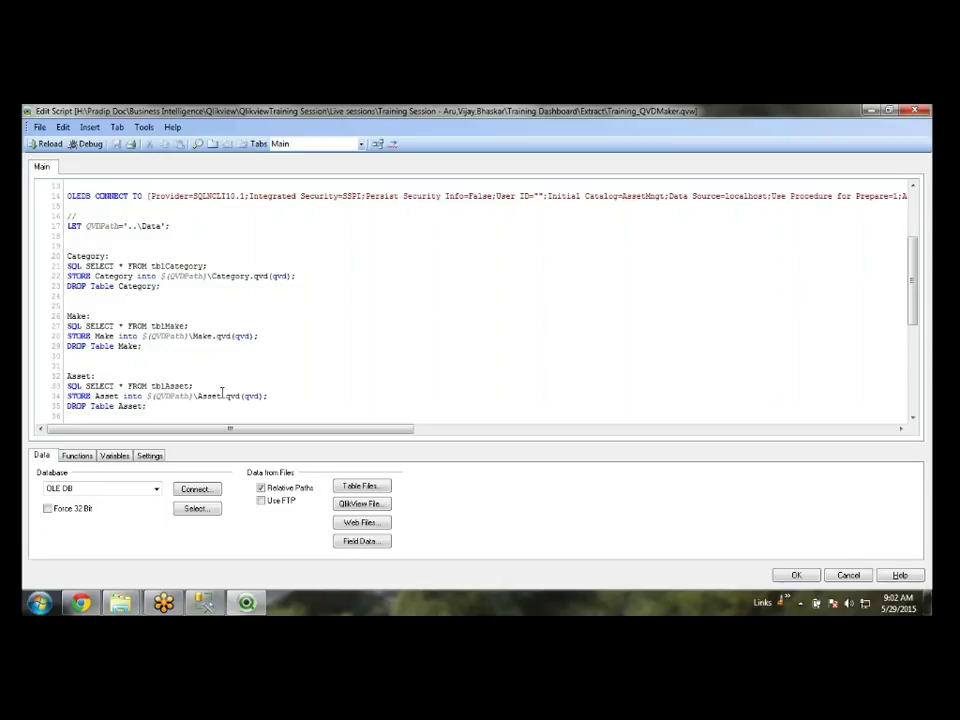
{"action": "left_click", "coordinate": [189, 295]}
{"action": "double_click", "coordinate": [91, 256]}
{"action": "left_click", "coordinate": [409, 243]}
{"action": "scroll", "coordinate": [410, 366], "scroll_direction": "down", "scroll_amount": 7}
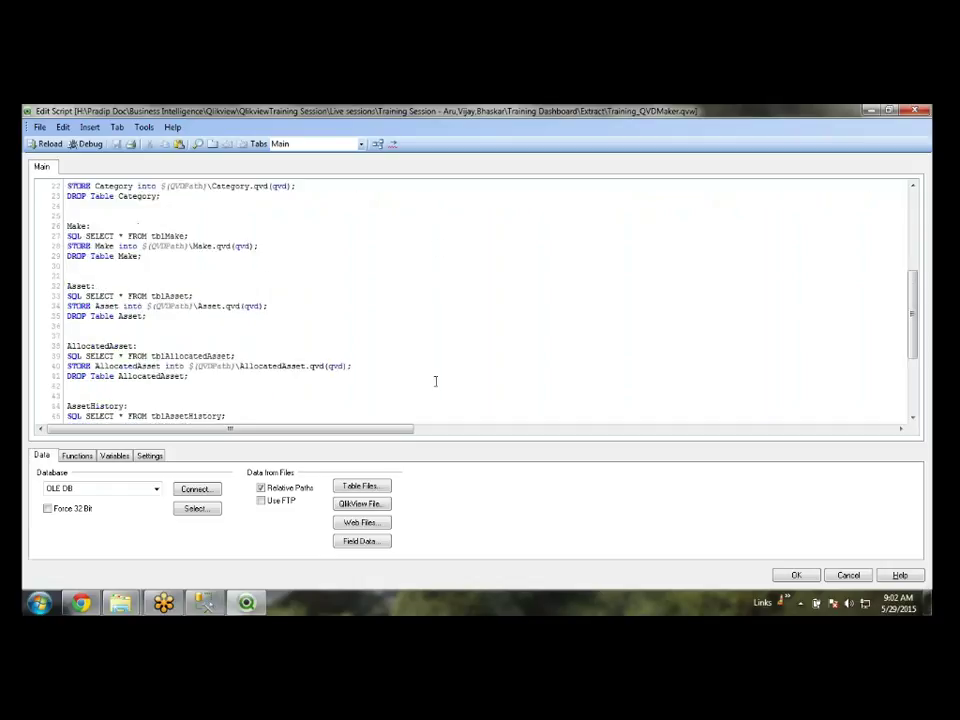
{"action": "left_click", "coordinate": [796, 575]}
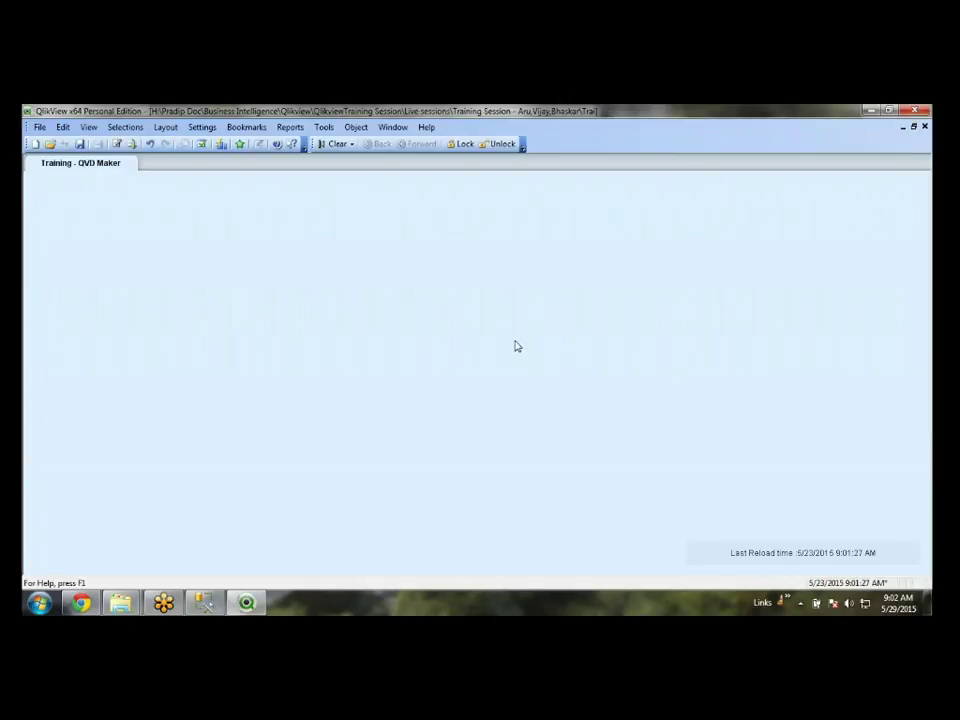
- View the document's existing variables in Document Properties and close the dialog without making changes
{"action": "key", "text": "ctrl+alt+d"}
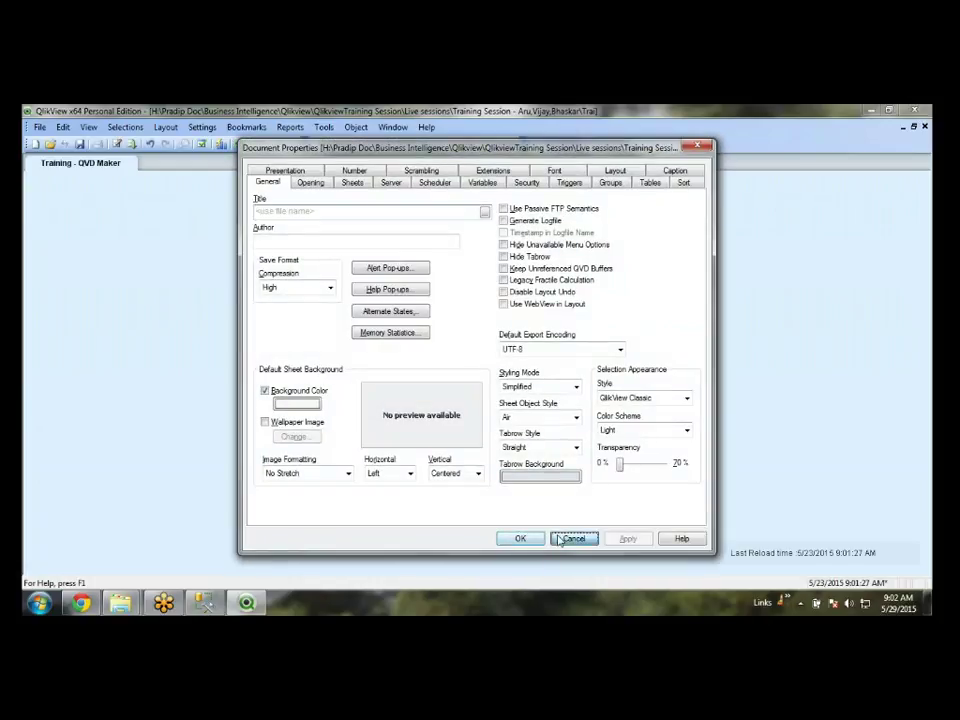
{"action": "left_click", "coordinate": [562, 539]}
{"action": "left_click", "coordinate": [202, 127]}
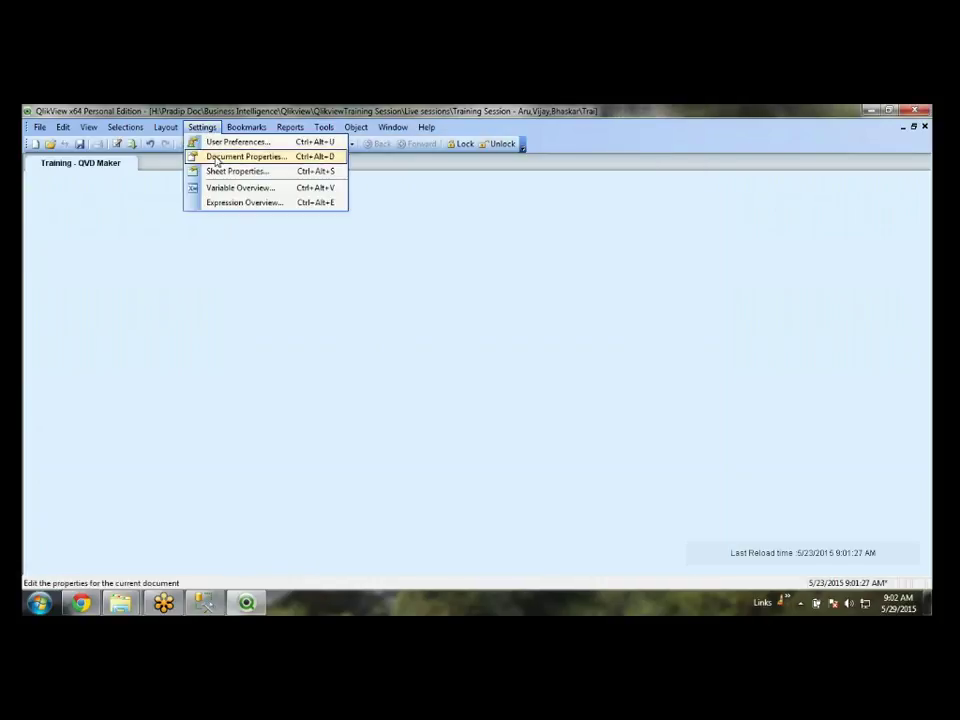
{"action": "left_click", "coordinate": [215, 157]}
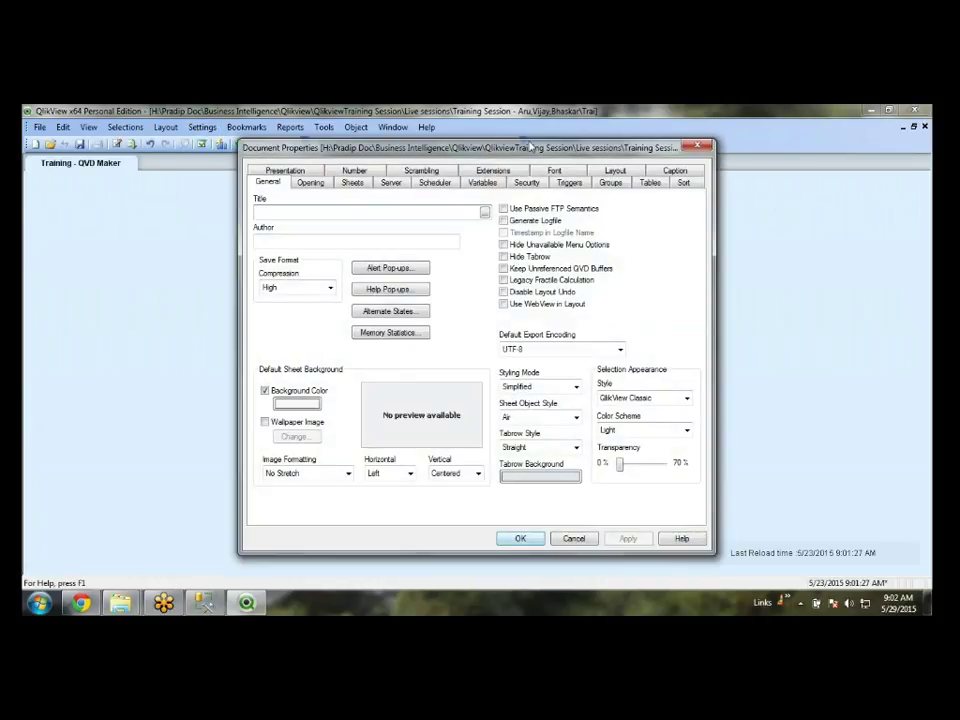
{"action": "left_click", "coordinate": [483, 182]}
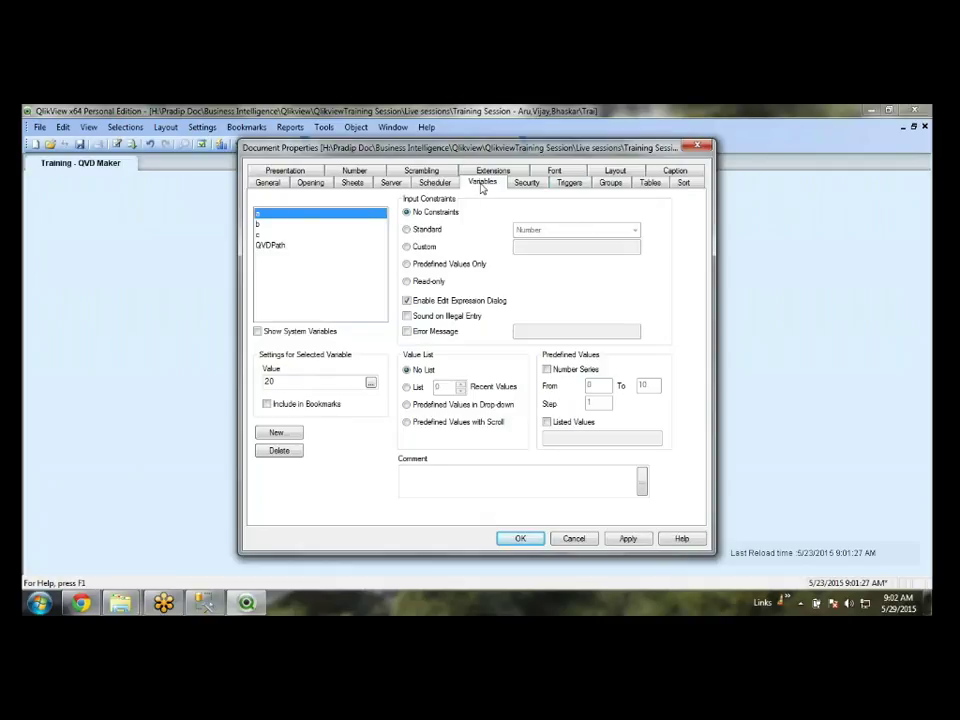
{"action": "left_click", "coordinate": [574, 539]}
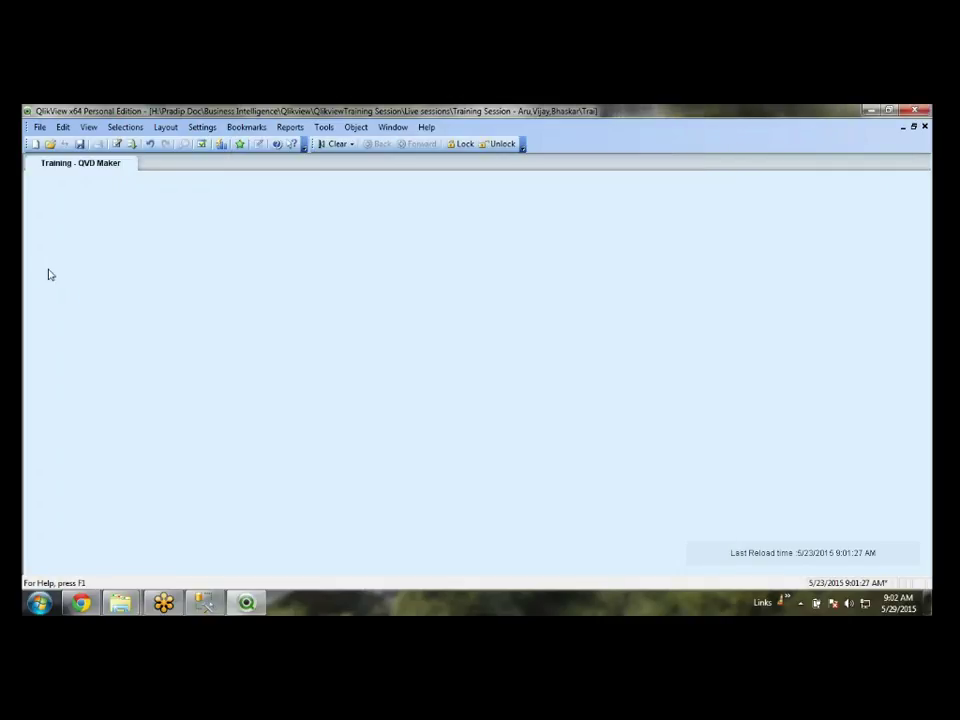
- Create a new document variable named _Category in Document Properties
{"action": "left_click", "coordinate": [202, 127]}
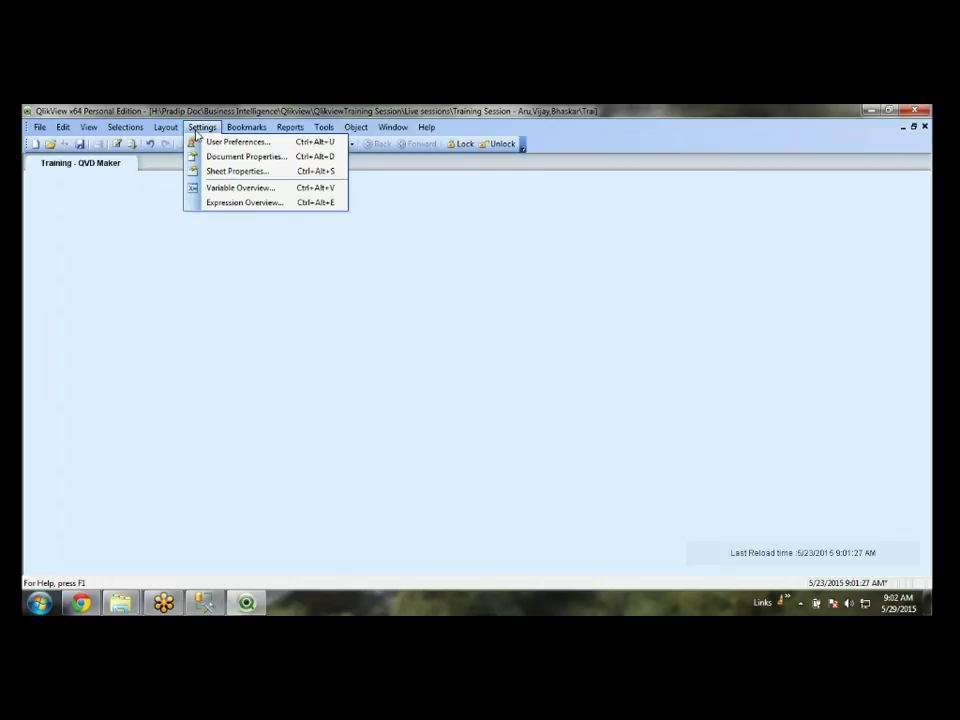
{"action": "left_click", "coordinate": [232, 157]}
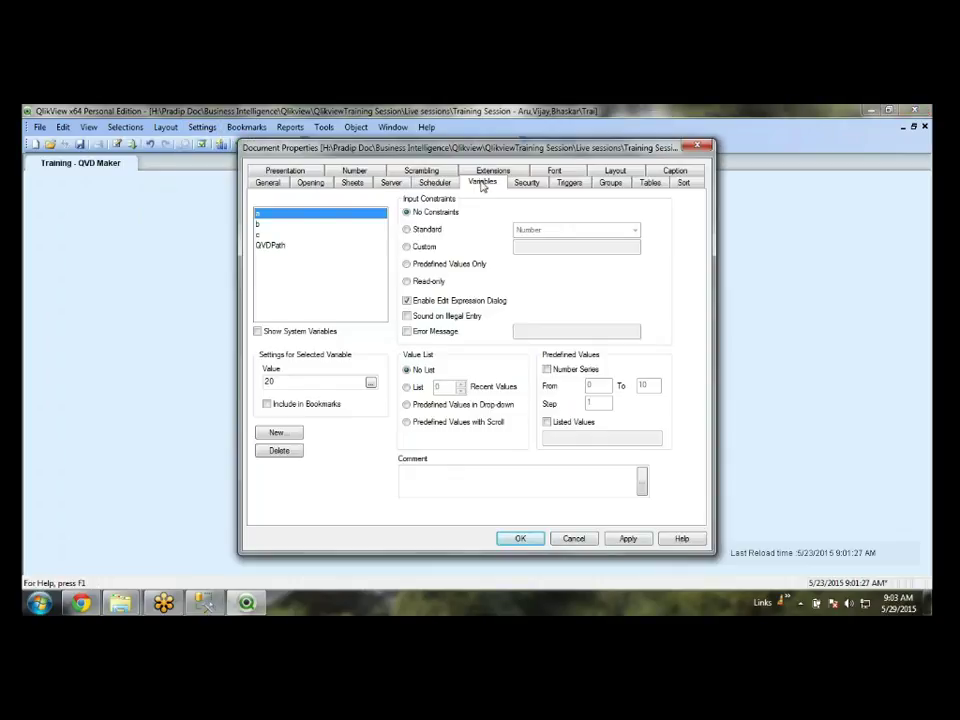
{"action": "left_click", "coordinate": [276, 432]}
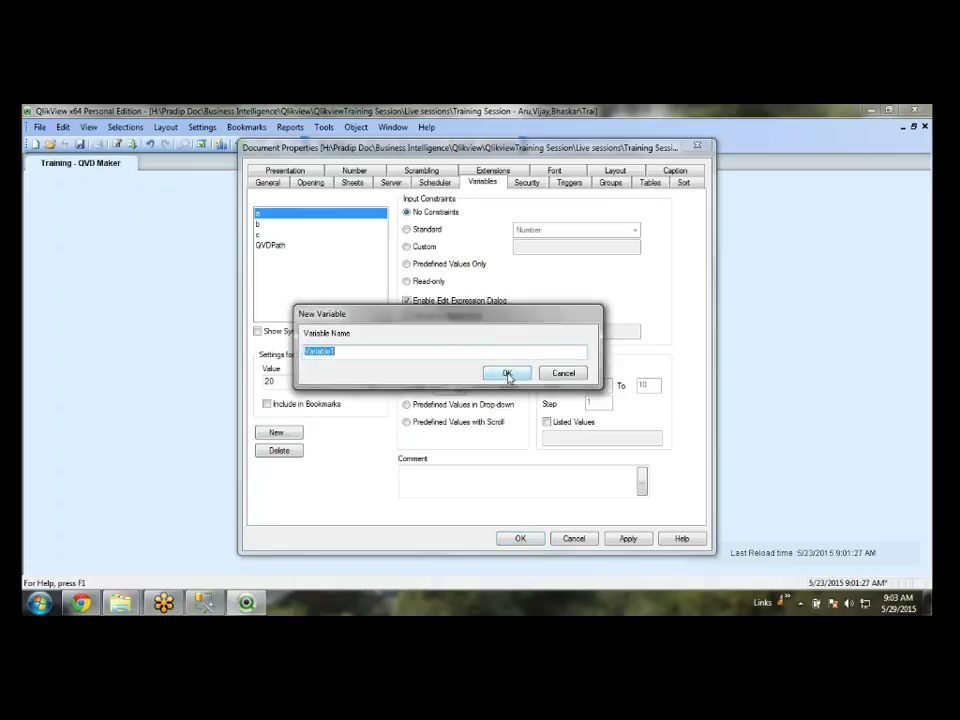
{"action": "key", "text": "BackSpace"}
{"action": "key", "text": "BackSpace"}
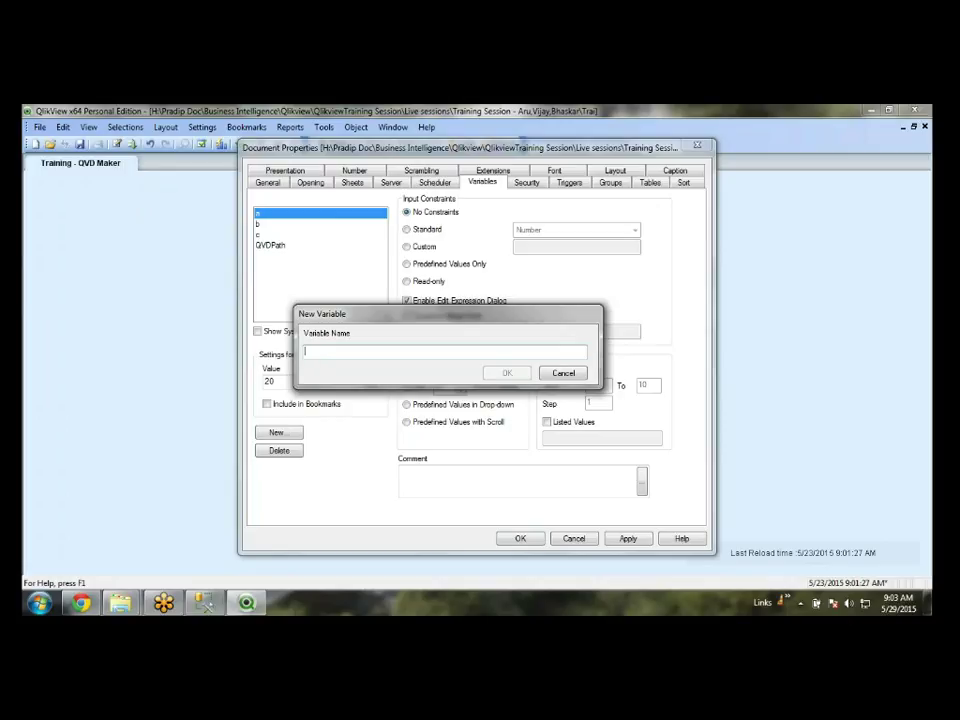
{"action": "type", "text": "_"}
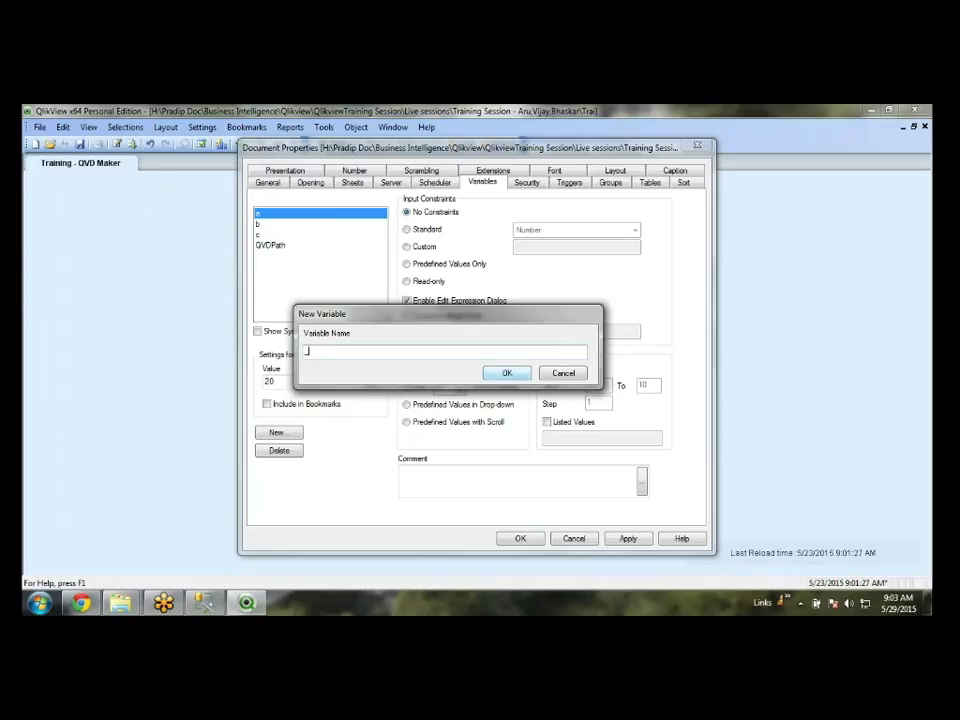
{"action": "type", "text": "Category"}
{"action": "left_click", "coordinate": [508, 373]}
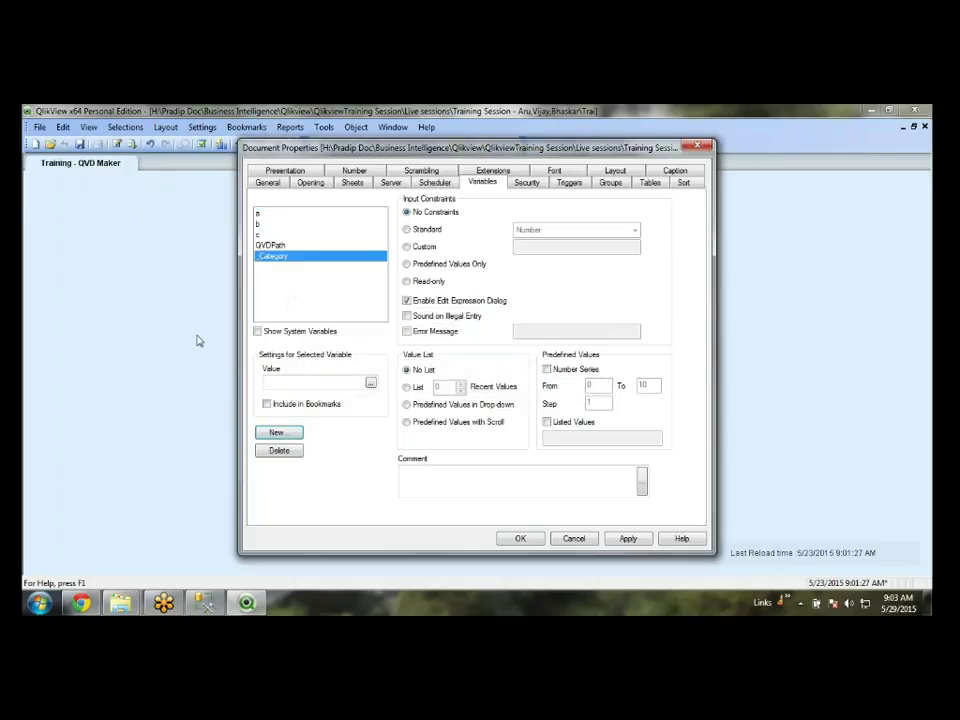
- Set the _Category variable's value to YES, view it in the expression editor, and accept the document properties
{"action": "type", "text": "YES"}
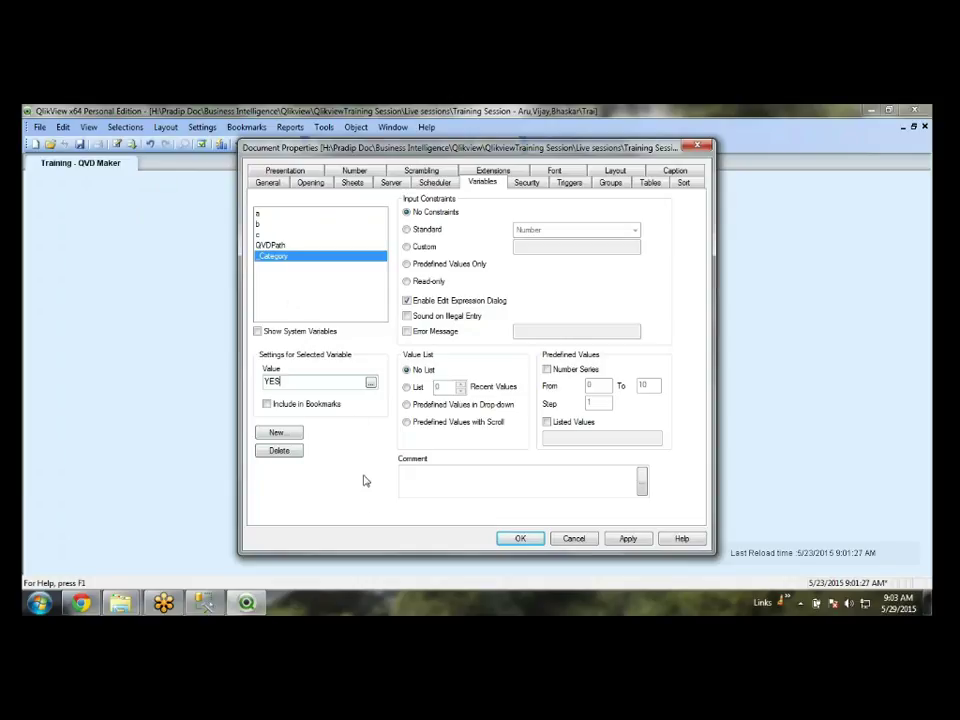
{"action": "left_click", "coordinate": [371, 383]}
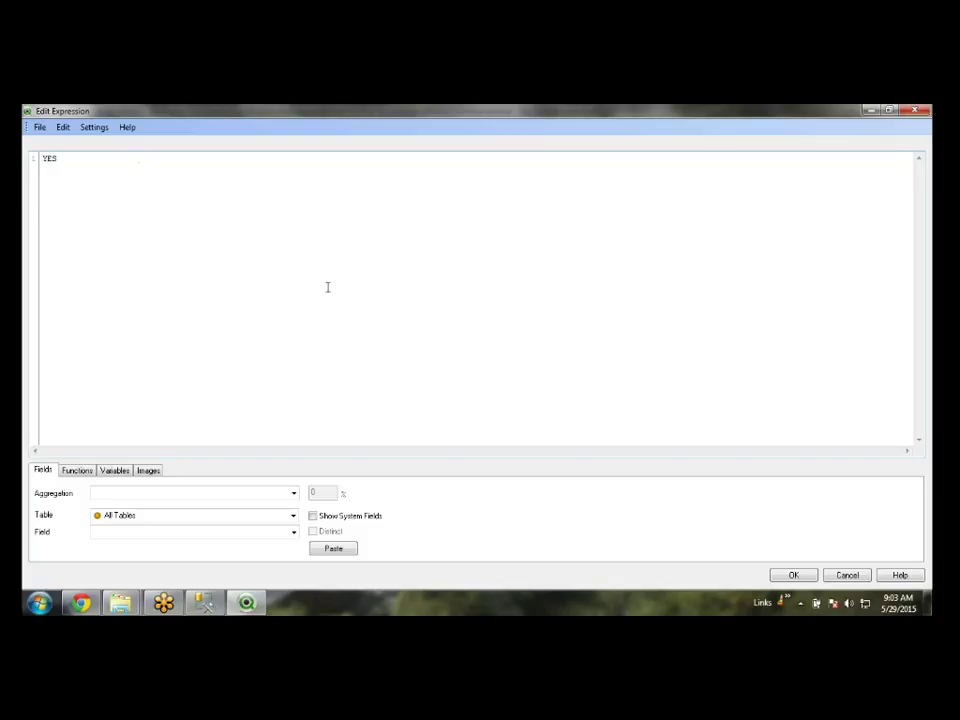
{"action": "left_click", "coordinate": [789, 576]}
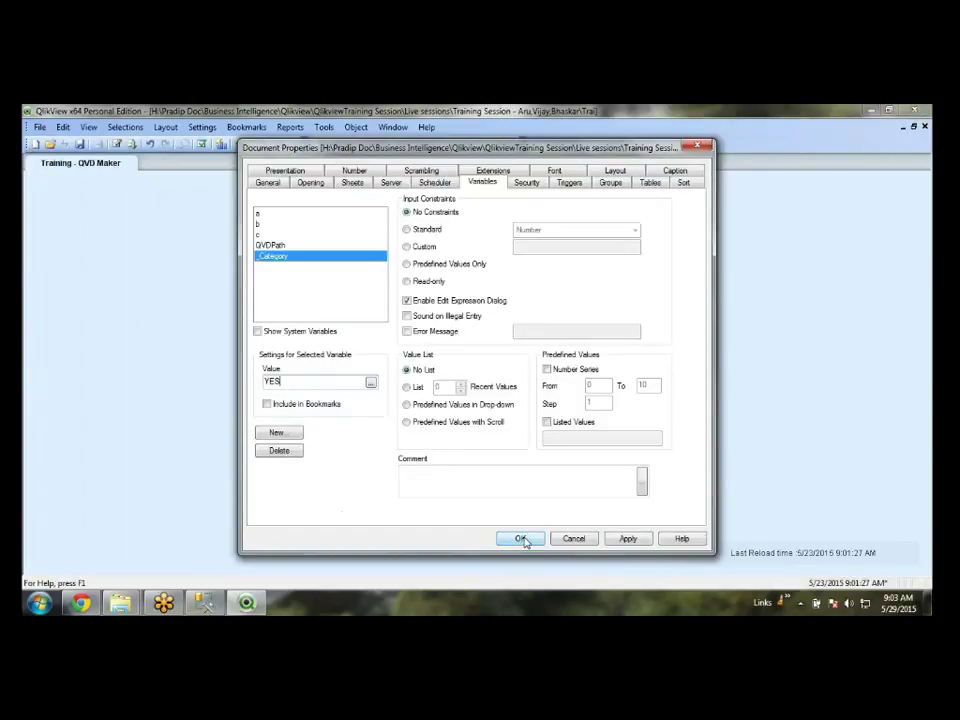
{"action": "left_click", "coordinate": [520, 539]}
- Check the Make table label in the load script and add a document variable named _Make with the value YES
{"action": "key", "text": "ctrl+e"}
{"action": "double_click", "coordinate": [76, 256]}
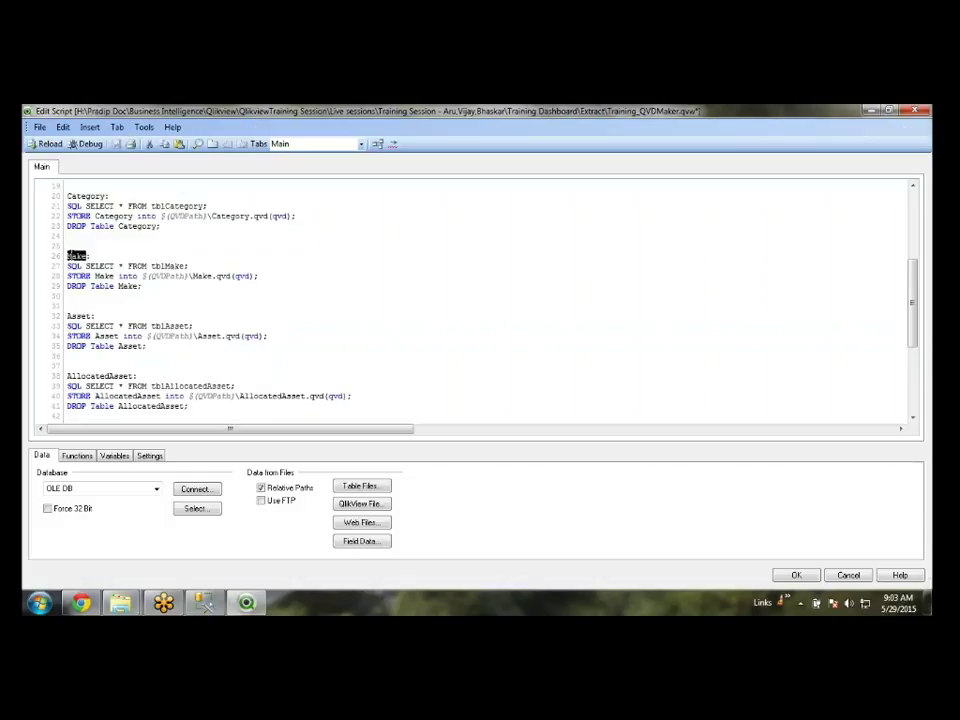
{"action": "left_click", "coordinate": [848, 576]}
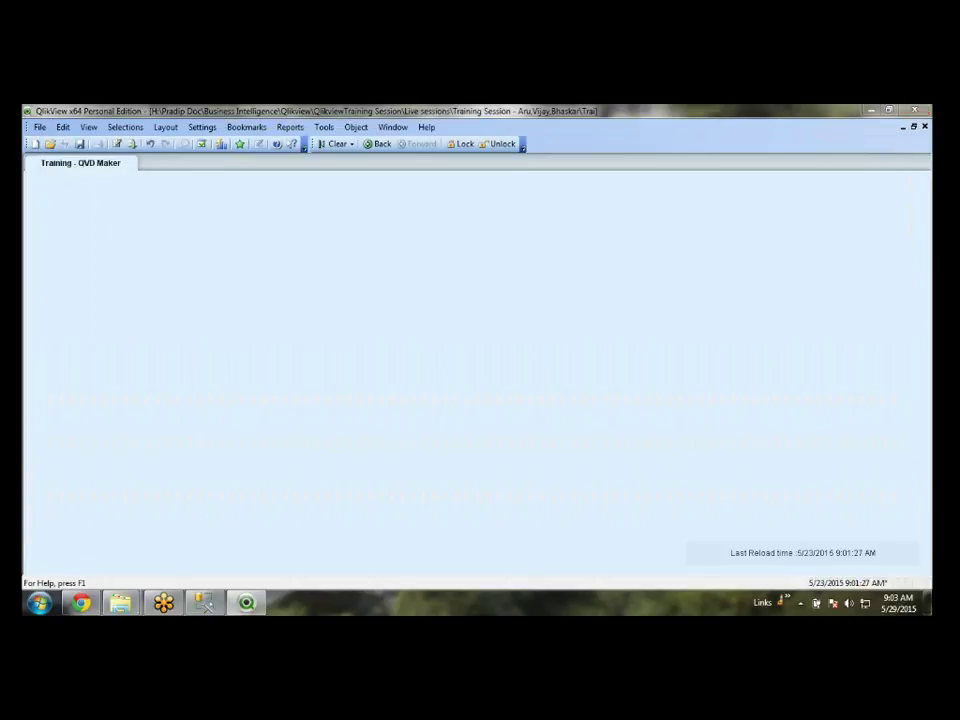
{"action": "key", "text": "ctrl+alt+d"}
{"action": "left_click", "coordinate": [296, 433]}
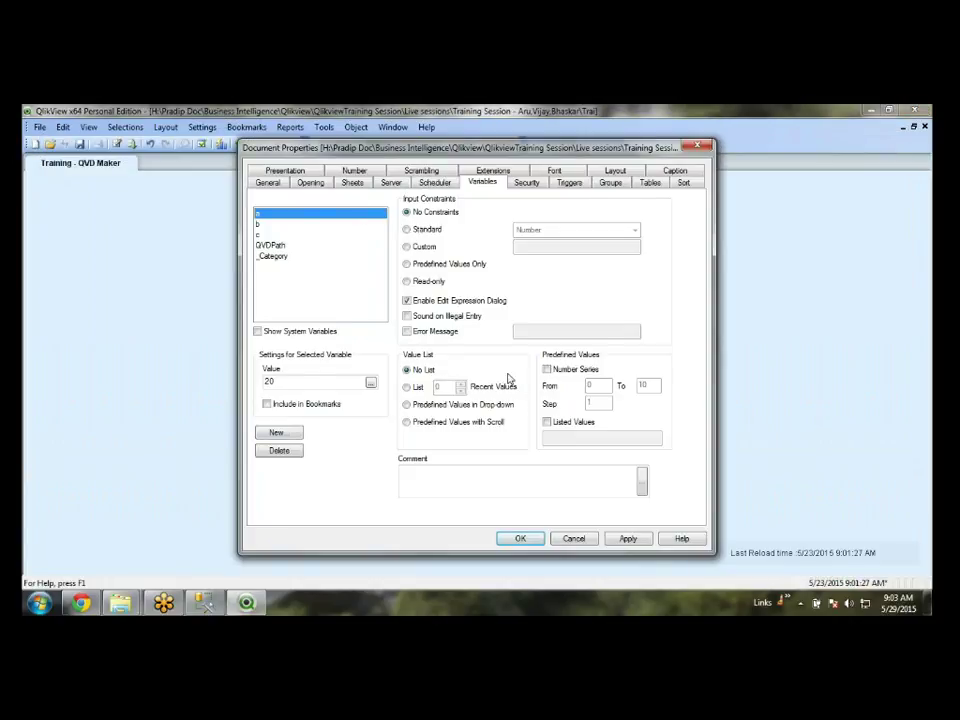
{"action": "type", "text": "_Make"}
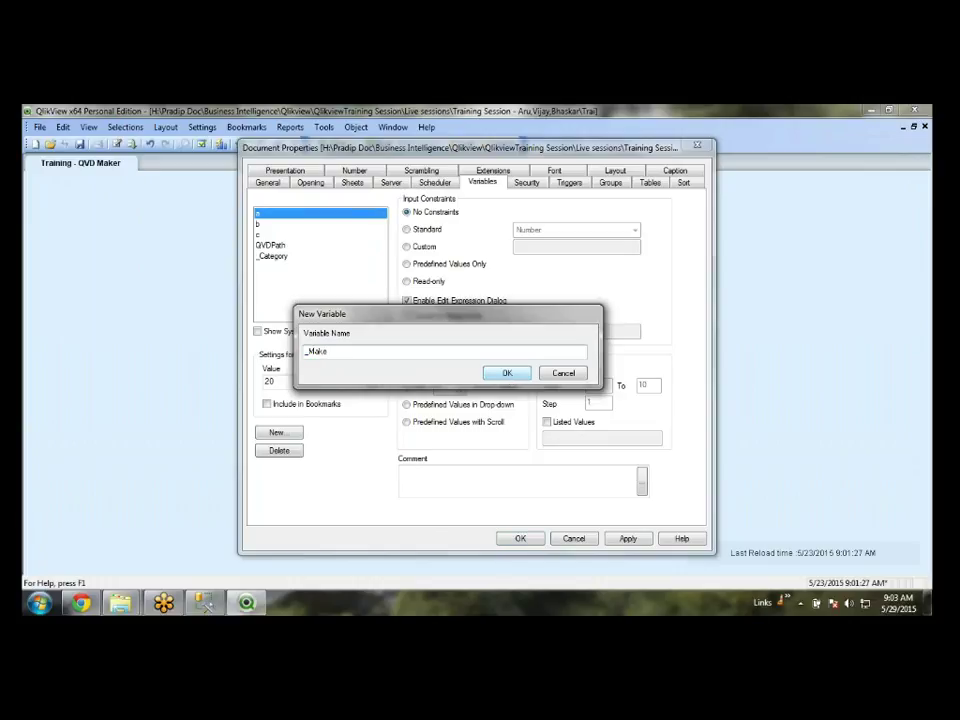
{"action": "key", "text": "Return"}
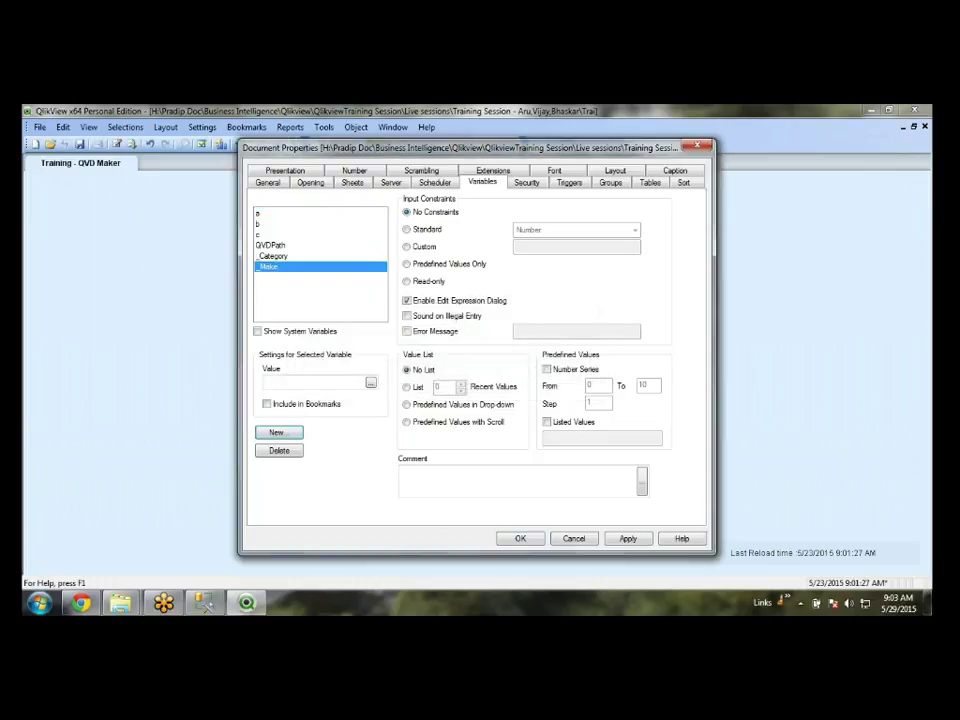
{"action": "left_click", "coordinate": [348, 386]}
{"action": "type", "text": "YES"}
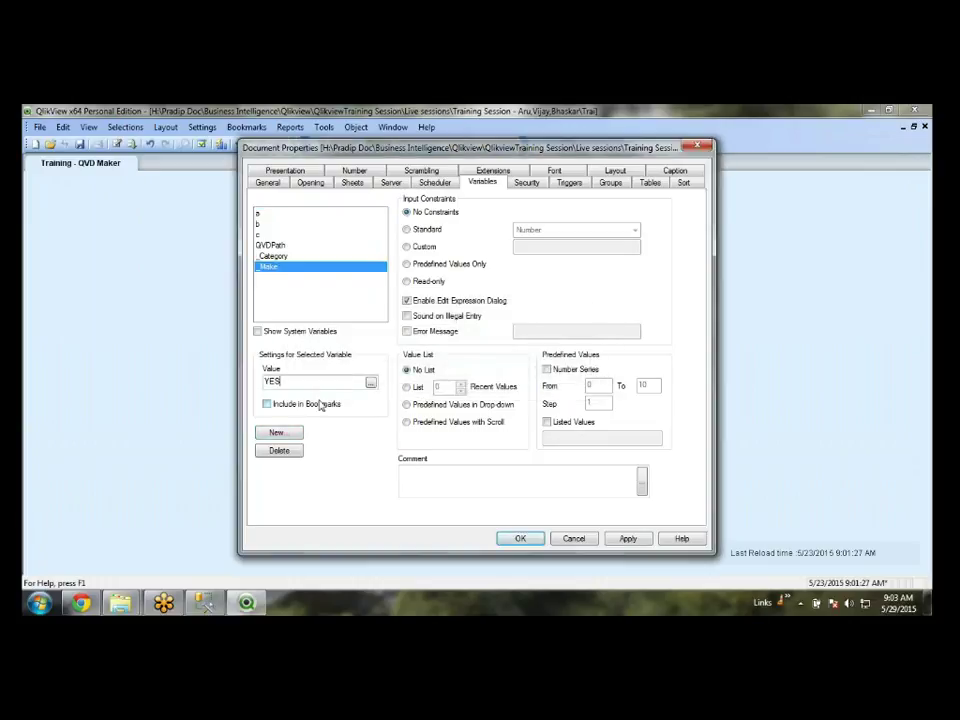
{"action": "key", "text": "Return"}
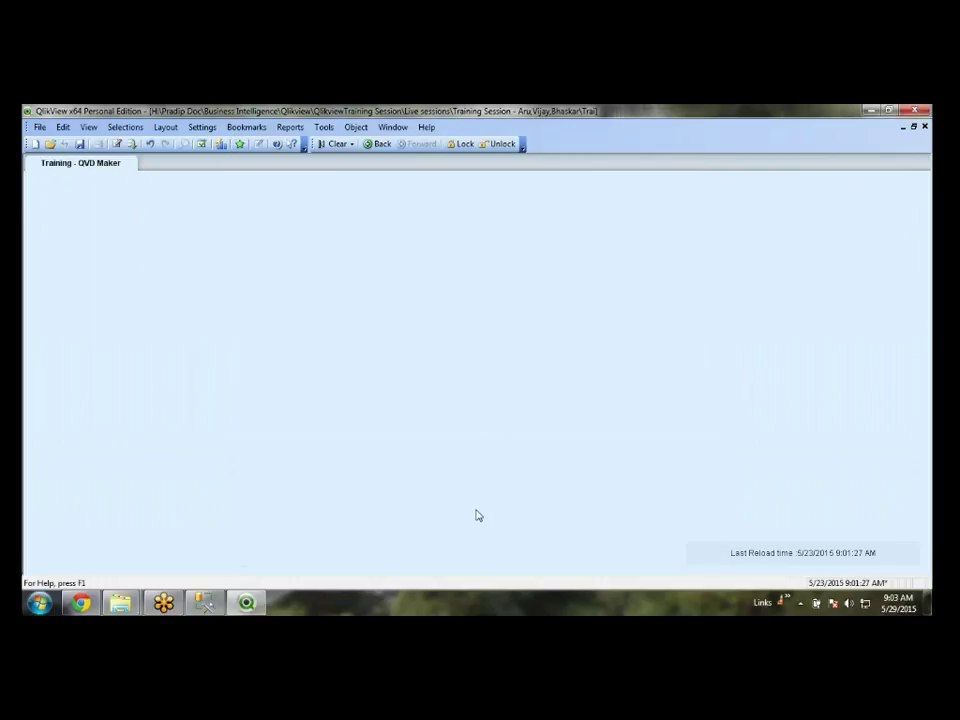
- Check the Asset table label in the load script and add a document variable named _Asset with the value YES
{"action": "key", "text": "ctrl+e"}
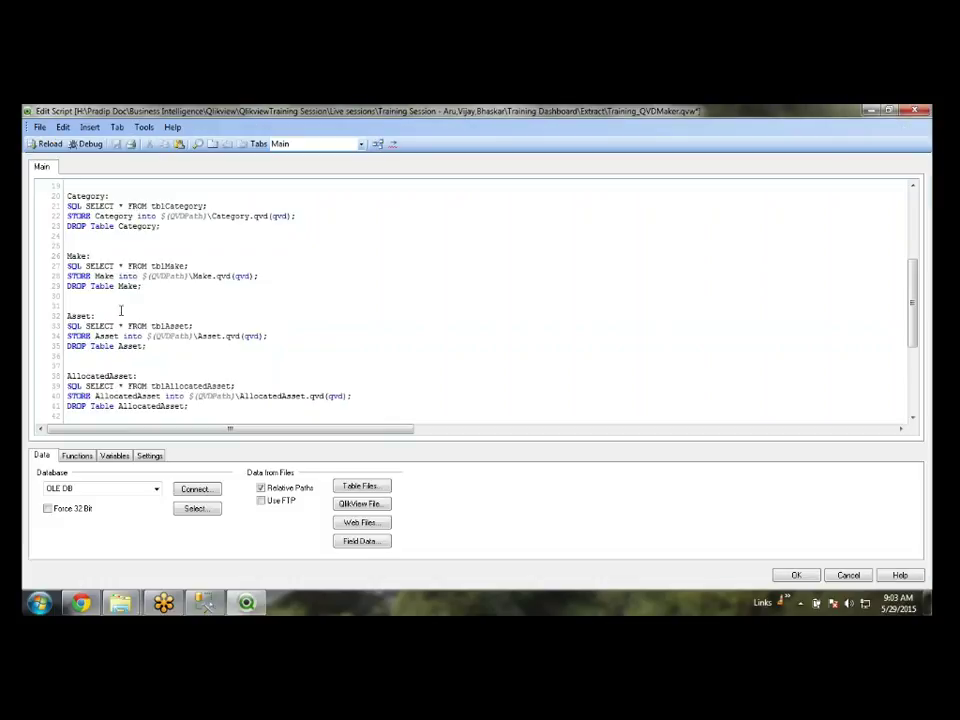
{"action": "double_click", "coordinate": [78, 315]}
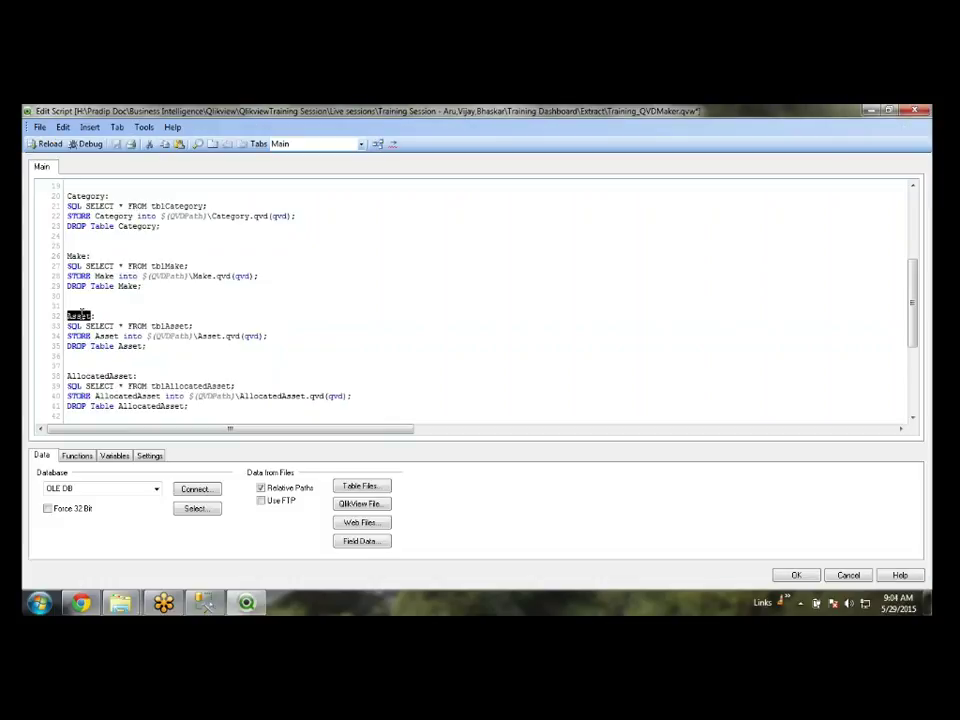
{"action": "left_click", "coordinate": [846, 575]}
{"action": "key", "text": "ctrl+alt+d"}
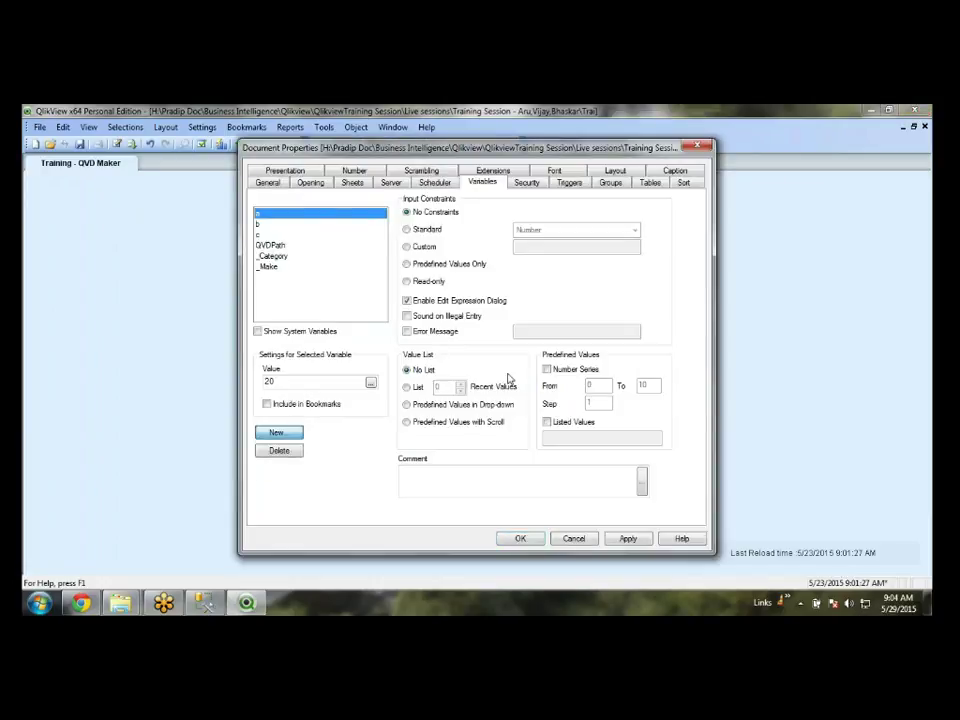
{"action": "left_click", "coordinate": [287, 432]}
{"action": "type", "text": "_Asset"}
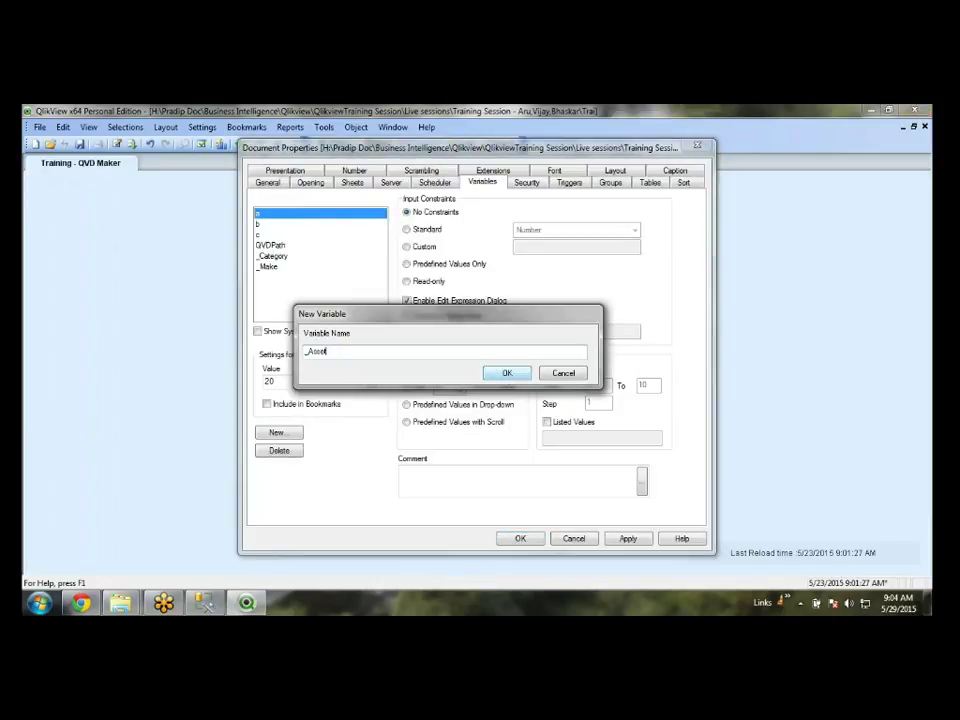
{"action": "key", "text": "Return"}
{"action": "left_click", "coordinate": [312, 383]}
{"action": "type", "text": "YES"}
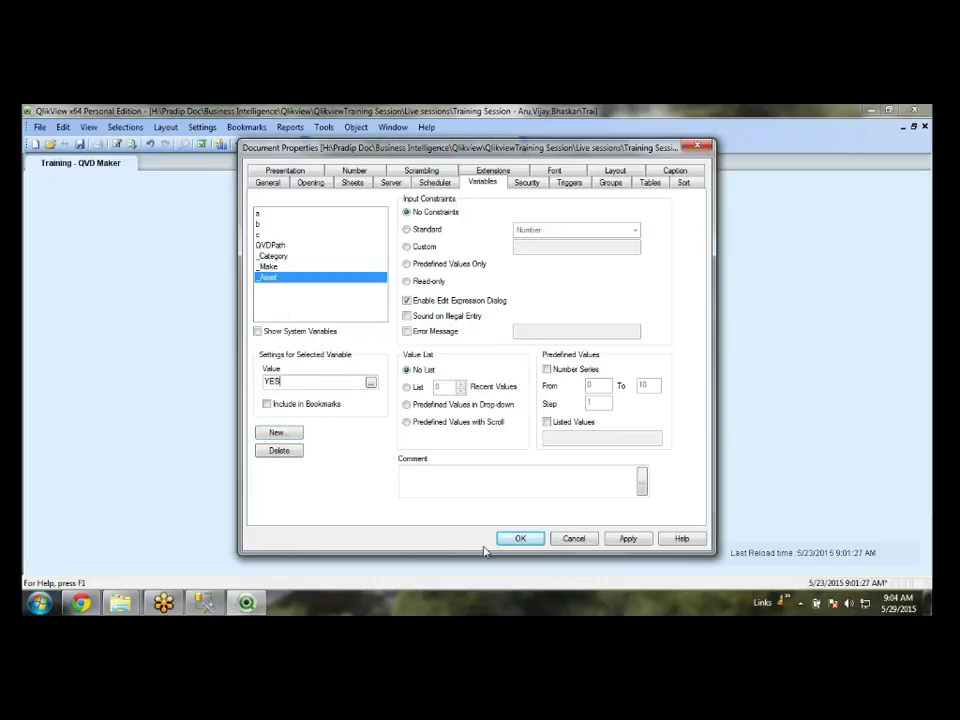
{"action": "left_click", "coordinate": [515, 538]}
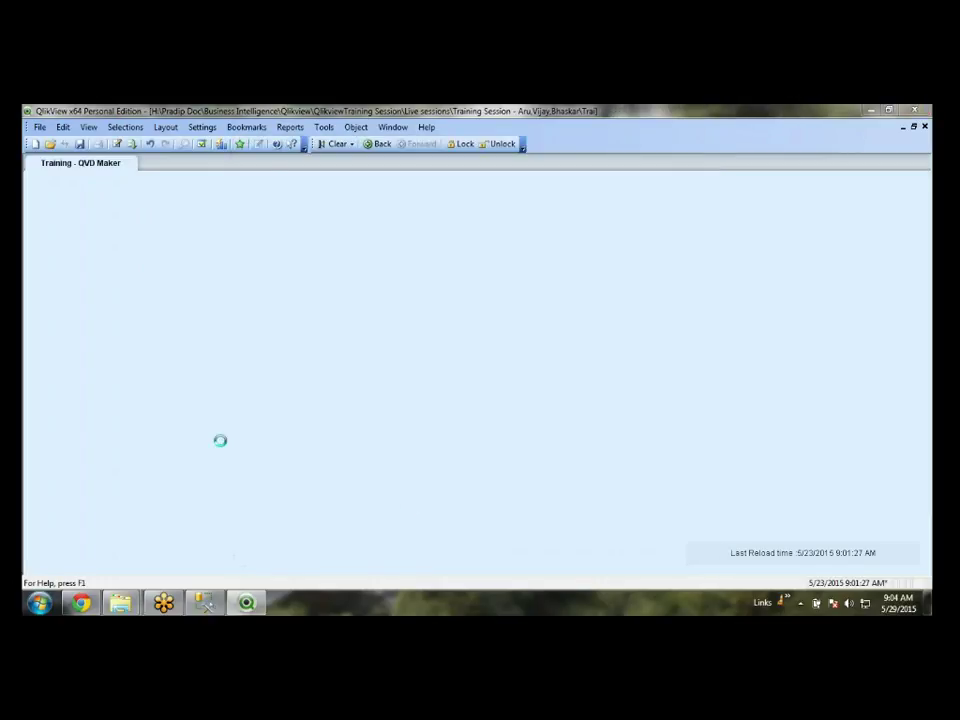
- Copy the AllocatedAsset table label from the load script and use it to create a document variable named _AllocatedAsset
{"action": "key", "text": "ctrl+e"}
{"action": "double_click", "coordinate": [118, 376]}
{"action": "key", "text": "ctrl+c"}
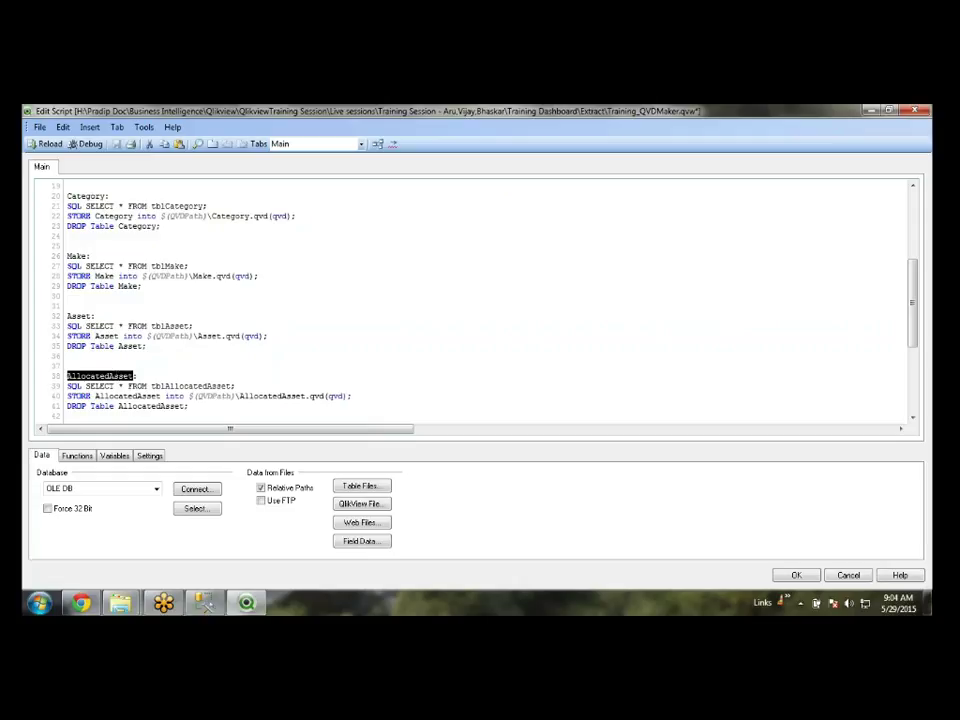
{"action": "left_click", "coordinate": [848, 575]}
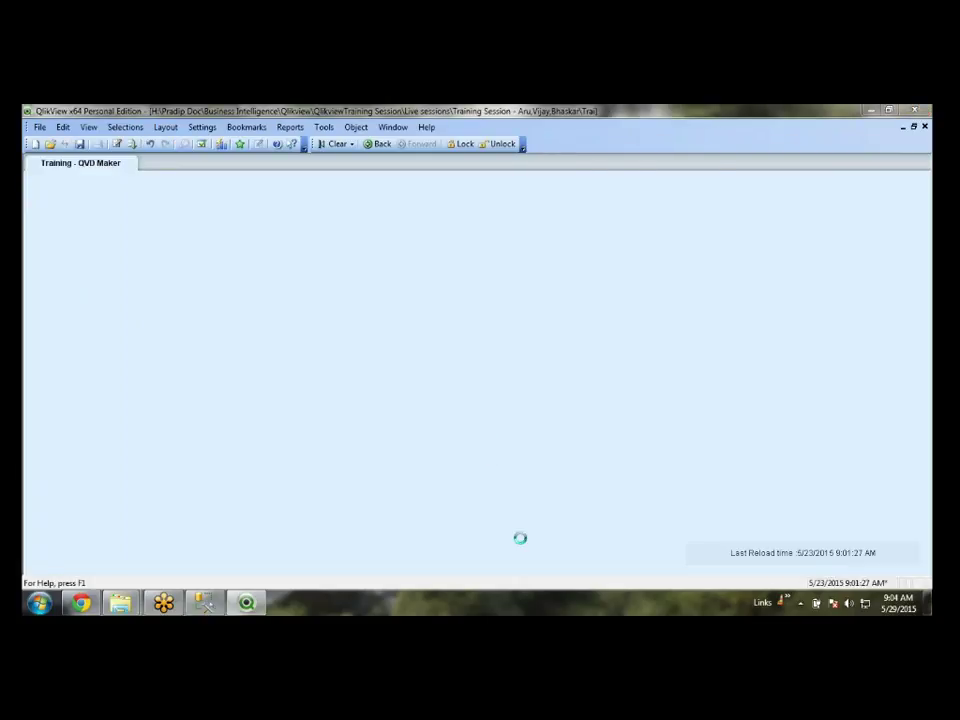
{"action": "key", "text": "ctrl+alt+d"}
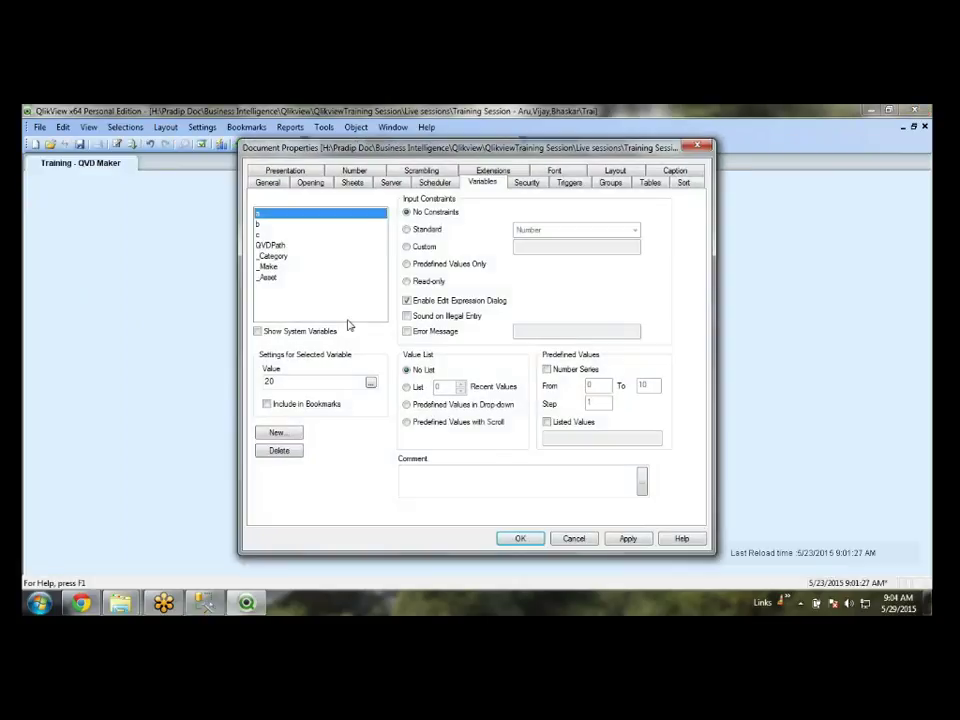
{"action": "left_click", "coordinate": [287, 438]}
{"action": "type", "text": "_"}
{"action": "key", "text": "ctrl+v"}
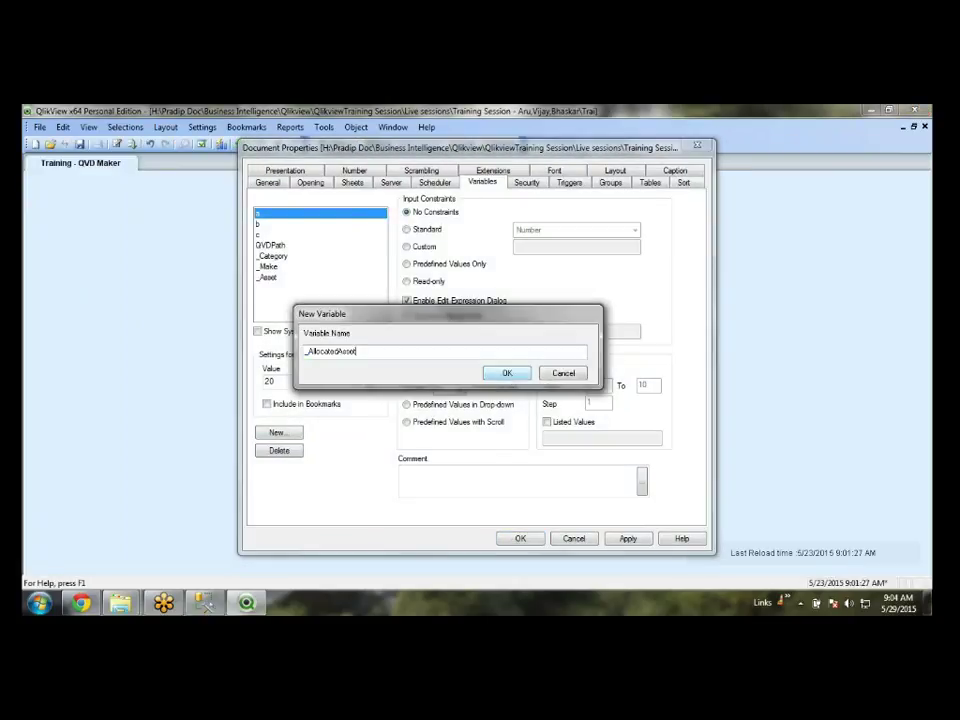
{"action": "left_click", "coordinate": [512, 373]}
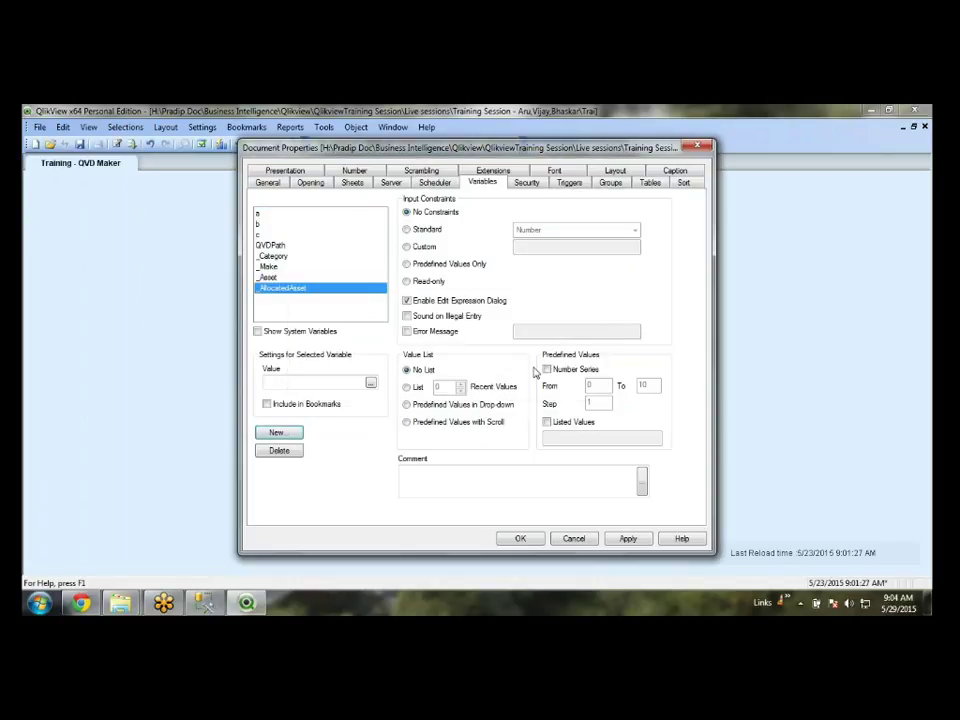
- Set the _AllocatedAsset variable's value to YES and accept the document properties
{"action": "left_click", "coordinate": [268, 277]}
{"action": "left_click", "coordinate": [282, 288]}
{"action": "left_click", "coordinate": [297, 383]}
{"action": "type", "text": "YES"}
{"action": "left_click", "coordinate": [520, 539]}
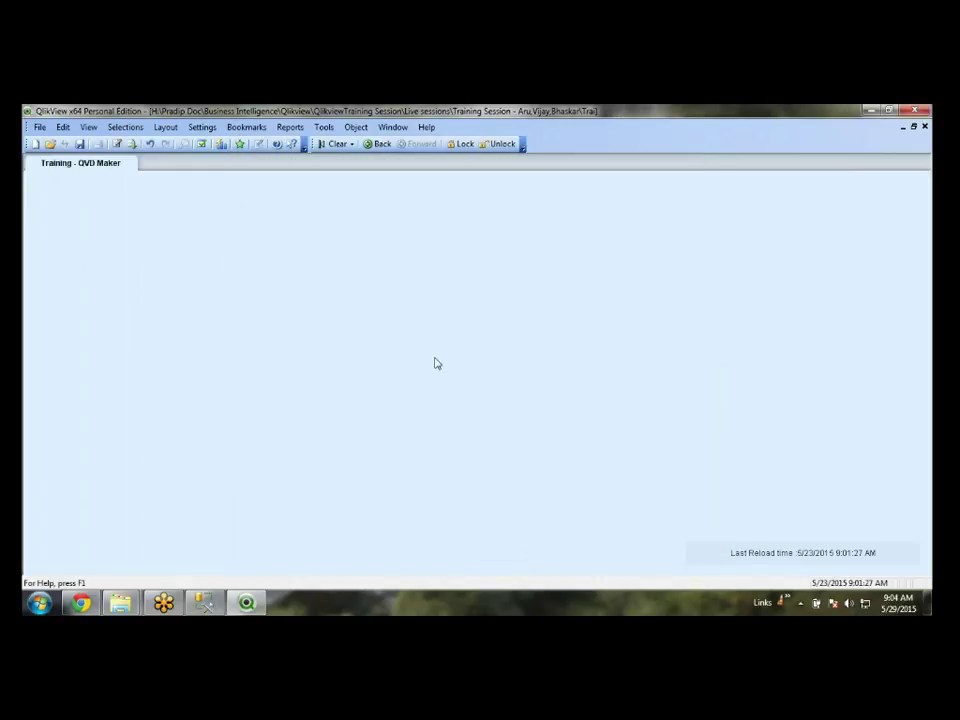
- Open the load script and begin an IF $() condition on its own line above the Category table
{"action": "key", "text": "ctrl+e"}
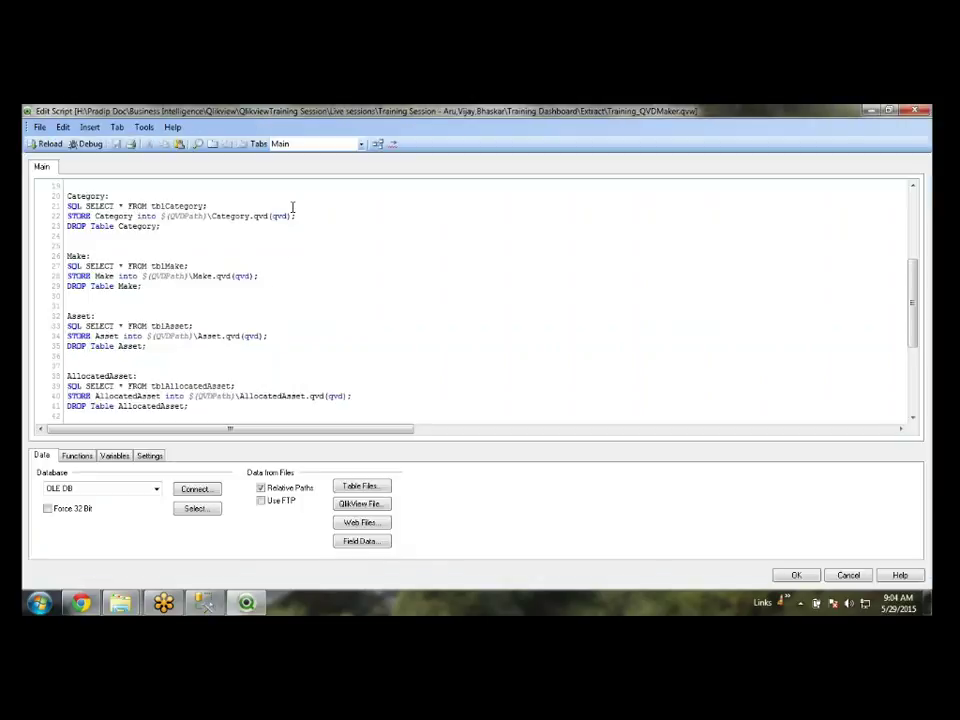
{"action": "scroll", "coordinate": [241, 251], "scroll_direction": "up", "scroll_amount": 3}
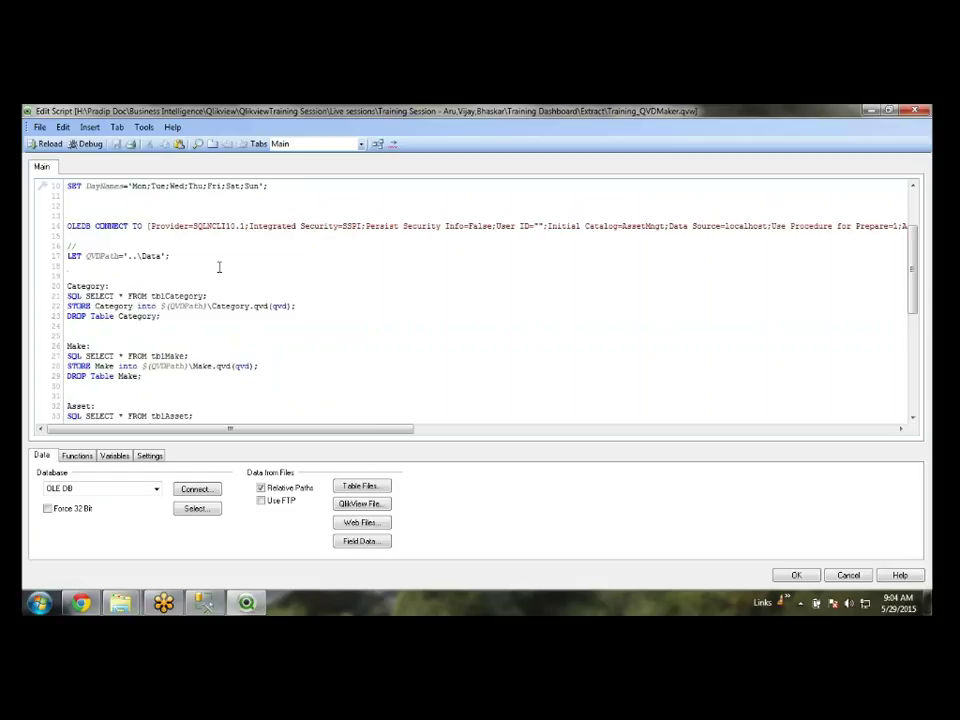
{"action": "key", "text": "Return"}
{"action": "key", "text": "Down"}
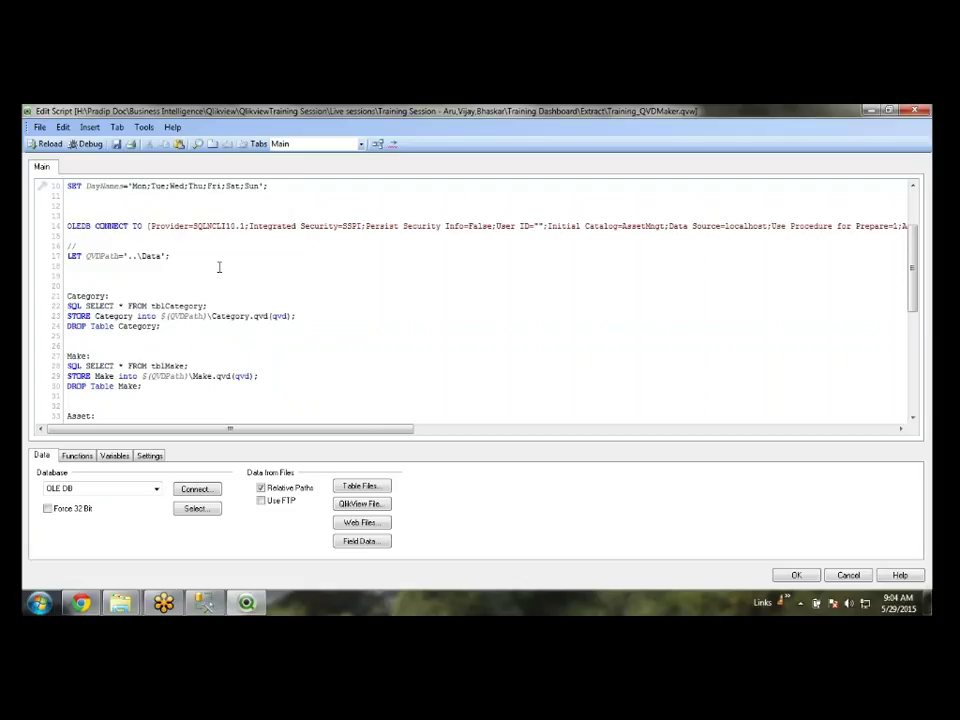
{"action": "type", "text": "i"}
{"action": "key", "text": "Return"}
{"action": "type", "text": "_Cat"}
{"action": "key", "text": "BackSpace"}
{"action": "key", "text": "BackSpace"}
{"action": "key", "text": "BackSpace"}
{"action": "key", "text": "BackSpace"}
{"action": "type", "text": "()"}
- Insert the _Category variable into the IF condition and compare it with 'YES'
{"action": "left_click", "coordinate": [114, 455]}
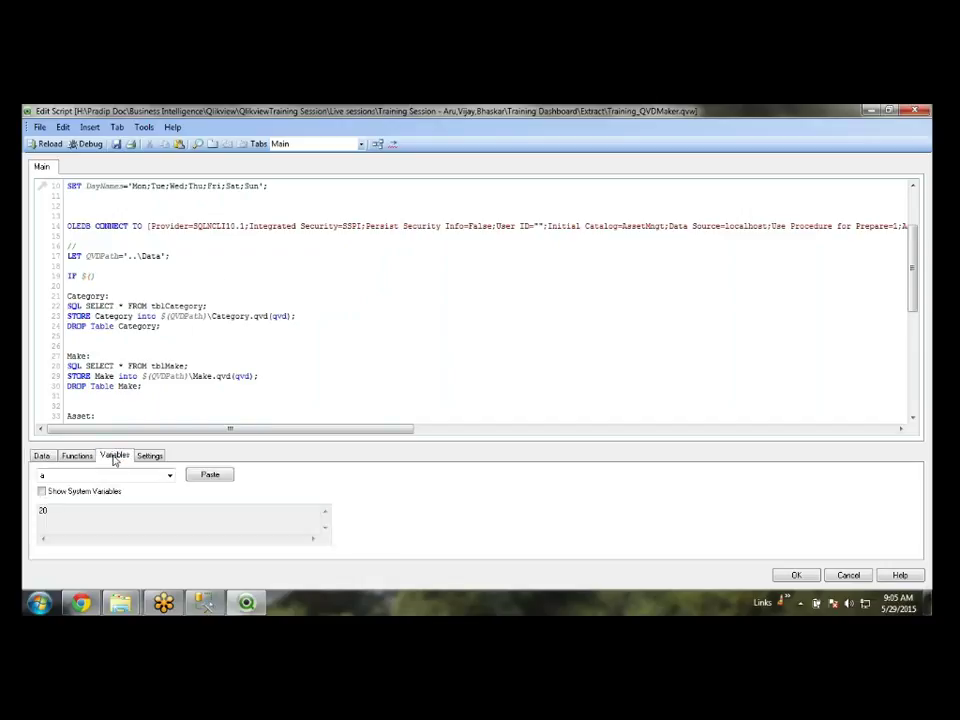
{"action": "left_click", "coordinate": [107, 476]}
{"action": "left_click", "coordinate": [77, 511]}
{"action": "left_click", "coordinate": [209, 476]}
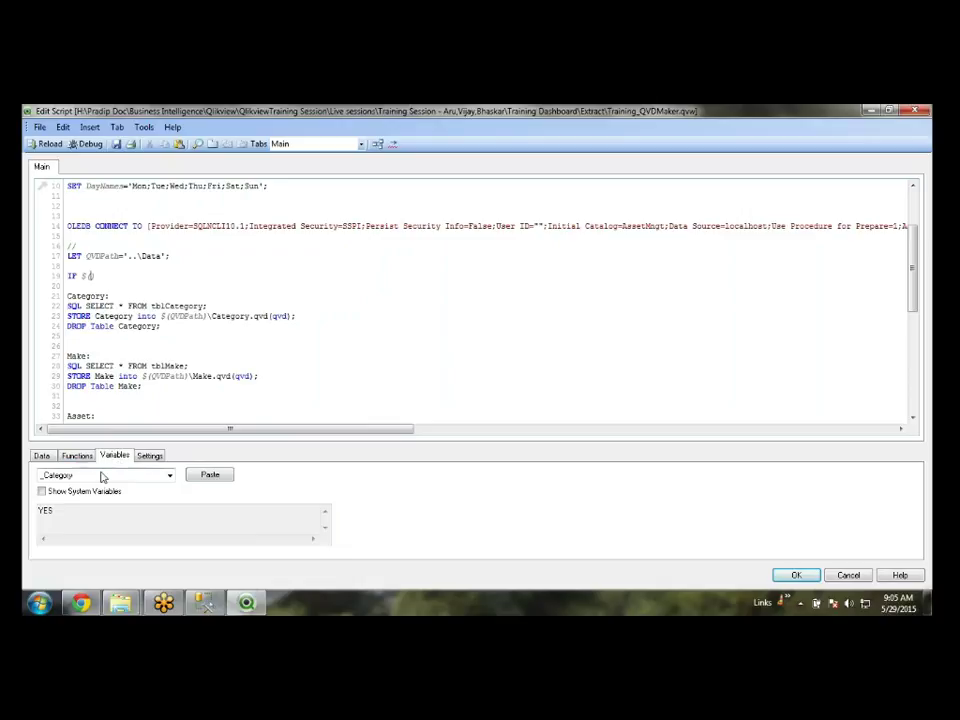
{"action": "left_click", "coordinate": [208, 474]}
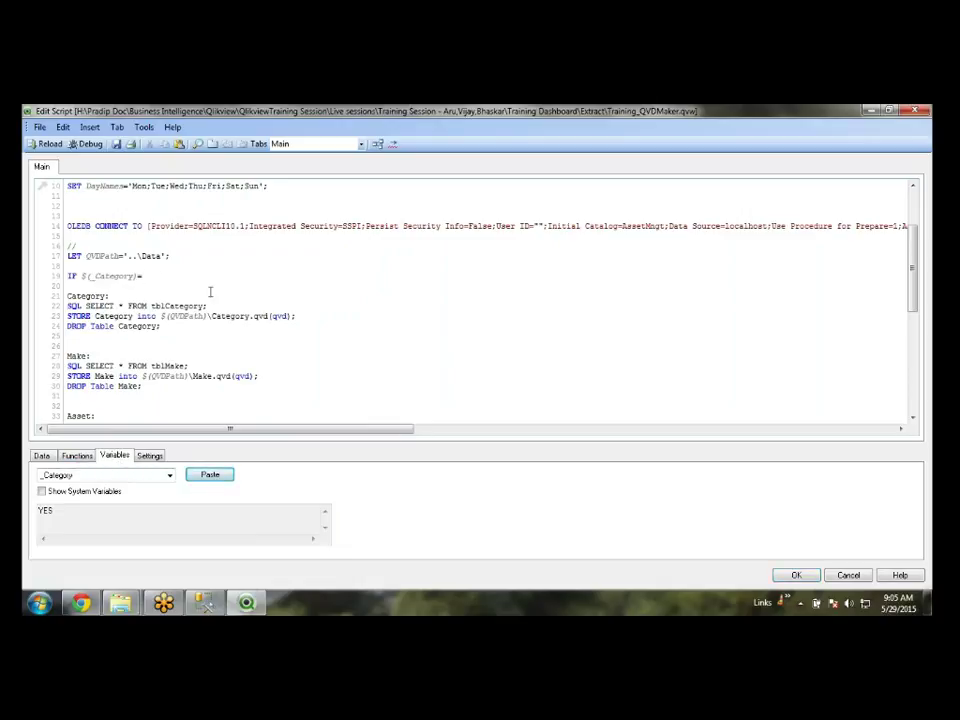
{"action": "type", "text": "YES"}
{"action": "key", "text": "Return"}
{"action": "type", "text": "then"}
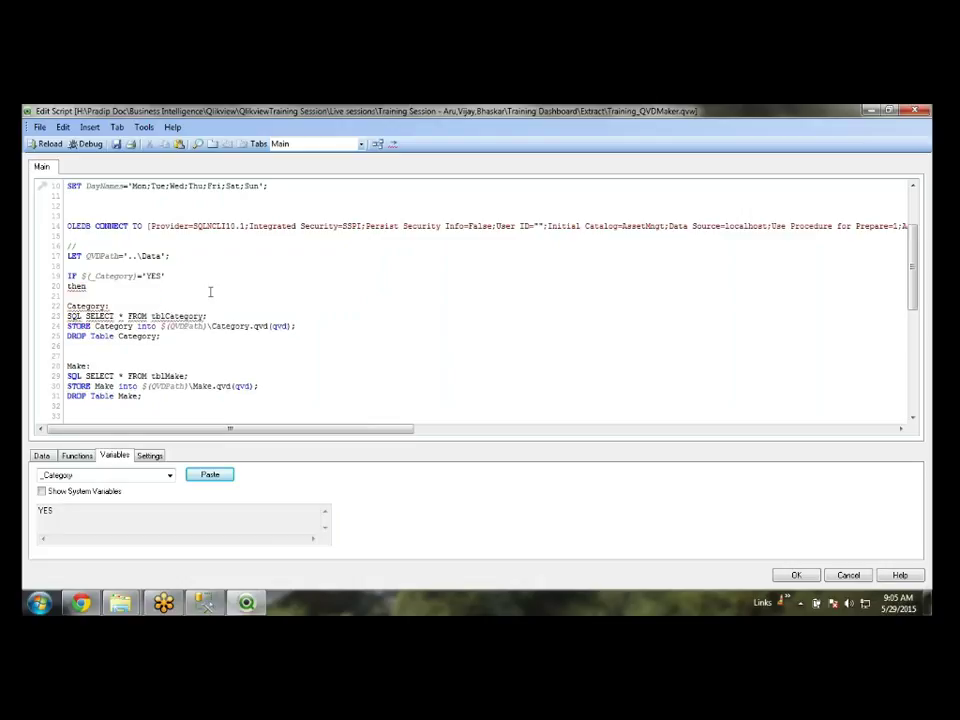
{"action": "key", "text": "shift+Home"}
{"action": "key", "text": "BackSpace"}
- Close the Category block with ENDIF on the line below DROP Table Category
{"action": "key", "text": "Down"}
{"action": "key", "text": "Down"}
{"action": "key", "text": "Down"}
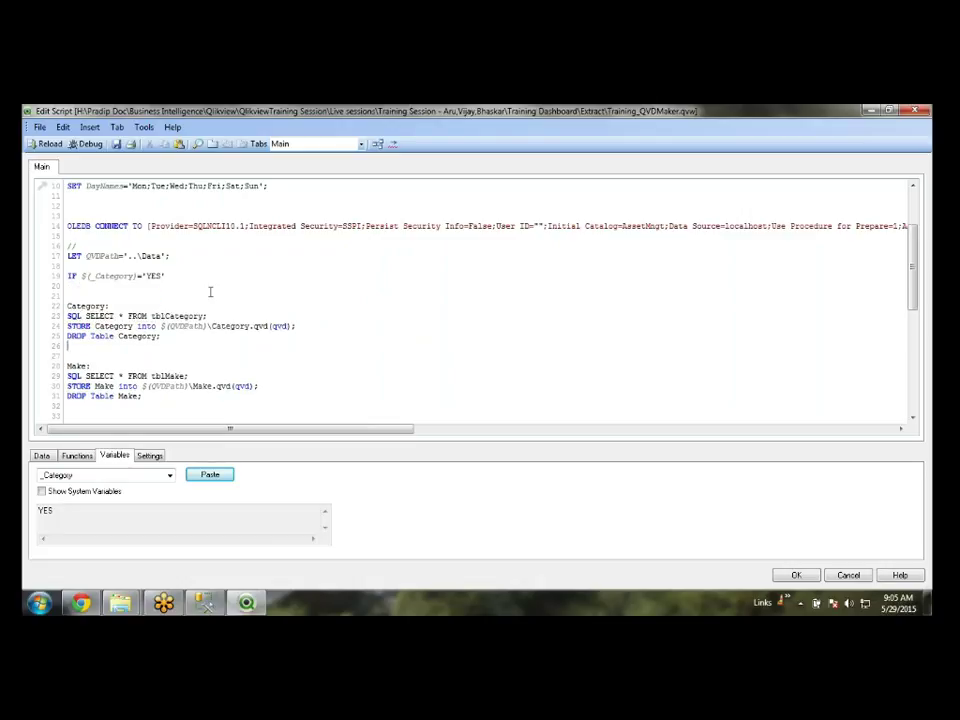
{"action": "key", "text": "Down"}
{"action": "key", "text": "Down"}
{"action": "key", "text": "Down"}
{"action": "type", "text": "e"}
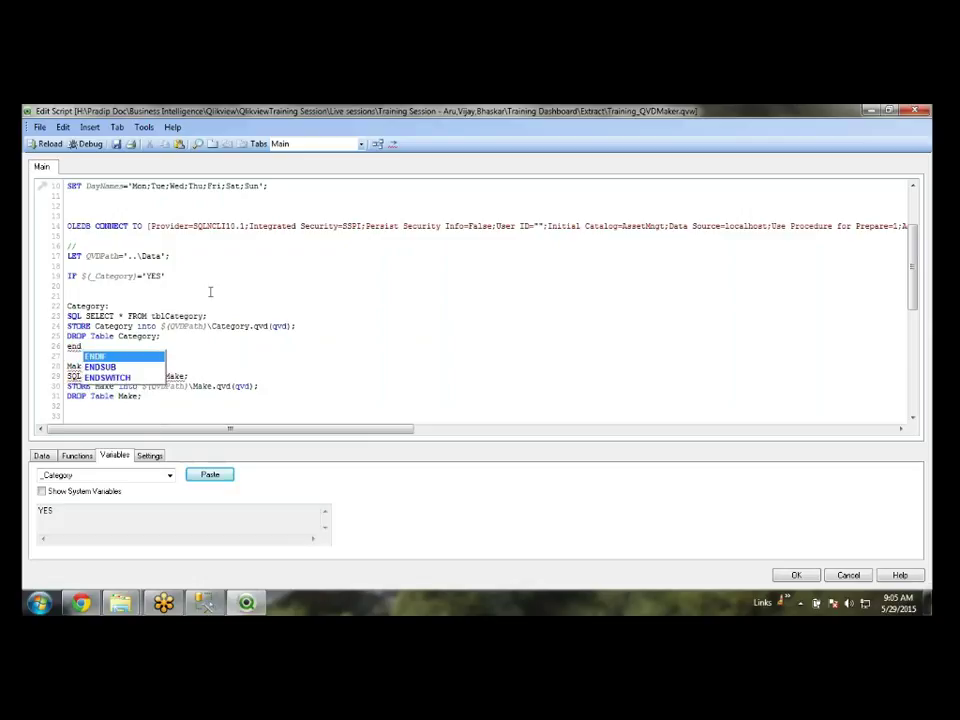
{"action": "key", "text": "Return"}
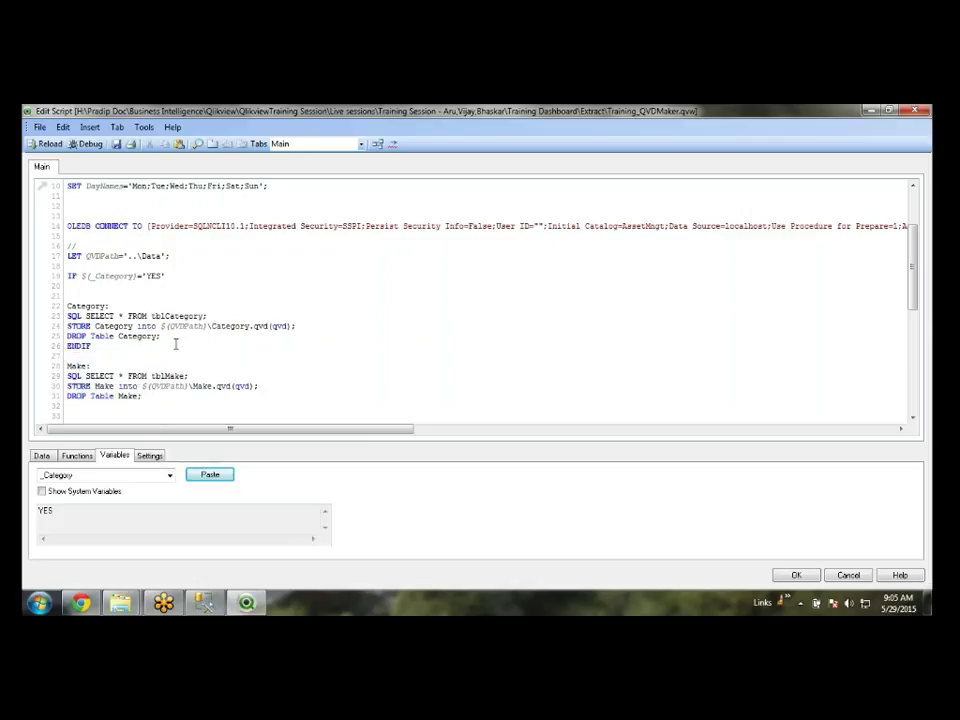
{"action": "key", "text": "BackSpace"}
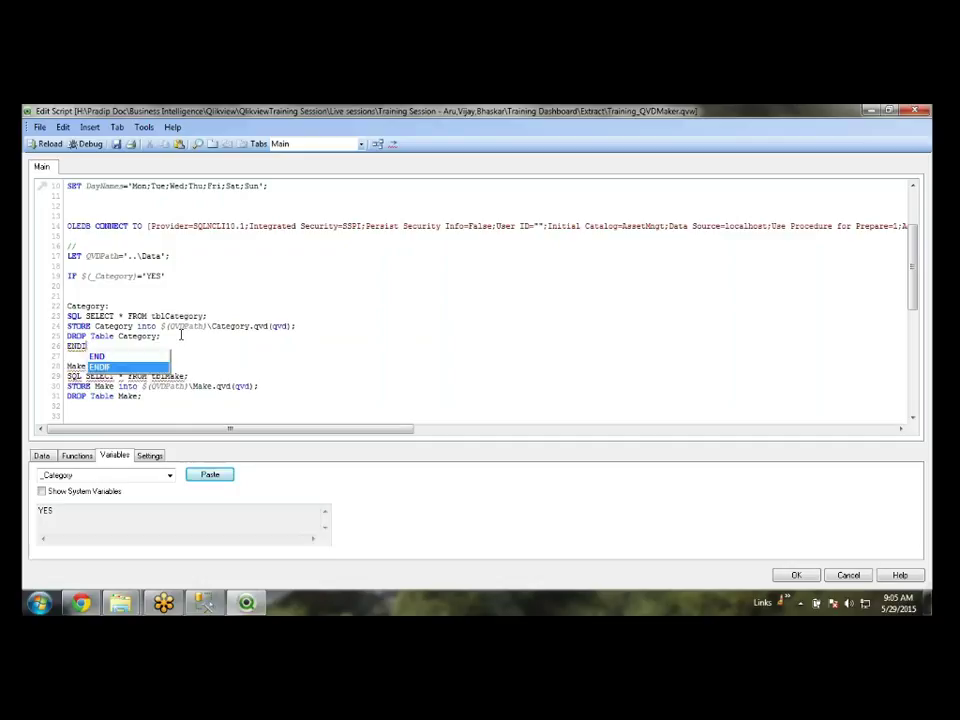
{"action": "key", "text": "BackSpace"}
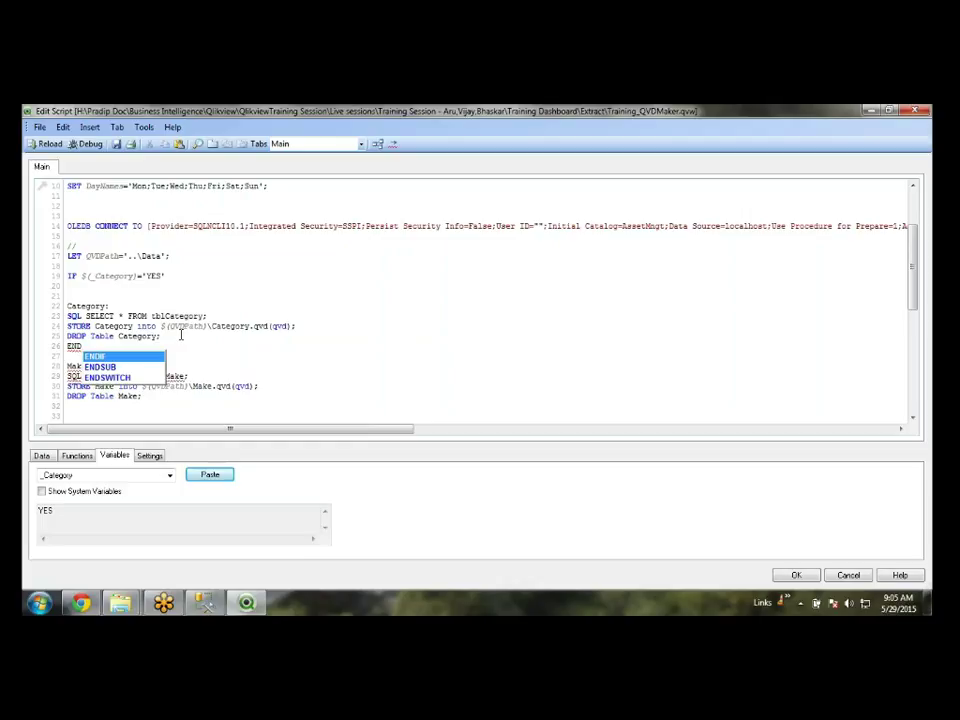
{"action": "key", "text": "BackSpace"}
{"action": "key", "text": "BackSpace"}
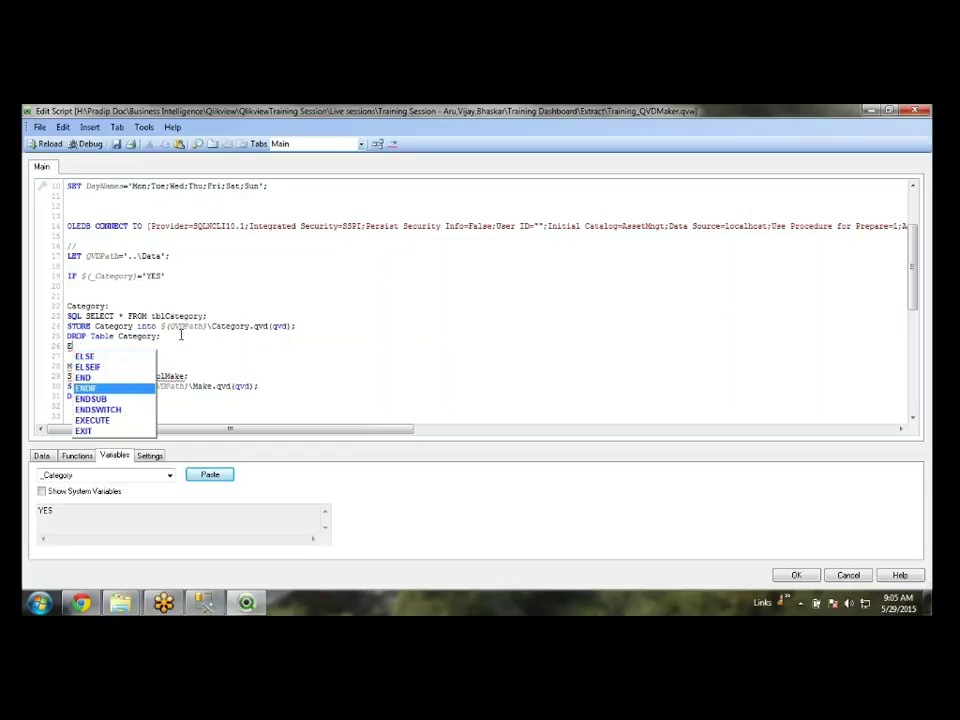
{"action": "type", "text": "l"}
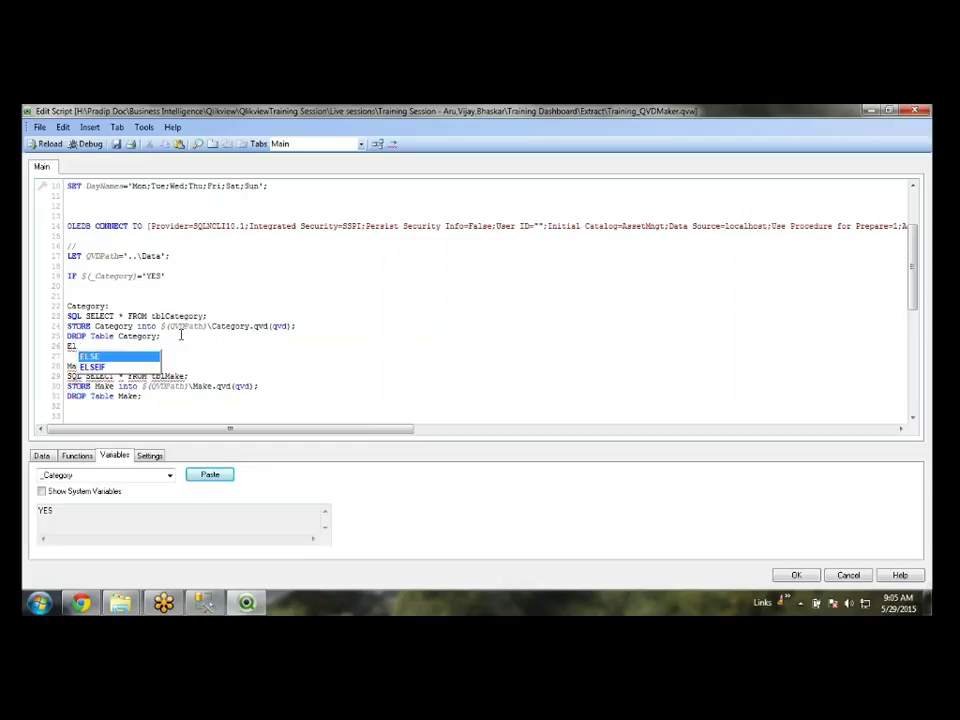
{"action": "key", "text": "Down"}
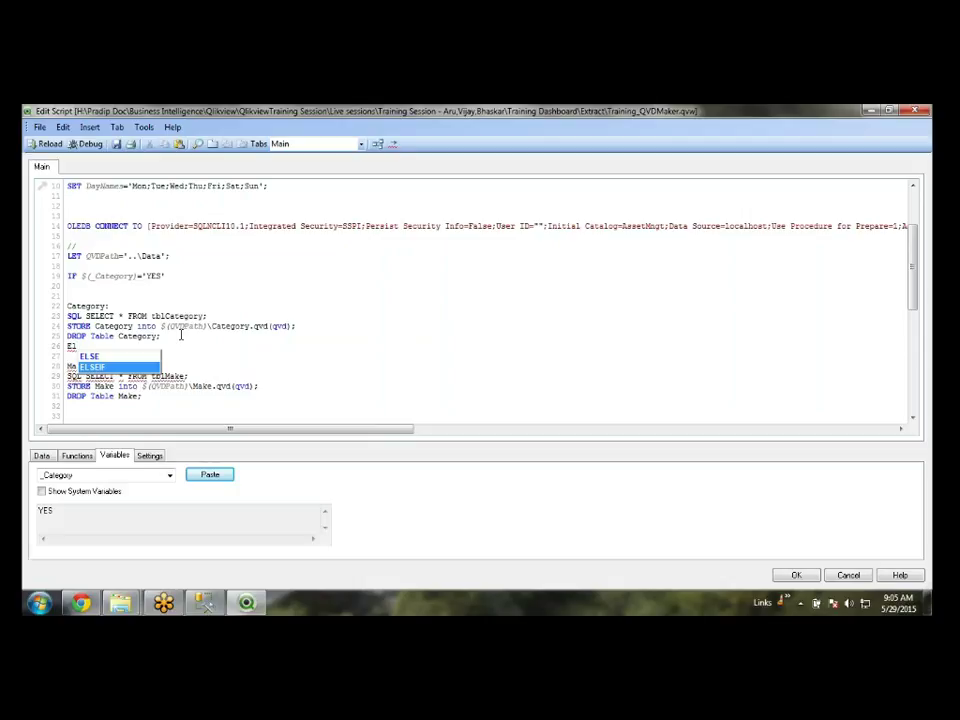
{"action": "key", "text": "Up"}
{"action": "key", "text": "Escape"}
{"action": "key", "text": "BackSpace"}
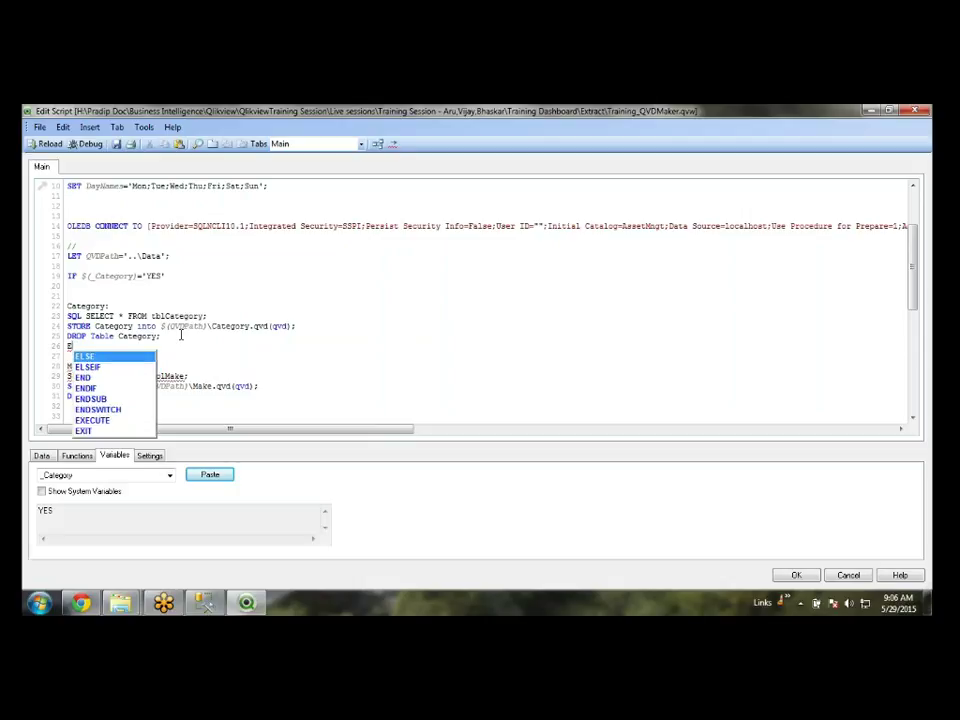
{"action": "key", "text": "Down"}
{"action": "key", "text": "Down"}
{"action": "key", "text": "Down"}
{"action": "key", "text": "Return"}
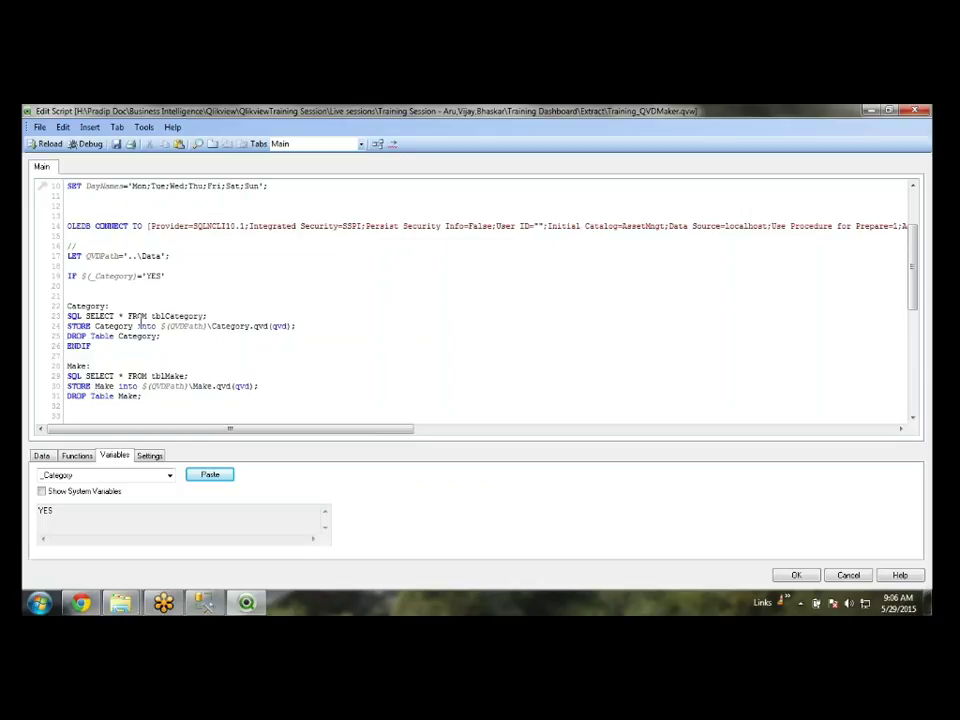
- Add blank lines after the Category block and copy its IF $(_Category)='YES' line to above the Make label
{"action": "key", "text": "Return"}
{"action": "key", "text": "Return"}
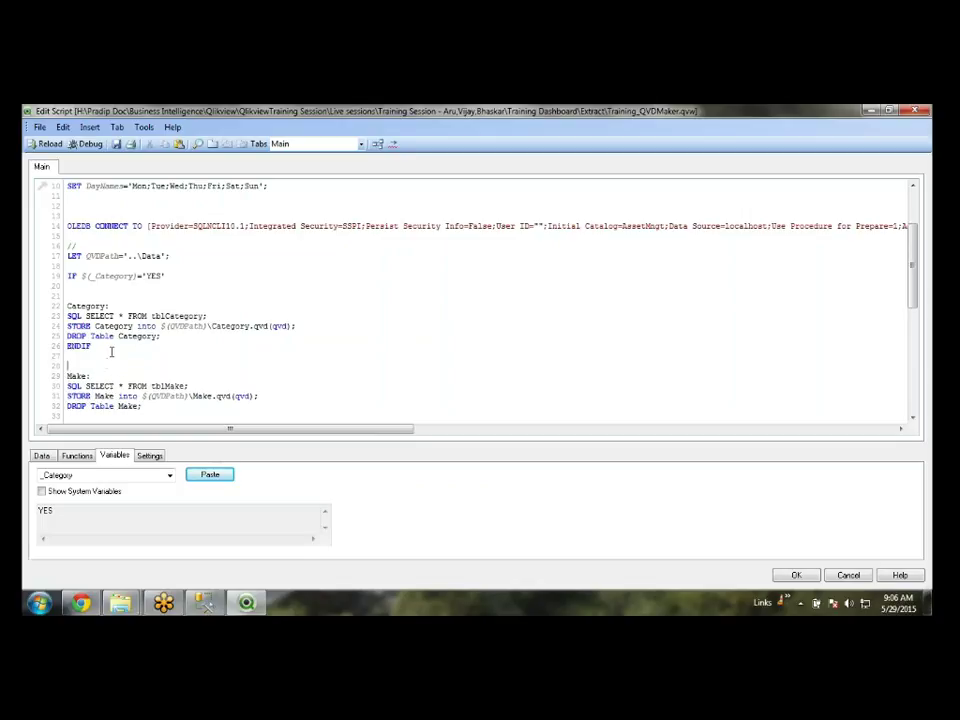
{"action": "left_click_drag", "start_coordinate": [176, 276], "coordinate": [62, 278]}
{"action": "key", "text": "ctrl+c"}
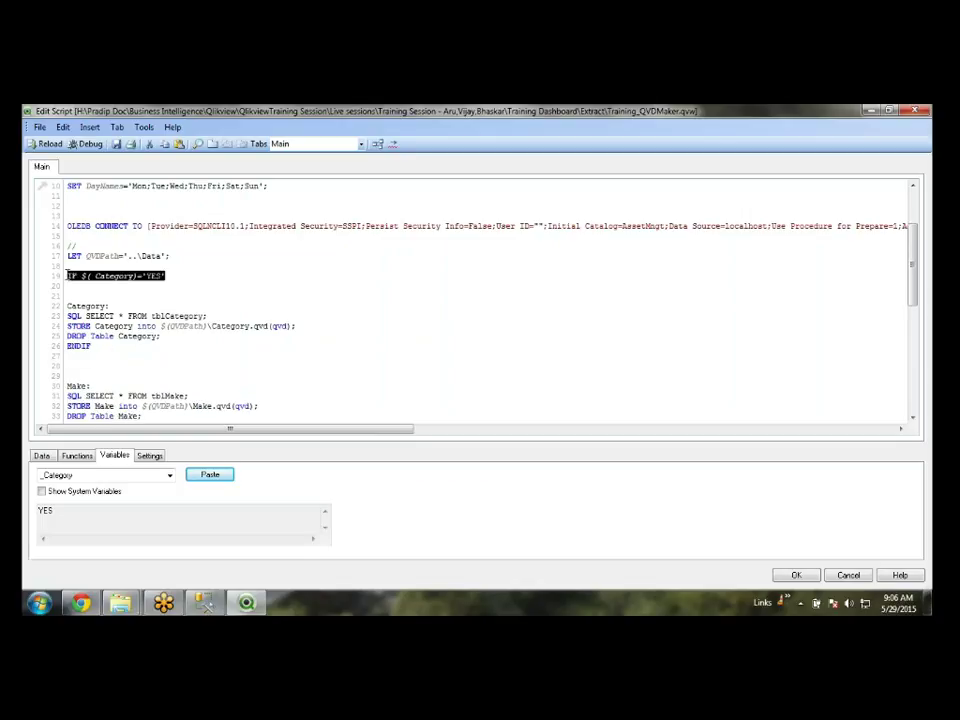
{"action": "scroll", "coordinate": [87, 340], "scroll_direction": "down", "scroll_amount": 1}
{"action": "left_click", "coordinate": [87, 340]}
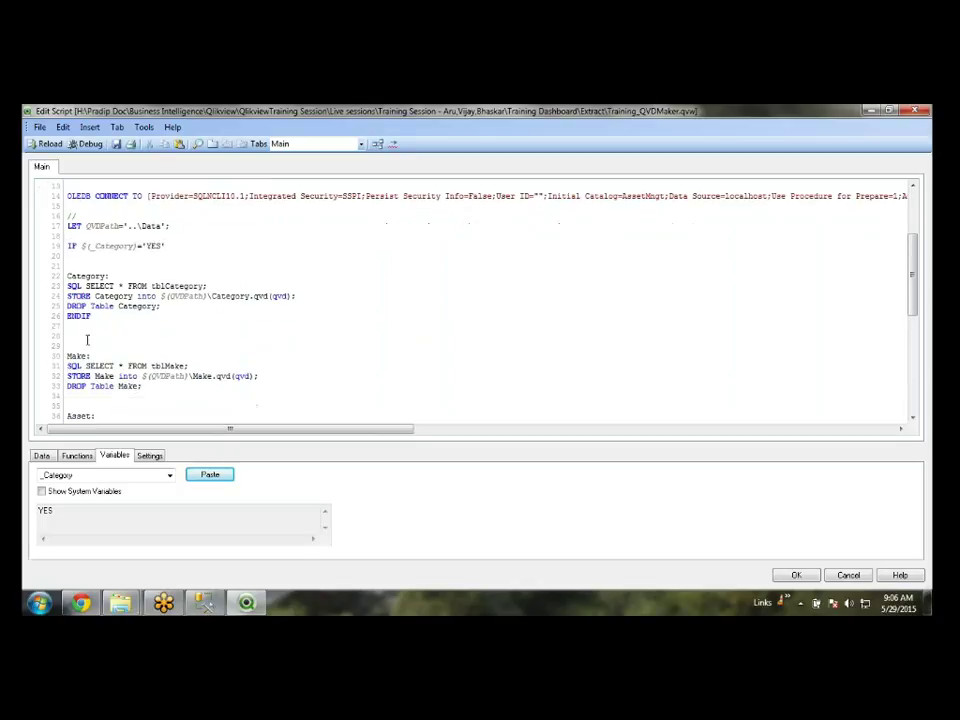
{"action": "key", "text": "ctrl+v"}
- Paste the copied IF condition above the Asset and AllocatedAsset table labels
{"action": "scroll", "coordinate": [89, 403], "scroll_direction": "down", "scroll_amount": 2}
{"action": "left_click", "coordinate": [87, 345]}
{"action": "key", "text": "ctrl+v"}
{"action": "scroll", "coordinate": [87, 340], "scroll_direction": "down", "scroll_amount": 3}
{"action": "left_click", "coordinate": [87, 316]}
{"action": "key", "text": "ctrl+v"}
- Close the Make block with ENDIF below DROP Table Make, separated from the Asset block by blank lines
{"action": "scroll", "coordinate": [213, 316], "scroll_direction": "up", "scroll_amount": 3}
{"action": "scroll", "coordinate": [213, 316], "scroll_direction": "down", "scroll_amount": 1}
{"action": "scroll", "coordinate": [190, 318], "scroll_direction": "up", "scroll_amount": 3}
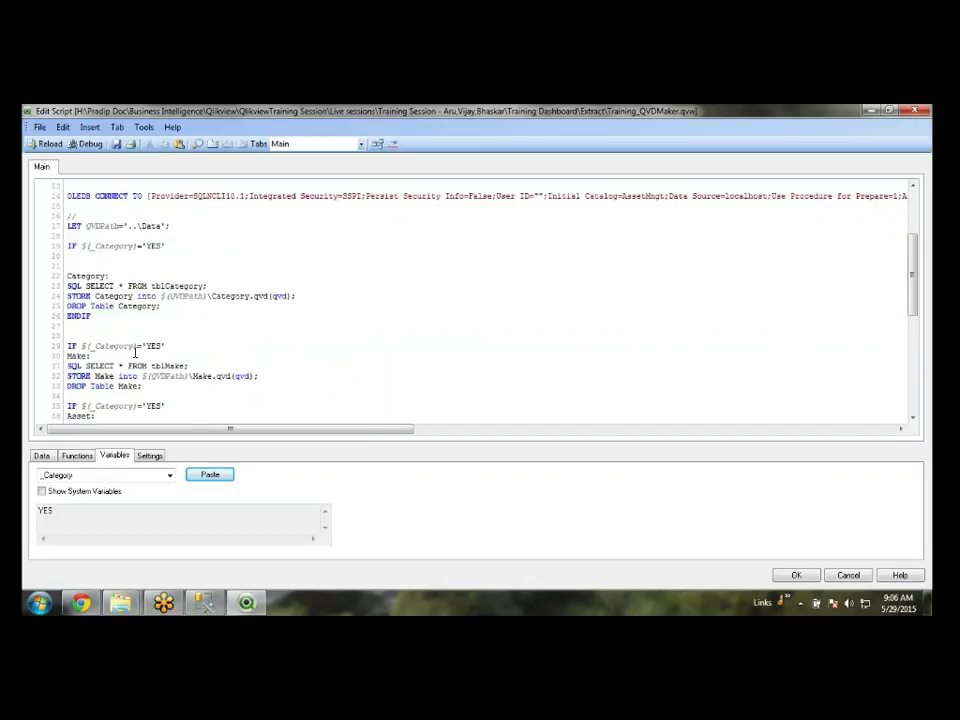
{"action": "scroll", "coordinate": [110, 350], "scroll_direction": "down", "scroll_amount": 1}
{"action": "key", "text": "Return"}
{"action": "key", "text": "Return"}
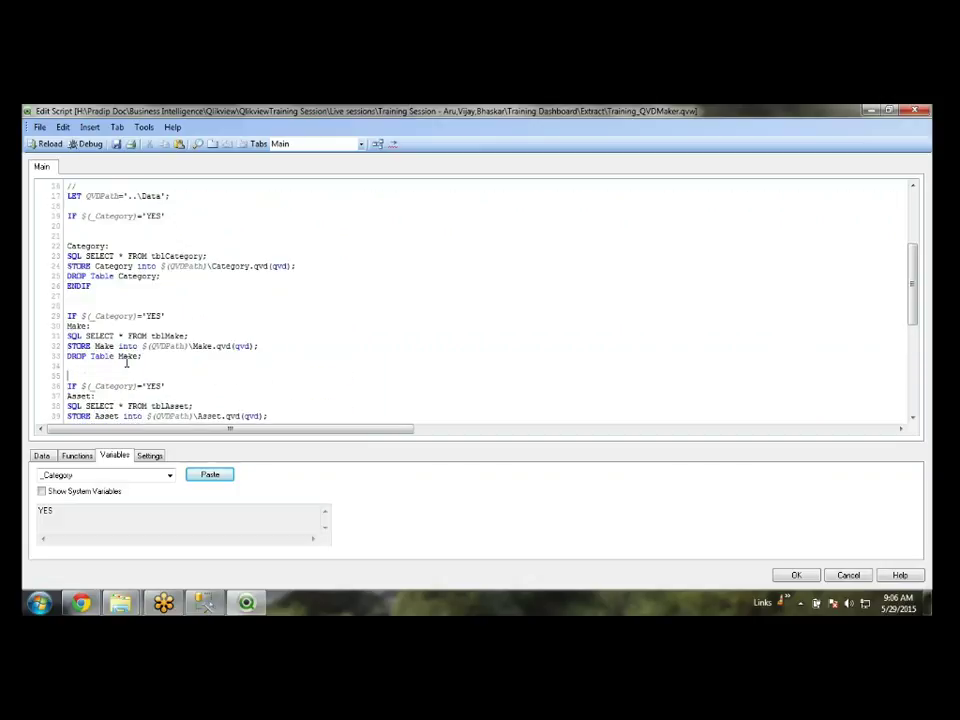
{"action": "type", "text": "ENDIF"}
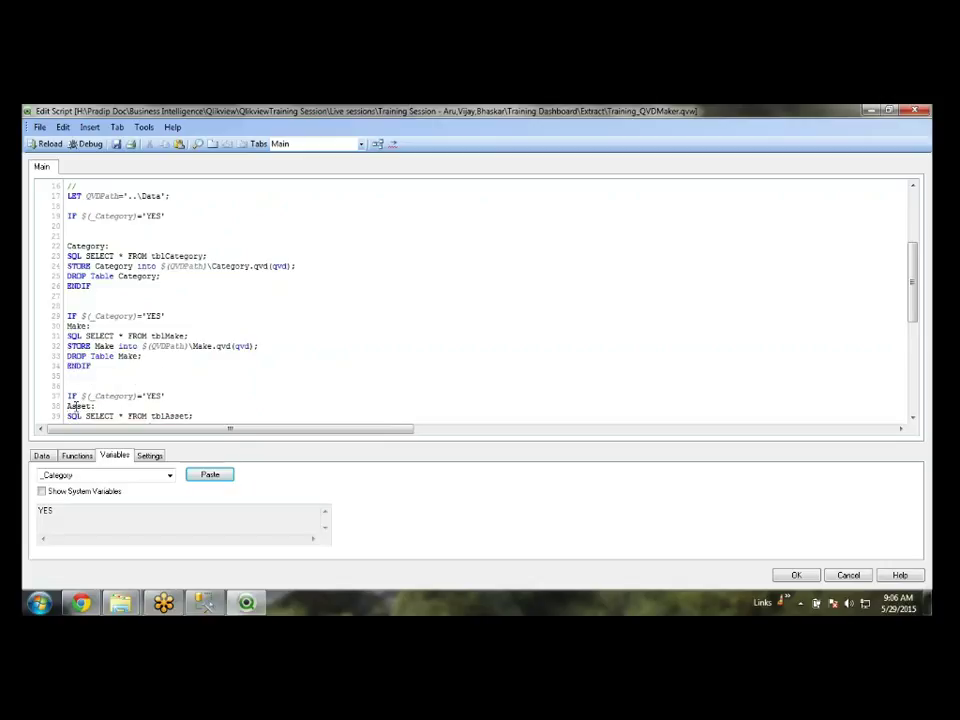
- Close the AllocatedAsset block with ENDIF below DROP Table AllocatedAsset
{"action": "scroll", "coordinate": [75, 405], "scroll_direction": "down", "scroll_amount": 6}
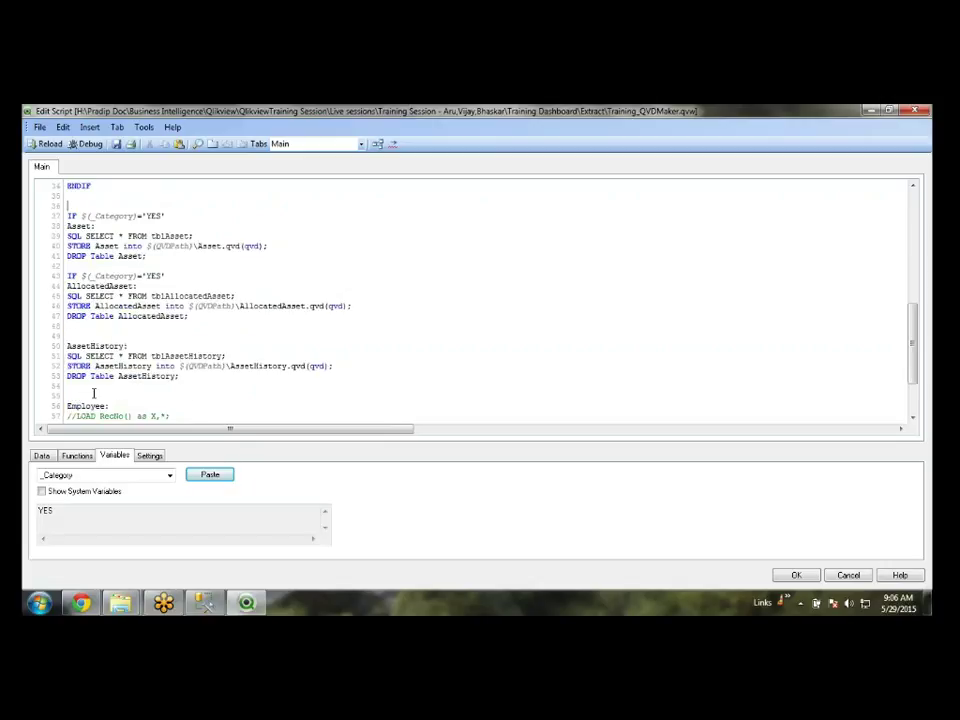
{"action": "left_click", "coordinate": [104, 326]}
{"action": "type", "text": "EN"}
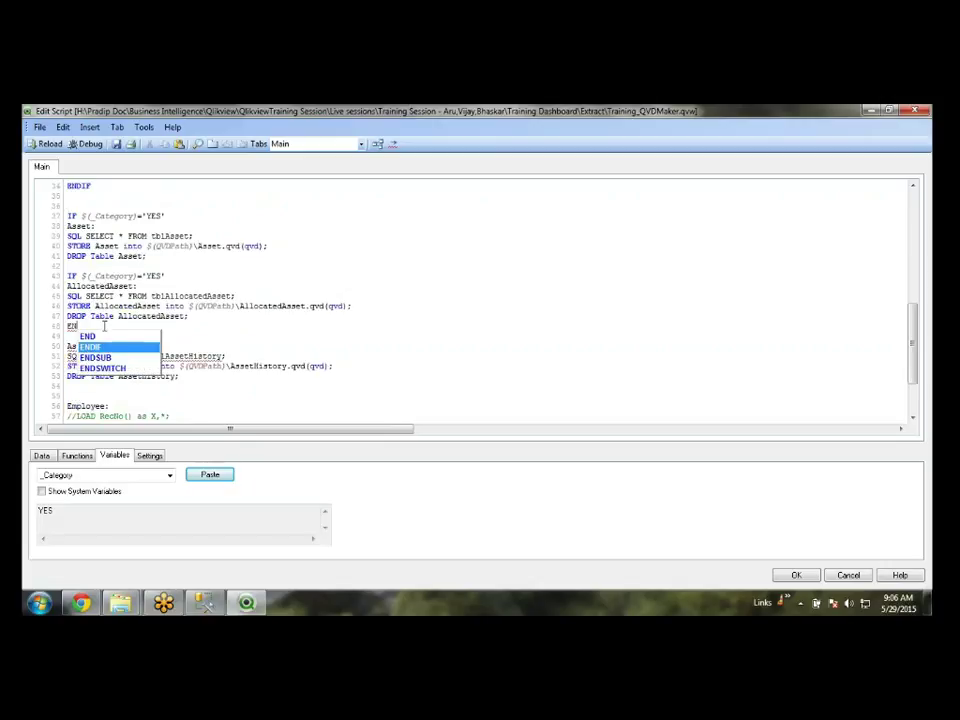
{"action": "key", "text": "Return"}
{"action": "scroll", "coordinate": [115, 315], "scroll_direction": "down", "scroll_amount": 3}
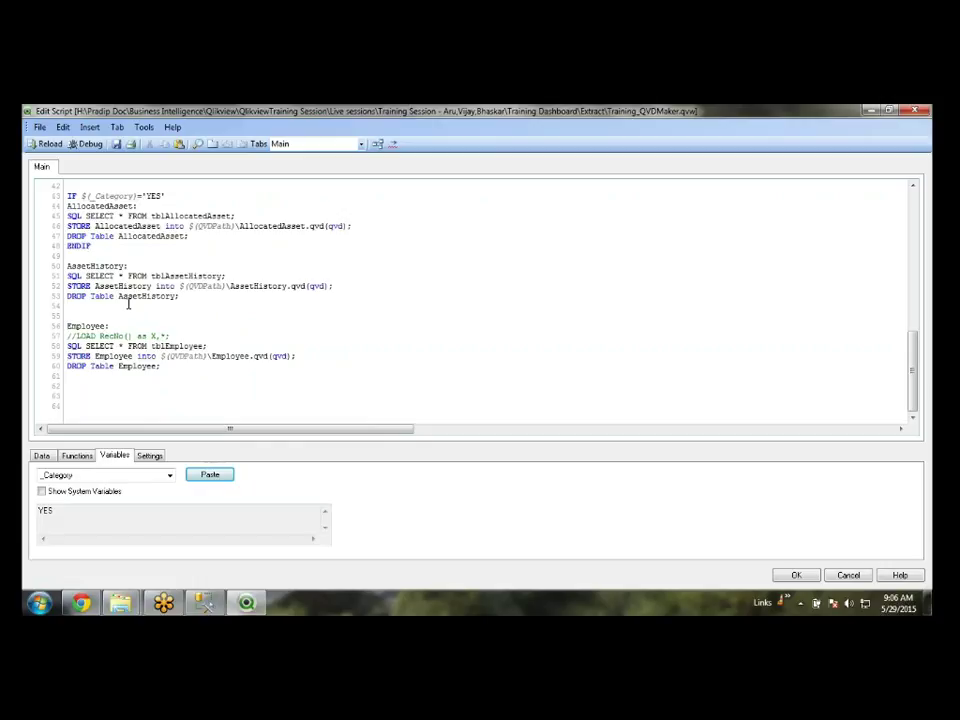
{"action": "left_click", "coordinate": [128, 305]}
{"action": "type", "text": "EN"}
{"action": "key", "text": "BackSpace"}
{"action": "key", "text": "BackSpace"}
- Change the variable in the IF condition above the Make table to _Make, copying the name from the table label
{"action": "scroll", "coordinate": [216, 305], "scroll_direction": "up", "scroll_amount": 3}
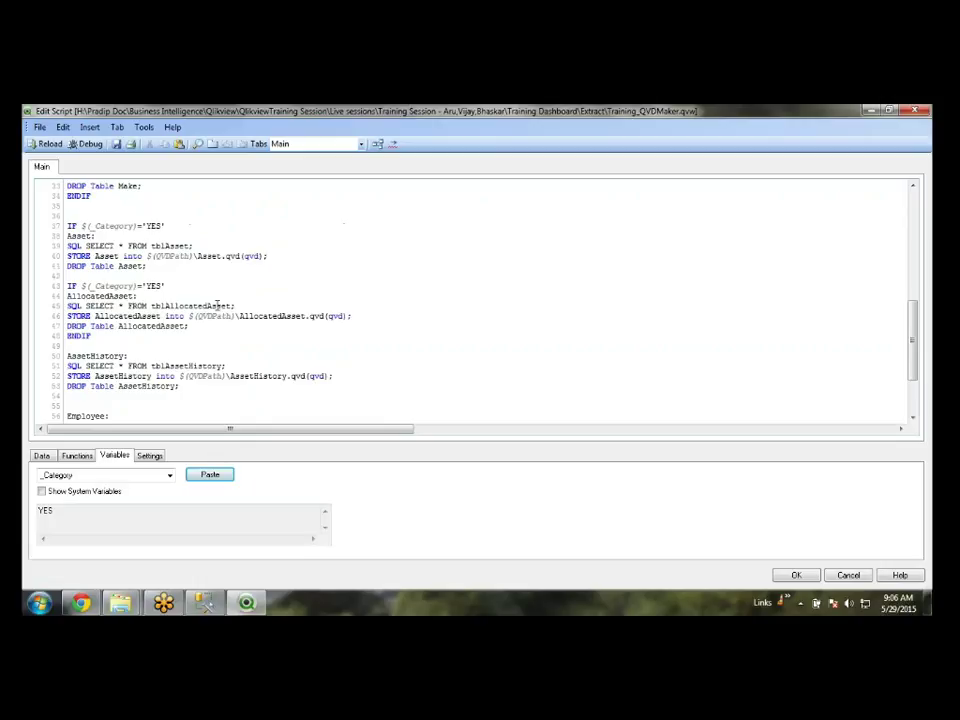
{"action": "scroll", "coordinate": [219, 303], "scroll_direction": "up", "scroll_amount": 1}
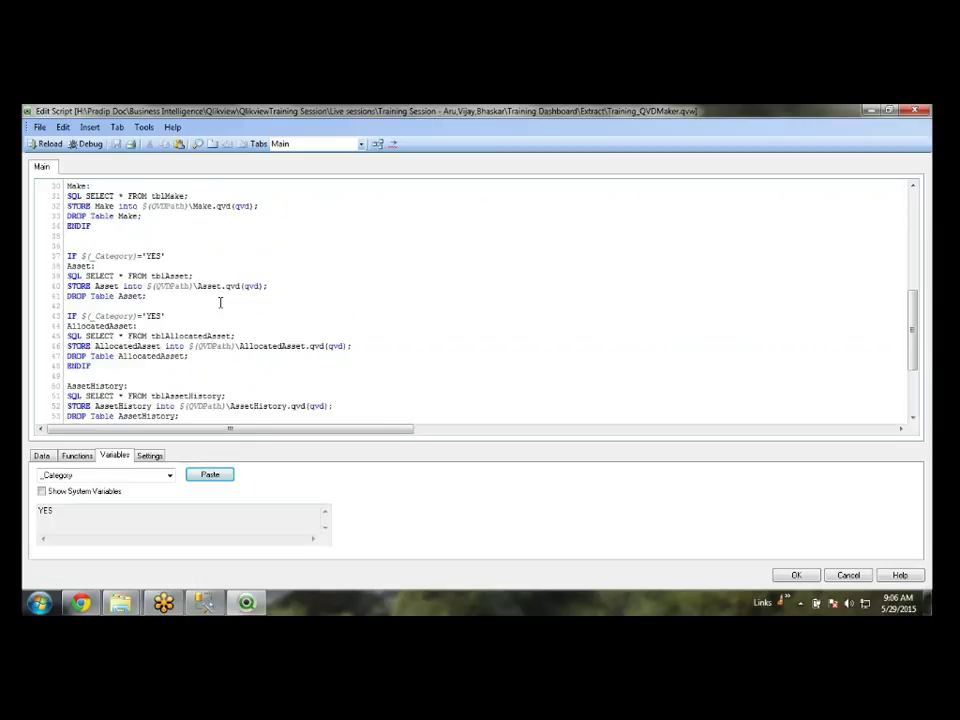
{"action": "scroll", "coordinate": [161, 276], "scroll_direction": "up", "scroll_amount": 3}
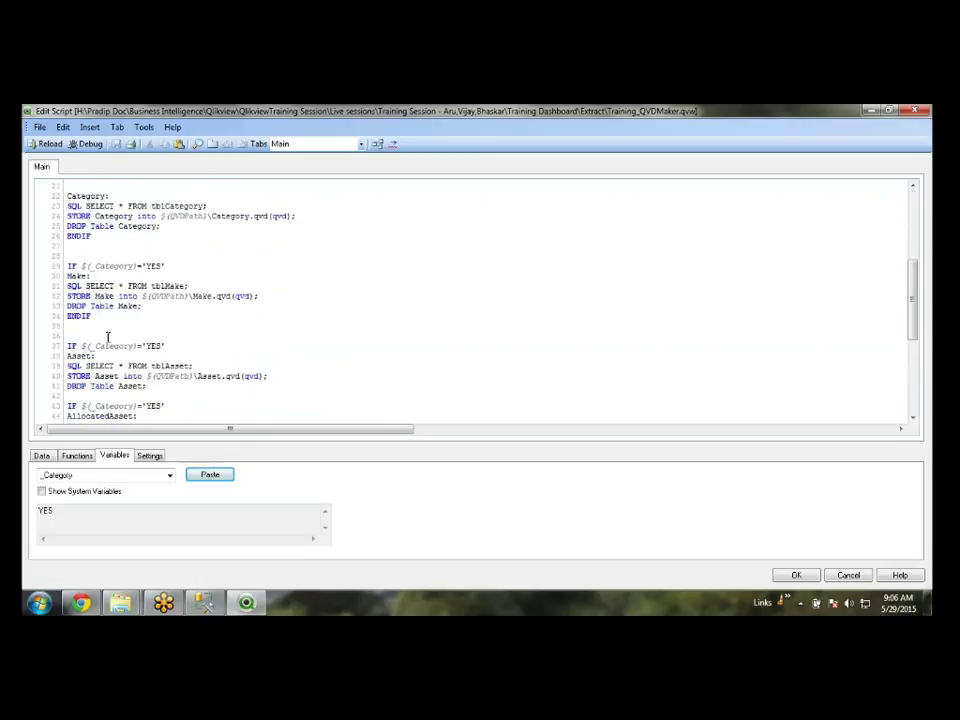
{"action": "double_click", "coordinate": [78, 274]}
{"action": "key", "text": "ctrl+c"}
{"action": "double_click", "coordinate": [128, 266]}
{"action": "key", "text": "ctrl+v"}
- Change the variable in the IF condition above the Asset table to _Asset, copying the name from the table label
{"action": "double_click", "coordinate": [79, 356]}
{"action": "key", "text": "ctrl+c"}
{"action": "left_click", "coordinate": [92, 346]}
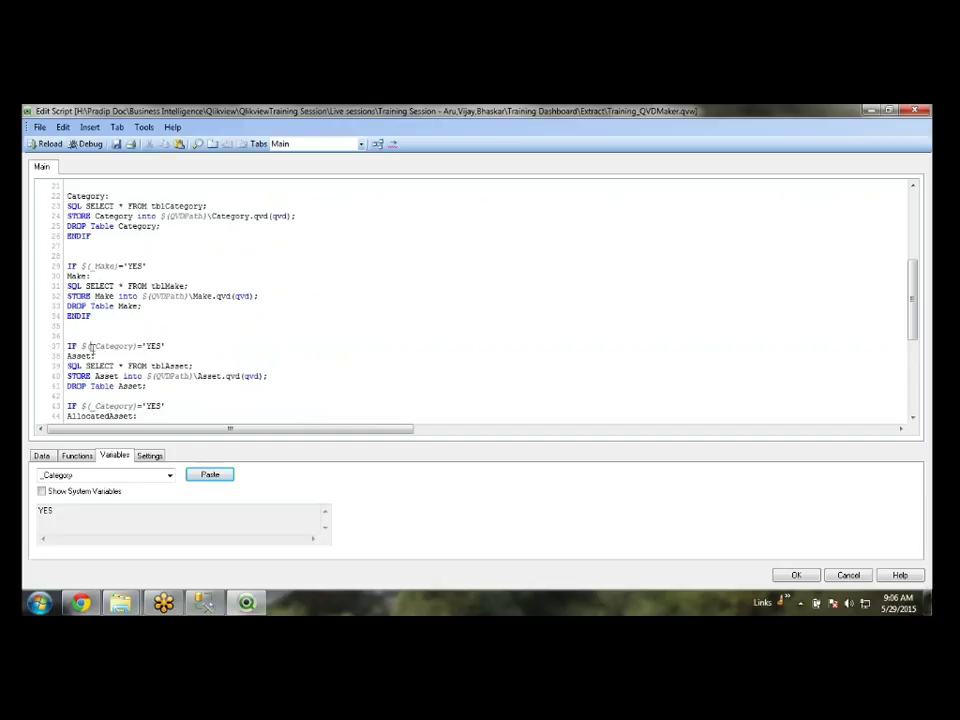
{"action": "double_click", "coordinate": [130, 346]}
{"action": "key", "text": "ctrl+v"}
- Change the variable in the IF condition above the AllocatedAsset table to _AllocatedAsset, copying the name from the table label
{"action": "scroll", "coordinate": [90, 330], "scroll_direction": "down", "scroll_amount": 3}
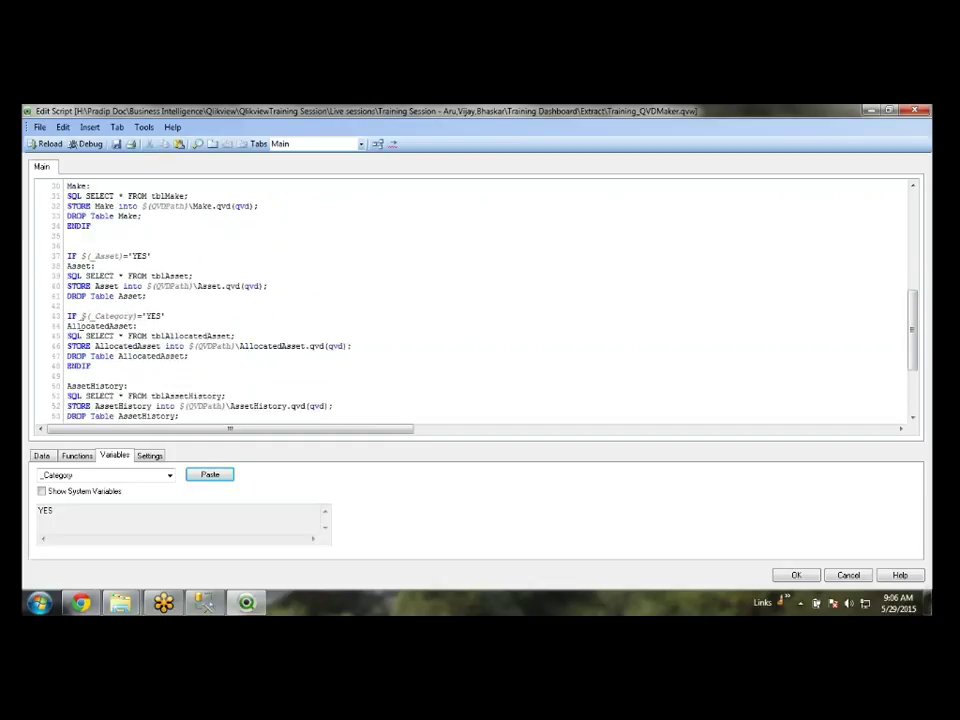
{"action": "double_click", "coordinate": [90, 326]}
{"action": "key", "text": "ctrl+c"}
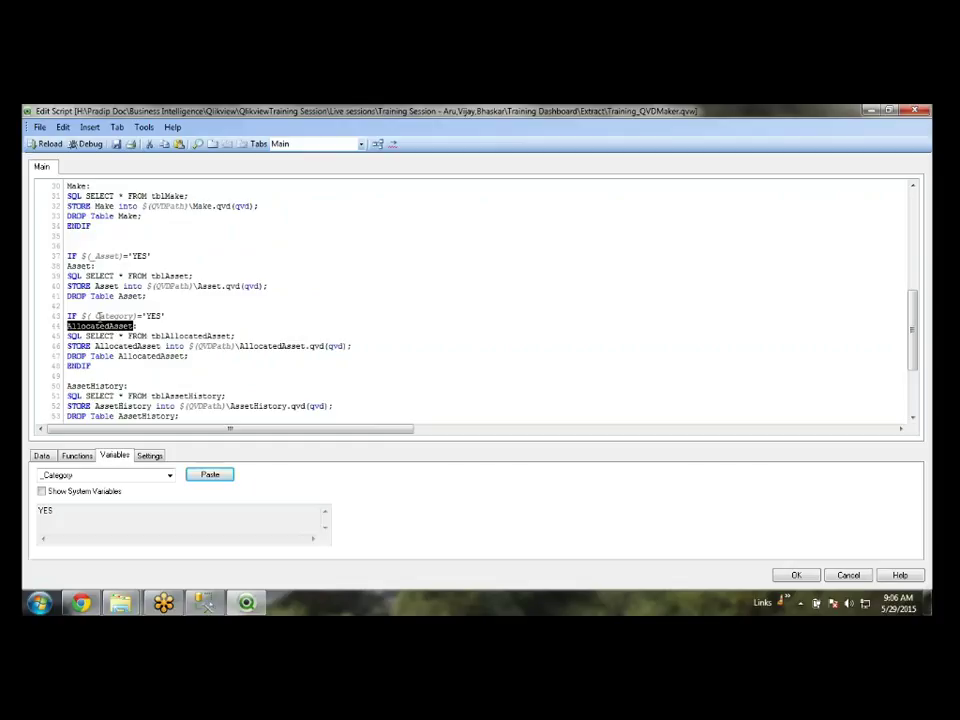
{"action": "left_click", "coordinate": [99, 316]}
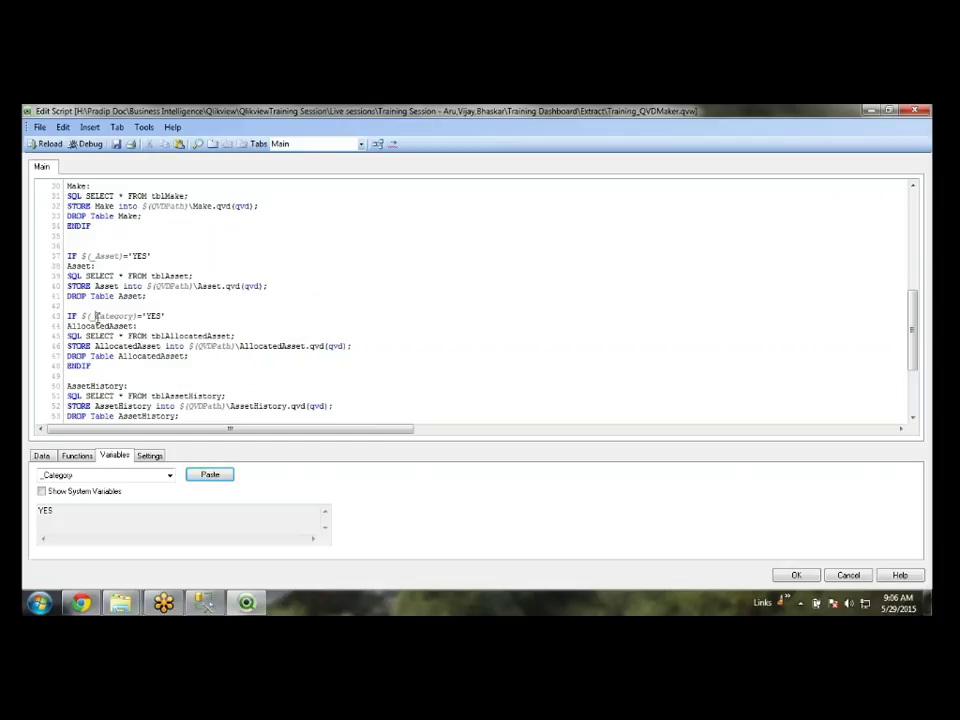
{"action": "double_click", "coordinate": [99, 316]}
{"action": "key", "text": "ctrl+v"}
- Add a blank line after the AllocatedAsset block and reload the script
{"action": "left_click", "coordinate": [243, 316]}
{"action": "scroll", "coordinate": [250, 315], "scroll_direction": "down", "scroll_amount": 3}
{"action": "left_click", "coordinate": [212, 284]}
{"action": "key", "text": "Return"}
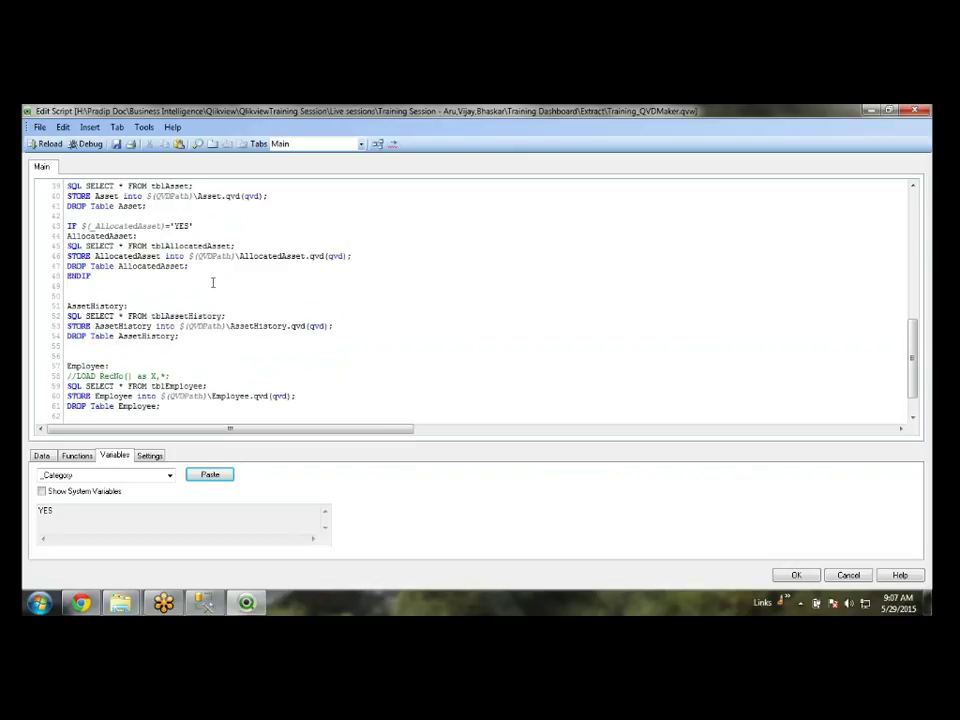
{"action": "left_click", "coordinate": [195, 226]}
{"action": "left_click", "coordinate": [45, 144]}
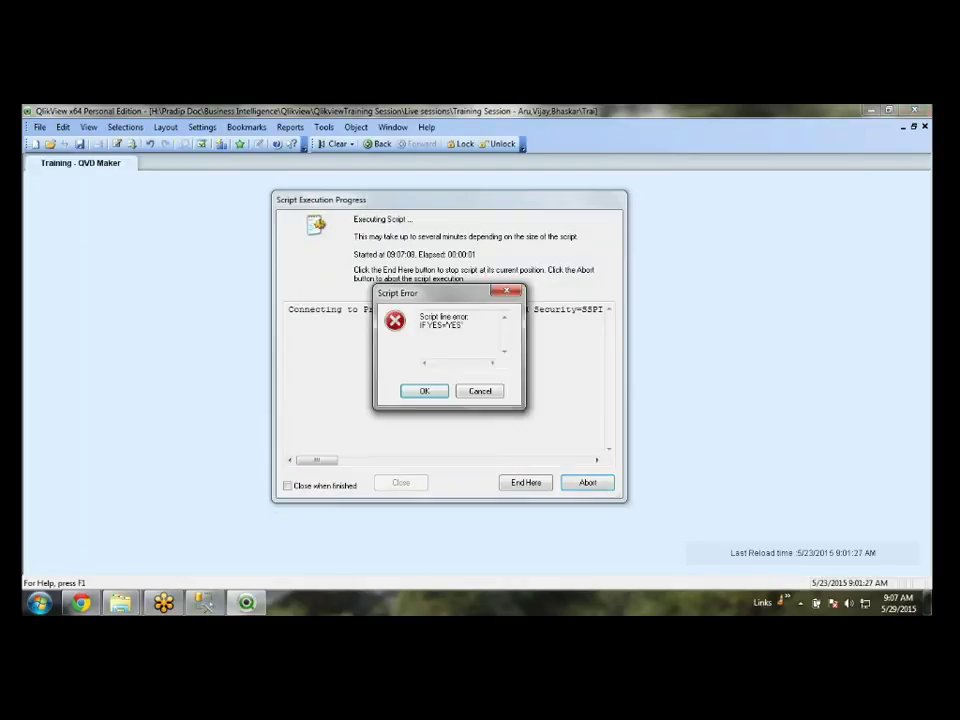
- Dismiss the script errors, cancel the running reload and restore the old data
{"action": "left_click", "coordinate": [424, 391]}
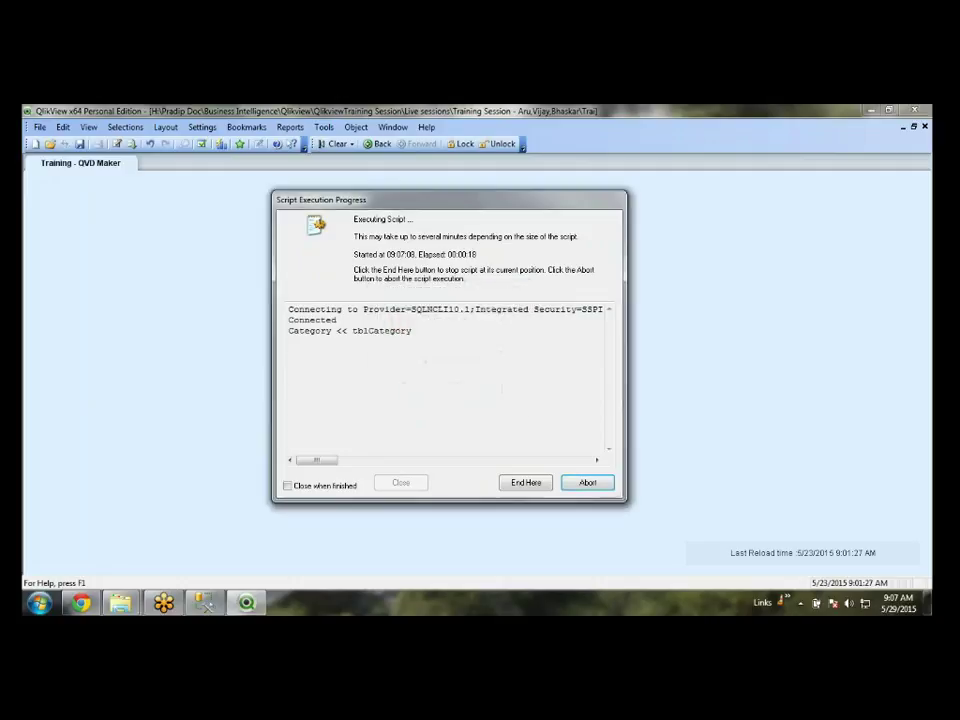
{"action": "left_click", "coordinate": [424, 391]}
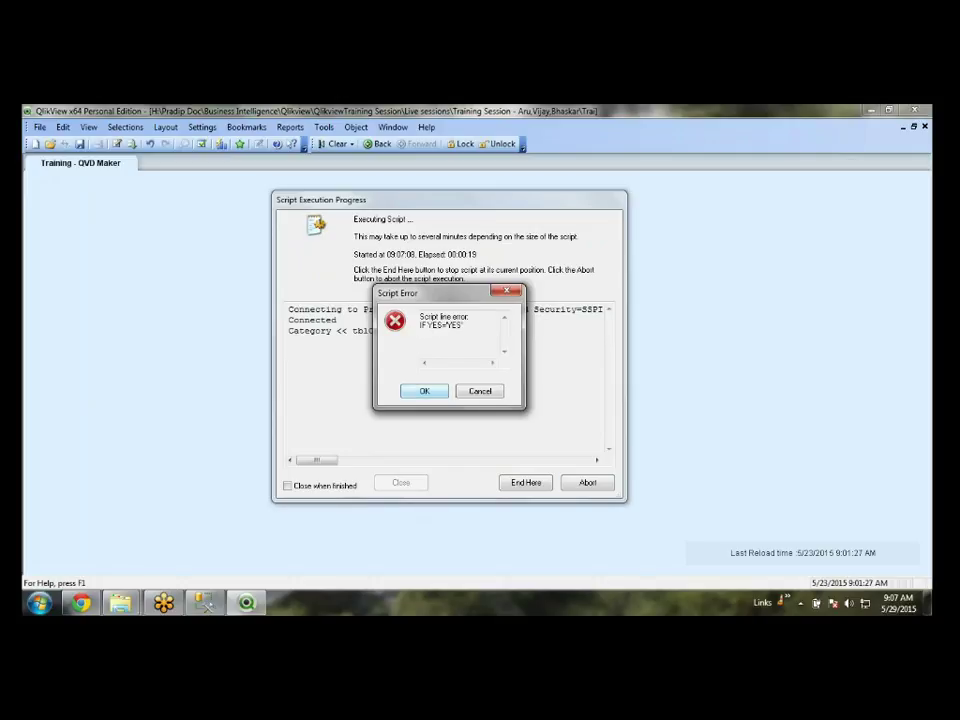
{"action": "left_click", "coordinate": [424, 391]}
{"action": "left_click", "coordinate": [477, 391]}
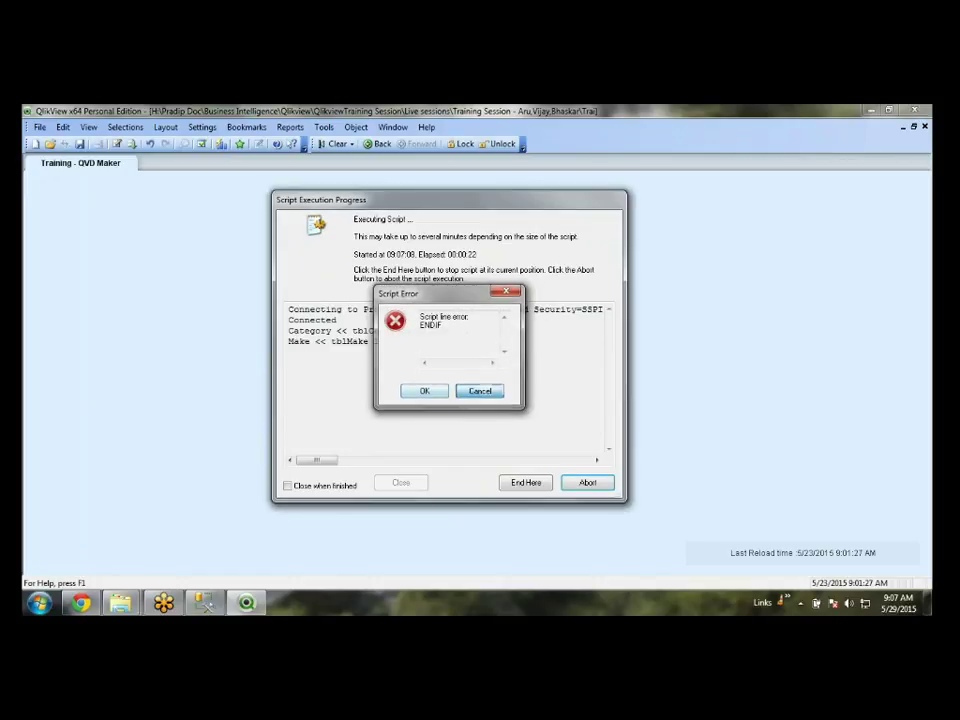
{"action": "left_click", "coordinate": [400, 482]}
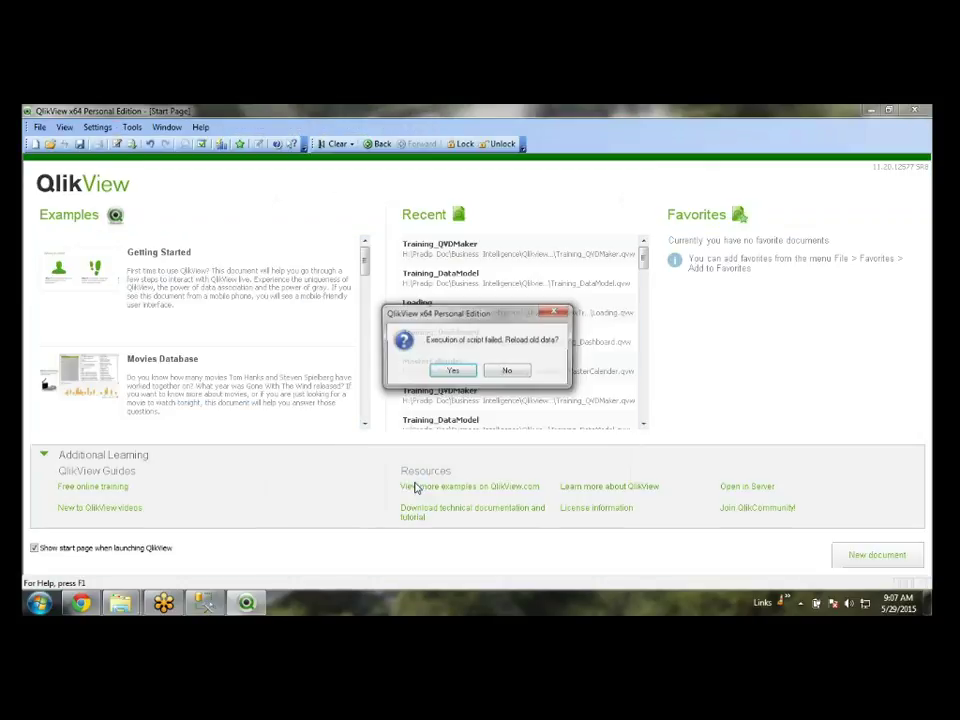
{"action": "left_click", "coordinate": [451, 371]}
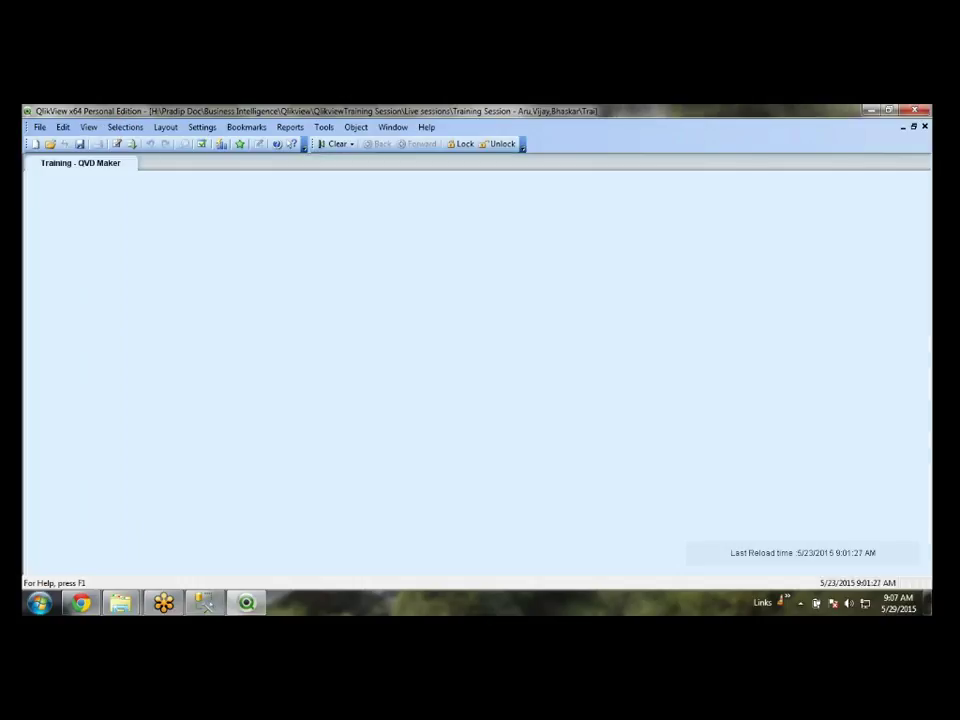
- In the load script, remove the quotes around YES in the IF conditions above the AllocatedAsset and Asset tables
{"action": "key", "text": "ctrl+e"}
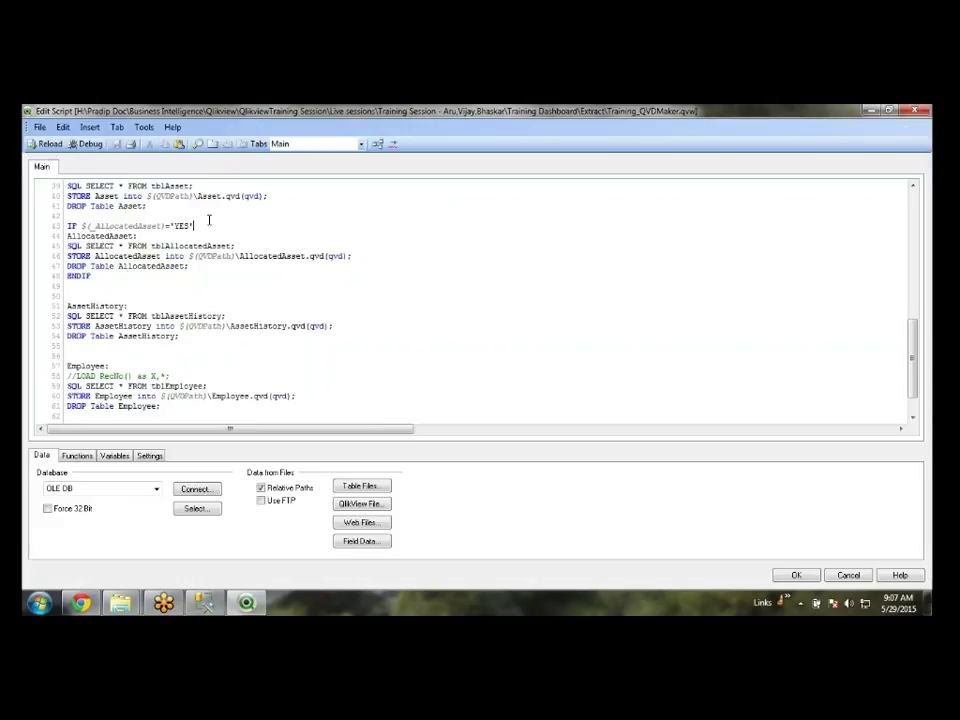
{"action": "left_click", "coordinate": [203, 226]}
{"action": "key", "text": "BackSpace"}
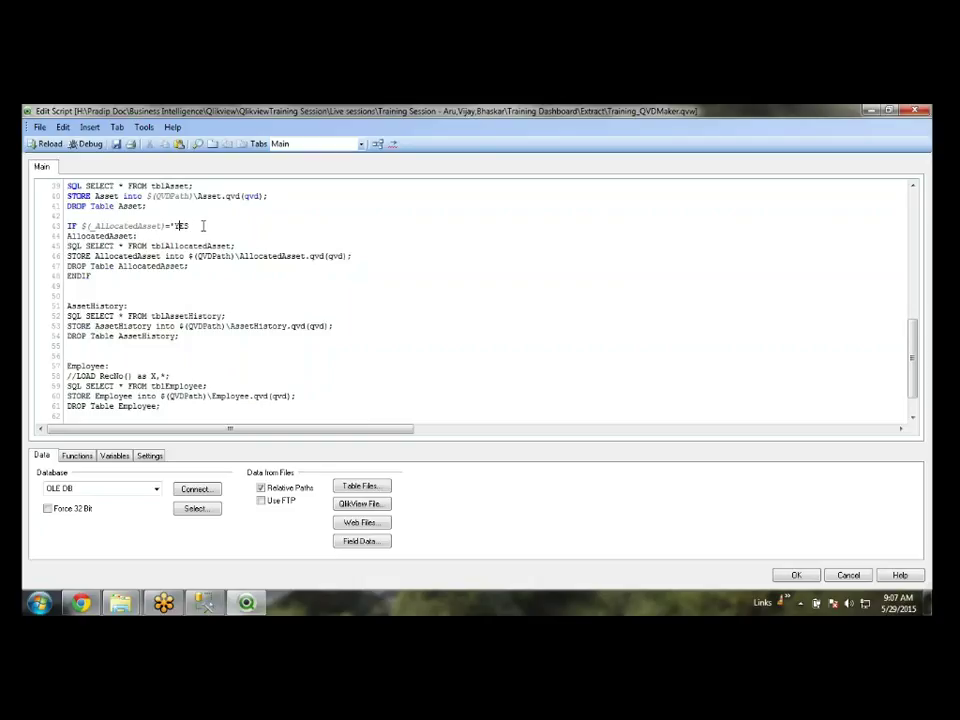
{"action": "key", "text": "BackSpace"}
{"action": "left_click", "coordinate": [212, 268]}
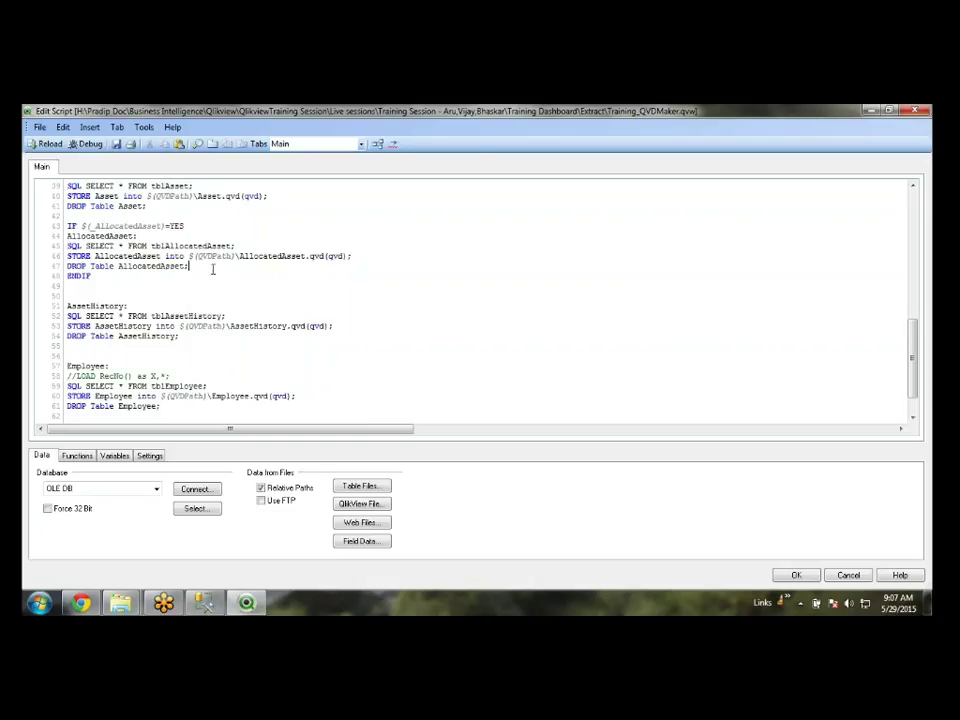
{"action": "scroll", "coordinate": [214, 306], "scroll_direction": "down", "scroll_amount": 2}
{"action": "scroll", "coordinate": [173, 300], "scroll_direction": "up", "scroll_amount": 3}
{"action": "left_click", "coordinate": [174, 245]}
{"action": "key", "text": "BackSpace"}
{"action": "key", "text": "BackSpace"}
- Remove the quotes around YES in the IF conditions above the Make and Category tables
{"action": "scroll", "coordinate": [178, 250], "scroll_direction": "up", "scroll_amount": 3}
{"action": "left_click", "coordinate": [168, 256]}
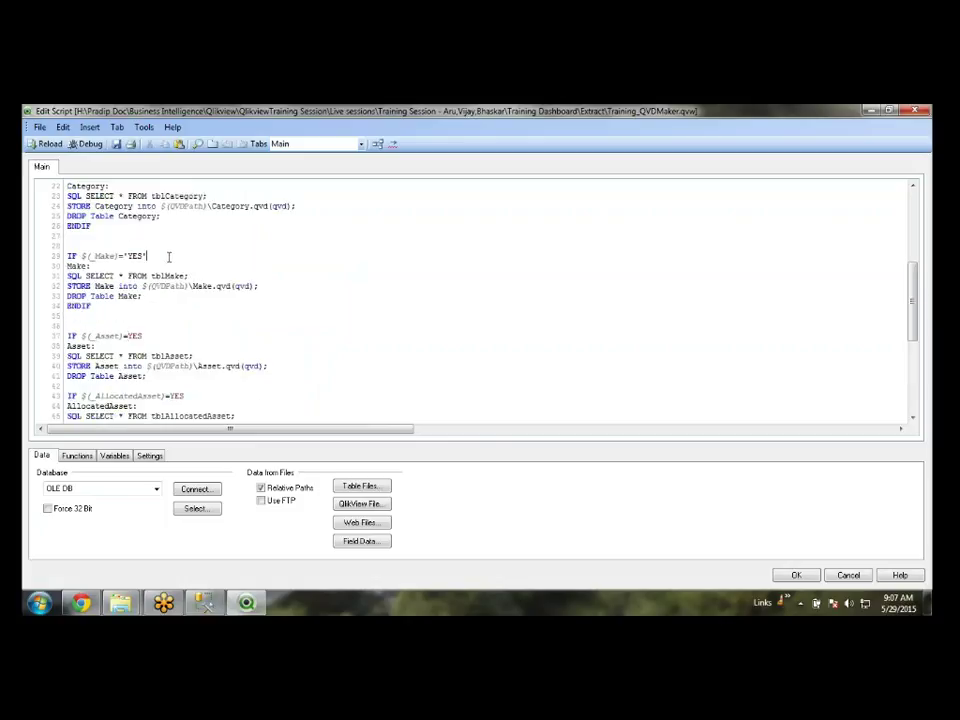
{"action": "key", "text": "BackSpace"}
{"action": "key", "text": "BackSpace"}
{"action": "scroll", "coordinate": [170, 260], "scroll_direction": "up", "scroll_amount": 4}
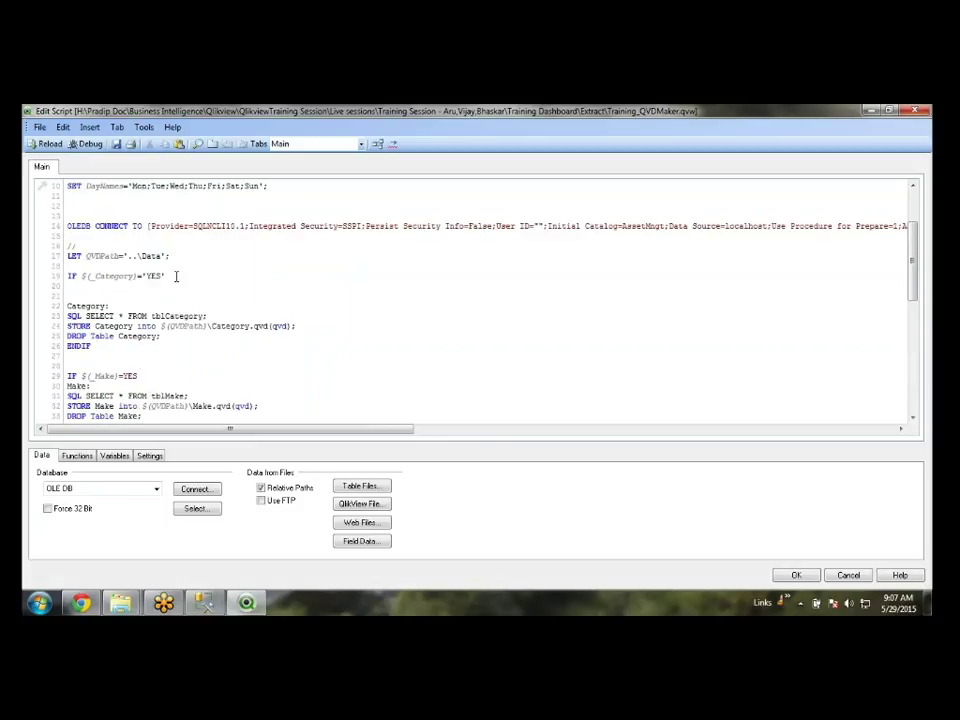
{"action": "left_click", "coordinate": [176, 276]}
{"action": "key", "text": "BackSpace"}
{"action": "key", "text": "BackSpace"}
{"action": "scroll", "coordinate": [180, 276], "scroll_direction": "up", "scroll_amount": 2}
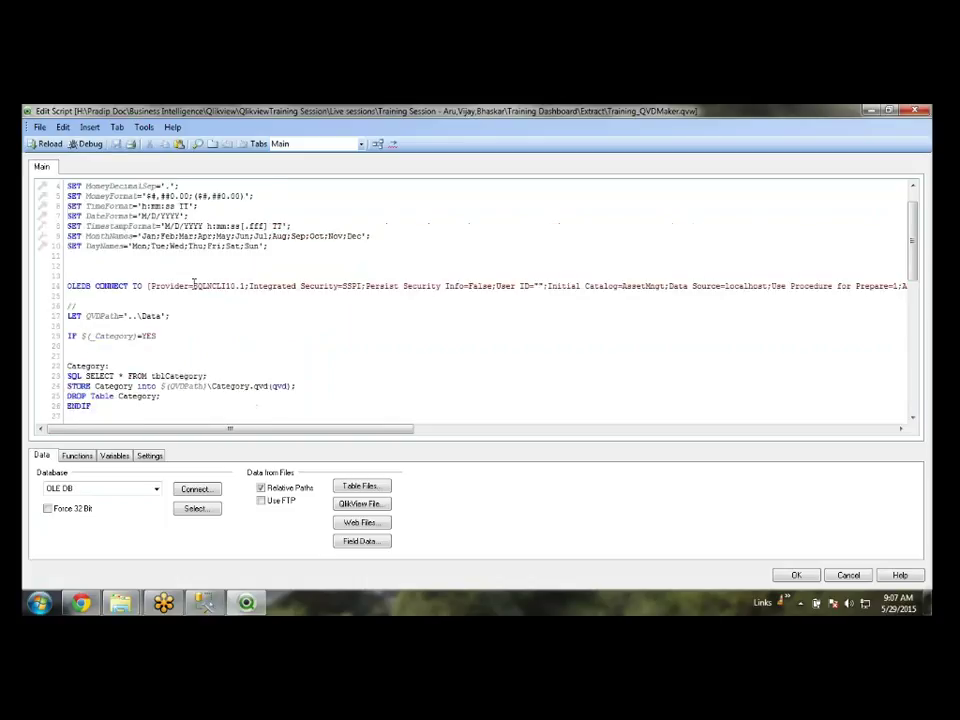
- Reload the edited script, acknowledging any script errors, and close the execution progress window when it finishes
{"action": "left_click", "coordinate": [45, 144]}
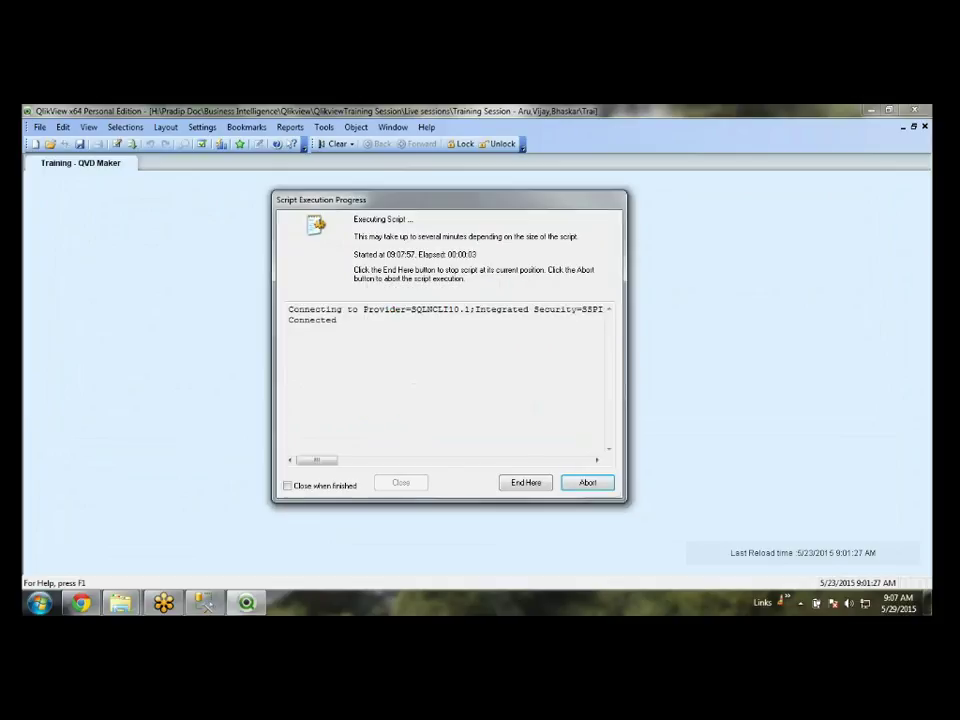
{"action": "key", "text": "Return"}
{"action": "key", "text": "Return"}
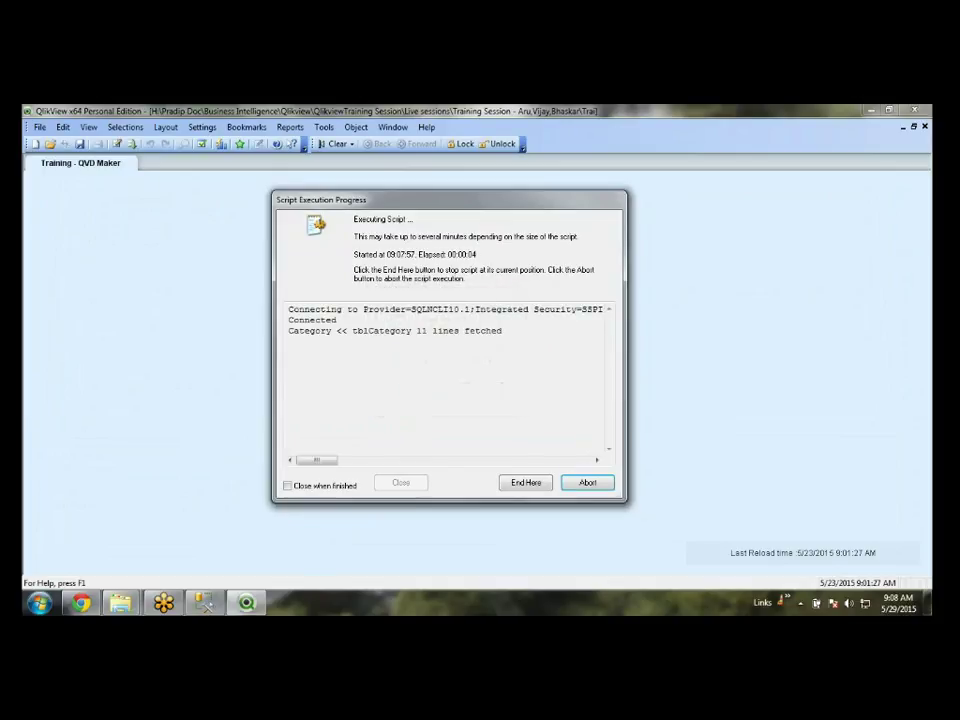
{"action": "key", "text": "Return"}
{"action": "key", "text": "Return"}
{"action": "key", "text": "Return"}
{"action": "key", "text": "Return"}
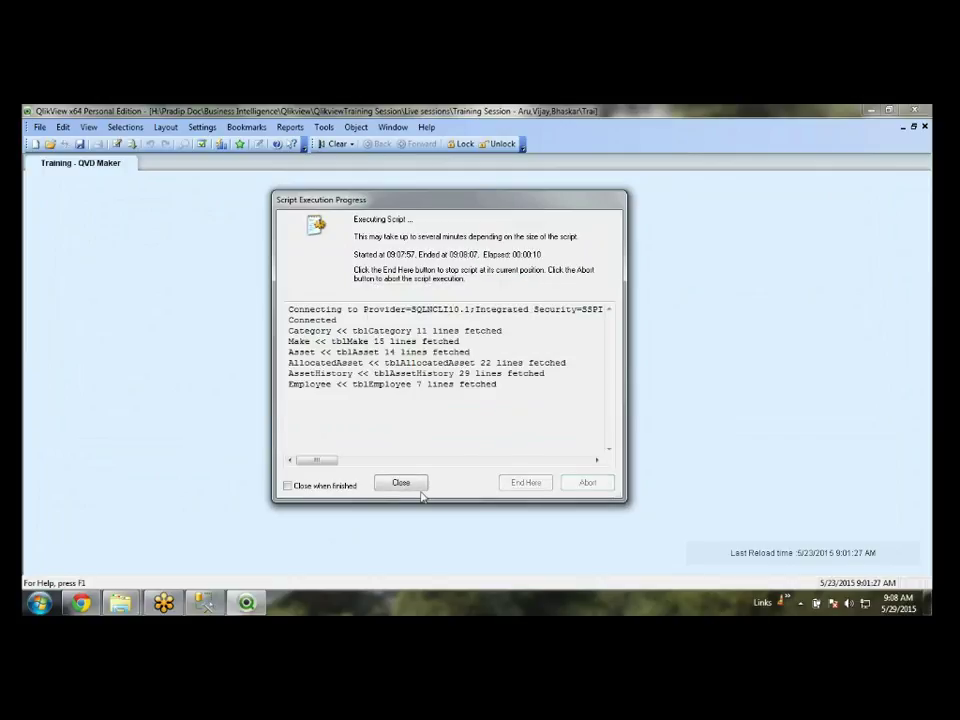
{"action": "left_click", "coordinate": [420, 486]}
{"action": "left_click", "coordinate": [496, 509]}
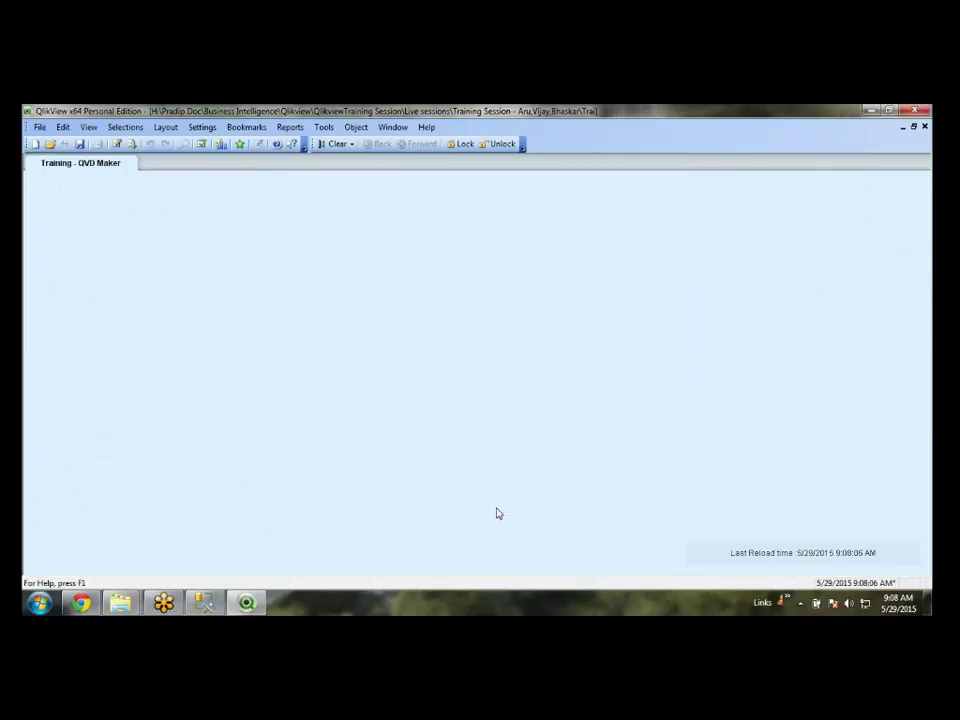
- In the load script, delete and re-enter the variable expansion $(_Category) in the IF condition above the Category table
{"action": "key", "text": "ctrl+e"}
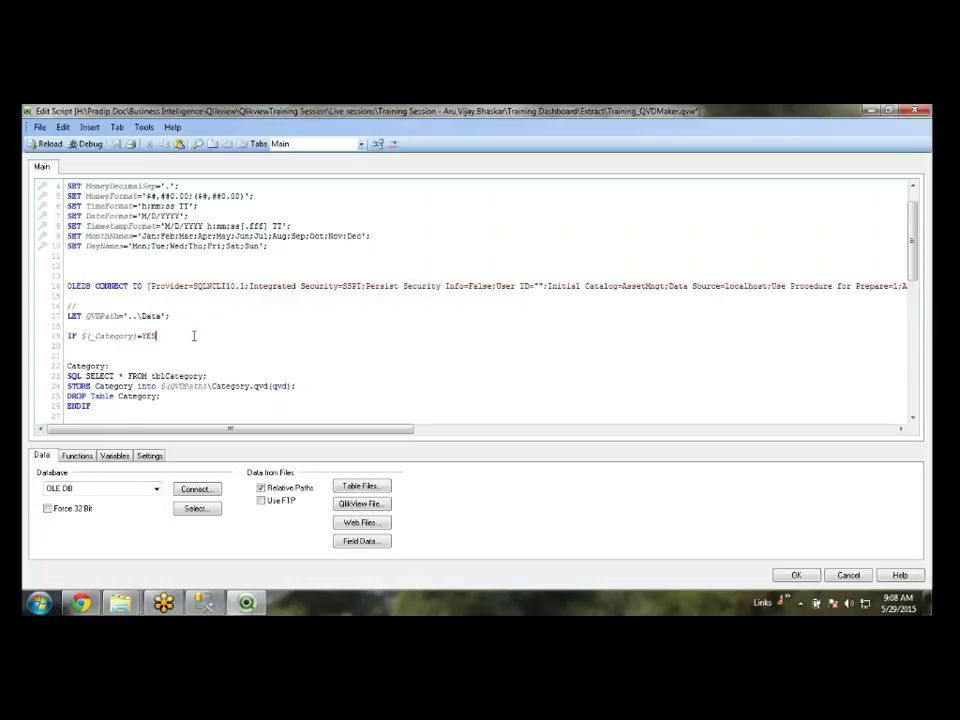
{"action": "left_click", "coordinate": [138, 336]}
{"action": "key", "text": "BackSpace"}
{"action": "key", "text": "BackSpace"}
{"action": "key", "text": "BackSpace"}
{"action": "key", "text": "BackSpace"}
{"action": "key", "text": "BackSpace"}
{"action": "key", "text": "BackSpace"}
{"action": "key", "text": "BackSpace"}
{"action": "key", "text": "BackSpace"}
{"action": "key", "text": "BackSpace"}
{"action": "key", "text": "BackSpace"}
{"action": "key", "text": "BackSpace"}
{"action": "key", "text": "BackSpace"}
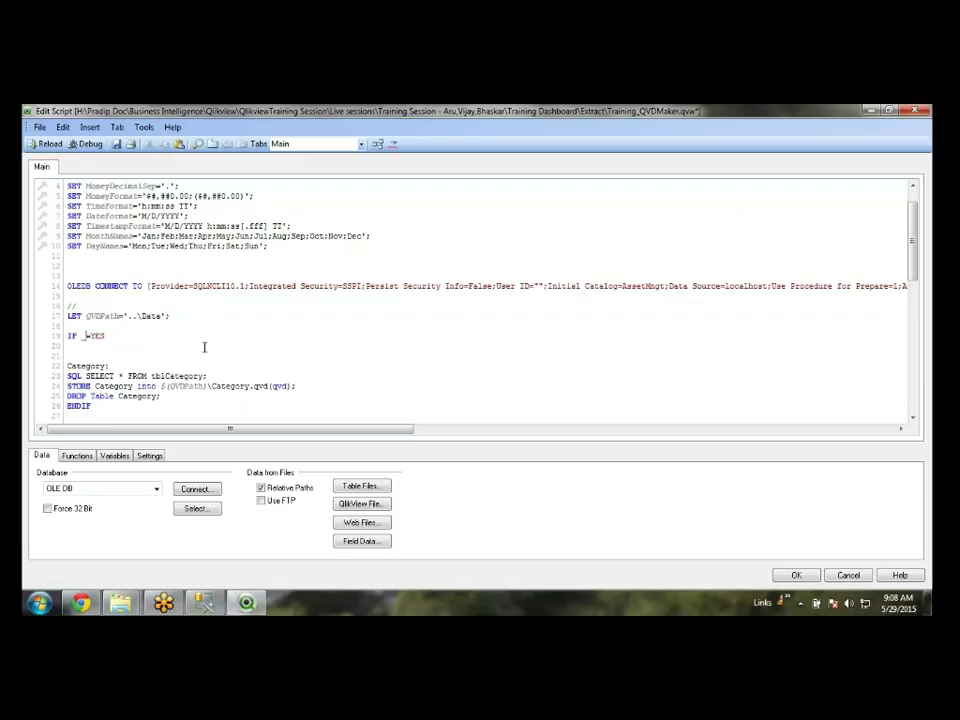
{"action": "key", "text": "BackSpace"}
{"action": "type", "text": "$(_Cate"}
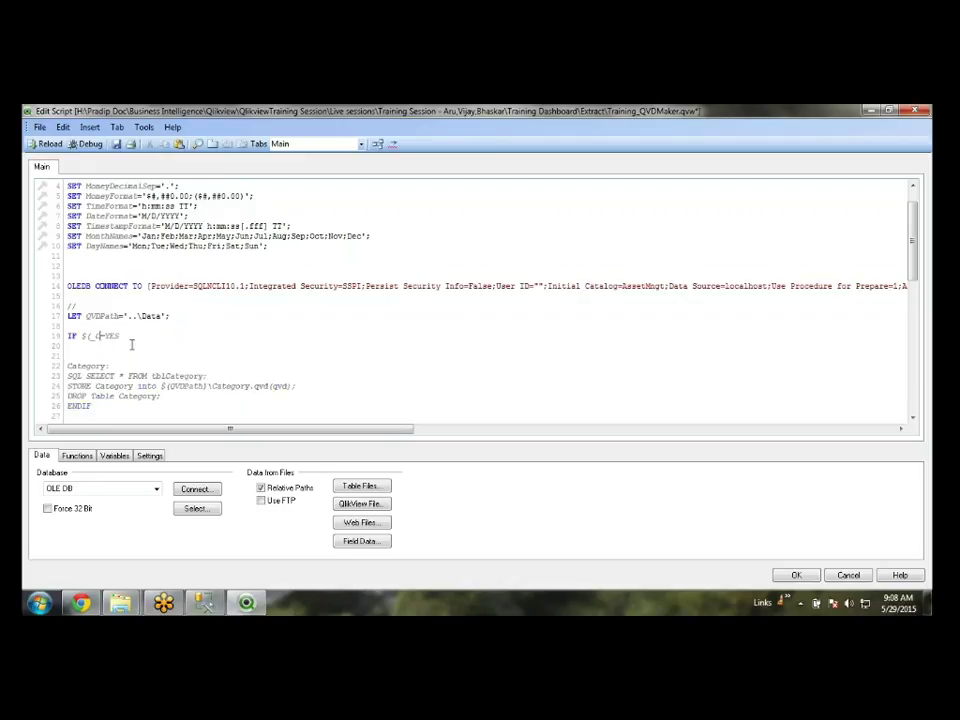
{"action": "type", "text": "gory)"}
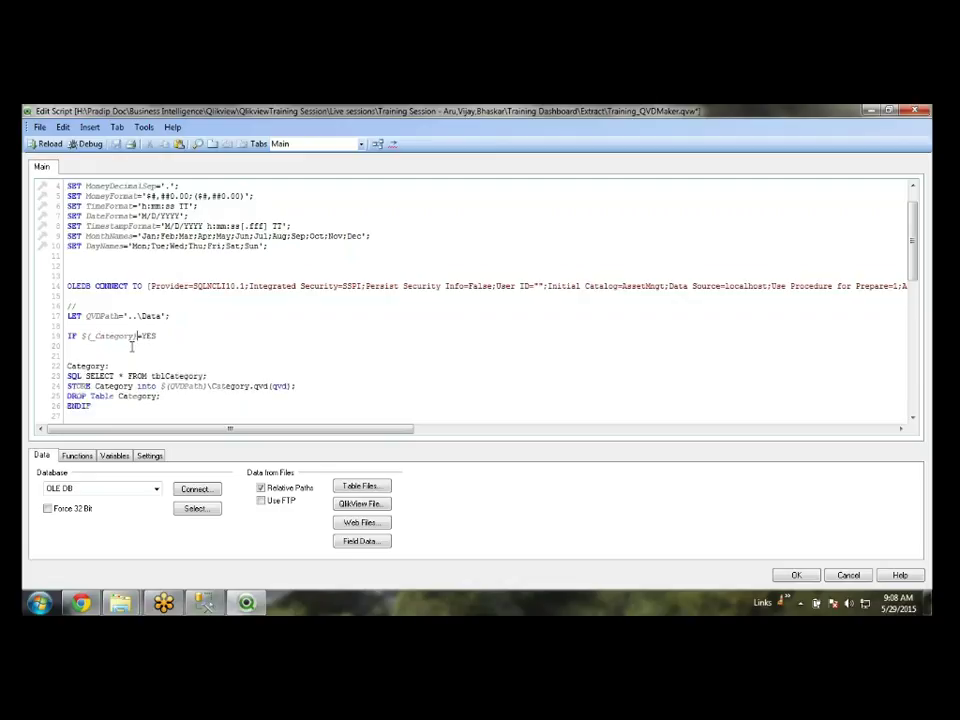
- Switch to Windows Explorer and open the Materials 1 folder inside QlikviewTraining Session
{"action": "mouse_move", "coordinate": [120, 602]}
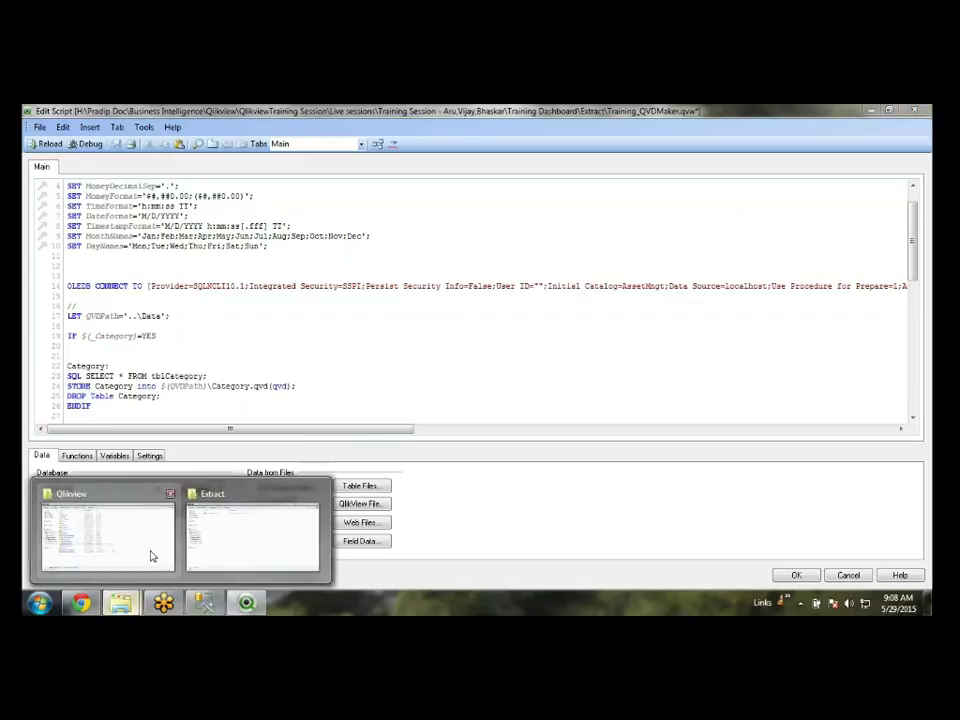
{"action": "left_click", "coordinate": [152, 551]}
{"action": "left_click", "coordinate": [191, 499]}
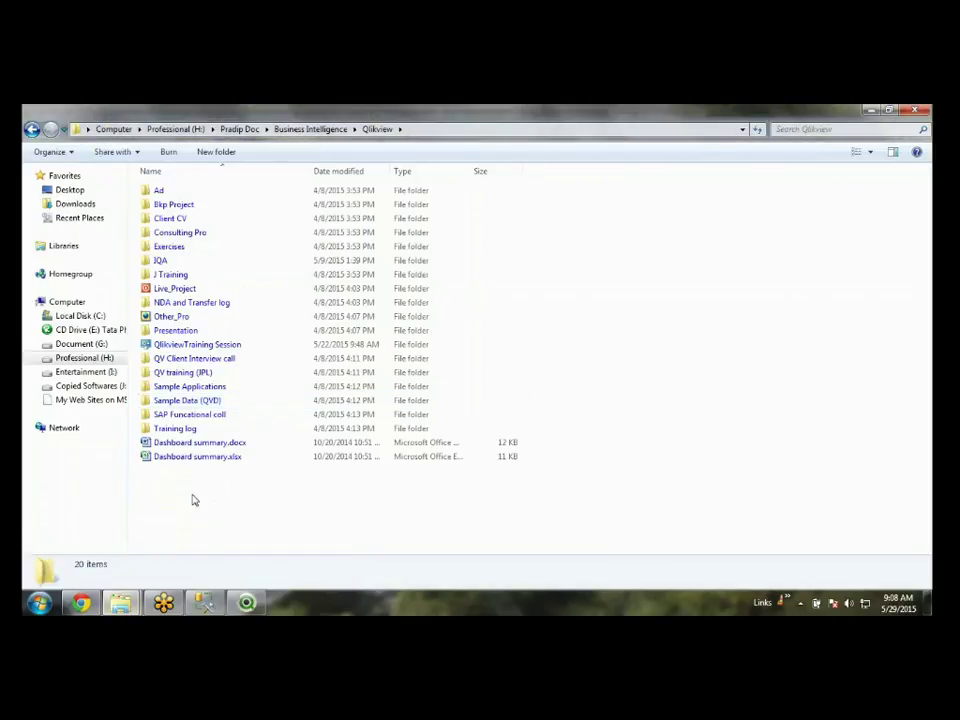
{"action": "double_click", "coordinate": [190, 345]}
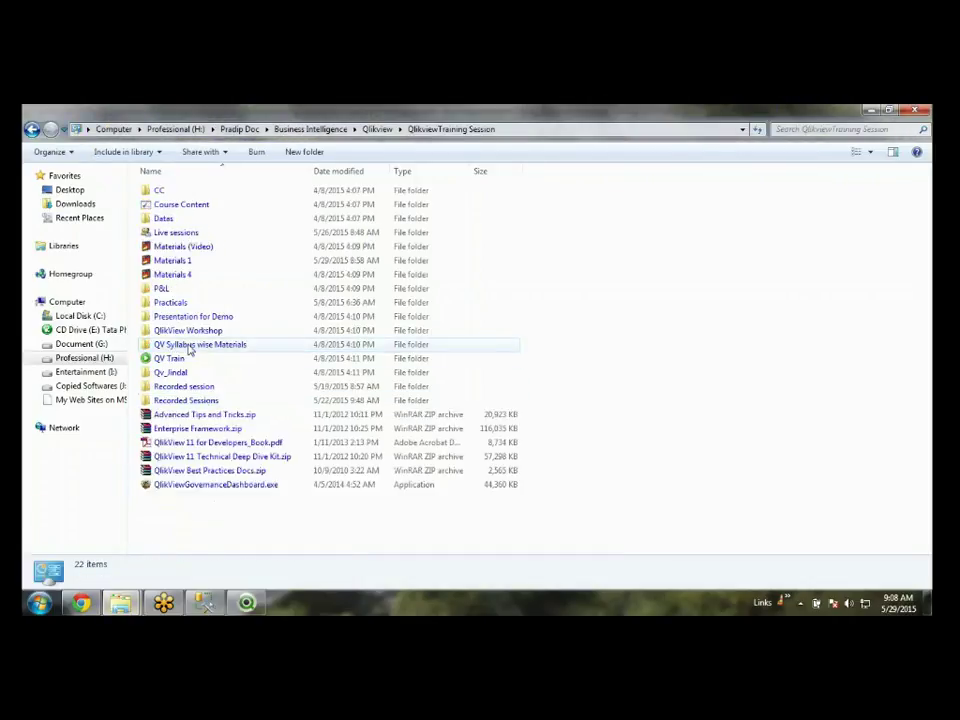
{"action": "double_click", "coordinate": [195, 260]}
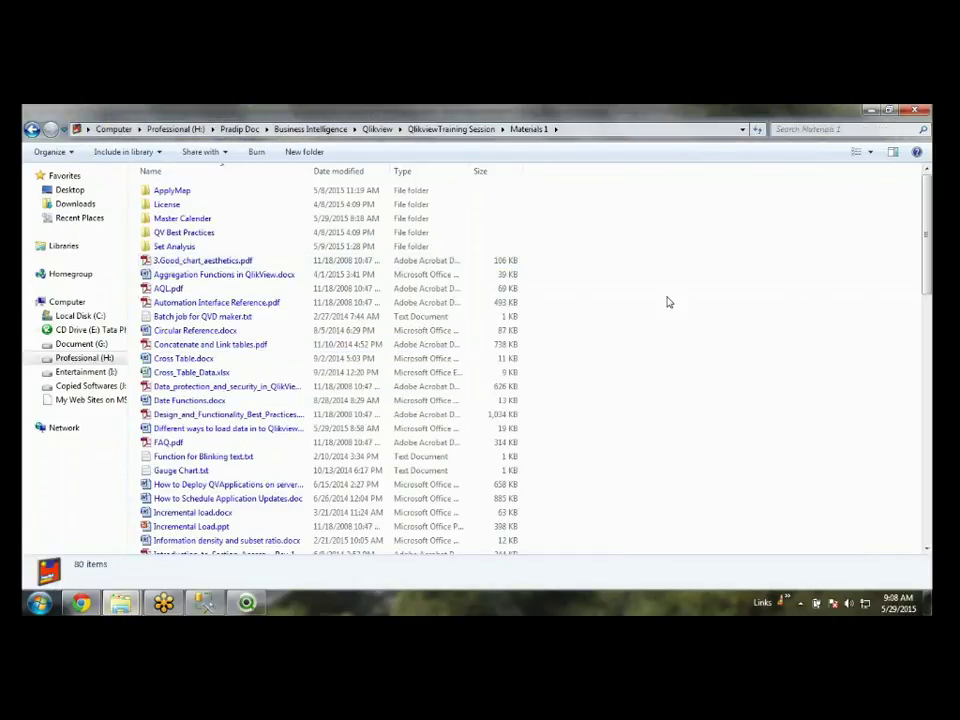
- Look through the files starting with Q in the Materials 1 folder, including the QlikView manuals, guides and presentations
{"action": "key", "text": "q"}
{"action": "key", "text": "q"}
{"action": "key", "text": "q"}
{"action": "key", "text": "q"}
{"action": "key", "text": "q"}
{"action": "key", "text": "q"}
{"action": "key", "text": "q"}
{"action": "key", "text": "q"}
{"action": "key", "text": "q"}
{"action": "key", "text": "q"}
{"action": "key", "text": "q"}
{"action": "key", "text": "q"}
{"action": "key", "text": "q"}
{"action": "key", "text": "q"}
{"action": "key", "text": "q"}
{"action": "key", "text": "q"}
{"action": "key", "text": "q"}
{"action": "key", "text": "q"}
{"action": "key", "text": "q"}
{"action": "key", "text": "q"}
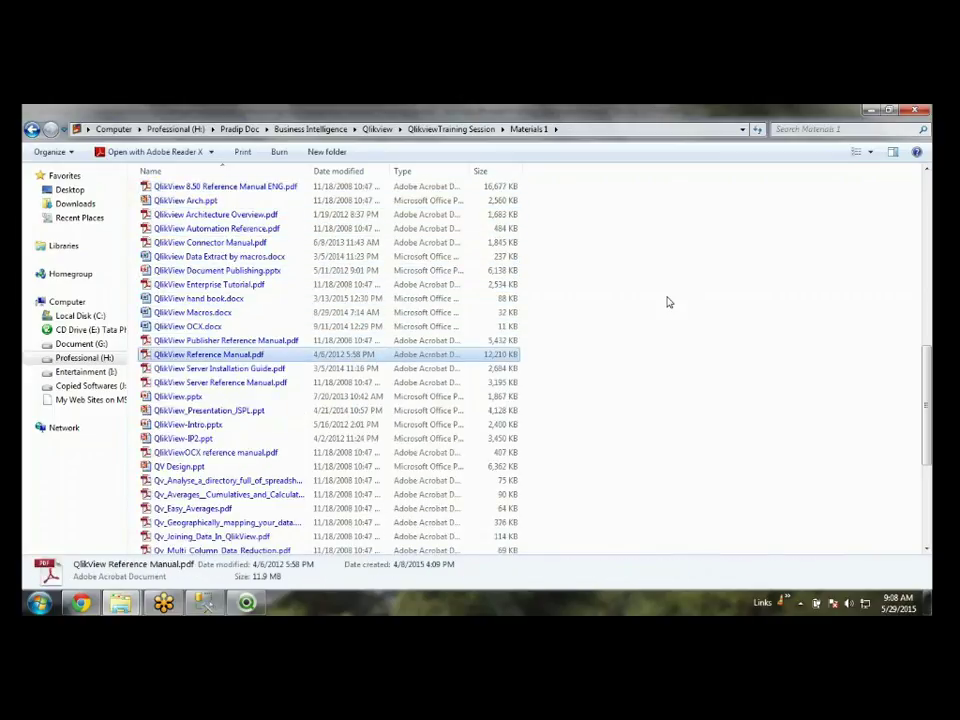
{"action": "key", "text": "q"}
{"action": "key", "text": "q"}
{"action": "key", "text": "q"}
{"action": "key", "text": "q"}
{"action": "key", "text": "q"}
{"action": "key", "text": "q"}
{"action": "key", "text": "q"}
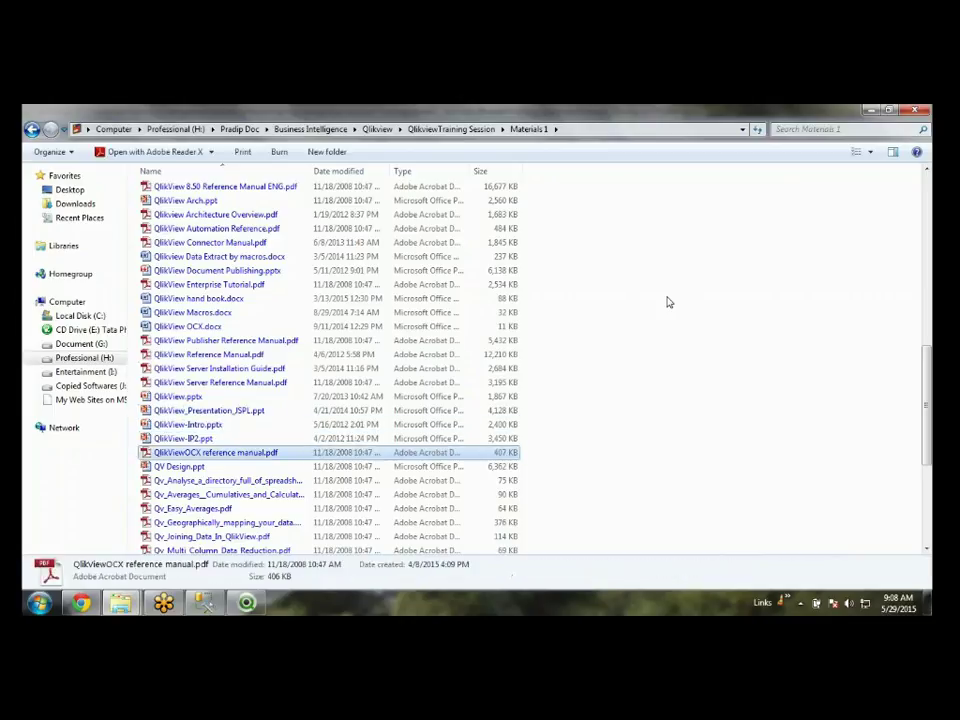
{"action": "key", "text": "q"}
{"action": "key", "text": "q"}
{"action": "key", "text": "q"}
{"action": "key", "text": "q"}
{"action": "key", "text": "q"}
{"action": "key", "text": "q"}
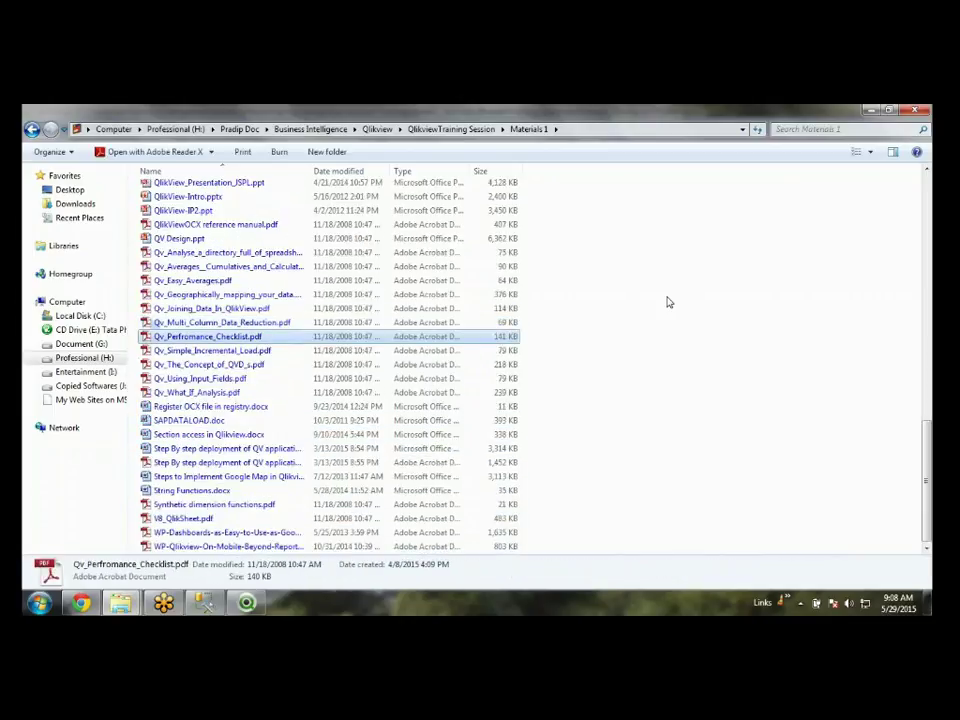
{"action": "key", "text": "q"}
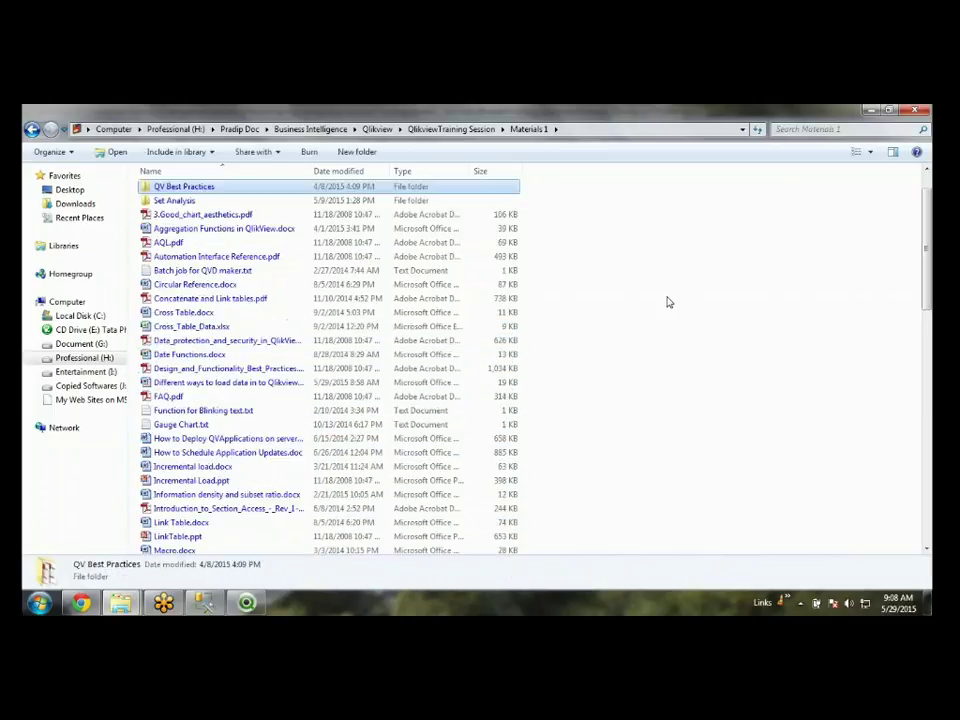
{"action": "key", "text": "q"}
{"action": "key", "text": "q"}
{"action": "key", "text": "q"}
{"action": "key", "text": "q"}
{"action": "key", "text": "q"}
{"action": "key", "text": "q"}
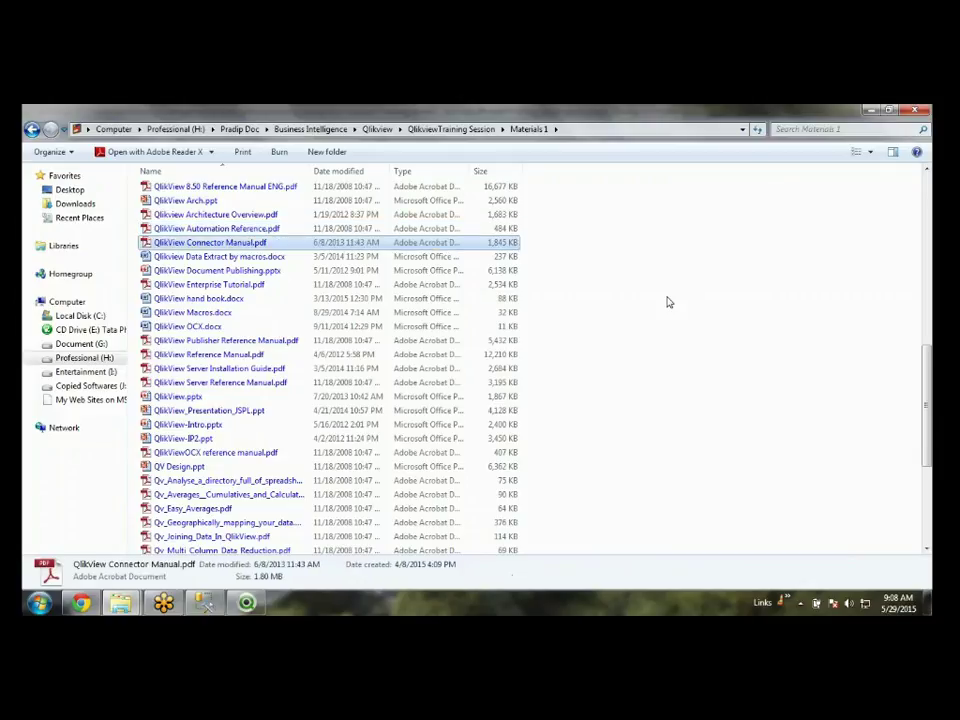
{"action": "key", "text": "q"}
{"action": "key", "text": "q"}
{"action": "key", "text": "q"}
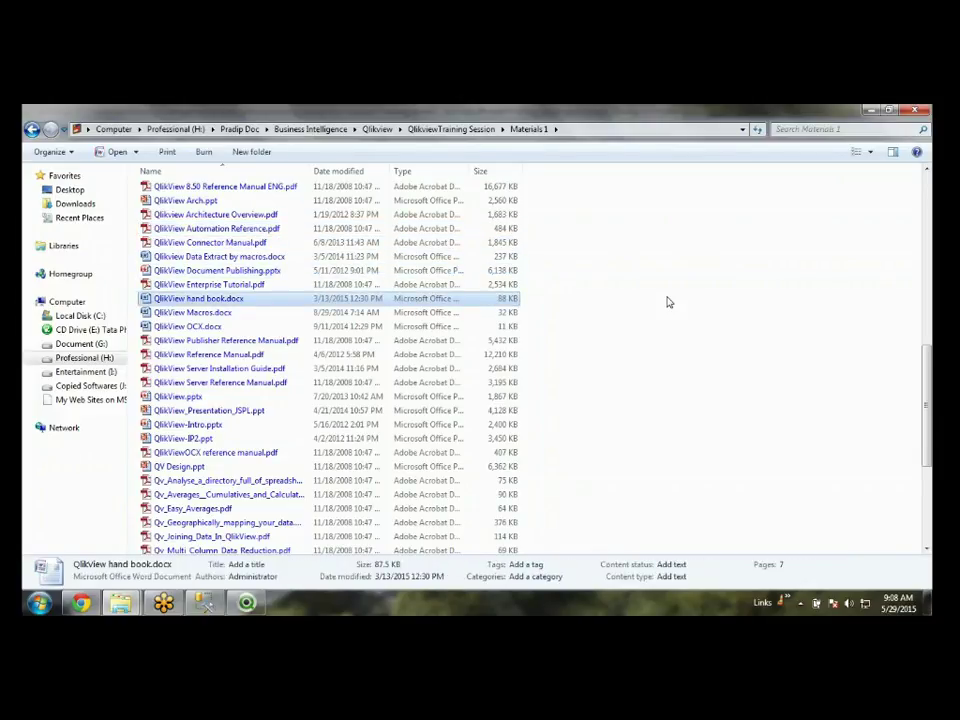
{"action": "key", "text": "Down"}
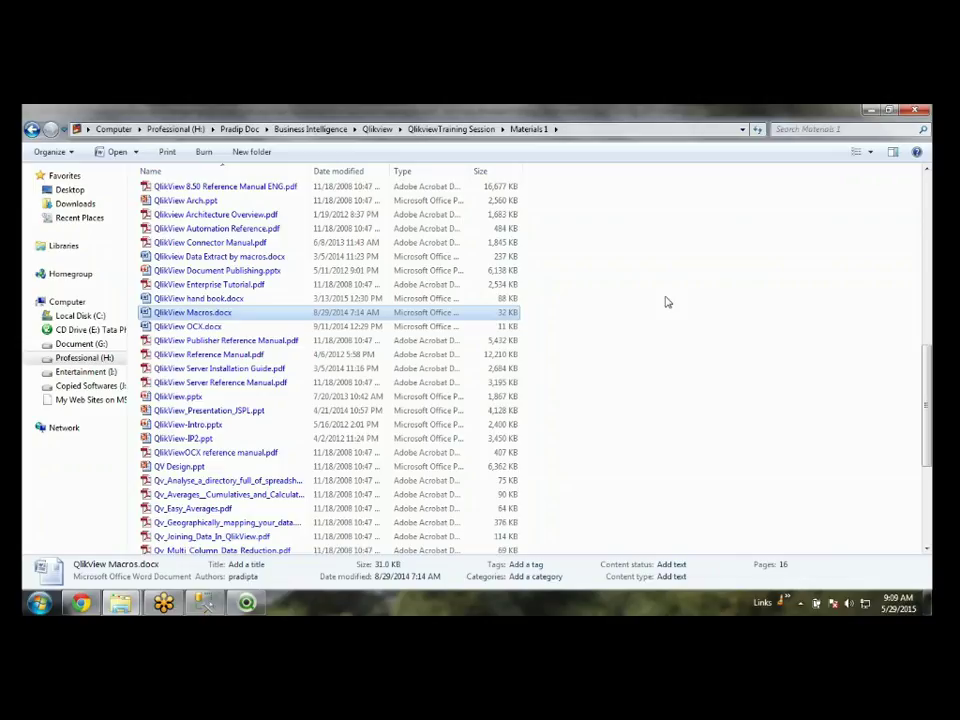
{"action": "key", "text": "Down"}
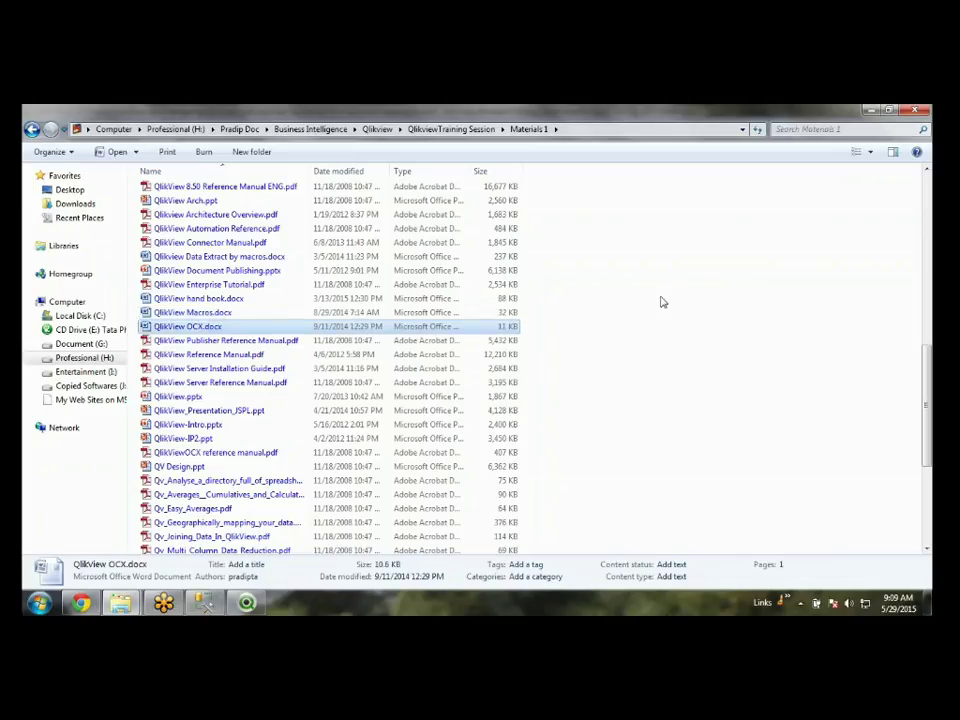
{"action": "key", "text": "Down"}
{"action": "key", "text": "Down"}
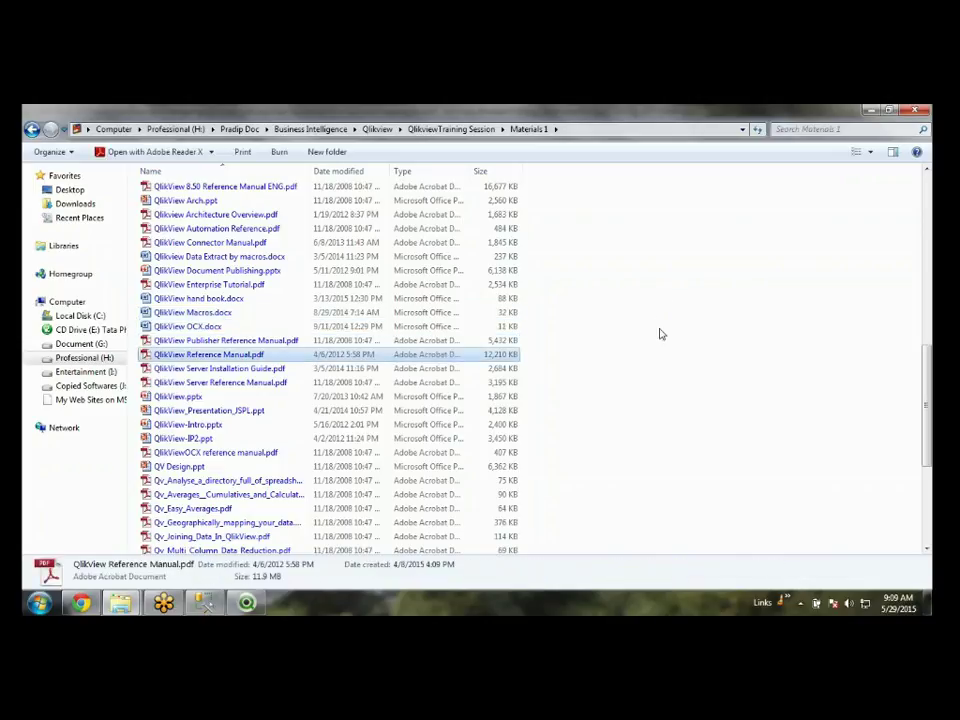
{"action": "key", "text": "Down"}
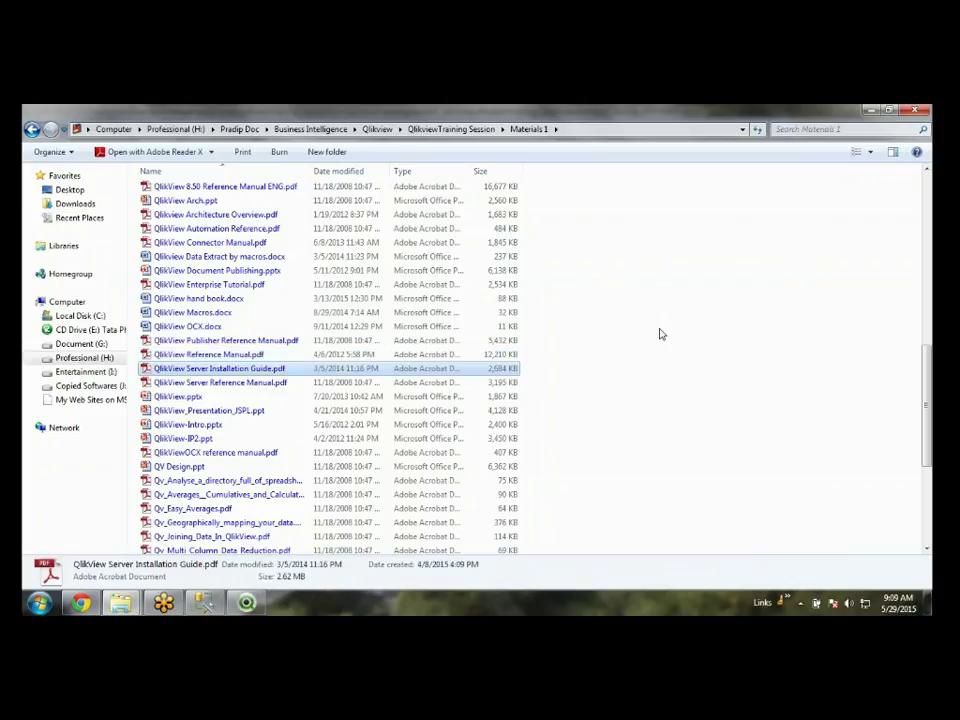
{"action": "key", "text": "Down"}
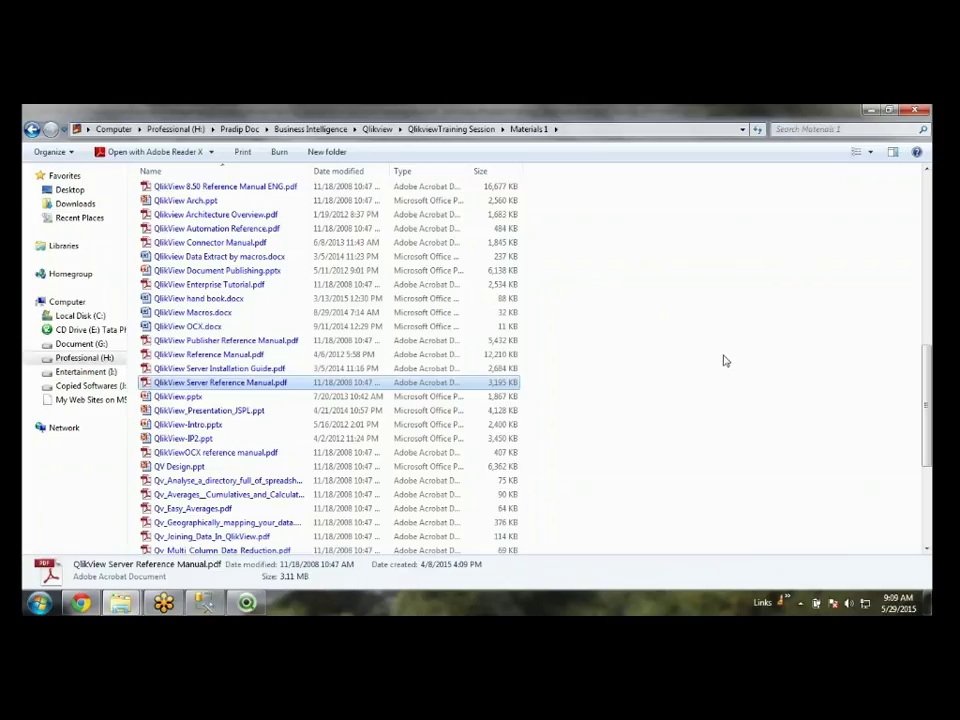
{"action": "key", "text": "Down"}
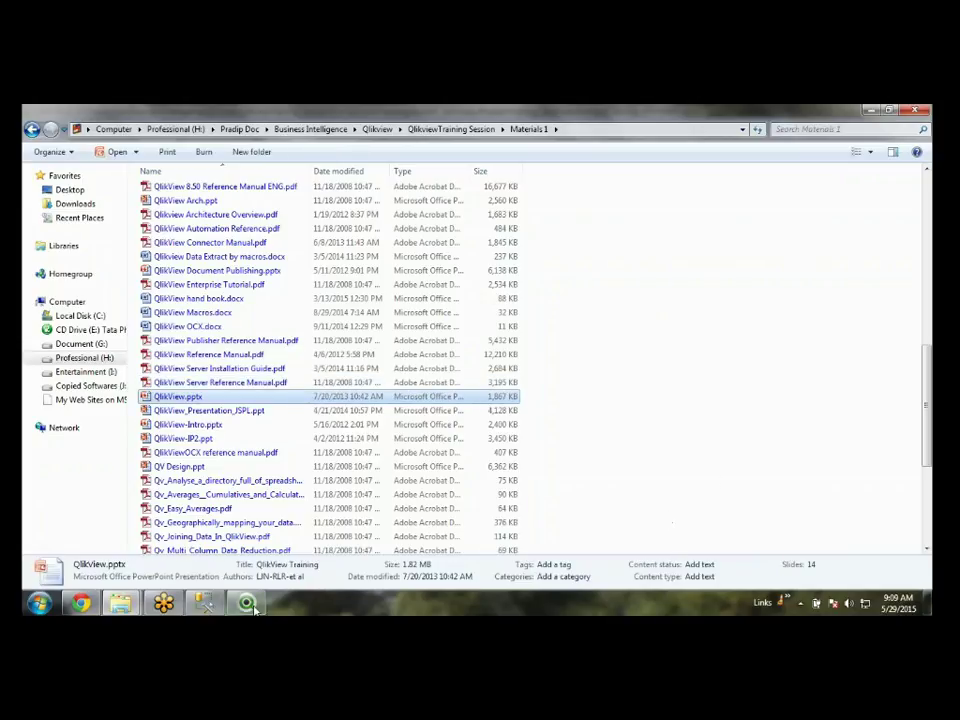
- Switch back to the QlikView script editor, review the IF conditions on the table loads, and close the editor discarding its pending changes
{"action": "left_click", "coordinate": [250, 605]}
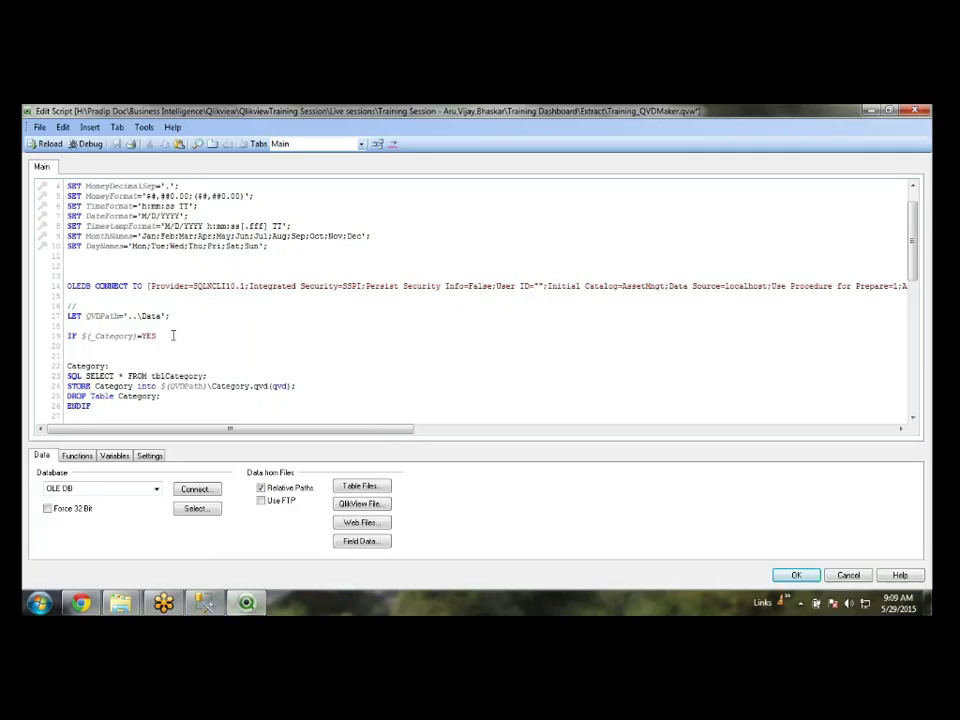
{"action": "scroll", "coordinate": [325, 310], "scroll_direction": "down", "scroll_amount": 8}
{"action": "scroll", "coordinate": [323, 314], "scroll_direction": "down", "scroll_amount": 3}
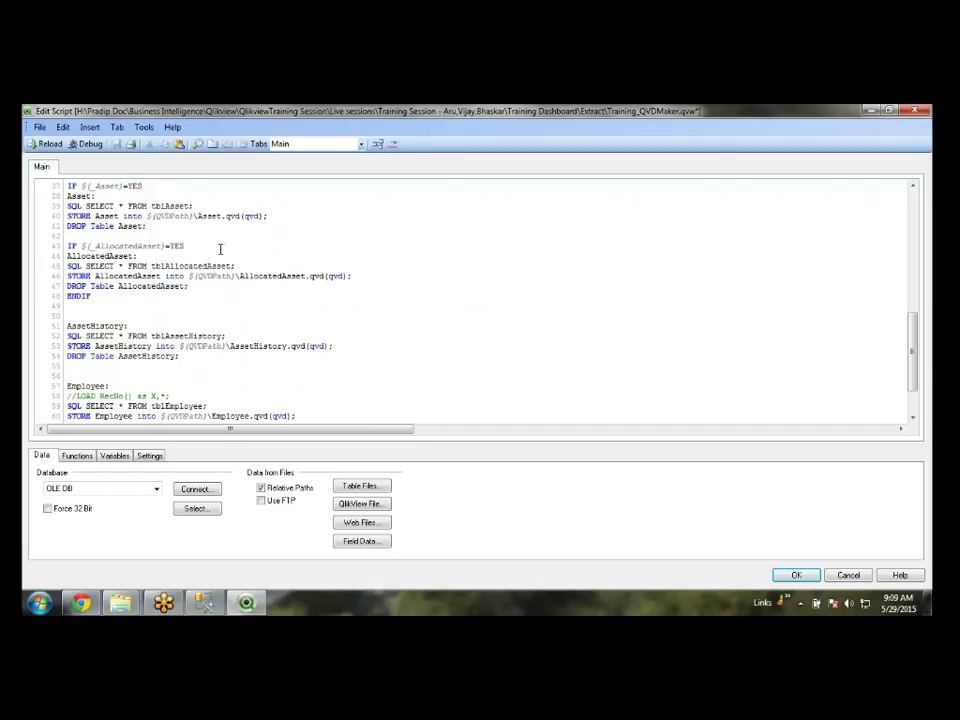
{"action": "left_click", "coordinate": [848, 575]}
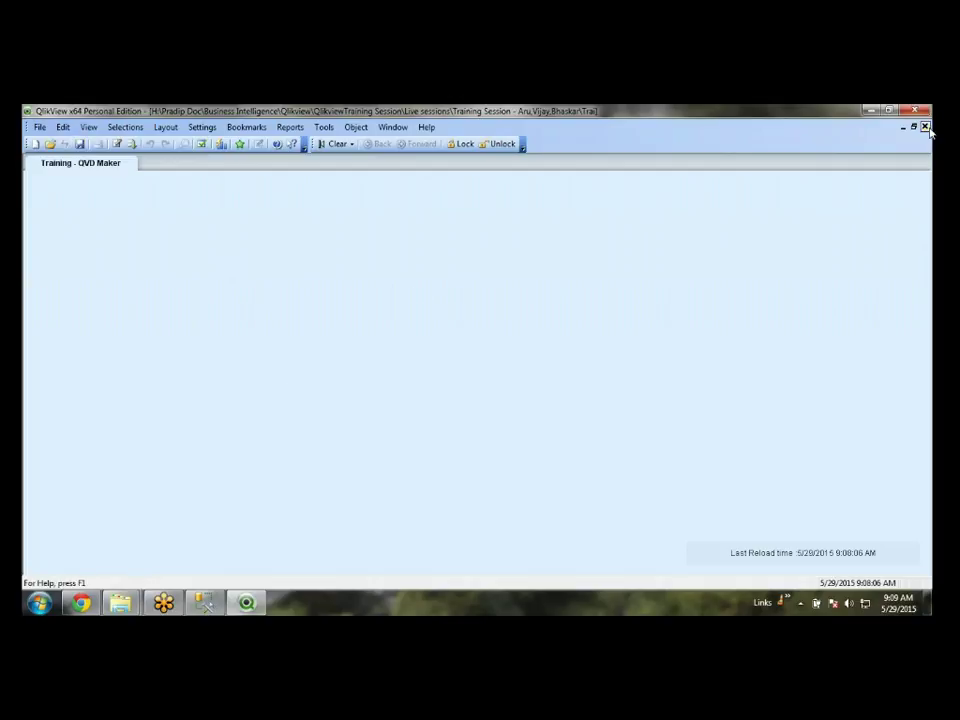
- Create an input box on the Training - QVD Maker sheet displaying the variables _Category, _Make, _Asset and _AllocatedAsset
{"action": "right_click", "coordinate": [122, 256]}
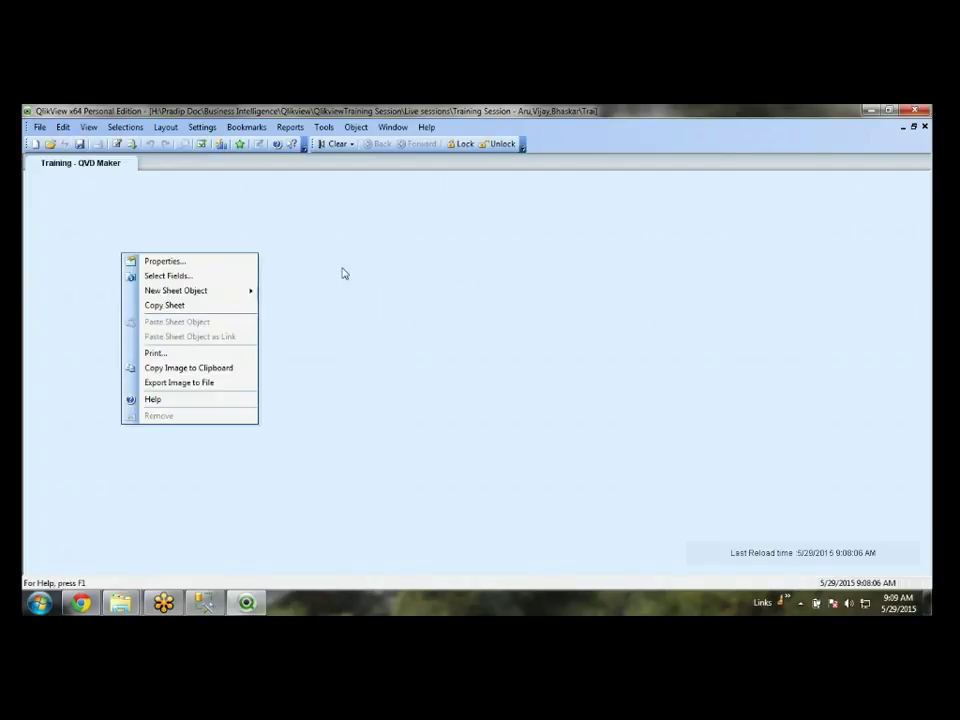
{"action": "mouse_move", "coordinate": [201, 299]}
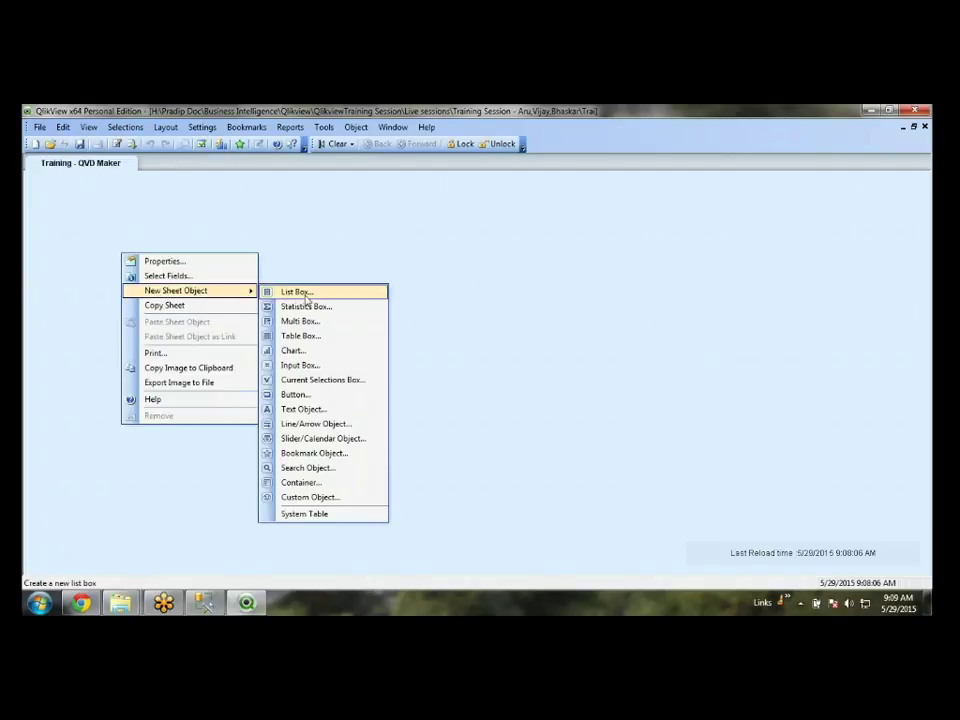
{"action": "left_click", "coordinate": [305, 365]}
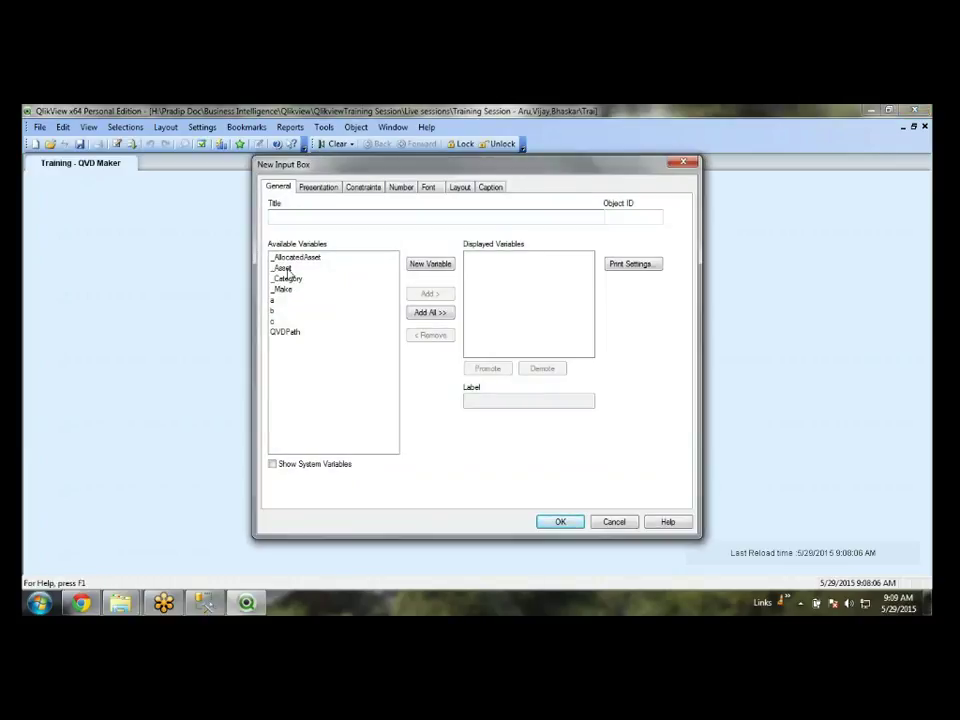
{"action": "double_click", "coordinate": [285, 279]}
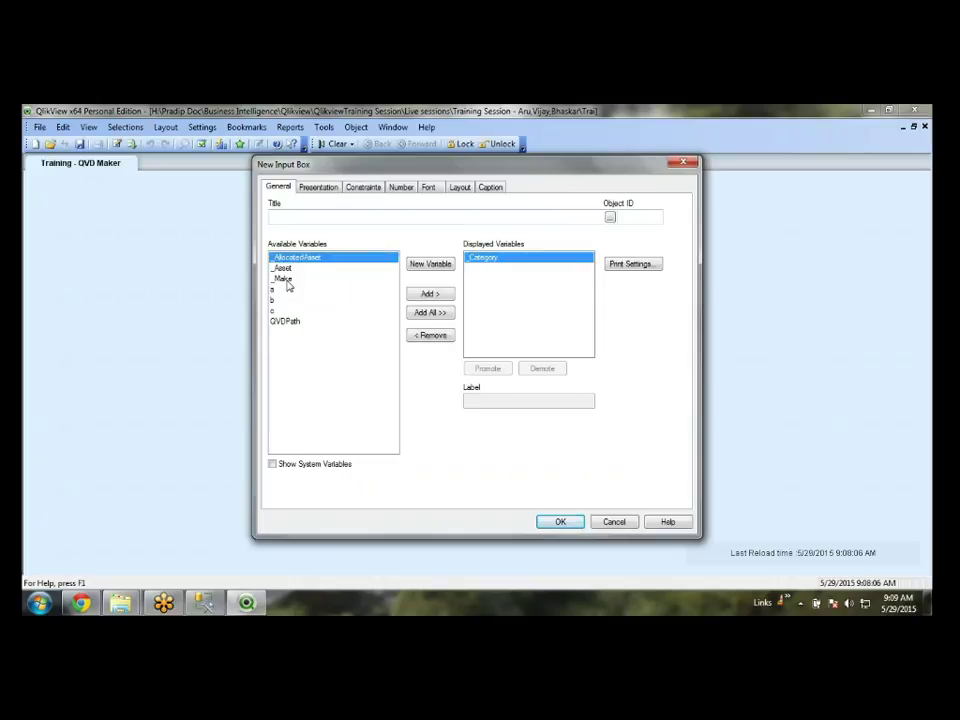
{"action": "double_click", "coordinate": [286, 281]}
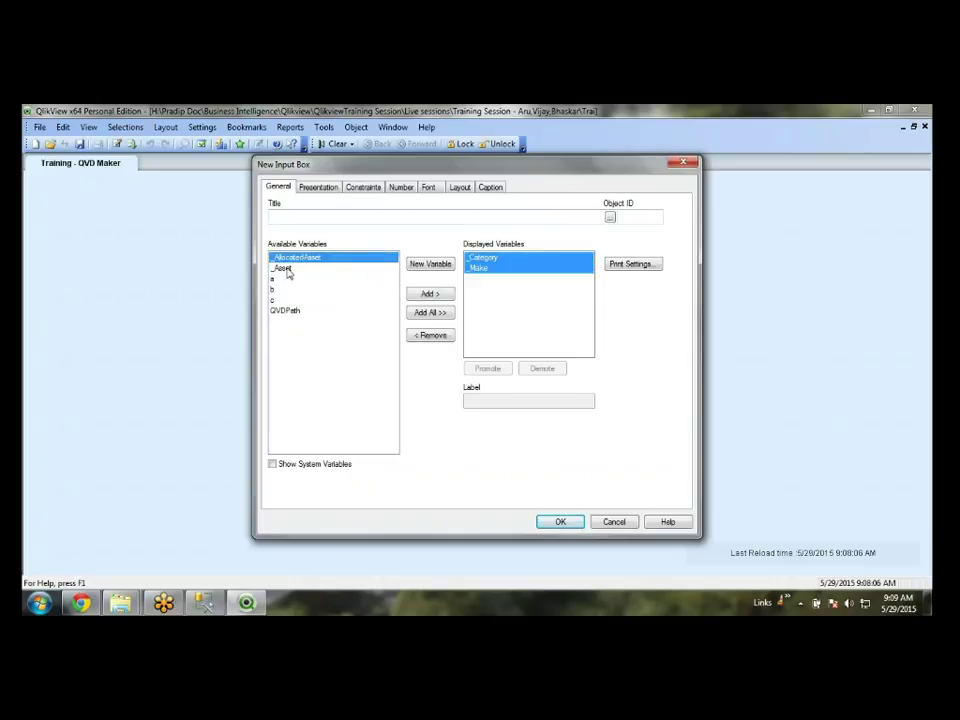
{"action": "double_click", "coordinate": [286, 268]}
{"action": "double_click", "coordinate": [287, 258]}
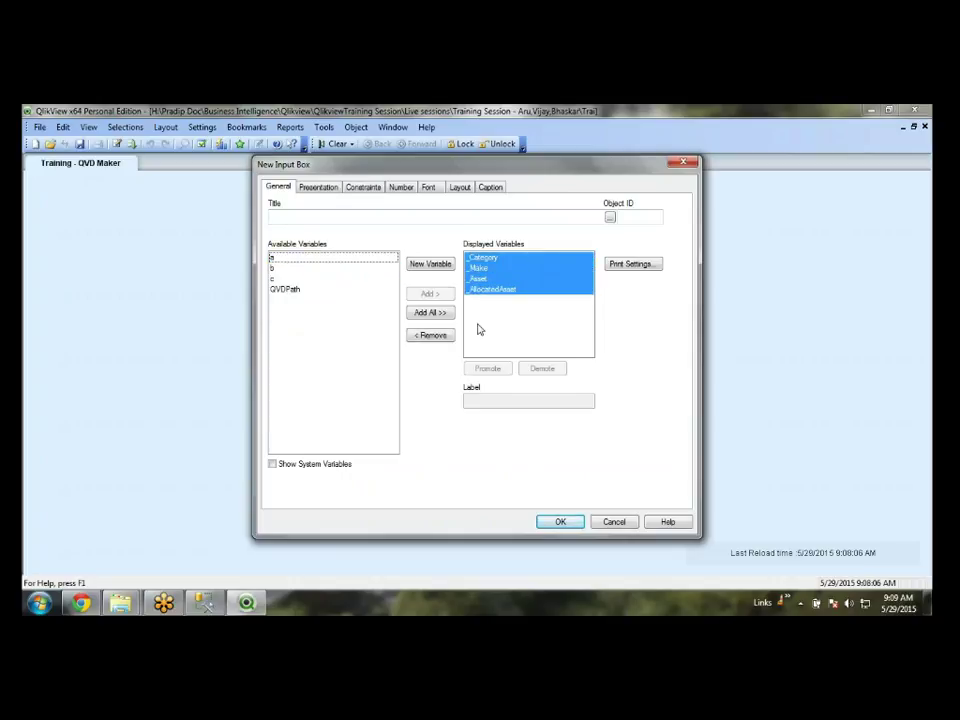
{"action": "left_click", "coordinate": [563, 523]}
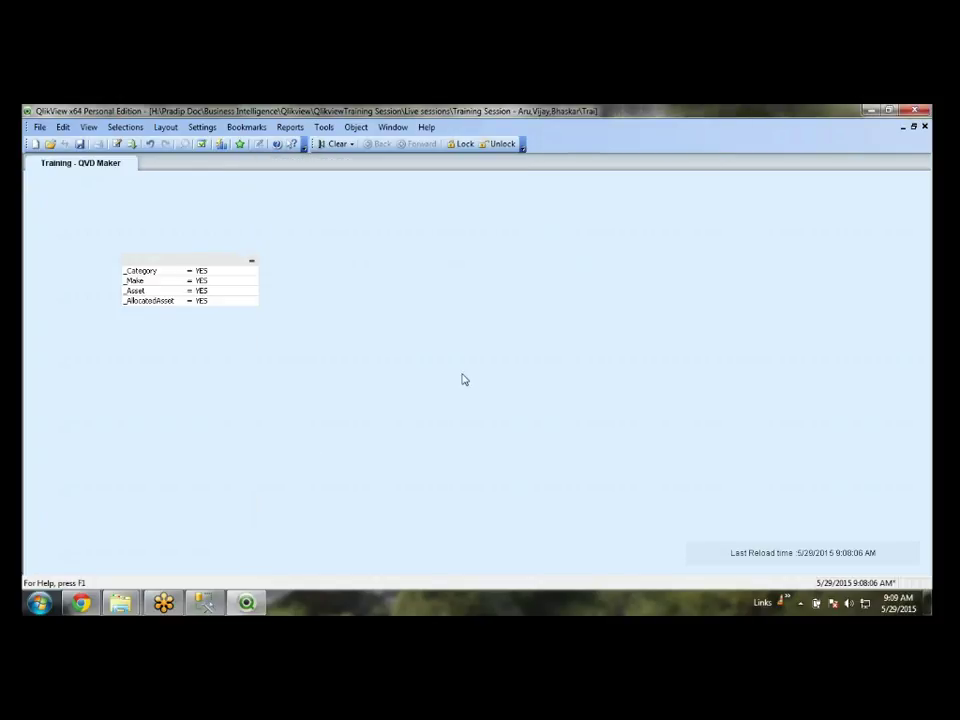
- Set the _Category, _Make, _Asset and _AllocatedAsset variables in the input box to NO
{"action": "left_click", "coordinate": [229, 273]}
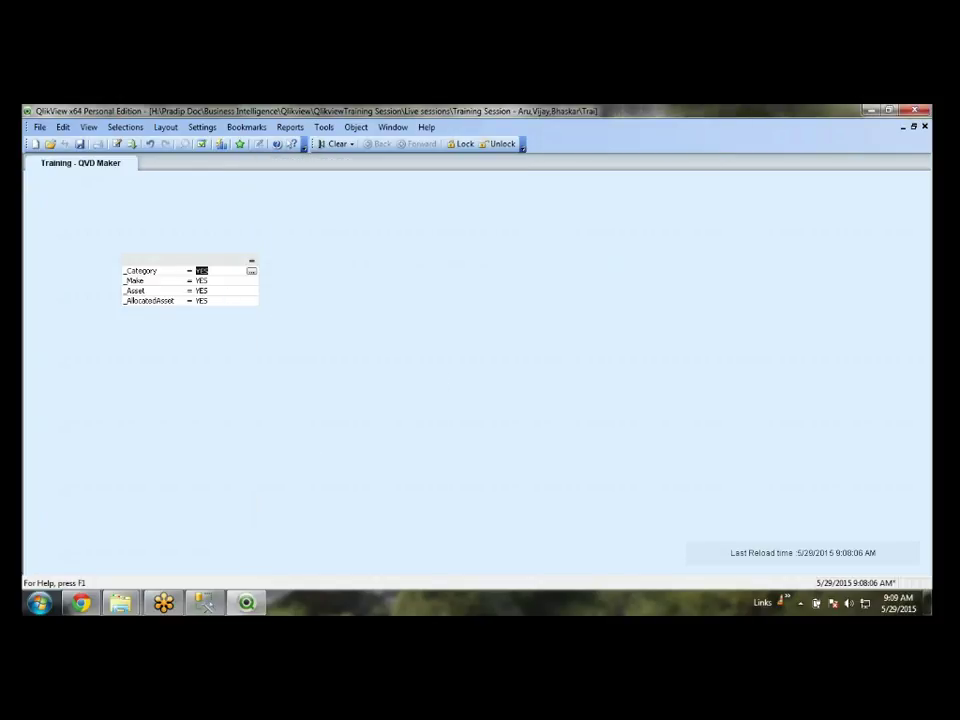
{"action": "left_click", "coordinate": [250, 272]}
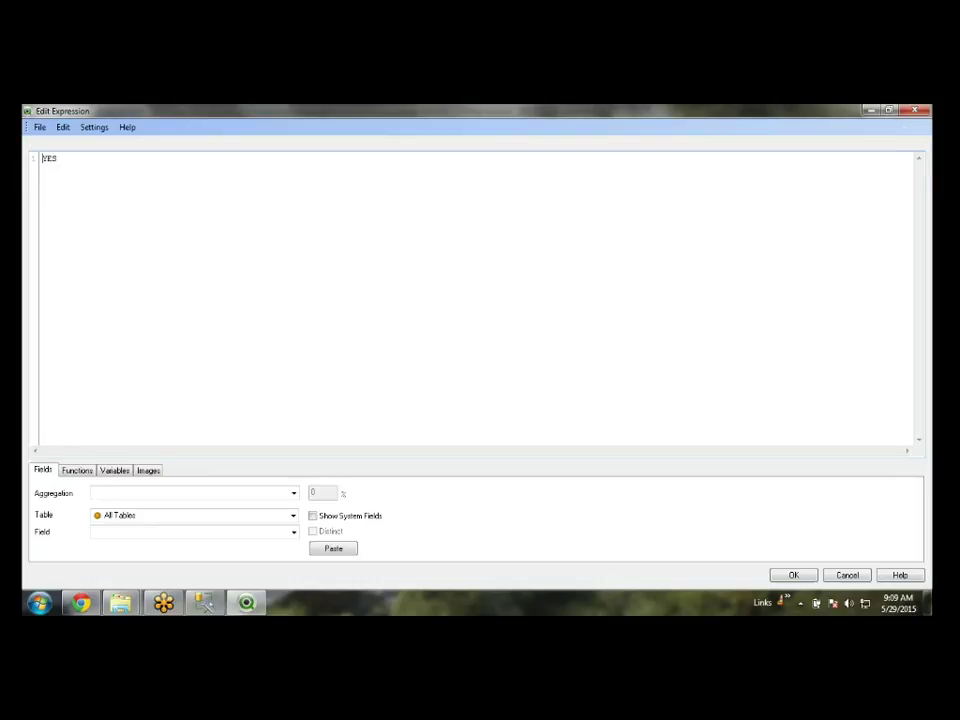
{"action": "left_click", "coordinate": [845, 576]}
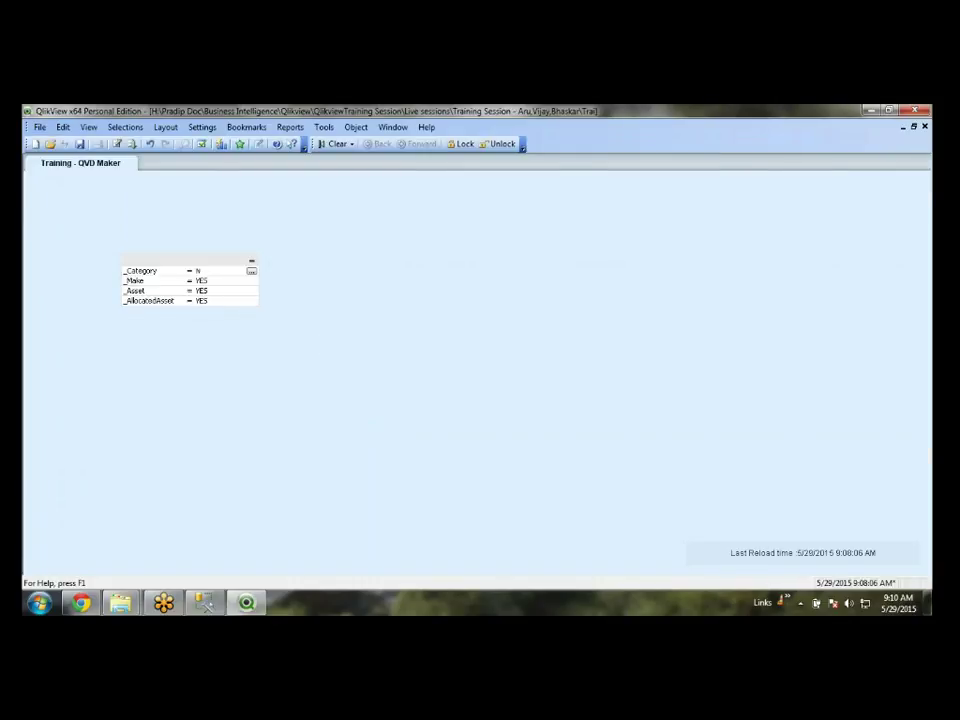
{"action": "type", "text": "NO"}
{"action": "key", "text": "Tab"}
{"action": "key", "text": "Tab"}
{"action": "key", "text": "Tab"}
{"action": "type", "text": "NO"}
{"action": "key", "text": "Return"}
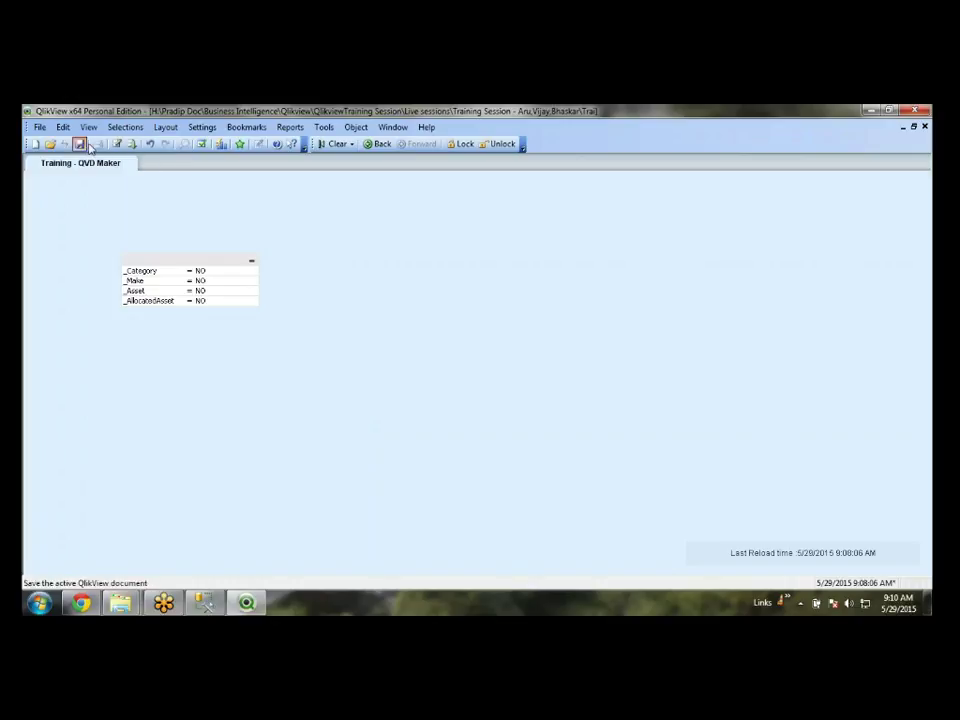
- Reload the QVD Maker script, acknowledge each script error and close the execution progress report
{"action": "left_click", "coordinate": [131, 146]}
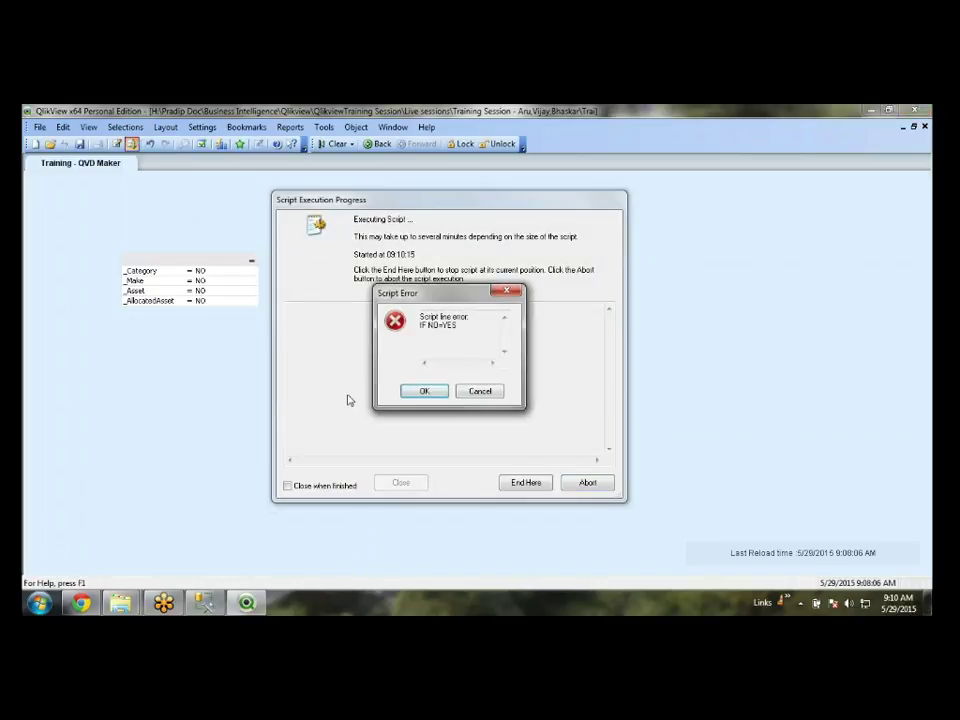
{"action": "left_click", "coordinate": [424, 391]}
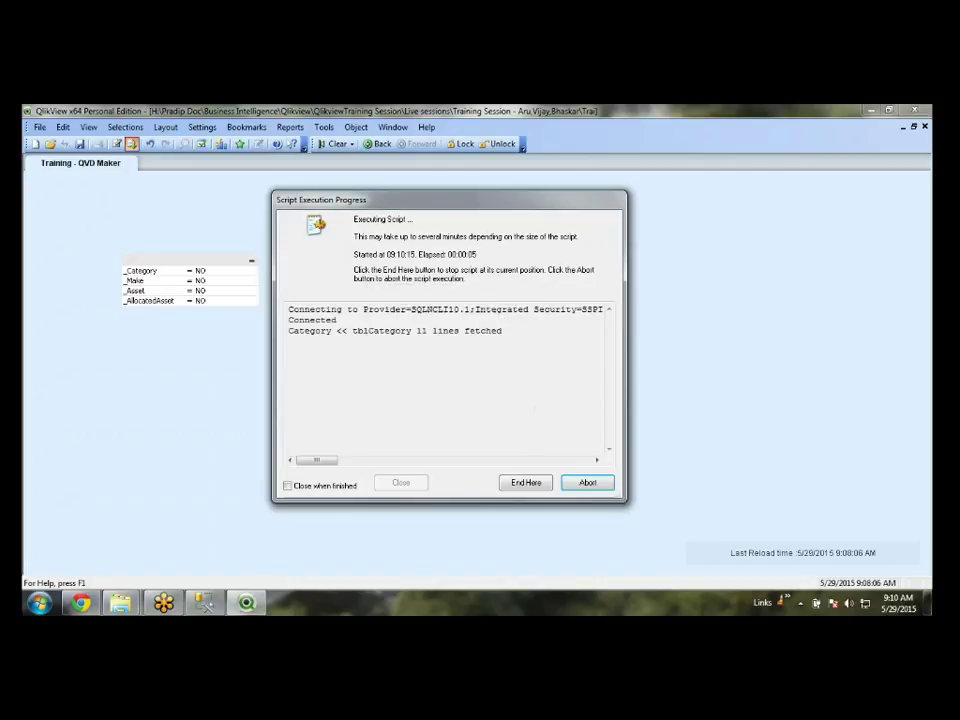
{"action": "left_click", "coordinate": [424, 391]}
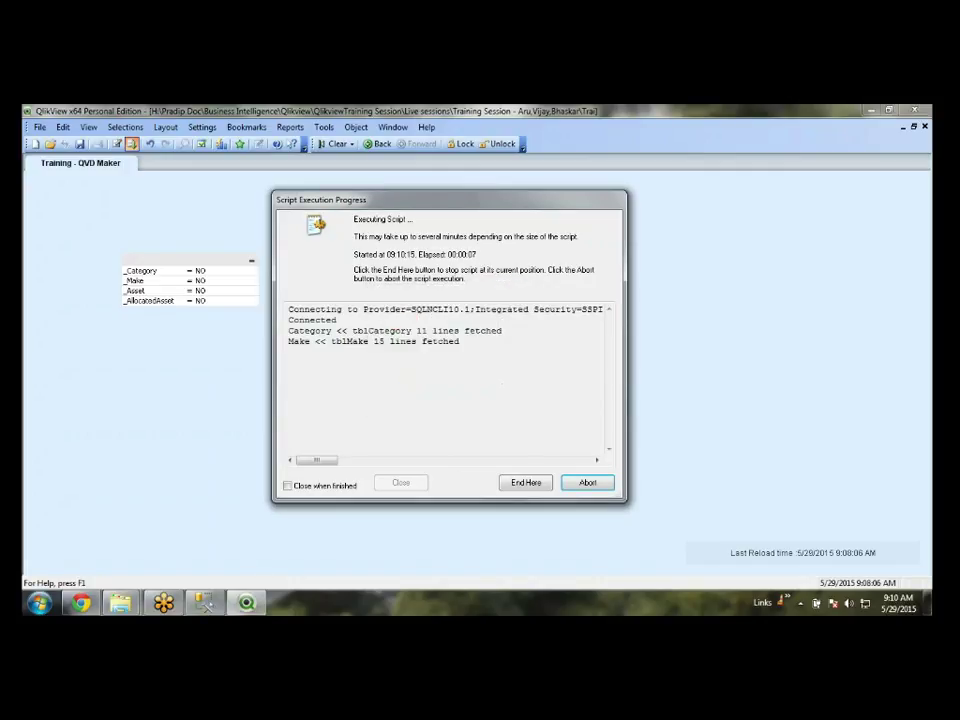
{"action": "left_click", "coordinate": [424, 391]}
{"action": "left_click", "coordinate": [424, 391]}
{"action": "left_click", "coordinate": [424, 391]}
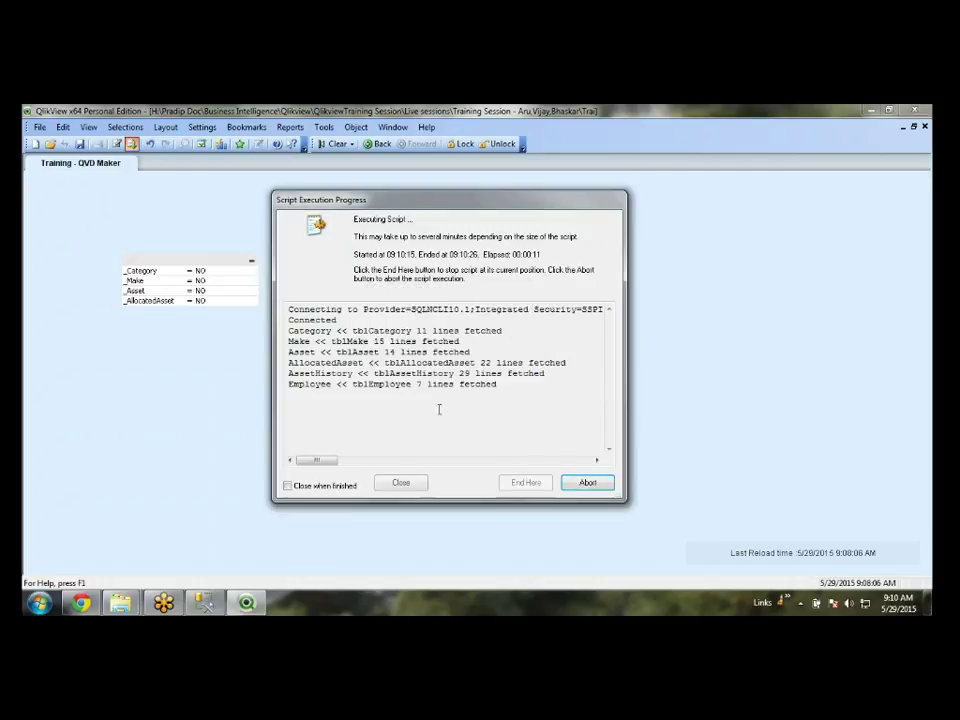
{"action": "left_click", "coordinate": [419, 486]}
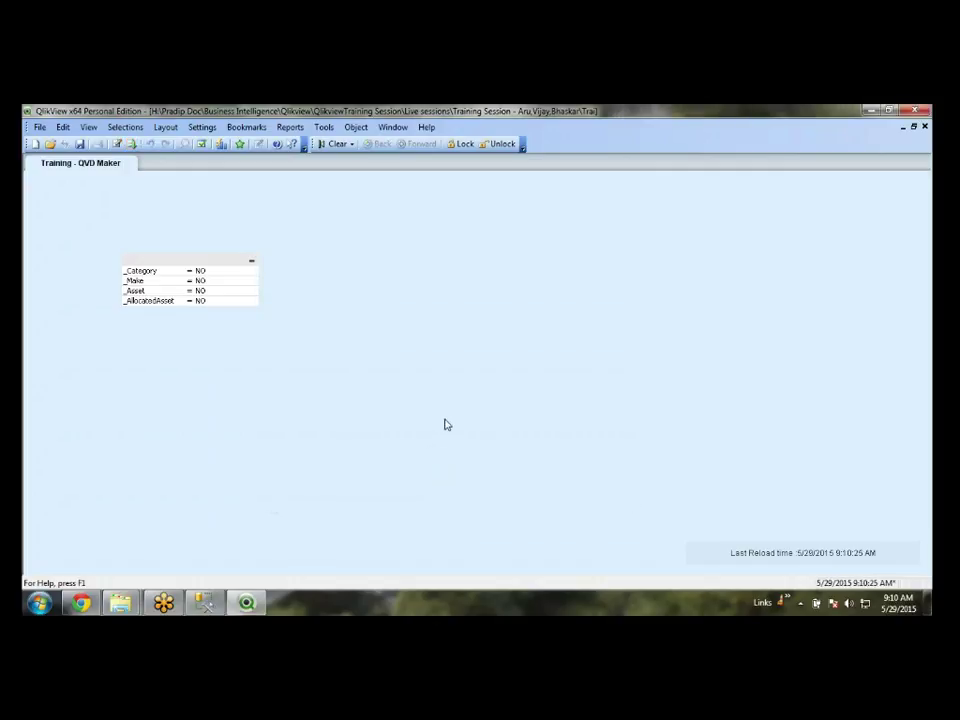
- Edit the Category condition in the load script to read IF ($(_Category)='YES')
{"action": "key", "text": "ctrl+e"}
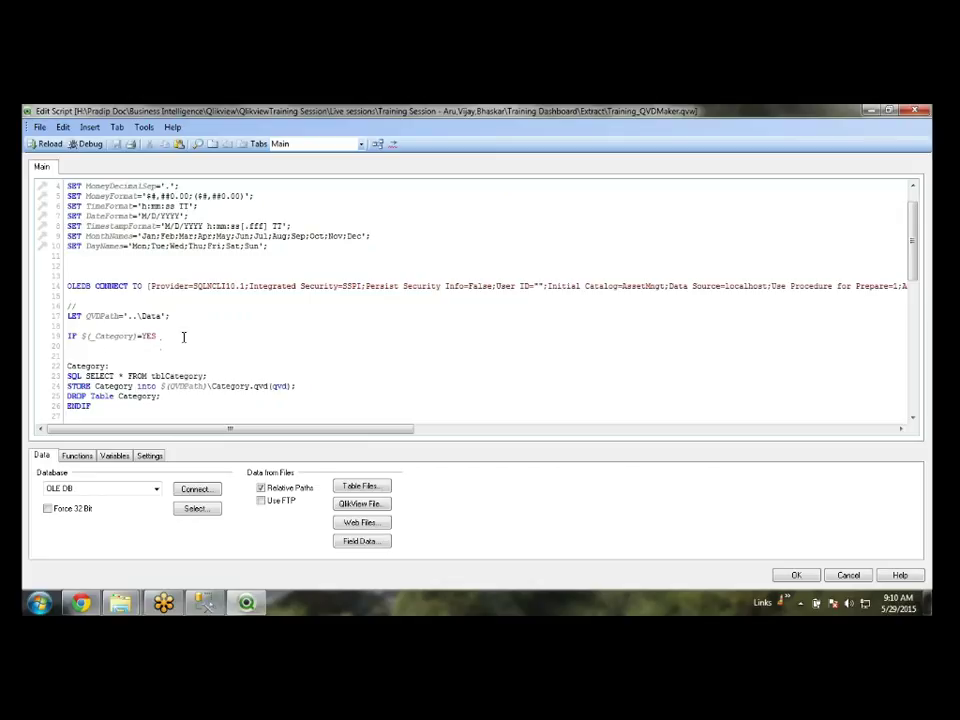
{"action": "type", "text": "("}
{"action": "type", "text": ")"}
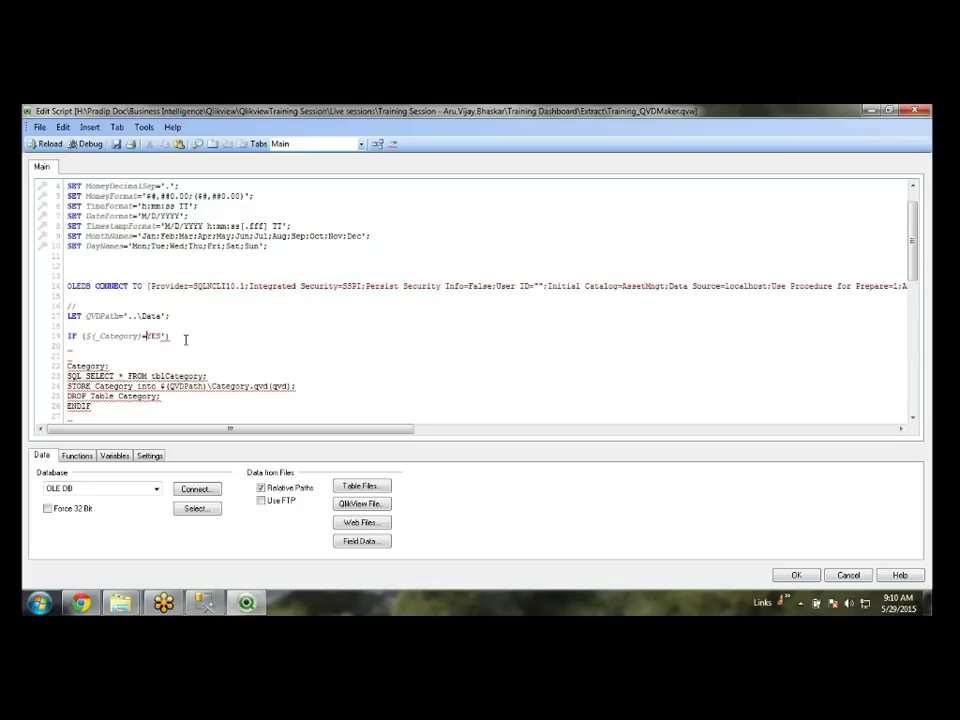
{"action": "type", "text": "'"}
{"action": "type", "text": "="}
{"action": "key", "text": "BackSpace"}
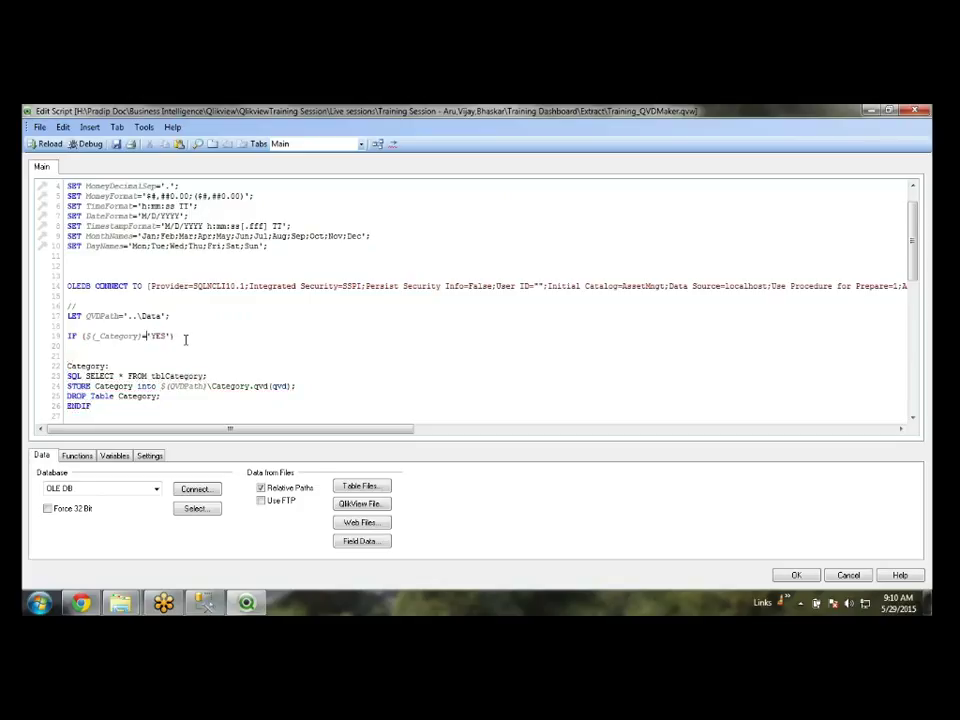
{"action": "left_click", "coordinate": [226, 336]}
- Try to reload the data with the edited condition, cancel the script run and restore the old data
{"action": "left_click", "coordinate": [40, 143]}
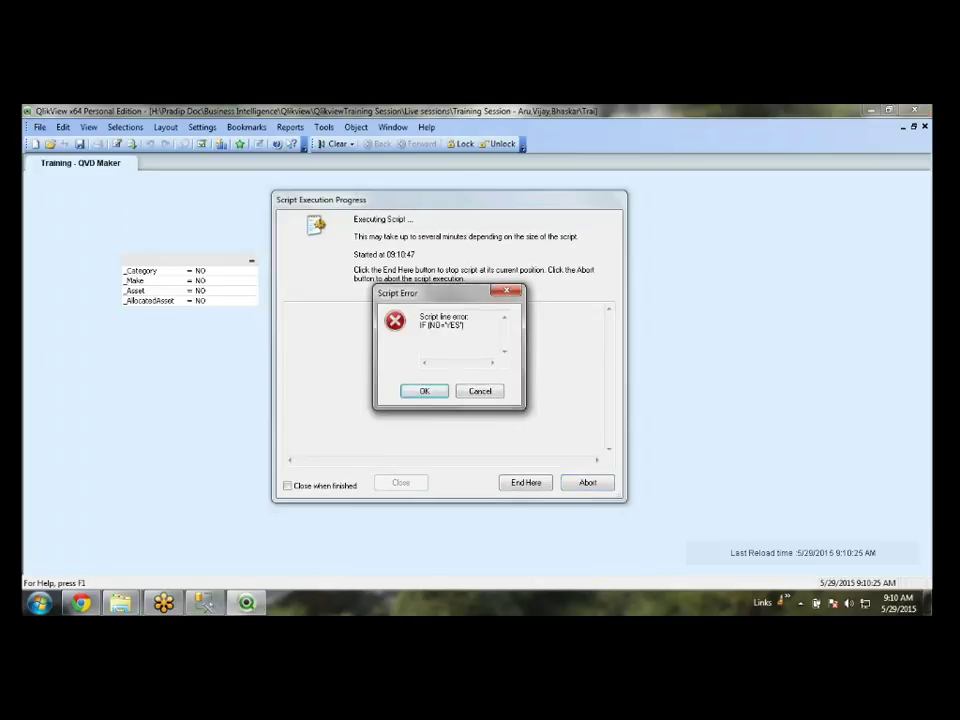
{"action": "key", "text": "Return"}
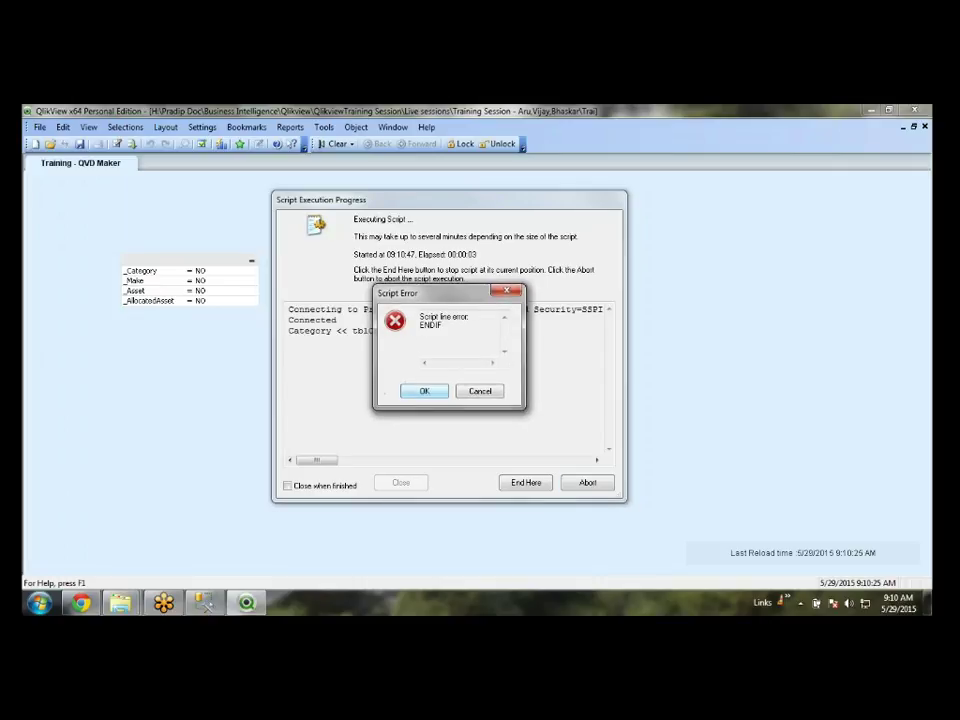
{"action": "left_click", "coordinate": [479, 393]}
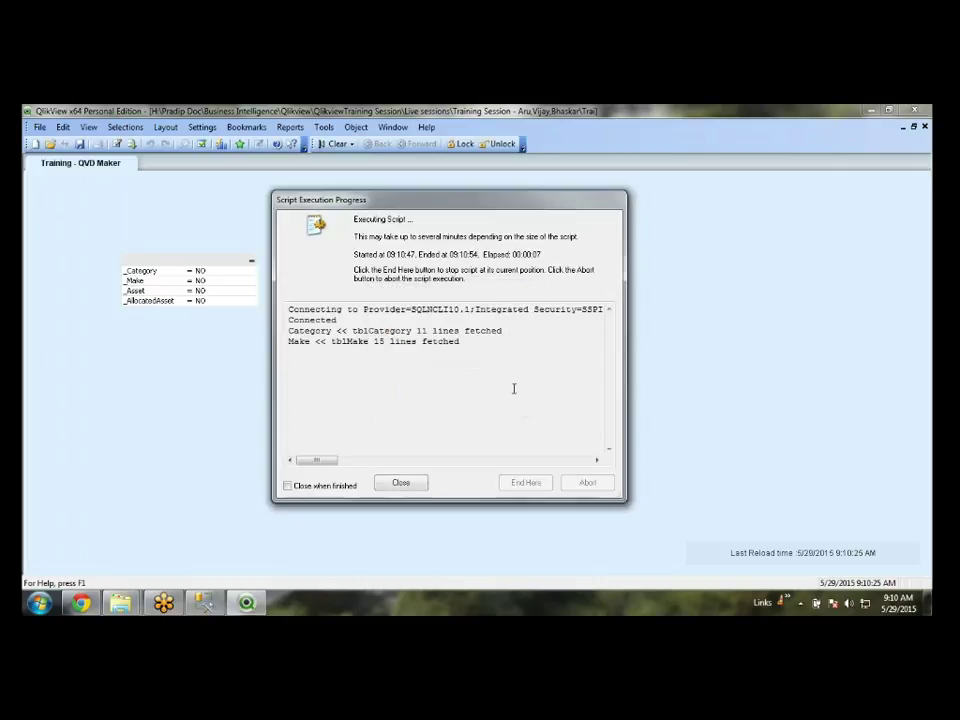
{"action": "left_click", "coordinate": [402, 482]}
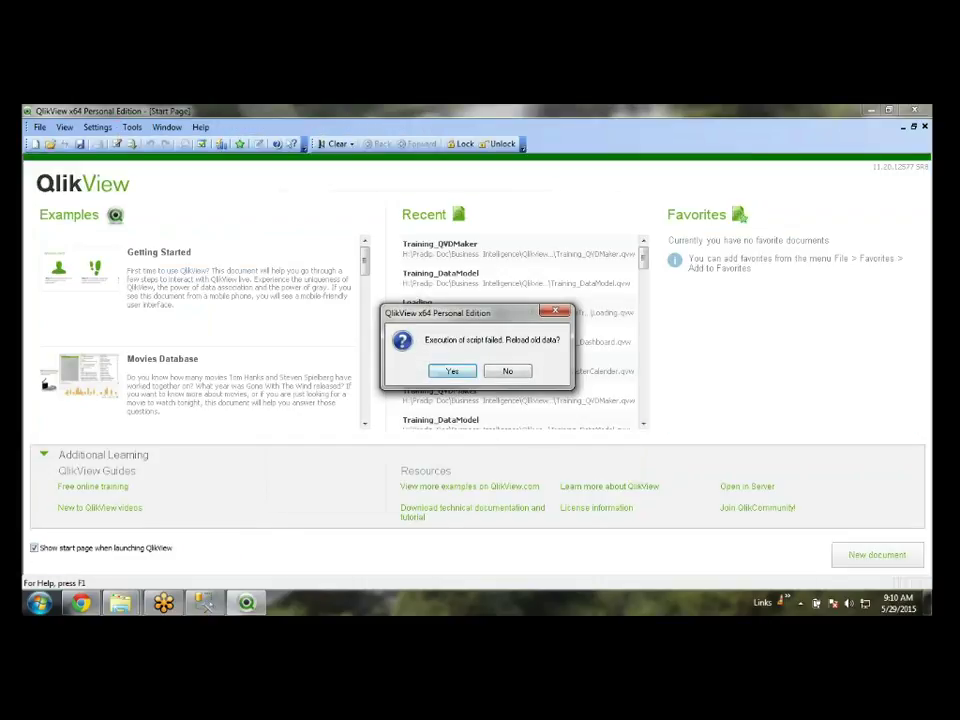
{"action": "left_click", "coordinate": [453, 371]}
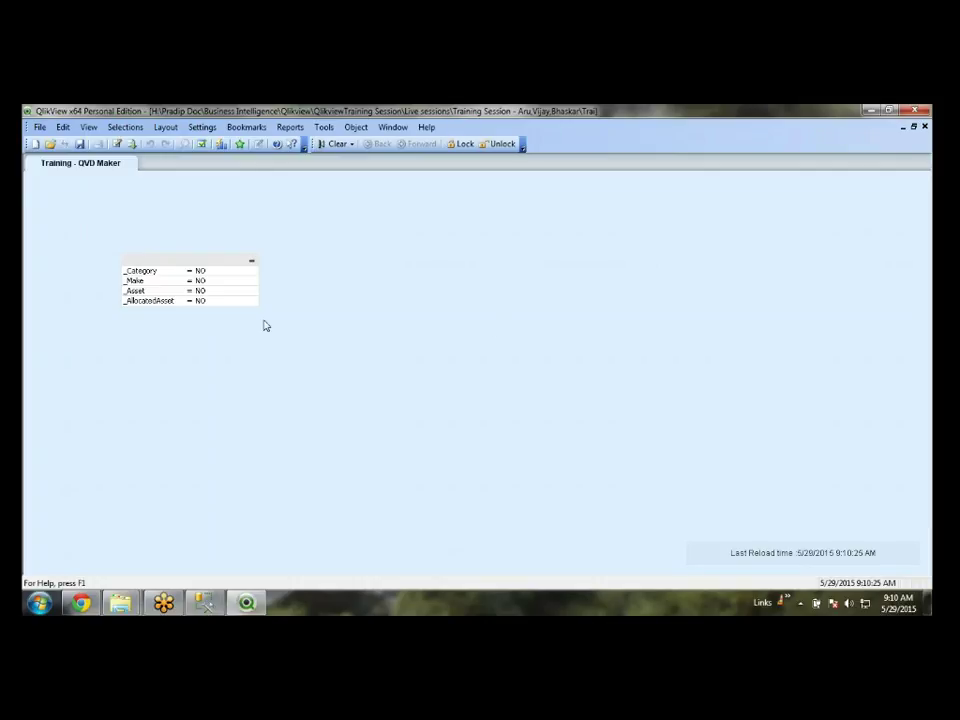
- Move the variable input box up and left, closer to the sheet's upper-left corner
{"action": "left_click", "coordinate": [176, 264]}
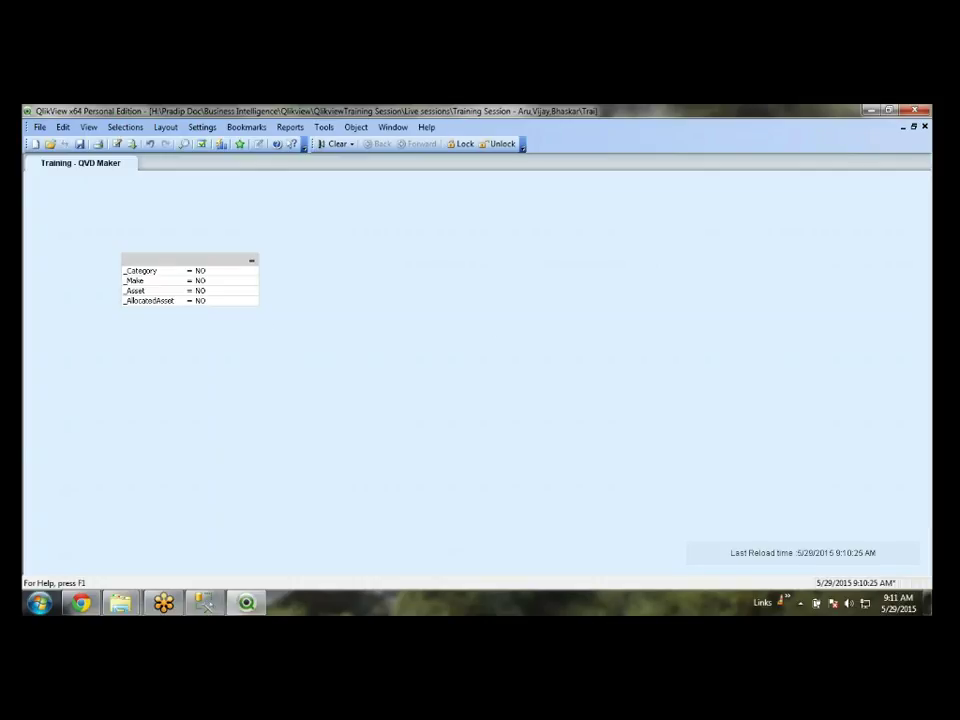
{"action": "left_click_drag", "start_coordinate": [172, 266], "coordinate": [122, 213]}
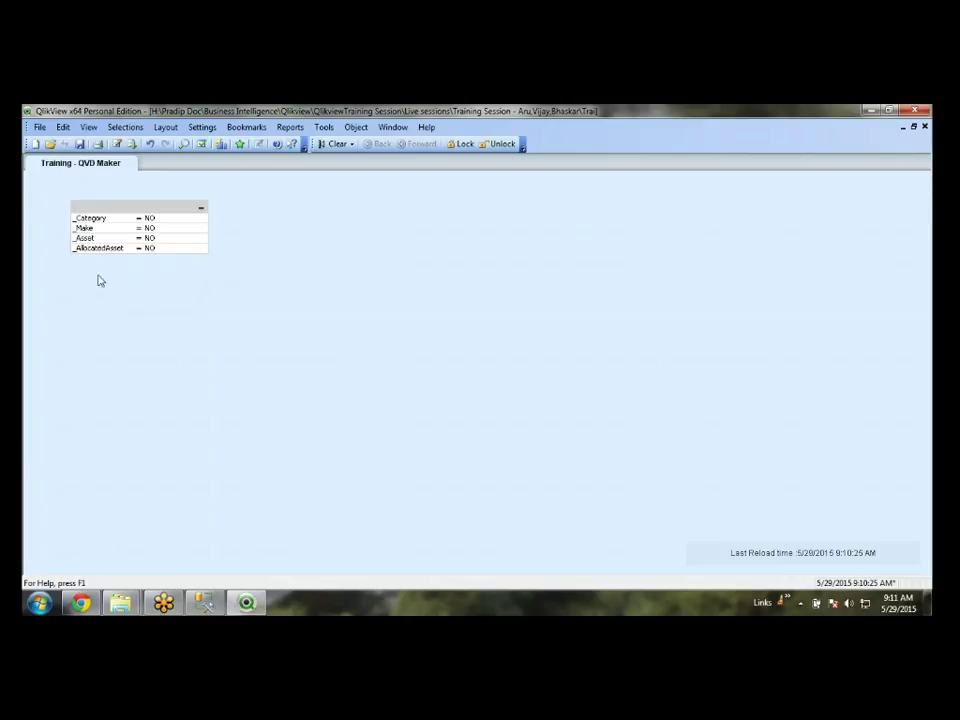
{"action": "left_click", "coordinate": [160, 218]}
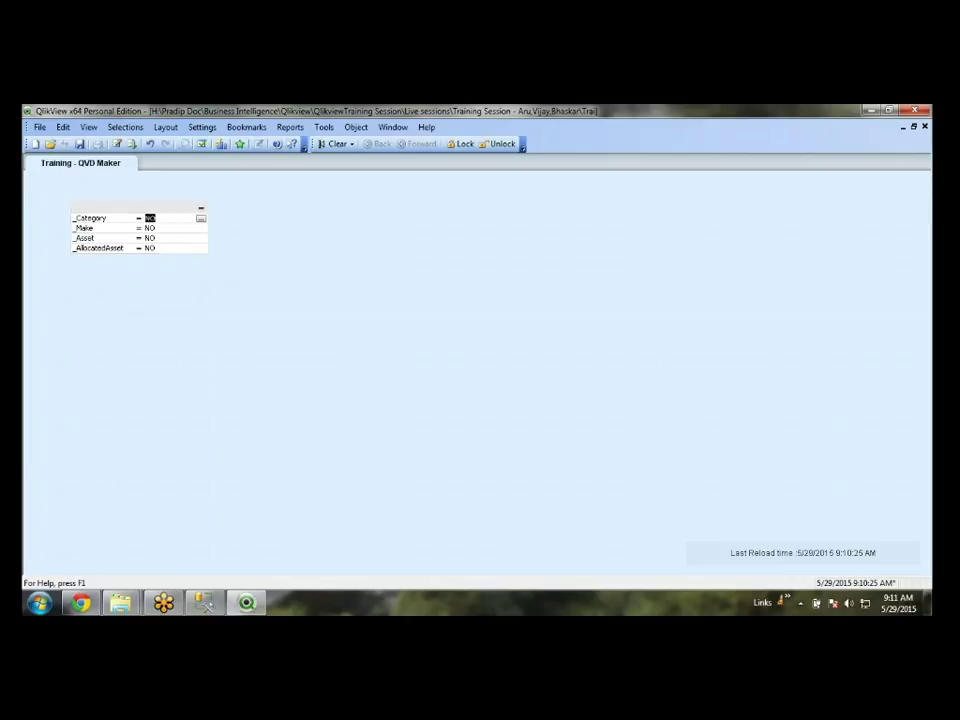
{"action": "key", "text": "Return"}
{"action": "left_click", "coordinate": [160, 238]}
{"action": "key", "text": "Return"}
{"action": "left_click", "coordinate": [169, 239]}
{"action": "key", "text": "Up"}
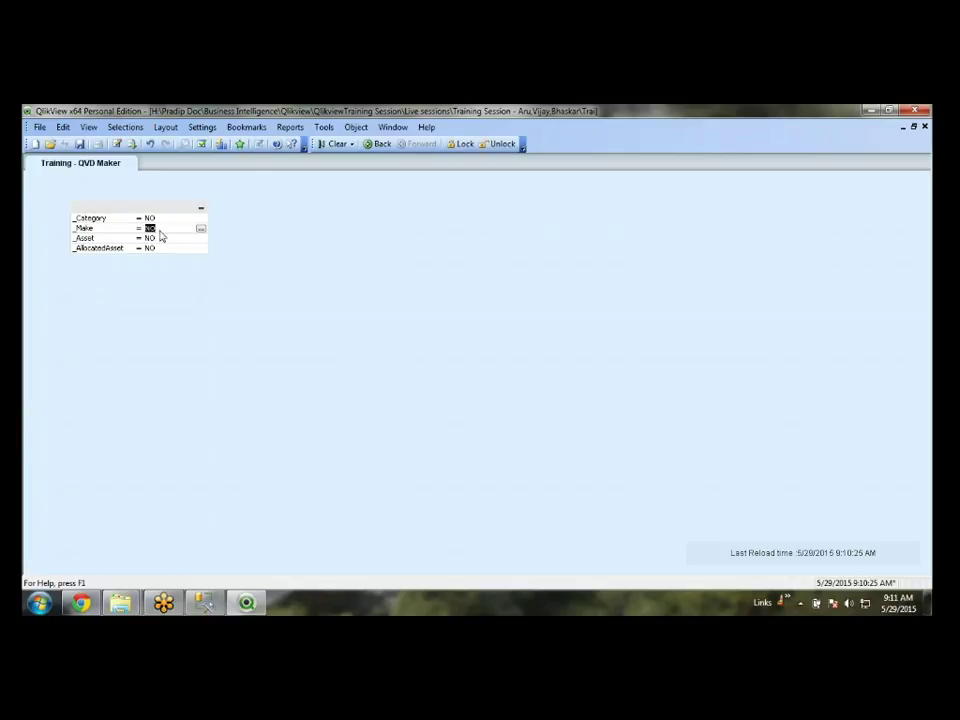
{"action": "key", "text": "Return"}
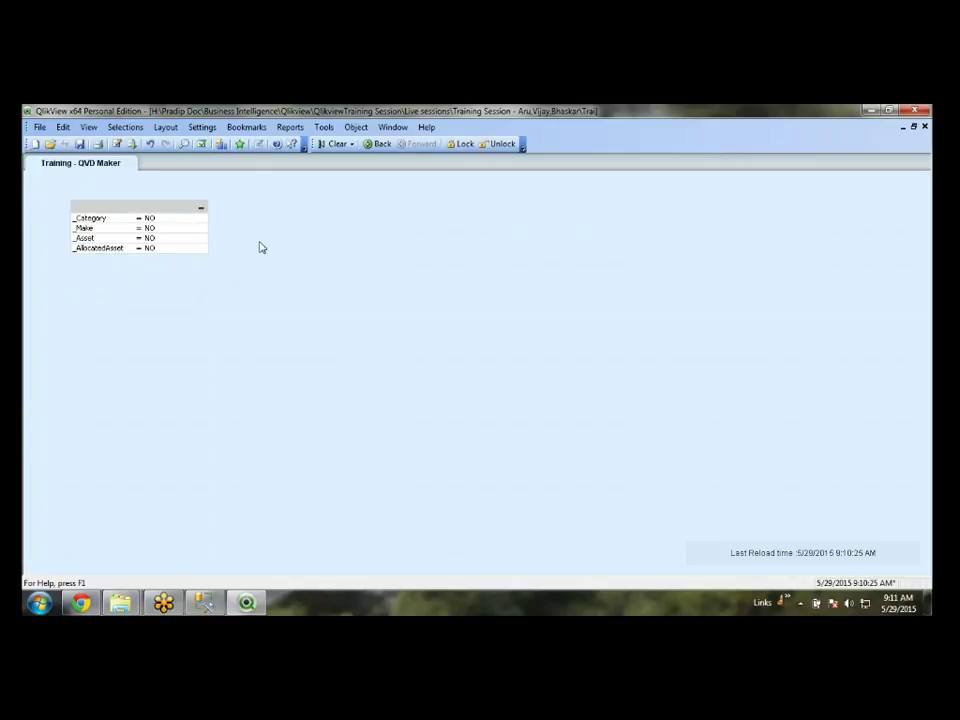
- Save the QVD Maker document and close the program
{"action": "left_click", "coordinate": [80, 144]}
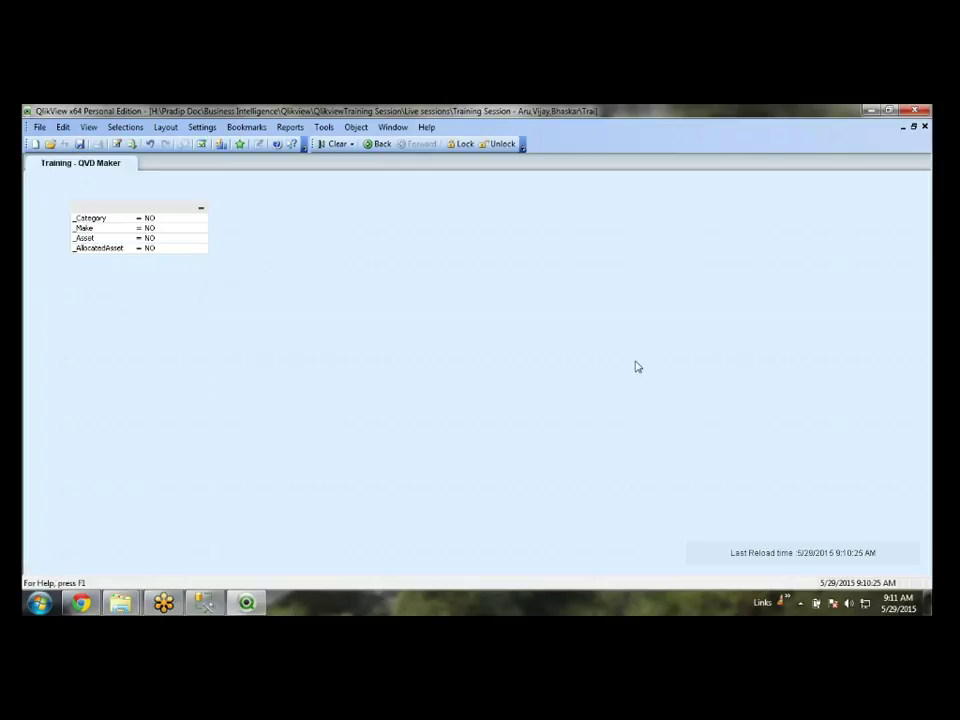
{"action": "left_click", "coordinate": [911, 113]}
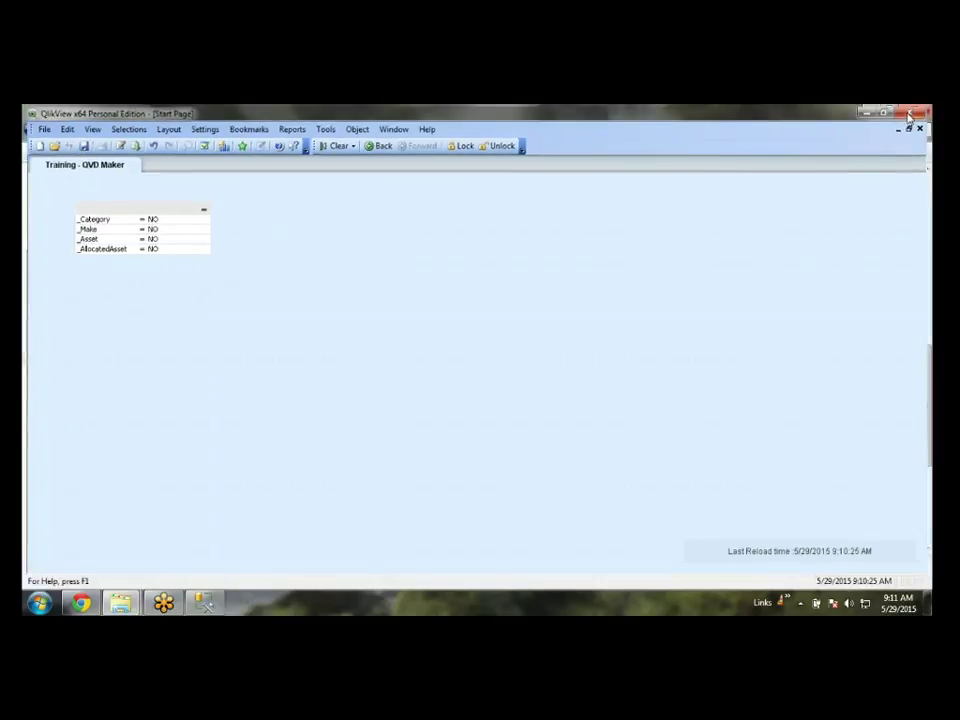
- Open Training_Dashboard.qvw from the Application folder of Training Dashboard in a maximized window
{"action": "mouse_move", "coordinate": [121, 608]}
{"action": "left_click", "coordinate": [251, 546]}
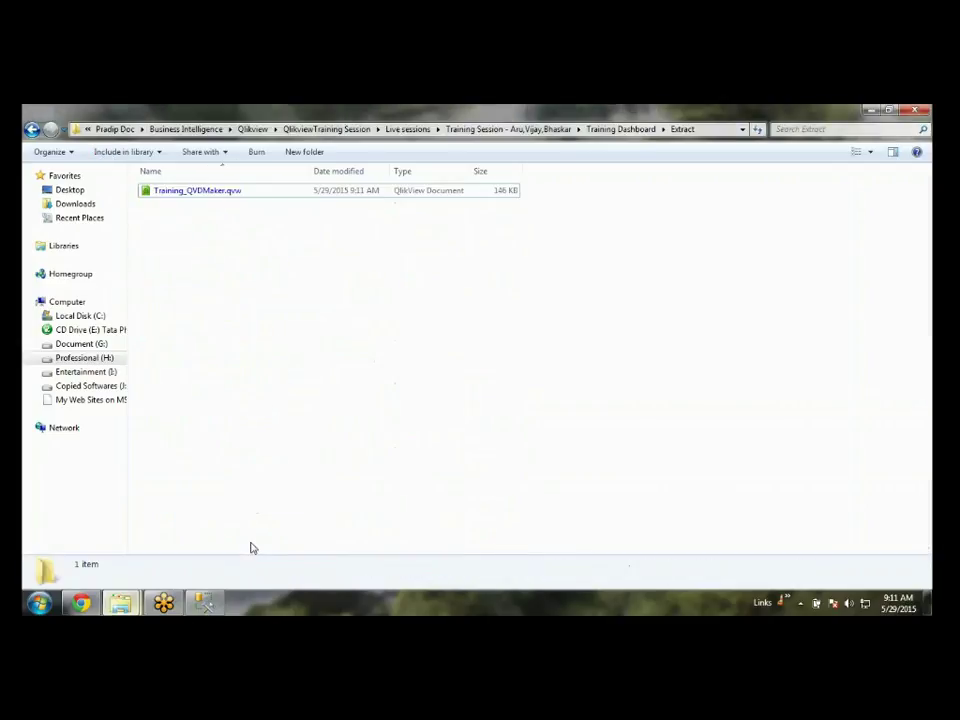
{"action": "left_click", "coordinate": [596, 130]}
{"action": "double_click", "coordinate": [182, 193]}
{"action": "double_click", "coordinate": [183, 191]}
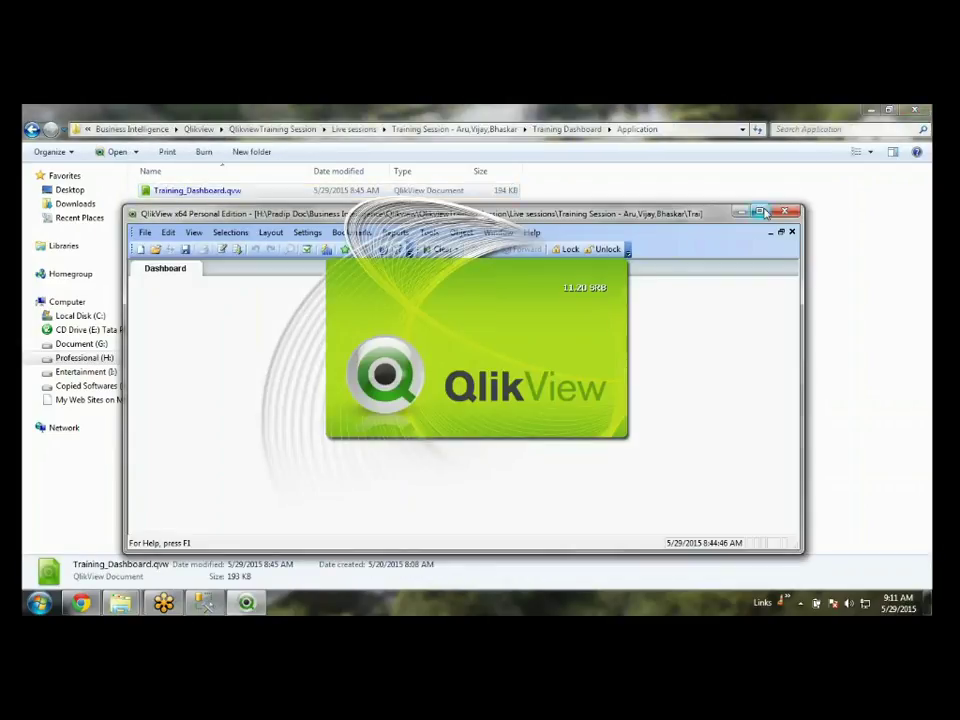
{"action": "left_click", "coordinate": [759, 212]}
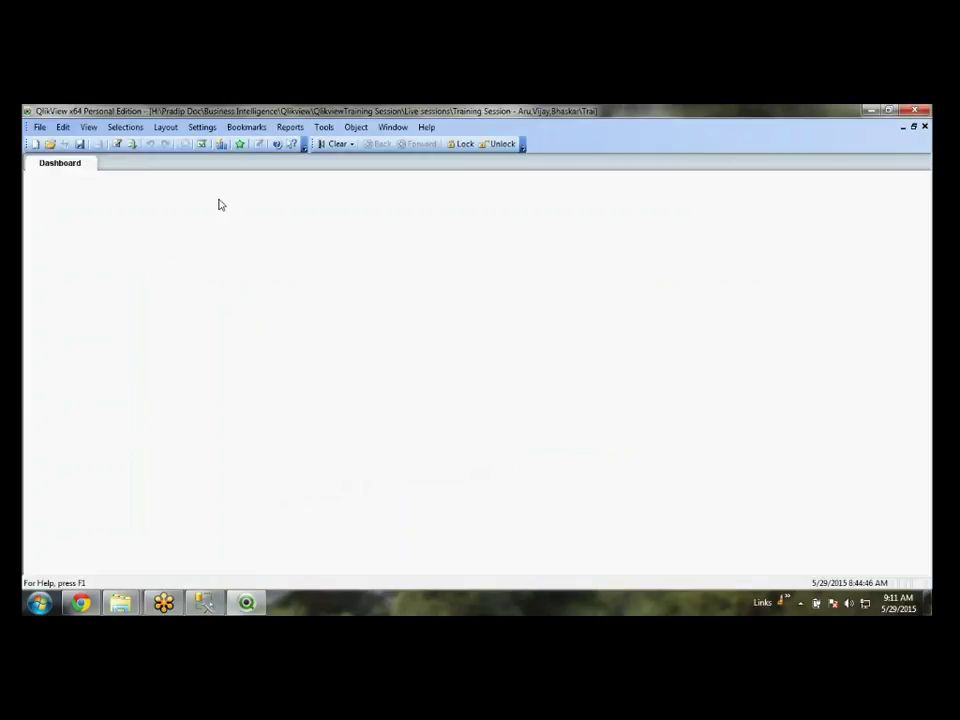
- Save the dashboard document and examine its table links in the Table Viewer
{"action": "left_click", "coordinate": [80, 144]}
{"action": "key", "text": "ctrl+t"}
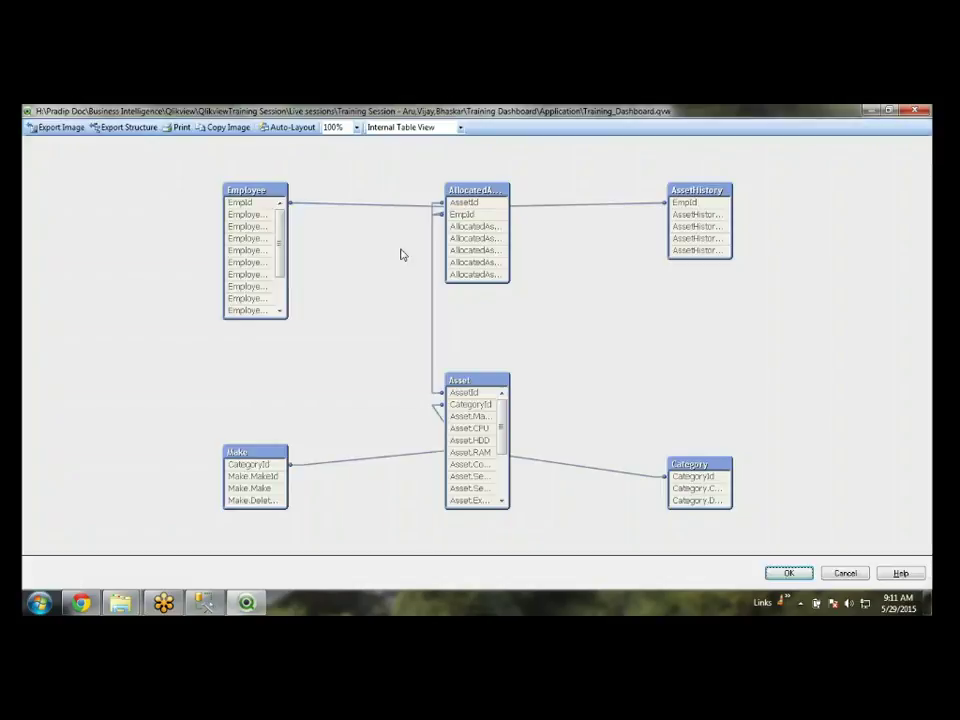
{"action": "left_click", "coordinate": [845, 574]}
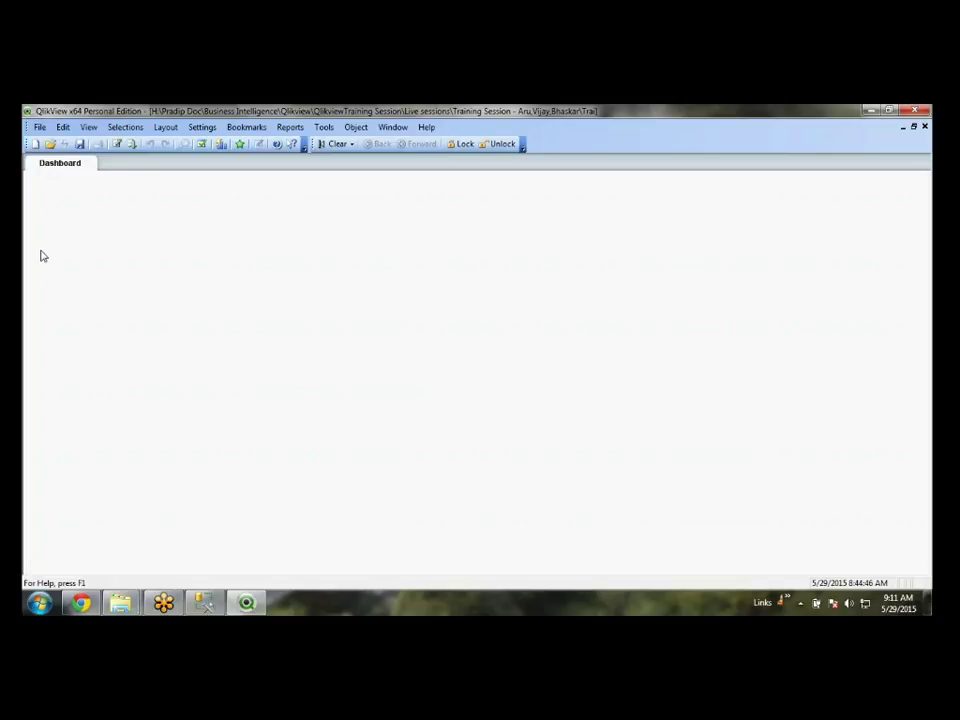
- View the Dashboard sheet's properties
{"action": "right_click", "coordinate": [69, 218]}
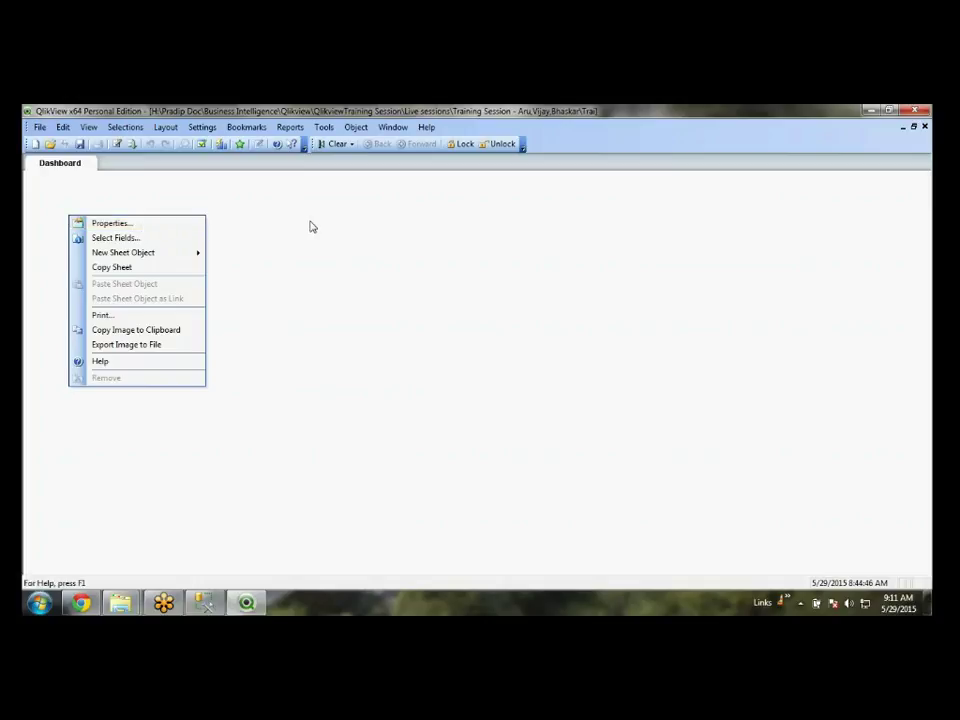
{"action": "left_click", "coordinate": [185, 256]}
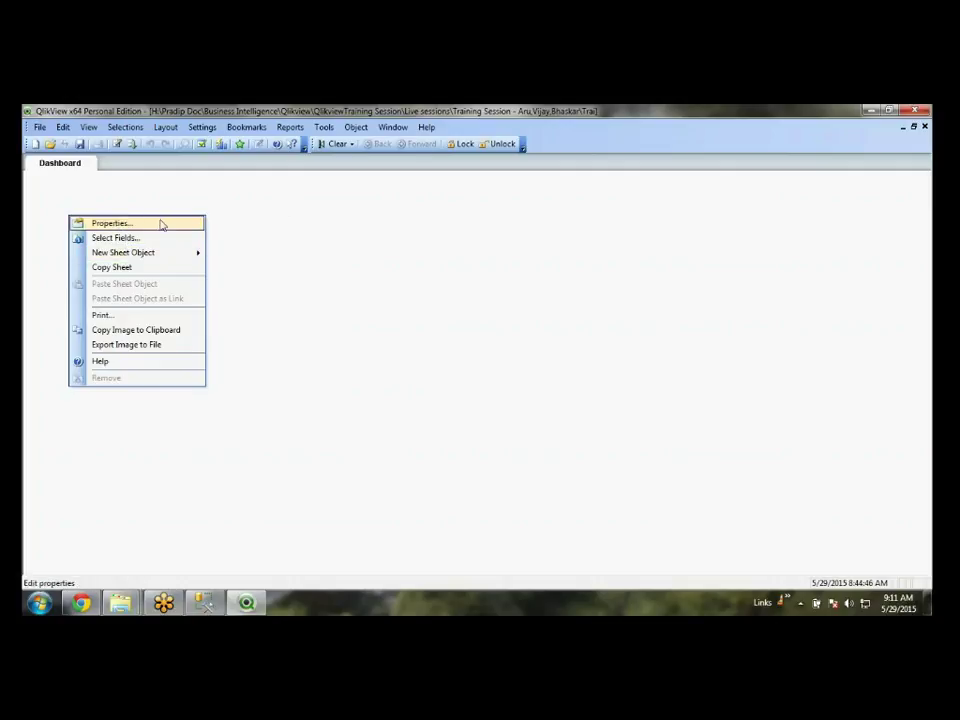
{"action": "left_click", "coordinate": [158, 232]}
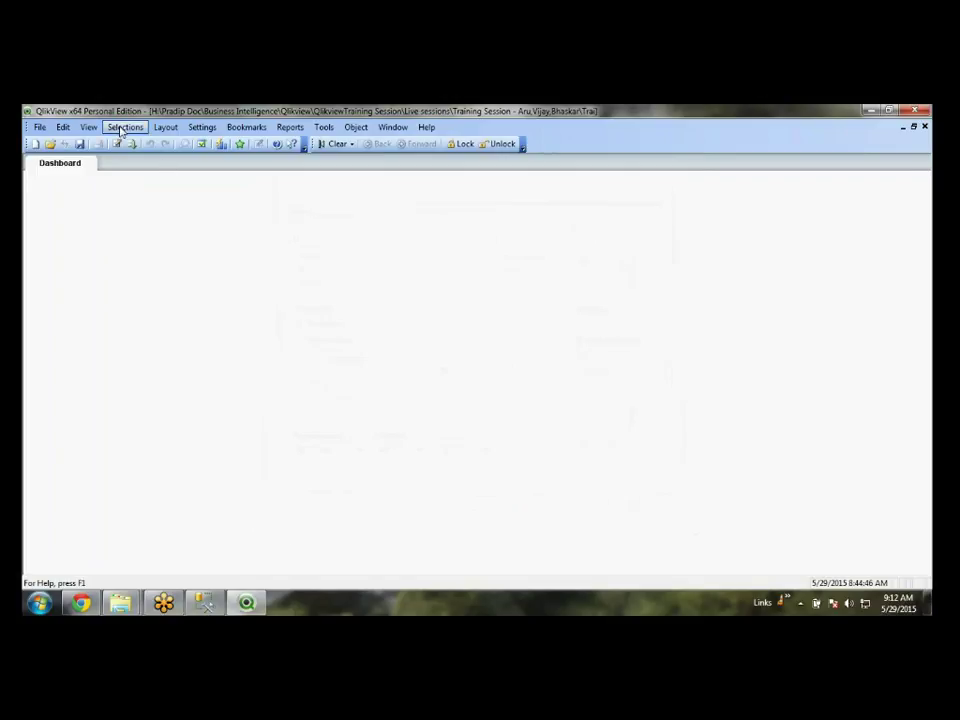
- Add a new sheet to the dashboard document
{"action": "left_click", "coordinate": [165, 127]}
{"action": "left_click", "coordinate": [182, 140]}
- Try the Conditional show option in the new sheet's properties and cancel the changes
{"action": "right_click", "coordinate": [171, 254]}
{"action": "left_click", "coordinate": [212, 259]}
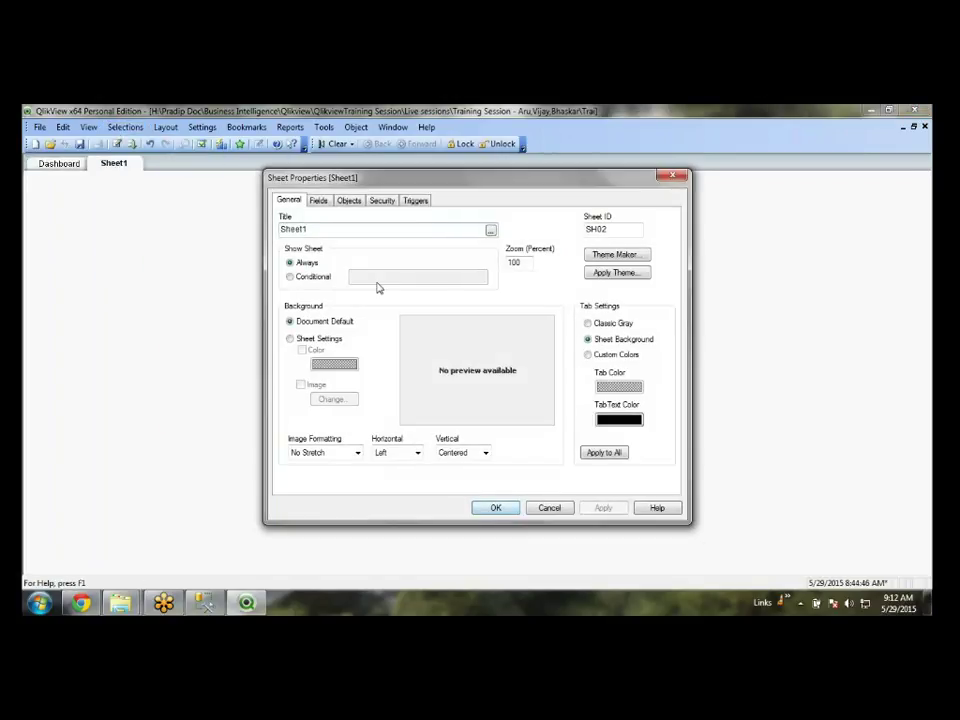
{"action": "left_click", "coordinate": [292, 277]}
{"action": "left_click", "coordinate": [397, 277]}
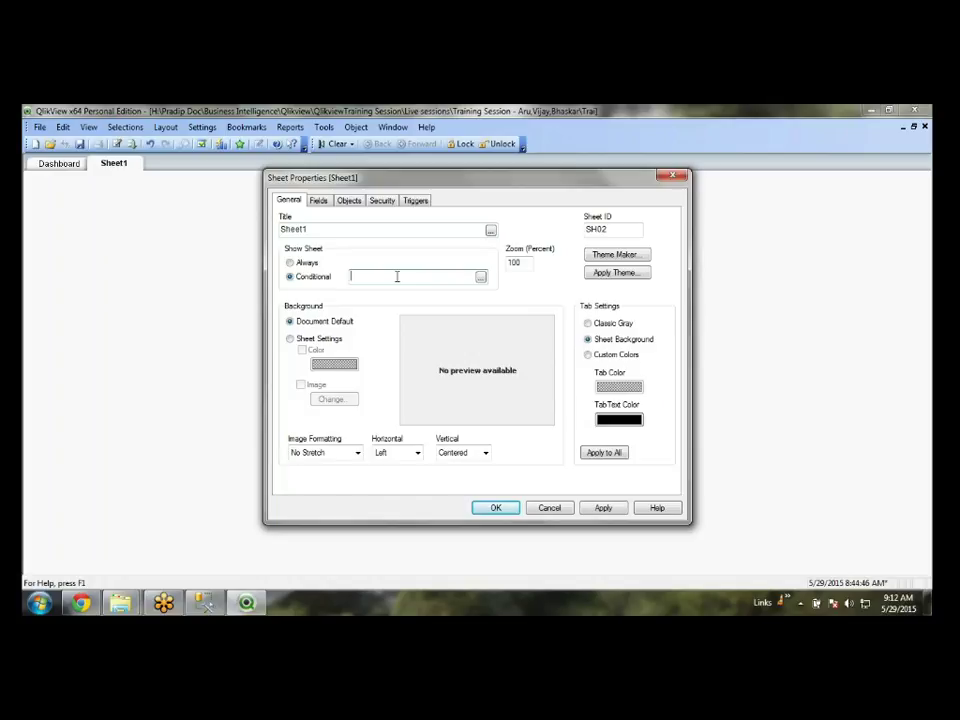
{"action": "left_click", "coordinate": [555, 509]}
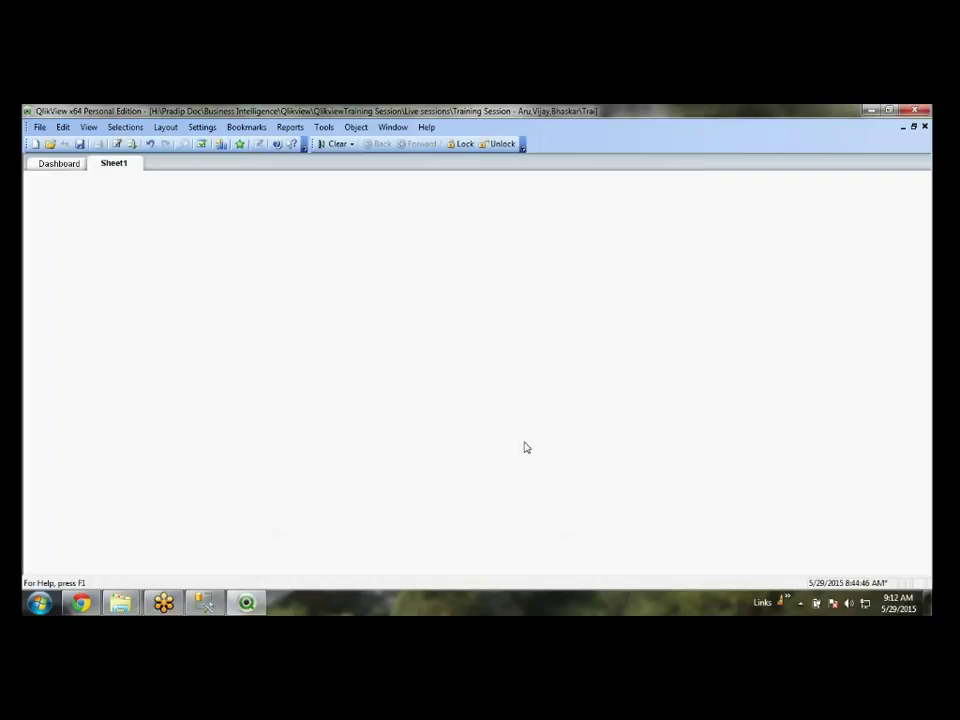
- Create a document variable named _Tab2 and give it the value 0
{"action": "key", "text": "ctrl+alt+d"}
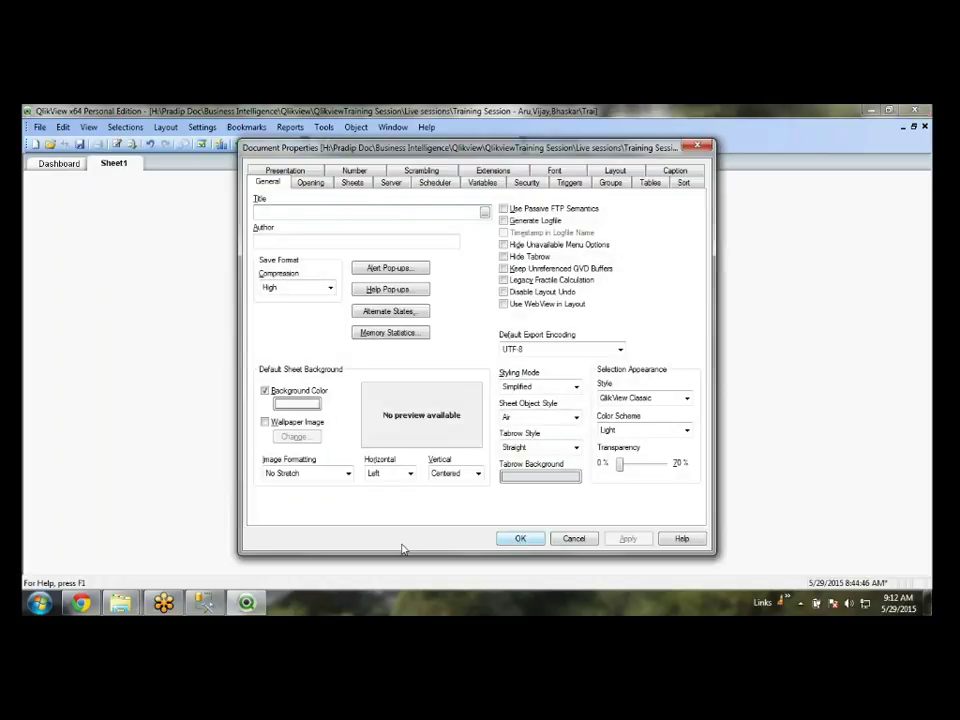
{"action": "left_click", "coordinate": [483, 184]}
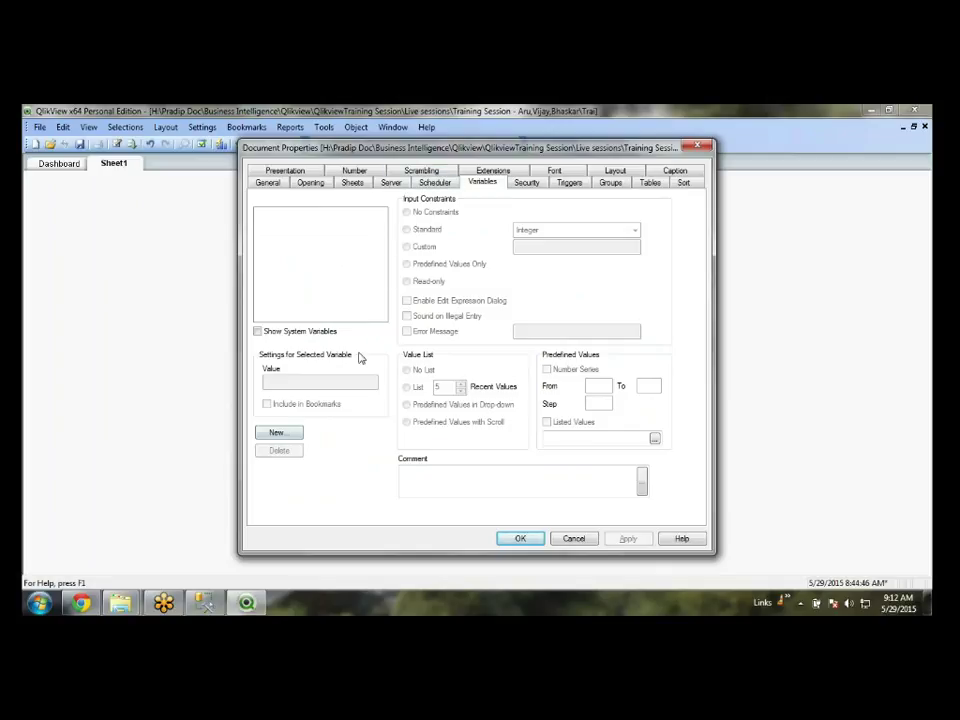
{"action": "left_click", "coordinate": [285, 432]}
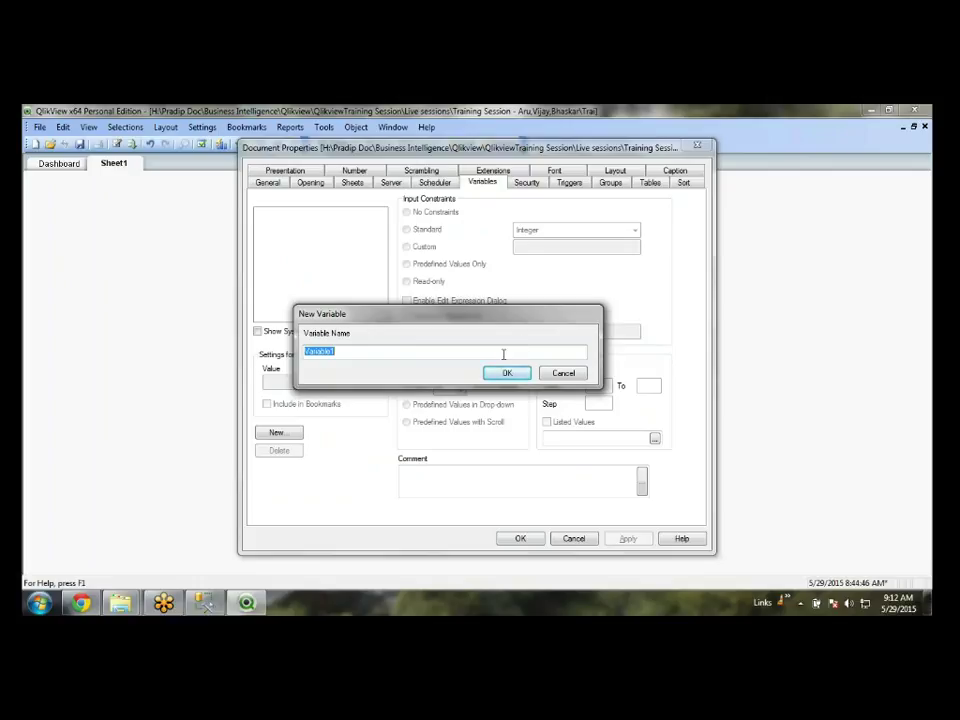
{"action": "type", "text": "S"}
{"action": "key", "text": "BackSpace"}
{"action": "key", "text": "BackSpace"}
{"action": "type", "text": "Tab"}
{"action": "key", "text": "BackSpace"}
{"action": "key", "text": "BackSpace"}
{"action": "key", "text": "BackSpace"}
{"action": "type", "text": "Tab"}
{"action": "left_click", "coordinate": [306, 351]}
{"action": "type", "text": "_"}
{"action": "double_click", "coordinate": [306, 351]}
{"action": "left_click", "coordinate": [508, 373]}
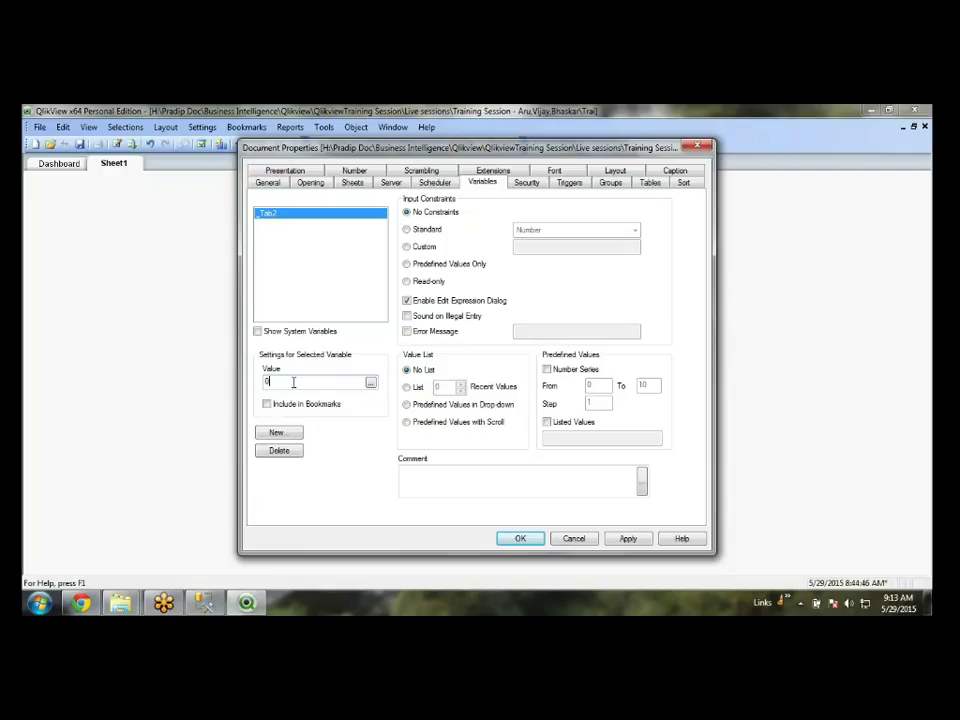
{"action": "left_click", "coordinate": [518, 539]}
- Make Sheet1 show conditionally with the expression _Tab2=1
{"action": "right_click", "coordinate": [264, 279]}
{"action": "left_click", "coordinate": [283, 285]}
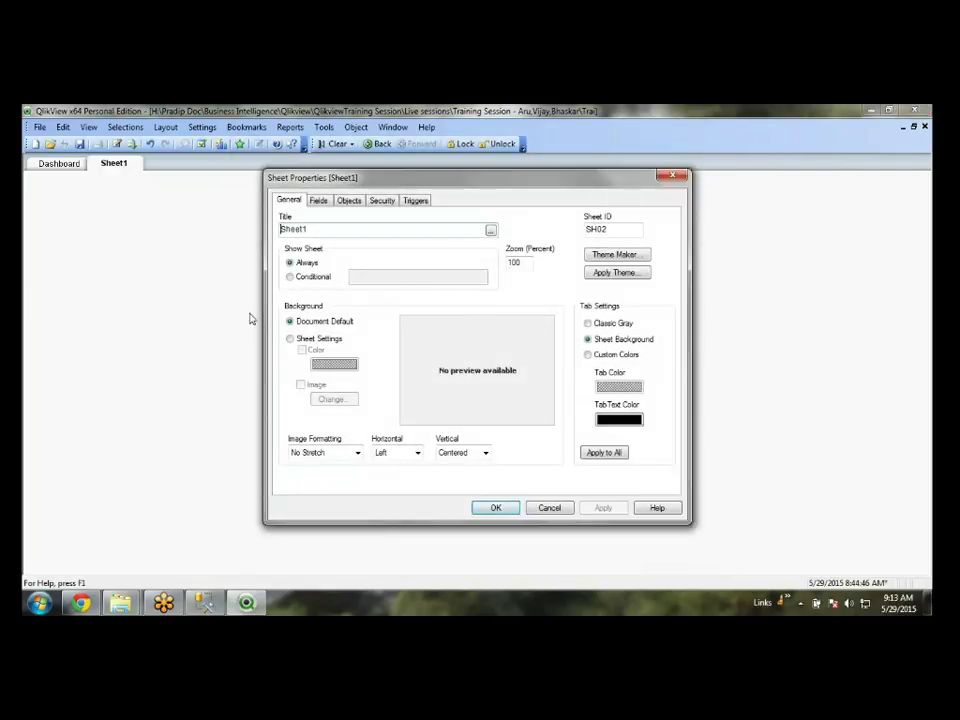
{"action": "left_click", "coordinate": [289, 276]}
{"action": "left_click", "coordinate": [369, 276]}
{"action": "type", "text": "=_Tab2"}
{"action": "key", "text": "BackSpace"}
{"action": "type", "text": "=1"}
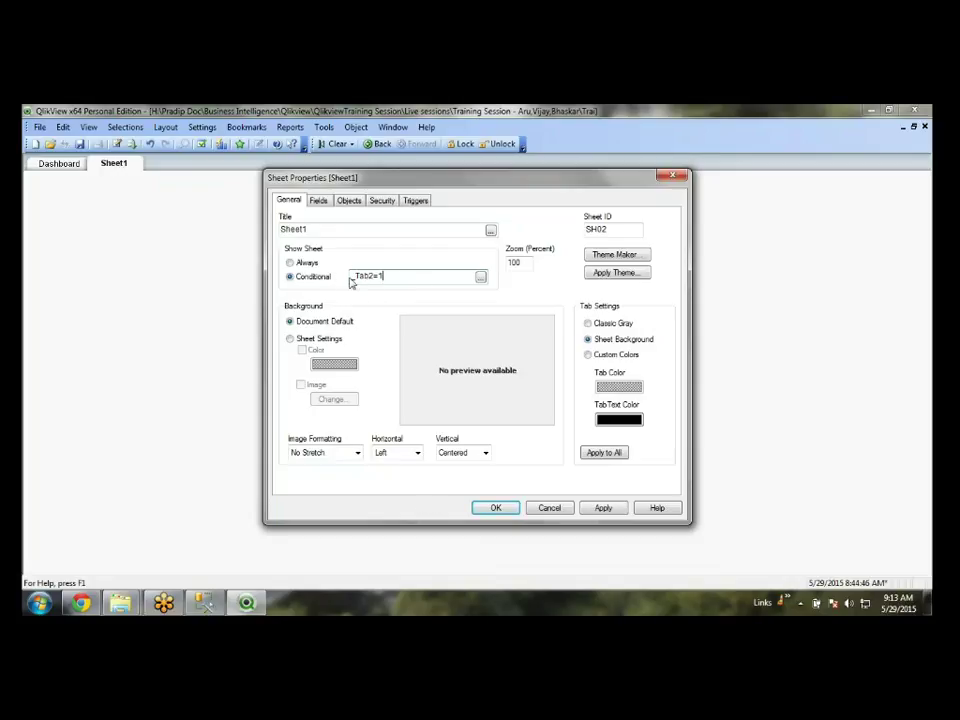
{"action": "left_click_drag", "start_coordinate": [350, 277], "coordinate": [408, 280]}
{"action": "left_click", "coordinate": [413, 276]}
{"action": "left_click", "coordinate": [512, 512]}
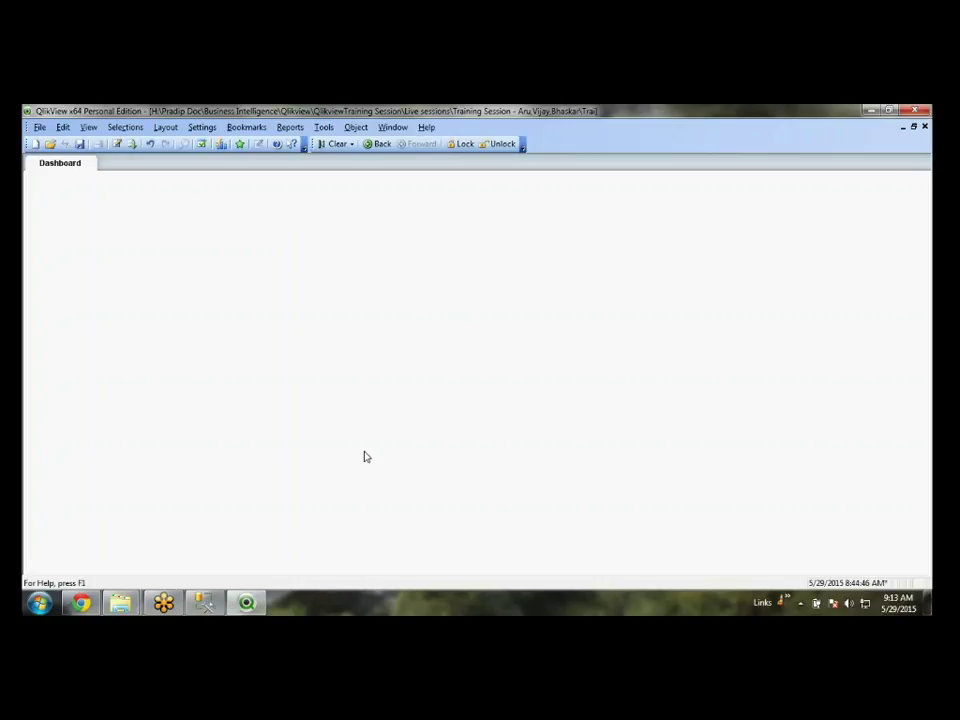
- Set the _Tab2 variable to 1 to satisfy Sheet1's show condition, and open Sheet1
{"action": "key", "text": "ctrl+alt+v"}
{"action": "left_click", "coordinate": [268, 381]}
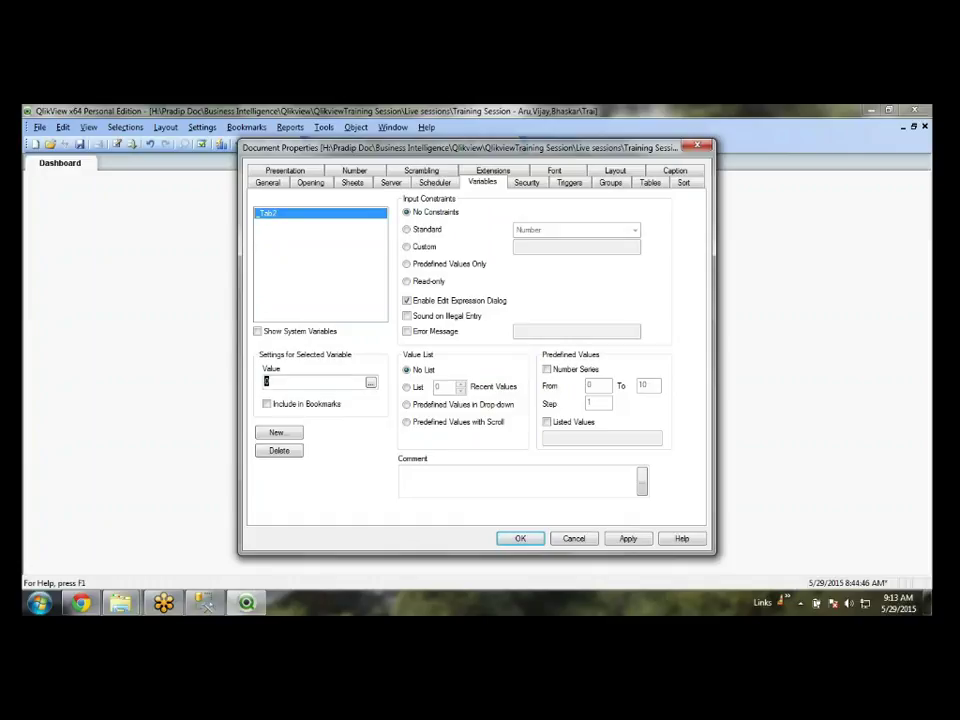
{"action": "left_click", "coordinate": [517, 538]}
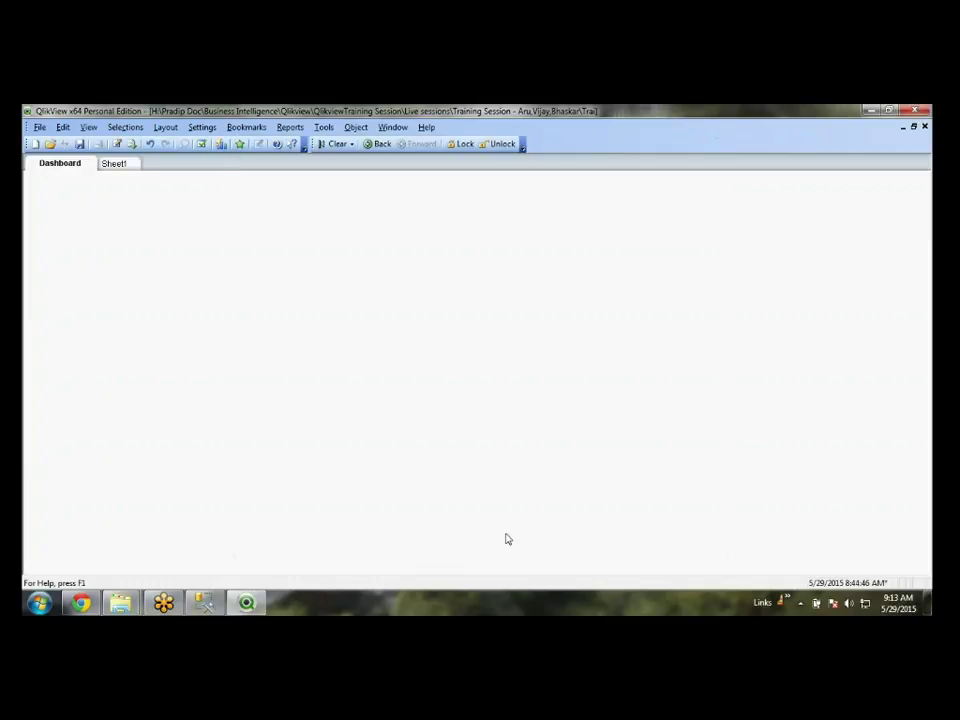
{"action": "left_click", "coordinate": [112, 166]}
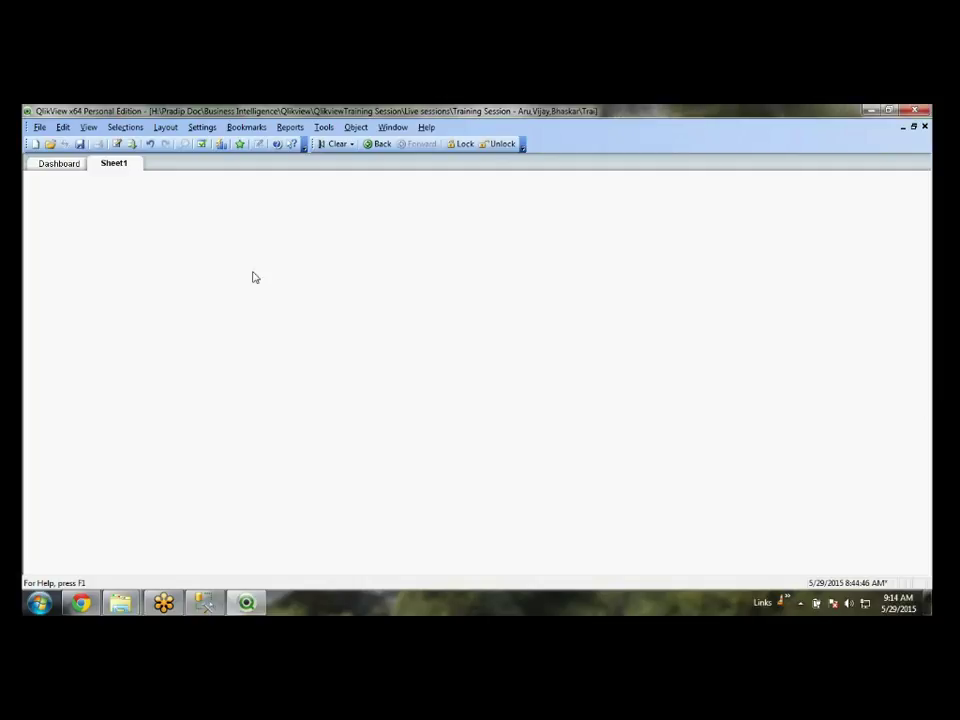
- Switch the Dashboard sheet's background from the document default to its own color and open that color's settings
{"action": "left_click", "coordinate": [70, 164]}
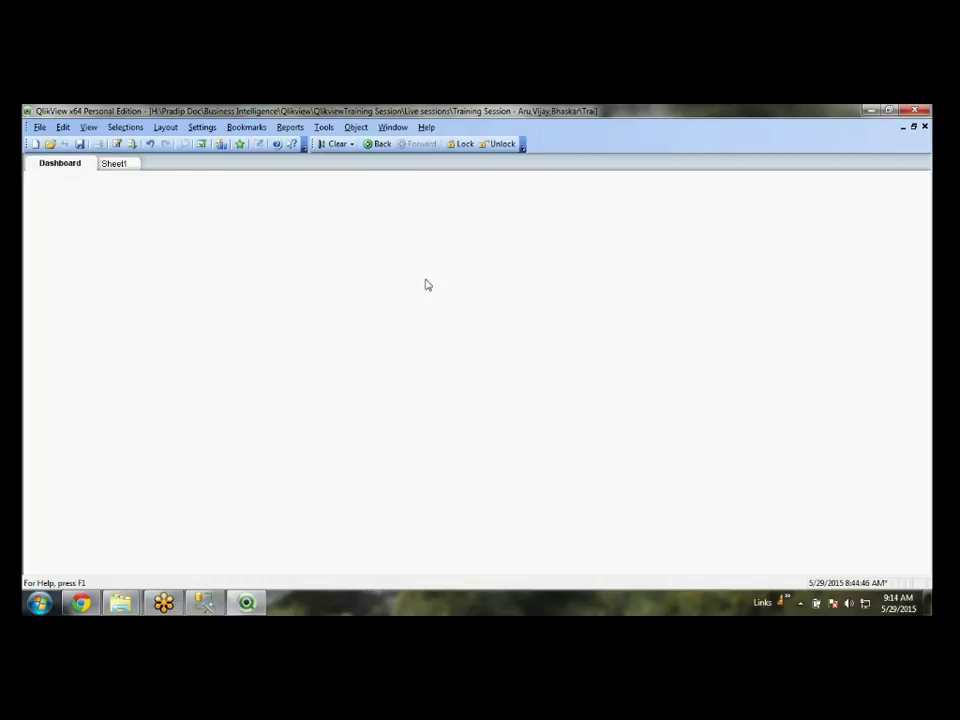
{"action": "right_click", "coordinate": [368, 266]}
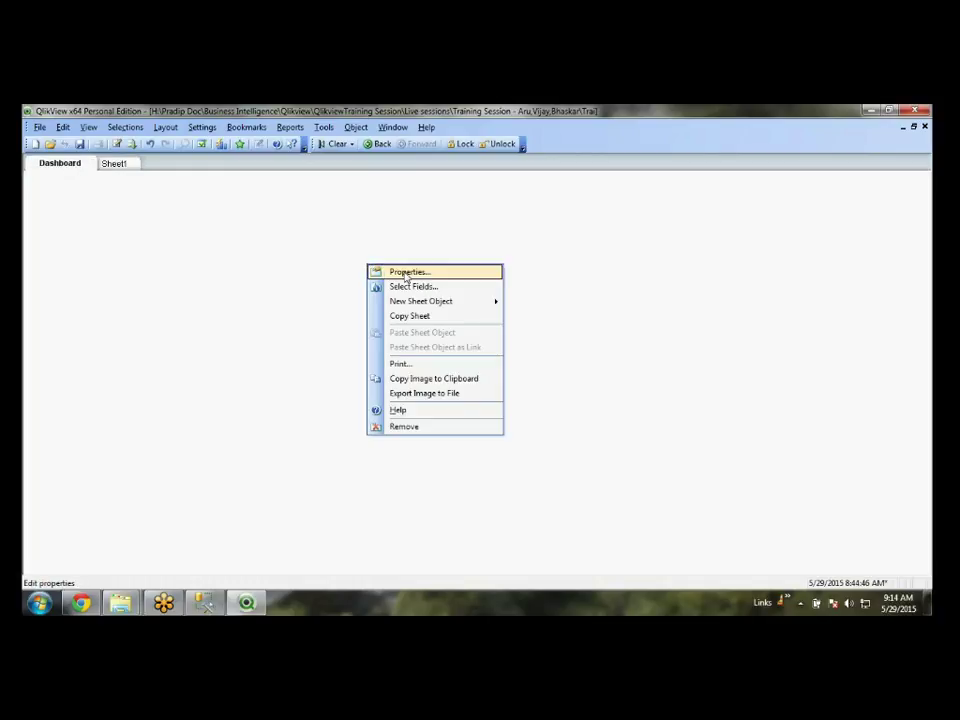
{"action": "left_click", "coordinate": [385, 272]}
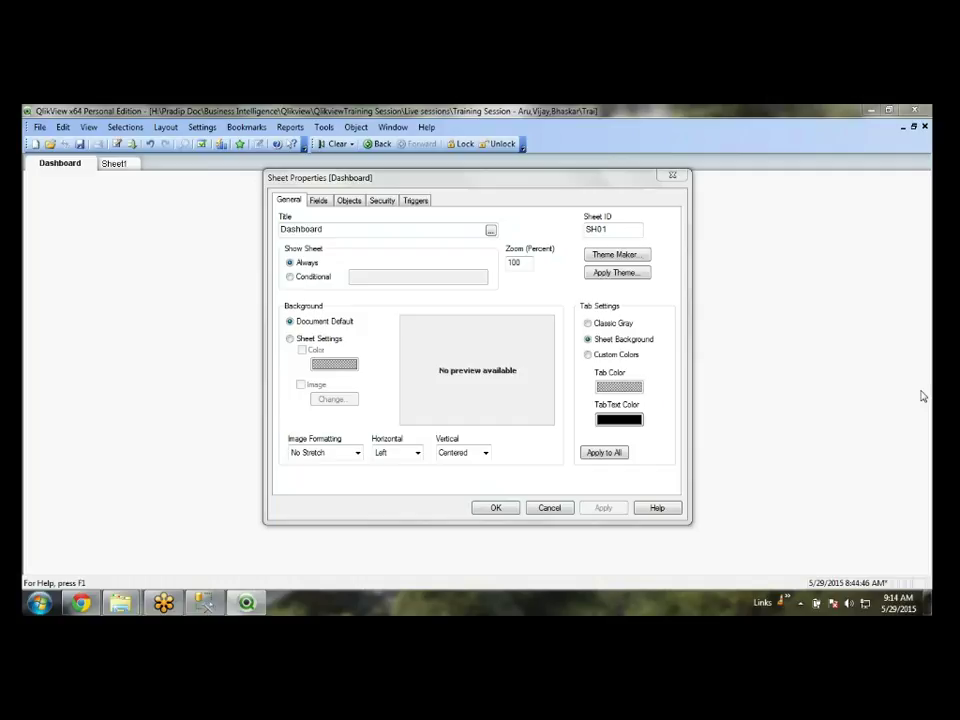
{"action": "left_click", "coordinate": [311, 342]}
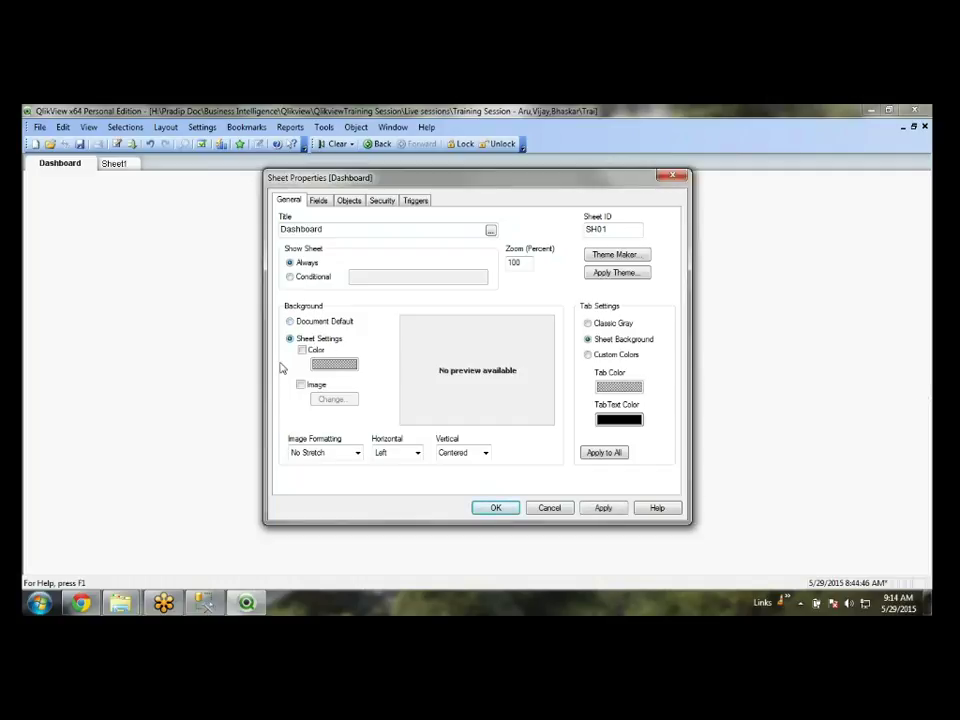
{"action": "left_click", "coordinate": [302, 351]}
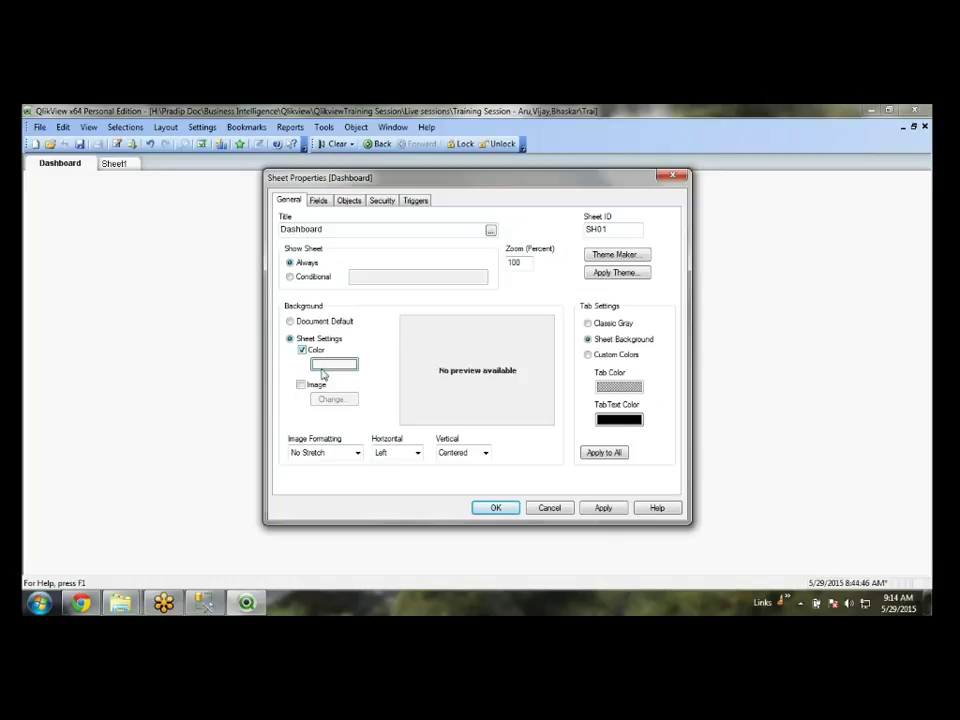
{"action": "left_click", "coordinate": [334, 365]}
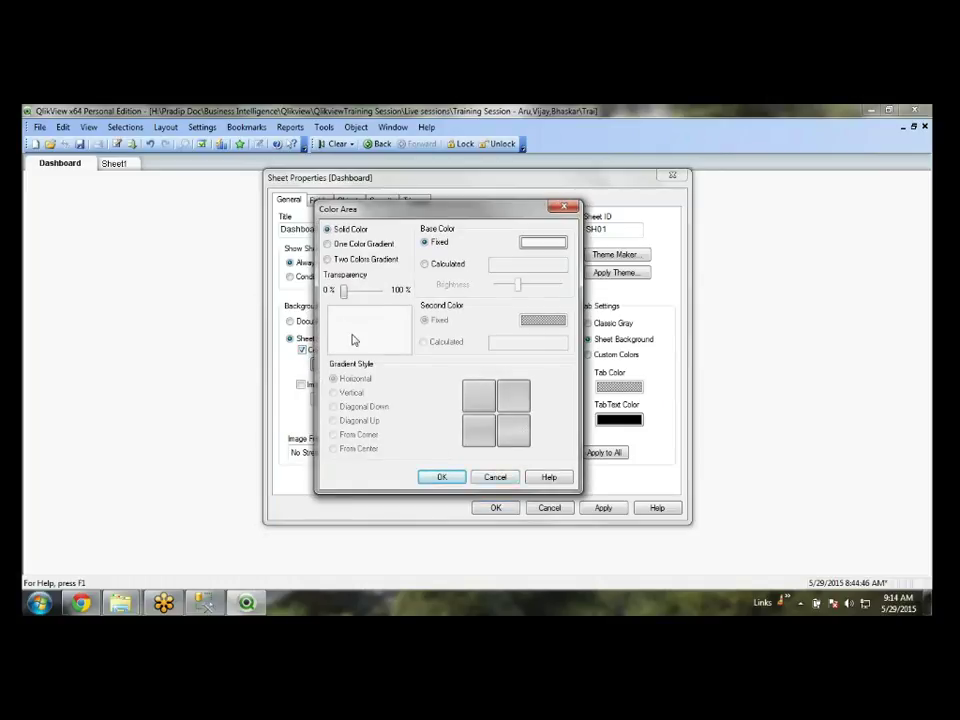
- Try the one-color and two-color gradient options for the Dashboard background
{"action": "left_click", "coordinate": [364, 244]}
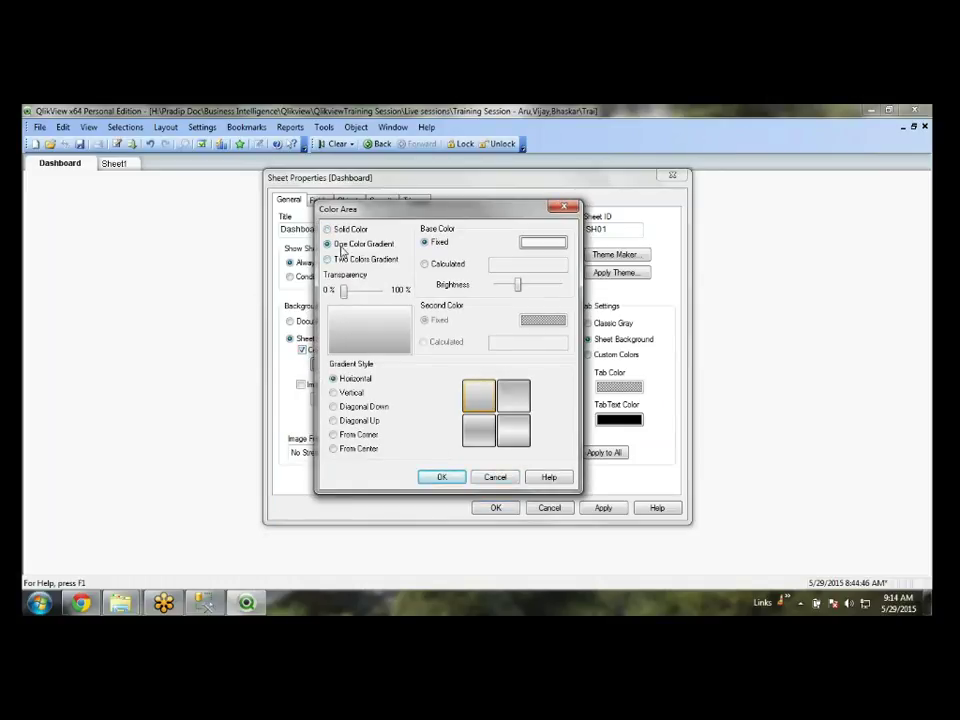
{"action": "left_click", "coordinate": [357, 262]}
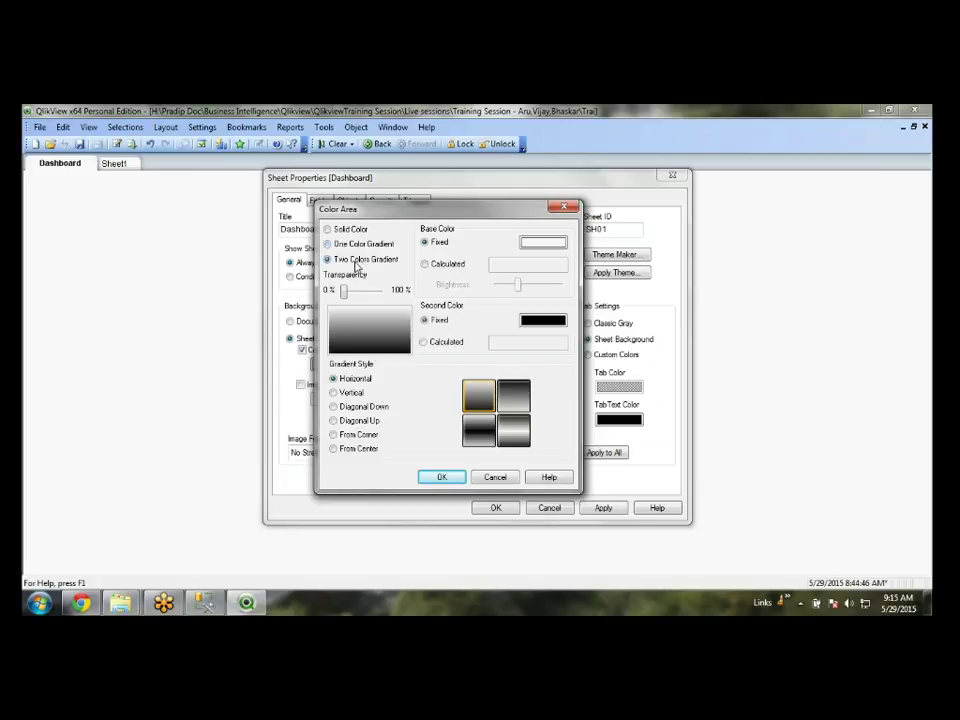
{"action": "left_click", "coordinate": [343, 246]}
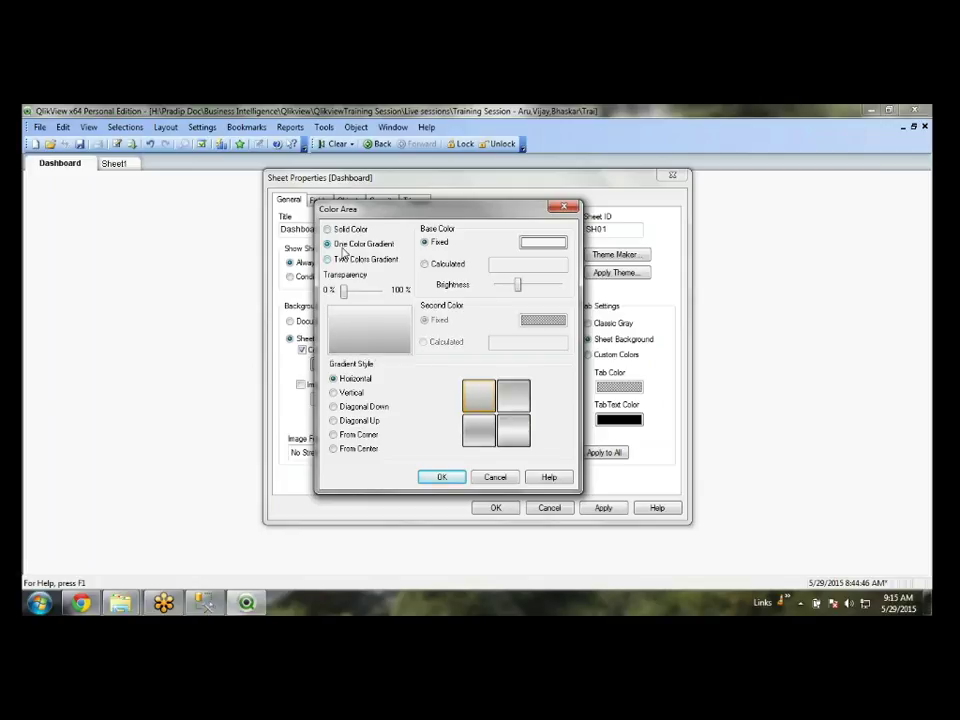
{"action": "left_click", "coordinate": [352, 262]}
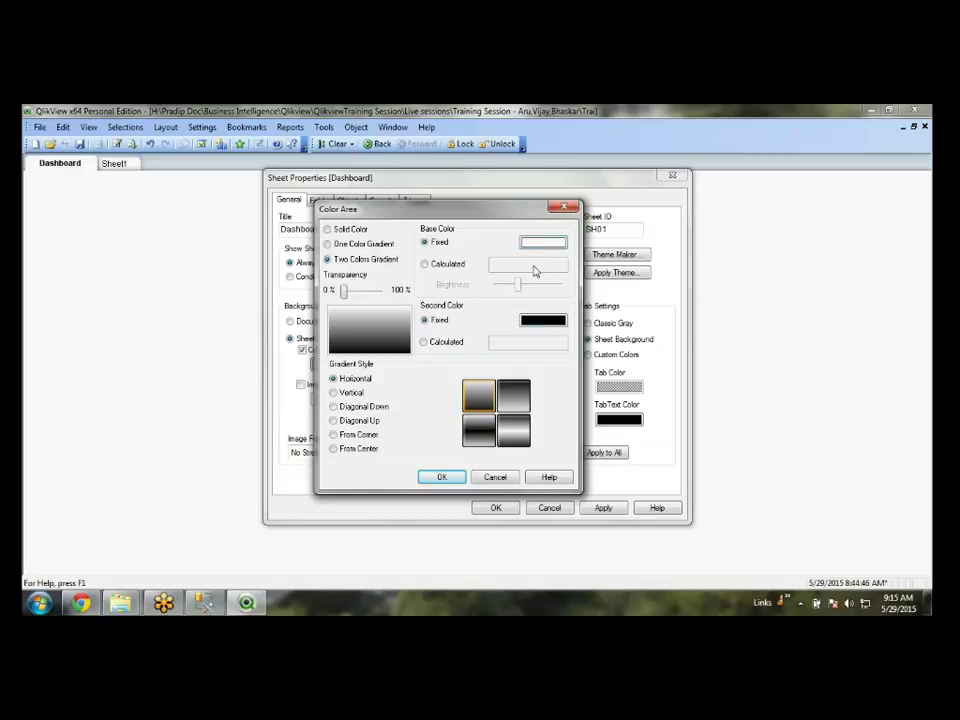
{"action": "left_click", "coordinate": [362, 246]}
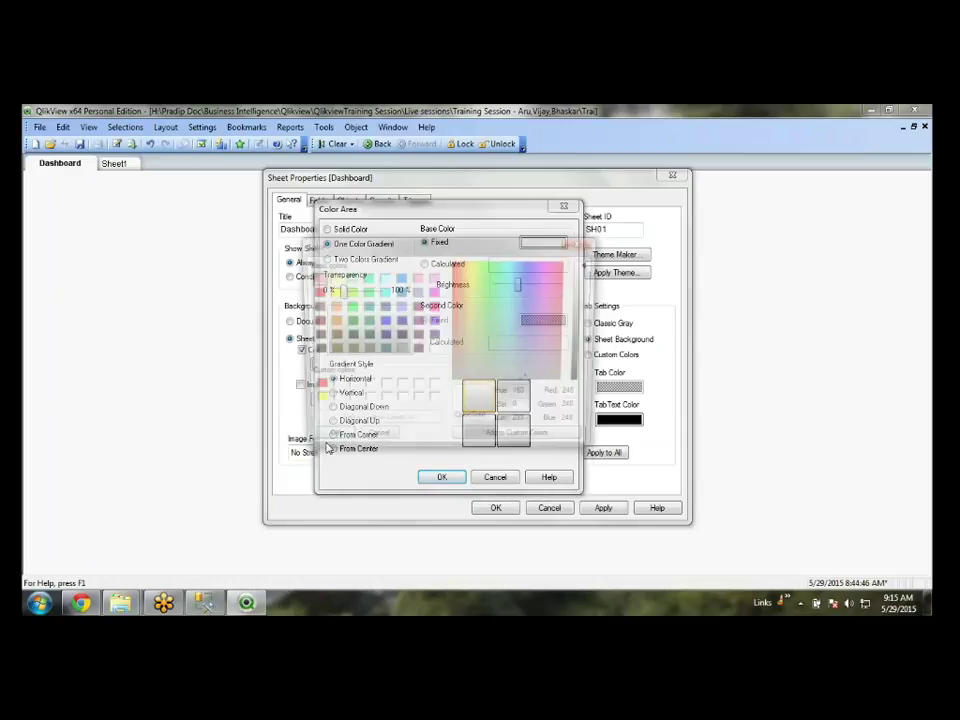
{"action": "left_click", "coordinate": [375, 441]}
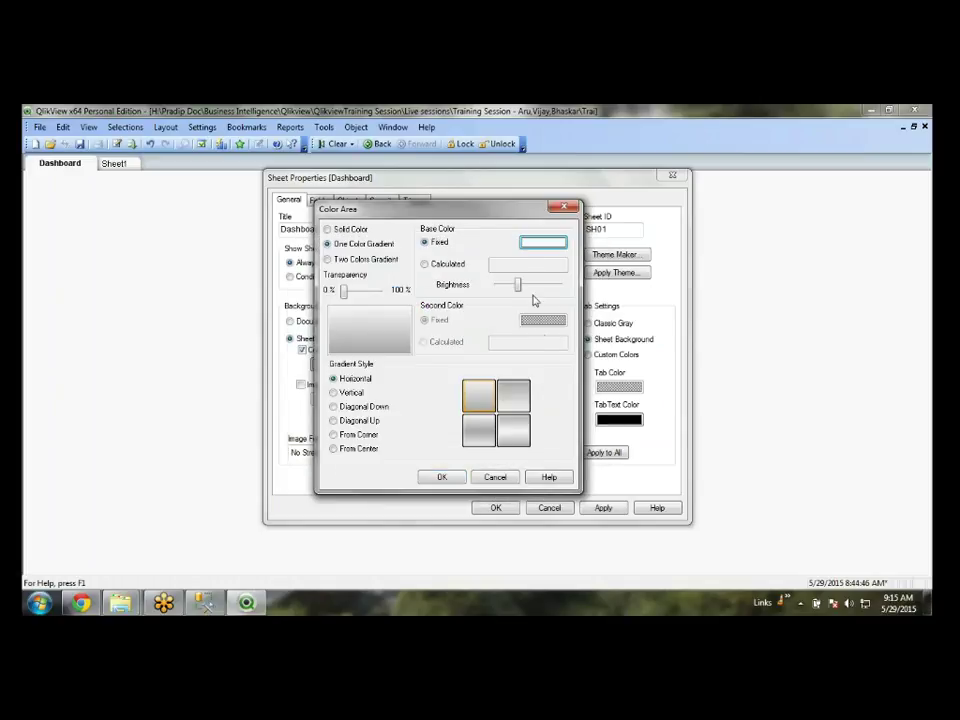
- Set the background's base color to the muted blue-violet basic color (RGB 128, 128, 192)
{"action": "left_click", "coordinate": [538, 244]}
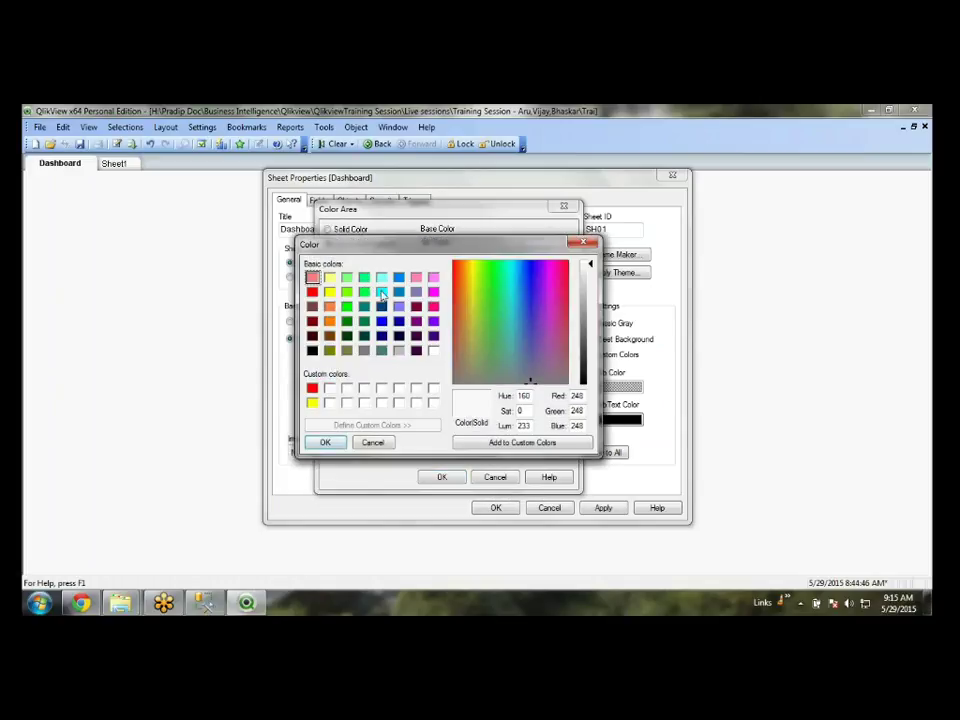
{"action": "left_click", "coordinate": [416, 291]}
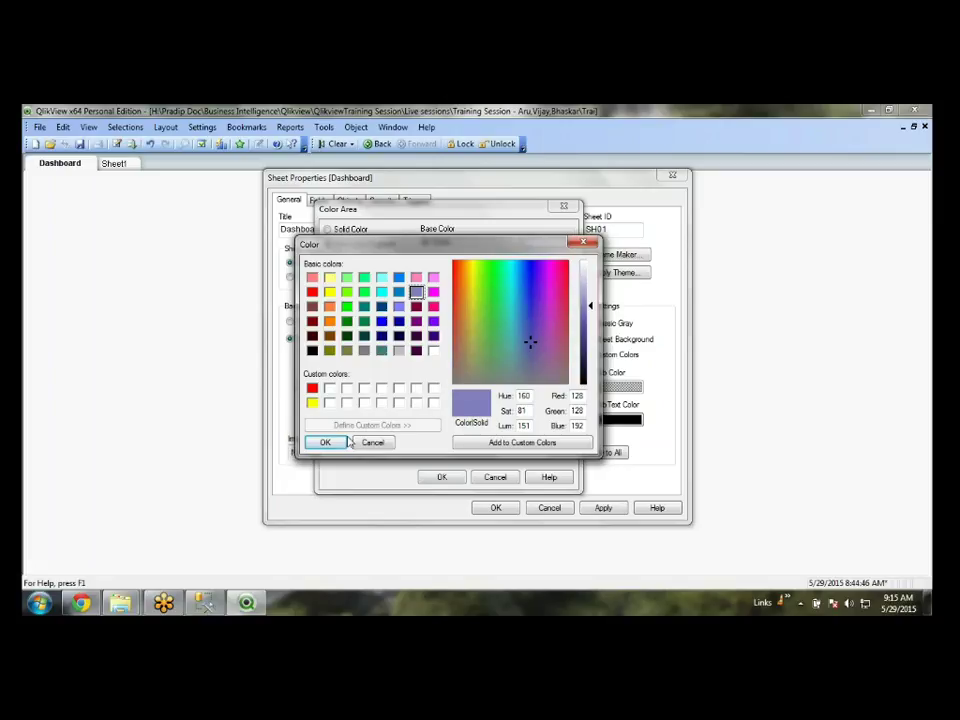
{"action": "left_click", "coordinate": [320, 443]}
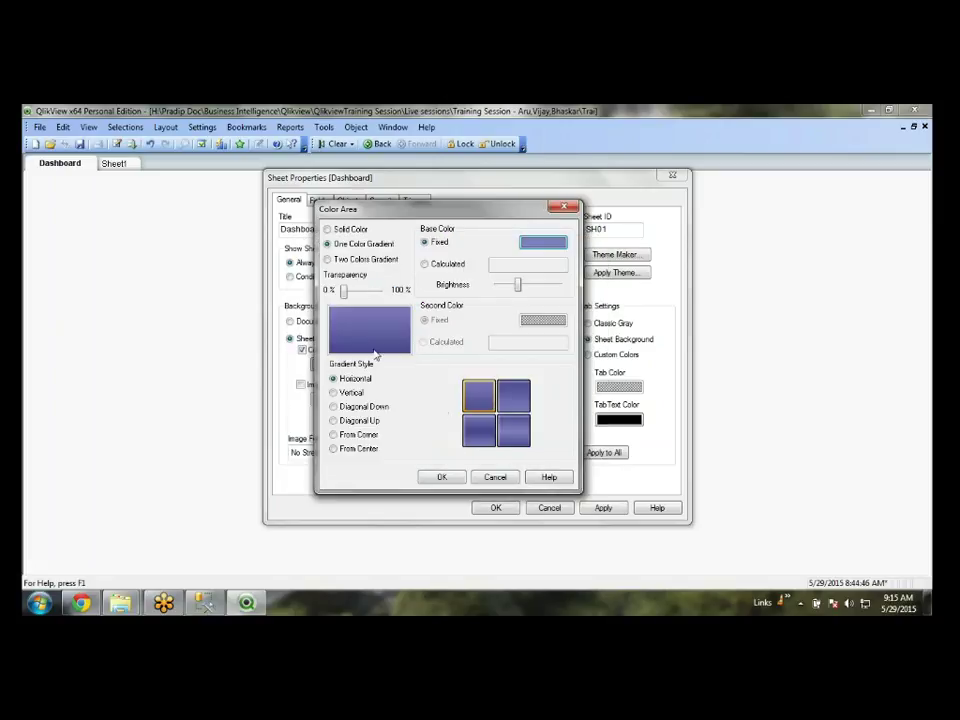
- Choose a two-color gradient for the background with white as the second color
{"action": "left_click", "coordinate": [352, 260]}
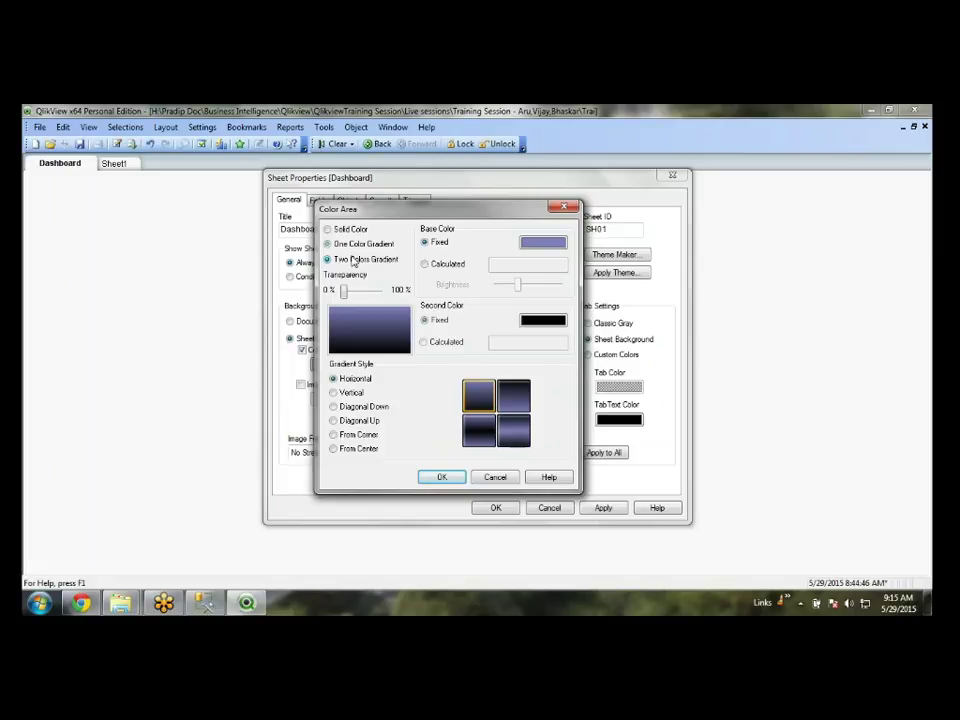
{"action": "left_click", "coordinate": [541, 321]}
{"action": "left_click", "coordinate": [330, 402]}
{"action": "left_click", "coordinate": [325, 442]}
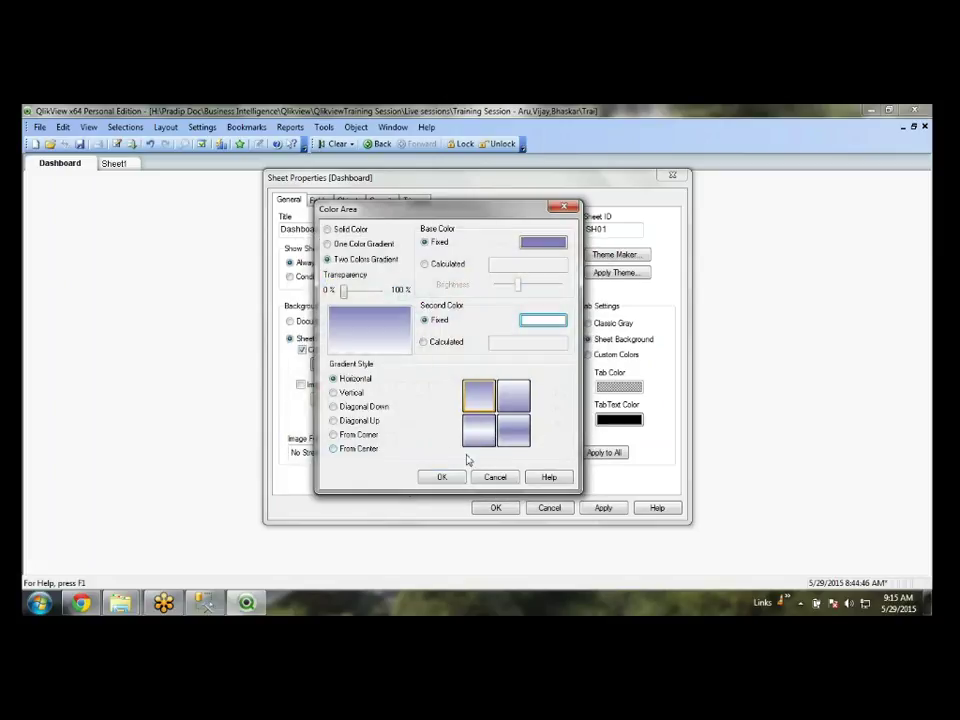
- Reverse the horizontal gradient to run from white down to violet and apply it to the Dashboard sheet
{"action": "left_click", "coordinate": [514, 400]}
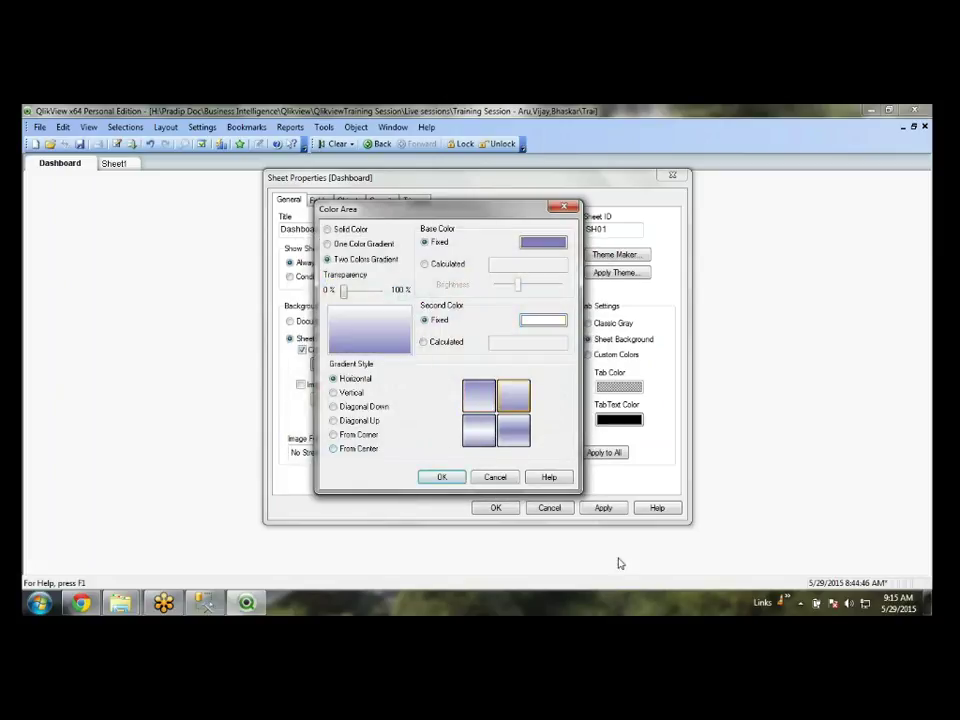
{"action": "left_click", "coordinate": [441, 477]}
{"action": "left_click", "coordinate": [606, 509]}
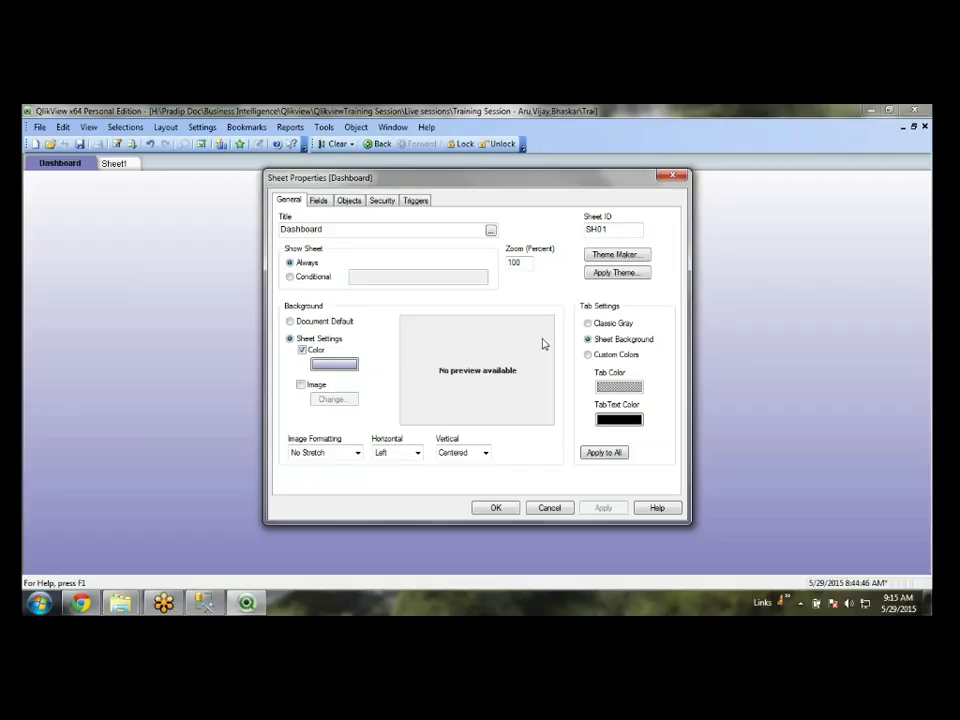
{"action": "left_click", "coordinate": [497, 508]}
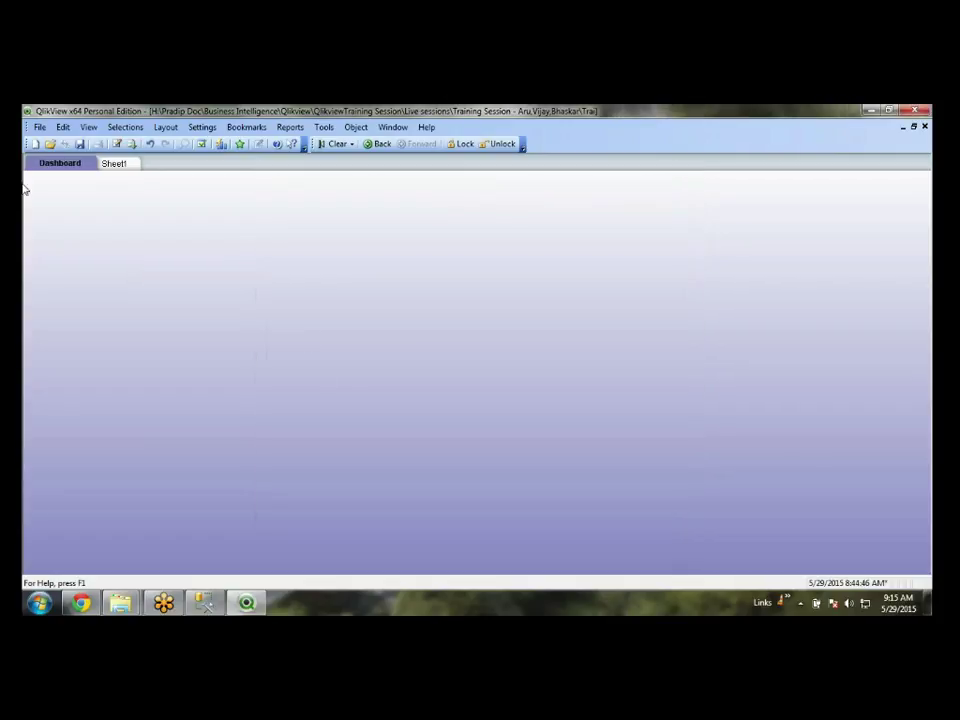
- Compare Sheet1 with the Dashboard sheet, and apply the Dashboard's tab settings to all sheets
{"action": "left_click", "coordinate": [106, 164]}
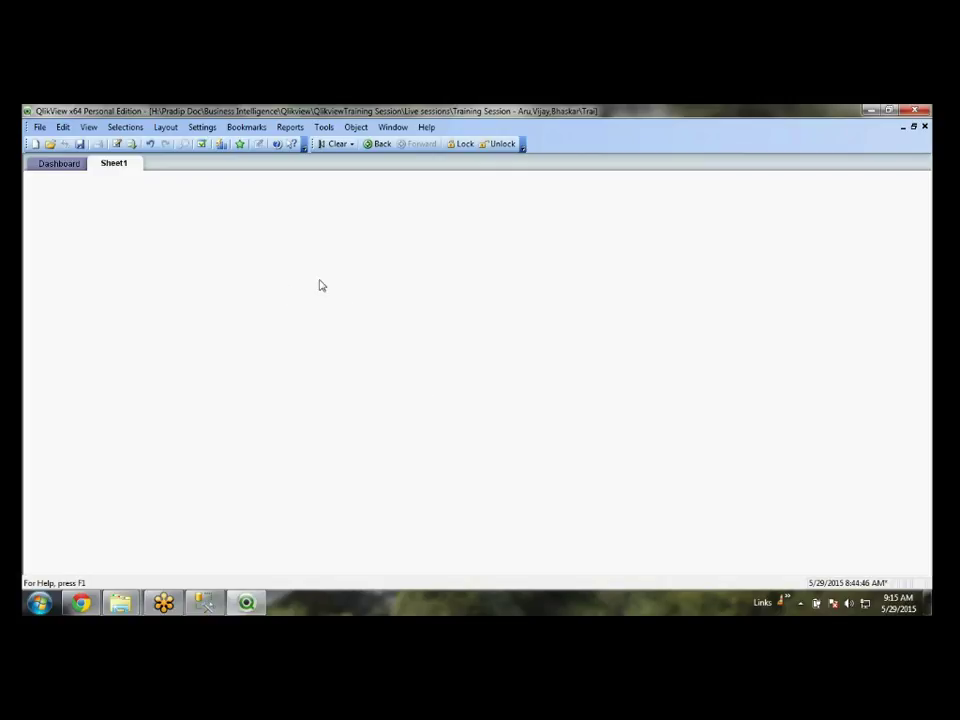
{"action": "left_click", "coordinate": [54, 165]}
{"action": "right_click", "coordinate": [182, 225]}
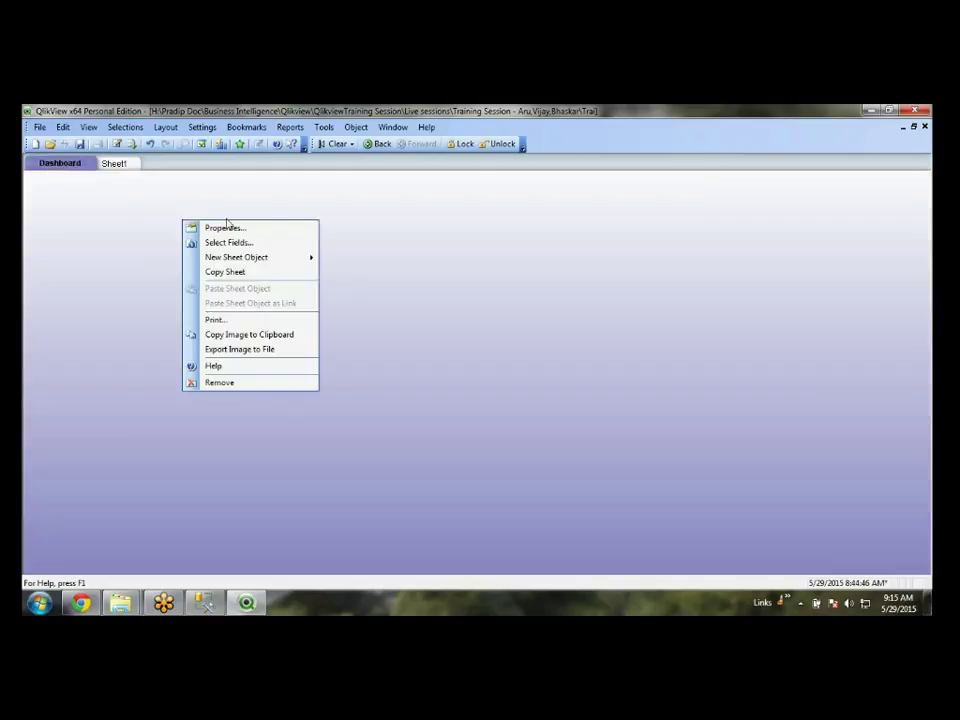
{"action": "left_click", "coordinate": [229, 228]}
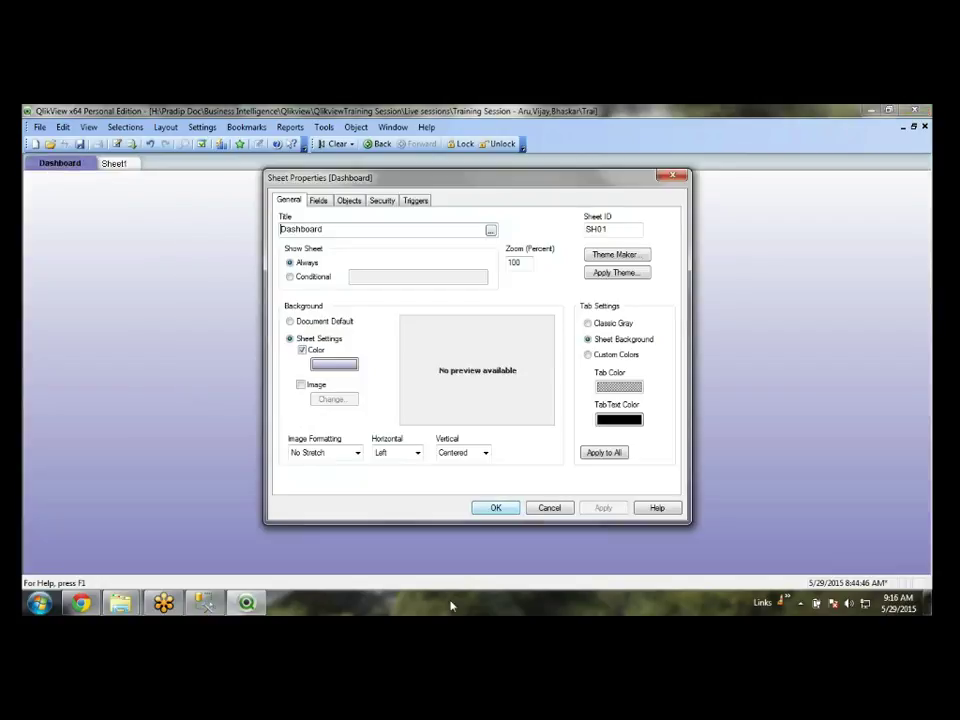
{"action": "left_click", "coordinate": [604, 453]}
{"action": "left_click", "coordinate": [494, 508]}
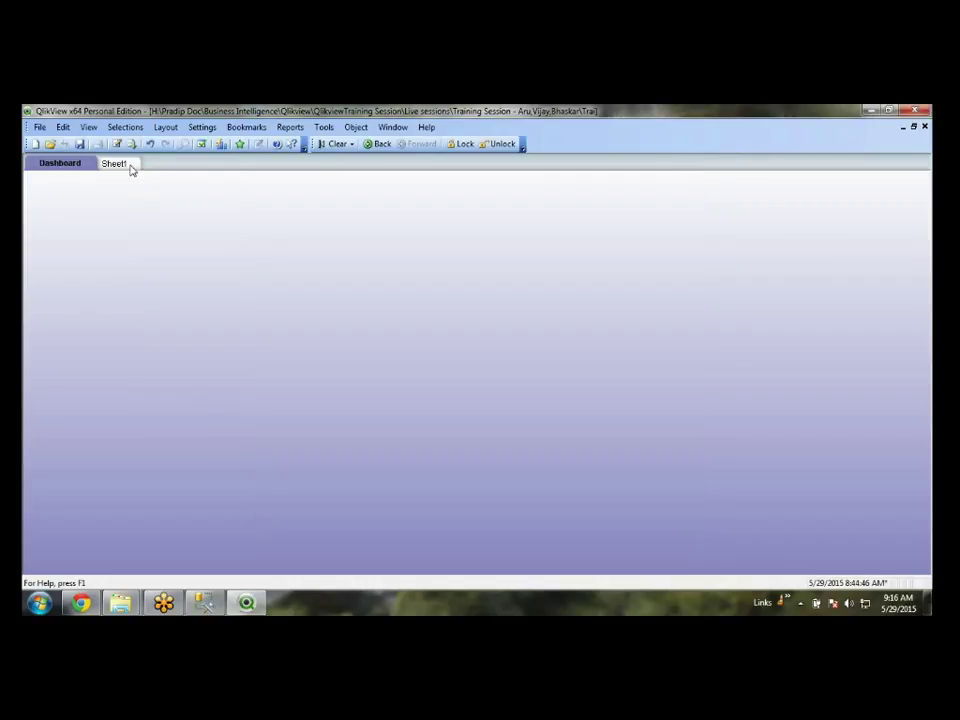
- Apply the Dashboard's tab settings to all sheets again and check the result on Sheet1
{"action": "left_click", "coordinate": [111, 166]}
{"action": "left_click", "coordinate": [70, 166]}
{"action": "right_click", "coordinate": [271, 327]}
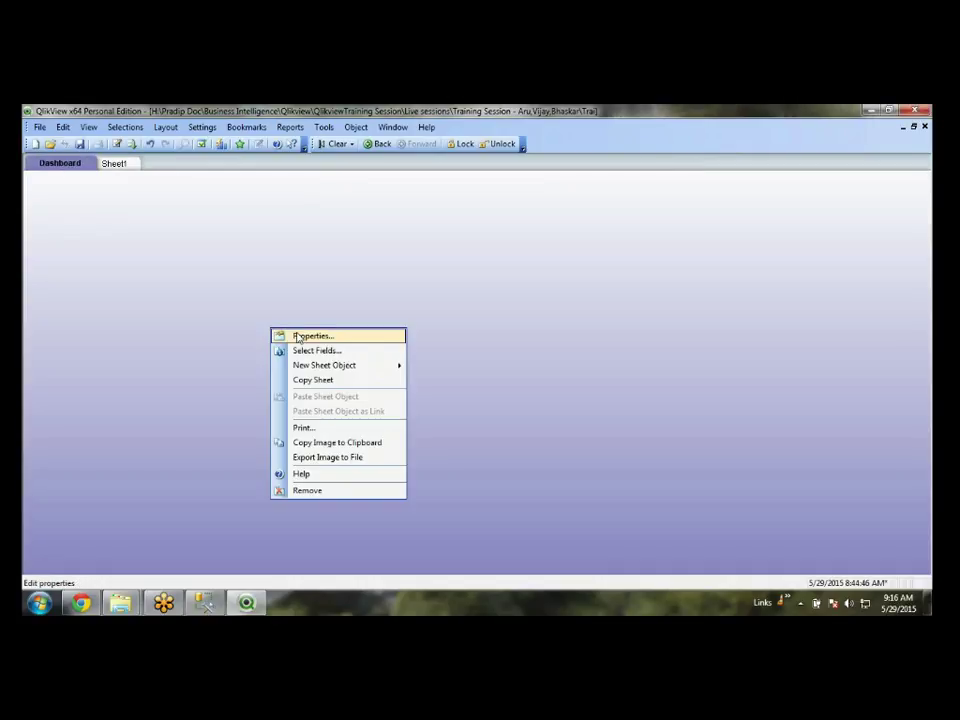
{"action": "left_click", "coordinate": [307, 335]}
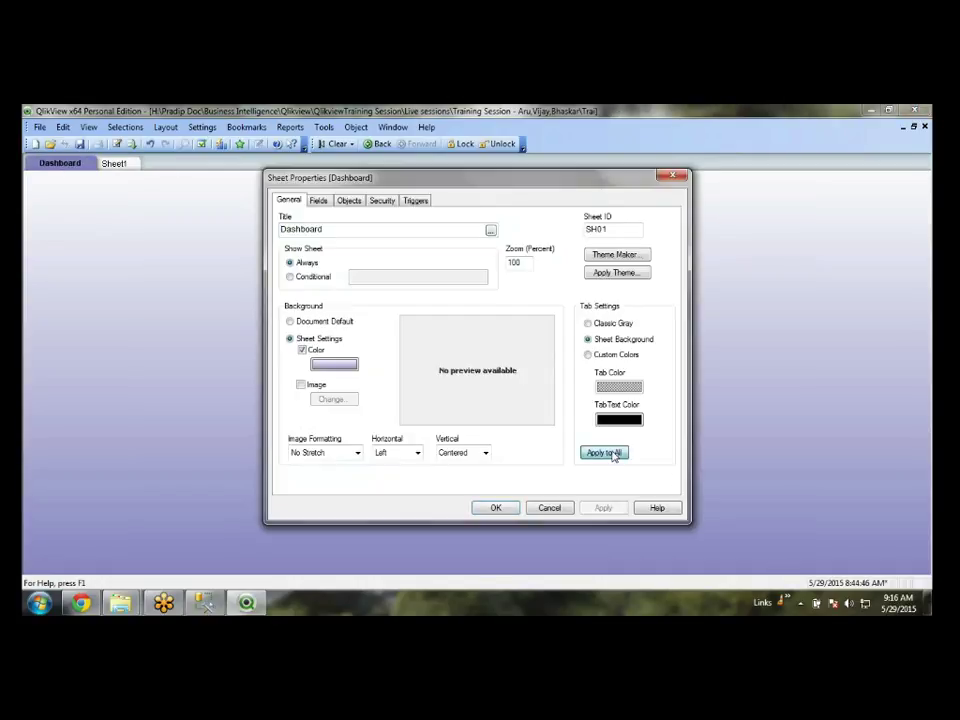
{"action": "left_click", "coordinate": [499, 509]}
{"action": "left_click", "coordinate": [116, 164]}
{"action": "left_click", "coordinate": [64, 164]}
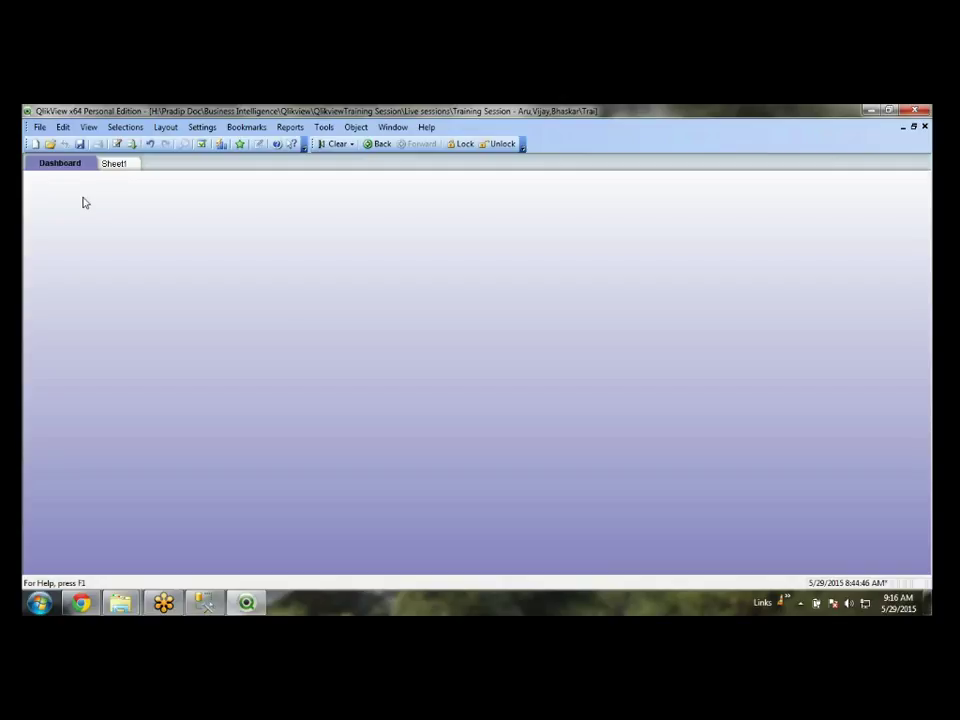
- Review the Dashboard's background and tab settings in its sheet properties and compare its appearance with Sheet1
{"action": "left_click", "coordinate": [114, 164]}
{"action": "right_click", "coordinate": [137, 238]}
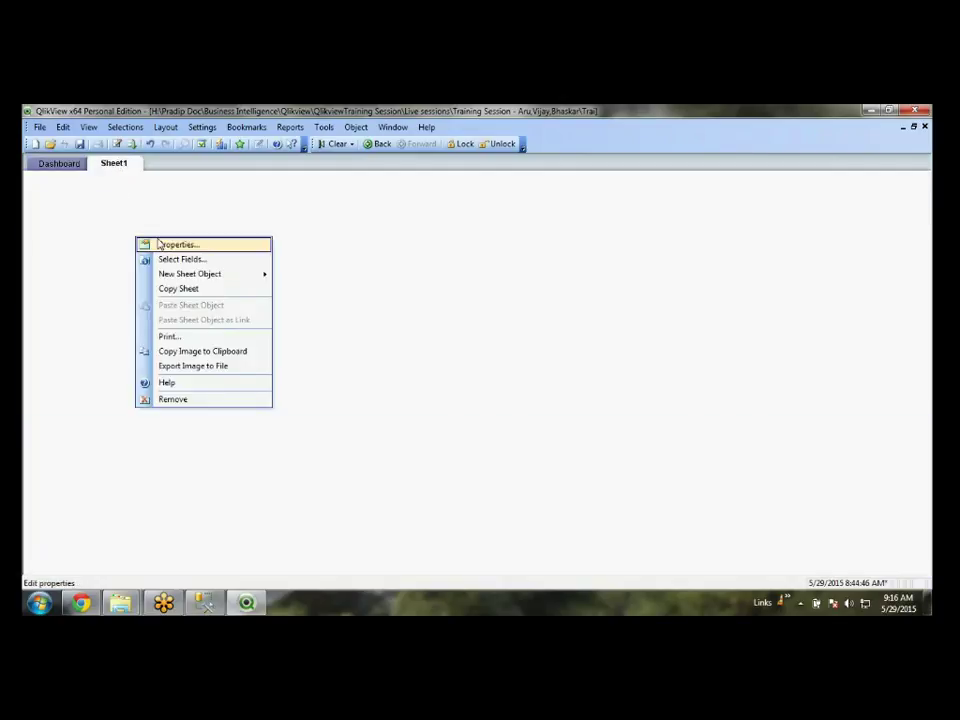
{"action": "left_click", "coordinate": [82, 207]}
{"action": "left_click", "coordinate": [60, 164]}
{"action": "right_click", "coordinate": [348, 298]}
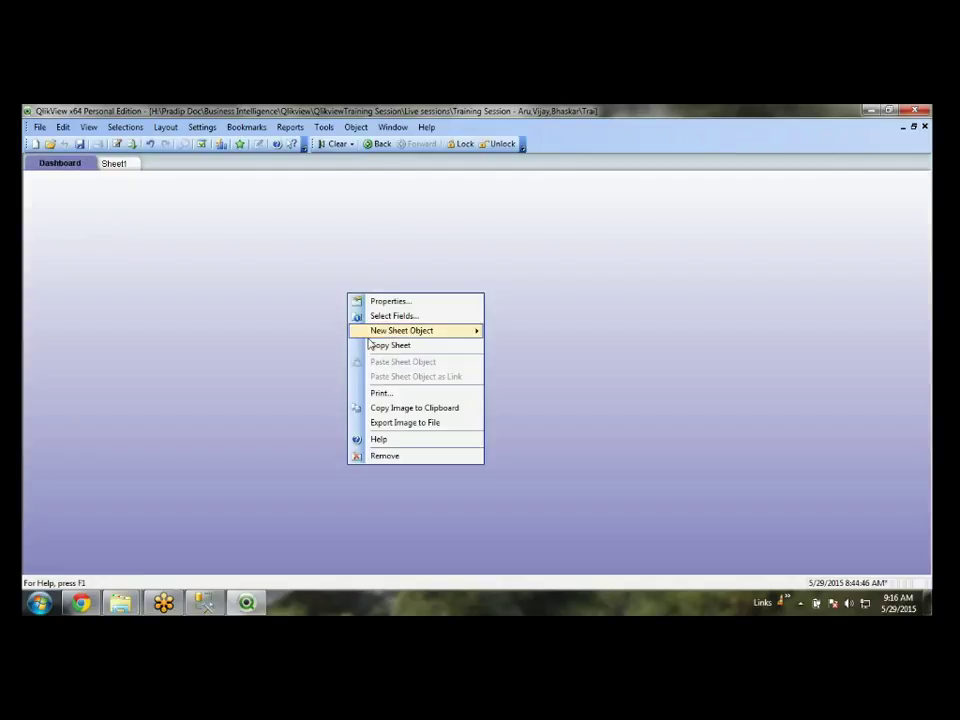
{"action": "left_click", "coordinate": [403, 302]}
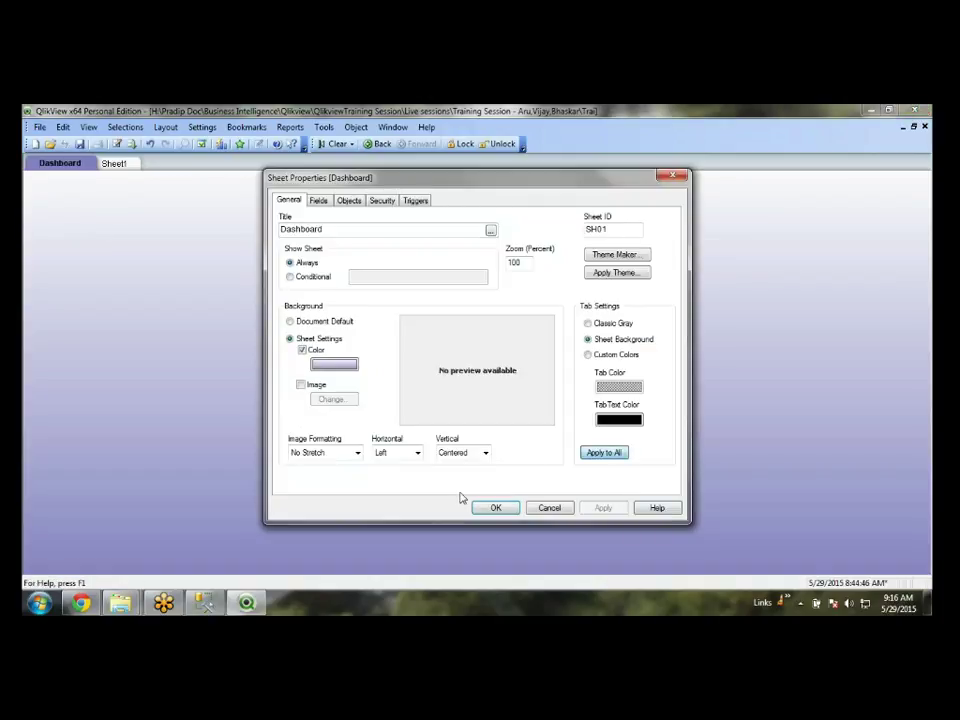
{"action": "left_click", "coordinate": [495, 507]}
{"action": "left_click", "coordinate": [128, 168]}
- Look over the document's variables in the Variable Overview and close it without changes
{"action": "key", "text": "ctrl+alt+v"}
{"action": "left_click", "coordinate": [672, 241]}
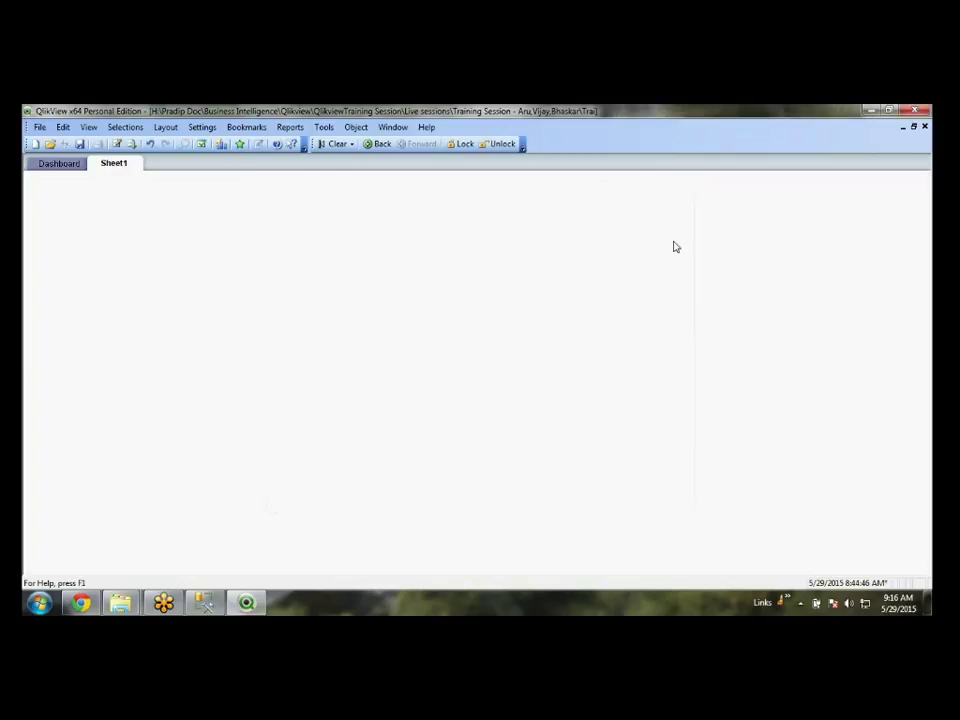
{"action": "key", "text": "ctrl+alt+v"}
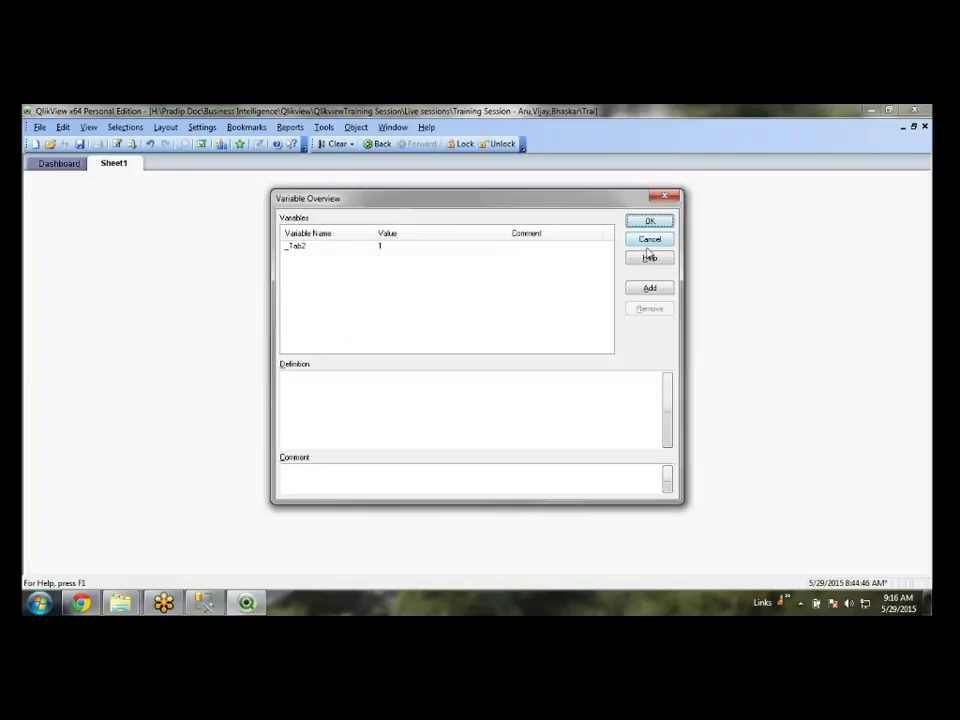
{"action": "left_click", "coordinate": [652, 243]}
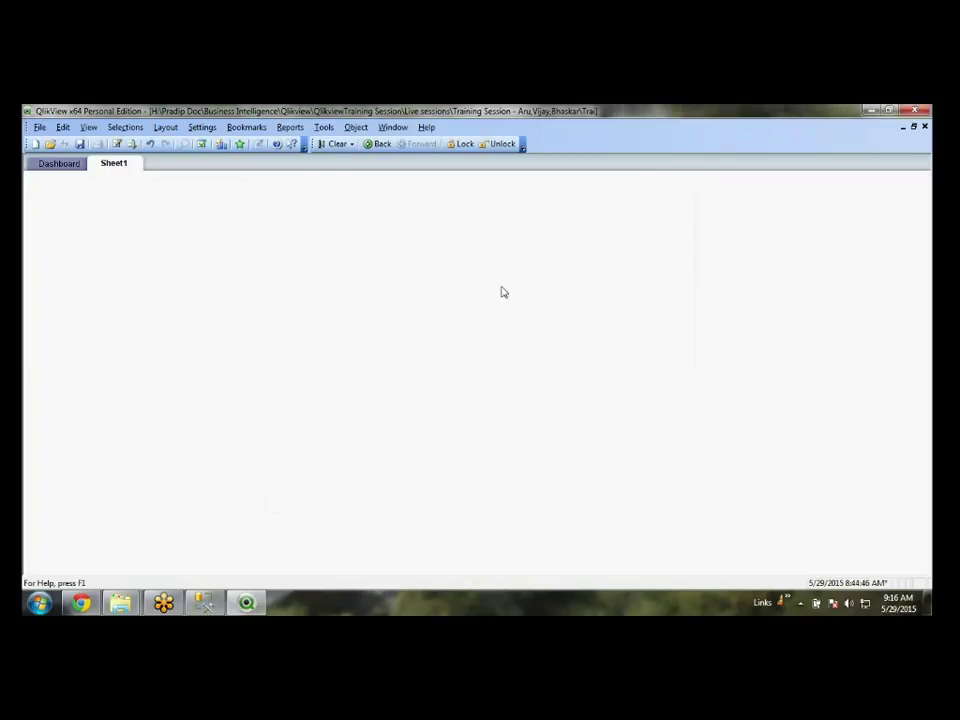
- Keep the Dashboard's tab setting on Sheet Background and start a new theme without a template in the Theme Maker
{"action": "left_click", "coordinate": [75, 163]}
{"action": "right_click", "coordinate": [433, 298]}
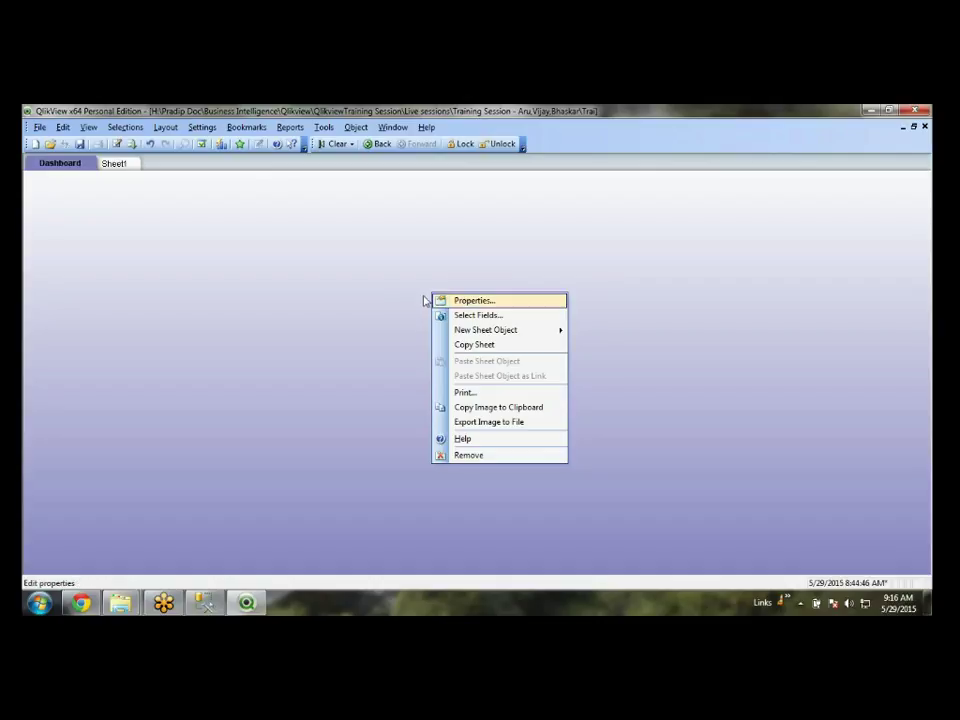
{"action": "right_click", "coordinate": [381, 298]}
{"action": "right_click", "coordinate": [209, 257]}
{"action": "left_click", "coordinate": [257, 259]}
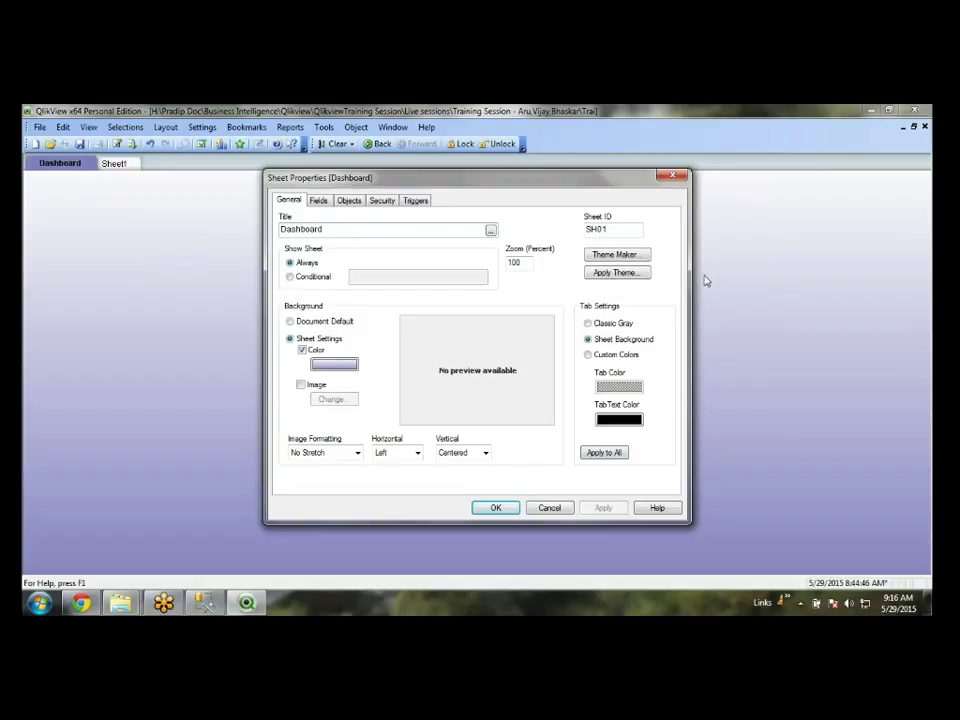
{"action": "left_click", "coordinate": [606, 341]}
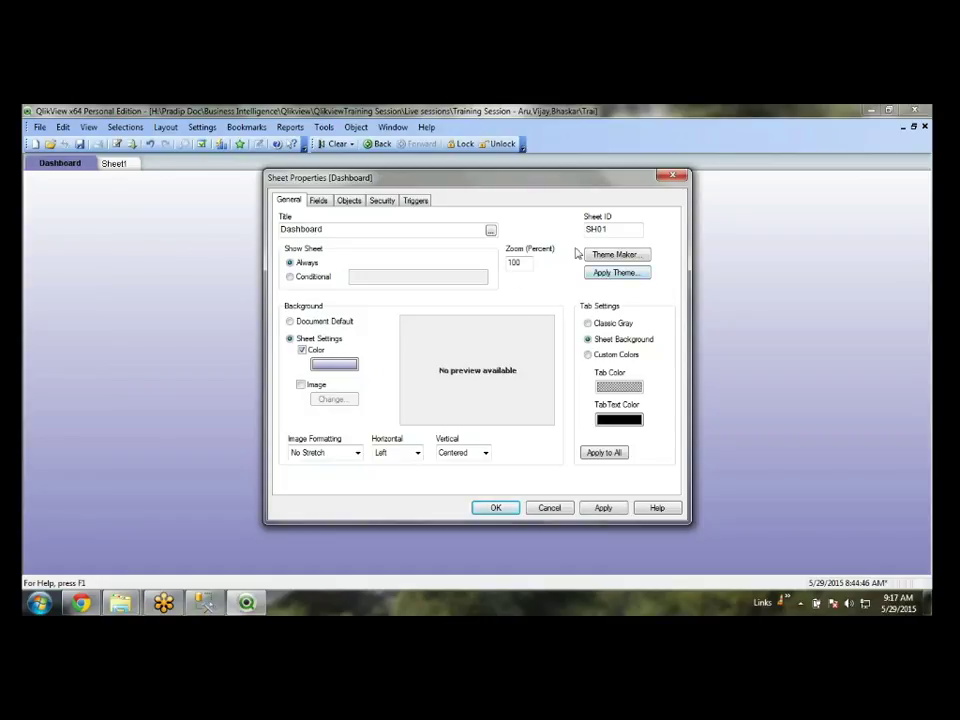
{"action": "left_click", "coordinate": [610, 256]}
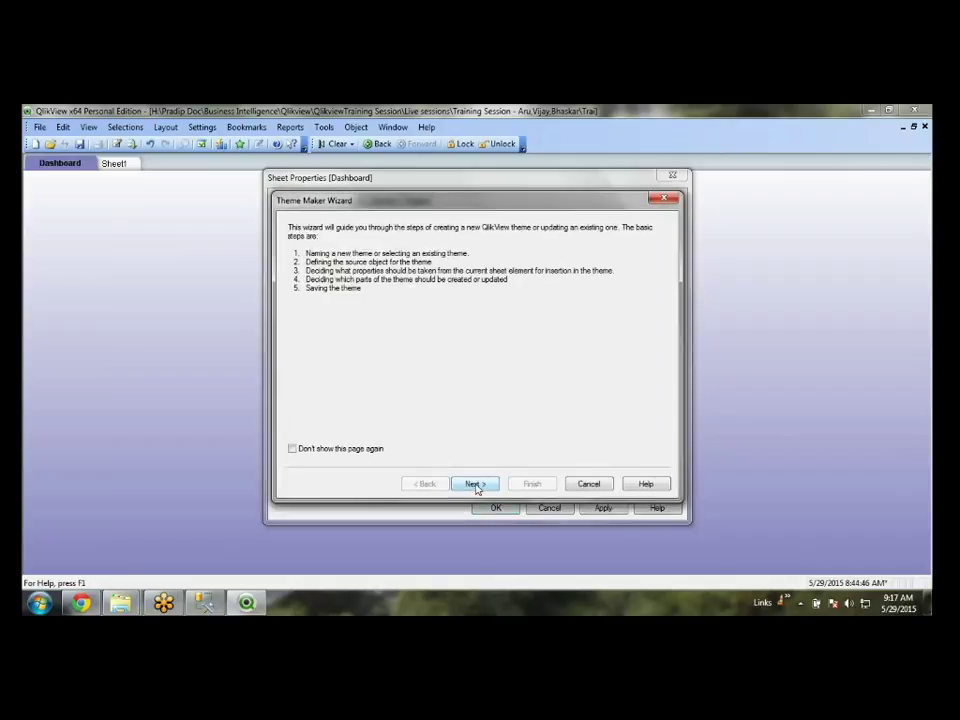
{"action": "left_click", "coordinate": [470, 486]}
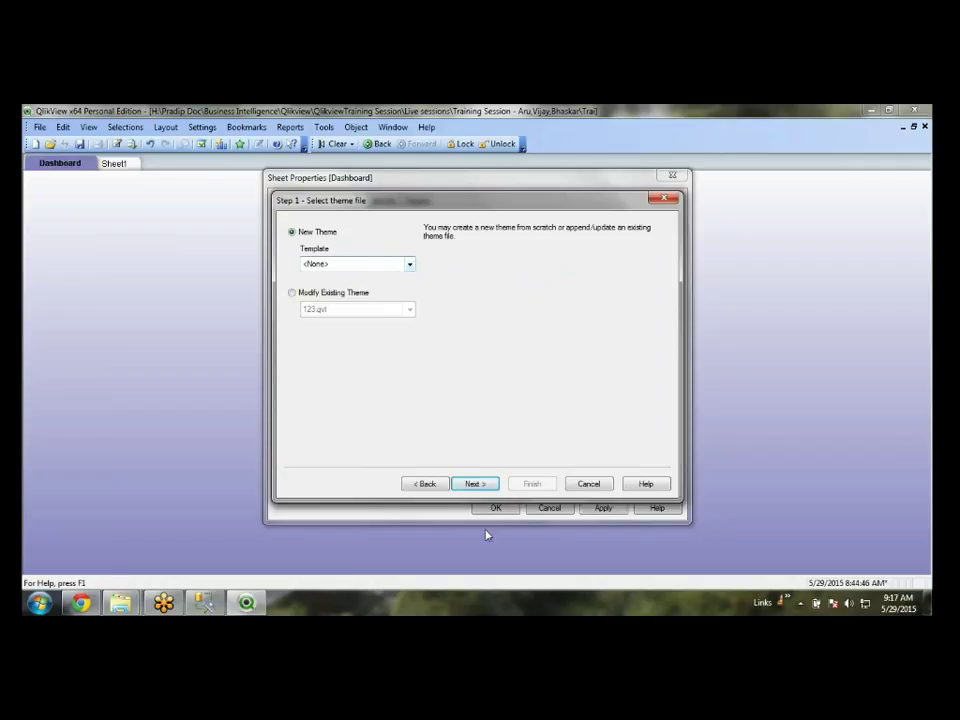
{"action": "left_click", "coordinate": [474, 484]}
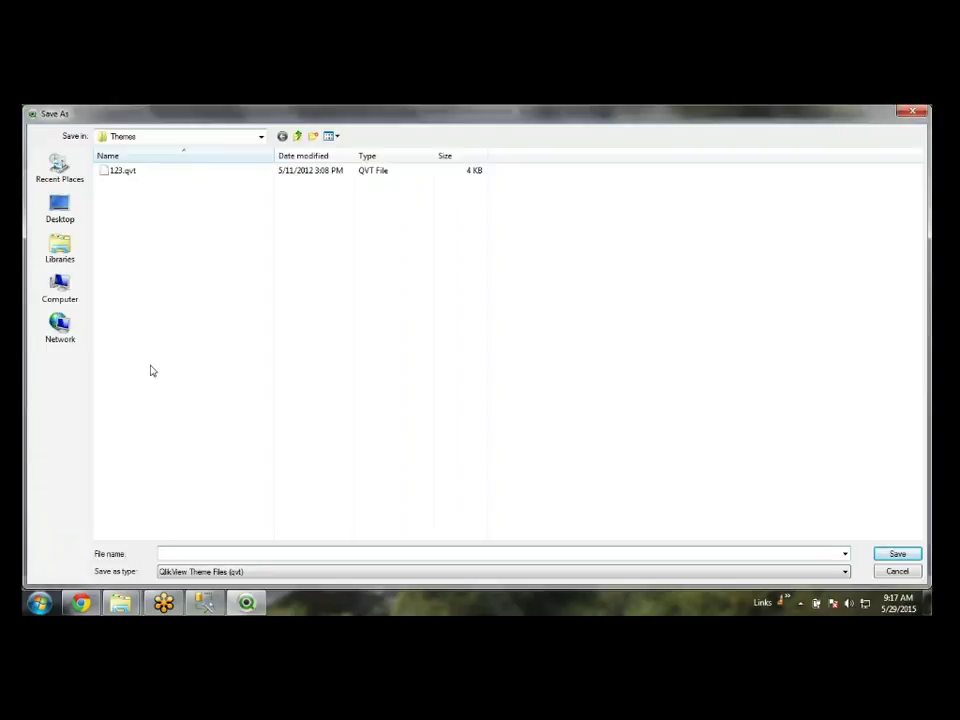
- Switch to File Explorer, copy the path of the Training Dashboard's Source folder, and return to QlikView's save dialog
{"action": "mouse_move", "coordinate": [120, 602]}
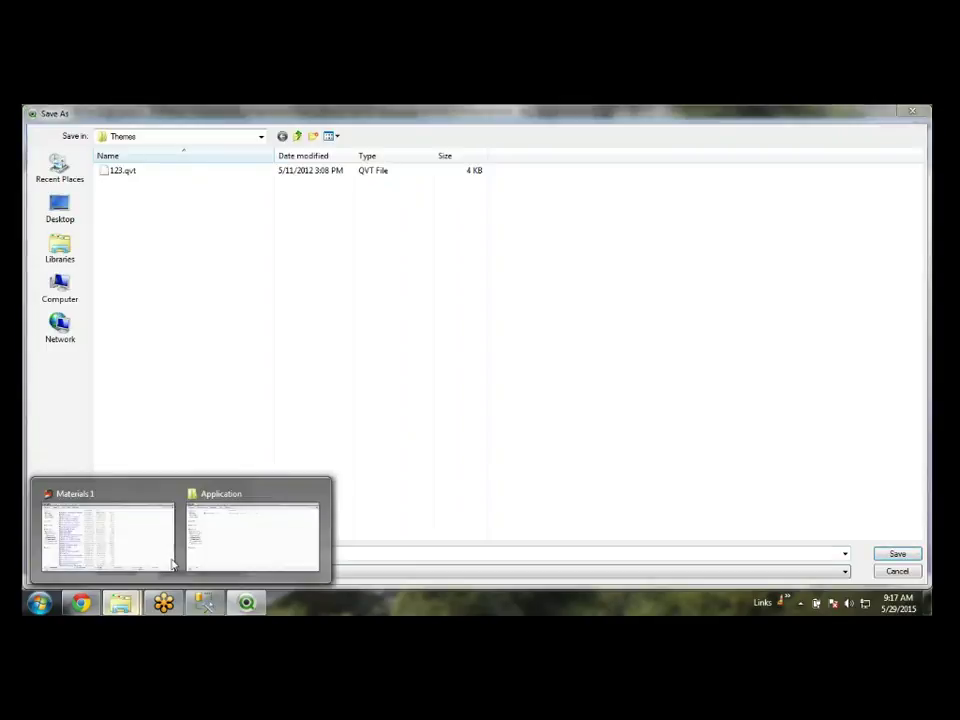
{"action": "left_click", "coordinate": [225, 527]}
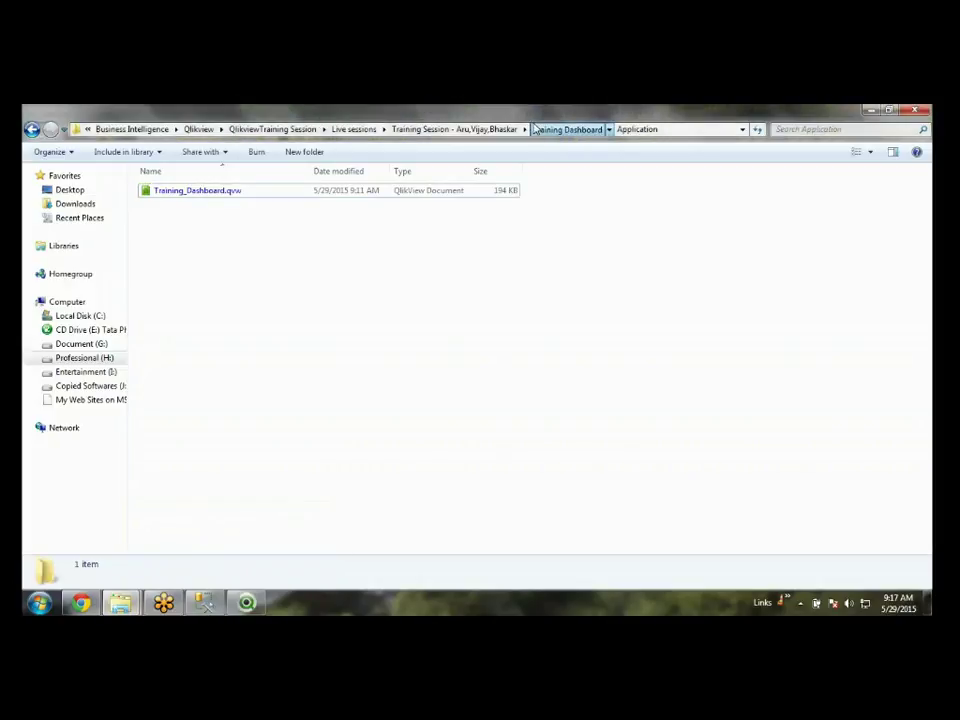
{"action": "left_click", "coordinate": [567, 129]}
{"action": "left_click", "coordinate": [152, 306]}
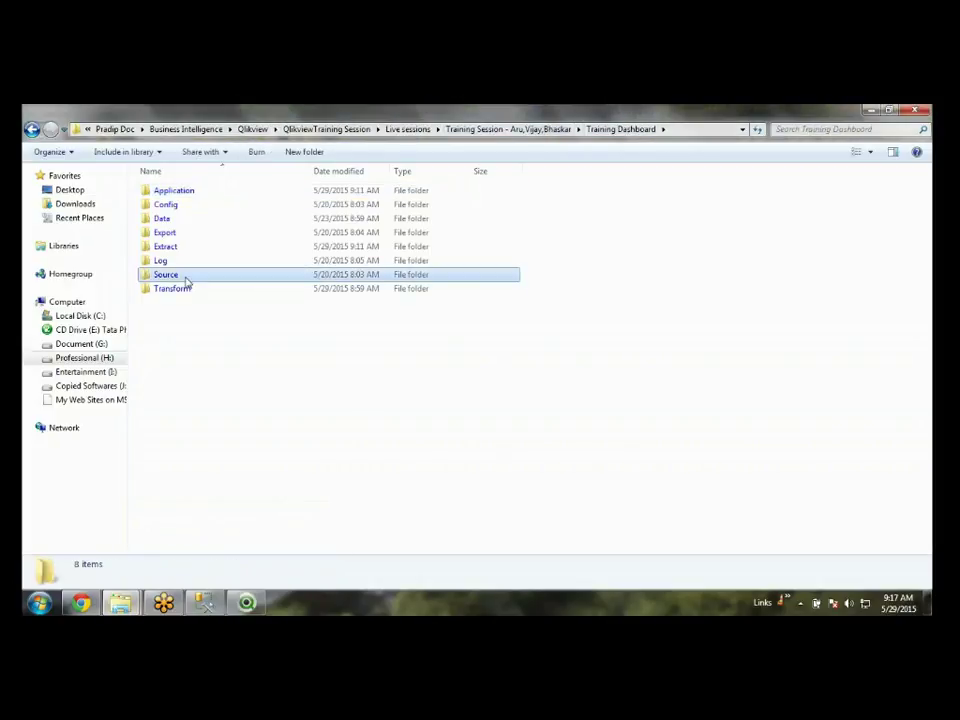
{"action": "double_click", "coordinate": [175, 276]}
{"action": "left_click", "coordinate": [706, 129]}
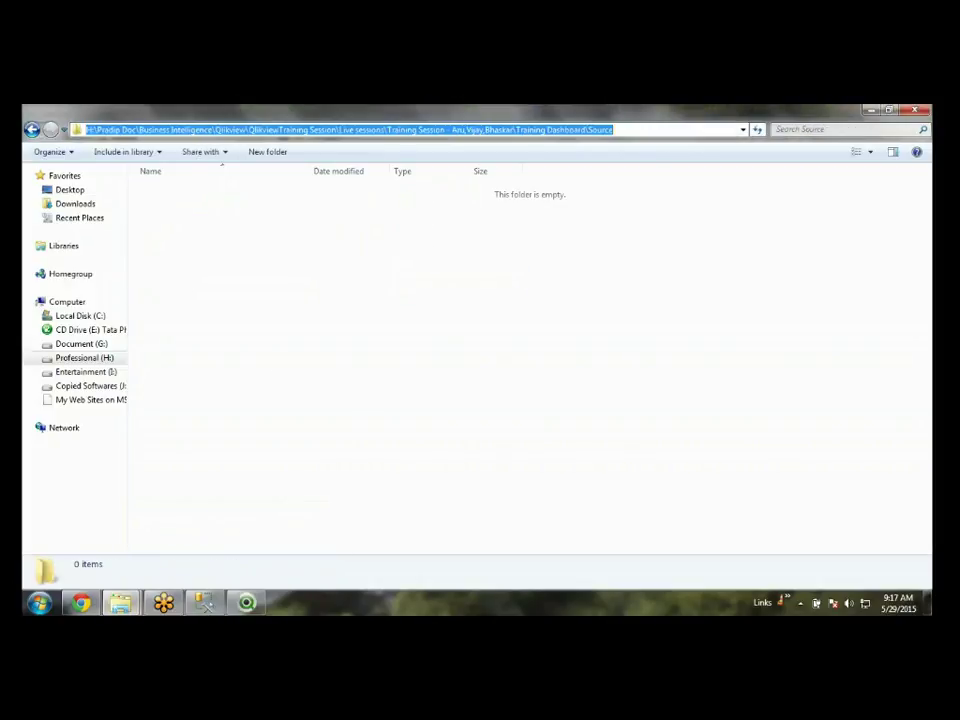
{"action": "key", "text": "alt+Tab"}
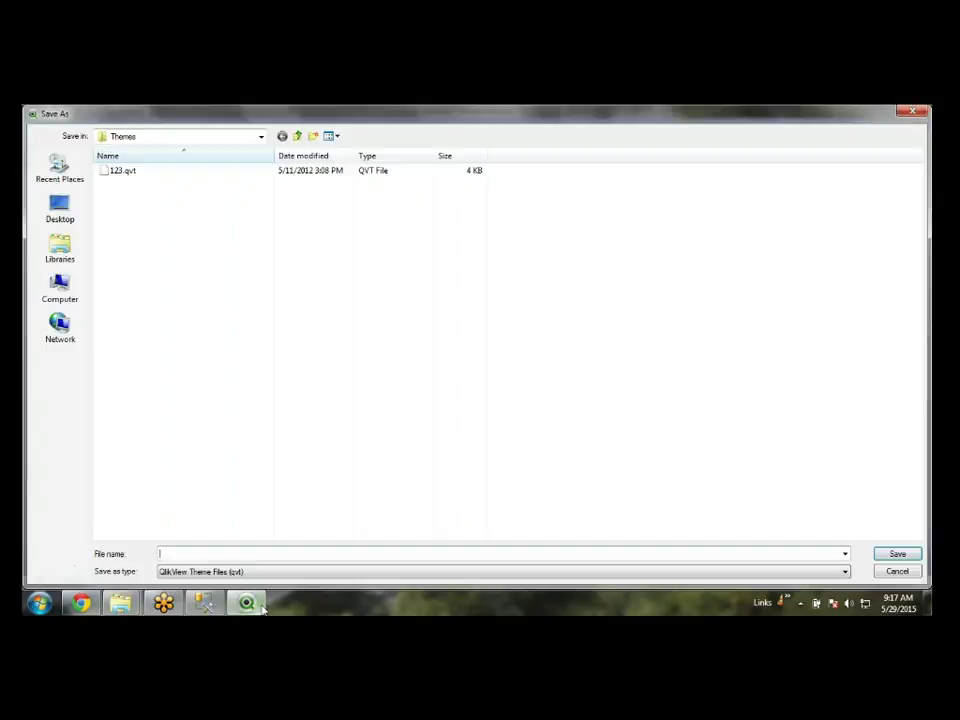
- Save the new theme file as bgtheme in the Source folder
{"action": "key", "text": "ctrl+v"}
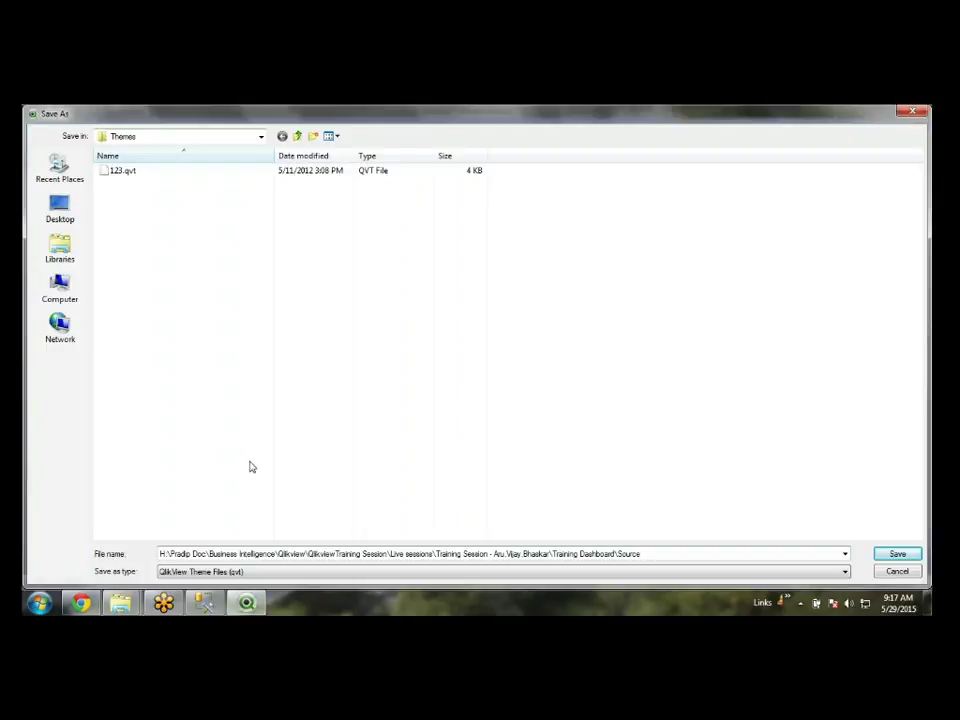
{"action": "key", "text": "Return"}
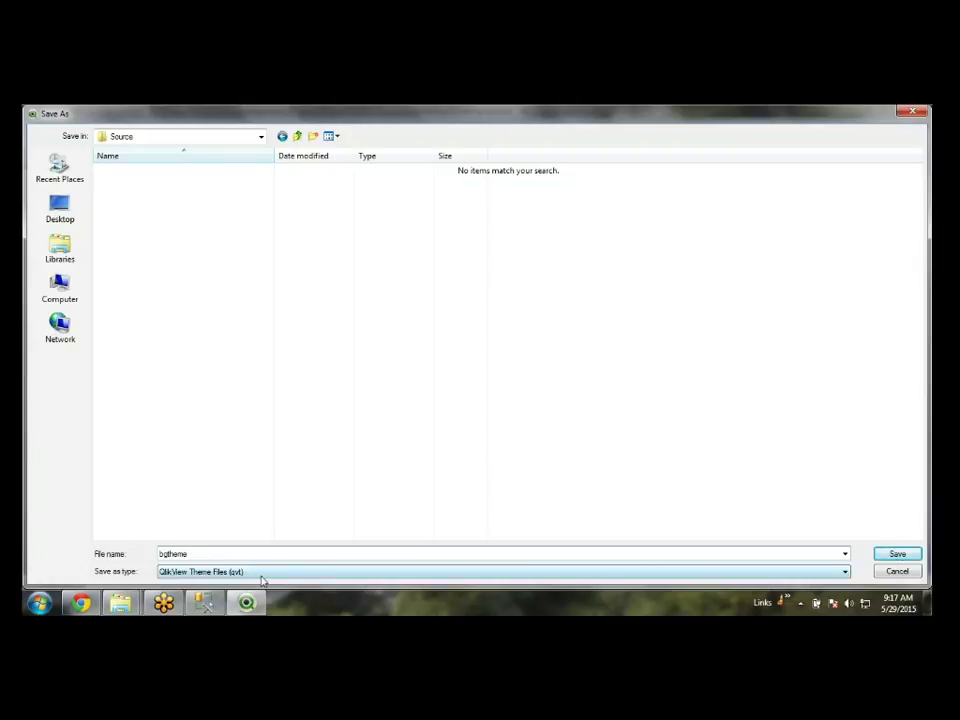
{"action": "left_click", "coordinate": [891, 555]}
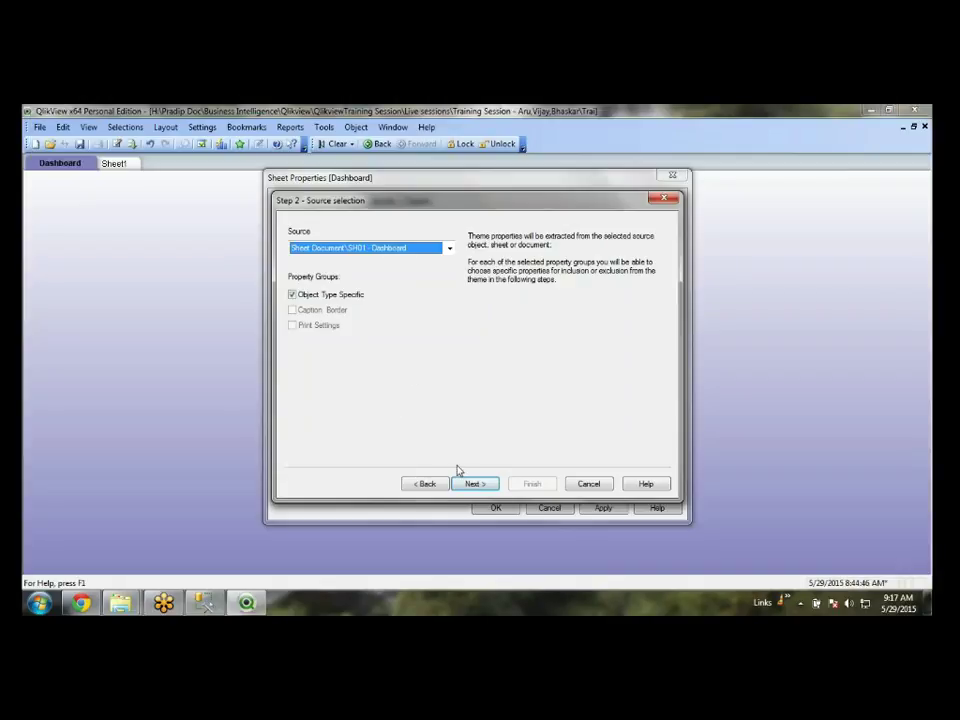
- Use the Dashboard sheet as theme source and also include Sheet Permissions, Sheet Zoom and Color Map in the theme
{"action": "left_click", "coordinate": [475, 485]}
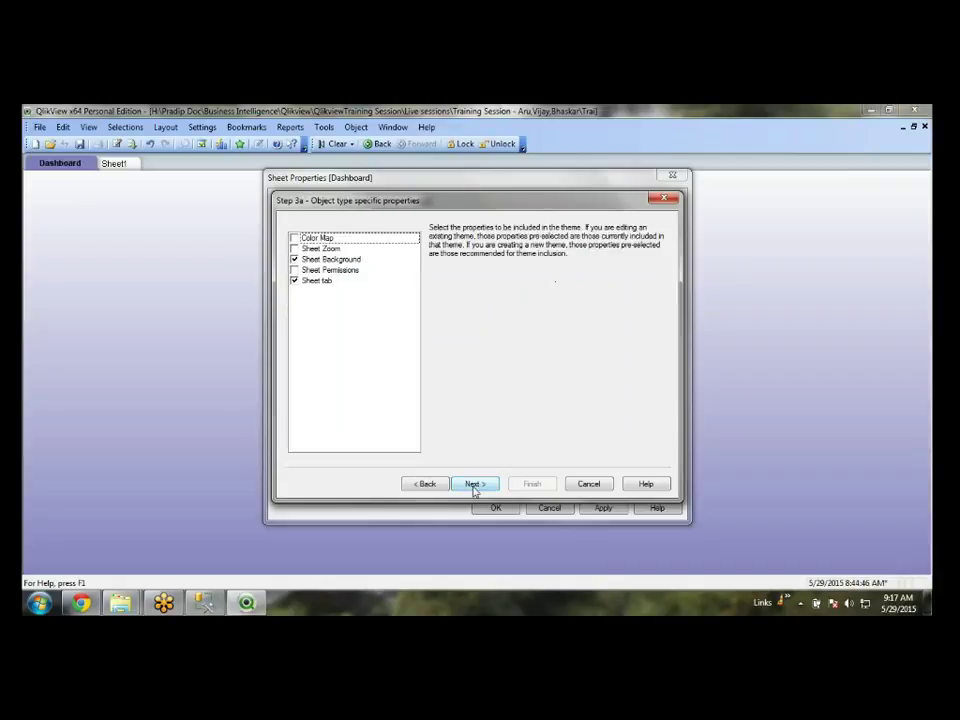
{"action": "left_click", "coordinate": [294, 270]}
{"action": "left_click", "coordinate": [294, 248]}
{"action": "left_click", "coordinate": [298, 238]}
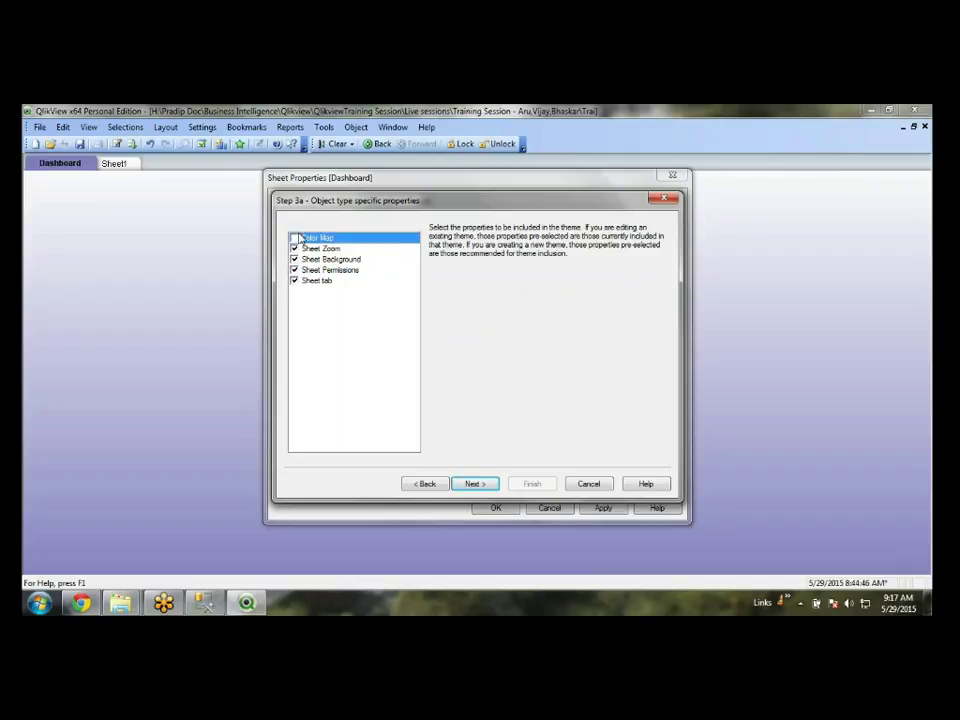
{"action": "left_click", "coordinate": [294, 238]}
{"action": "left_click", "coordinate": [474, 484]}
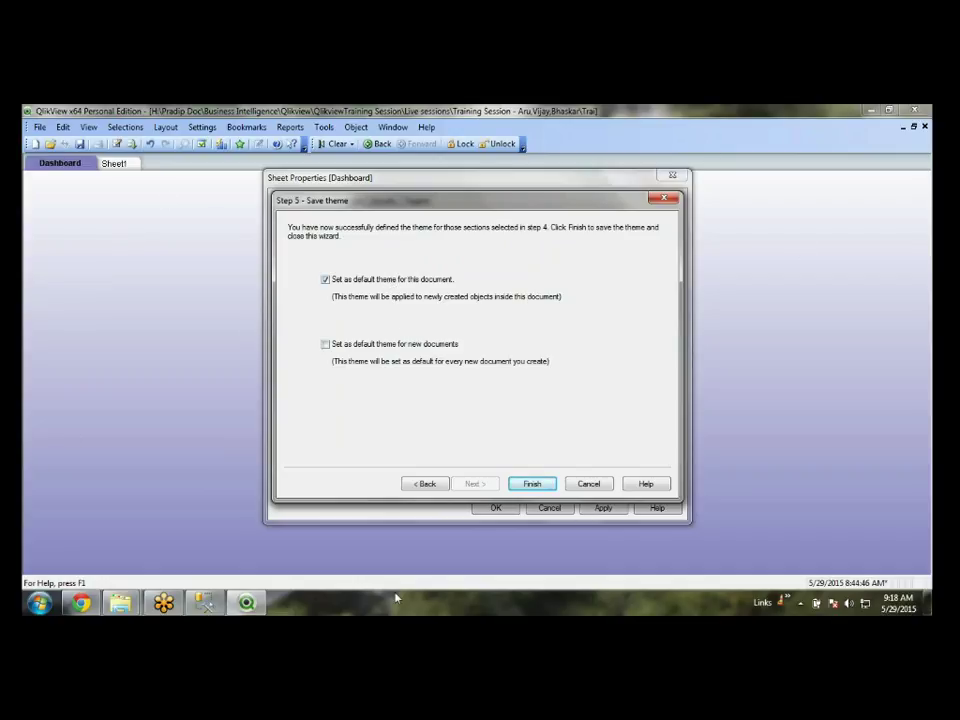
- Finish the theme as the default for this document and confirm the Dashboard's sheet properties
{"action": "left_click", "coordinate": [548, 486]}
{"action": "left_click", "coordinate": [602, 508]}
{"action": "key", "text": "Return"}
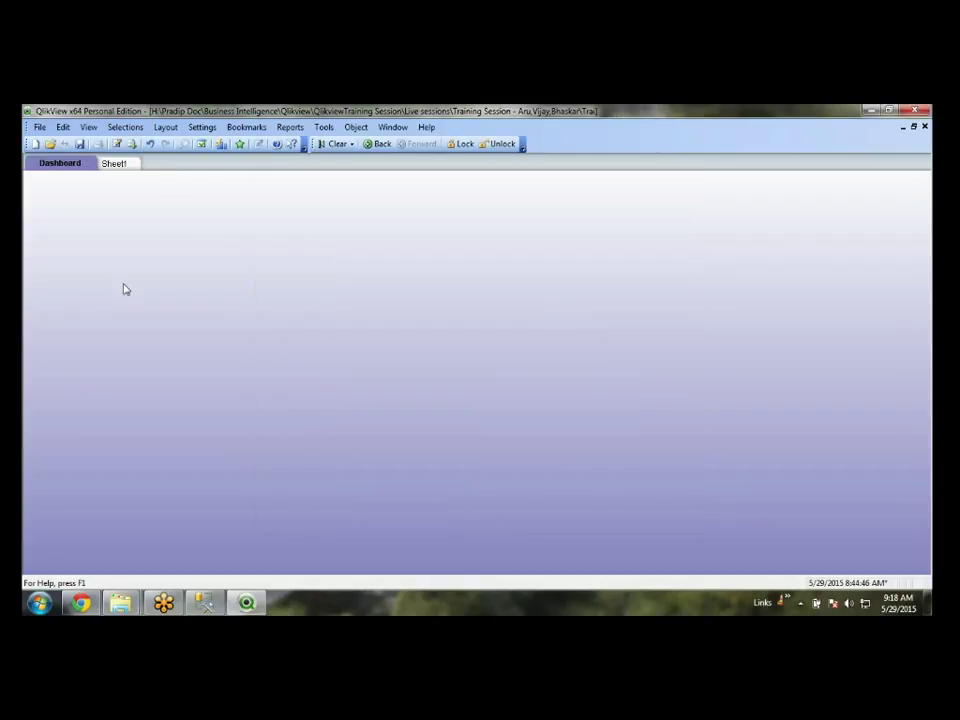
- Apply the bgtheme.qvt theme from the Source folder to Sheet1
{"action": "left_click", "coordinate": [113, 163]}
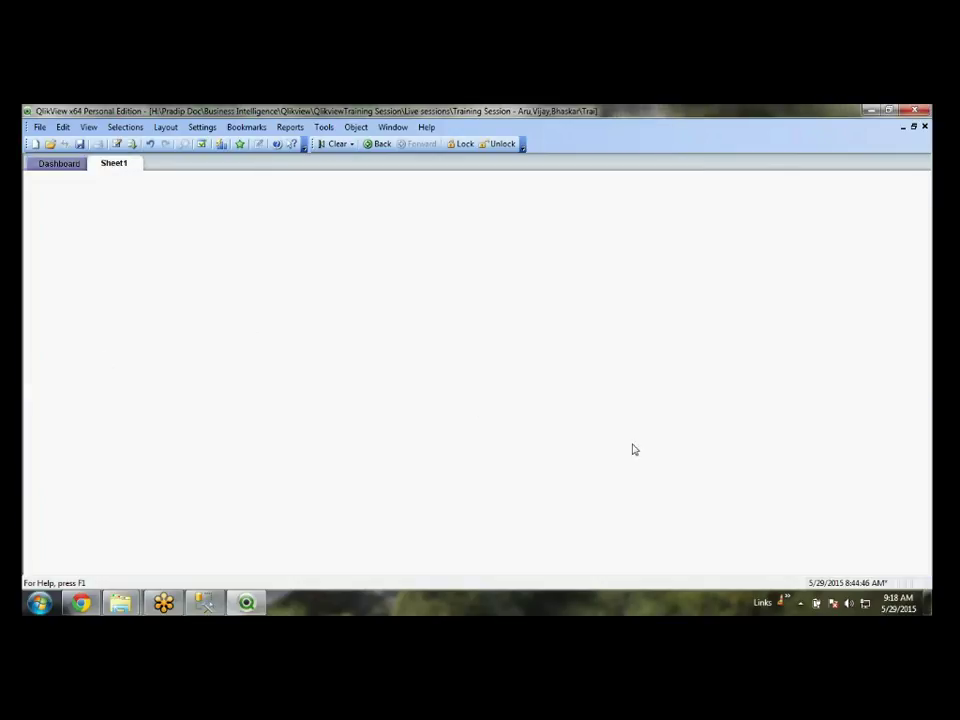
{"action": "right_click", "coordinate": [371, 300]}
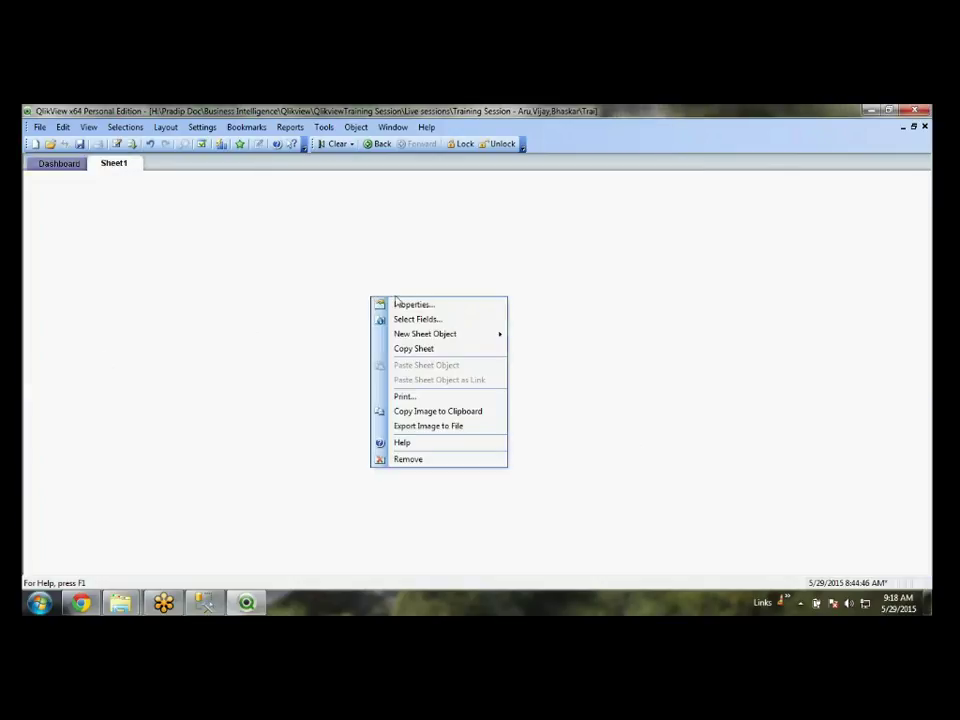
{"action": "left_click", "coordinate": [450, 306]}
{"action": "left_click", "coordinate": [636, 273]}
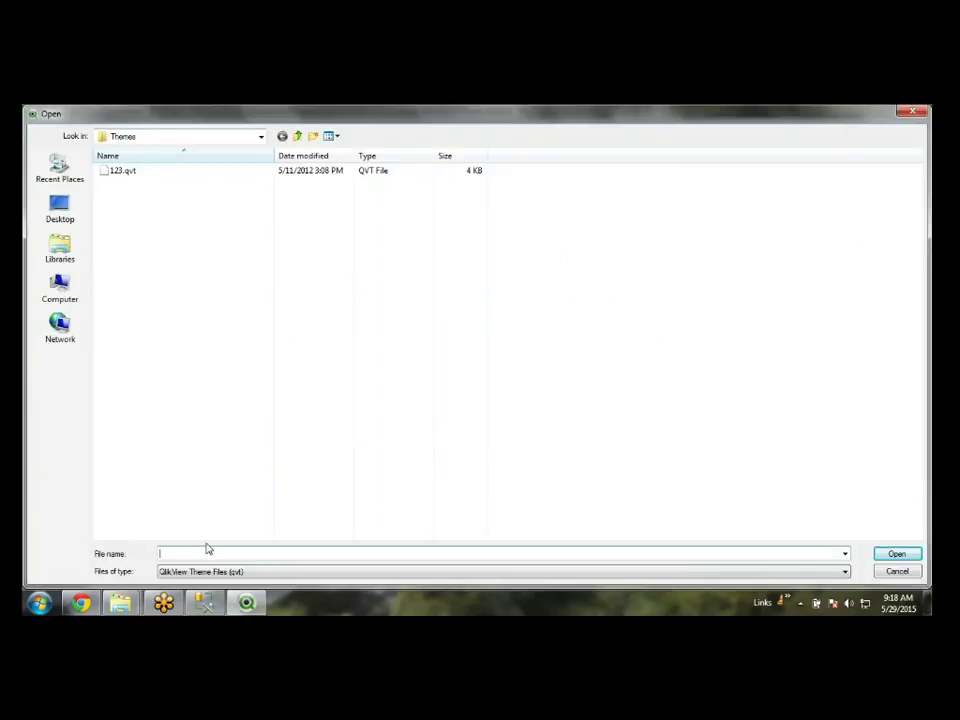
{"action": "type", "text": "H:\\Pradip Doc\\Business Intelligence\\Qlikview\\QlikviewTraining Session\\Live sessions\\Training Session - Aru,Vijay,Bhaskar\\Training Dashboard\\Source"}
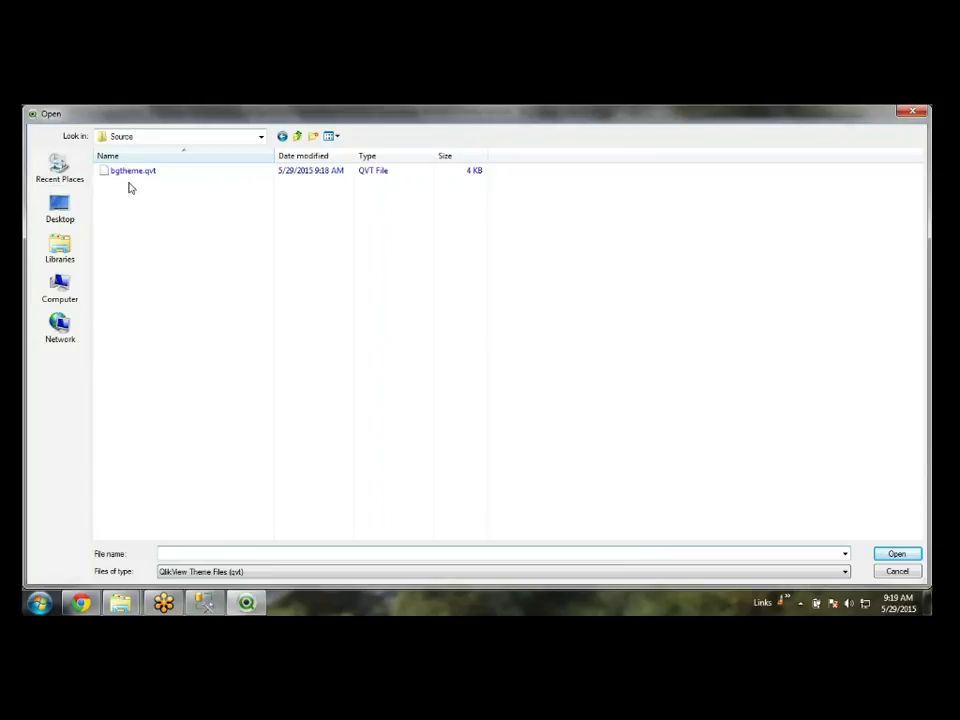
{"action": "double_click", "coordinate": [141, 178]}
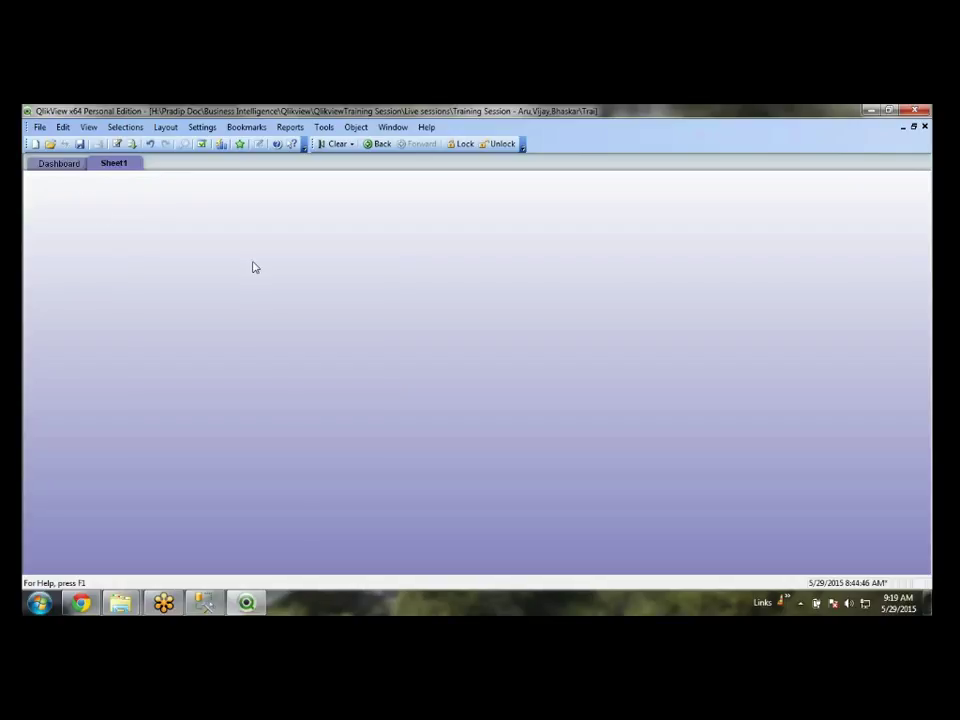
- Add three new sheets, Sheet2, Sheet3 and Sheet4, check their backgrounds, and return to the Dashboard sheet
{"action": "left_click", "coordinate": [166, 128]}
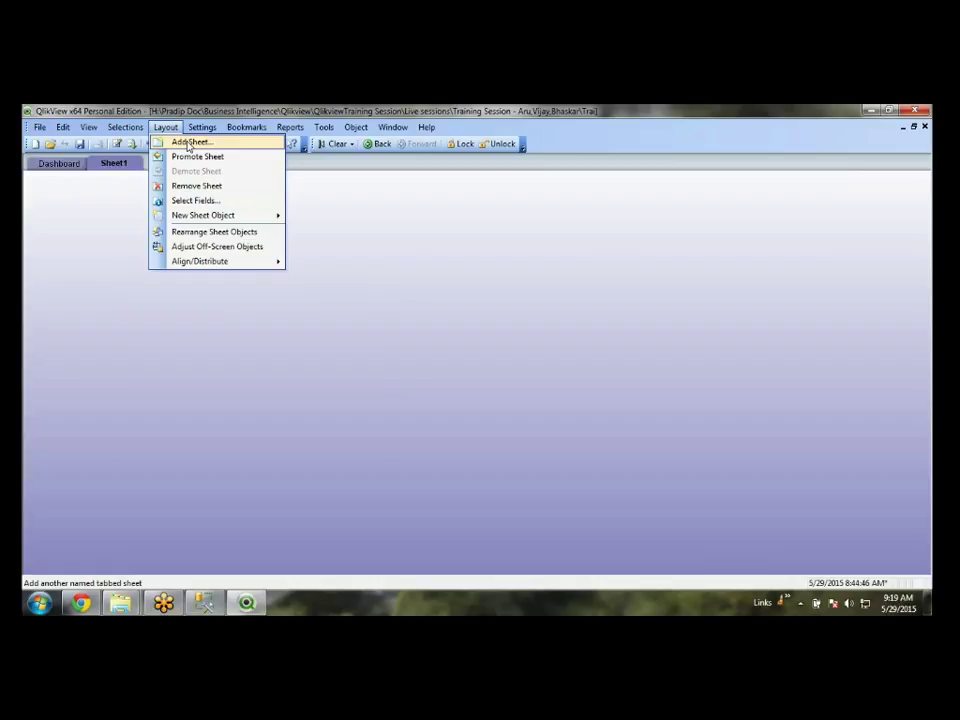
{"action": "left_click", "coordinate": [188, 142]}
{"action": "left_click", "coordinate": [125, 127]}
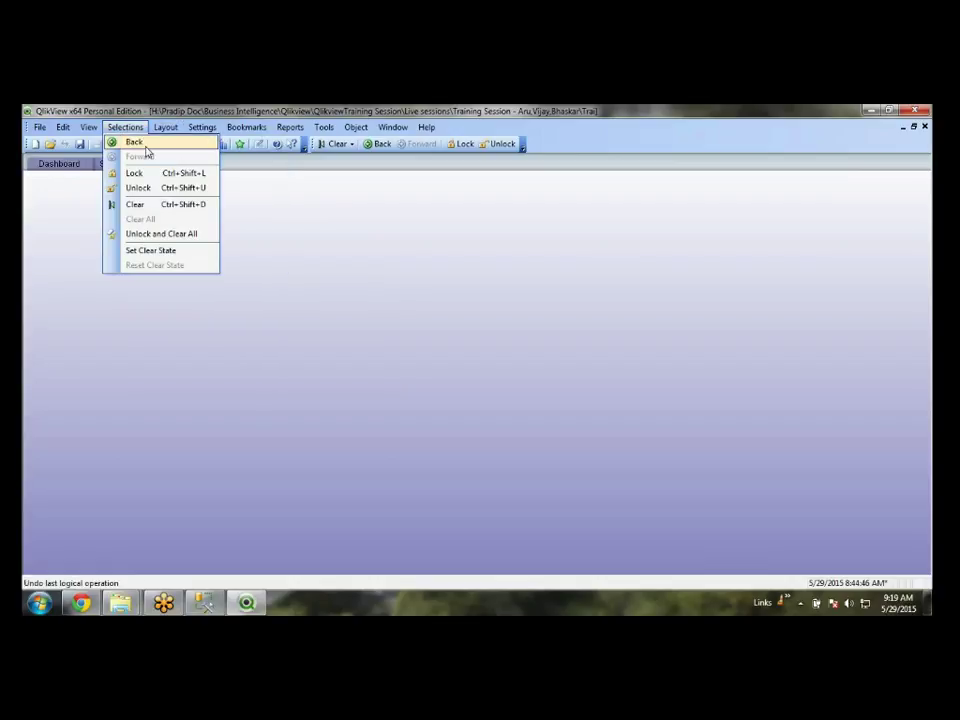
{"action": "left_click", "coordinate": [188, 142]}
{"action": "left_click", "coordinate": [166, 128]}
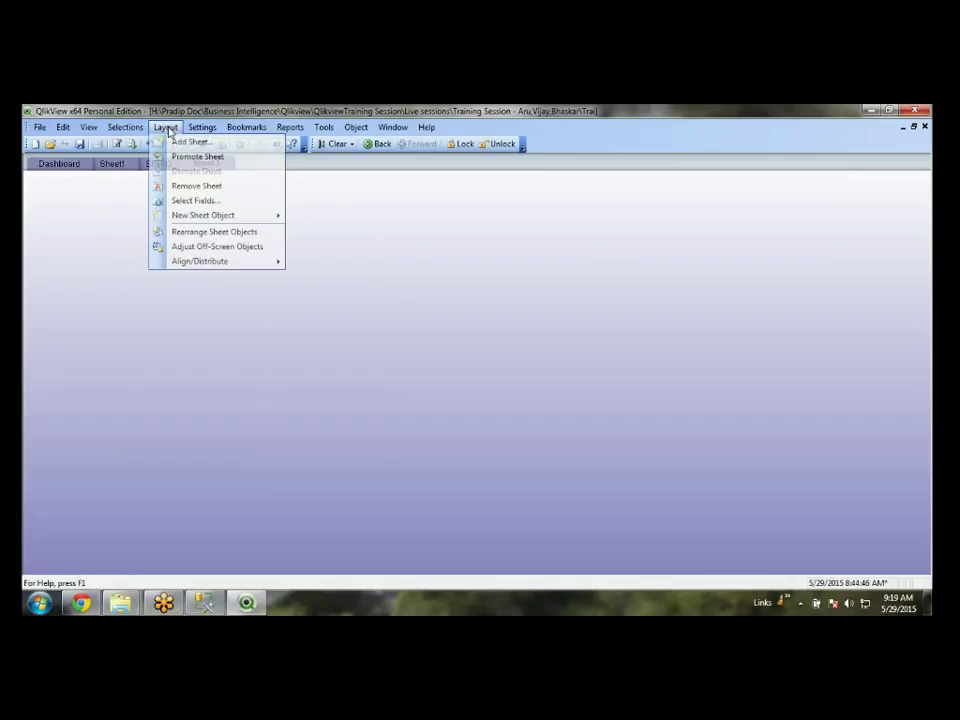
{"action": "left_click", "coordinate": [186, 142]}
{"action": "left_click", "coordinate": [190, 166]}
{"action": "left_click", "coordinate": [176, 165]}
{"action": "left_click", "coordinate": [107, 164]}
{"action": "left_click", "coordinate": [79, 165]}
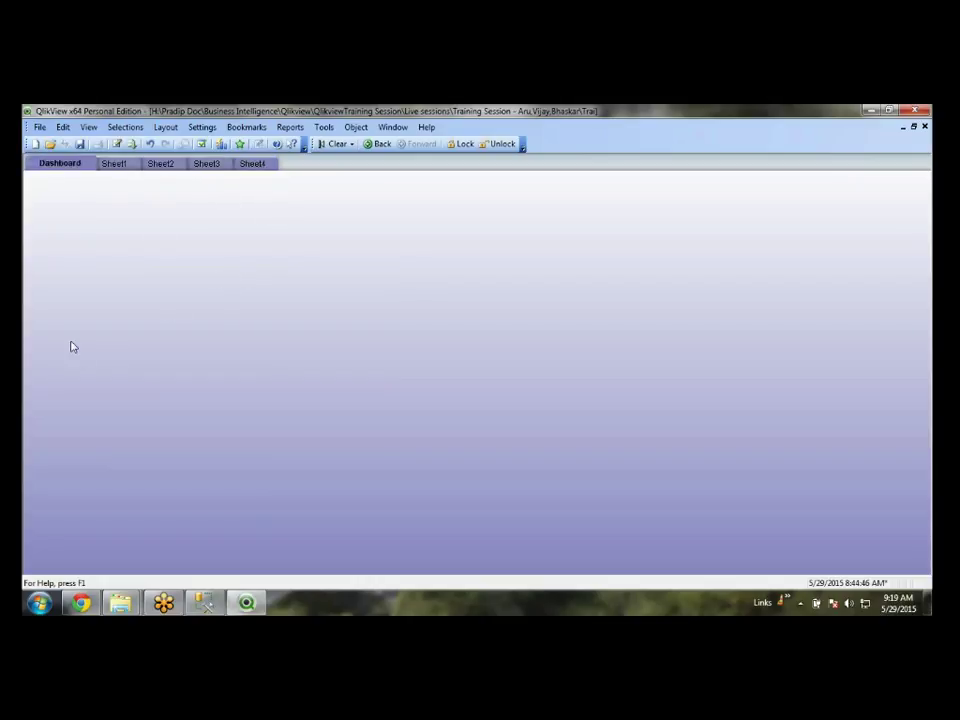
- Enable the background image option in the Dashboard's sheet settings
{"action": "right_click", "coordinate": [47, 262]}
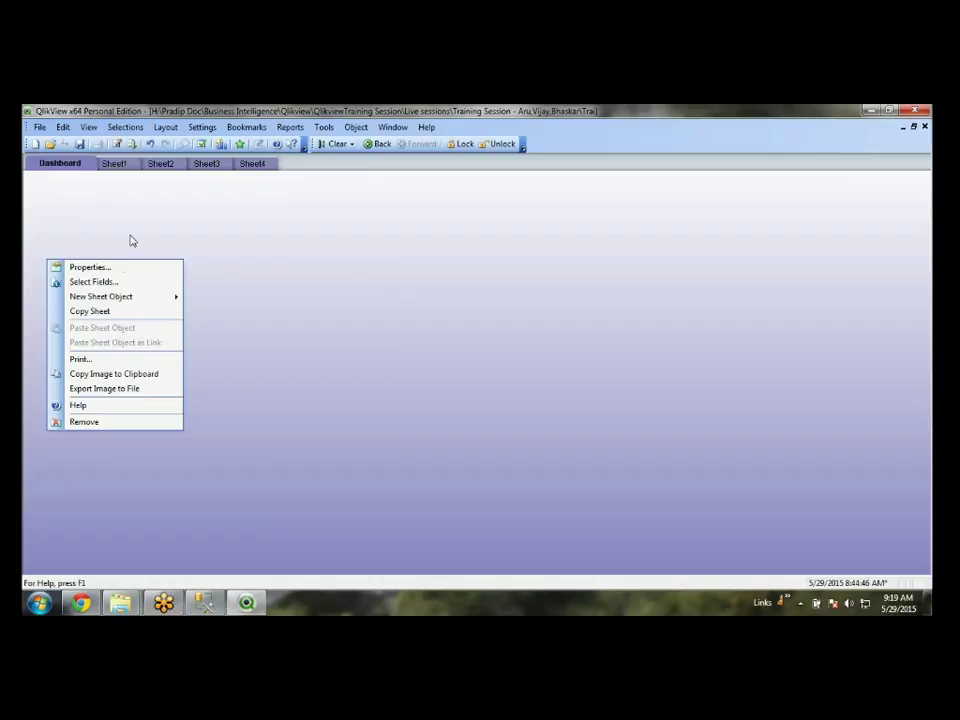
{"action": "left_click", "coordinate": [118, 268]}
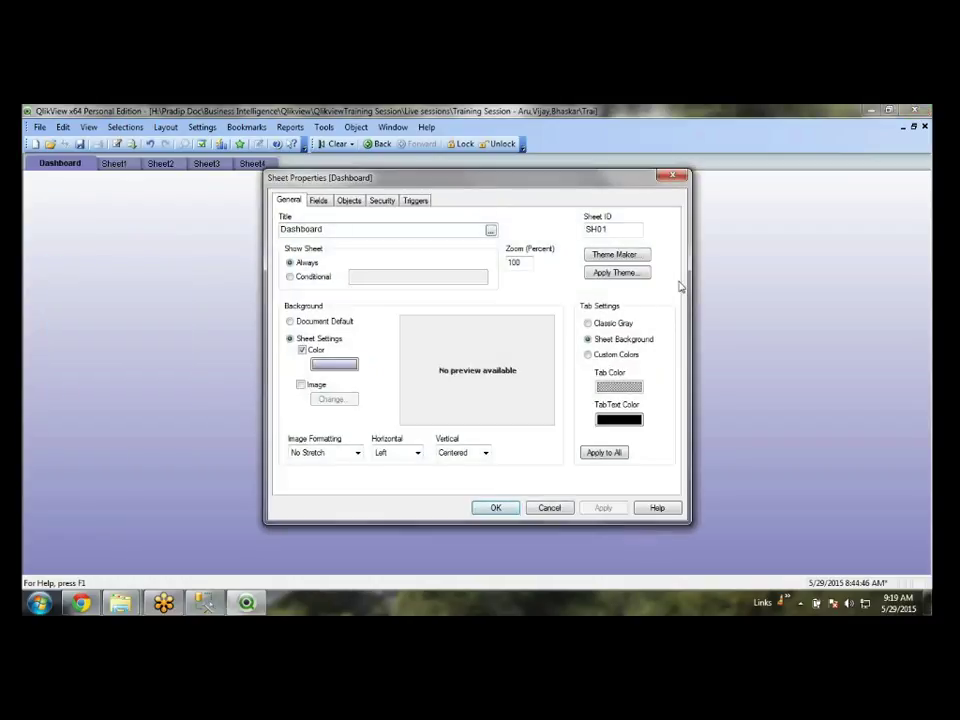
{"action": "left_click", "coordinate": [301, 384]}
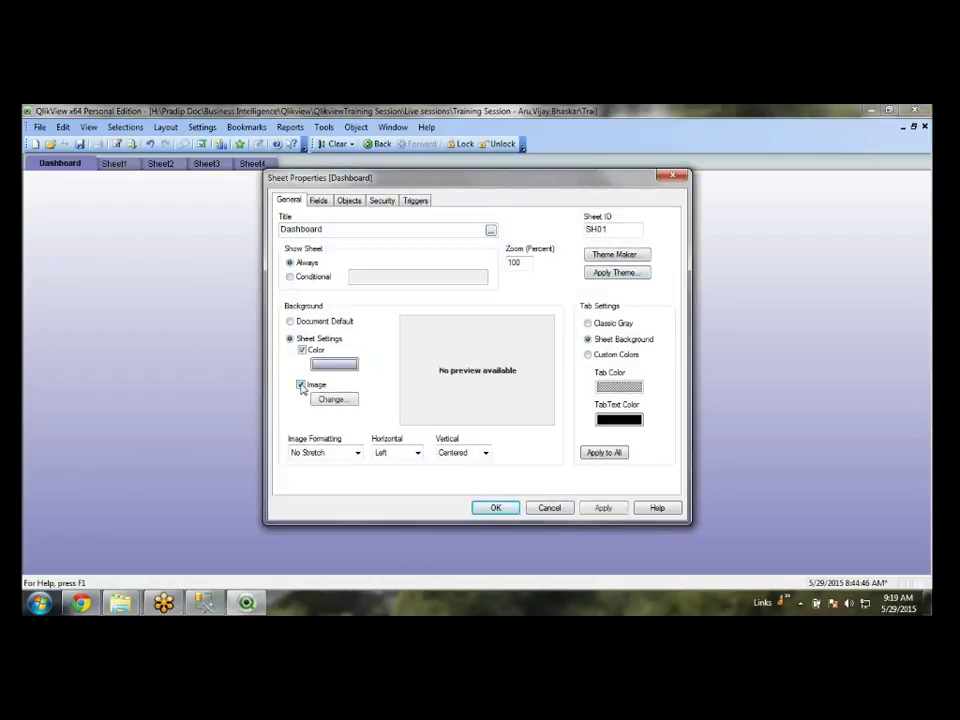
{"action": "left_click", "coordinate": [330, 399]}
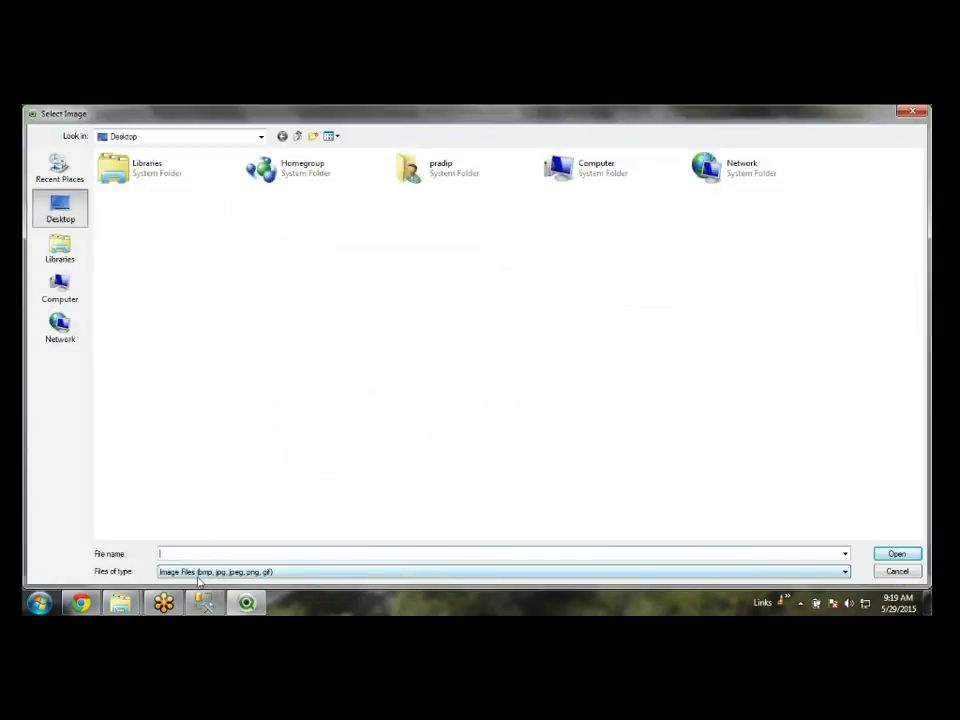
{"action": "mouse_move", "coordinate": [120, 602]}
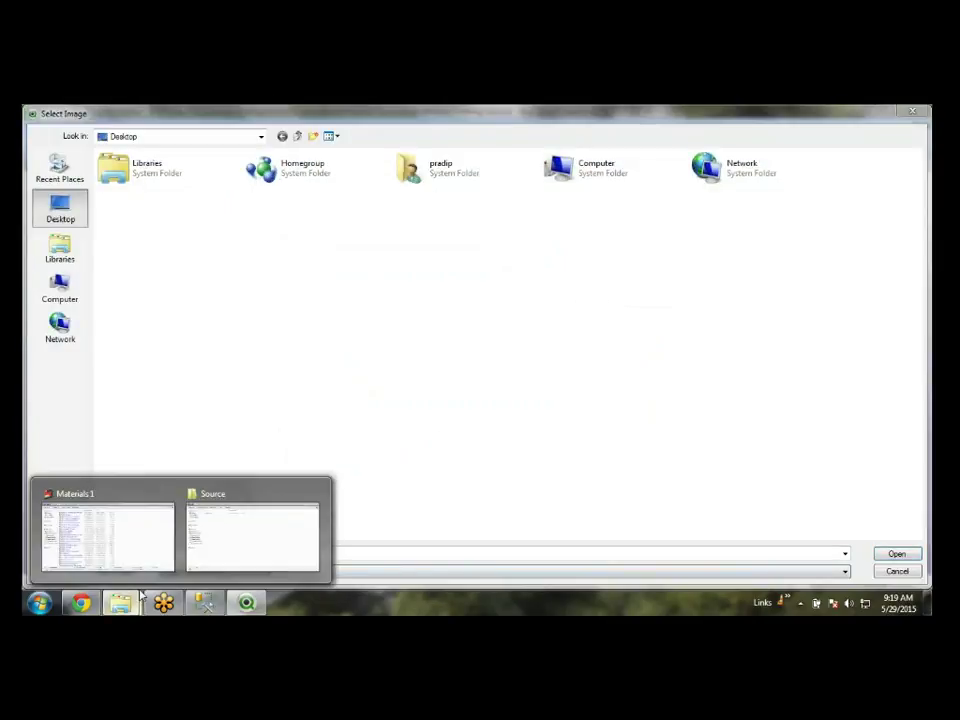
{"action": "left_click", "coordinate": [150, 555]}
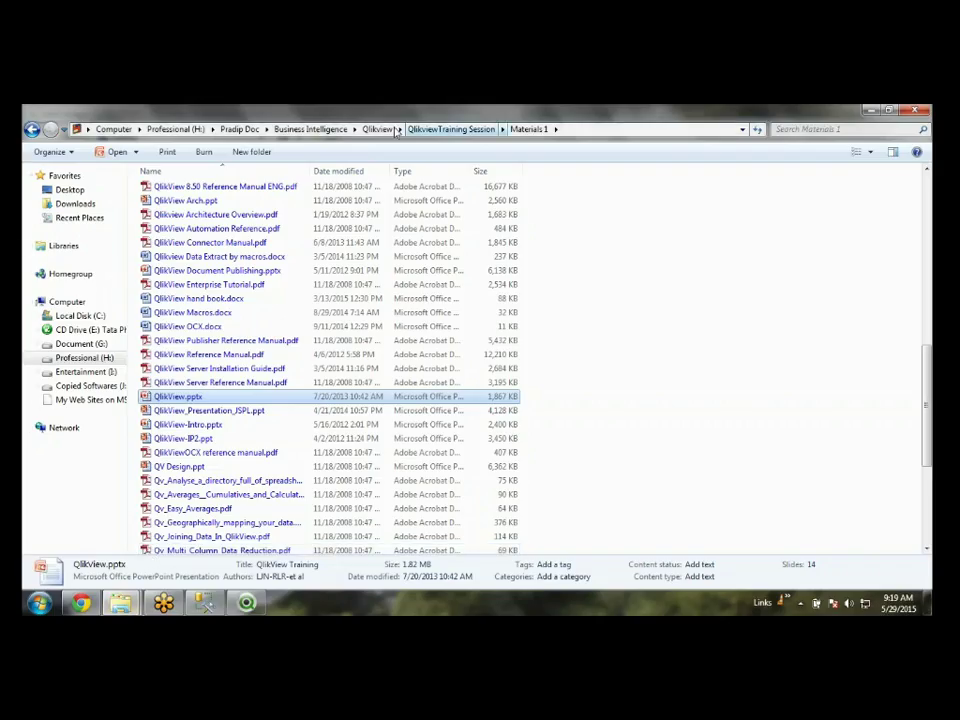
{"action": "left_click", "coordinate": [378, 129]}
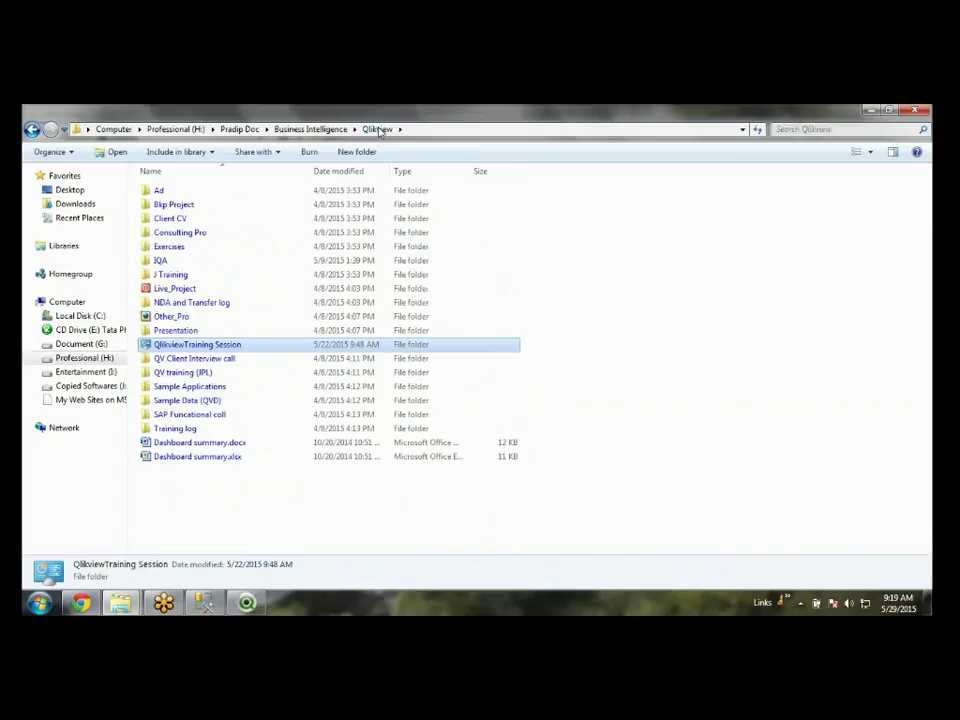
{"action": "left_click", "coordinate": [266, 604]}
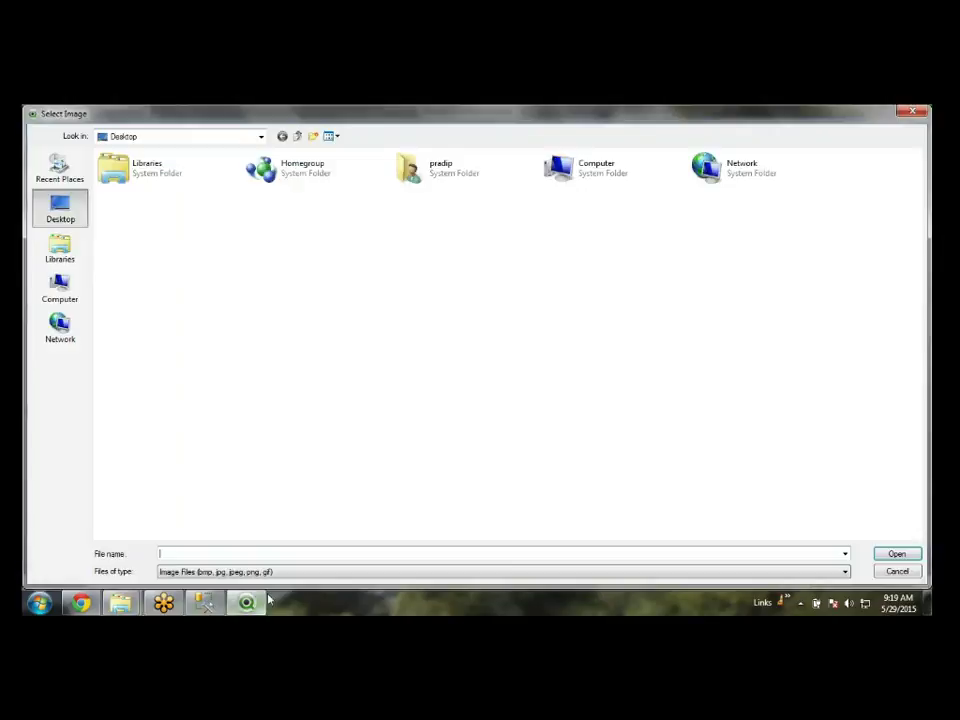
{"action": "left_click", "coordinate": [897, 572]}
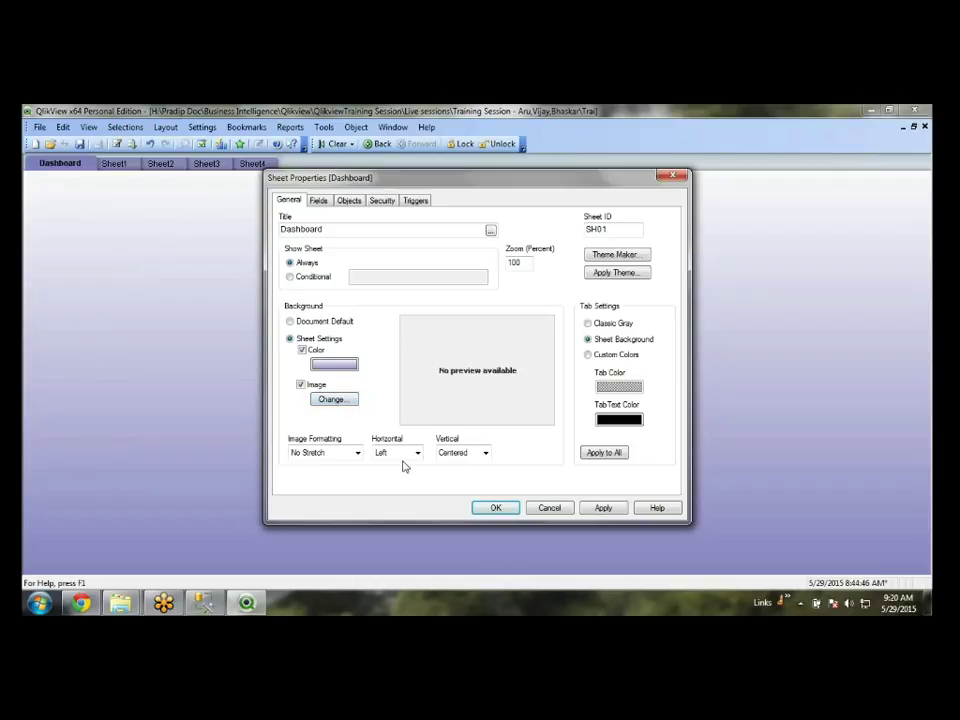
- Apply and confirm the Dashboard's sheet properties with the image option enabled
{"action": "left_click", "coordinate": [592, 509]}
{"action": "left_click", "coordinate": [495, 508]}
- Compare the backgrounds and tabs of Sheet1 to Sheet4 with those of the Dashboard sheet
{"action": "left_click", "coordinate": [113, 164]}
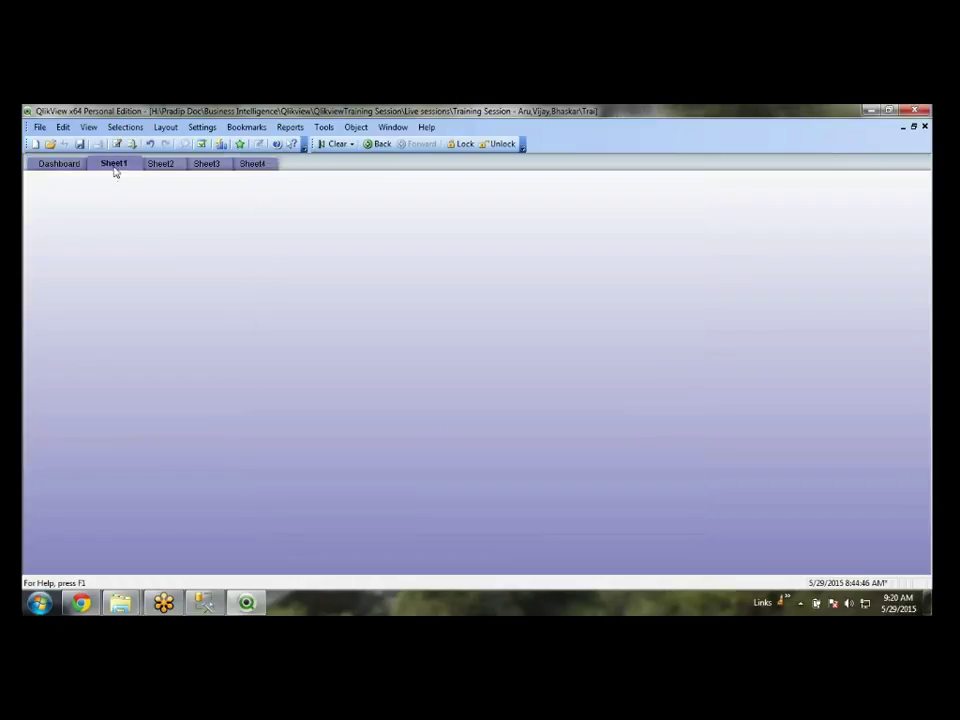
{"action": "left_click", "coordinate": [158, 165]}
{"action": "left_click", "coordinate": [205, 165]}
{"action": "left_click", "coordinate": [246, 166]}
{"action": "left_click", "coordinate": [66, 166]}
{"action": "left_click", "coordinate": [222, 167]}
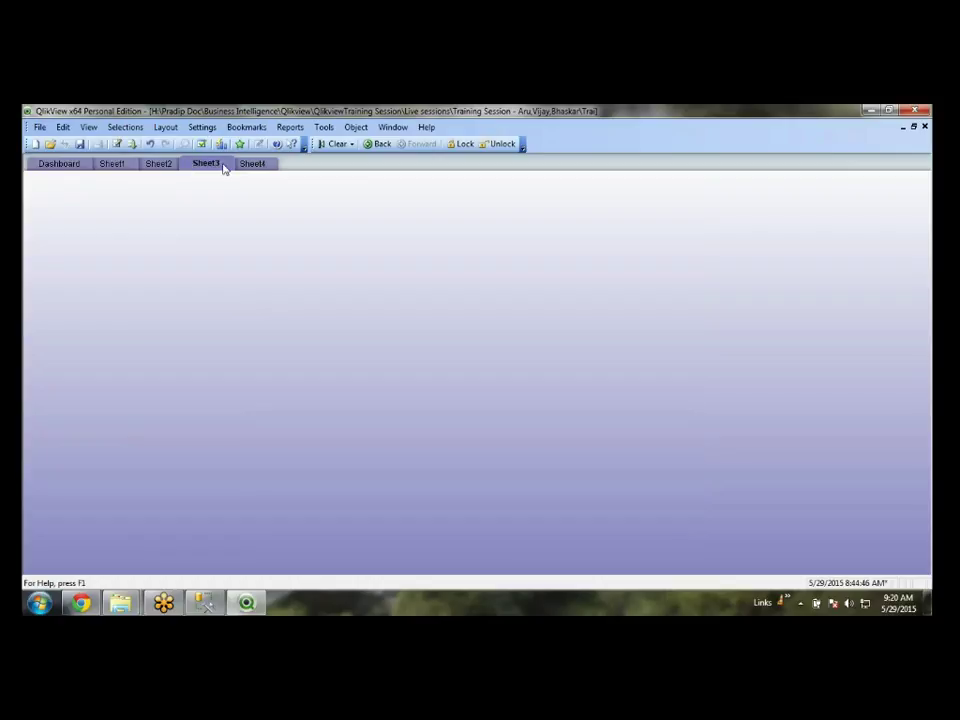
{"action": "left_click", "coordinate": [253, 166]}
{"action": "left_click", "coordinate": [66, 165]}
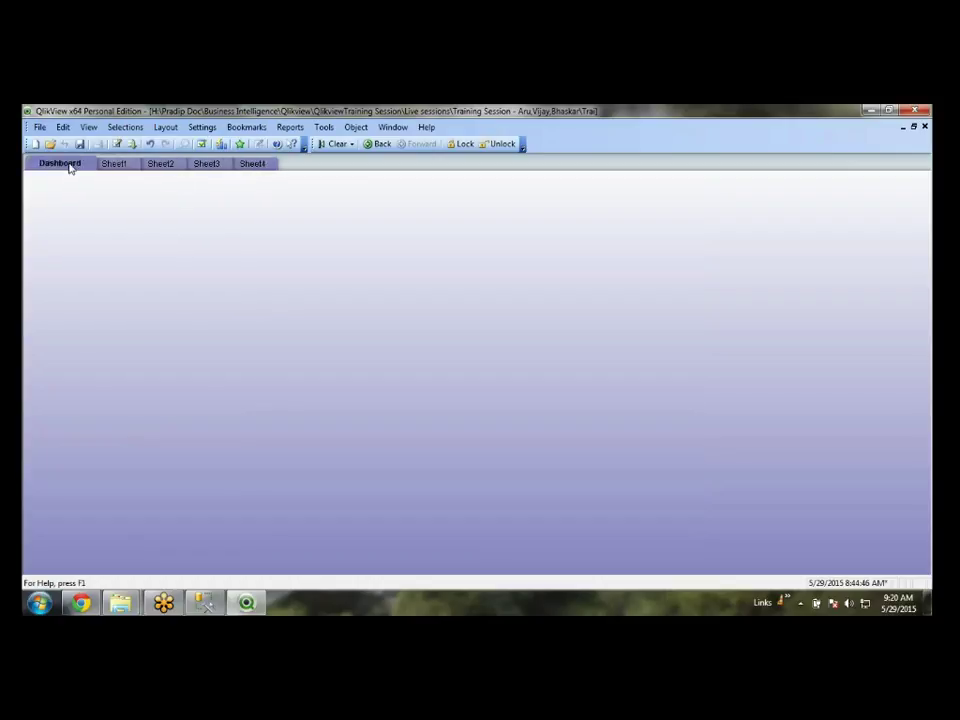
- Set the Dashboard background to a horizontal two-color gradient from purple at the top to white, and check Sheet1 and Sheet2
{"action": "right_click", "coordinate": [209, 275]}
{"action": "left_click", "coordinate": [240, 281]}
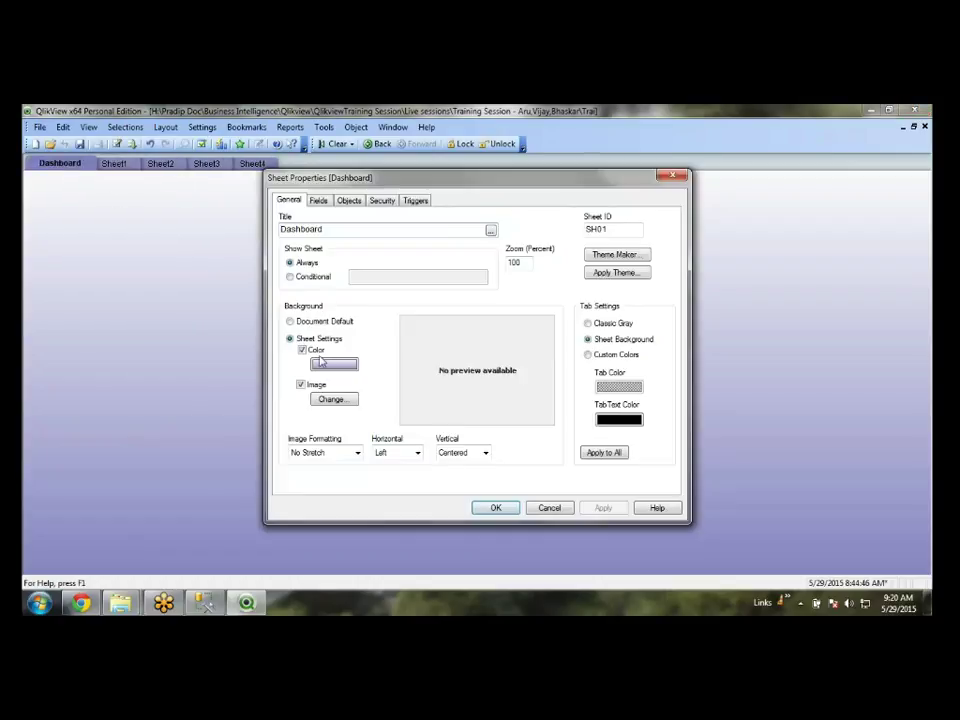
{"action": "left_click", "coordinate": [332, 362]}
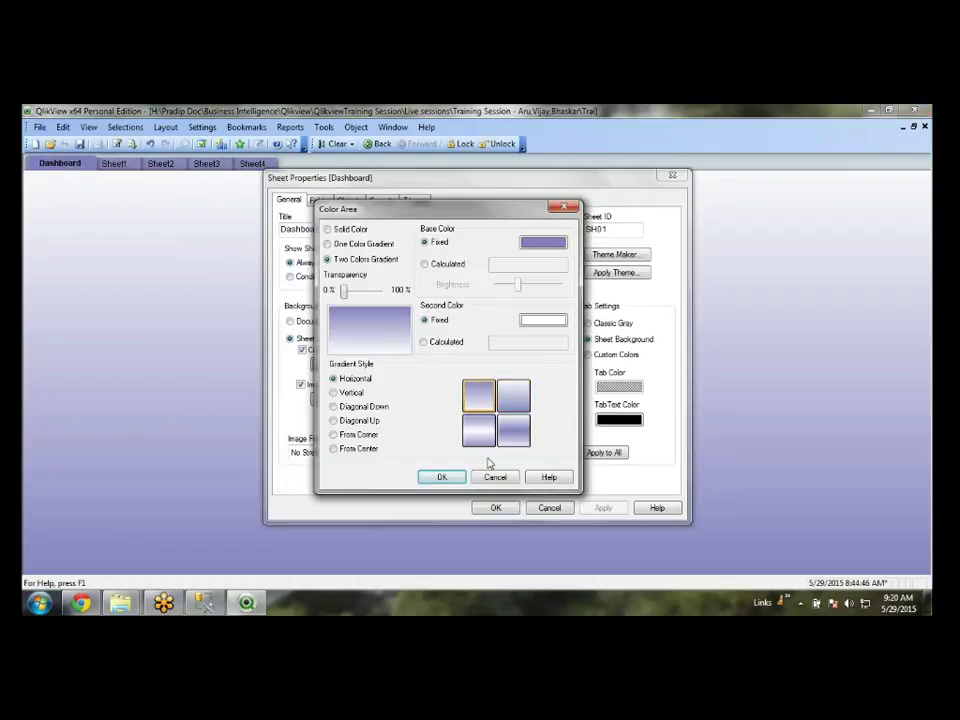
{"action": "left_click", "coordinate": [441, 477]}
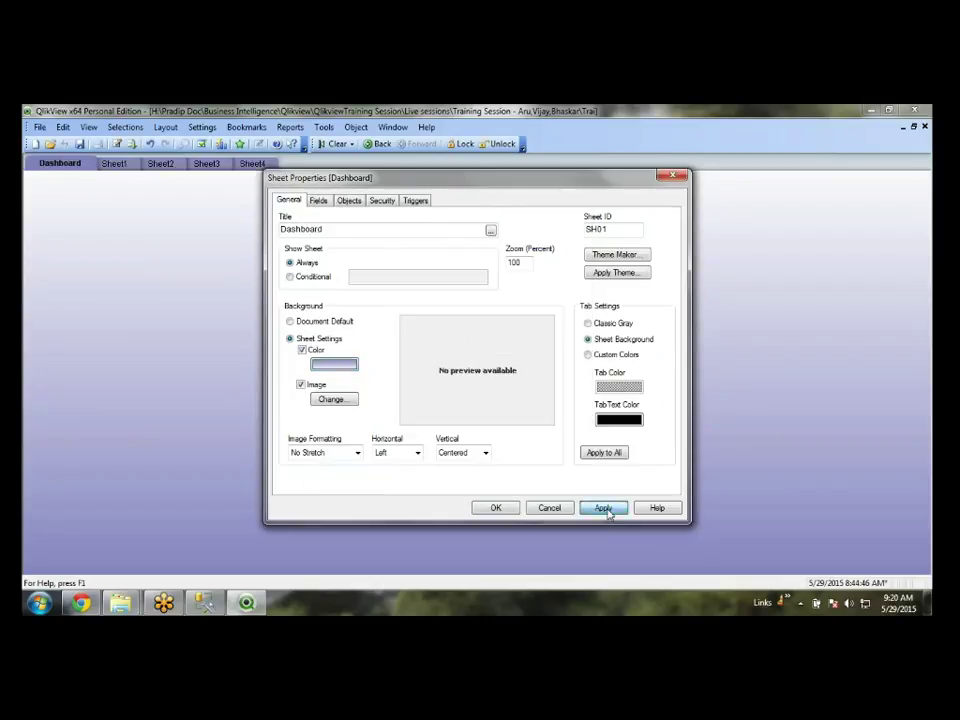
{"action": "left_click", "coordinate": [604, 509]}
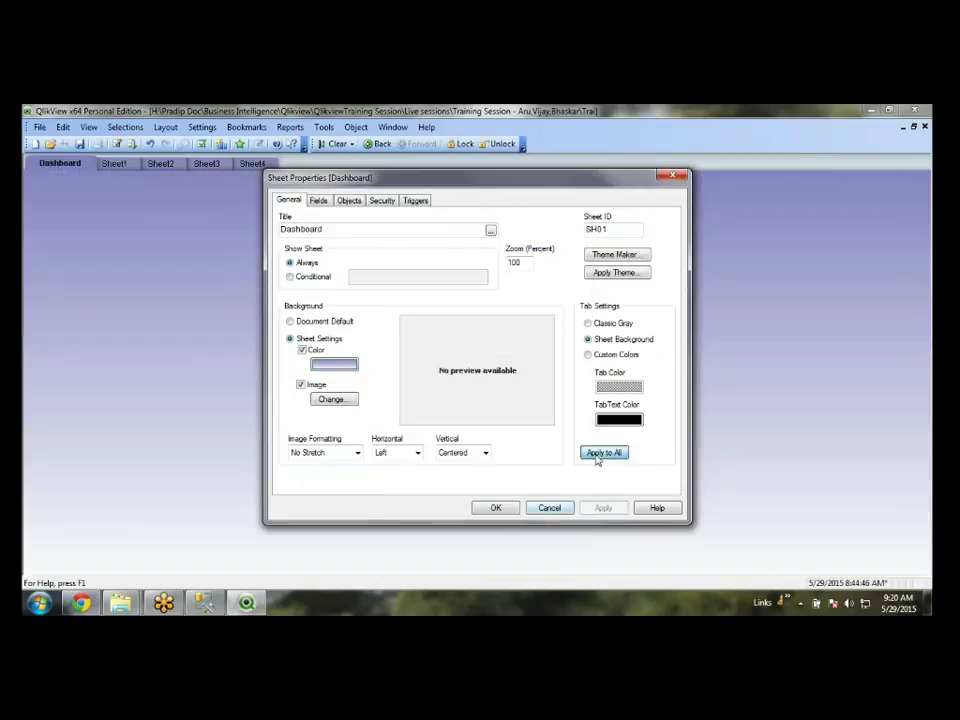
{"action": "left_click", "coordinate": [495, 507]}
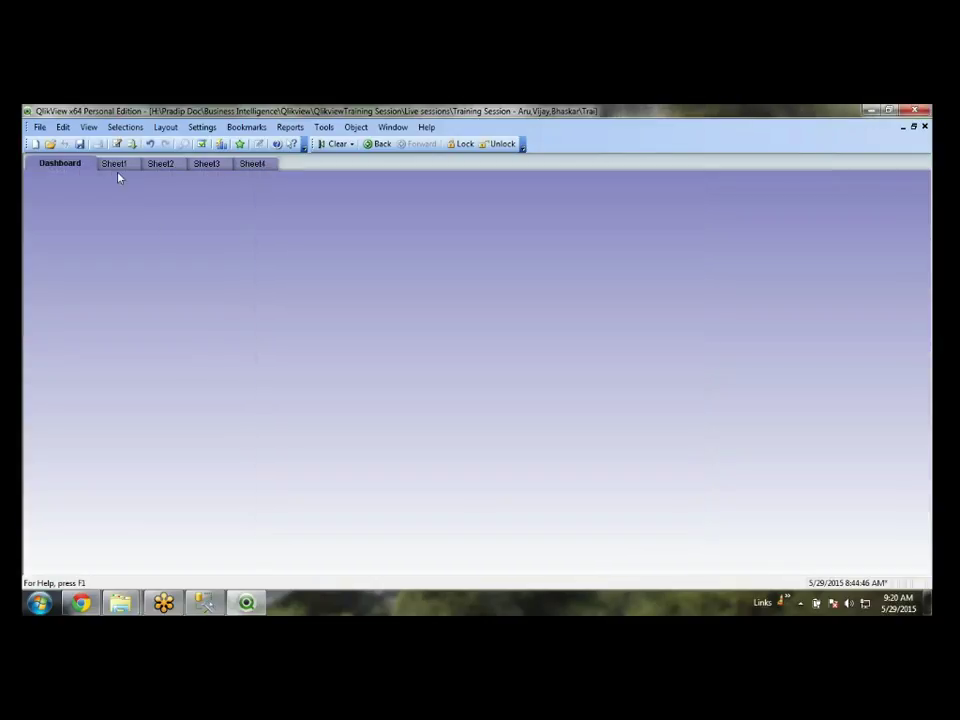
{"action": "left_click", "coordinate": [122, 166]}
{"action": "left_click", "coordinate": [166, 166]}
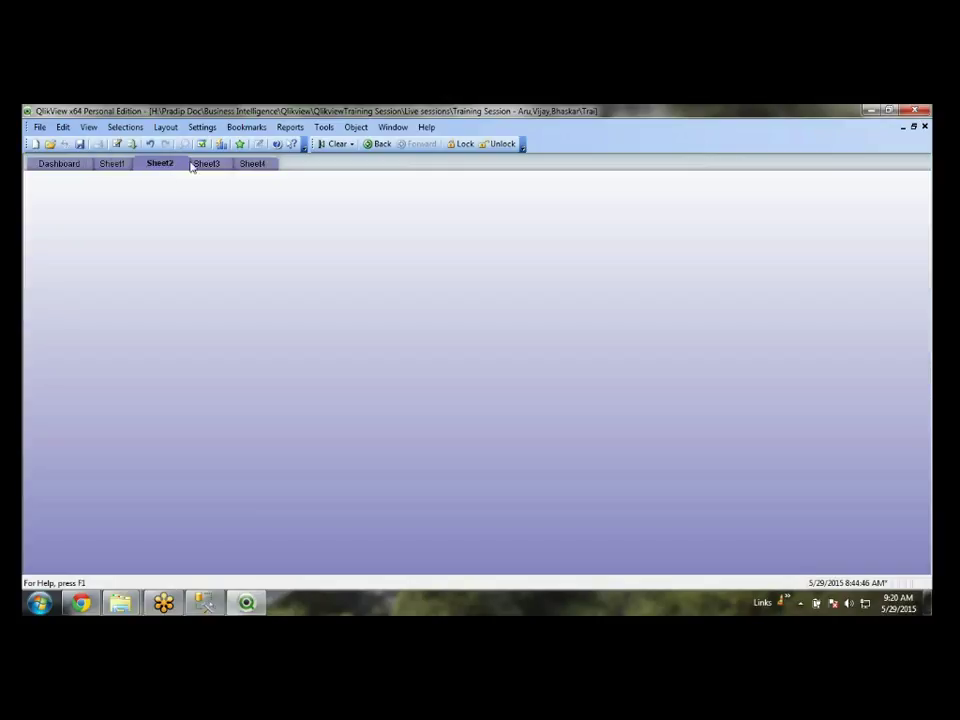
- Update the existing bgtheme.qvt theme with the Dashboard's current settings using Theme Maker, and confirm the sheet properties
{"action": "left_click", "coordinate": [74, 166]}
{"action": "right_click", "coordinate": [530, 257]}
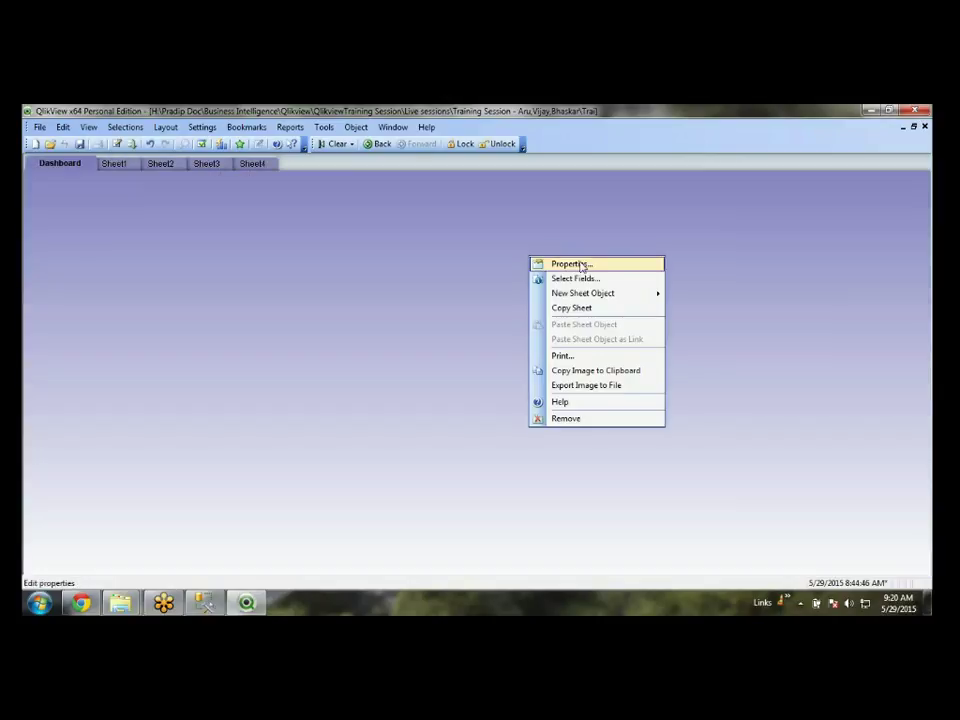
{"action": "left_click", "coordinate": [580, 264]}
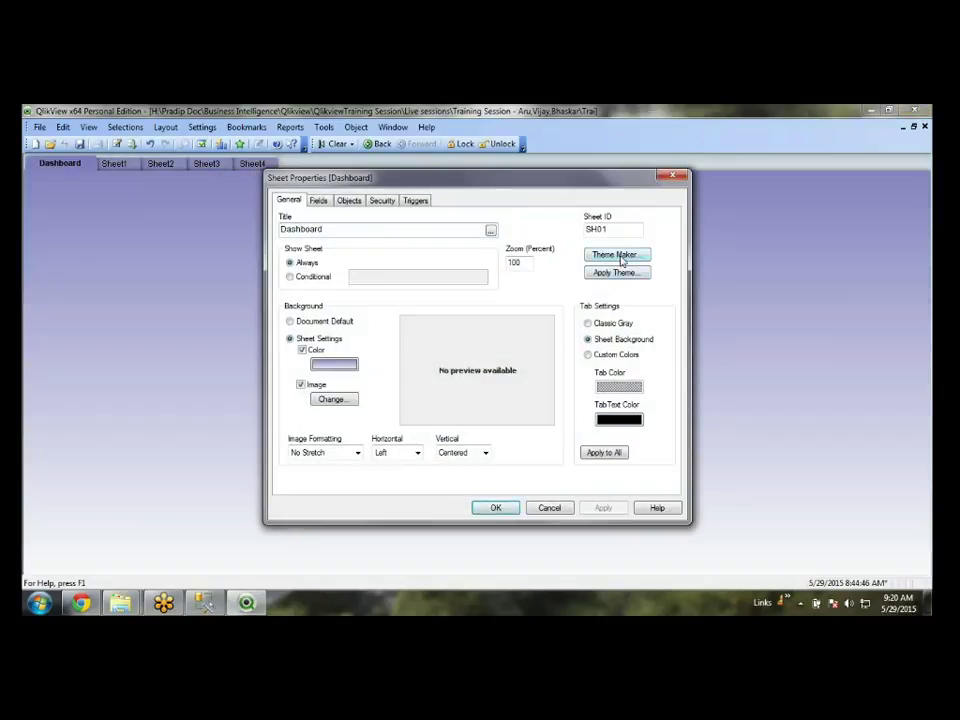
{"action": "left_click", "coordinate": [620, 256]}
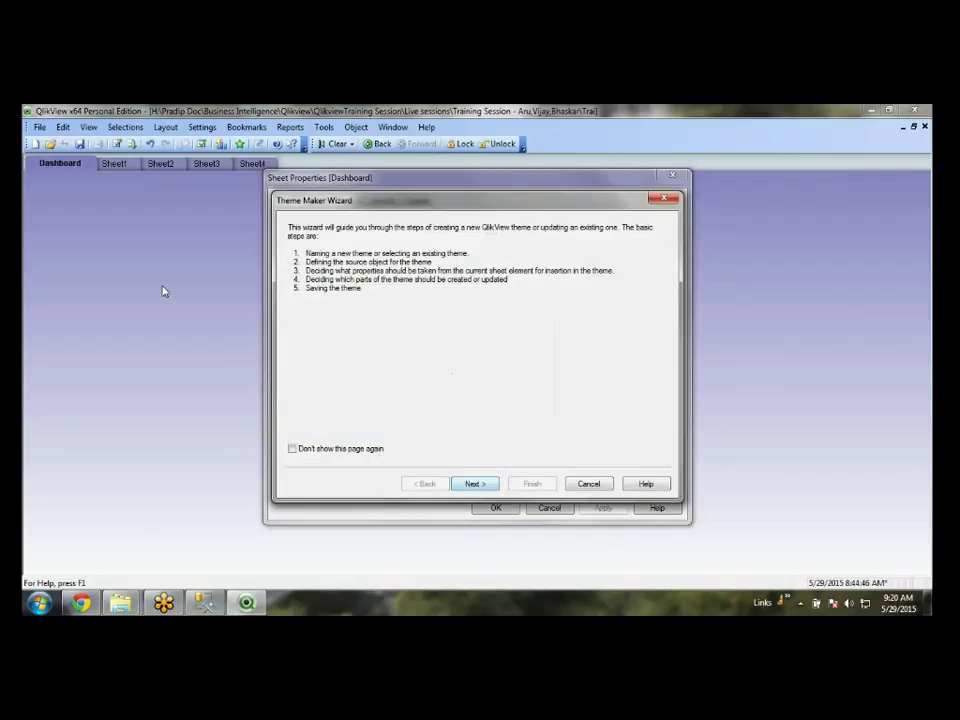
{"action": "left_click", "coordinate": [478, 487]}
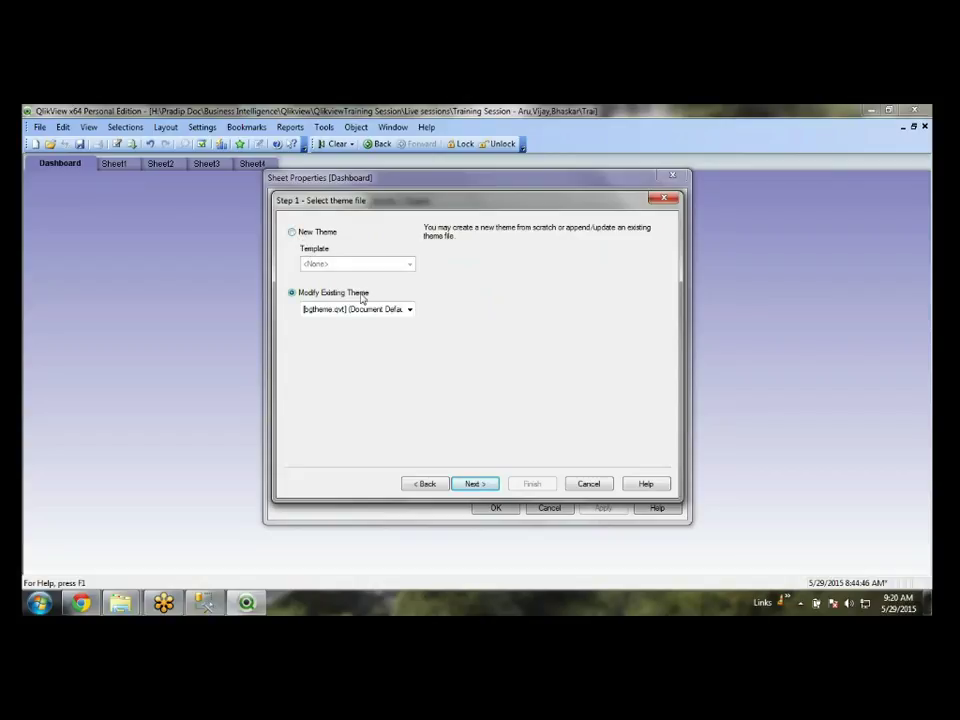
{"action": "left_click", "coordinate": [474, 484]}
{"action": "left_click", "coordinate": [474, 485]}
{"action": "left_click", "coordinate": [474, 485]}
{"action": "left_click", "coordinate": [474, 485]}
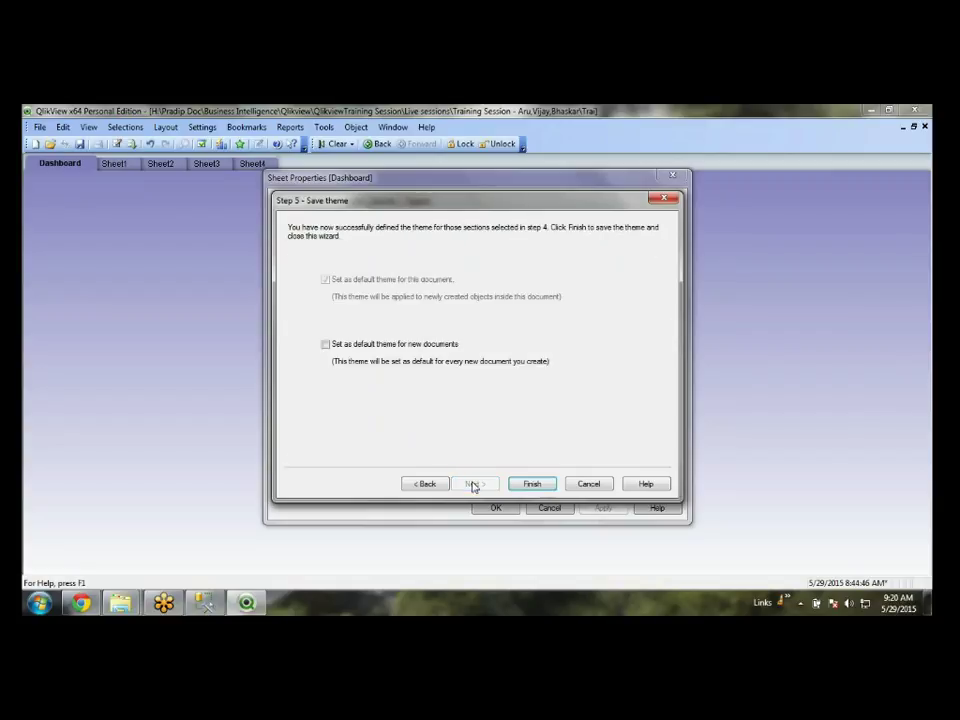
{"action": "left_click", "coordinate": [522, 485]}
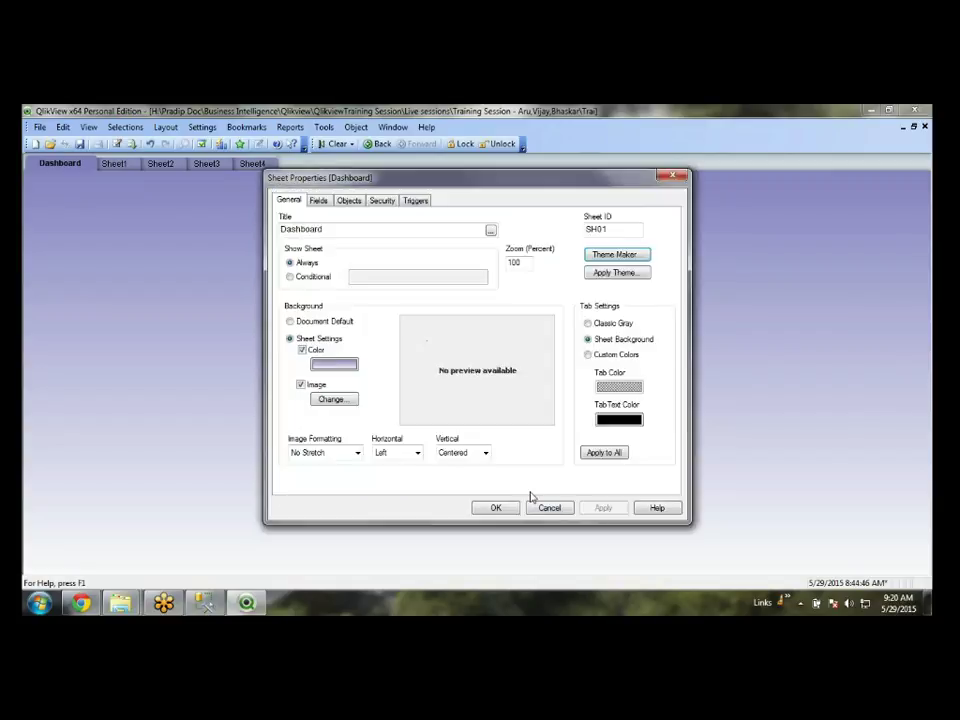
{"action": "left_click", "coordinate": [496, 508]}
- Apply the Dashboard's Sheet Background tab settings to all sheets
{"action": "right_click", "coordinate": [170, 258]}
{"action": "left_click", "coordinate": [182, 262]}
{"action": "left_click", "coordinate": [600, 456]}
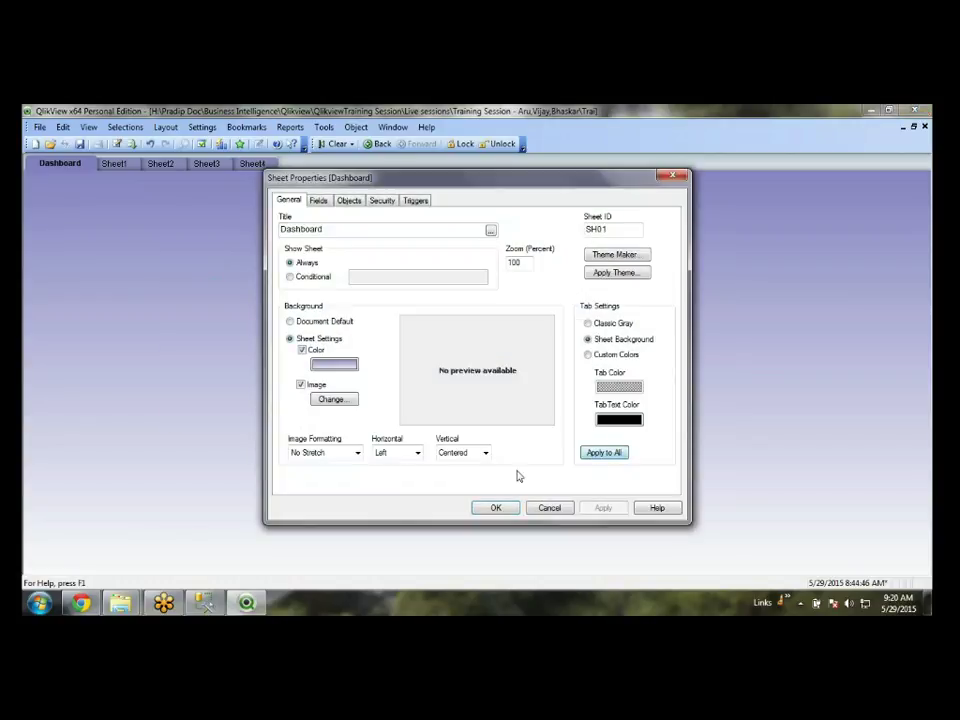
{"action": "left_click", "coordinate": [490, 509]}
- Reapply the updated bgtheme.qvt theme from the Source folder to Sheet1
{"action": "left_click", "coordinate": [120, 164]}
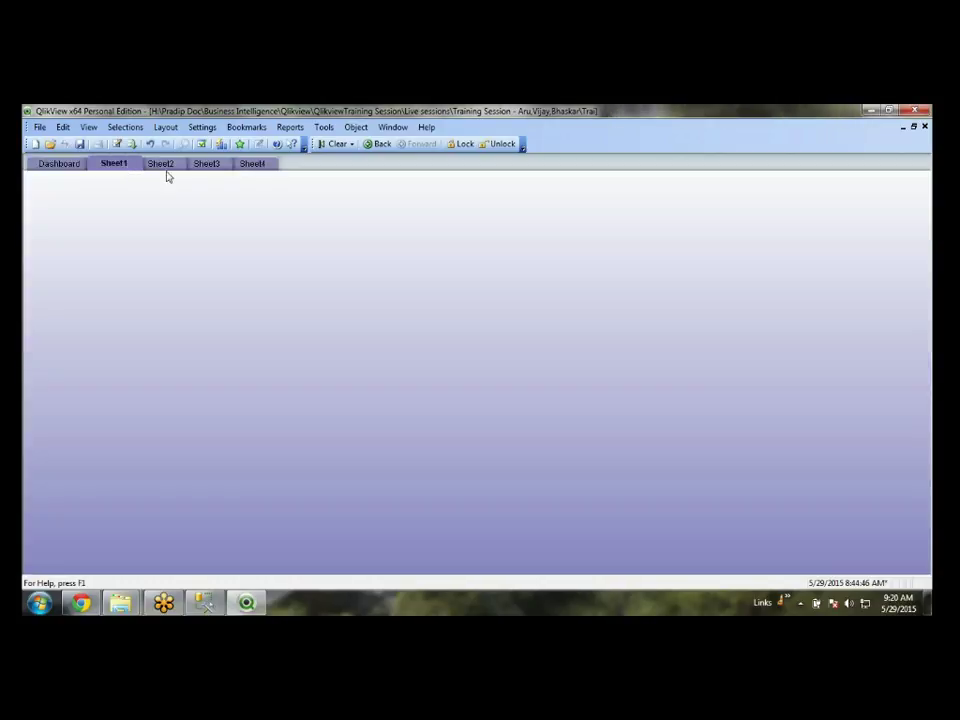
{"action": "right_click", "coordinate": [156, 233]}
{"action": "left_click", "coordinate": [192, 239]}
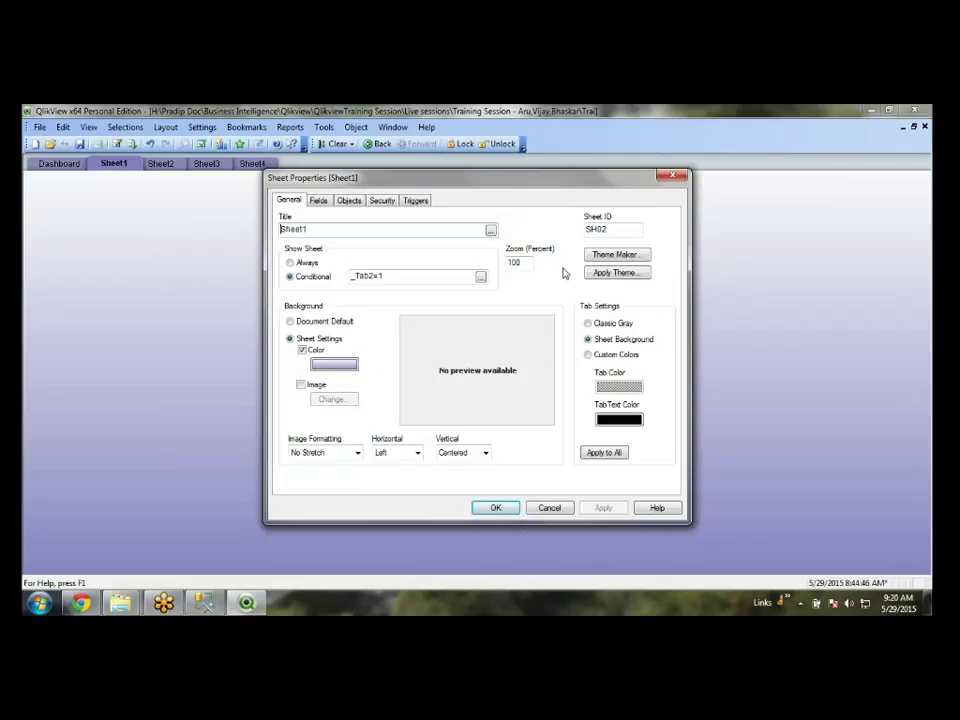
{"action": "left_click", "coordinate": [614, 273]}
{"action": "left_click", "coordinate": [153, 172]}
{"action": "double_click", "coordinate": [153, 172]}
- Compare Sheet1 with the Dashboard and apply the updated bgtheme.qvt theme to Sheet2
{"action": "left_click", "coordinate": [70, 165]}
{"action": "left_click", "coordinate": [107, 165]}
{"action": "left_click", "coordinate": [158, 164]}
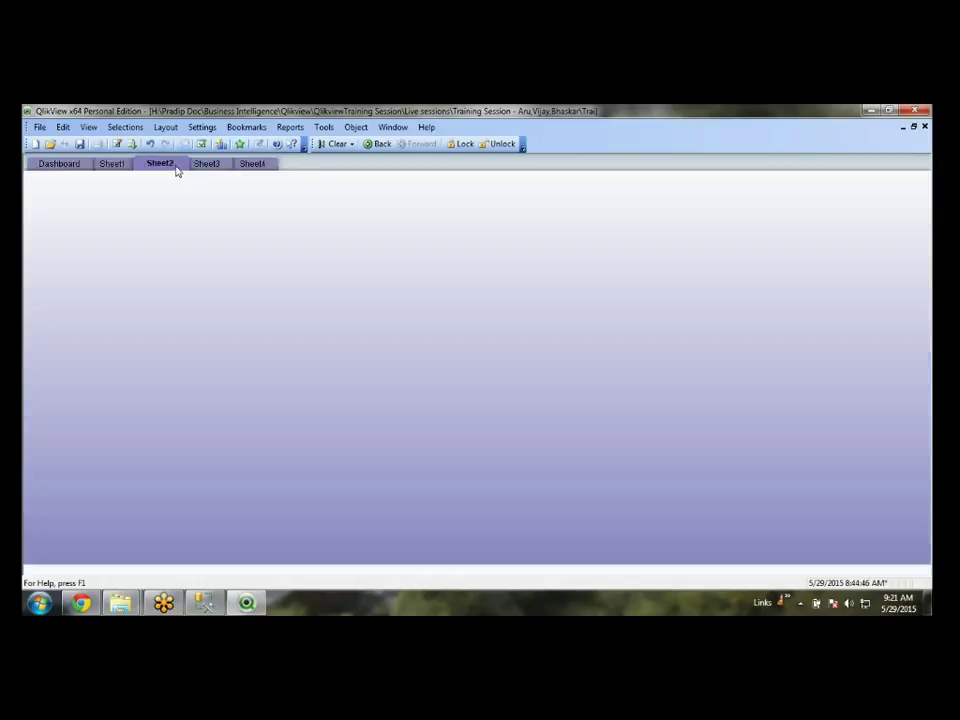
{"action": "right_click", "coordinate": [354, 310]}
{"action": "left_click", "coordinate": [378, 313]}
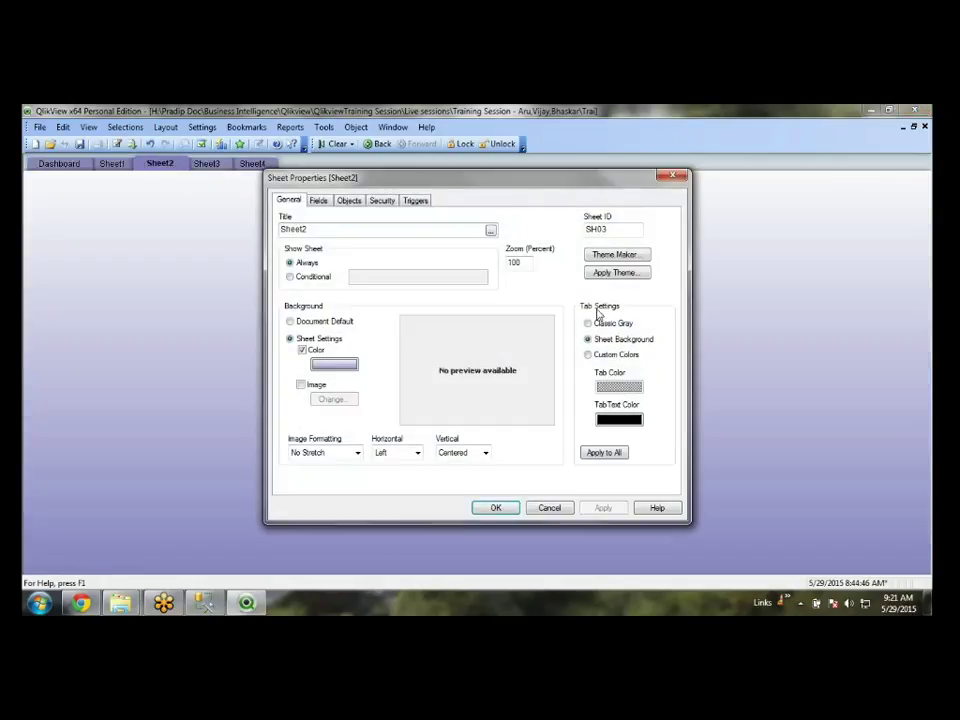
{"action": "left_click", "coordinate": [625, 274]}
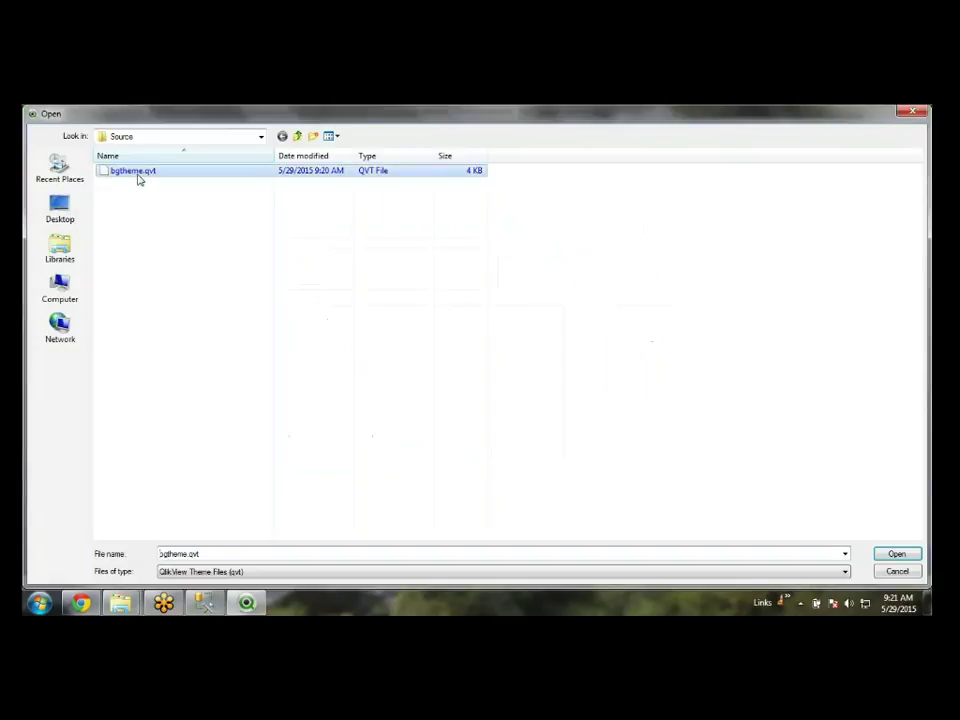
{"action": "double_click", "coordinate": [139, 175]}
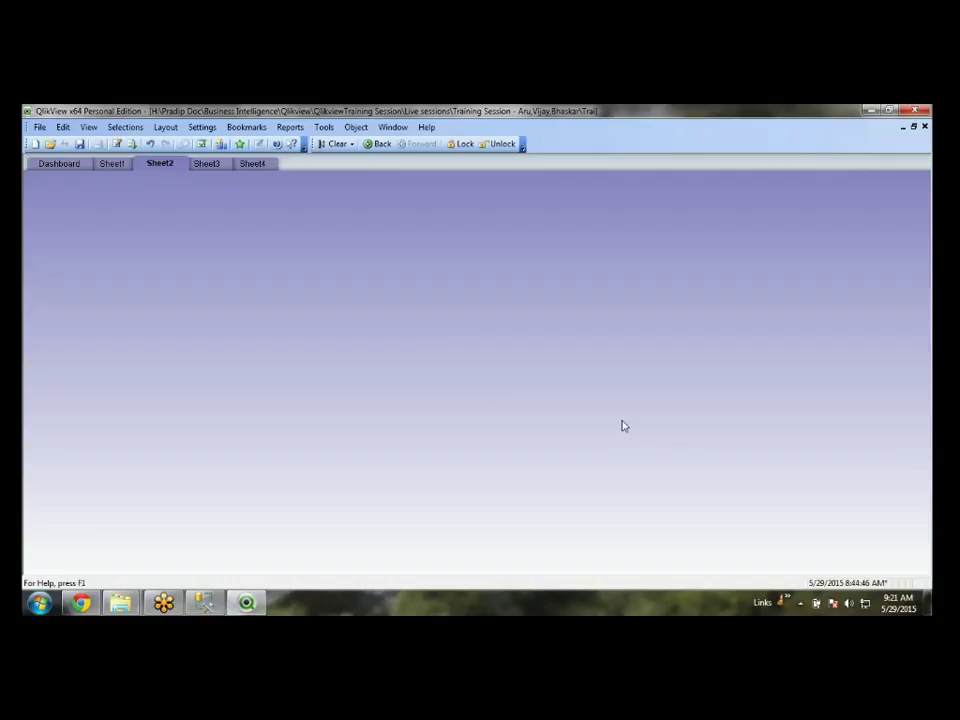
- Return to the Dashboard sheet and save the document
{"action": "left_click", "coordinate": [45, 170]}
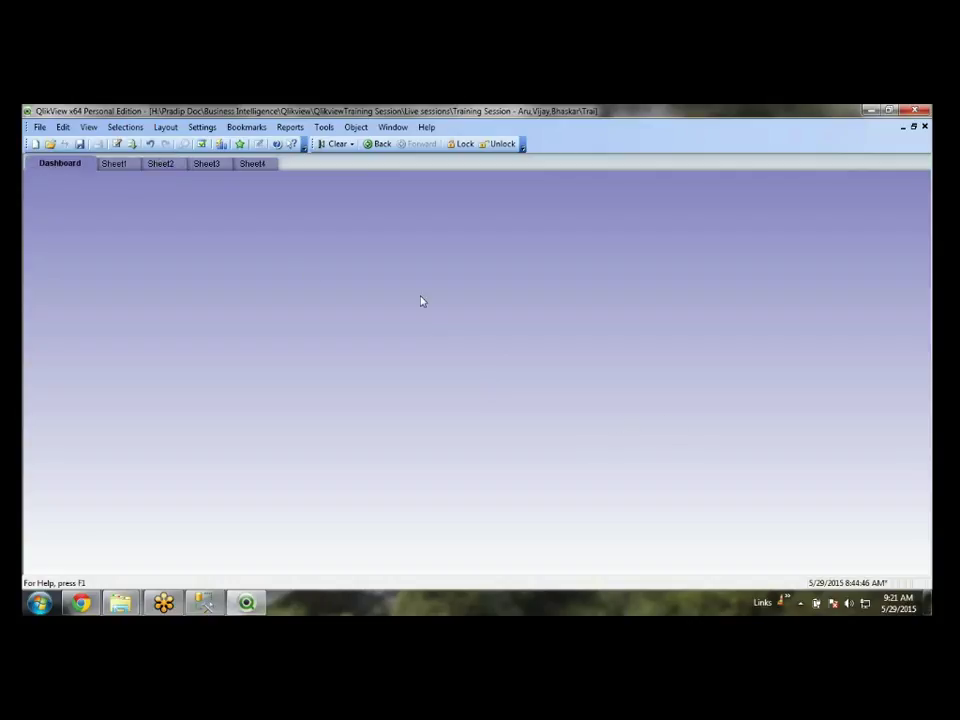
{"action": "left_click", "coordinate": [80, 144]}
{"action": "right_click", "coordinate": [271, 259]}
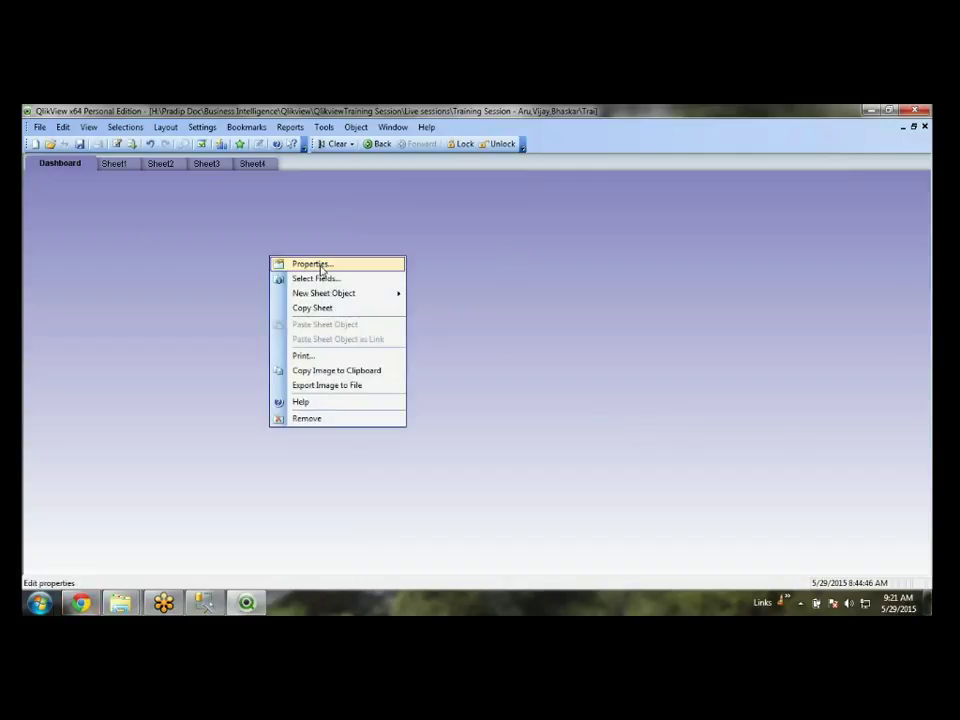
{"action": "mouse_move", "coordinate": [362, 296]}
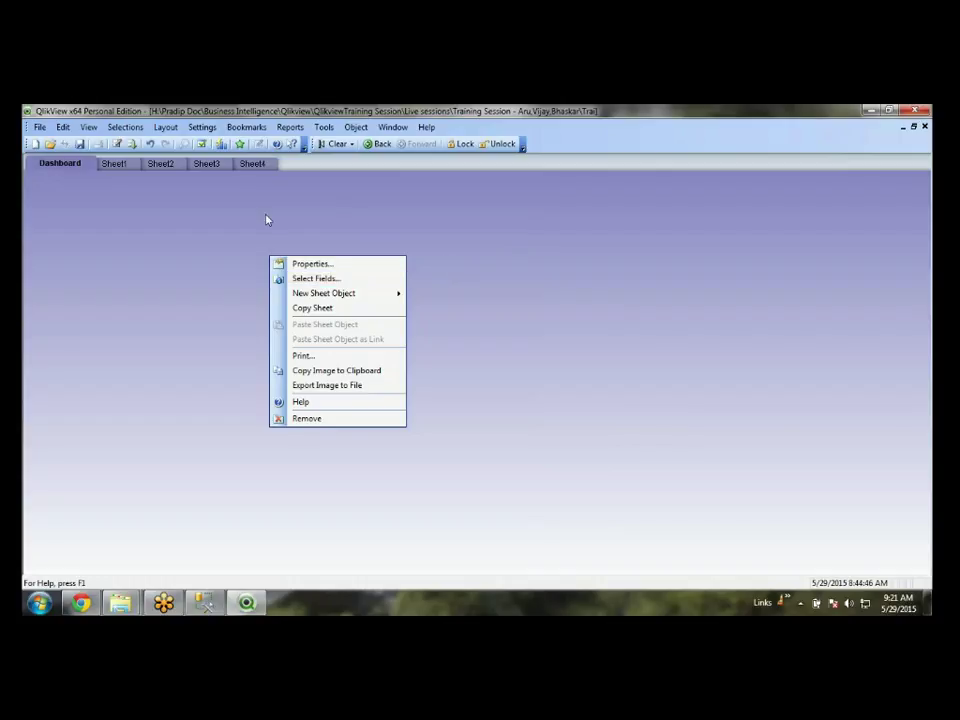
- Open the Dashboard's sheet field selection and filter the available fields by the AllocatedAsset table, and by the Asset table
{"action": "right_click", "coordinate": [61, 272]}
{"action": "left_click", "coordinate": [92, 274]}
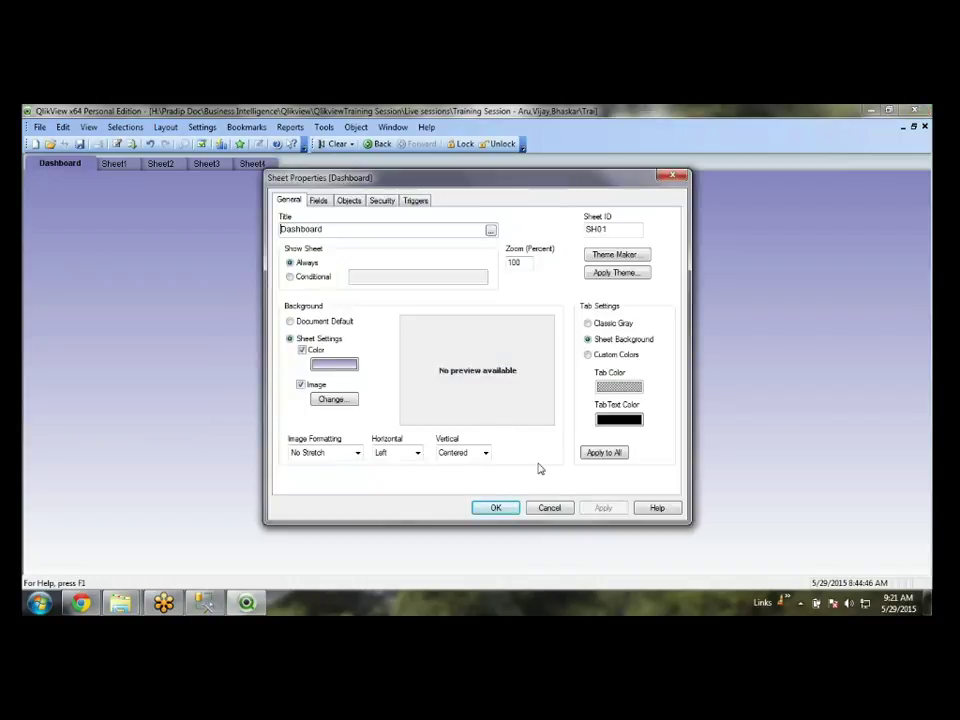
{"action": "left_click", "coordinate": [319, 200]}
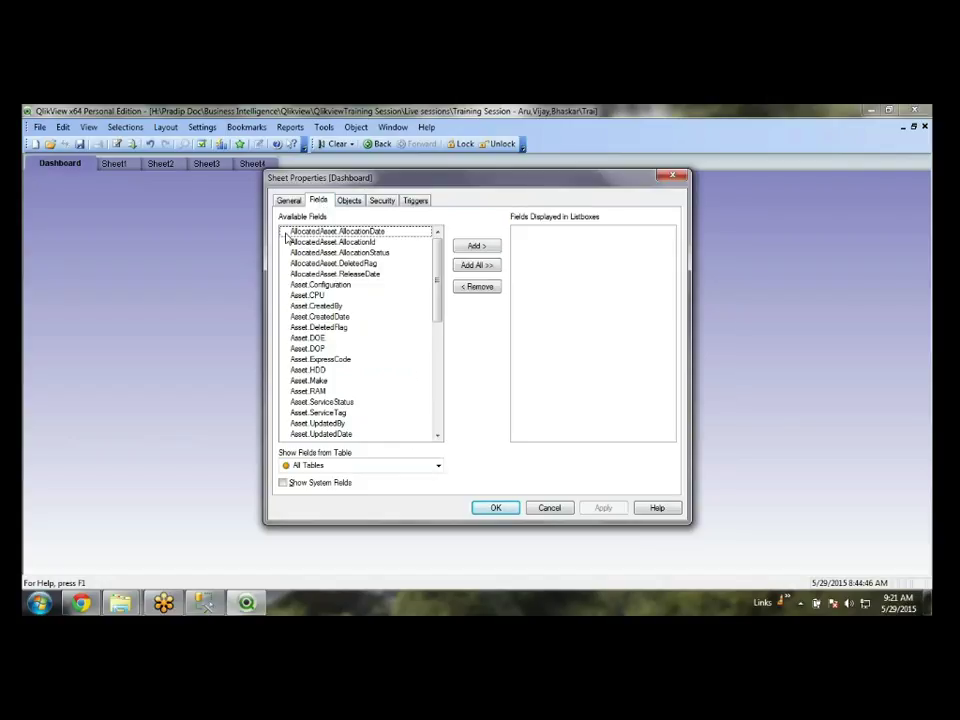
{"action": "left_click", "coordinate": [317, 201]}
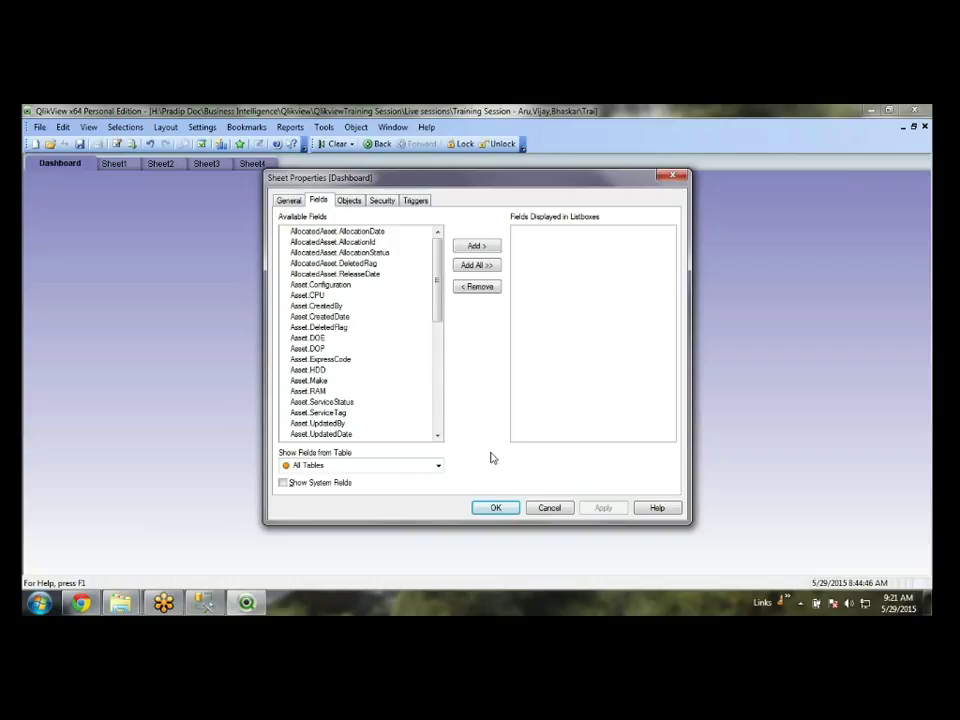
{"action": "left_click", "coordinate": [438, 466]}
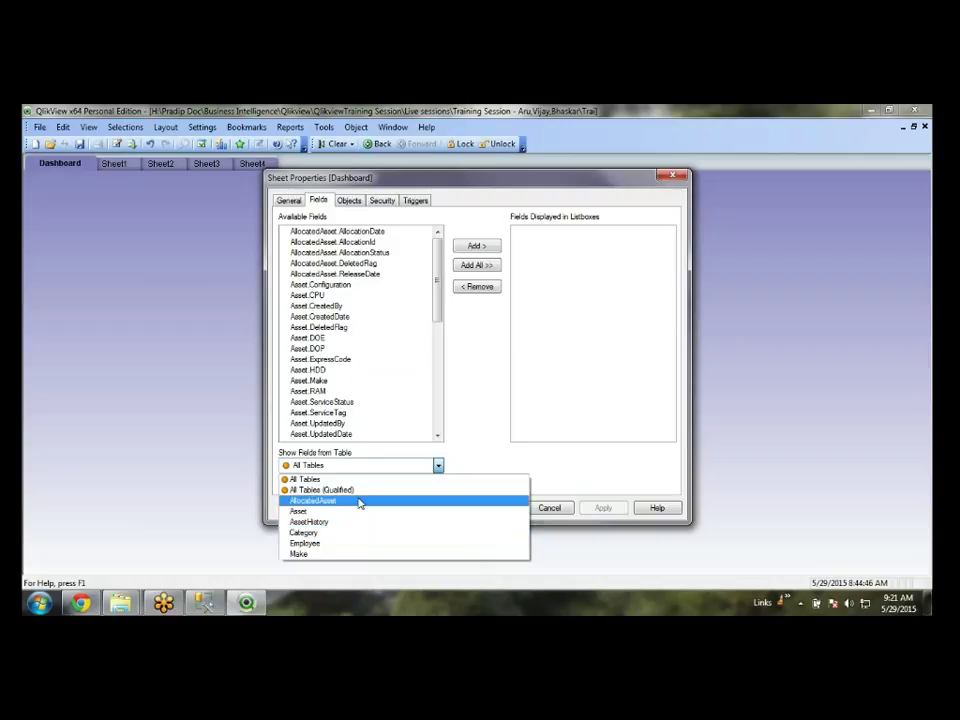
{"action": "left_click", "coordinate": [359, 501]}
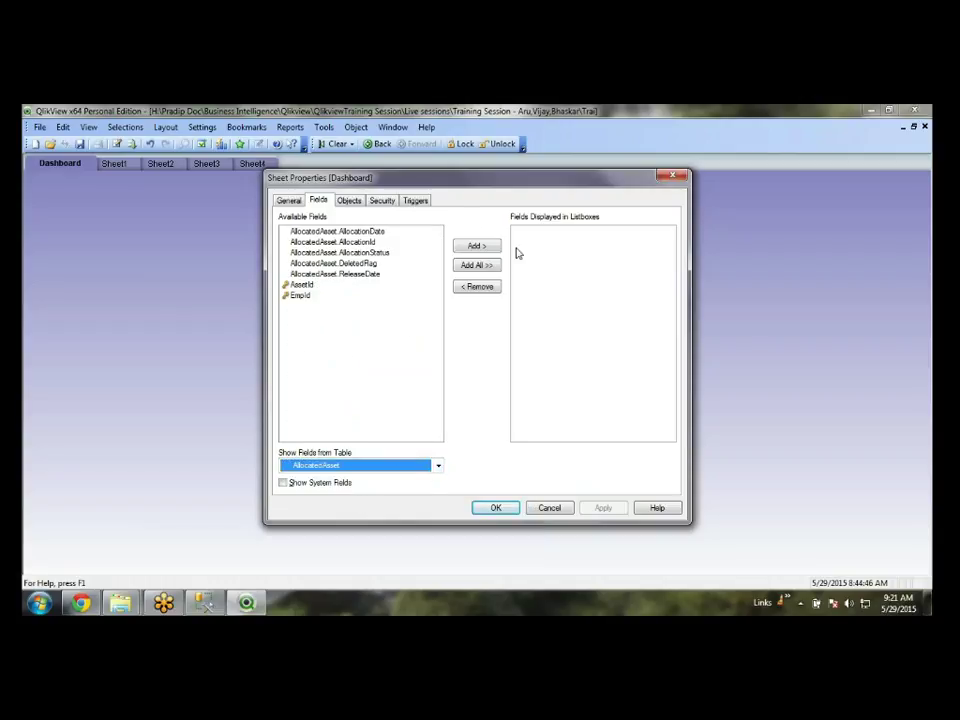
{"action": "left_click", "coordinate": [434, 467]}
{"action": "left_click", "coordinate": [394, 511]}
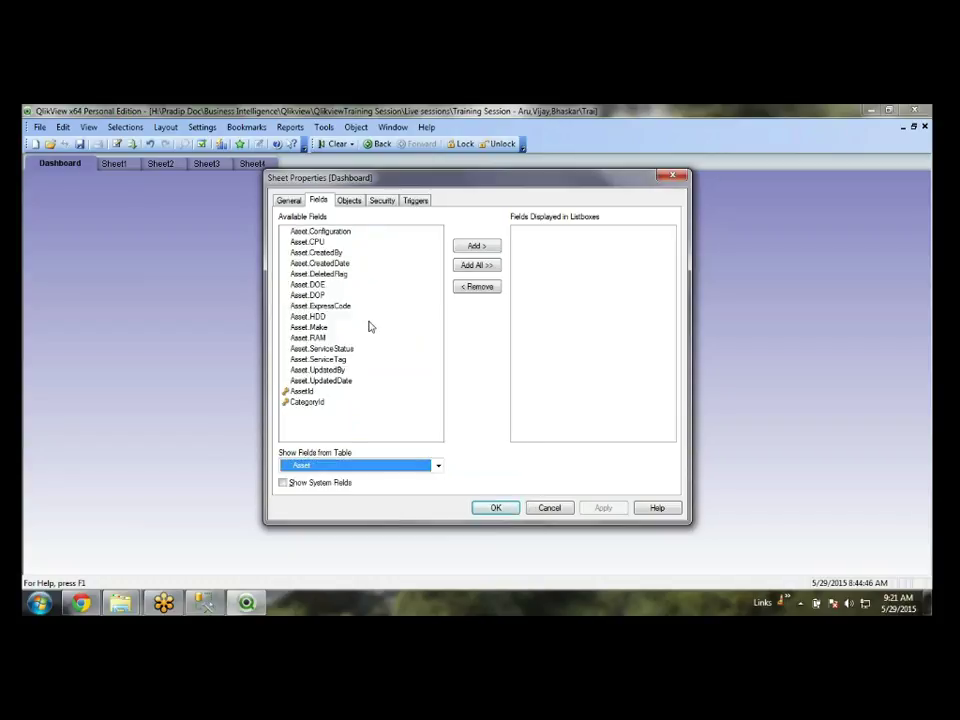
- Add all Asset table fields to the Dashboard's displayed listboxes, and remove every one of them again
{"action": "left_click", "coordinate": [476, 266]}
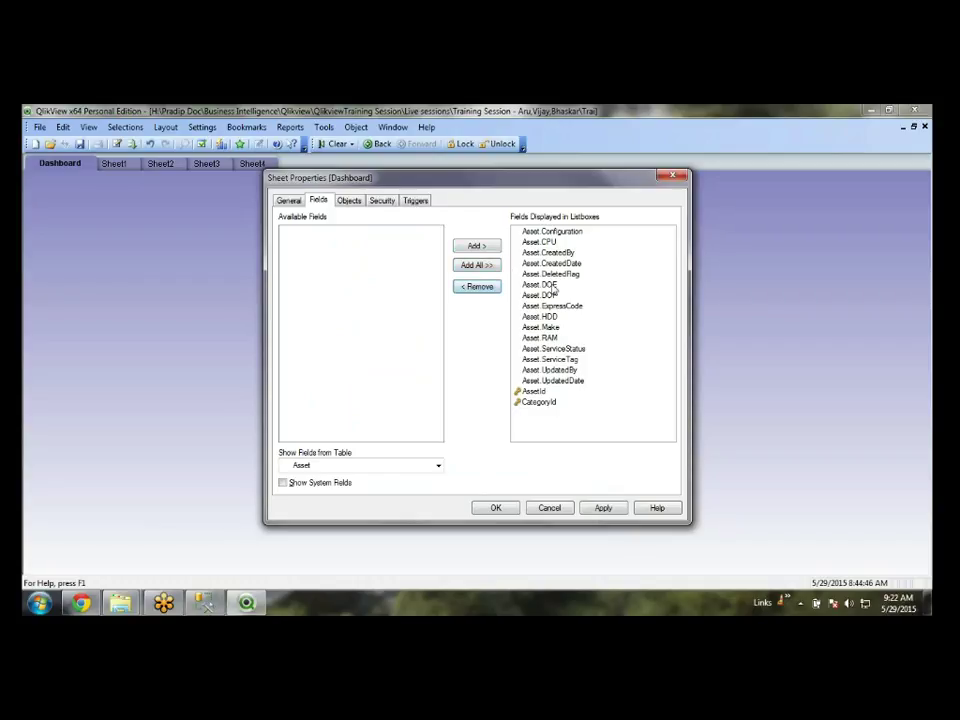
{"action": "left_click", "coordinate": [547, 240]}
{"action": "scroll", "coordinate": [547, 240], "scroll_direction": "down", "scroll_amount": 5}
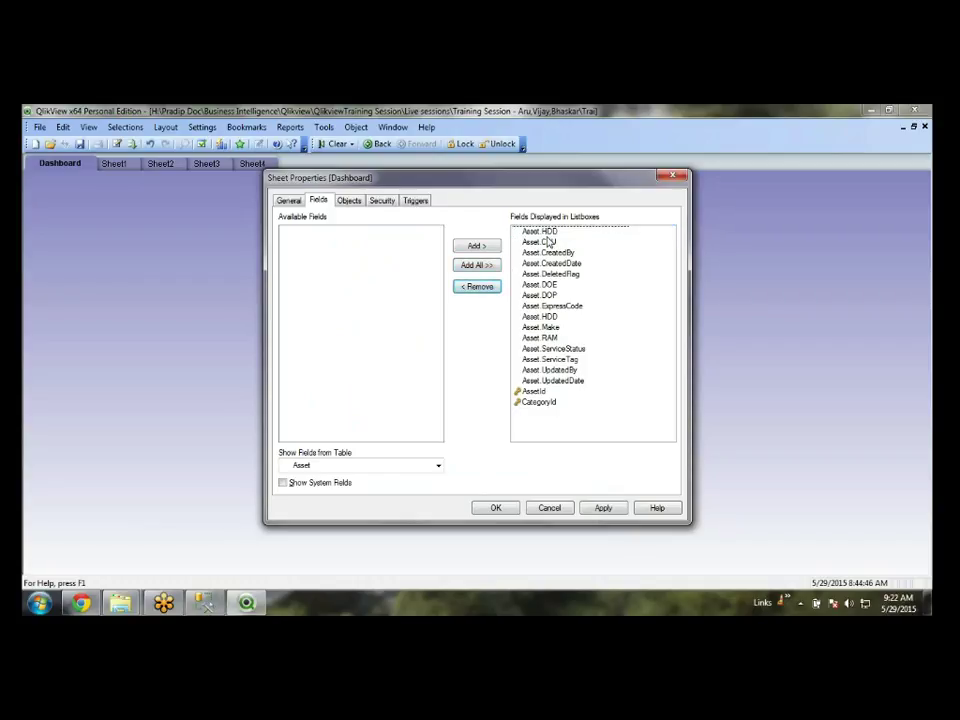
{"action": "double_click", "coordinate": [549, 242]}
{"action": "double_click", "coordinate": [549, 242]}
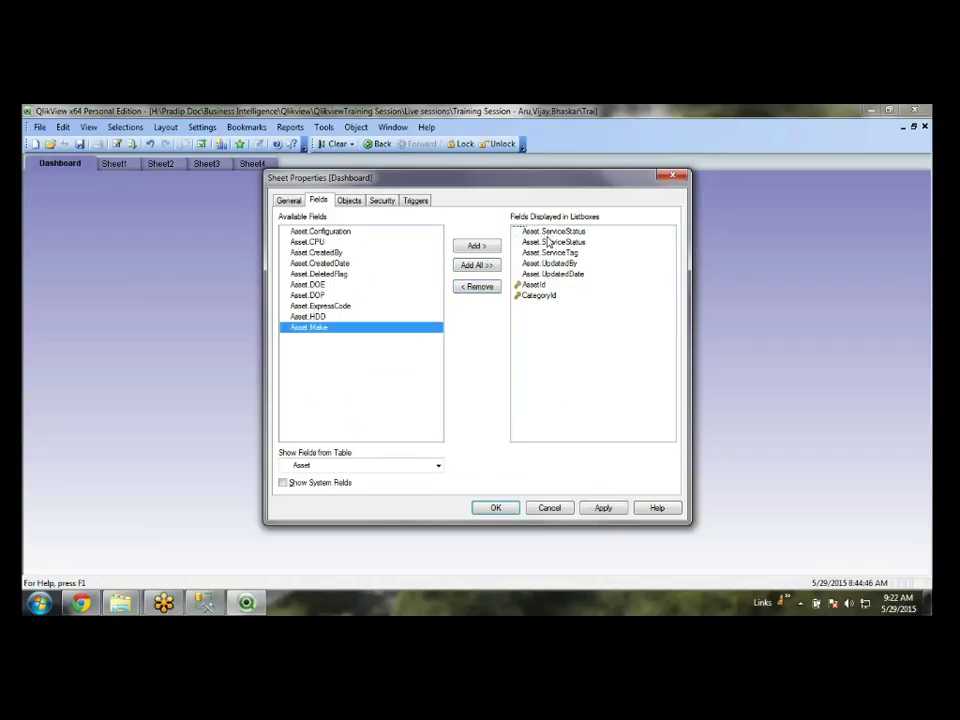
{"action": "double_click", "coordinate": [549, 242]}
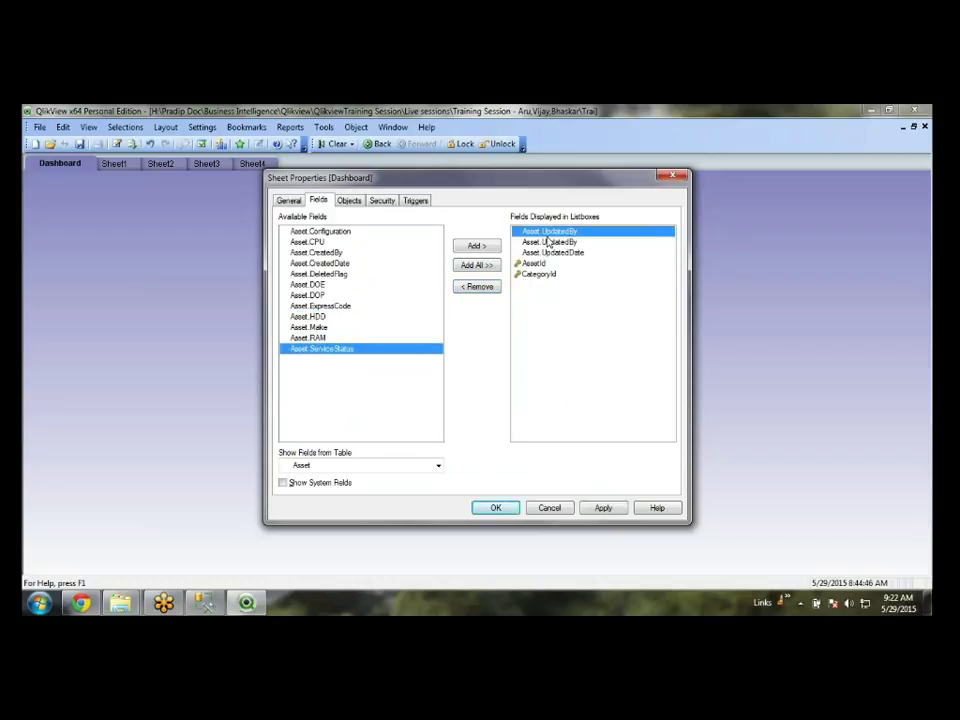
{"action": "double_click", "coordinate": [549, 242]}
{"action": "double_click", "coordinate": [549, 242]}
{"action": "double_click", "coordinate": [549, 242]}
{"action": "double_click", "coordinate": [549, 242]}
{"action": "double_click", "coordinate": [549, 242]}
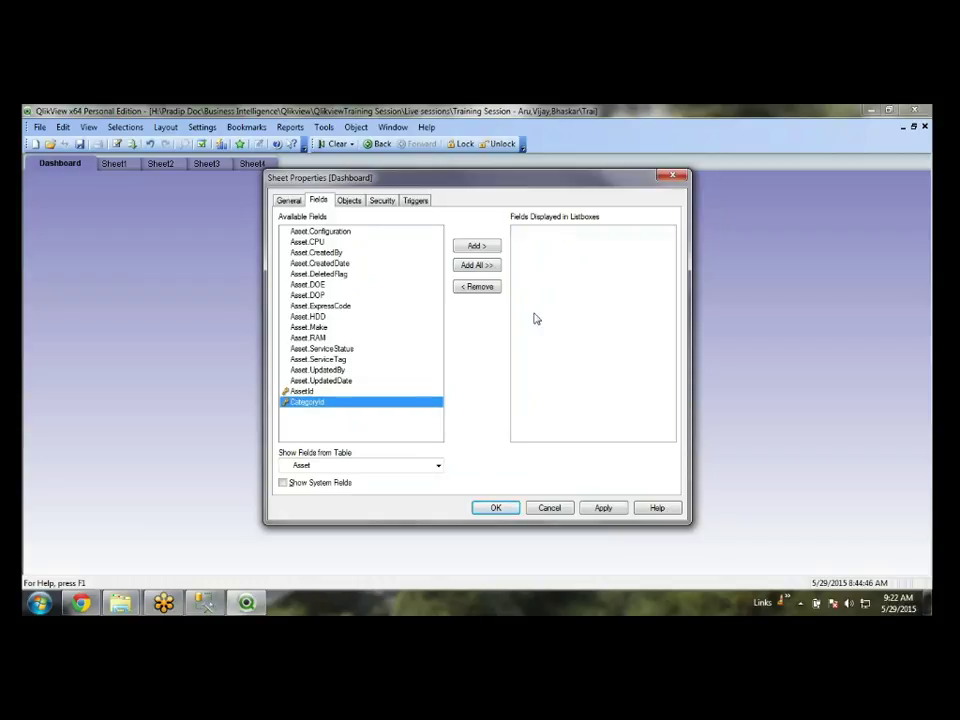
- Display the Asset.ServiceTag field as a list box on the Dashboard and confirm the sheet properties
{"action": "left_click", "coordinate": [340, 362]}
{"action": "double_click", "coordinate": [340, 362]}
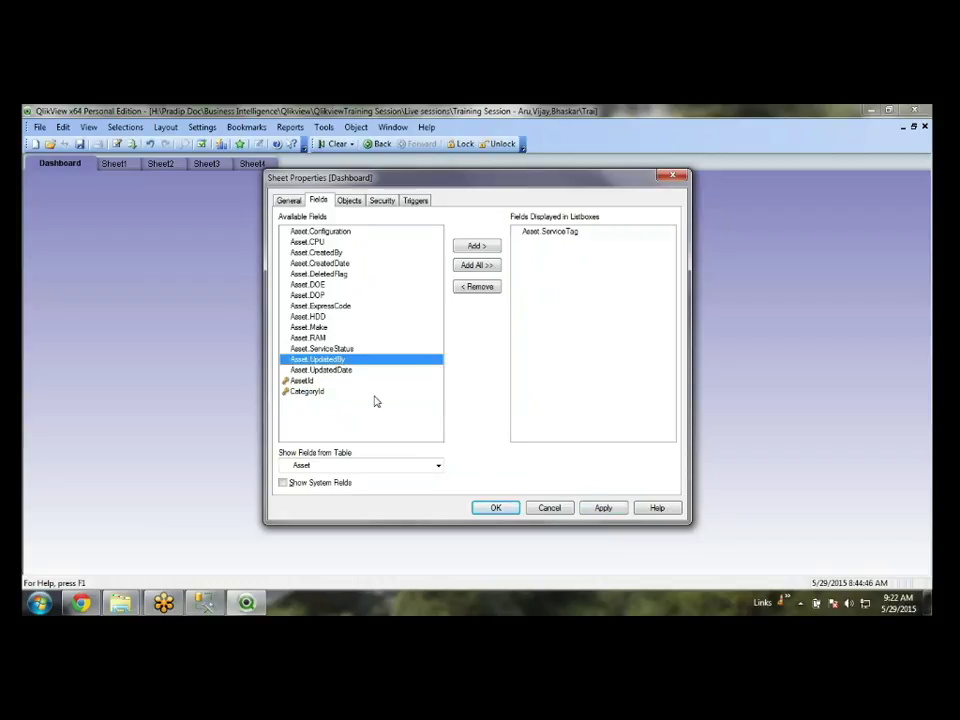
{"action": "left_click", "coordinate": [495, 507]}
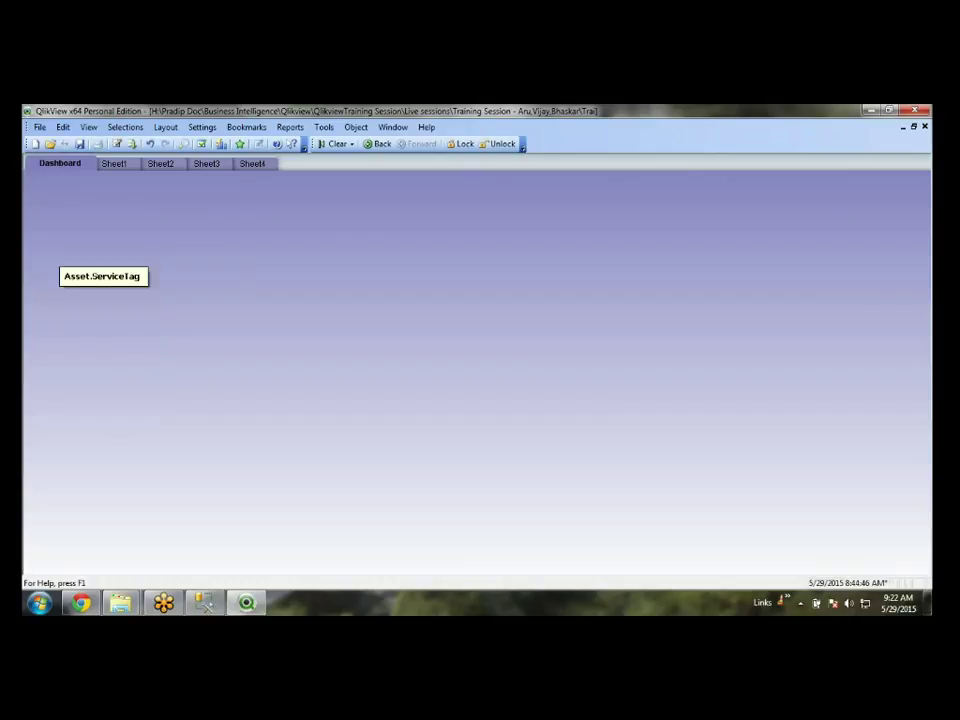
- Delete the Asset.ServiceTag list box from the Dashboard and check the sheet's object list
{"action": "right_click", "coordinate": [157, 299]}
{"action": "left_click", "coordinate": [157, 208]}
{"action": "right_click", "coordinate": [157, 208]}
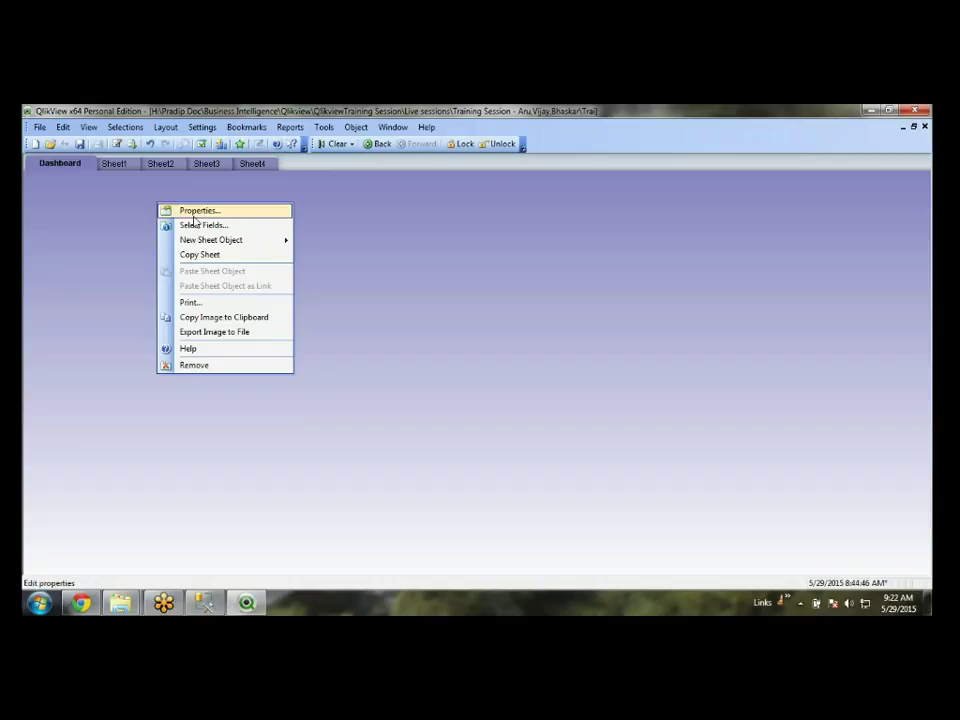
{"action": "left_click", "coordinate": [205, 209]}
{"action": "left_click", "coordinate": [352, 201]}
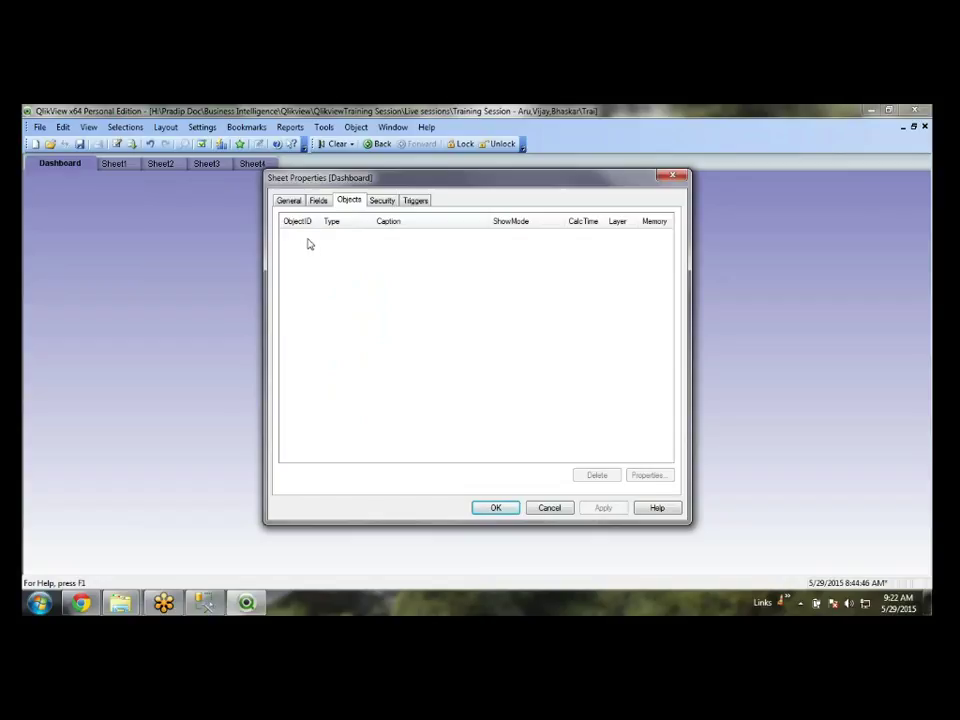
{"action": "left_click", "coordinate": [549, 508]}
- Create a list box for the AllocatedAsset.AllocationDate field on the Dashboard with default settings
{"action": "right_click", "coordinate": [84, 338]}
{"action": "mouse_move", "coordinate": [160, 372]}
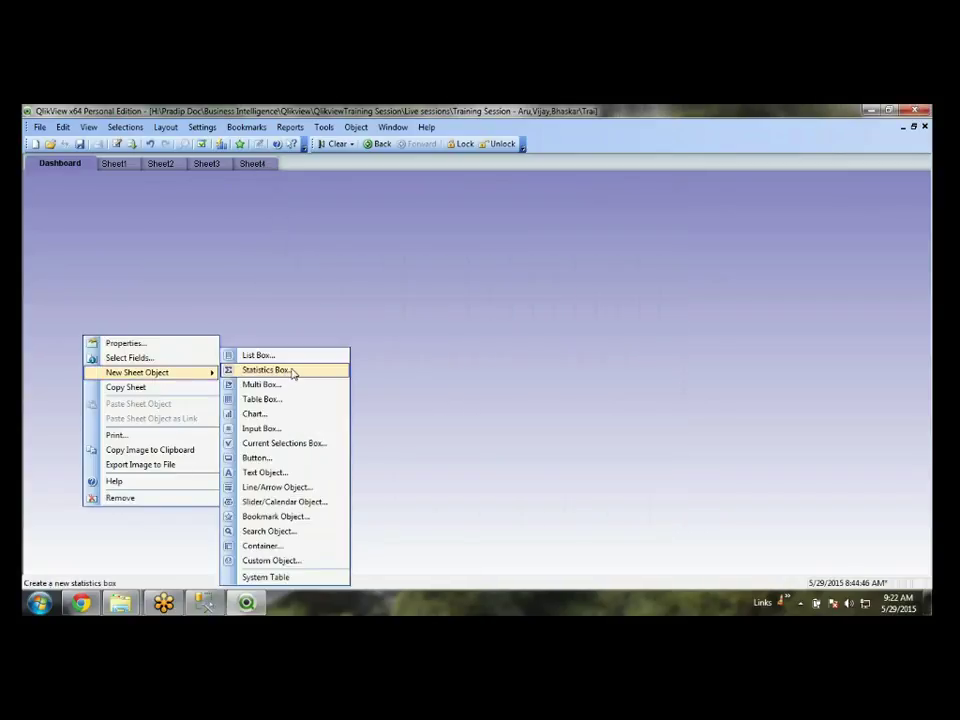
{"action": "left_click", "coordinate": [294, 359]}
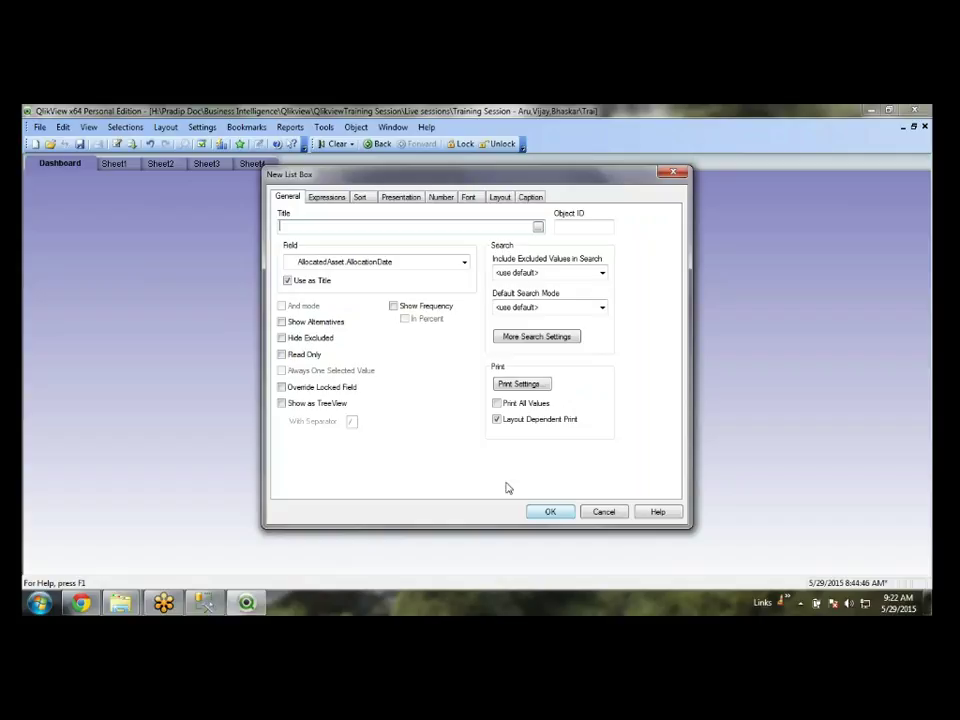
{"action": "left_click", "coordinate": [551, 512]}
- Review the Dashboard's sheet object list and its user privilege settings in the sheet properties
{"action": "right_click", "coordinate": [478, 206]}
{"action": "left_click", "coordinate": [490, 214]}
{"action": "left_click", "coordinate": [345, 236]}
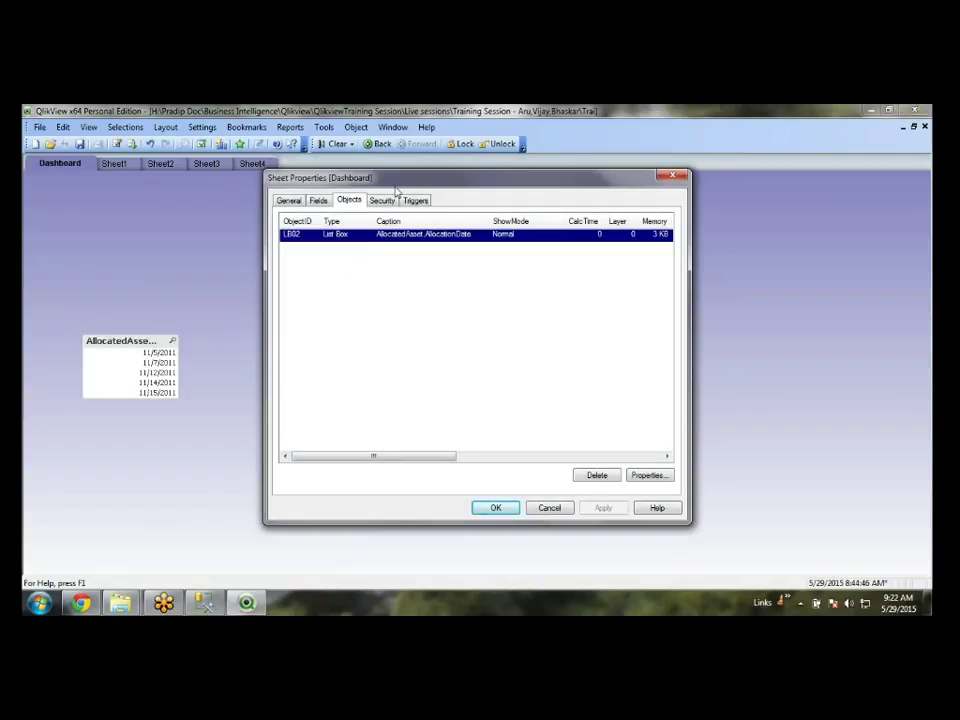
{"action": "left_click", "coordinate": [388, 201]}
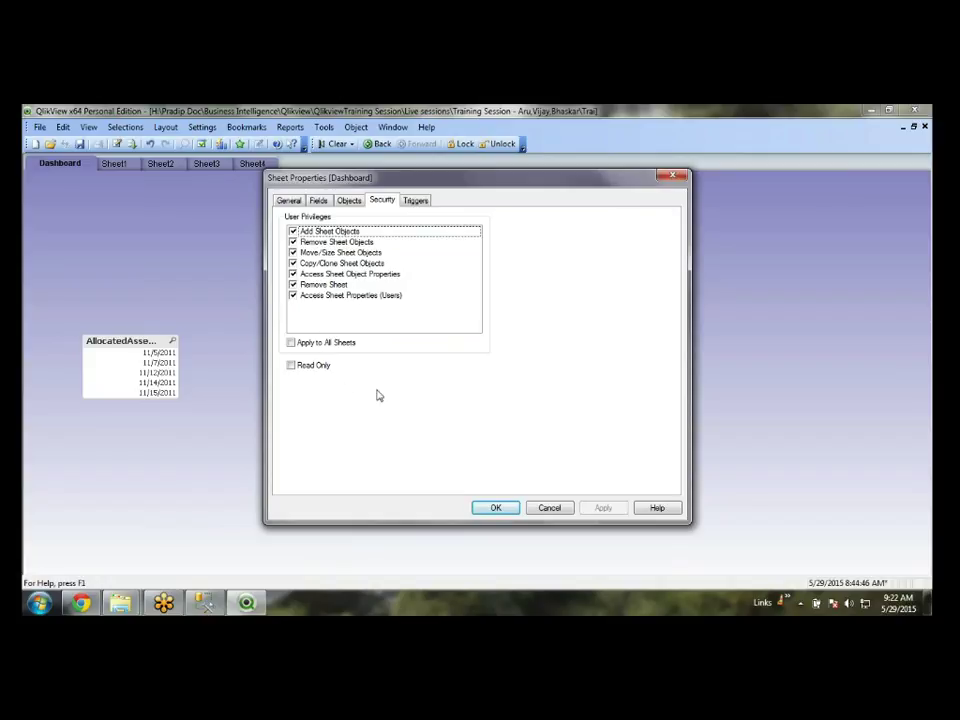
- Examine the action types available for the Dashboard's OnActivateSheet trigger, including Bookmark, Print and External, without adding an action
{"action": "left_click", "coordinate": [412, 200]}
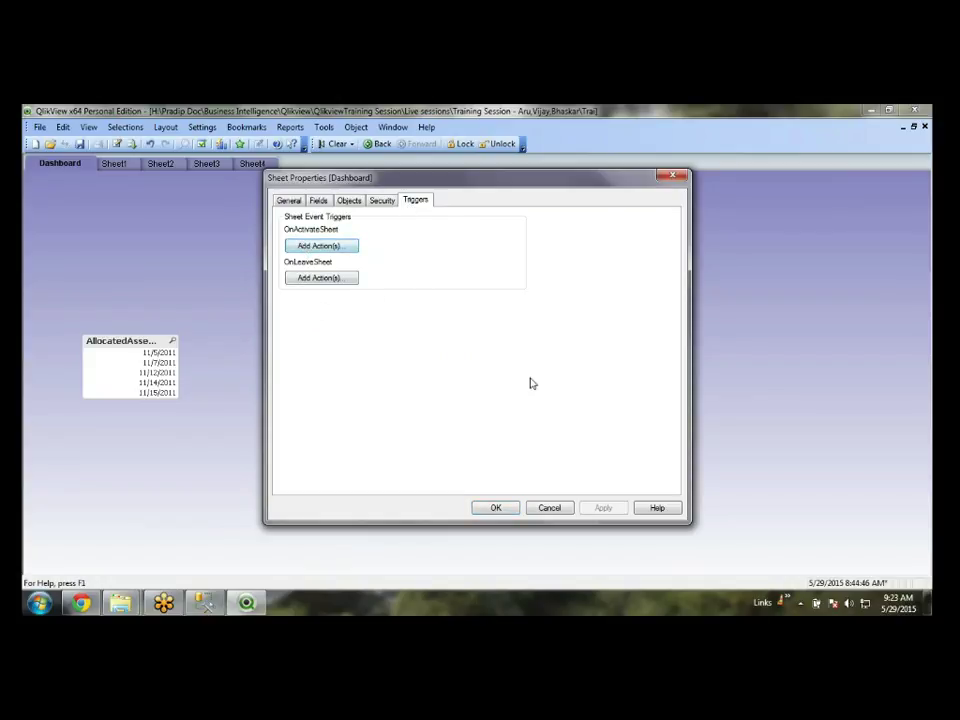
{"action": "left_click", "coordinate": [330, 254]}
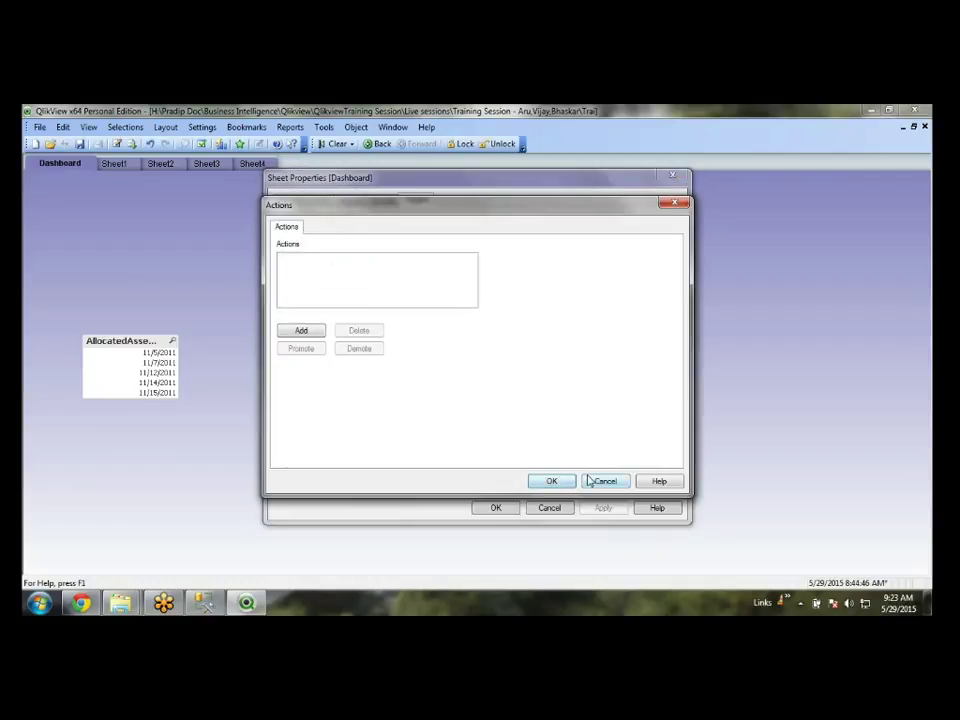
{"action": "left_click", "coordinate": [604, 482]}
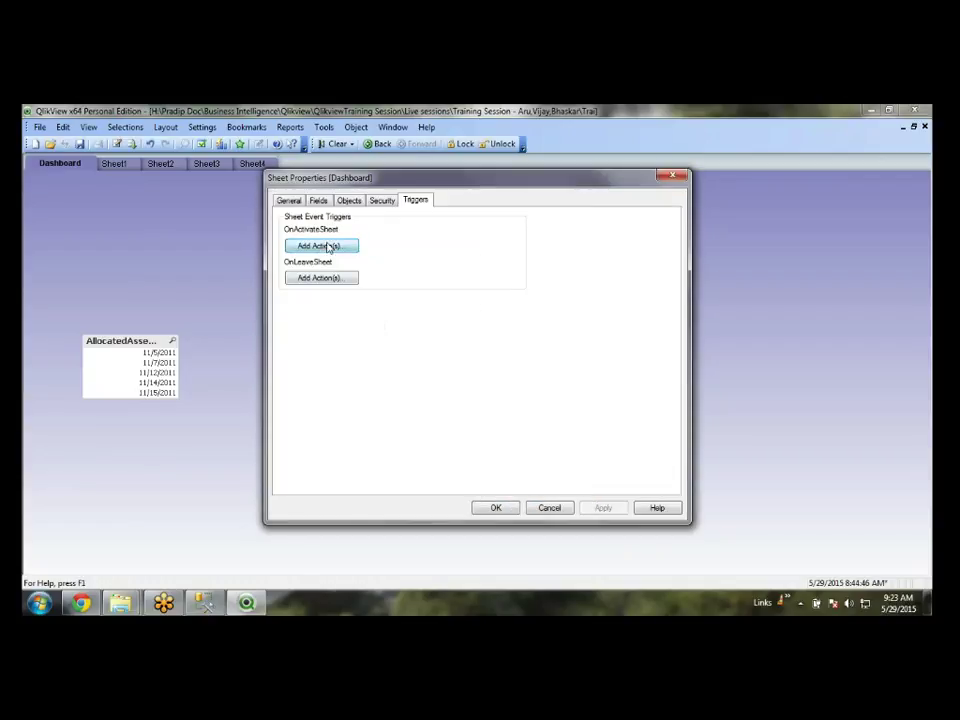
{"action": "left_click", "coordinate": [321, 245]}
{"action": "left_click", "coordinate": [310, 331]}
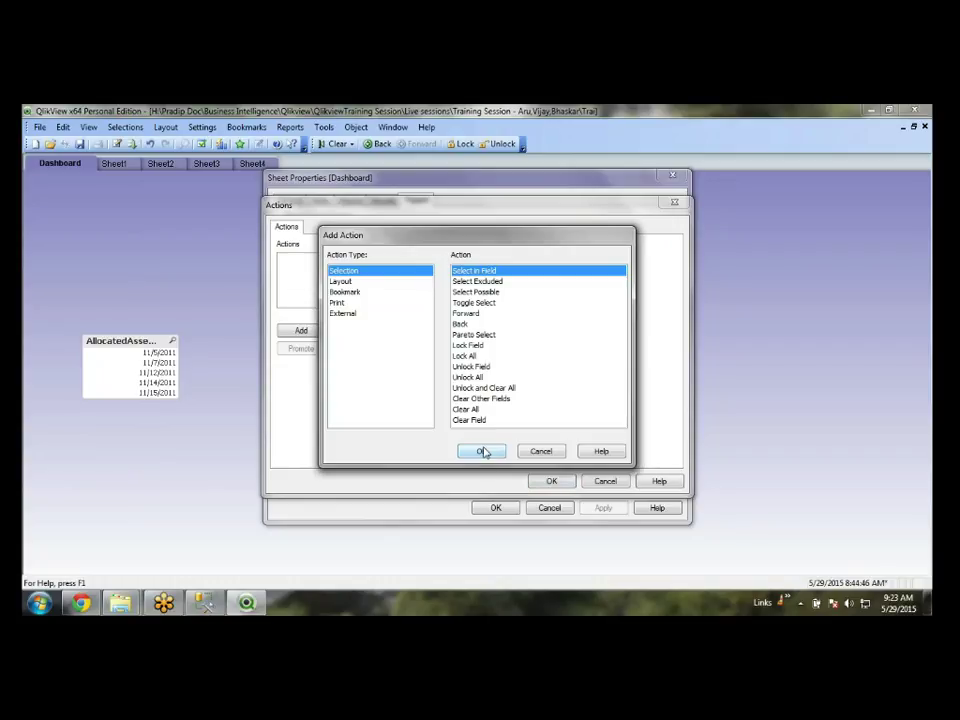
{"action": "left_click", "coordinate": [344, 292]}
{"action": "left_click", "coordinate": [340, 302]}
{"action": "left_click", "coordinate": [370, 314]}
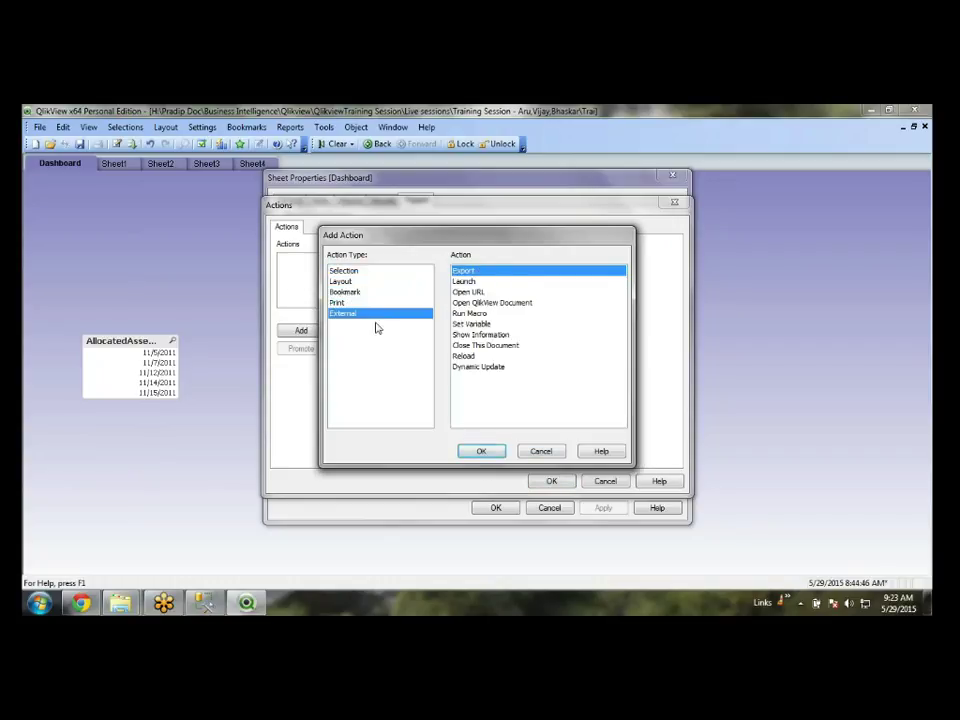
{"action": "left_click", "coordinate": [561, 457]}
{"action": "left_click", "coordinate": [605, 481]}
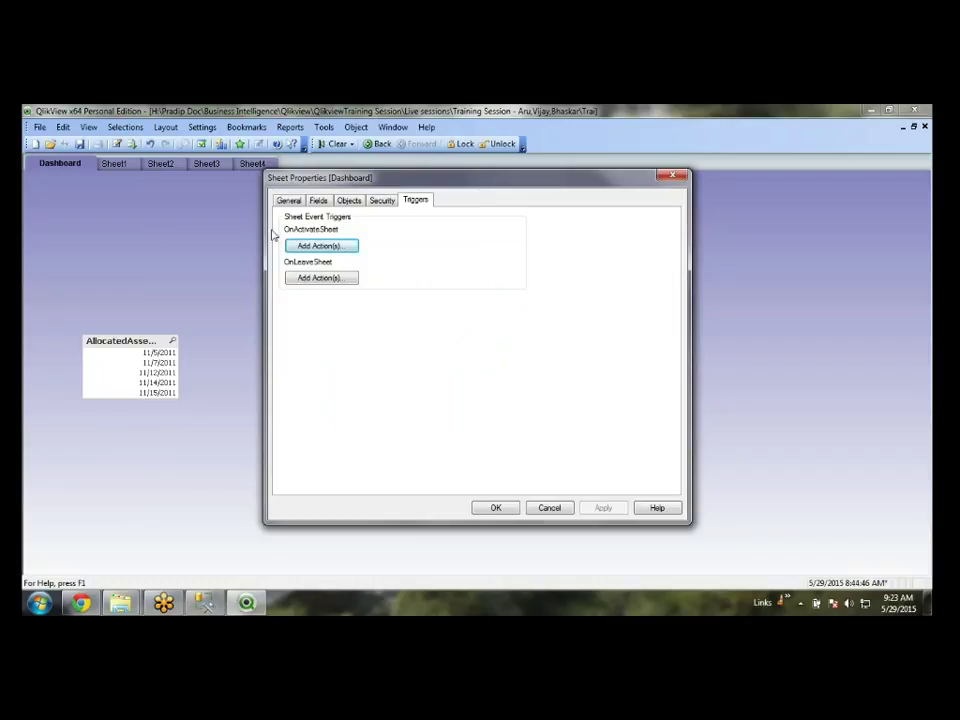
- Leave the sheet properties without changes and delete the AllocatedAsset.AllocationDate list box from the Dashboard
{"action": "left_click", "coordinate": [563, 510]}
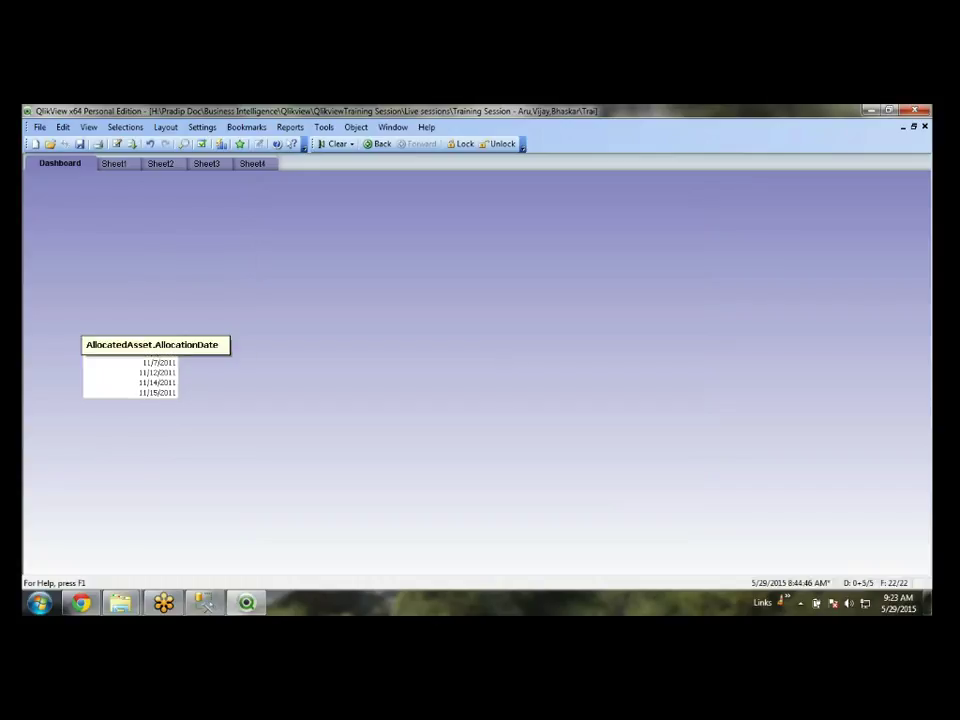
{"action": "key", "text": "Delete"}
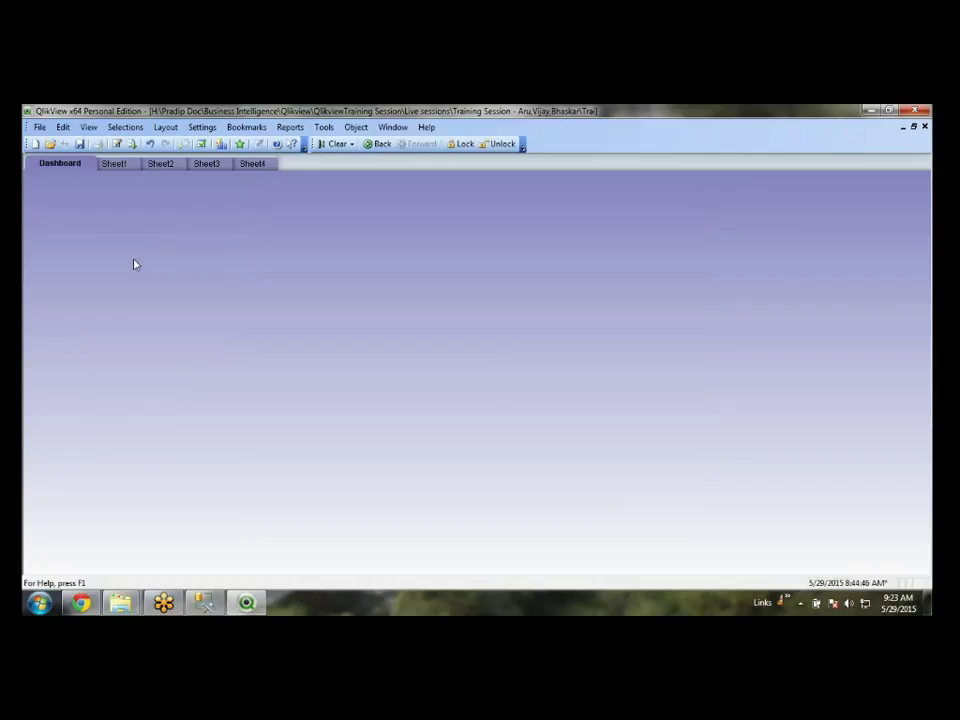
- Create a list box for the Category.Category field on the Dashboard, titled Category
{"action": "right_click", "coordinate": [103, 216]}
{"action": "mouse_move", "coordinate": [176, 248]}
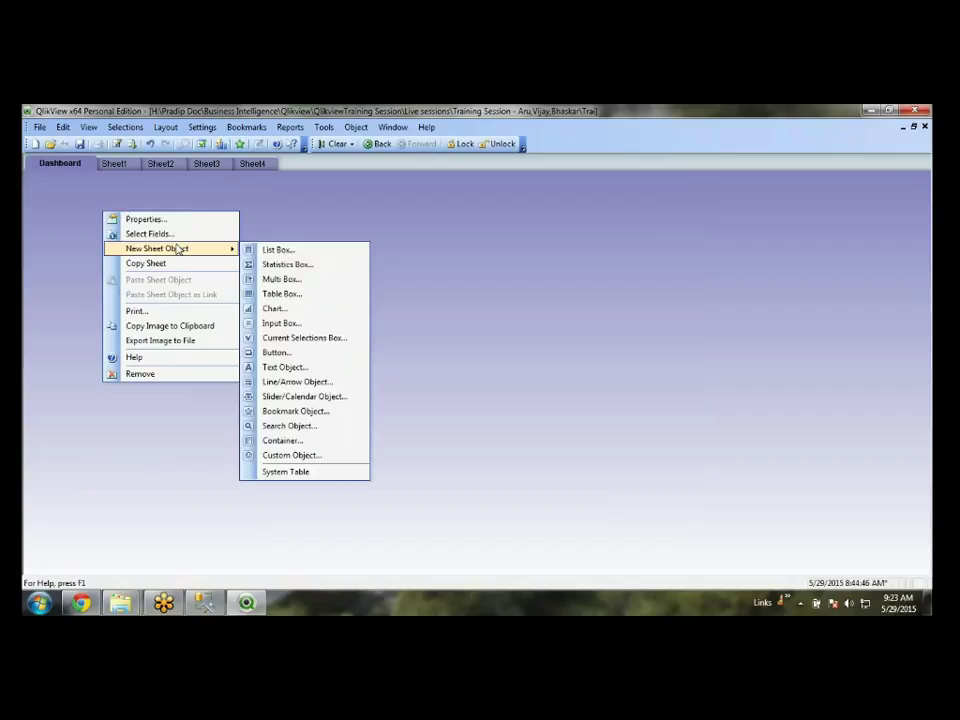
{"action": "left_click", "coordinate": [250, 250]}
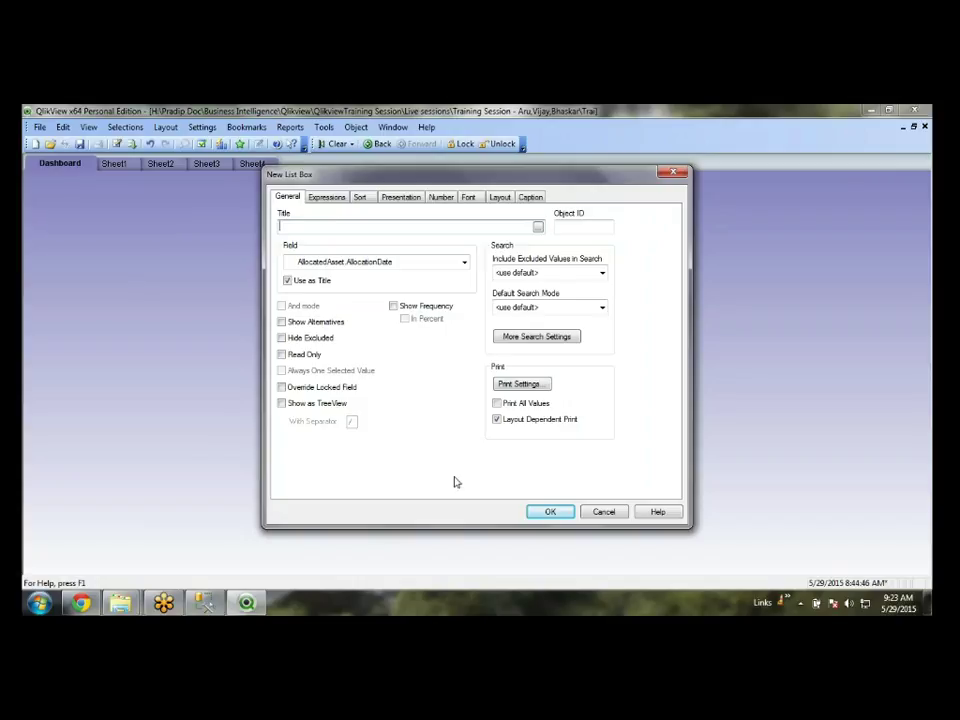
{"action": "left_click", "coordinate": [465, 263]}
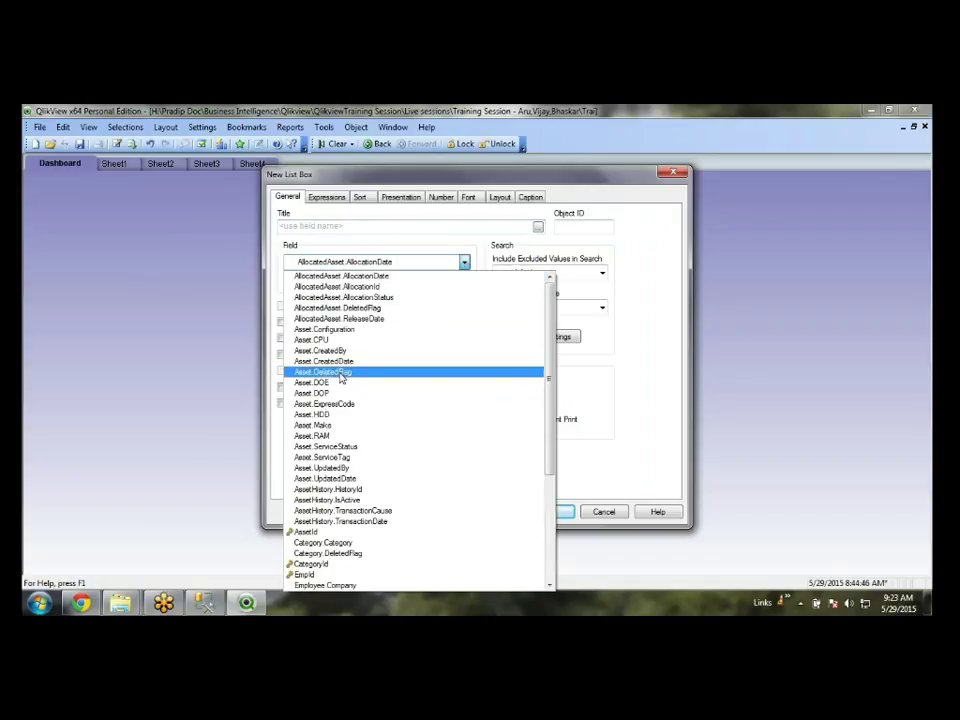
{"action": "scroll", "coordinate": [341, 372], "scroll_direction": "down", "scroll_amount": 4}
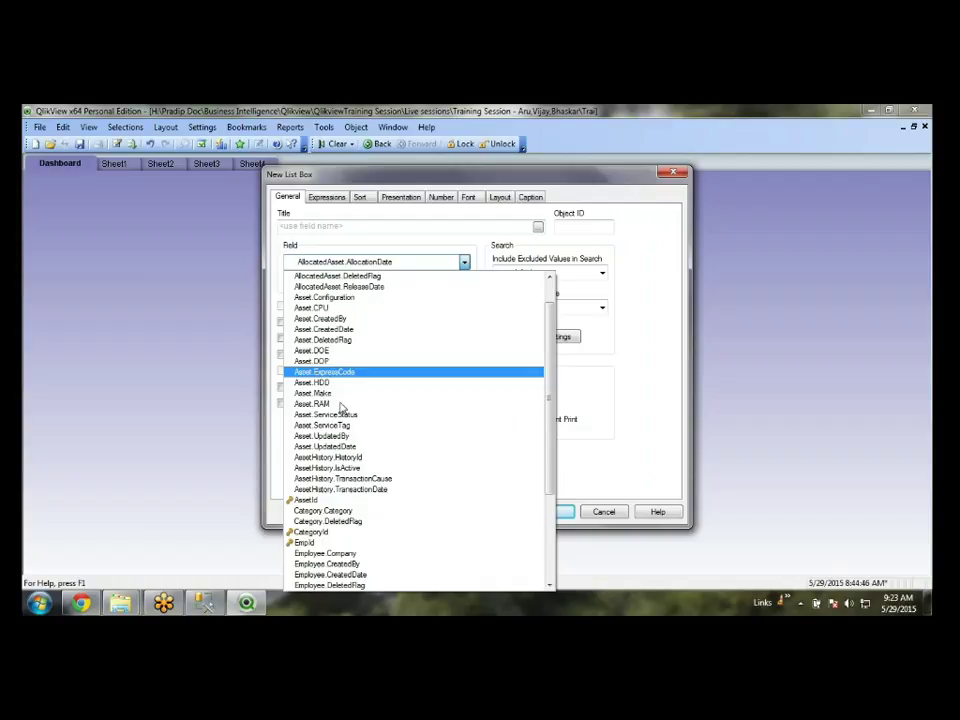
{"action": "scroll", "coordinate": [344, 409], "scroll_direction": "down", "scroll_amount": 2}
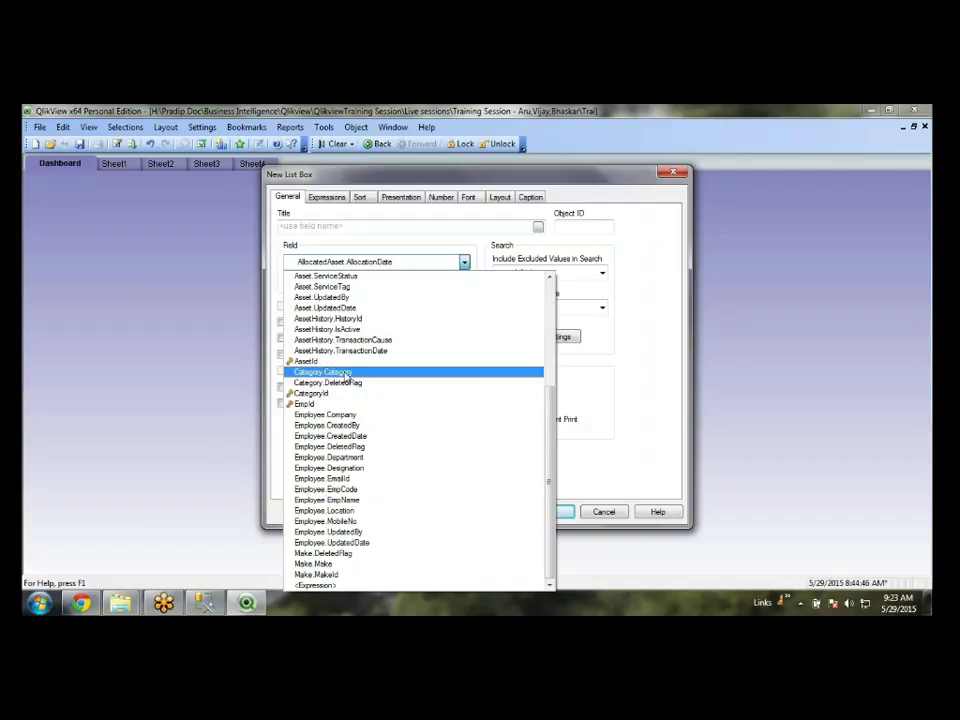
{"action": "left_click", "coordinate": [346, 374]}
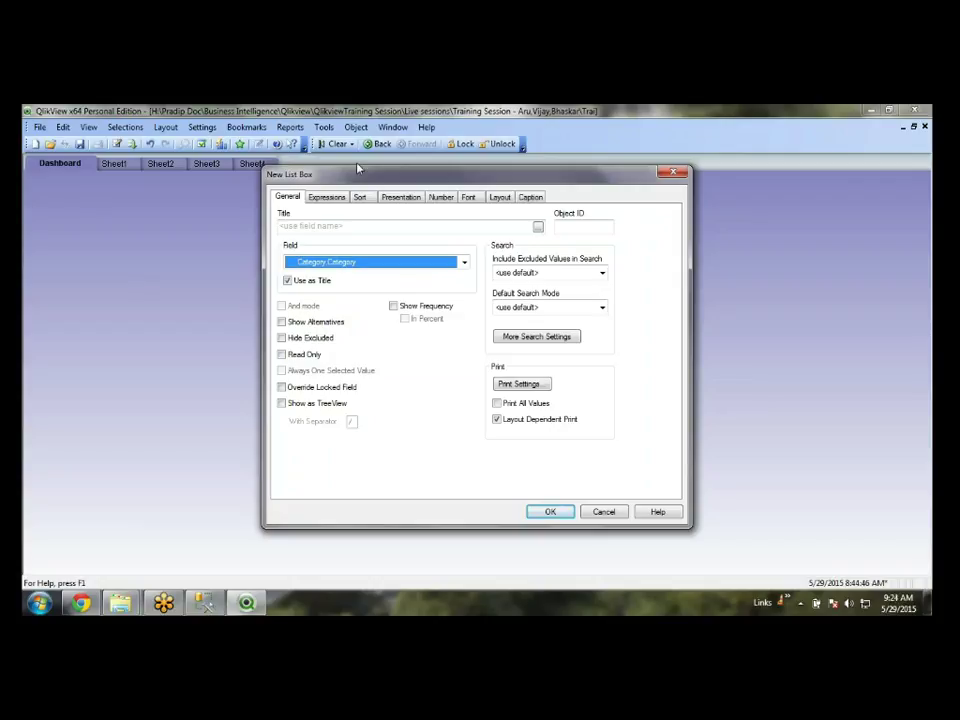
{"action": "left_click", "coordinate": [355, 224]}
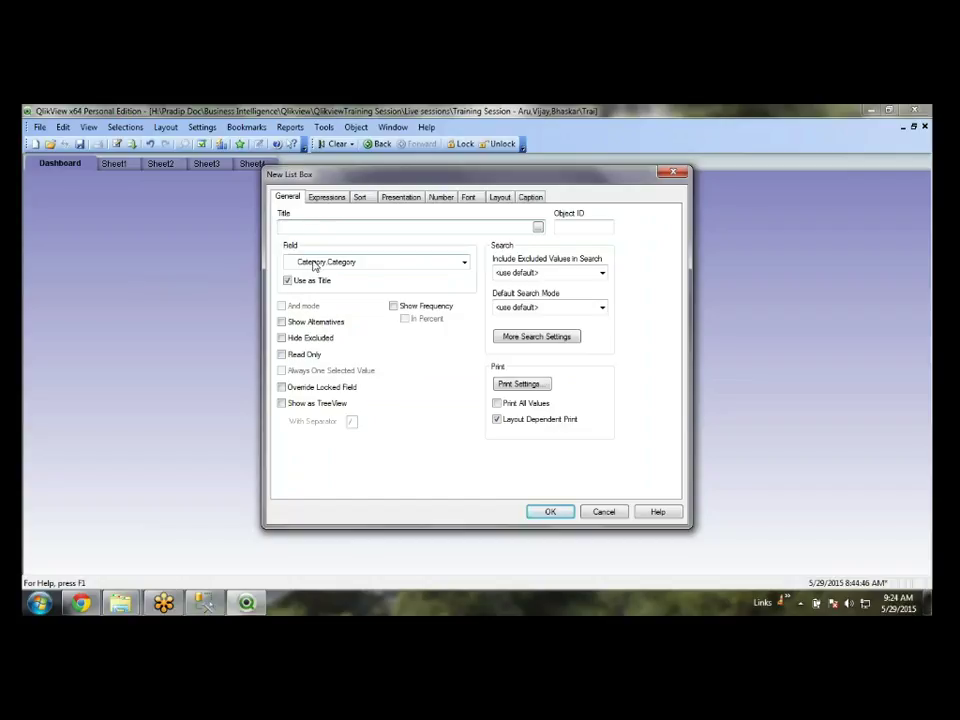
{"action": "left_click", "coordinate": [322, 227]}
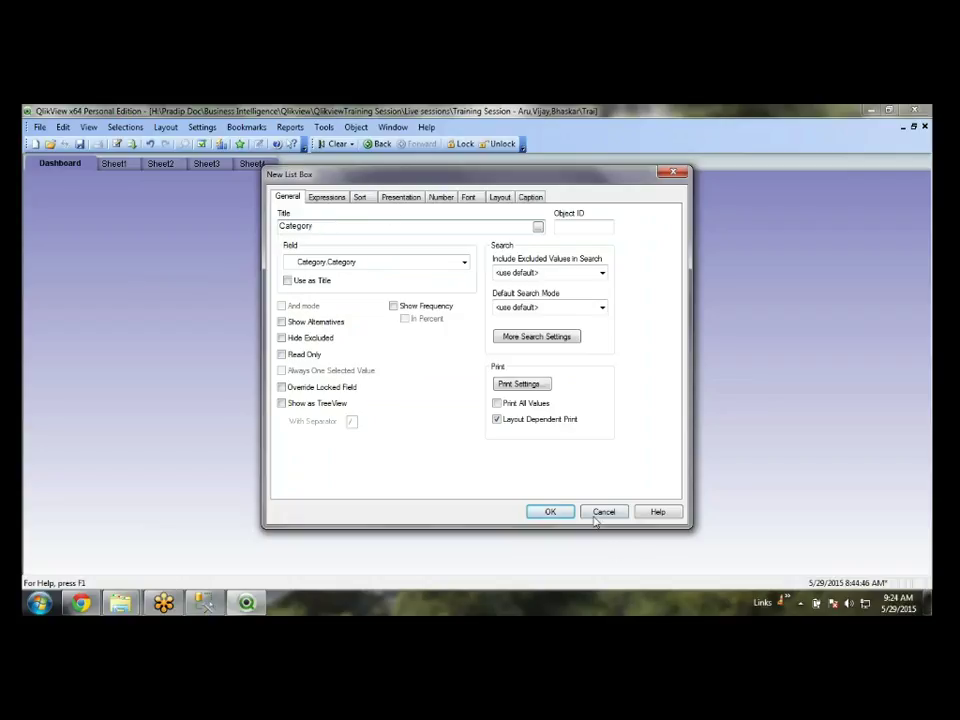
{"action": "left_click", "coordinate": [563, 515]}
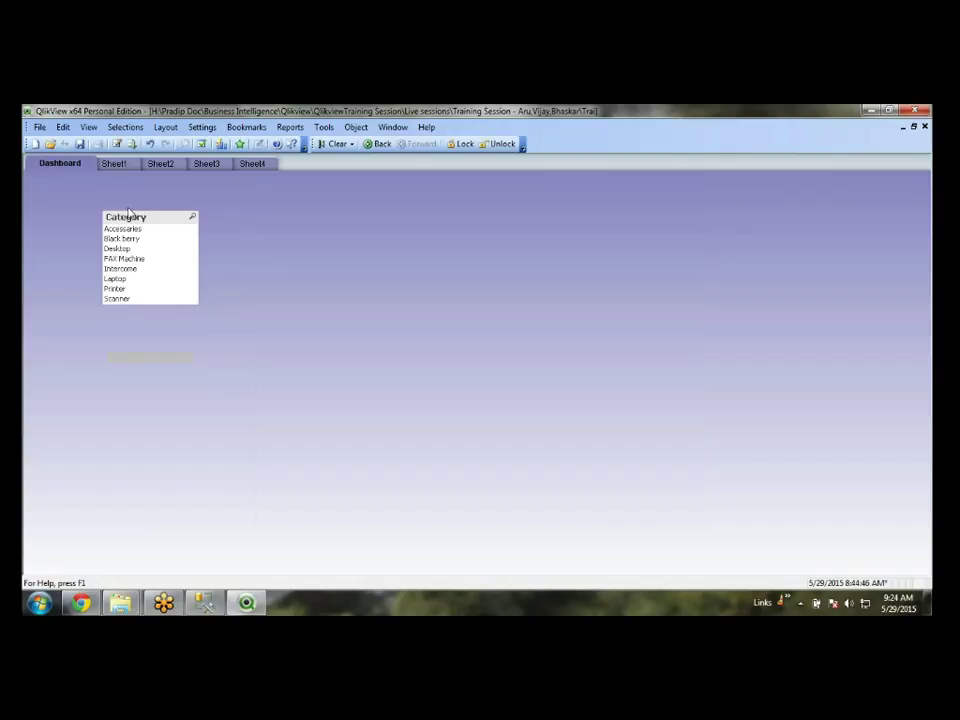
- Move the Category list box close to the left edge of the Dashboard sheet
{"action": "left_click_drag", "start_coordinate": [133, 222], "coordinate": [53, 226]}
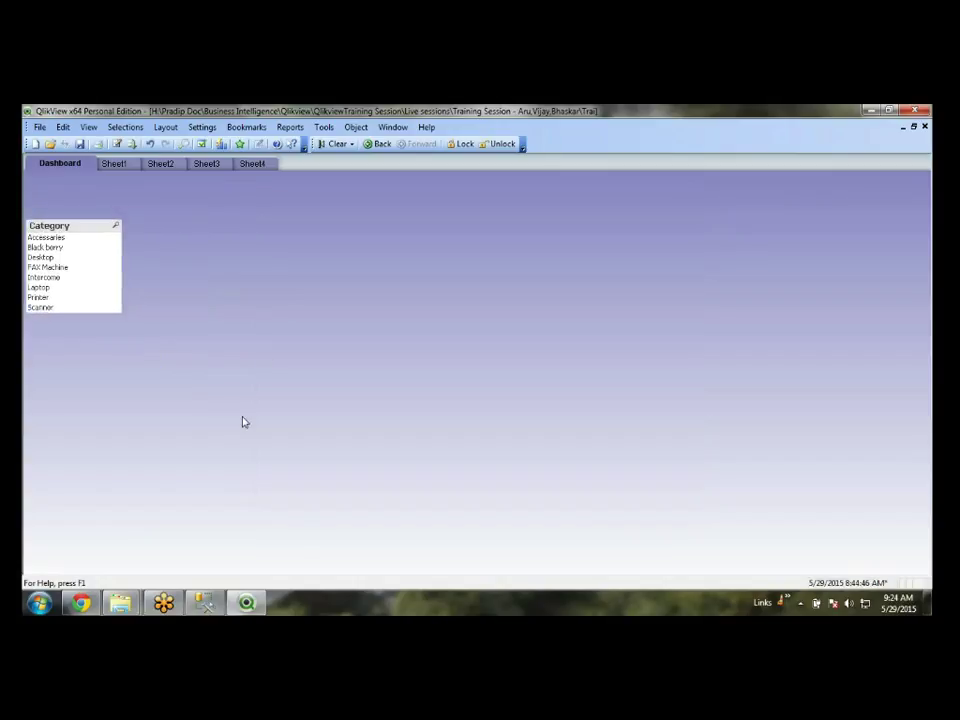
{"action": "left_click", "coordinate": [50, 228]}
{"action": "left_click_drag", "start_coordinate": [50, 228], "coordinate": [55, 226]}
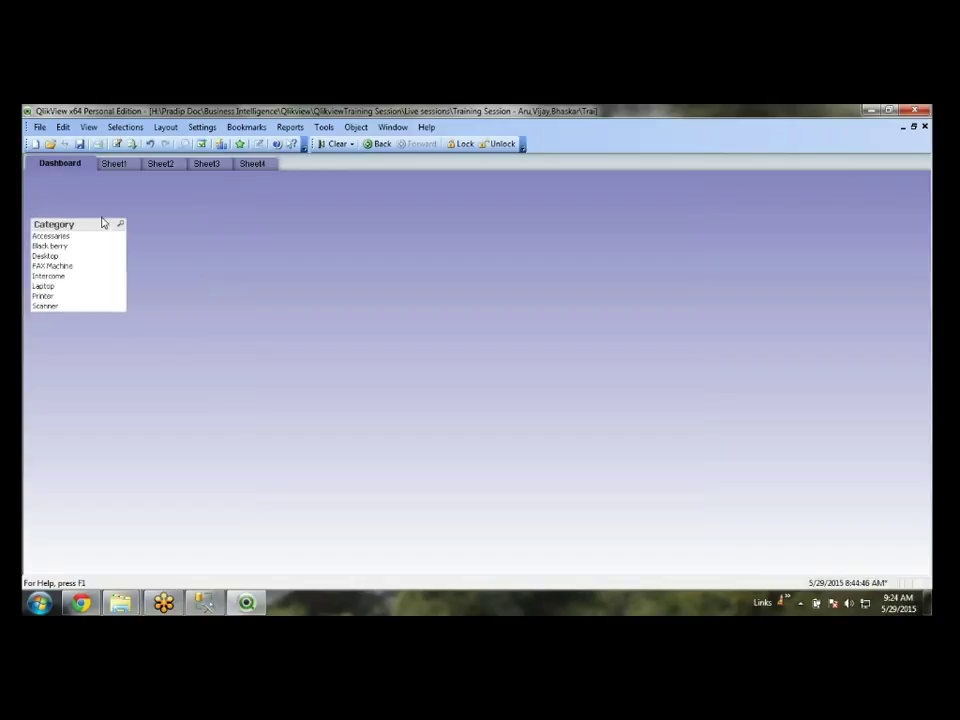
- Add AllocatedAsset.AllocationDate to the Dashboard's displayed list box fields in the sheet properties, and delete the resulting list box
{"action": "right_click", "coordinate": [271, 263]}
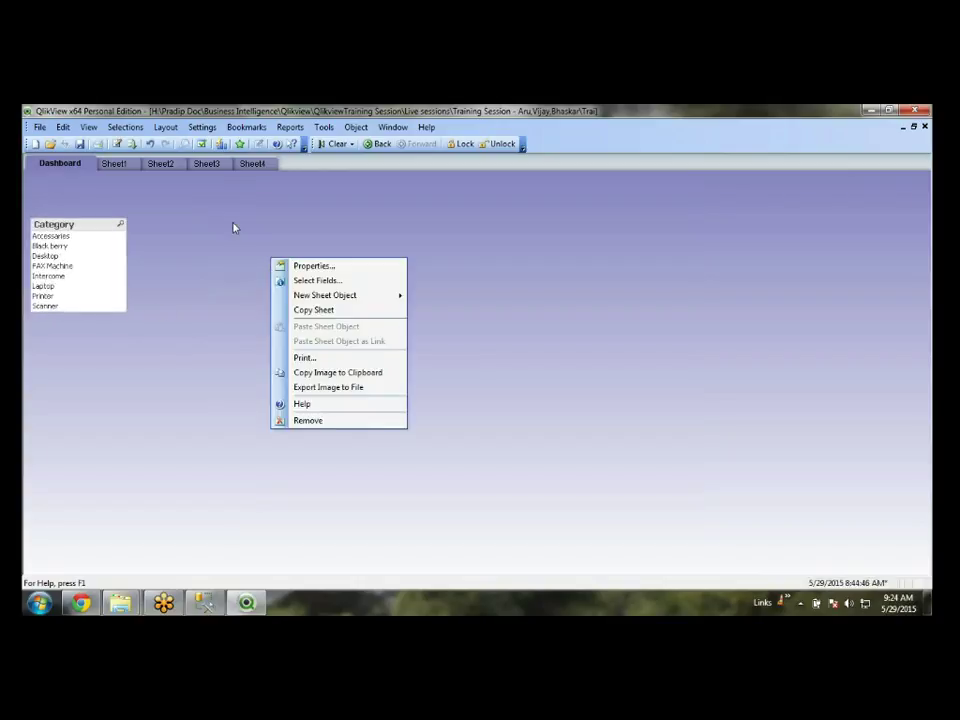
{"action": "left_click", "coordinate": [308, 270]}
{"action": "left_click", "coordinate": [318, 201]}
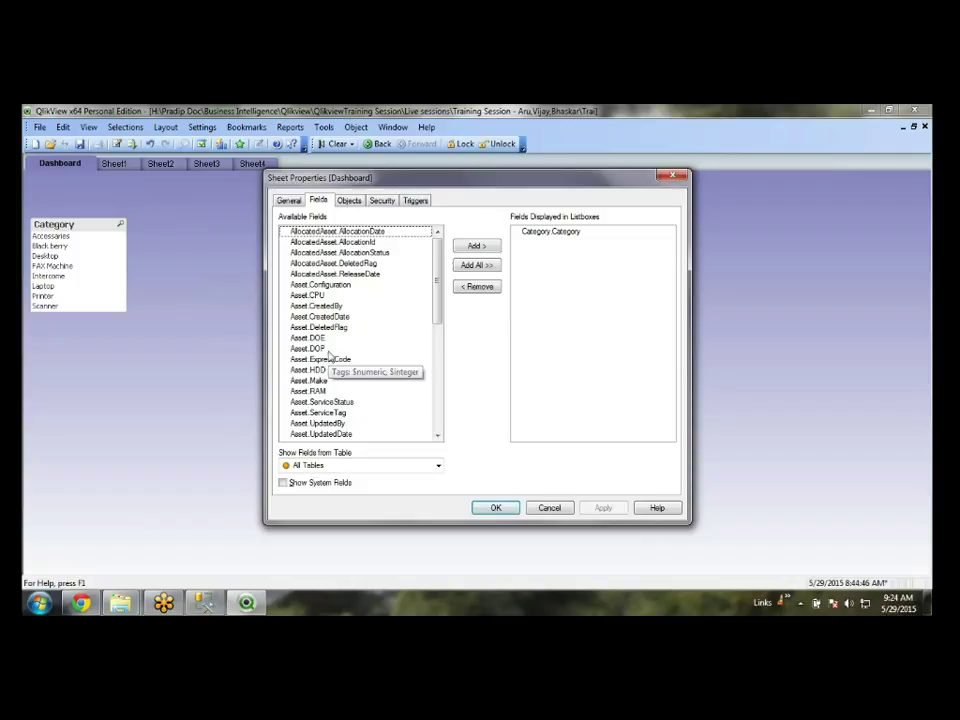
{"action": "left_click", "coordinate": [325, 243]}
{"action": "scroll", "coordinate": [340, 298], "scroll_direction": "down", "scroll_amount": 9}
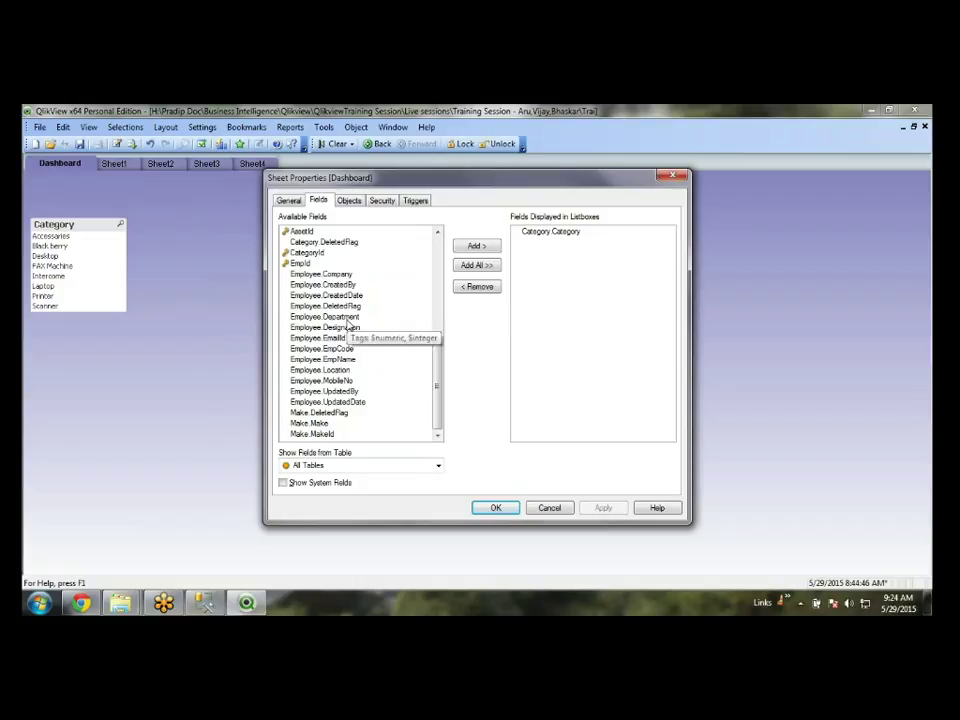
{"action": "scroll", "coordinate": [345, 322], "scroll_direction": "up", "scroll_amount": 9}
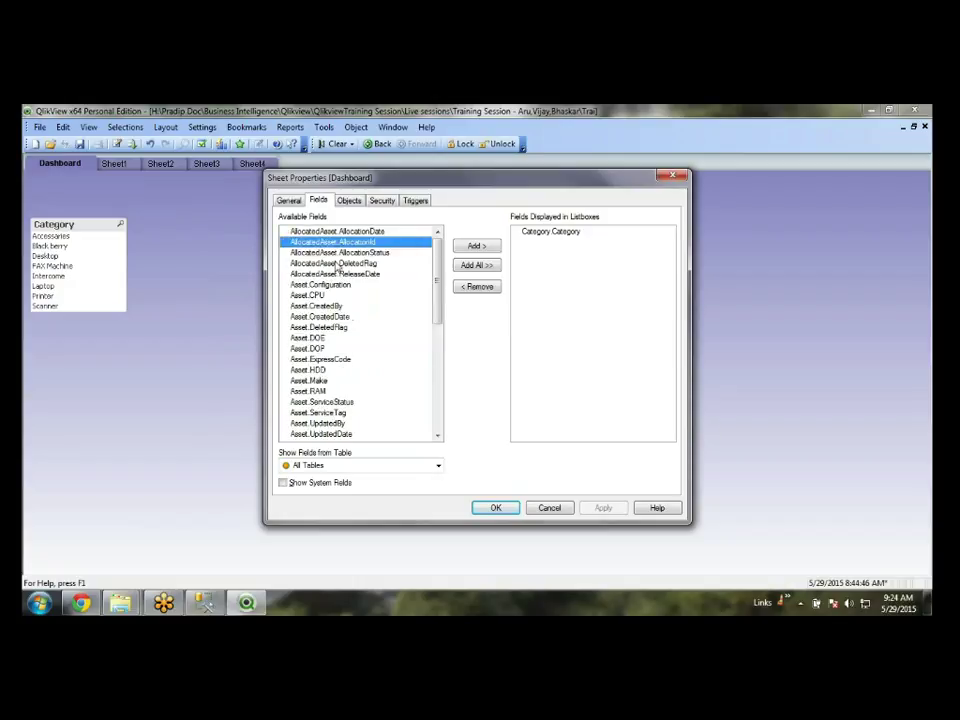
{"action": "left_click", "coordinate": [320, 402]}
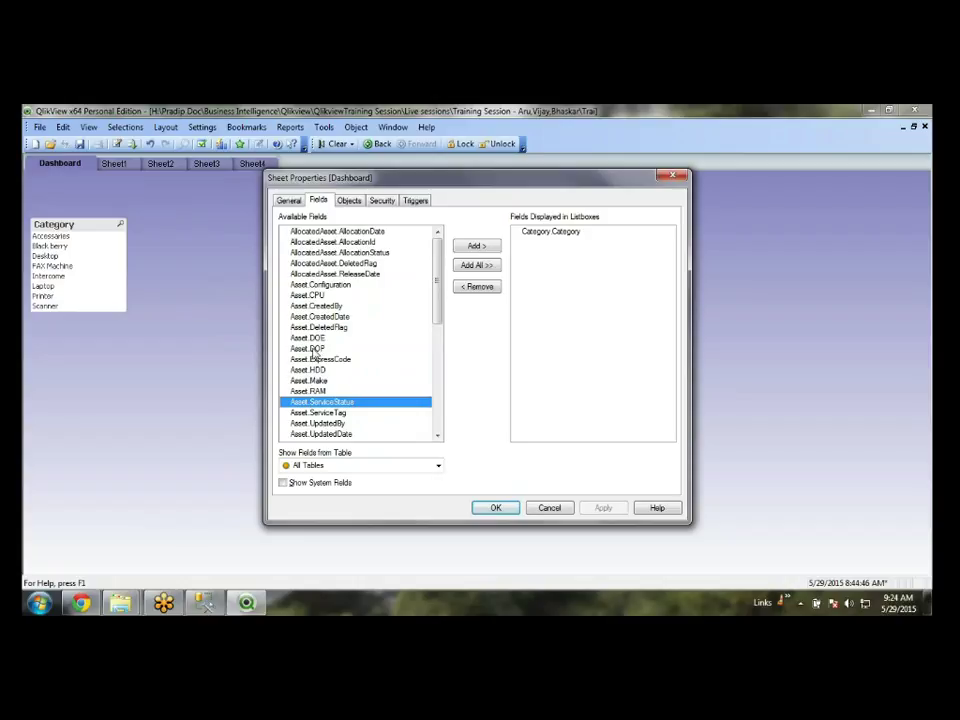
{"action": "left_click", "coordinate": [351, 254]}
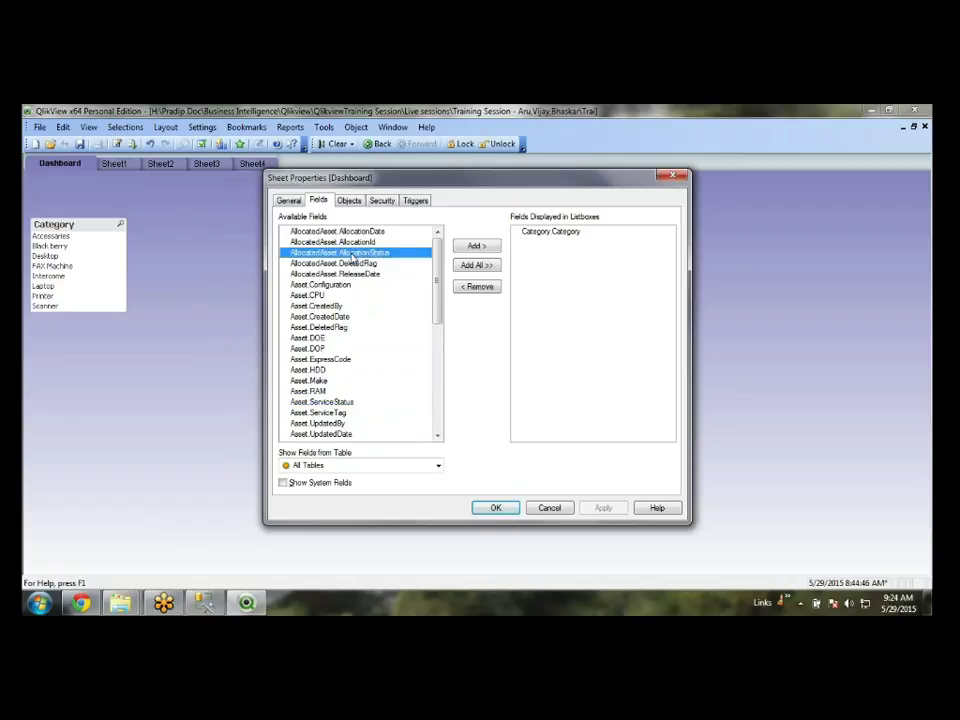
{"action": "left_click", "coordinate": [362, 231]}
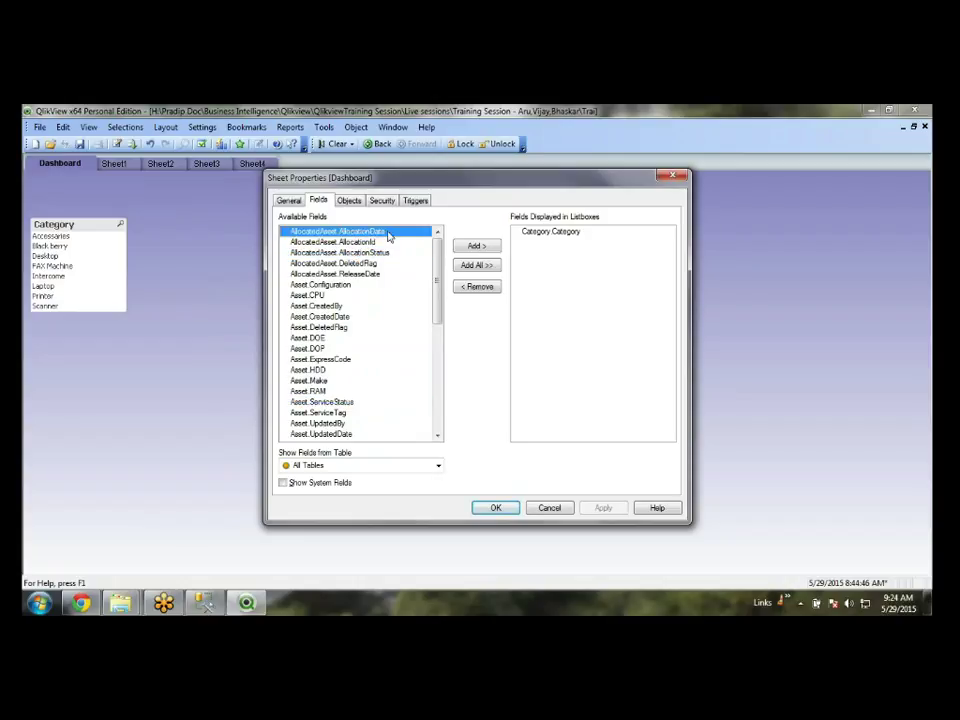
{"action": "left_click", "coordinate": [476, 247]}
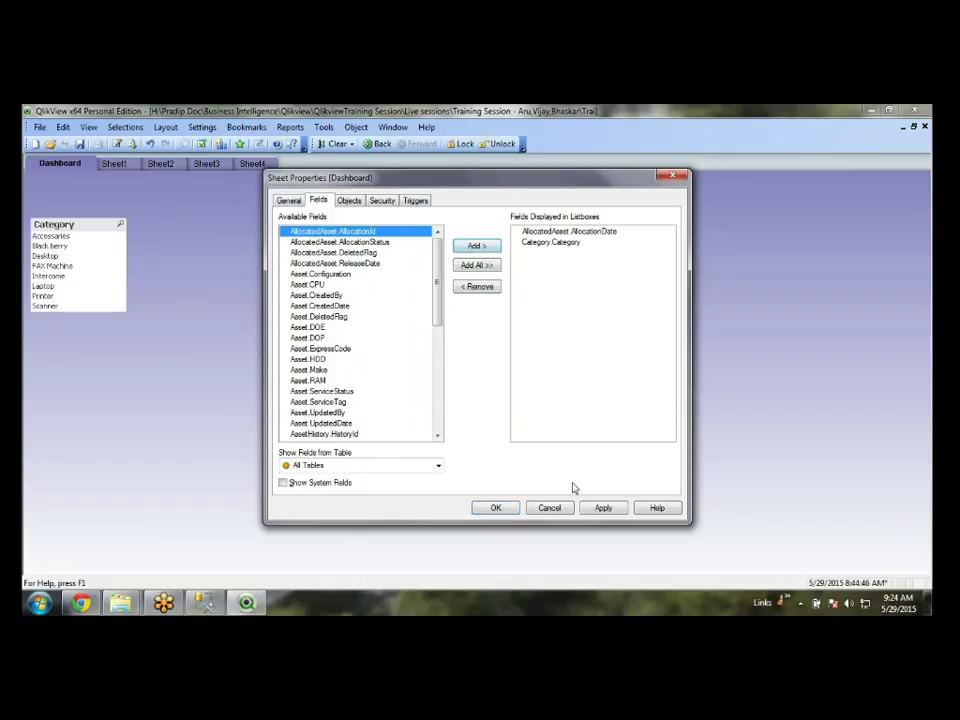
{"action": "left_click", "coordinate": [600, 509]}
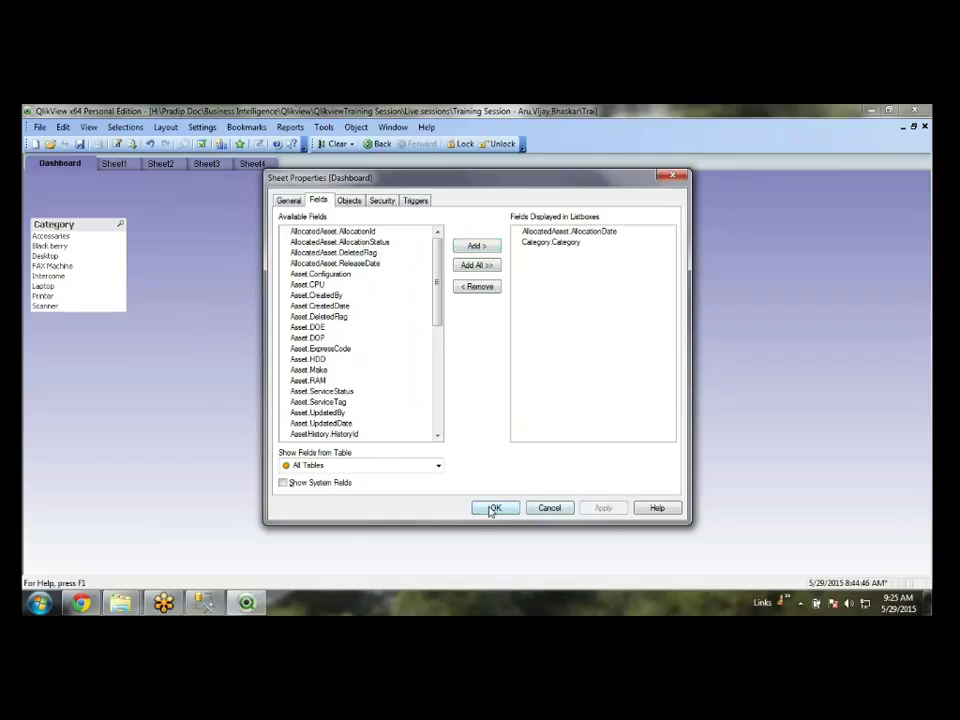
{"action": "left_click", "coordinate": [493, 508]}
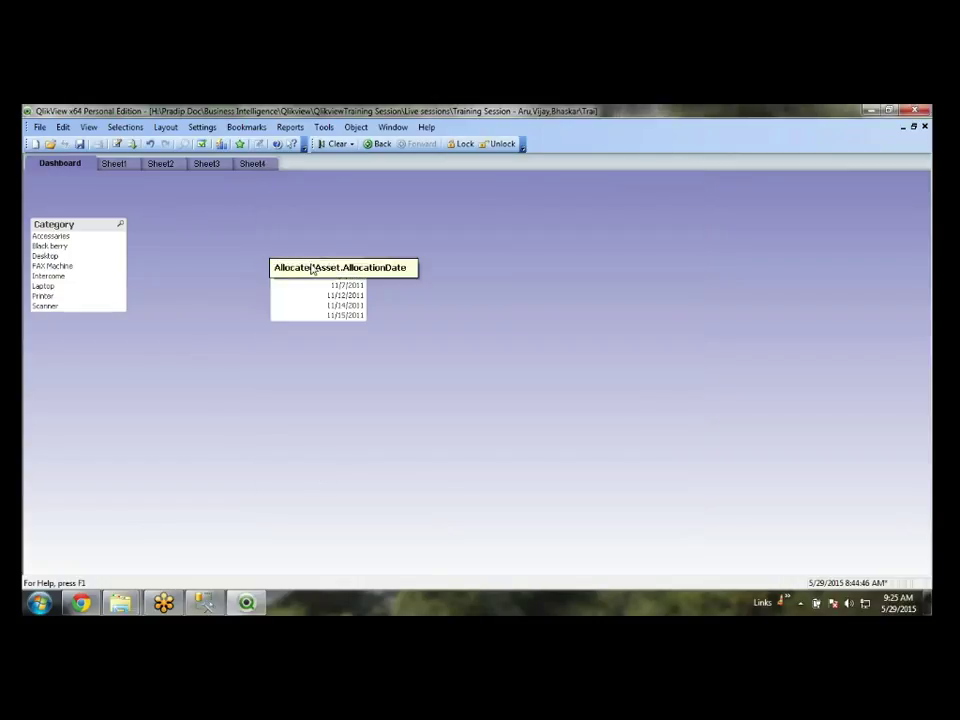
{"action": "left_click", "coordinate": [311, 266]}
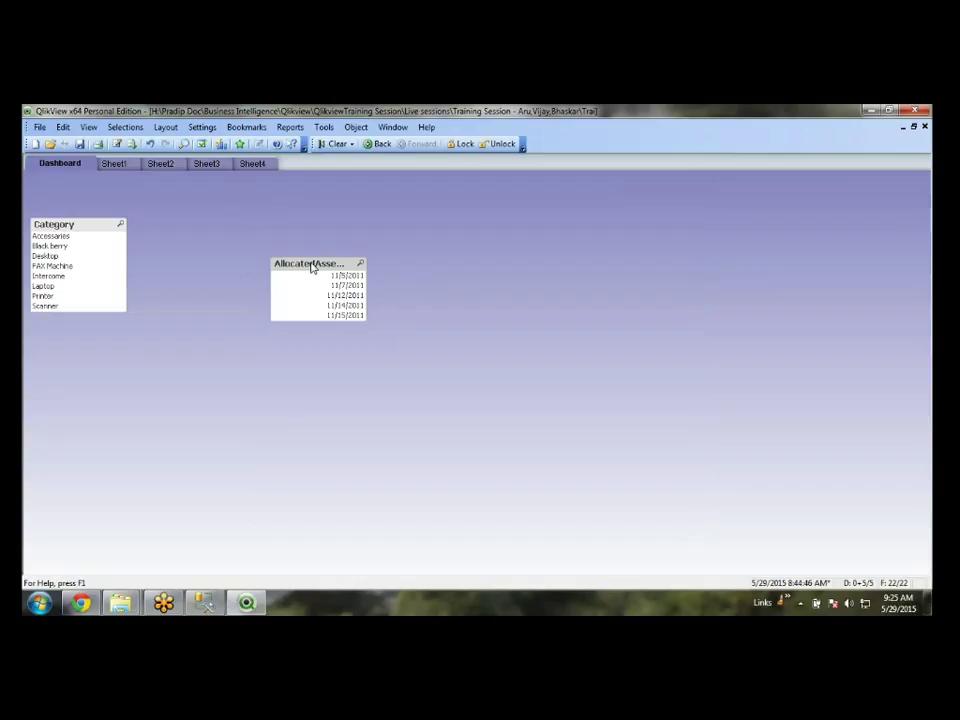
{"action": "key", "text": "Delete"}
- Create a list box for the Asset.CreatedDate field, titled Date, and move it farther right on the Dashboard
{"action": "right_click", "coordinate": [311, 267]}
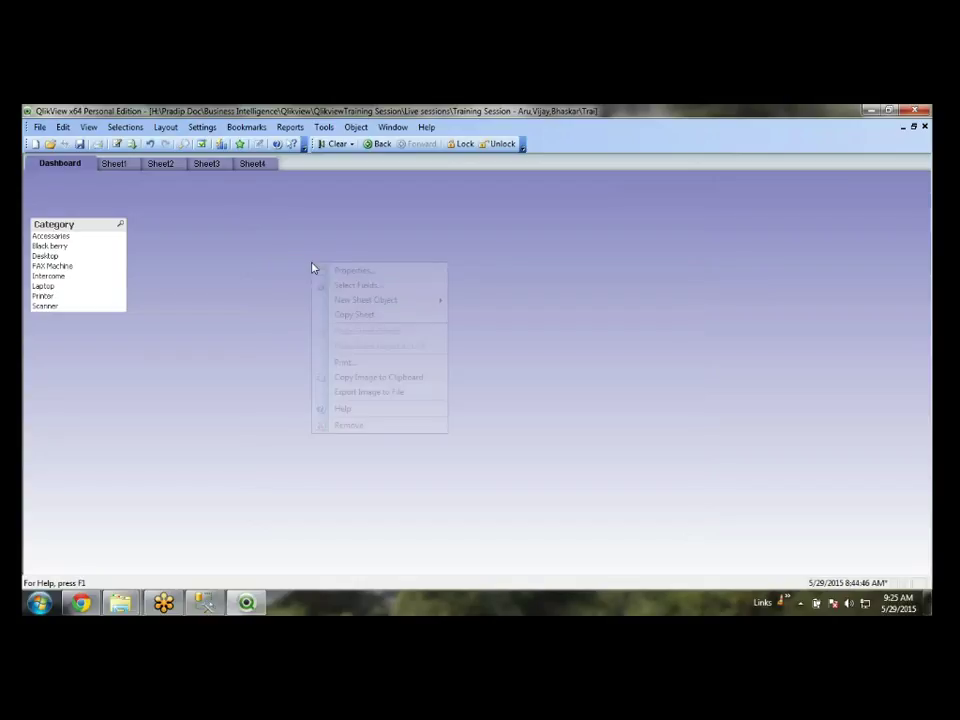
{"action": "mouse_move", "coordinate": [367, 302]}
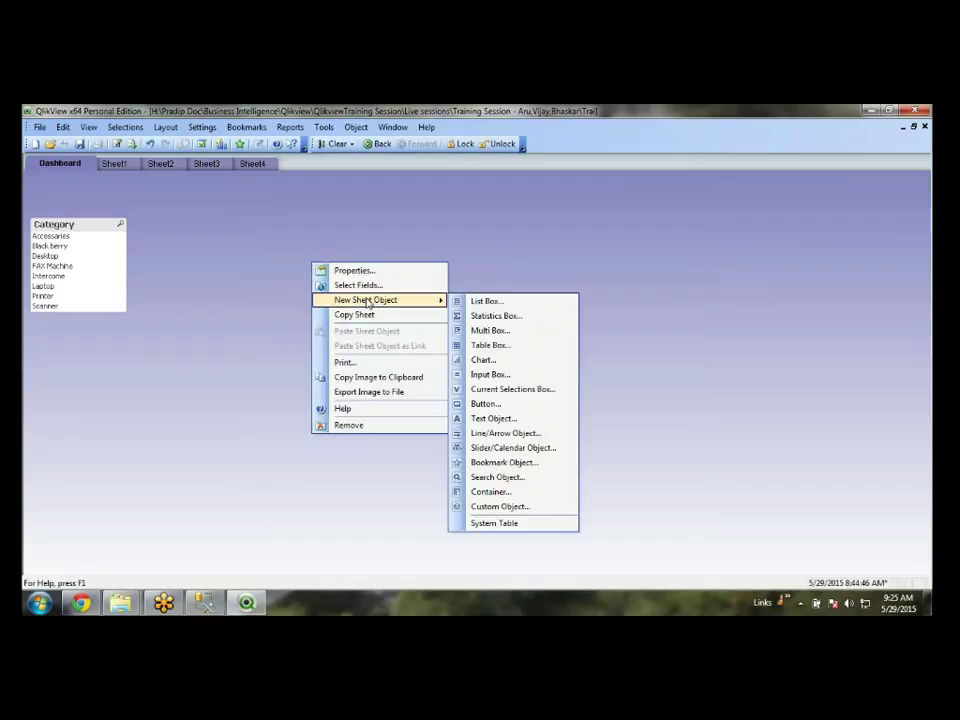
{"action": "left_click", "coordinate": [516, 302]}
{"action": "left_click", "coordinate": [396, 268]}
{"action": "left_click", "coordinate": [396, 265]}
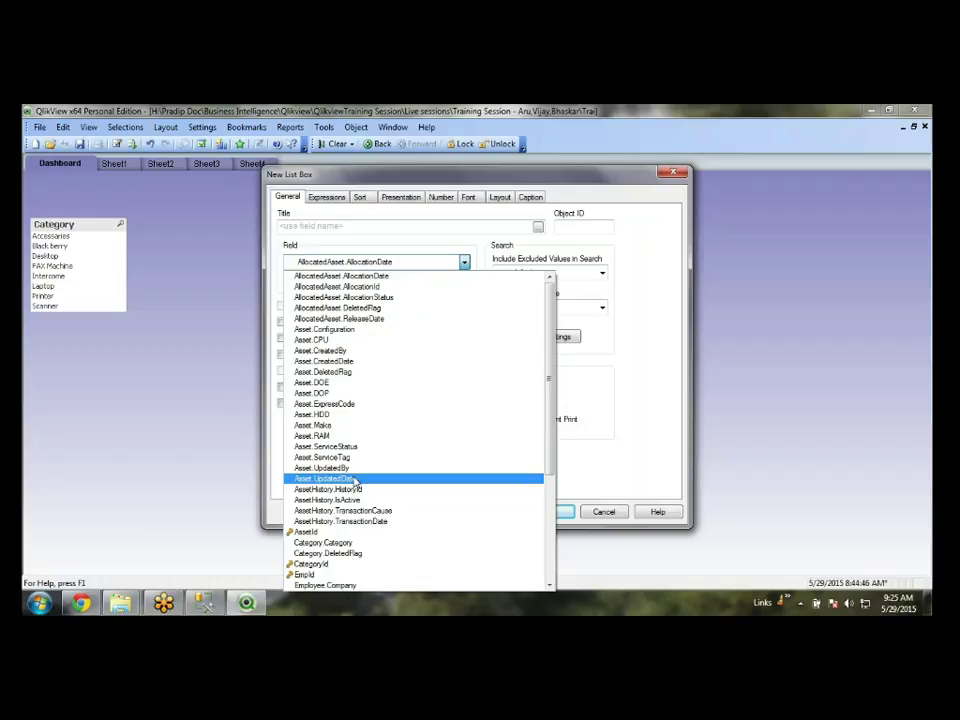
{"action": "left_click", "coordinate": [350, 362]}
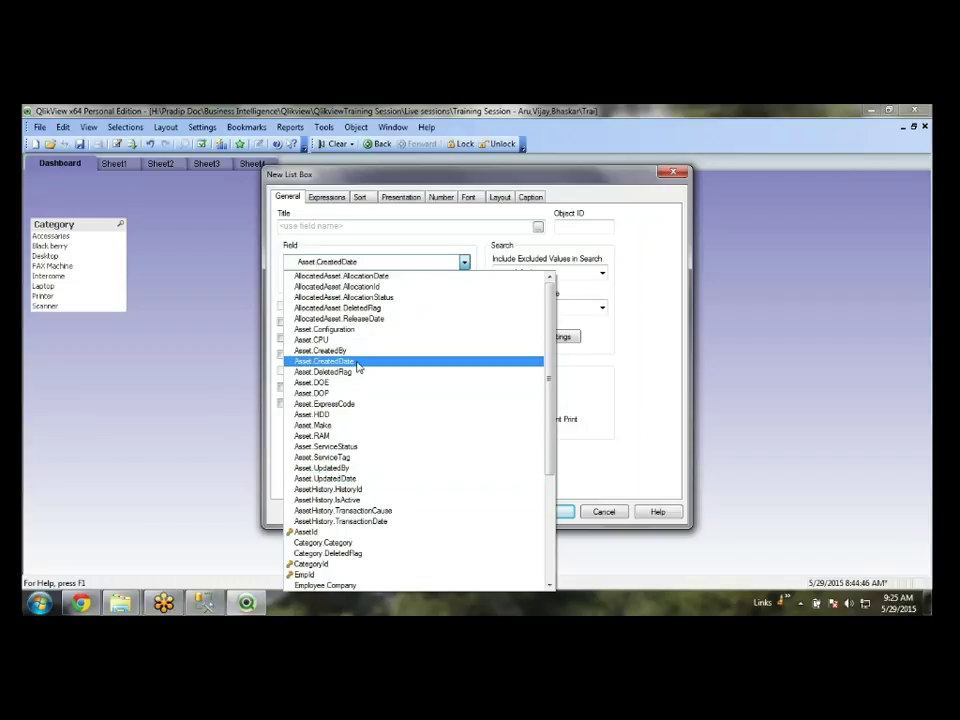
{"action": "left_click", "coordinate": [363, 226]}
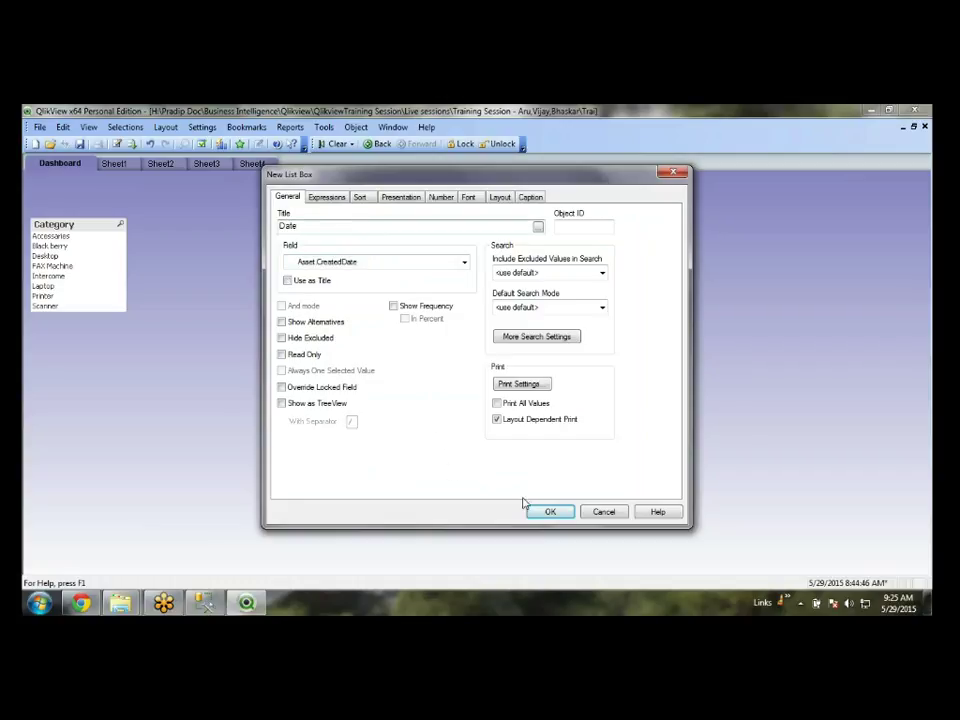
{"action": "left_click", "coordinate": [550, 511]}
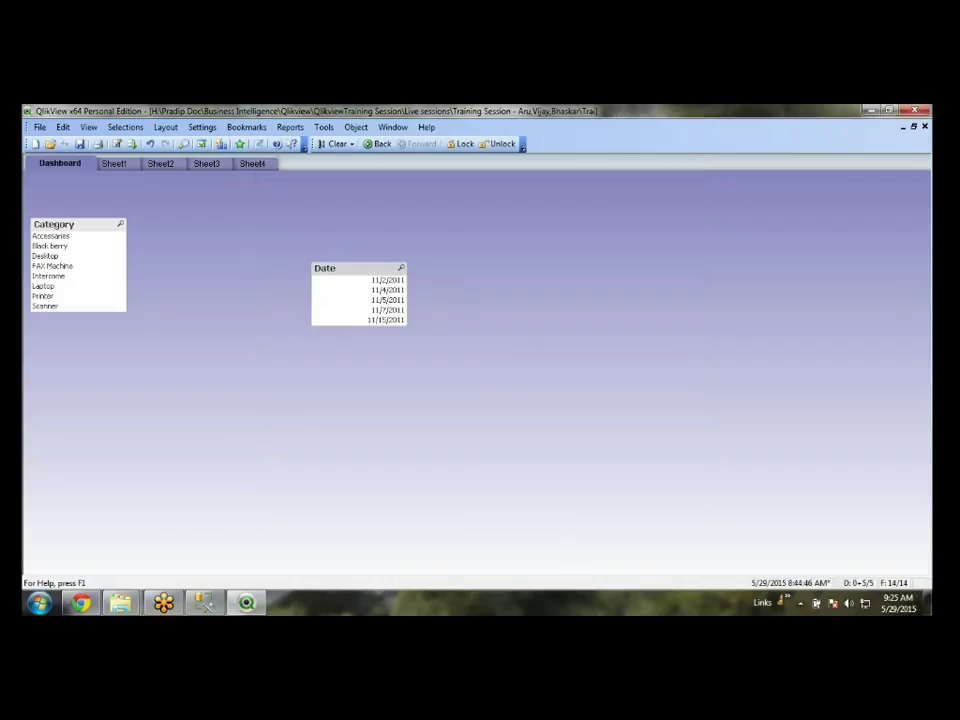
{"action": "left_click_drag", "start_coordinate": [340, 268], "coordinate": [520, 269]}
- Add Asset.CreatedBy to the Dashboard's displayed list box fields in the sheet properties, and widen its list box to fit the full caption
{"action": "right_click", "coordinate": [252, 230]}
{"action": "left_click", "coordinate": [499, 513]}
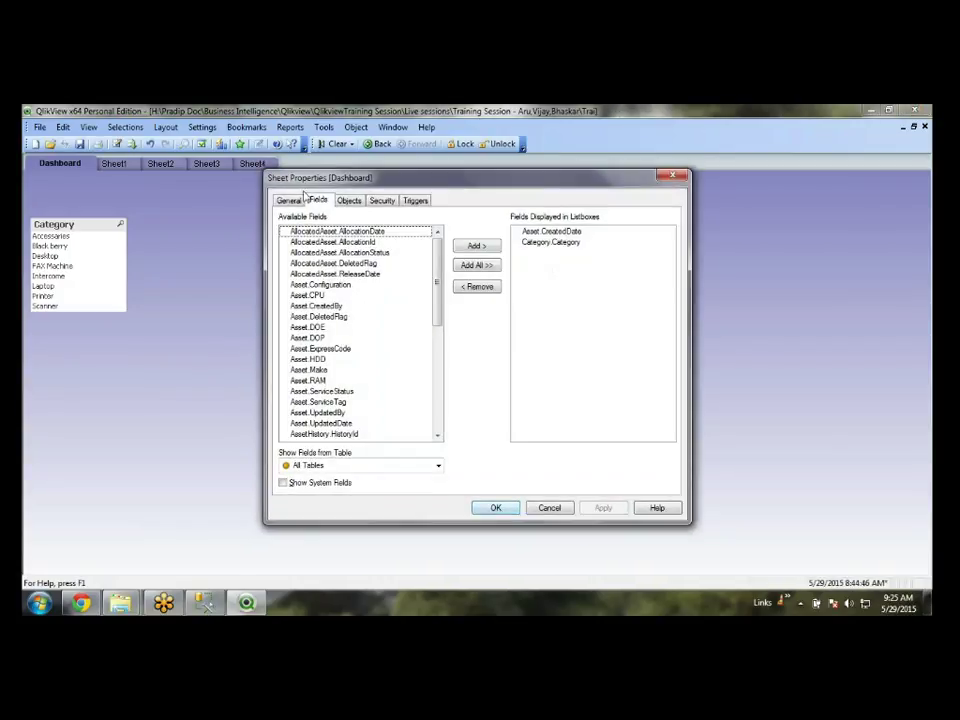
{"action": "left_click", "coordinate": [328, 349]}
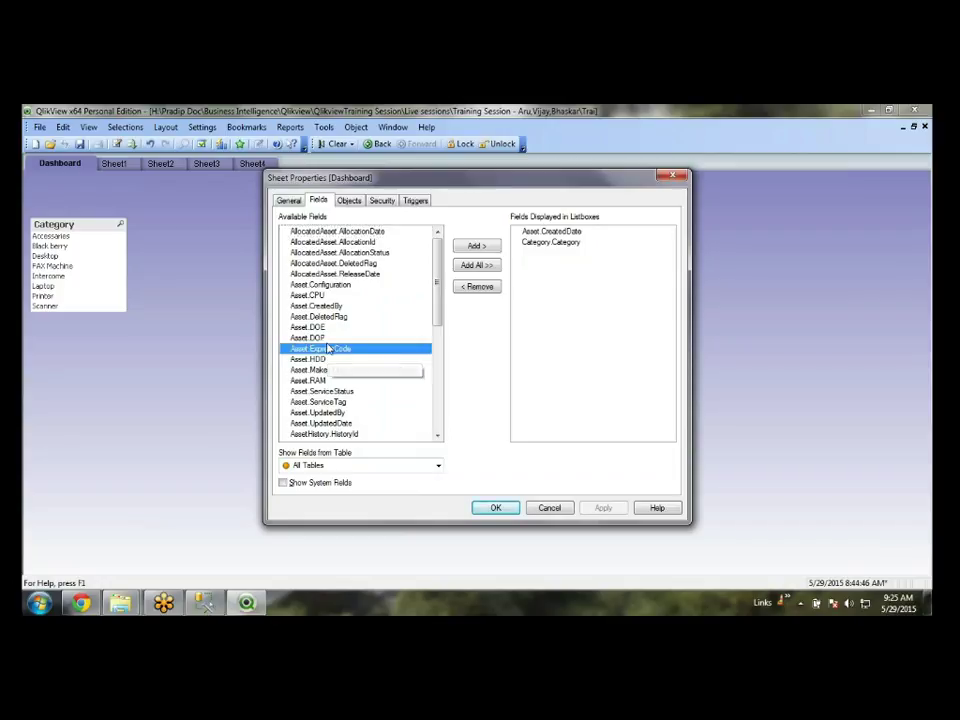
{"action": "left_click", "coordinate": [342, 285]}
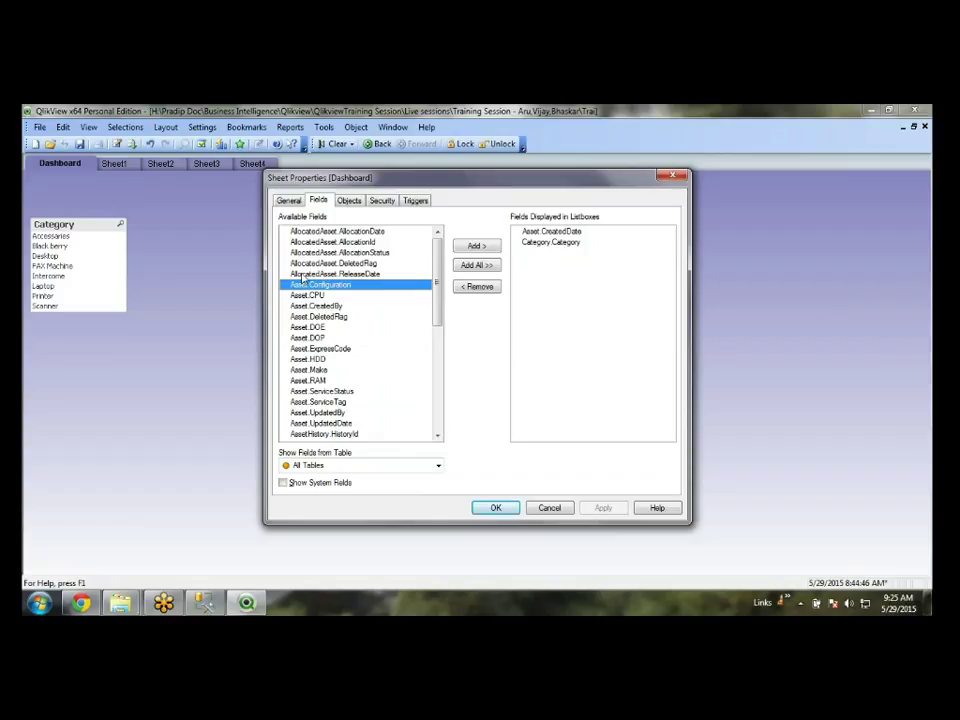
{"action": "key", "text": "Up"}
{"action": "key", "text": "Up"}
{"action": "key", "text": "Up"}
{"action": "key", "text": "Up"}
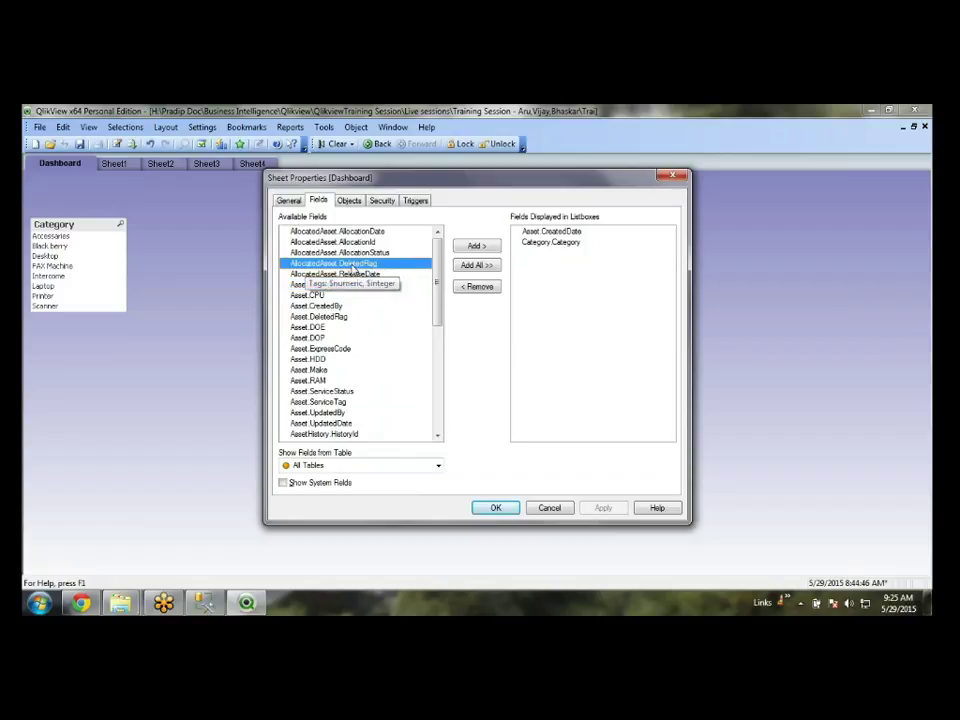
{"action": "left_click", "coordinate": [338, 286]}
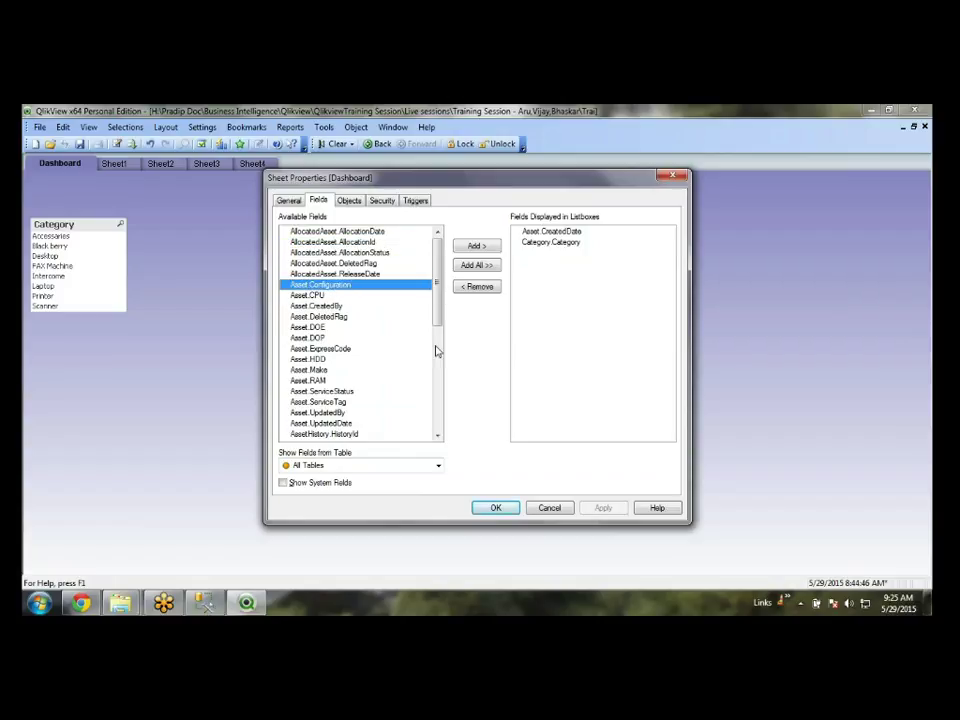
{"action": "double_click", "coordinate": [340, 305]}
{"action": "left_click", "coordinate": [495, 507]}
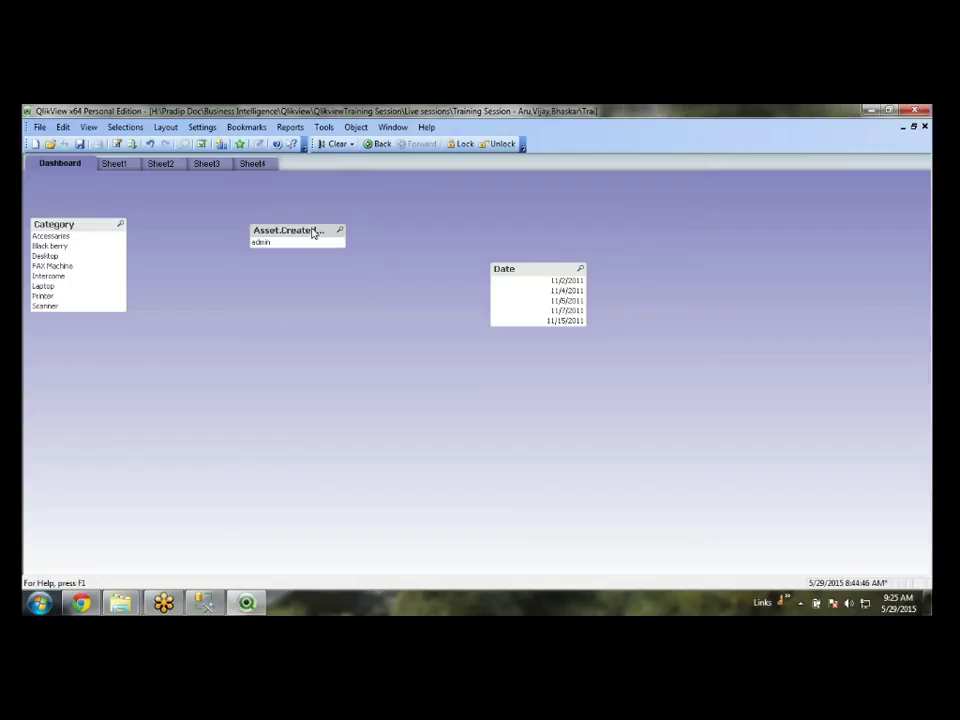
{"action": "left_click_drag", "start_coordinate": [345, 237], "coordinate": [403, 233]}
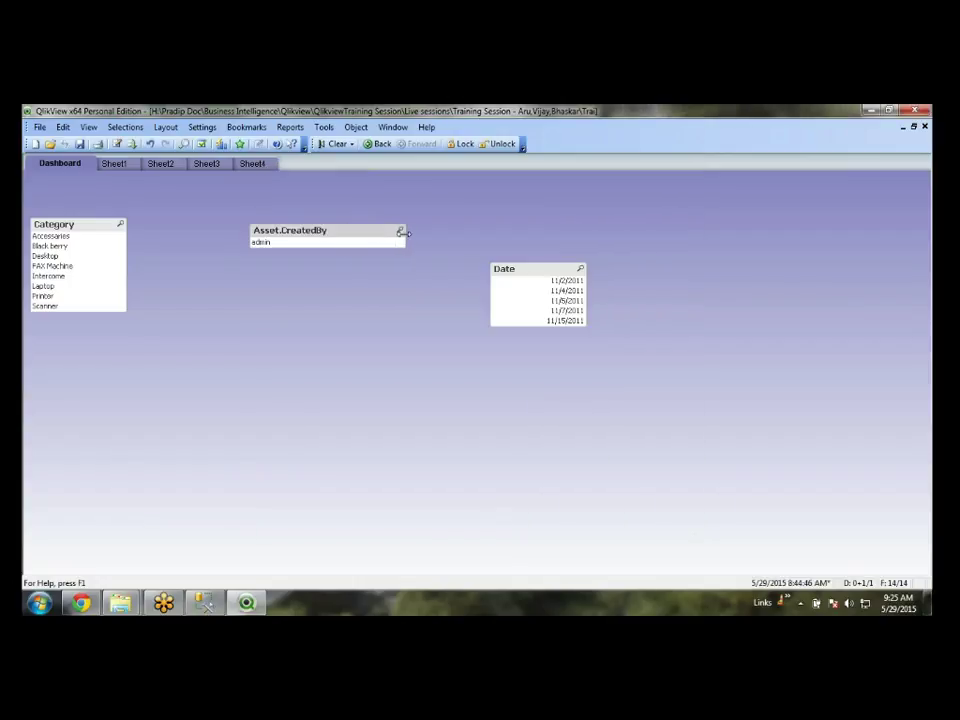
- Examine the available and displayed list box fields in the Dashboard's sheet properties
{"action": "right_click", "coordinate": [333, 334]}
{"action": "left_click", "coordinate": [347, 336]}
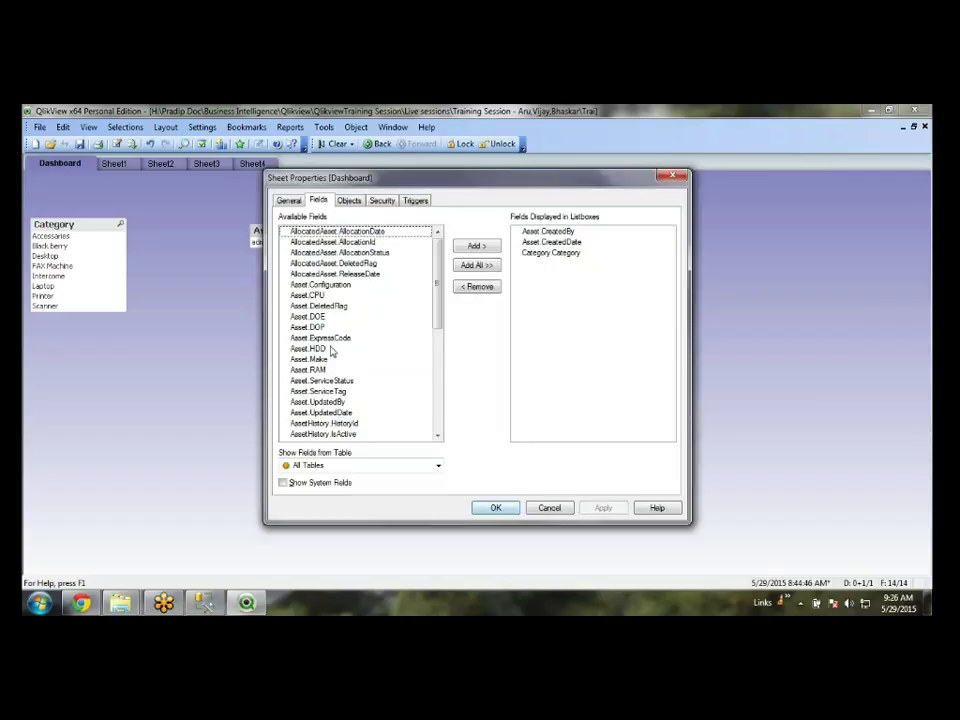
{"action": "left_click", "coordinate": [360, 254]}
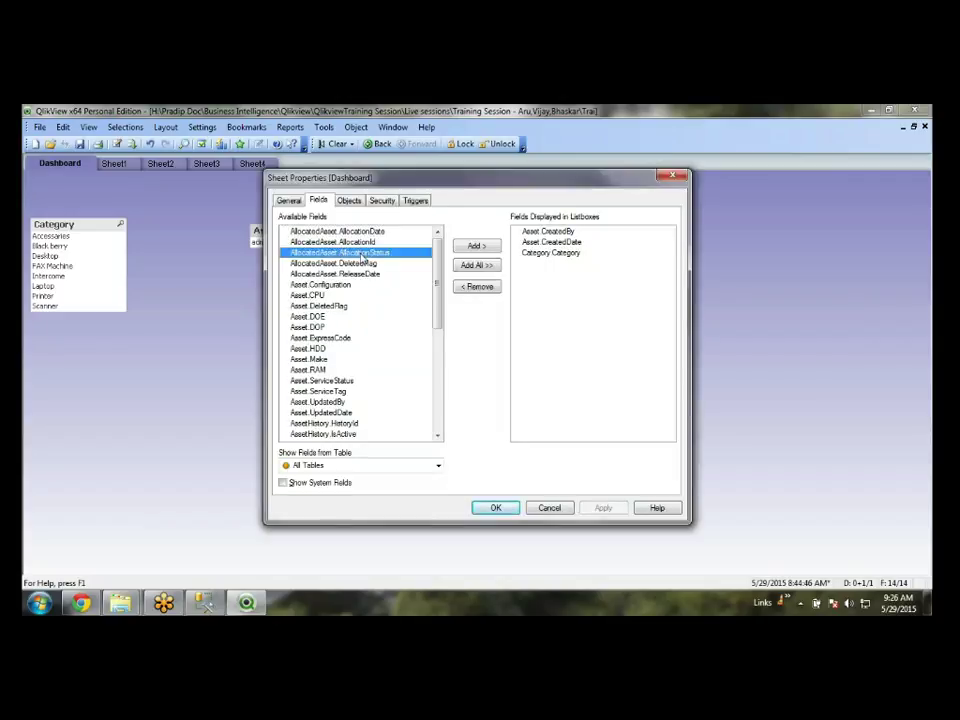
{"action": "left_click", "coordinate": [320, 339]}
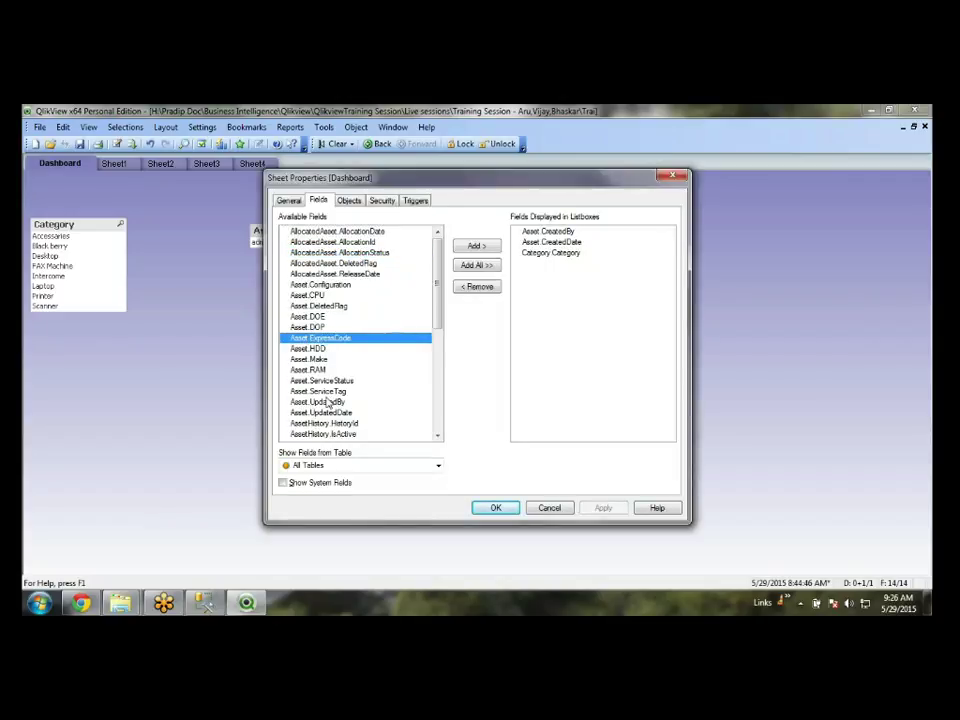
{"action": "scroll", "coordinate": [346, 421], "scroll_direction": "down", "scroll_amount": 1}
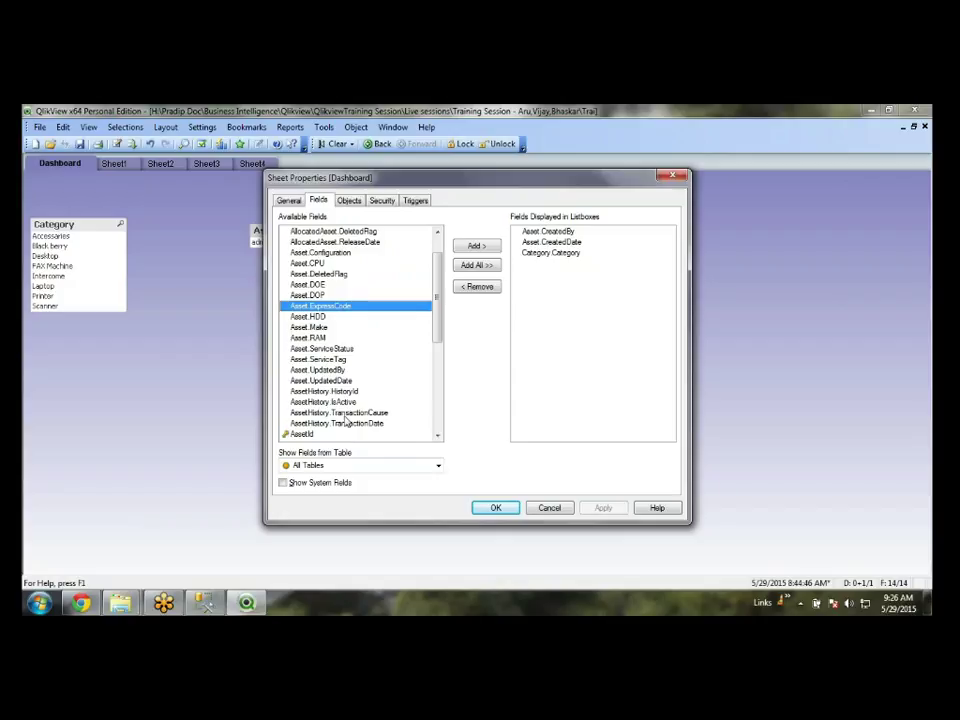
{"action": "left_click", "coordinate": [320, 370]}
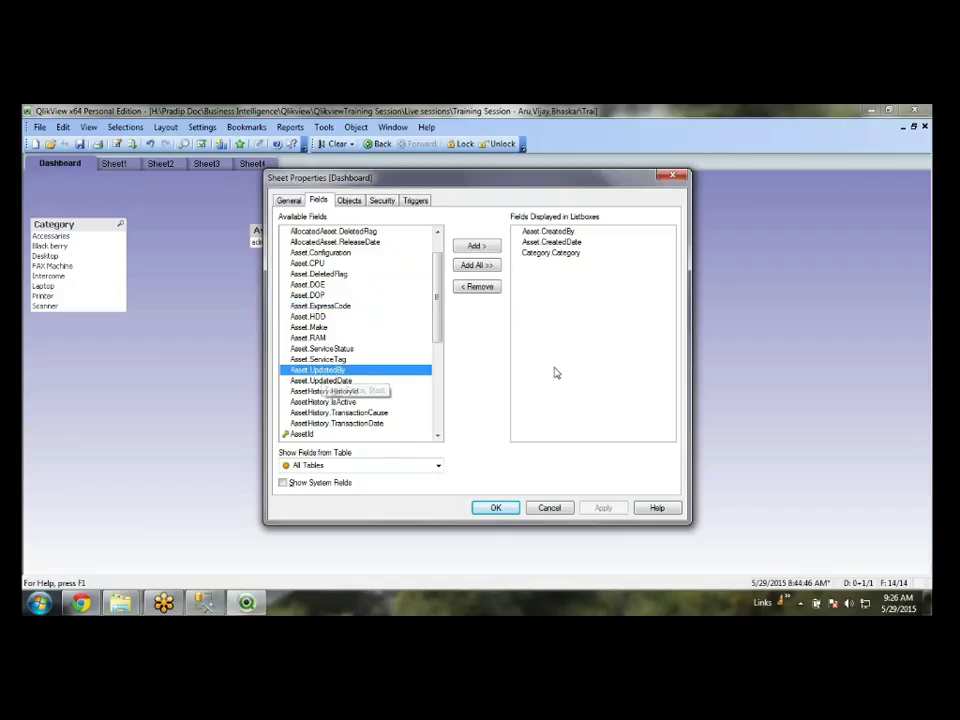
{"action": "key", "text": "Down"}
{"action": "key", "text": "Down"}
{"action": "key", "text": "Down"}
{"action": "key", "text": "Up"}
{"action": "key", "text": "Up"}
{"action": "key", "text": "Up"}
{"action": "key", "text": "Up"}
{"action": "key", "text": "Up"}
{"action": "key", "text": "Up"}
{"action": "key", "text": "Up"}
{"action": "key", "text": "Up"}
{"action": "key", "text": "Up"}
{"action": "key", "text": "Up"}
{"action": "key", "text": "Up"}
{"action": "key", "text": "Up"}
{"action": "key", "text": "Up"}
{"action": "key", "text": "Up"}
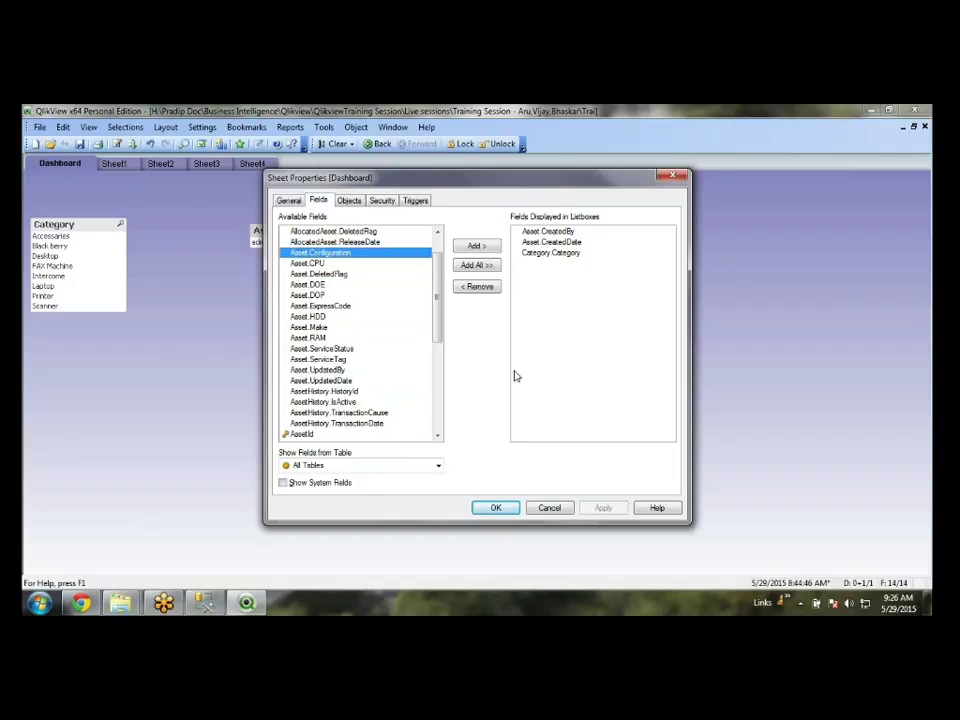
{"action": "left_click", "coordinate": [495, 507]}
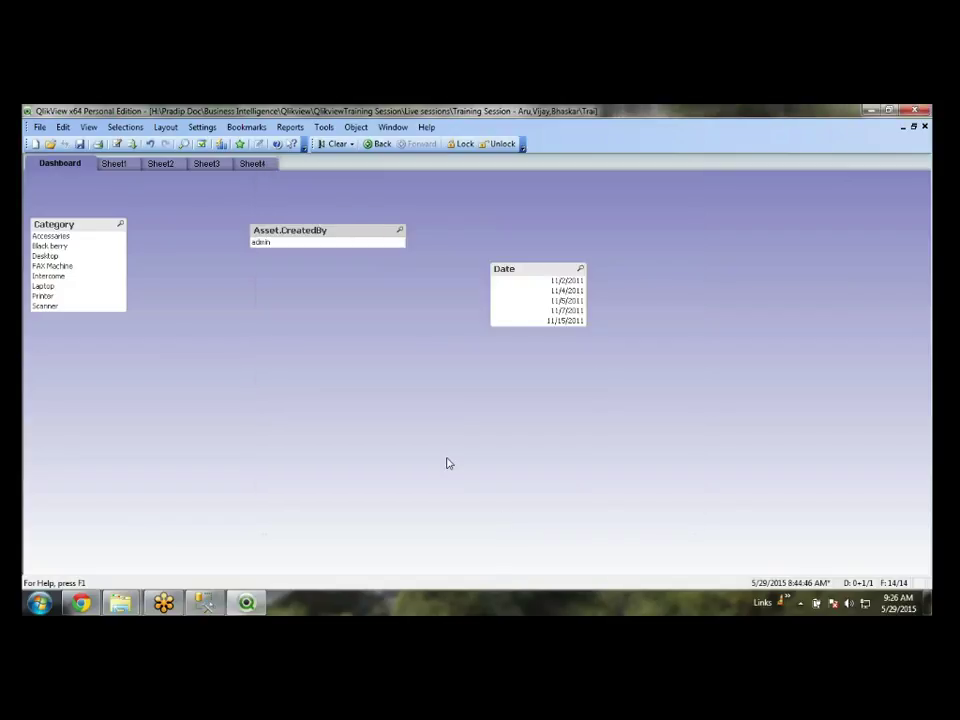
- Move the Date list box toward the right side of the Dashboard and the Category list box down and inward
{"action": "left_click_drag", "start_coordinate": [535, 272], "coordinate": [751, 268]}
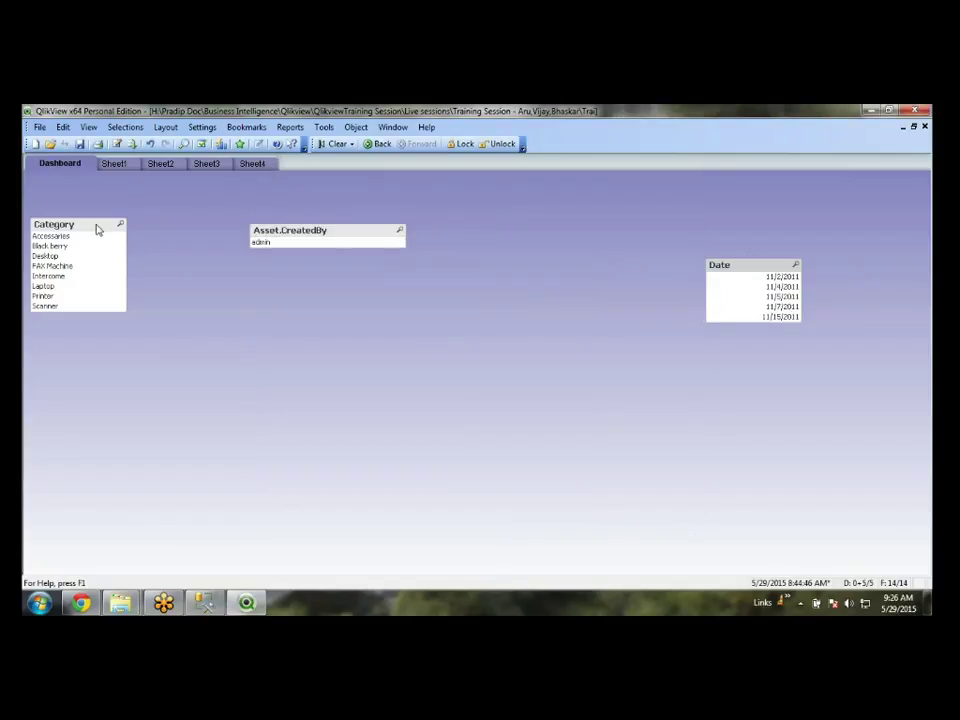
{"action": "left_click_drag", "start_coordinate": [101, 228], "coordinate": [204, 307]}
{"action": "left_click", "coordinate": [267, 329]}
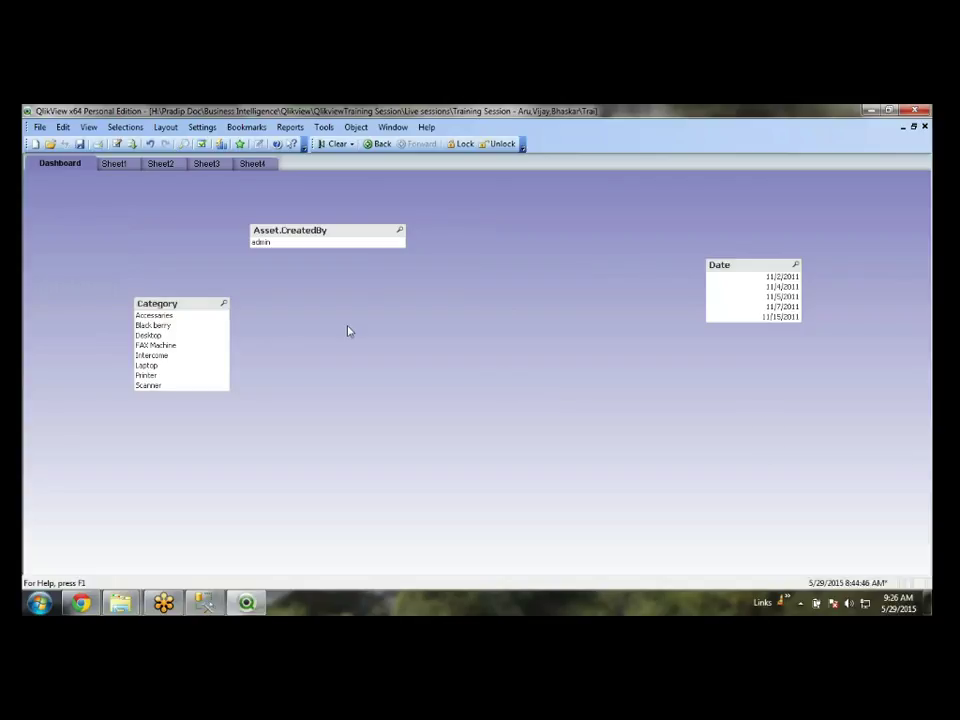
- Create a list box for the Asset.CreatedDate field titled with the field name, and widen it to fit the full caption
{"action": "right_click", "coordinate": [328, 379]}
{"action": "mouse_move", "coordinate": [397, 410]}
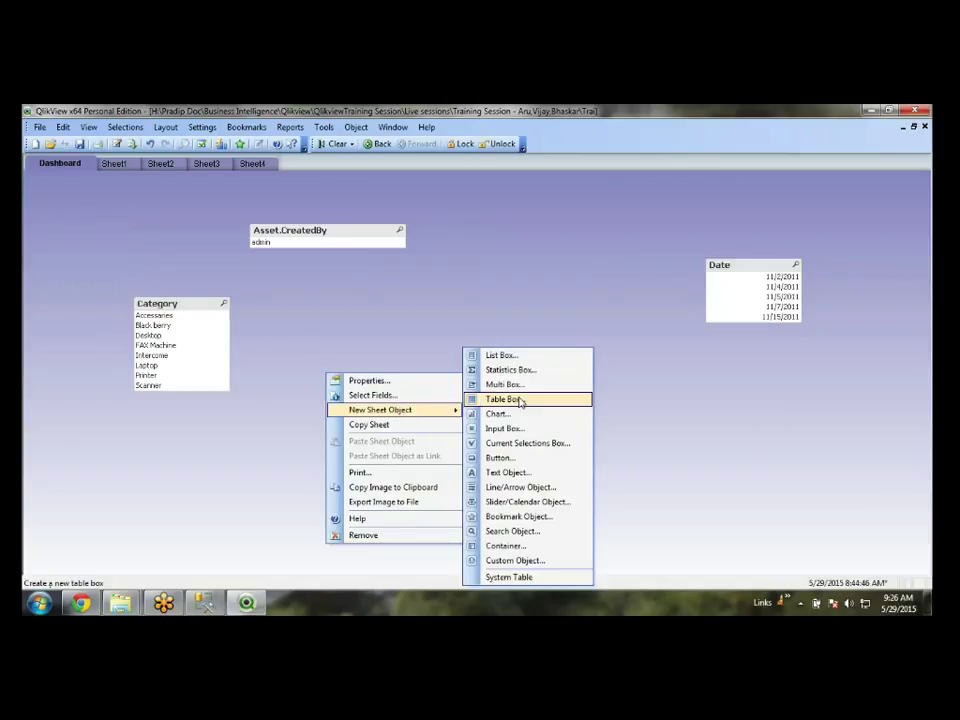
{"action": "left_click", "coordinate": [525, 354]}
{"action": "left_click", "coordinate": [354, 261]}
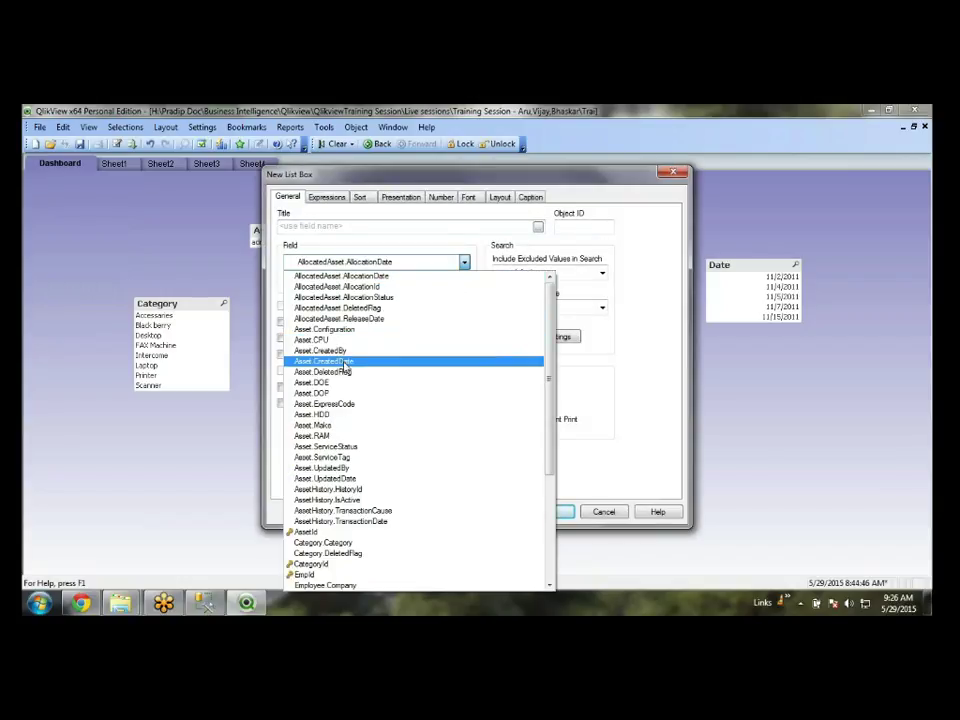
{"action": "left_click", "coordinate": [345, 365]}
{"action": "left_click", "coordinate": [382, 226]}
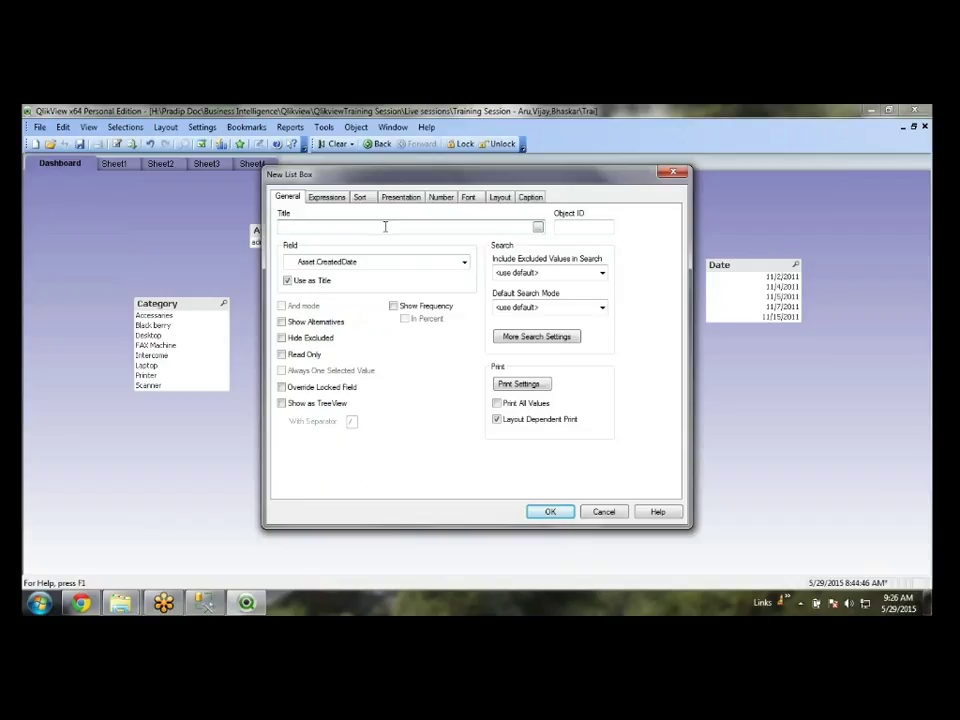
{"action": "left_click", "coordinate": [550, 511]}
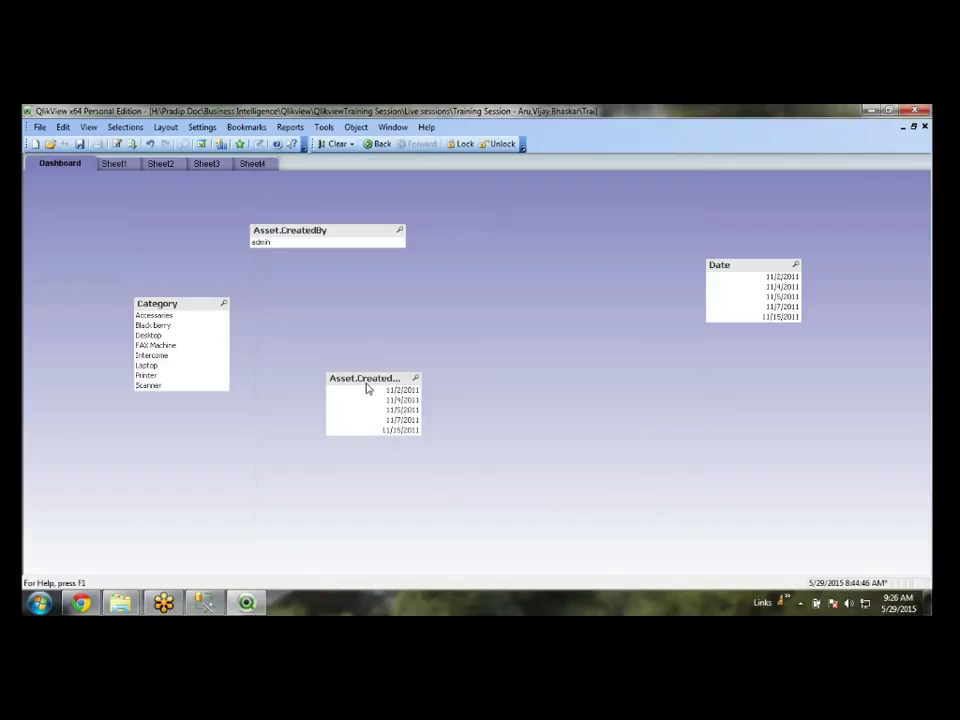
{"action": "left_click_drag", "start_coordinate": [422, 399], "coordinate": [468, 405]}
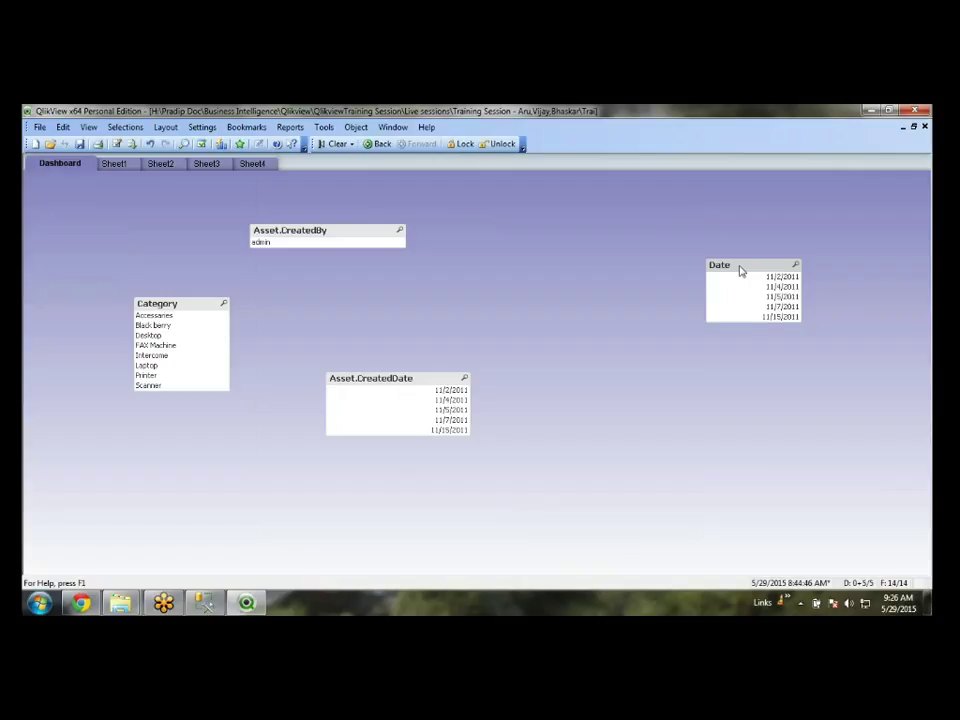
- Delete the original Date and Asset.CreatedBy list boxes, and move the Category list box back near the sheet's left edge
{"action": "key", "text": "Delete"}
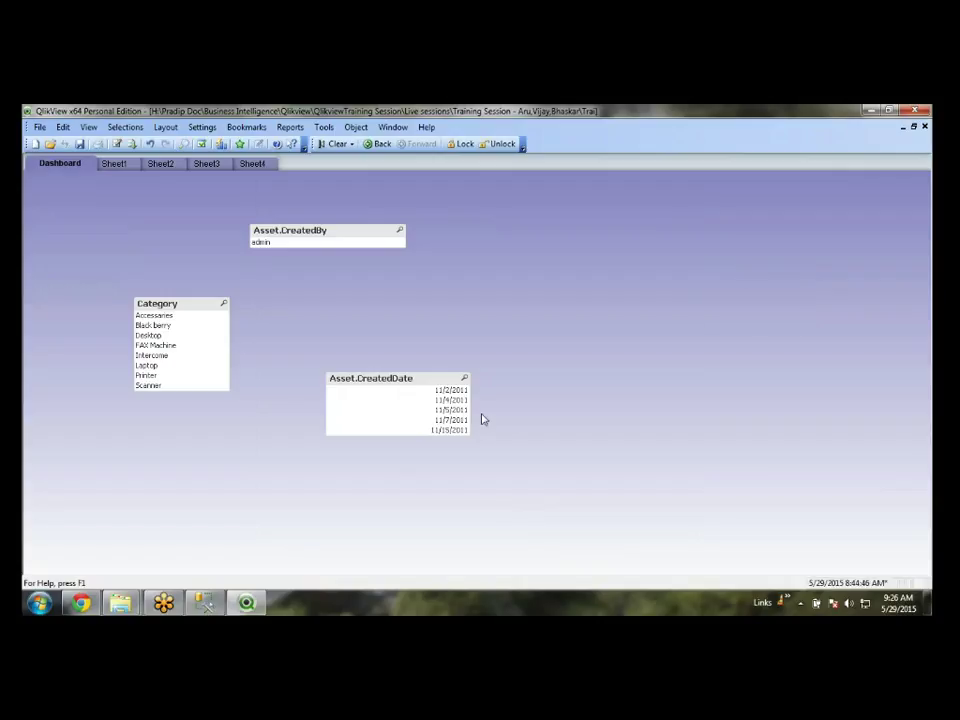
{"action": "left_click_drag", "start_coordinate": [469, 405], "coordinate": [412, 403]}
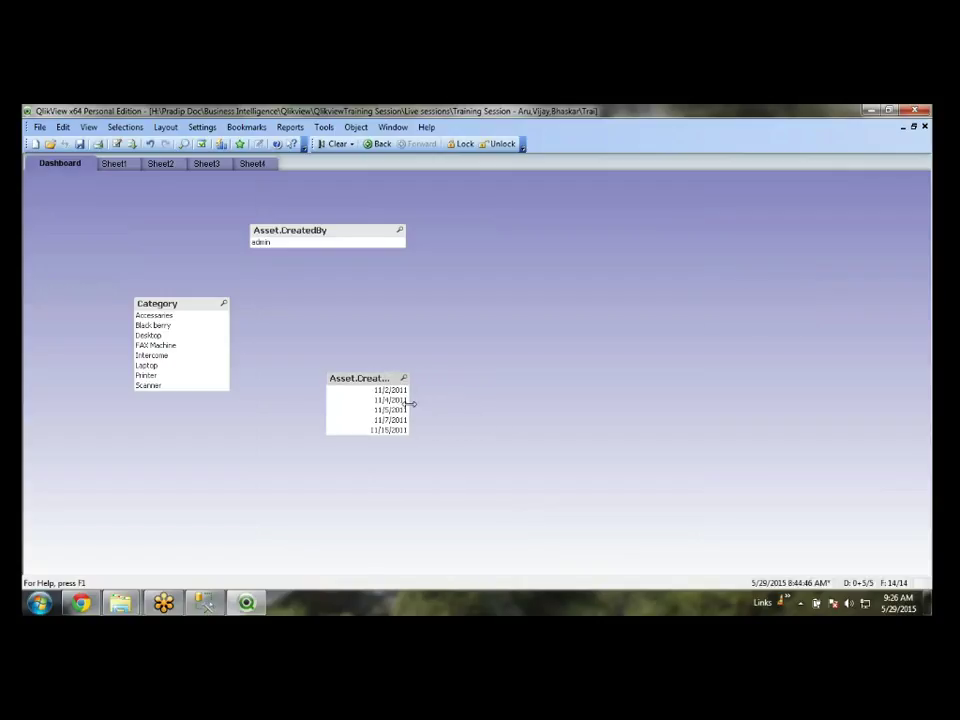
{"action": "left_click_drag", "start_coordinate": [188, 303], "coordinate": [95, 248]}
{"action": "key", "text": "Delete"}
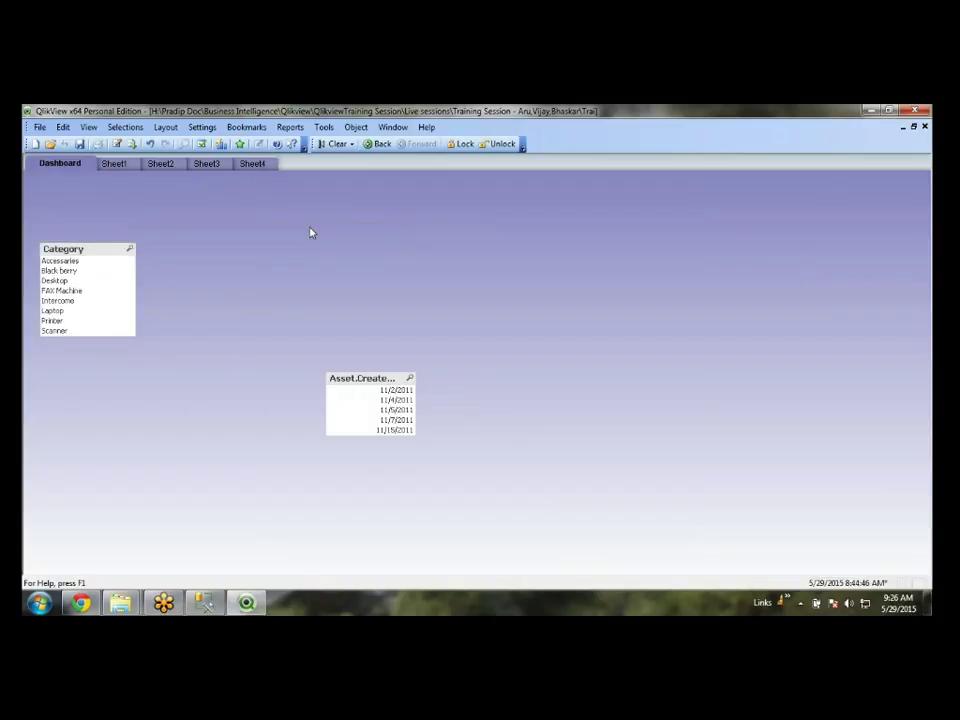
- Move the Asset.CreatedDate list box beside the Category list box and set its title to Date
{"action": "left_click_drag", "start_coordinate": [364, 381], "coordinate": [208, 321]}
{"action": "right_click", "coordinate": [210, 322]}
{"action": "left_click", "coordinate": [245, 286]}
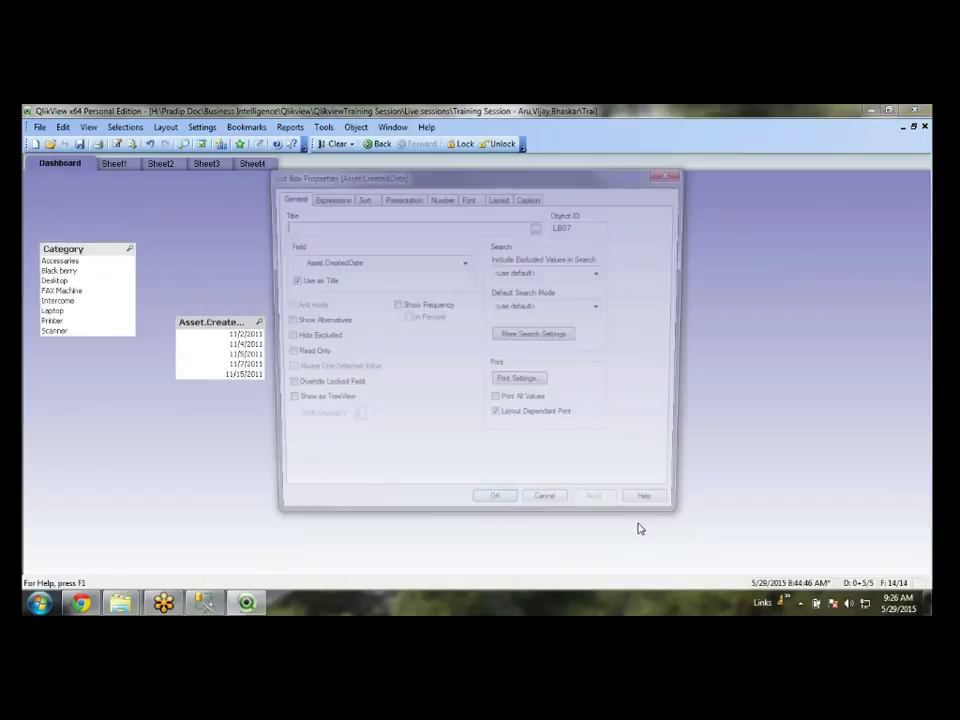
{"action": "type", "text": "Date"}
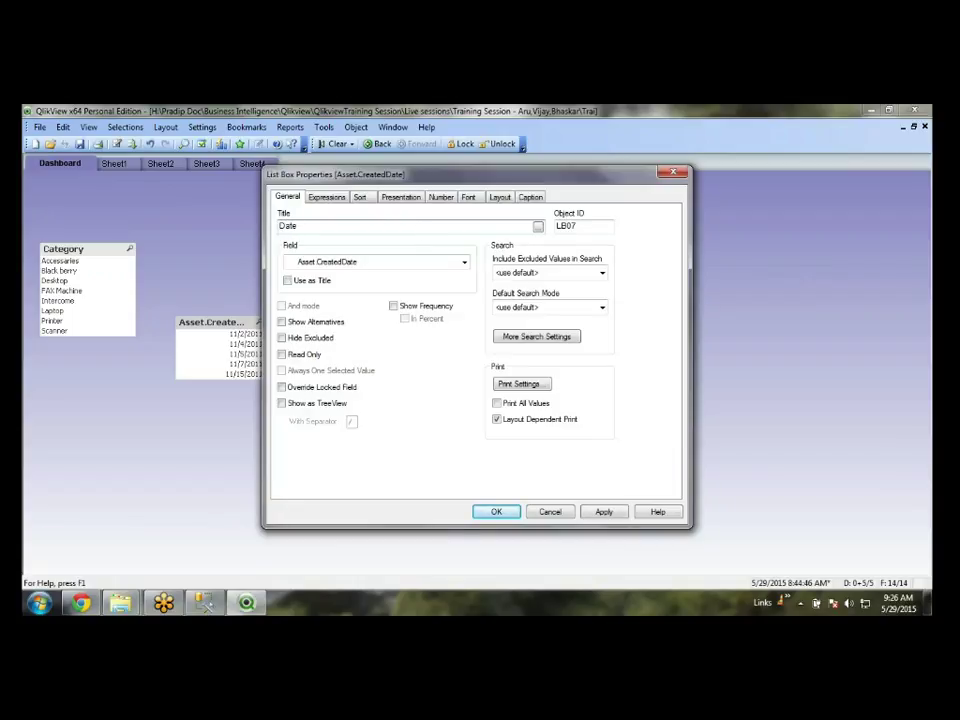
{"action": "left_click", "coordinate": [493, 513]}
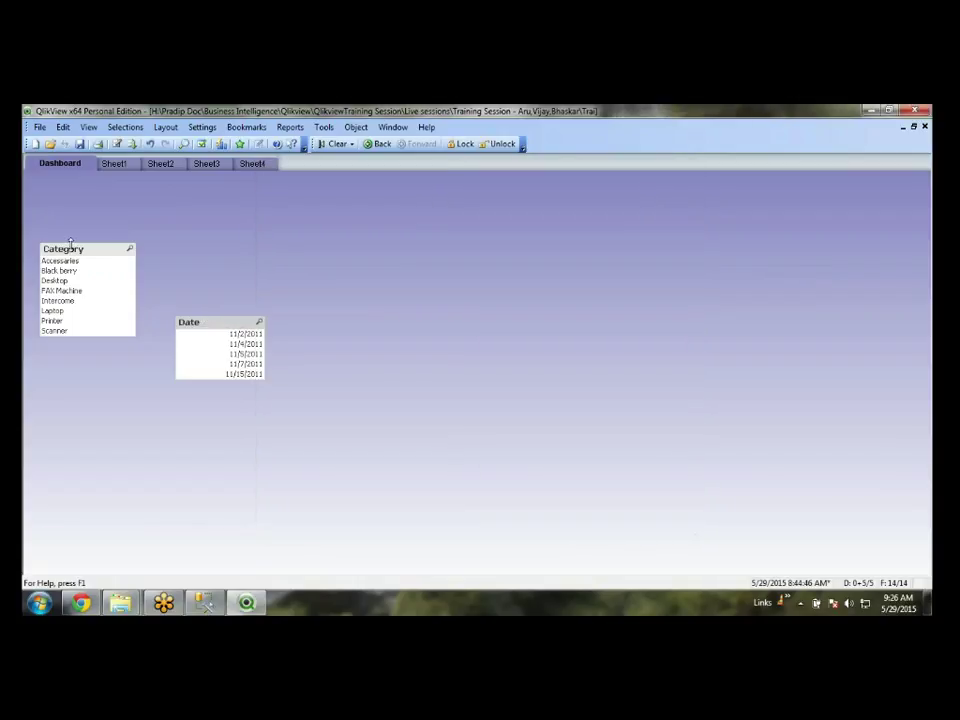
- Turn off Single Column for the Date list box, and reshape it into one row of dates near the sheet's upper right
{"action": "right_click", "coordinate": [189, 326]}
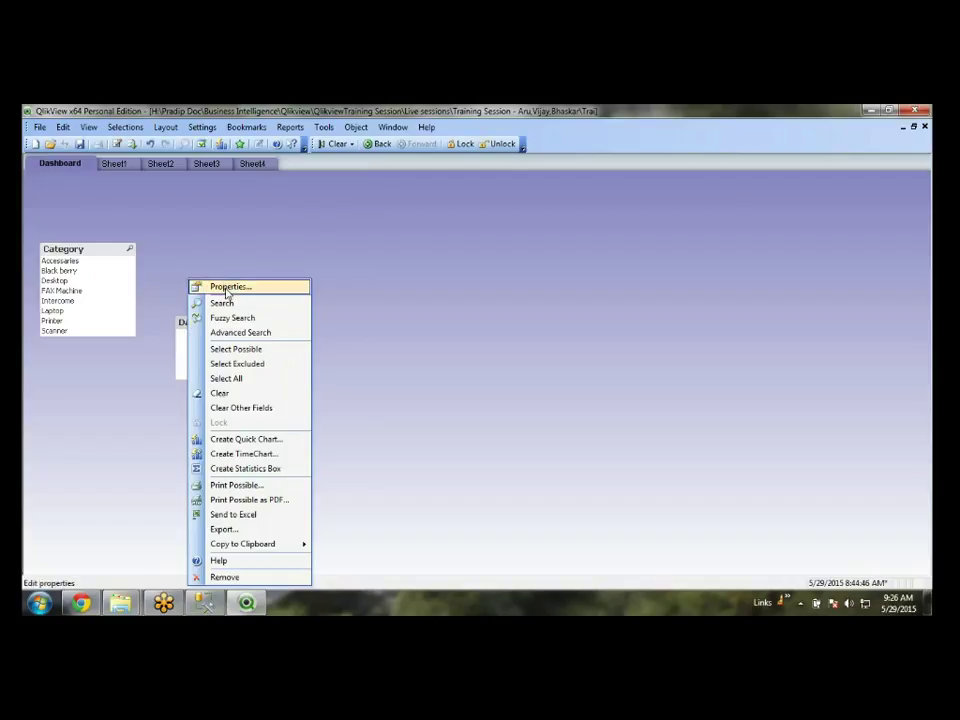
{"action": "key", "text": "Escape"}
{"action": "right_click", "coordinate": [188, 326]}
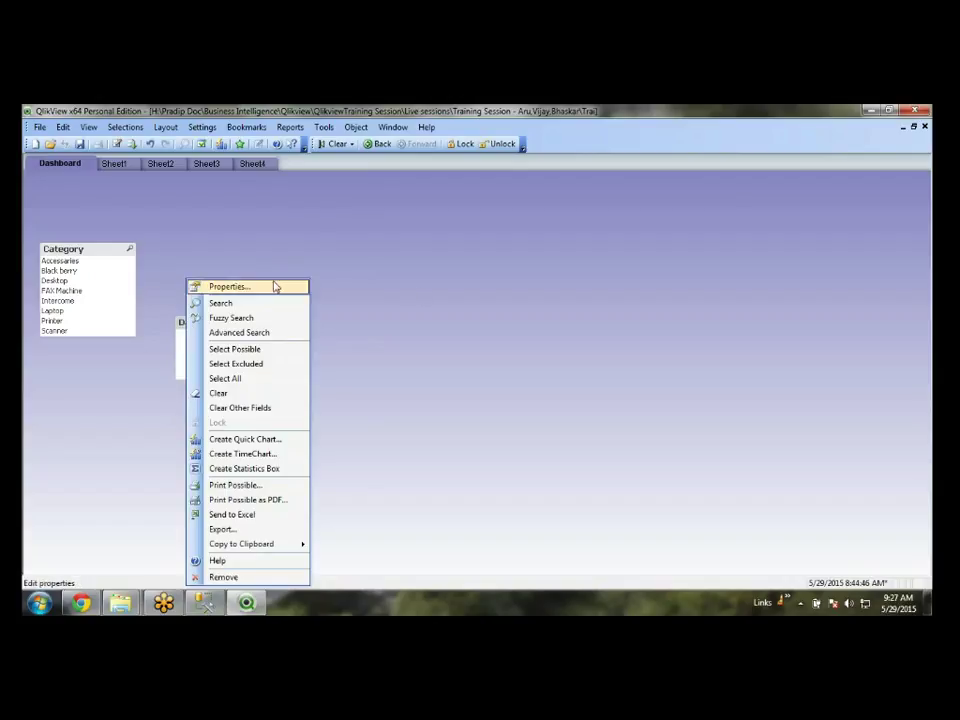
{"action": "left_click", "coordinate": [274, 289]}
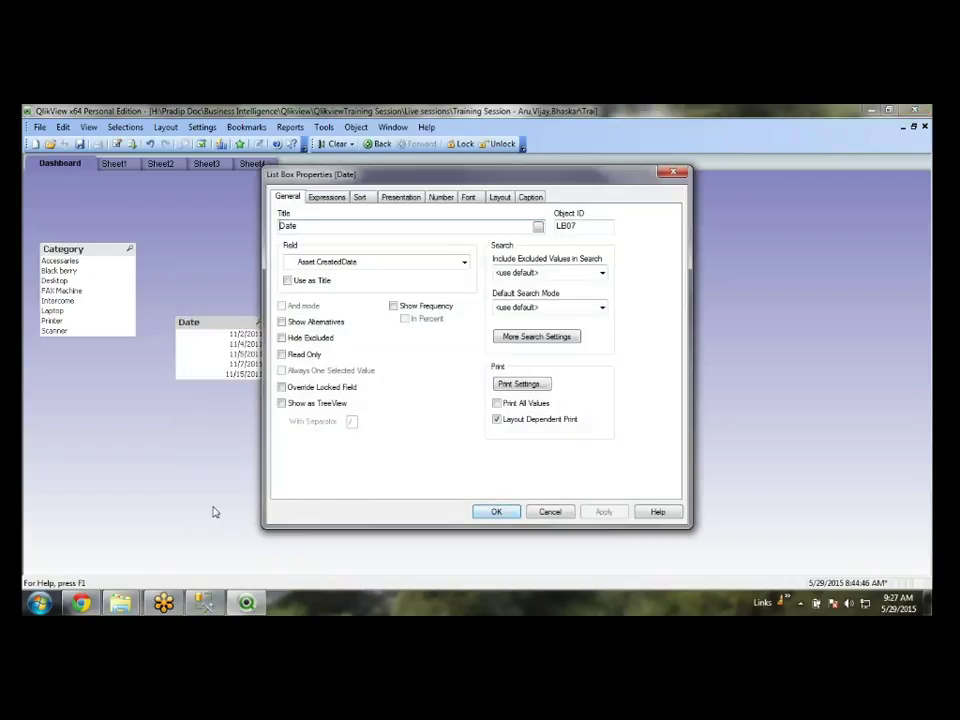
{"action": "left_click", "coordinate": [402, 198]}
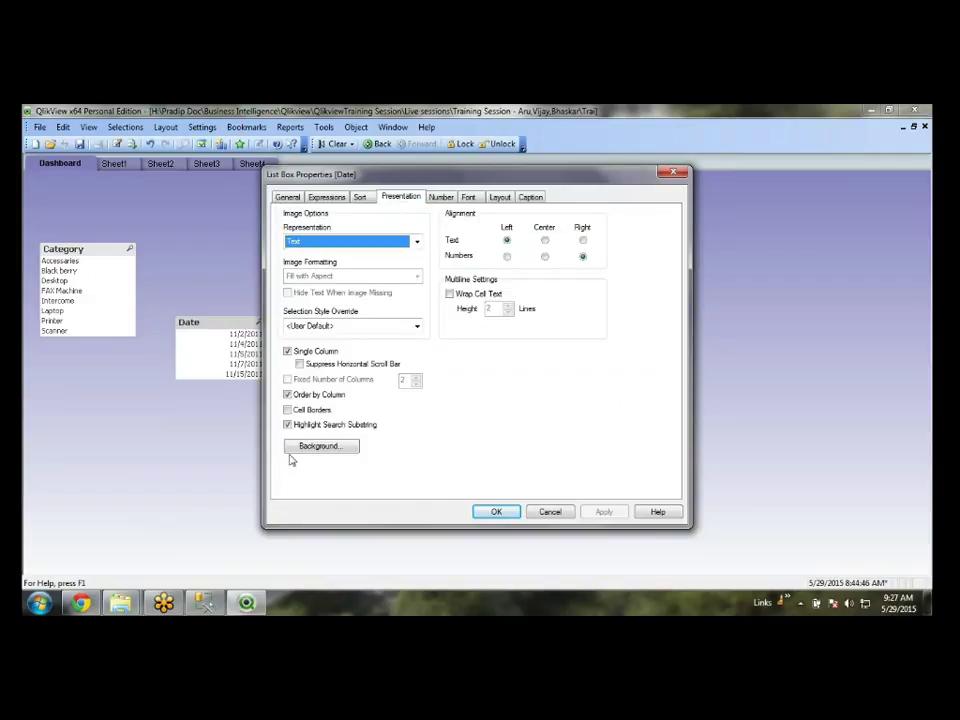
{"action": "left_click", "coordinate": [288, 352]}
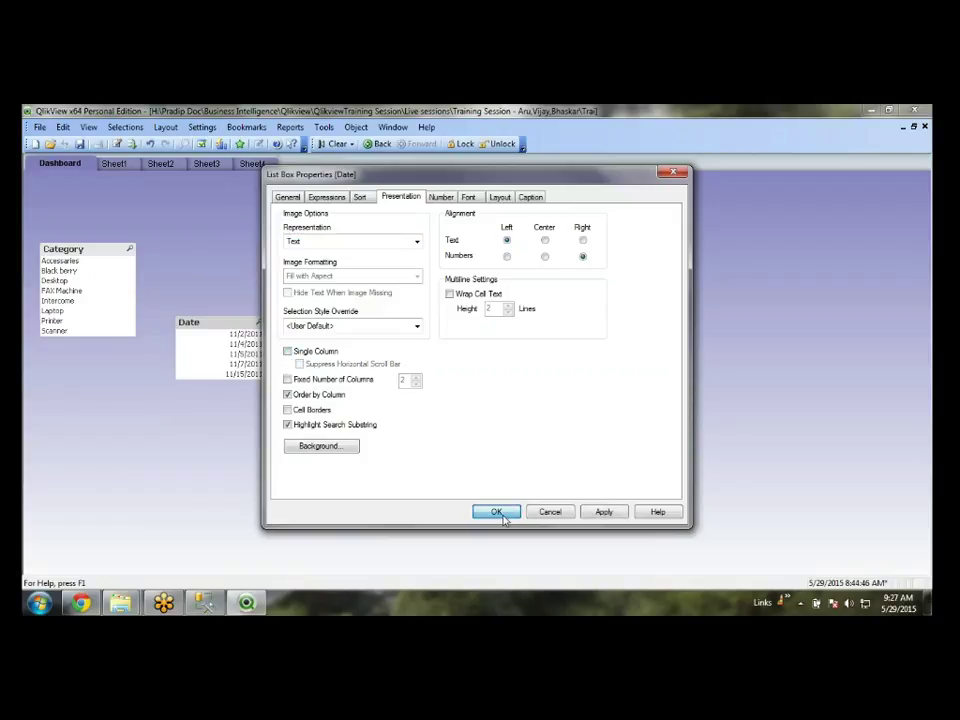
{"action": "left_click", "coordinate": [498, 512]}
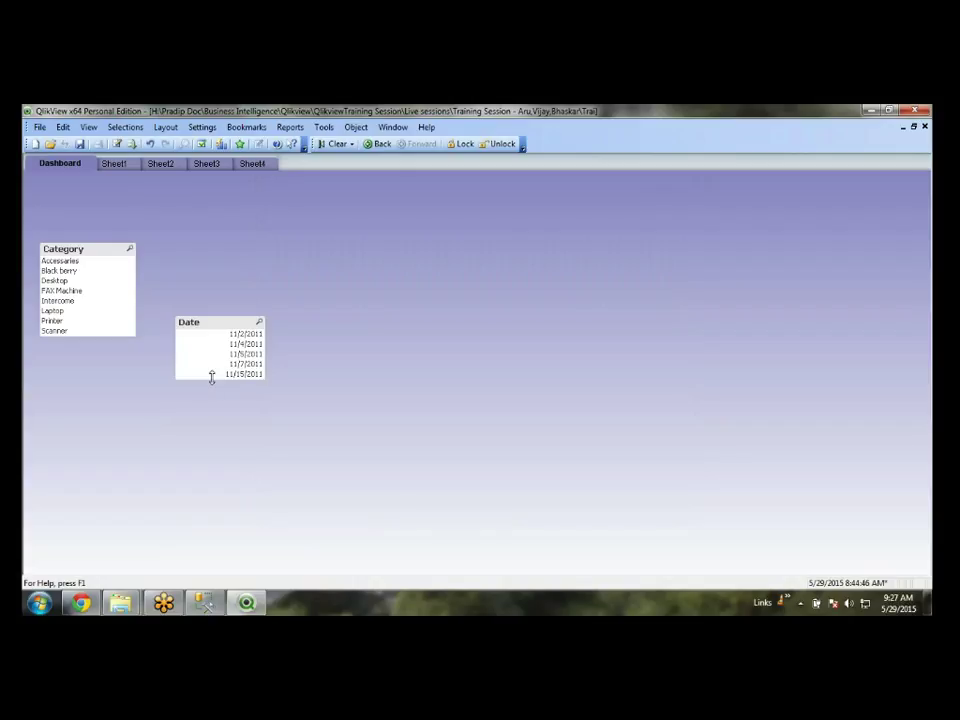
{"action": "left_click_drag", "start_coordinate": [211, 377], "coordinate": [424, 330]}
{"action": "left_click_drag", "start_coordinate": [329, 327], "coordinate": [677, 215]}
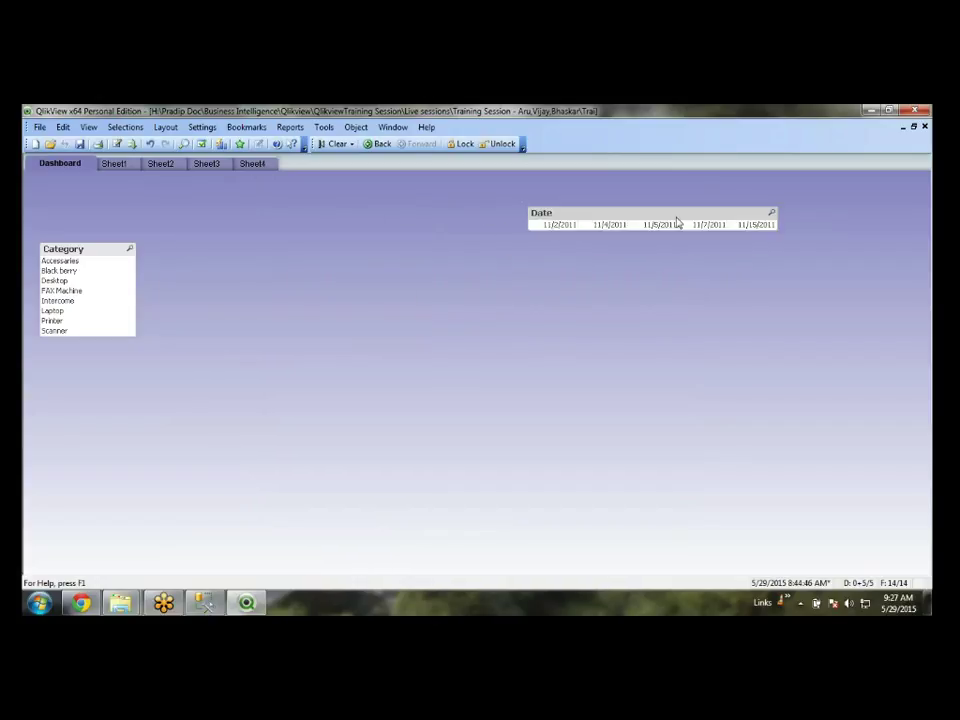
- Hide the Date list box's caption and reduce the box's height to a single row of dates
{"action": "right_click", "coordinate": [677, 222]}
{"action": "left_click", "coordinate": [690, 223]}
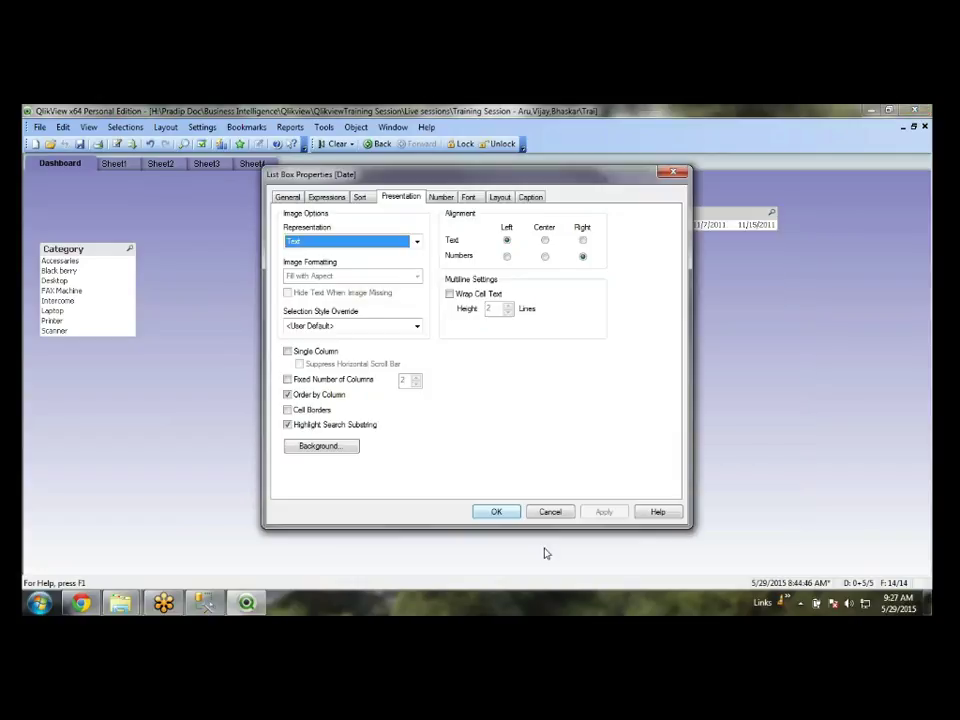
{"action": "left_click", "coordinate": [530, 197]}
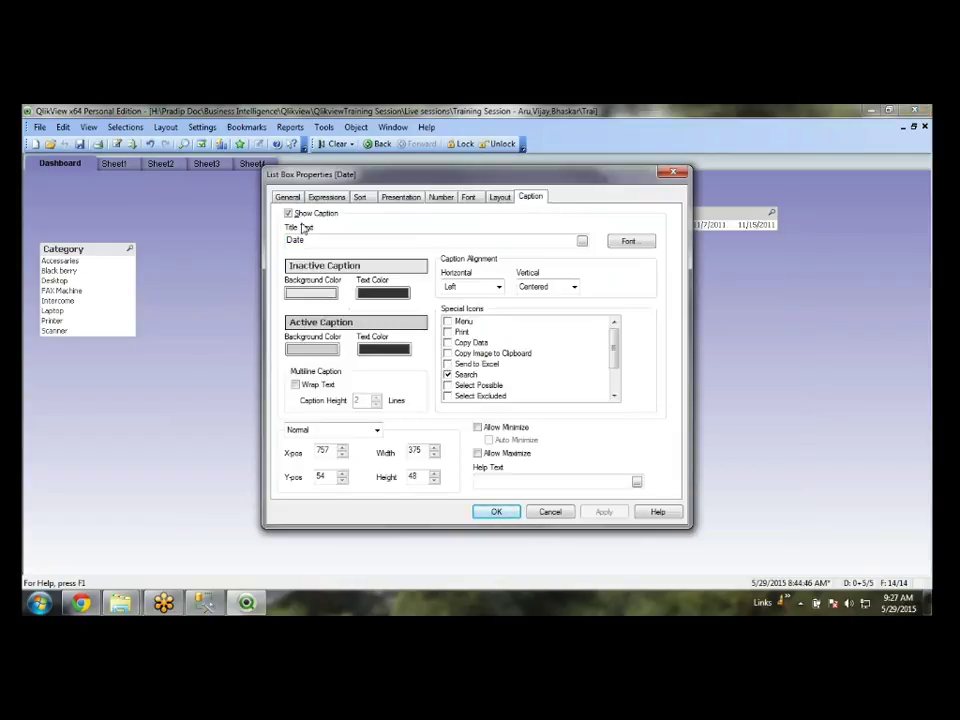
{"action": "left_click", "coordinate": [291, 215]}
{"action": "left_click", "coordinate": [496, 511]}
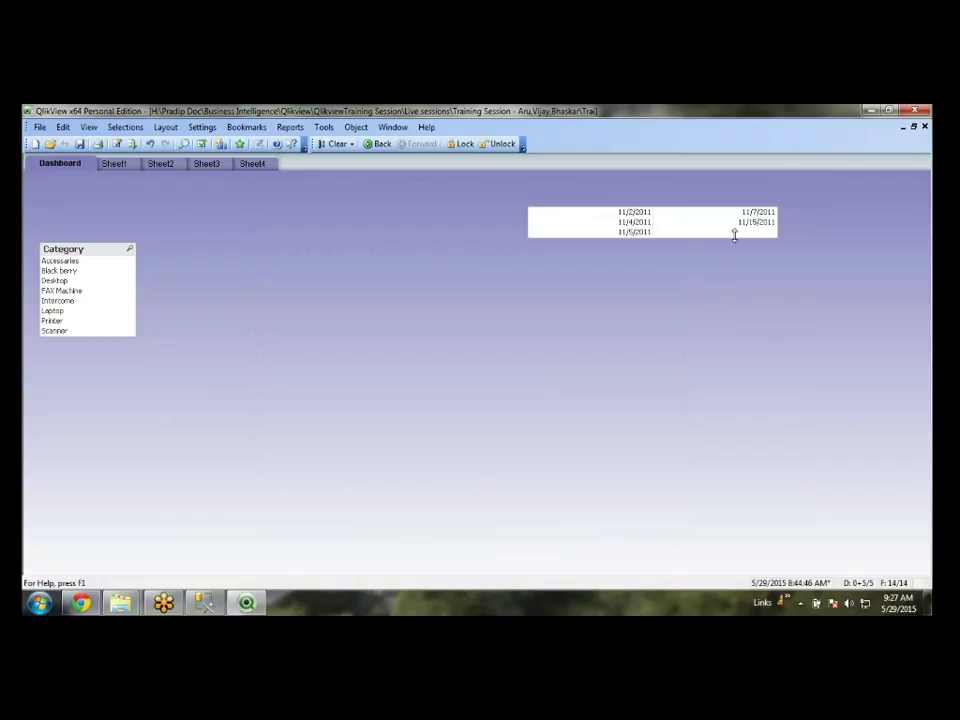
{"action": "left_click_drag", "start_coordinate": [736, 238], "coordinate": [736, 225]}
- Test the horizontal date list box by selecting several dates in turn, and clear the selection
{"action": "left_click", "coordinate": [572, 214]}
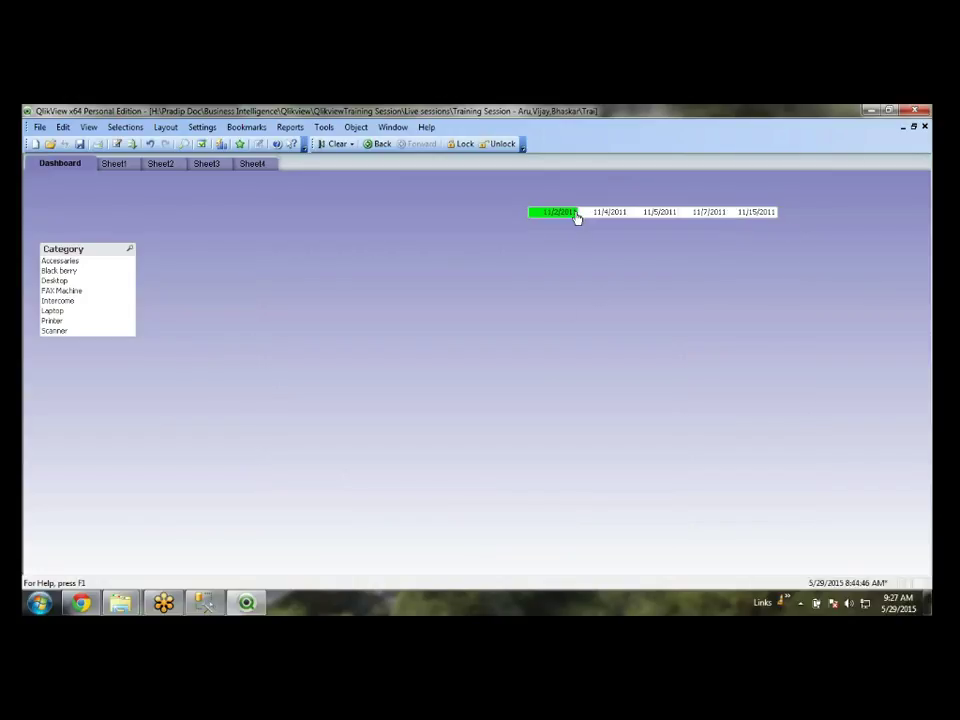
{"action": "left_click", "coordinate": [652, 214]}
{"action": "left_click", "coordinate": [709, 214]}
{"action": "left_click", "coordinate": [750, 214]}
{"action": "left_click", "coordinate": [716, 214]}
{"action": "left_click", "coordinate": [716, 214]}
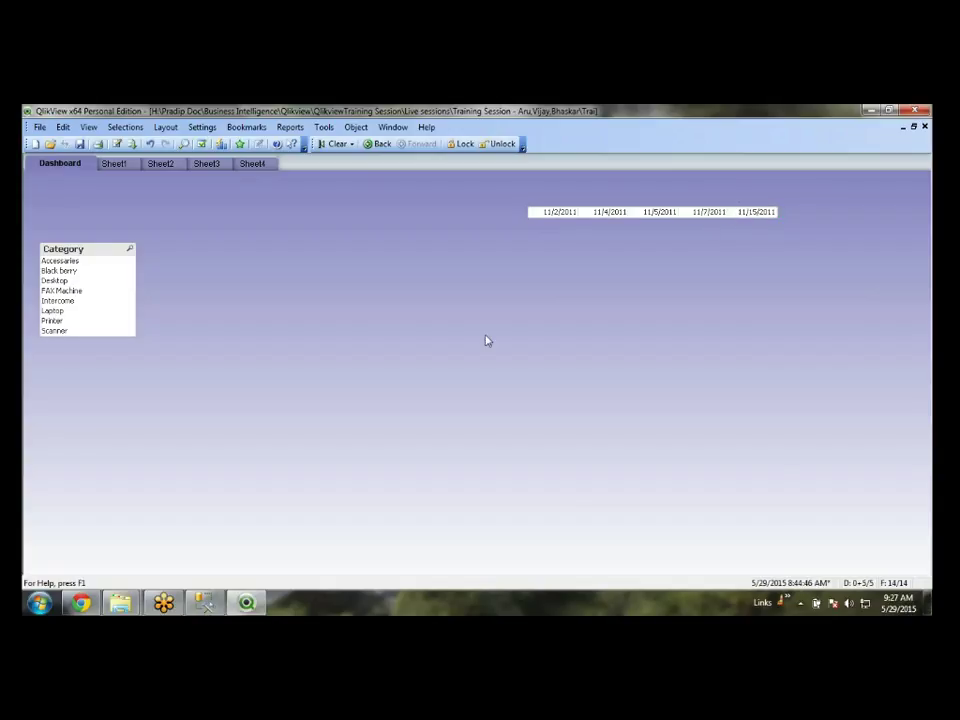
{"action": "right_click", "coordinate": [235, 244]}
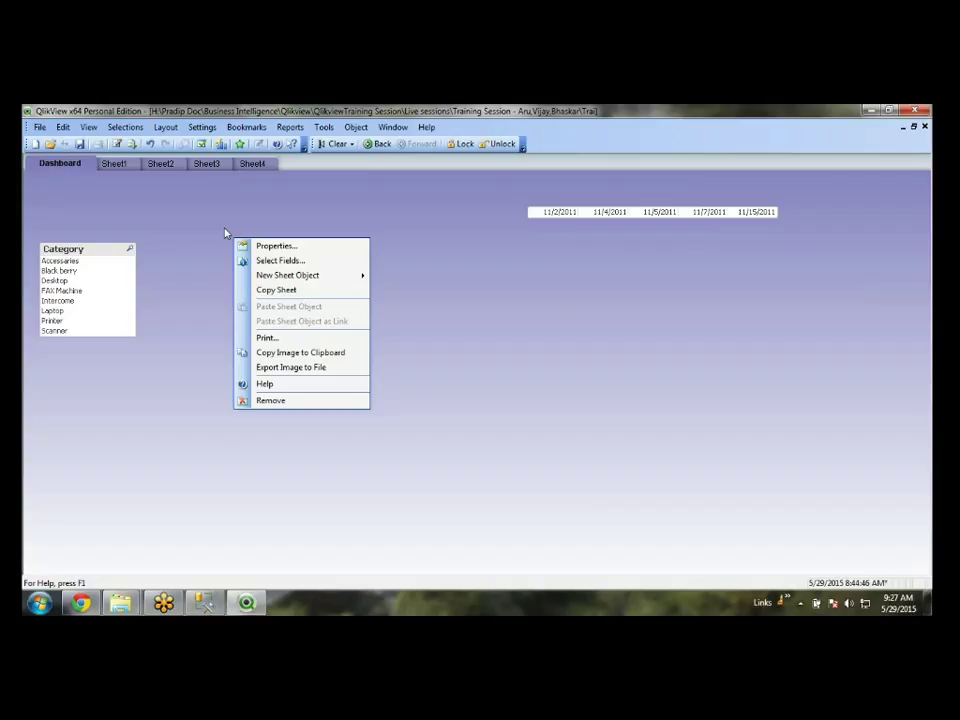
{"action": "left_click", "coordinate": [226, 234]}
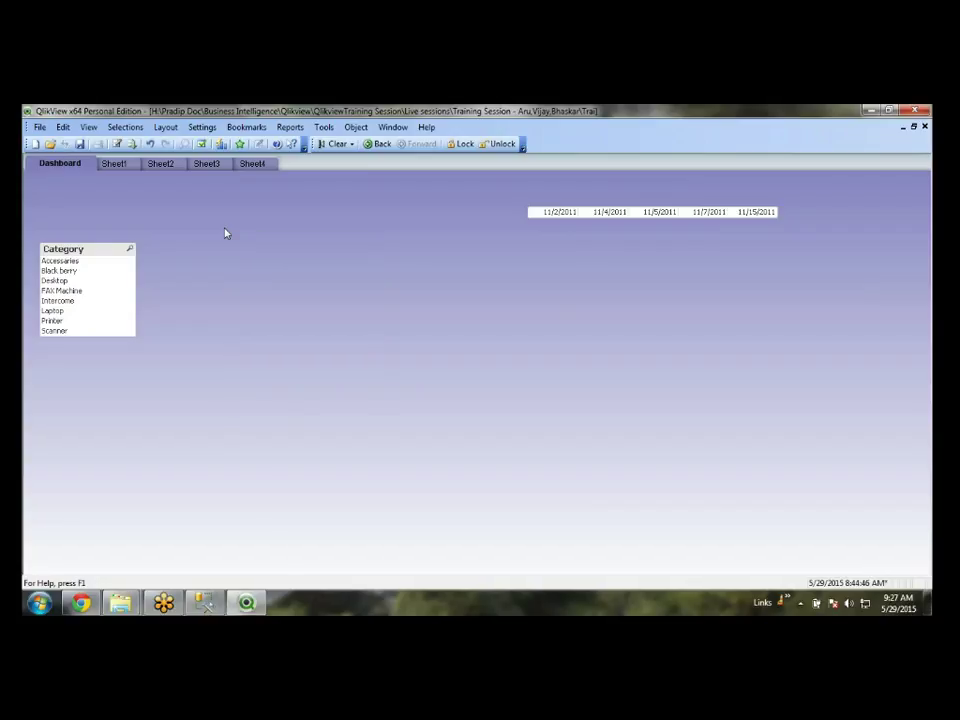
{"action": "left_click", "coordinate": [92, 251]}
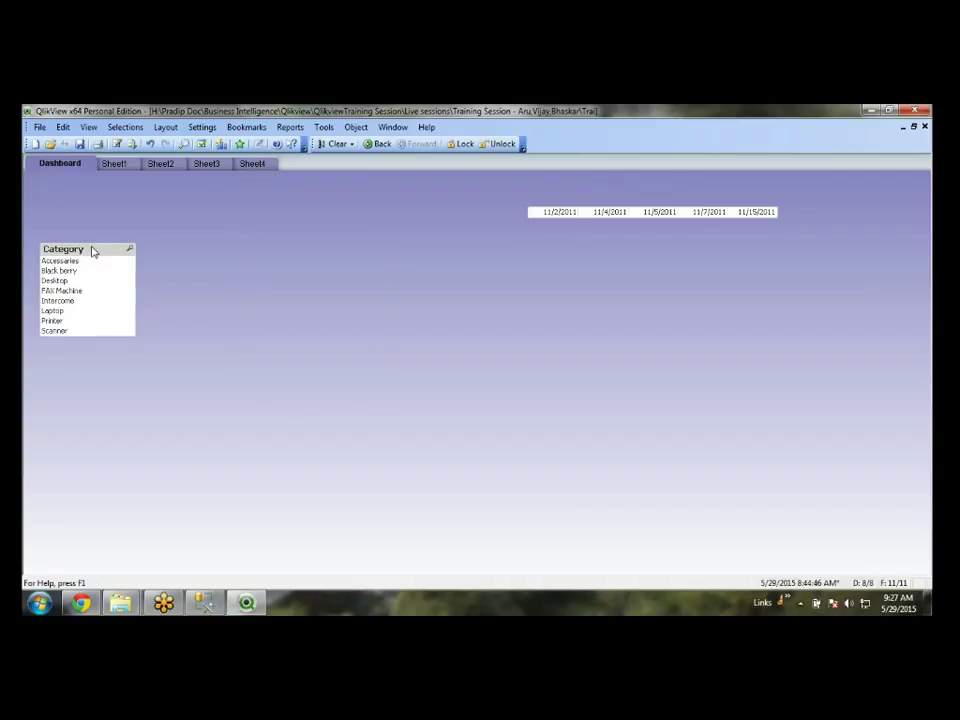
{"action": "left_click_drag", "start_coordinate": [504, 200], "coordinate": [815, 275]}
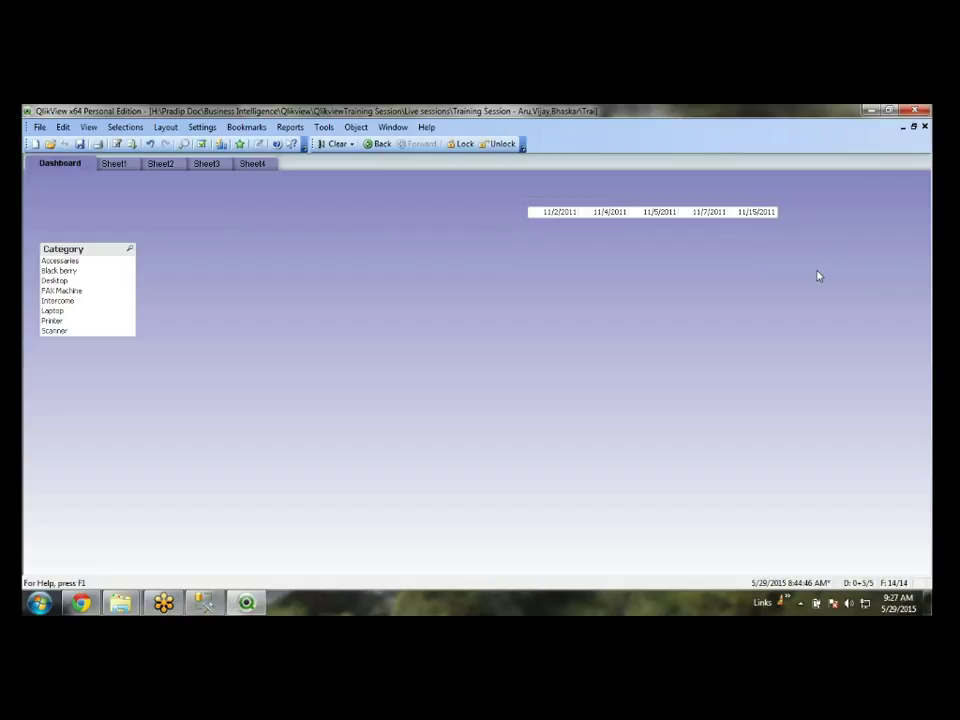
{"action": "left_click_drag", "start_coordinate": [793, 233], "coordinate": [497, 233]}
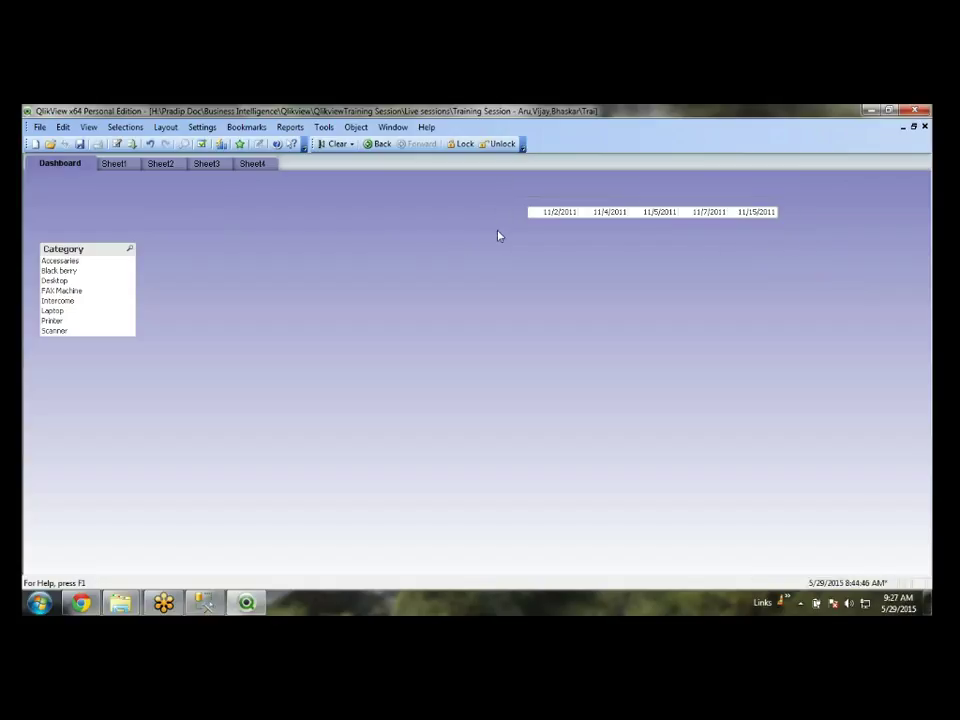
- Start a new list box on the Dashboard sheet and choose <Expression> as its field
{"action": "right_click", "coordinate": [196, 257]}
{"action": "mouse_move", "coordinate": [247, 294]}
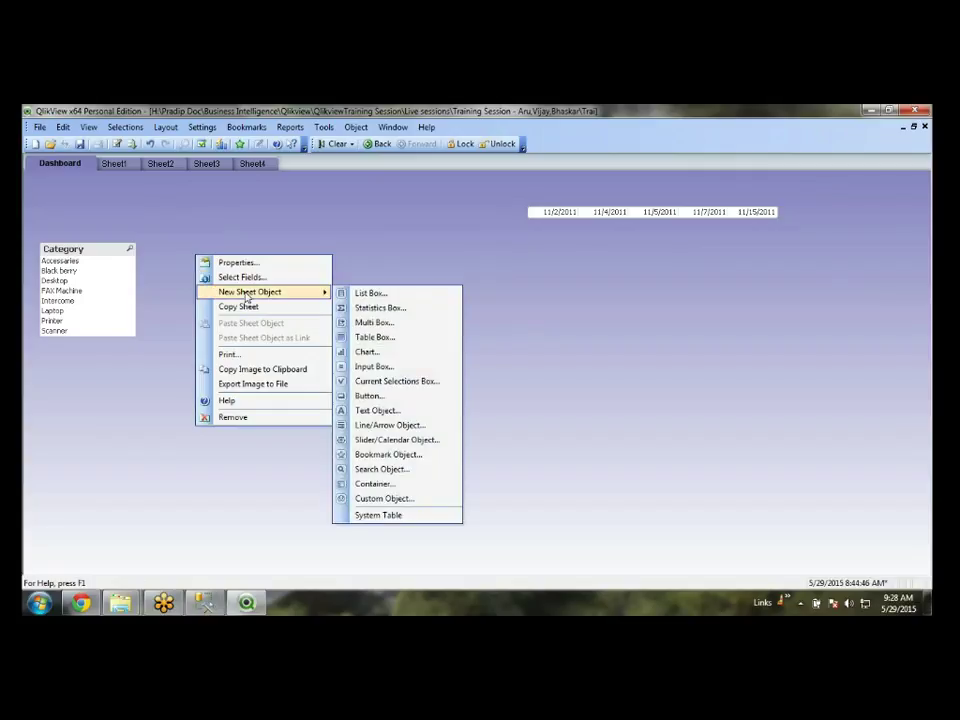
{"action": "left_click", "coordinate": [368, 293]}
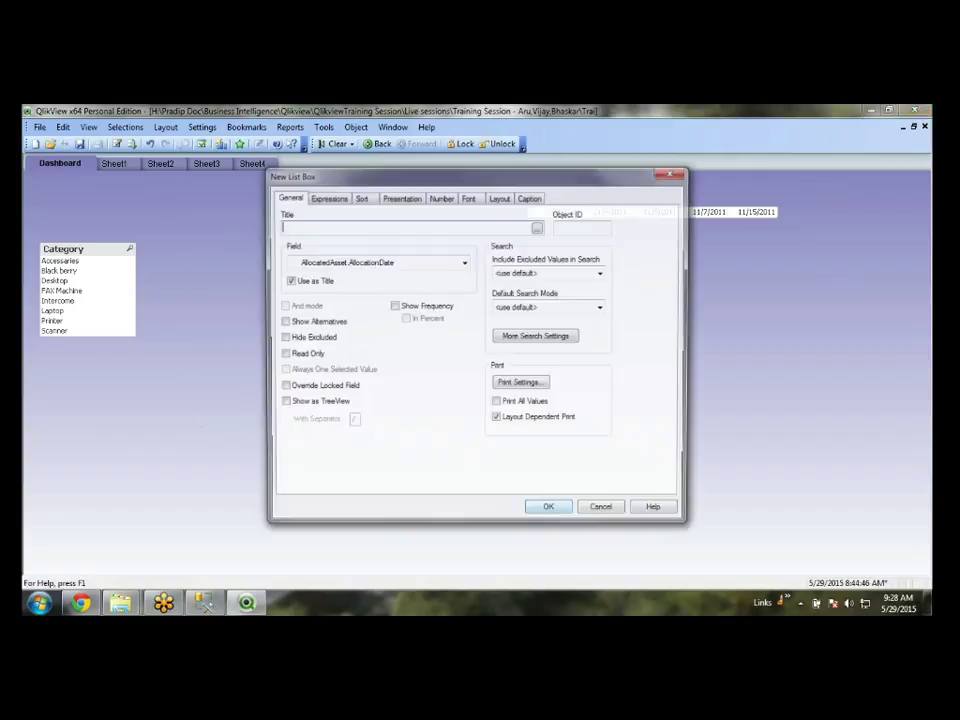
{"action": "left_click", "coordinate": [465, 263]}
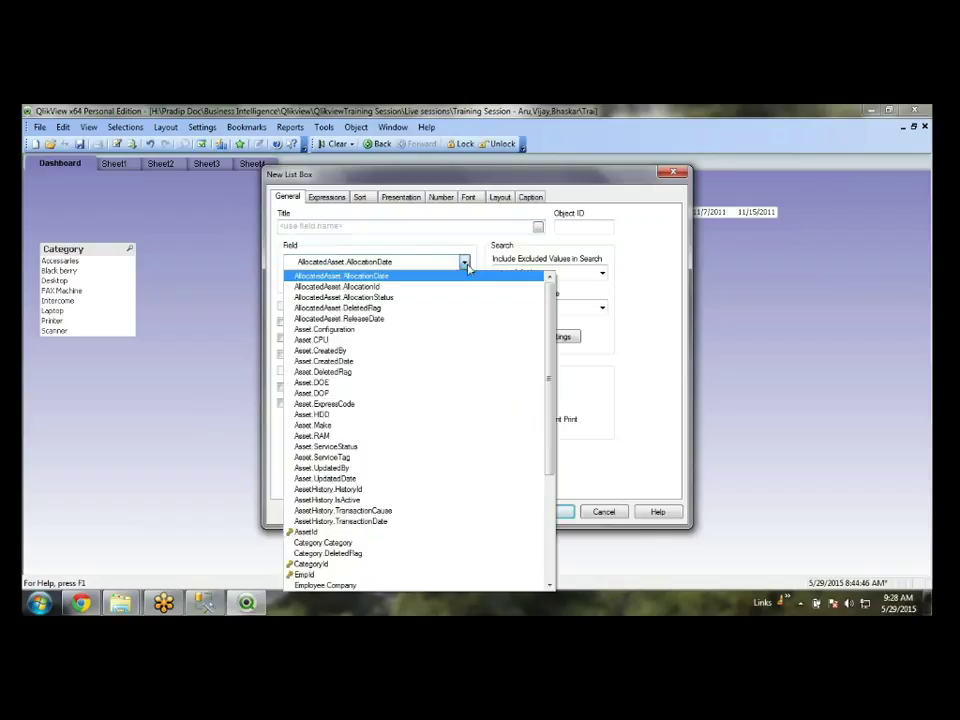
{"action": "scroll", "coordinate": [439, 420], "scroll_direction": "down", "scroll_amount": 5}
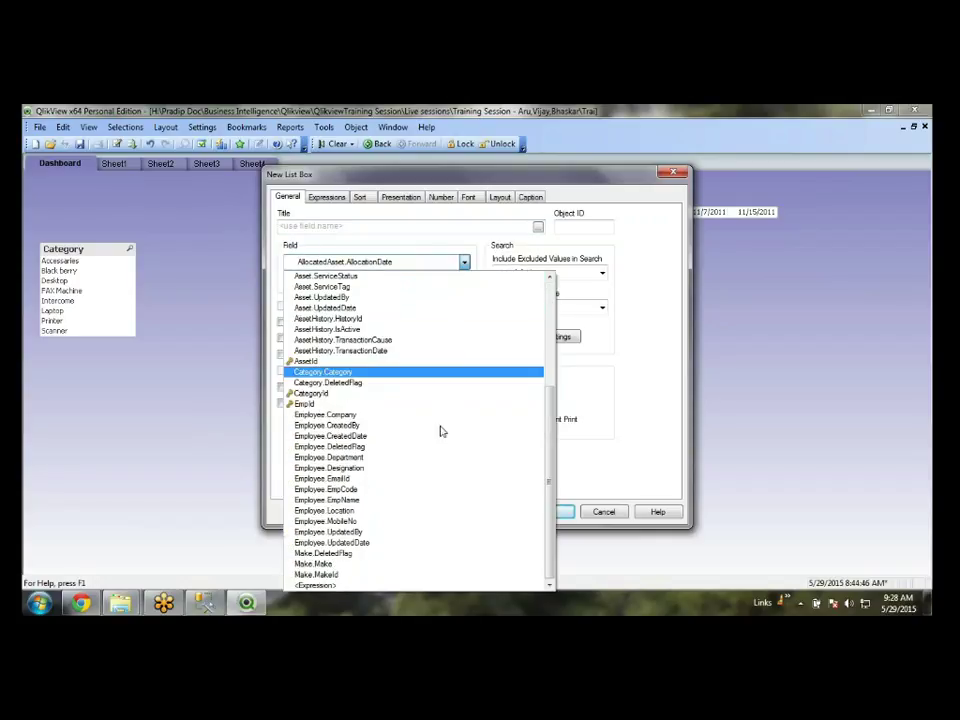
{"action": "left_click", "coordinate": [334, 587]}
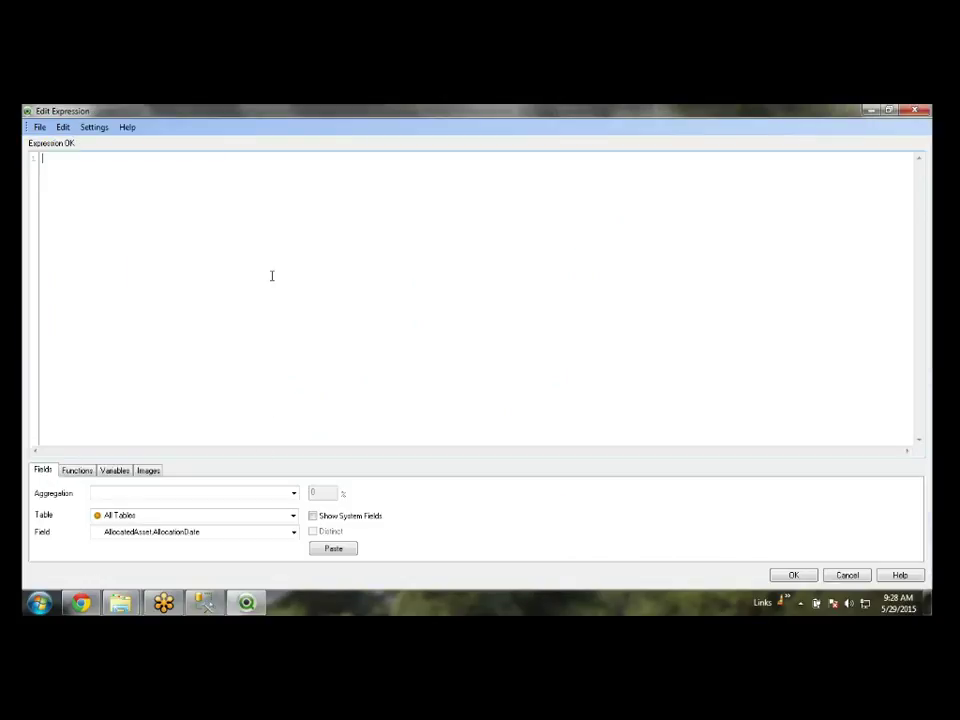
- Enter the expression Category.Category&'/'&Make.Make as the new list box's field and accept it
{"action": "type", "text": "cate"}
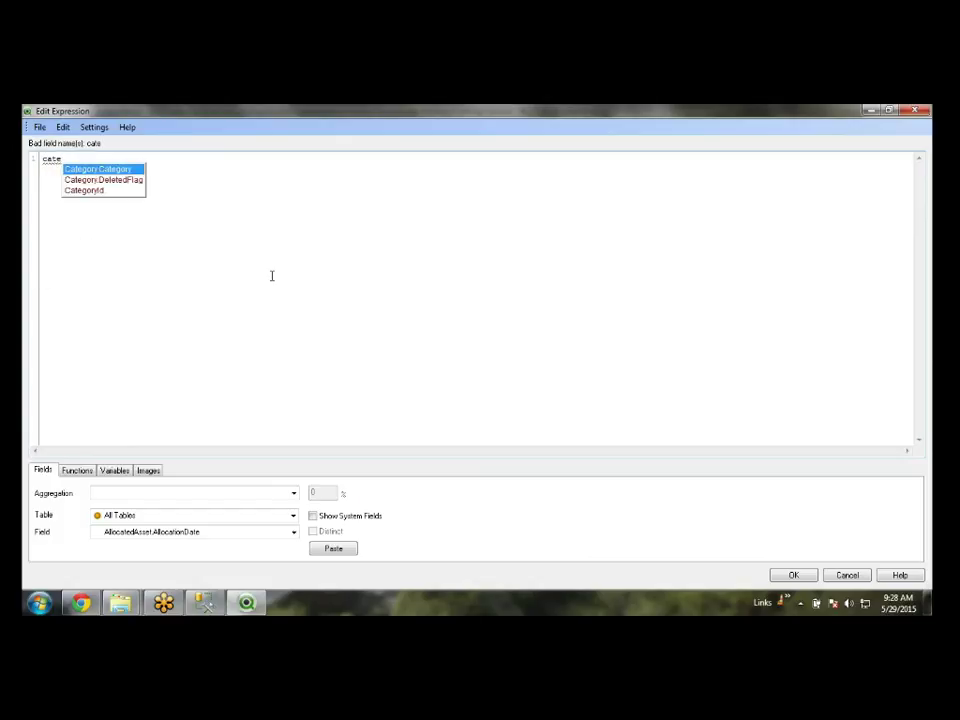
{"action": "key", "text": "Return"}
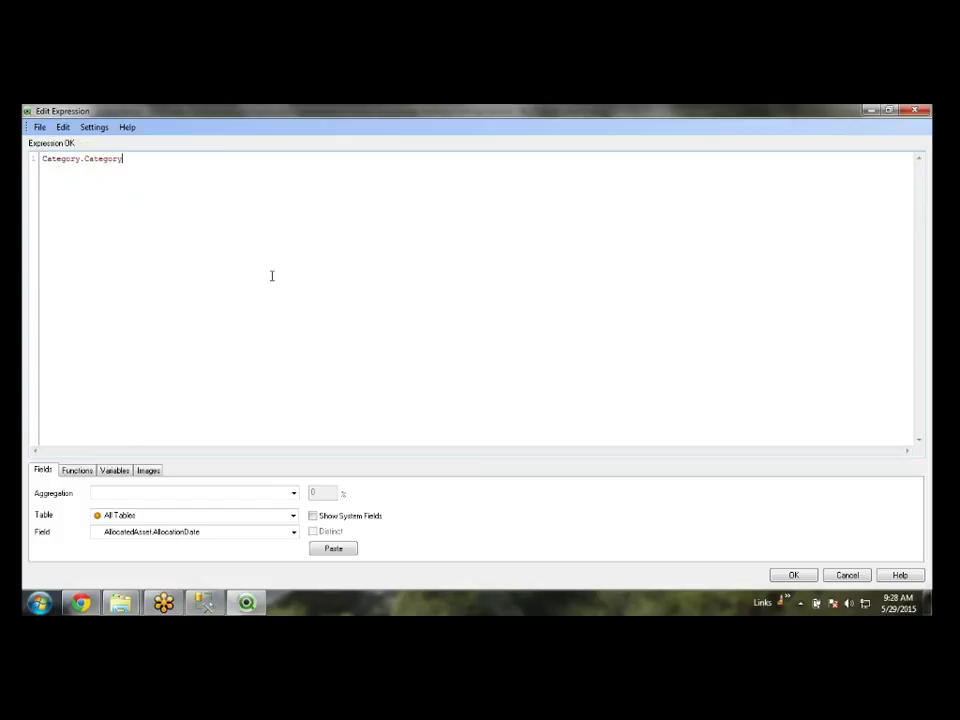
{"action": "type", "text": "&'/'ma"}
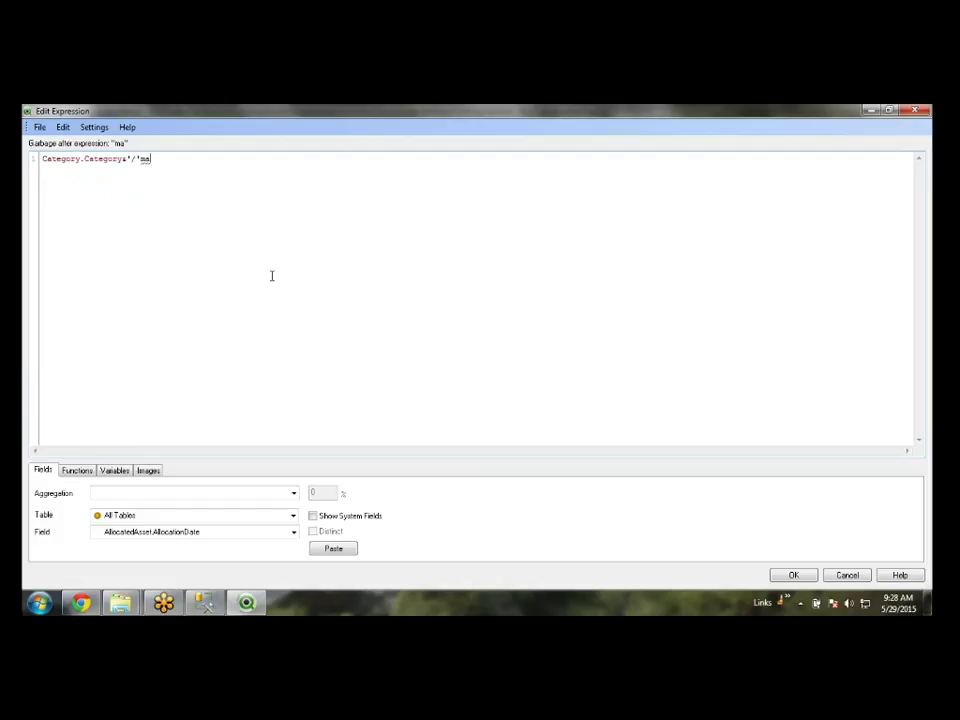
{"action": "key", "text": "BackSpace"}
{"action": "key", "text": "BackSpace"}
{"action": "type", "text": "&mak"}
{"action": "key", "text": "Down"}
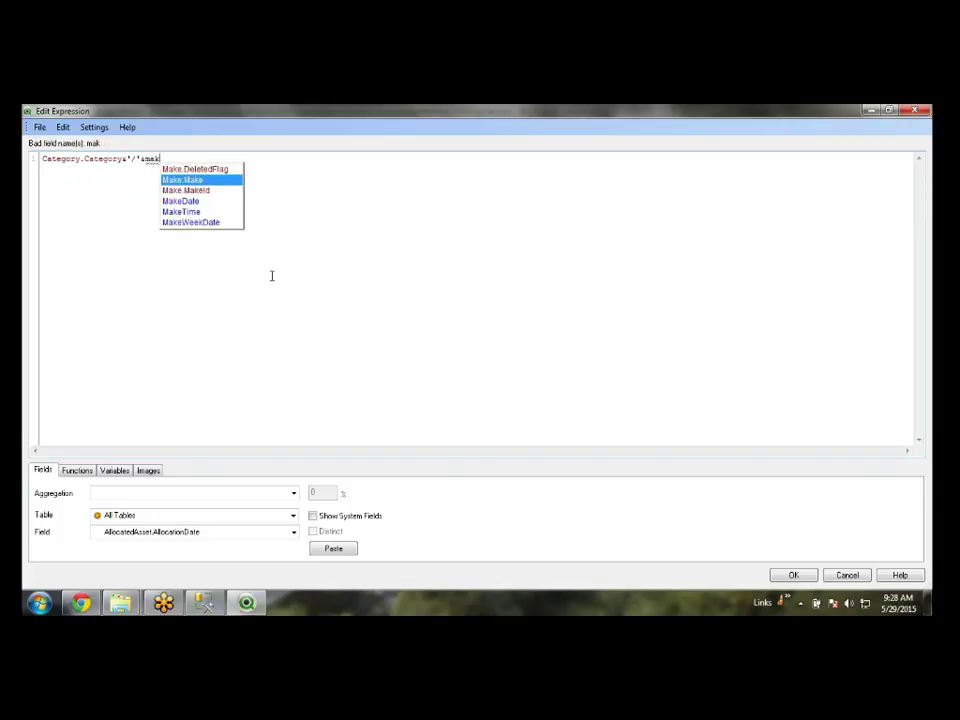
{"action": "key", "text": "Return"}
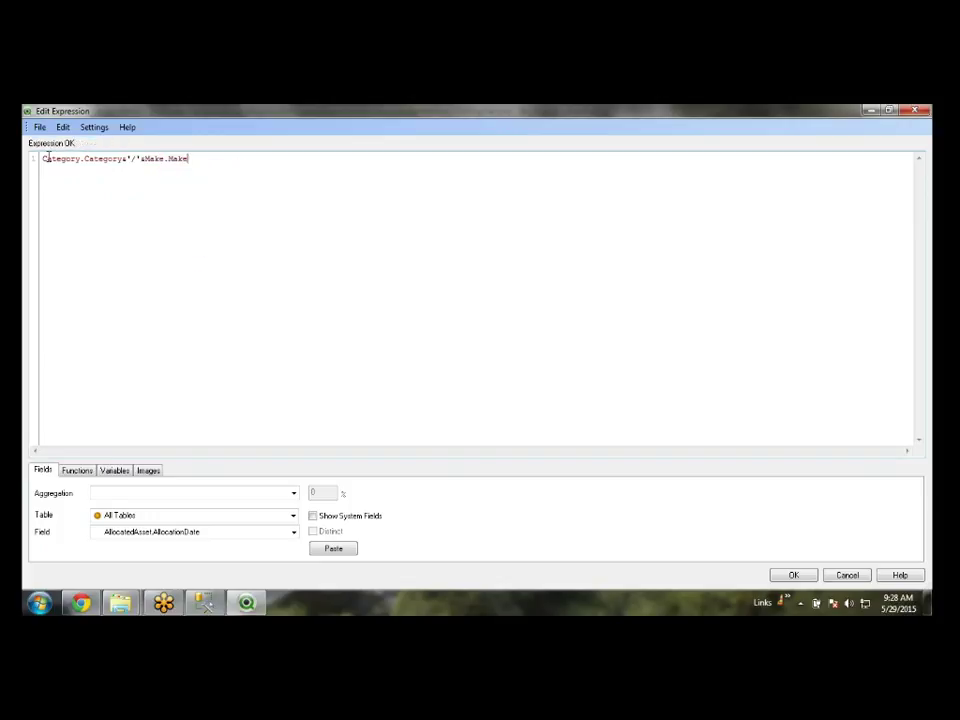
{"action": "left_click_drag", "start_coordinate": [40, 160], "coordinate": [190, 158]}
{"action": "left_click", "coordinate": [158, 175]}
{"action": "left_click", "coordinate": [148, 241]}
{"action": "key", "text": "ctrl+a"}
{"action": "left_click", "coordinate": [355, 274]}
{"action": "left_click", "coordinate": [793, 576]}
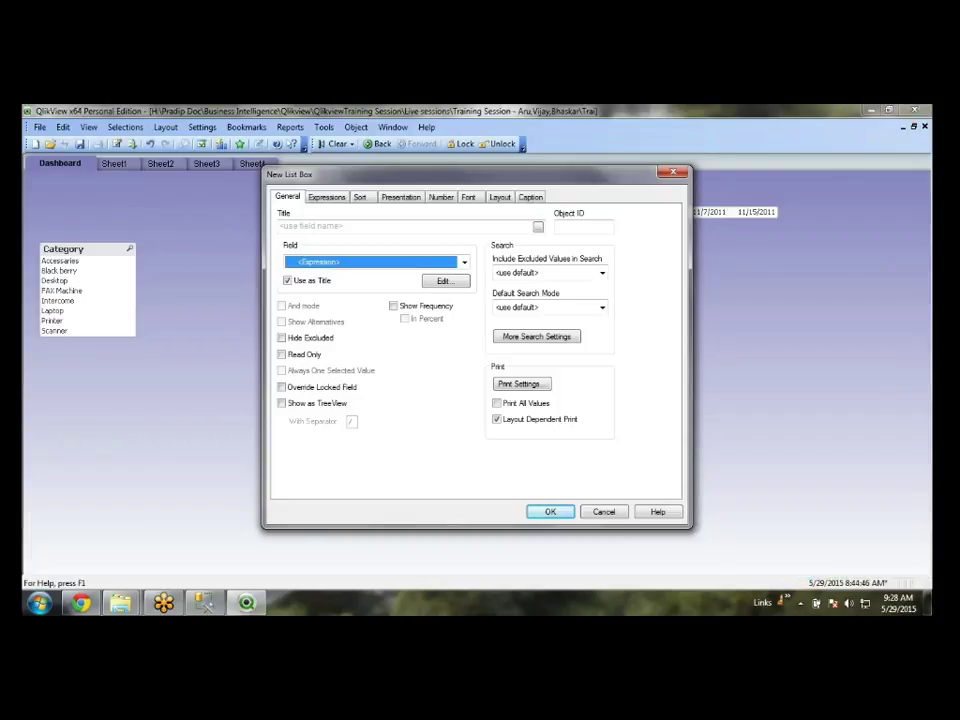
- Turn on Show as TreeView with the separator /, check it against the separator in the expression, and create the list box
{"action": "left_click", "coordinate": [282, 404]}
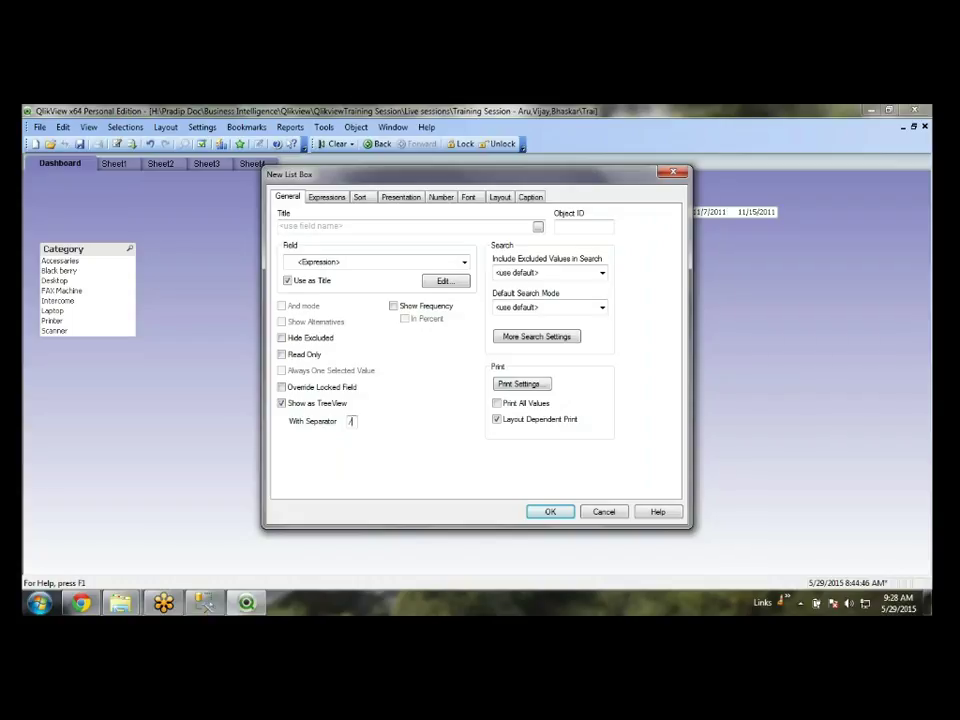
{"action": "left_click", "coordinate": [453, 281]}
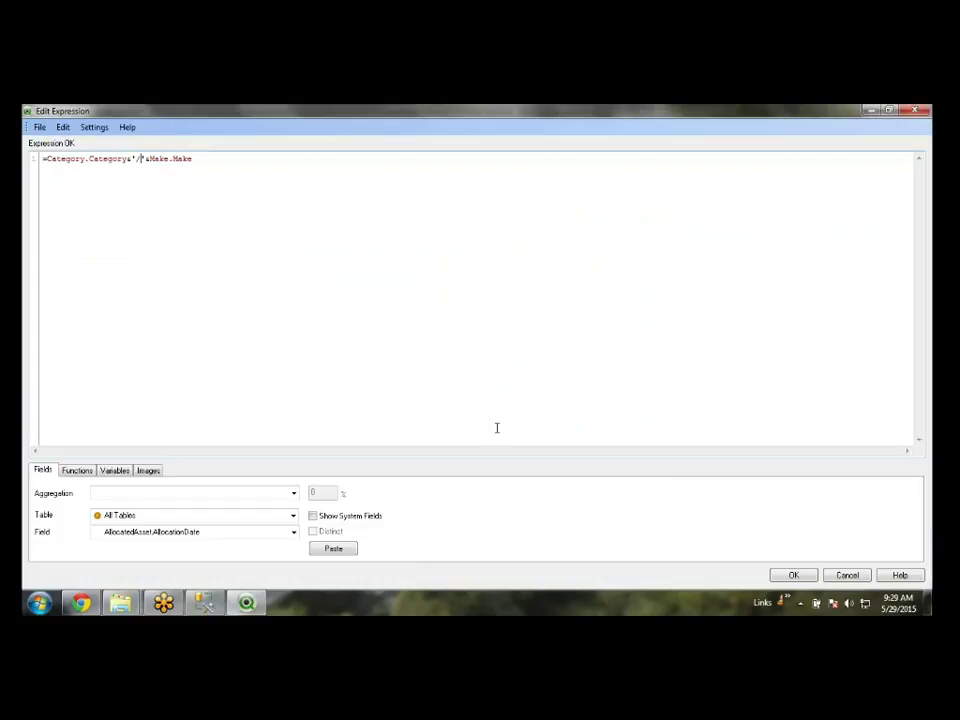
{"action": "left_click", "coordinate": [847, 575]}
{"action": "double_click", "coordinate": [351, 421]}
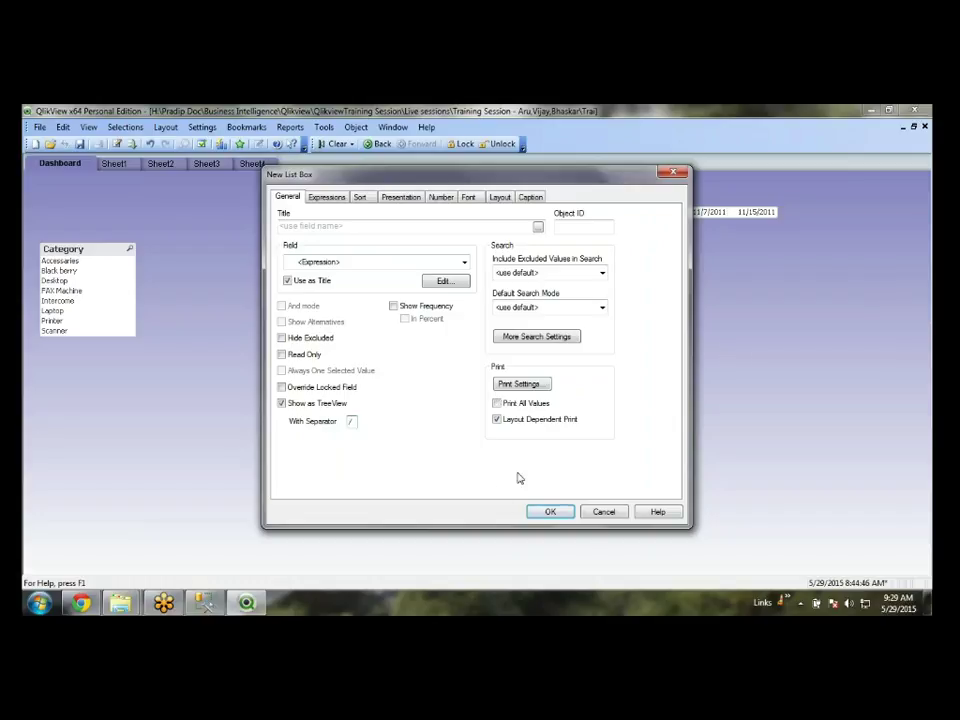
{"action": "left_click", "coordinate": [445, 281]}
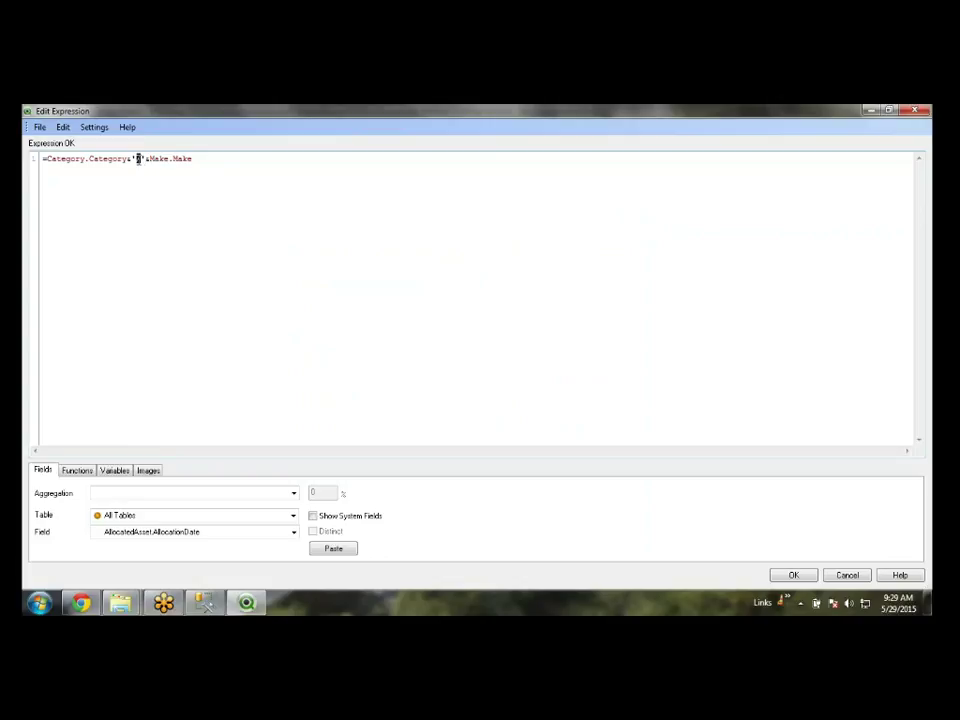
{"action": "left_click", "coordinate": [846, 576]}
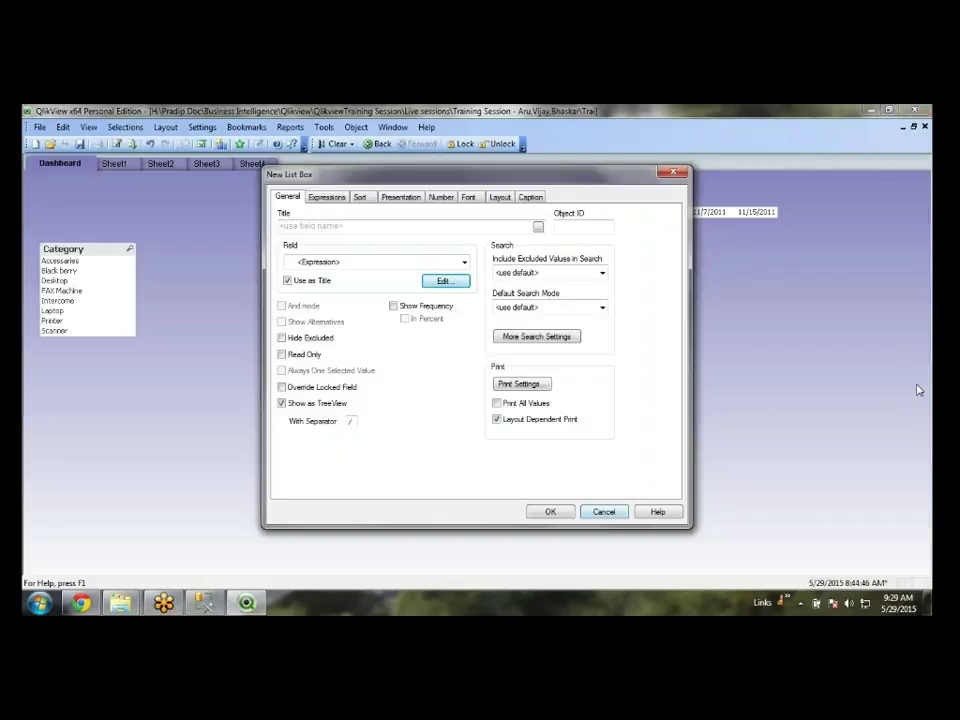
{"action": "left_click", "coordinate": [915, 515]}
{"action": "left_click", "coordinate": [553, 511]}
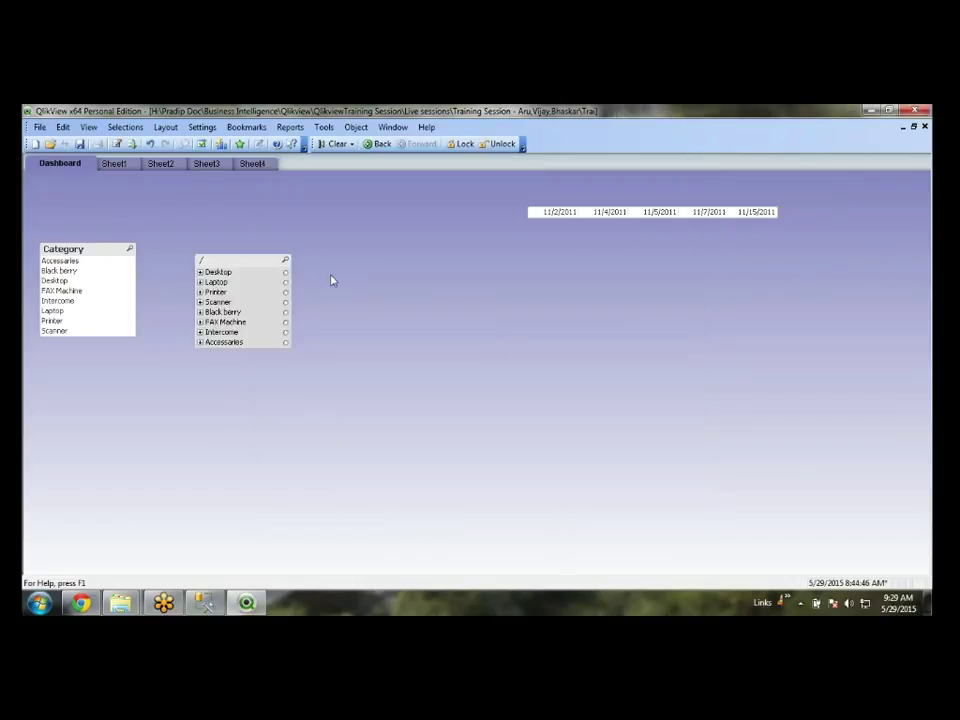
- Set the tree-view list box's title to Category / MAke and place the box directly below the Category list box
{"action": "right_click", "coordinate": [232, 260]}
{"action": "left_click", "coordinate": [300, 257]}
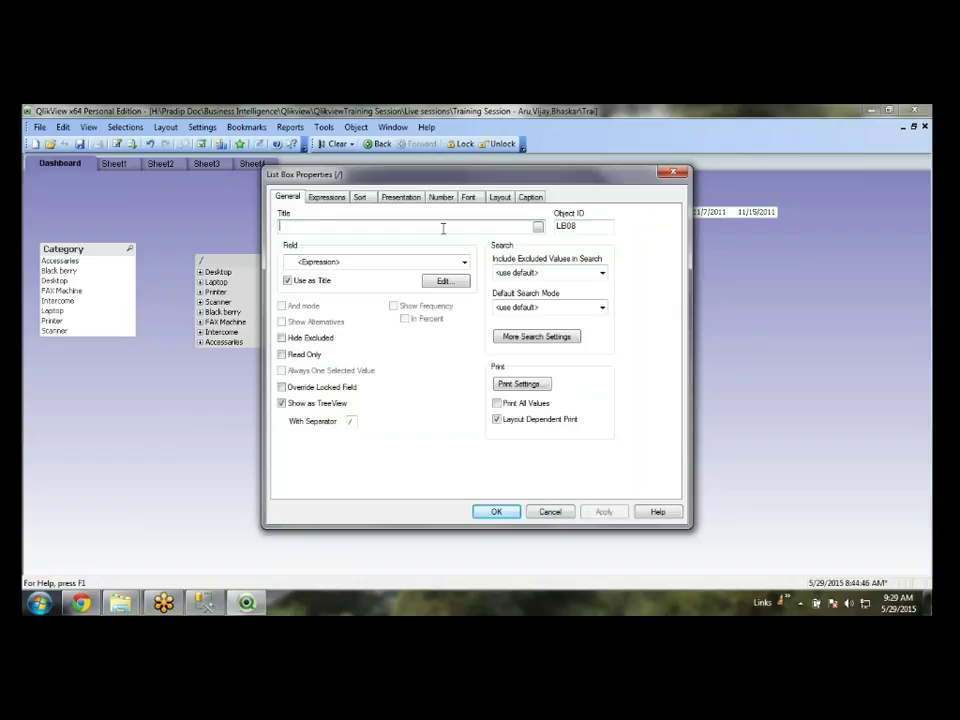
{"action": "type", "text": "Desktop"}
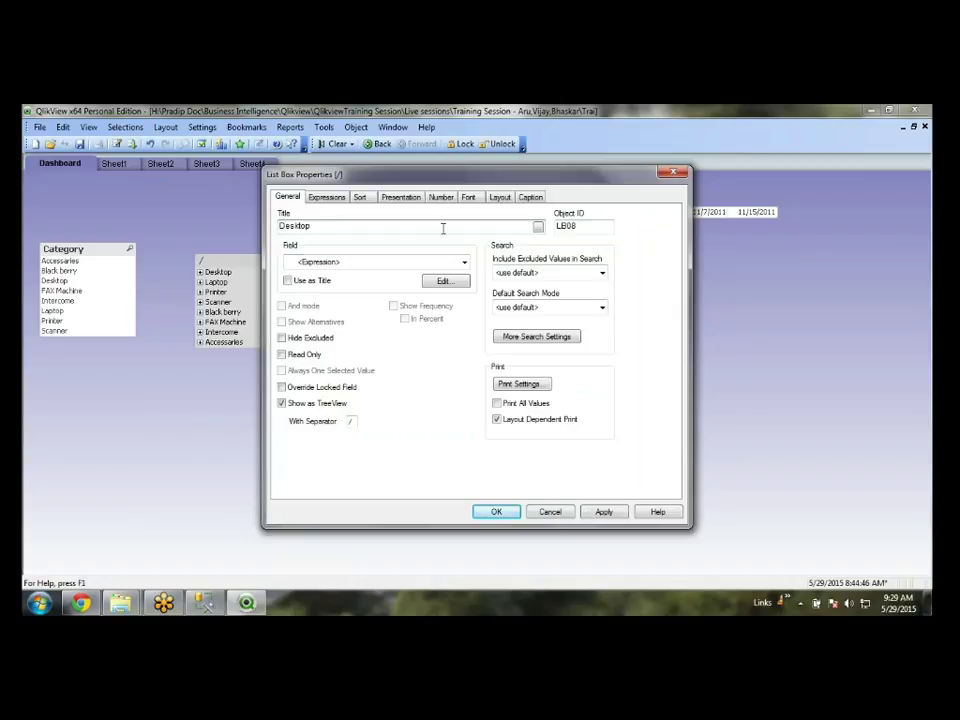
{"action": "key", "text": "BackSpace"}
{"action": "key", "text": "BackSpace"}
{"action": "key", "text": "BackSpace"}
{"action": "key", "text": "BackSpace"}
{"action": "key", "text": "BackSpace"}
{"action": "type", "text": "Category / MAke"}
{"action": "left_click", "coordinate": [496, 511]}
{"action": "left_click_drag", "start_coordinate": [230, 262], "coordinate": [76, 349]}
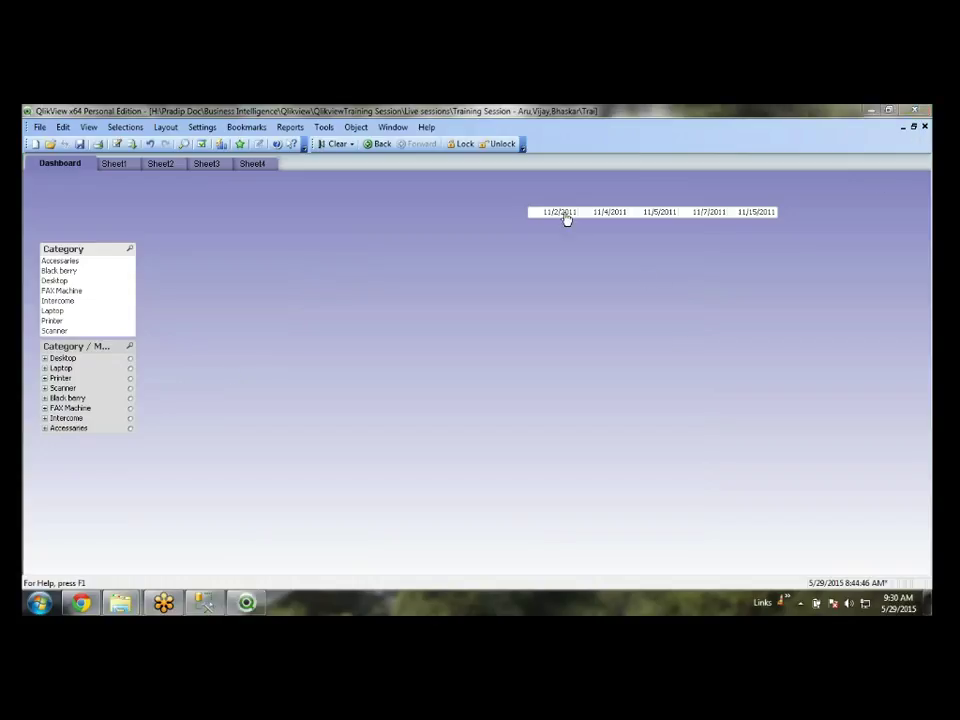
- Test the Category list box by selecting Desktop and clearing the selection
{"action": "left_click_drag", "start_coordinate": [795, 227], "coordinate": [482, 196]}
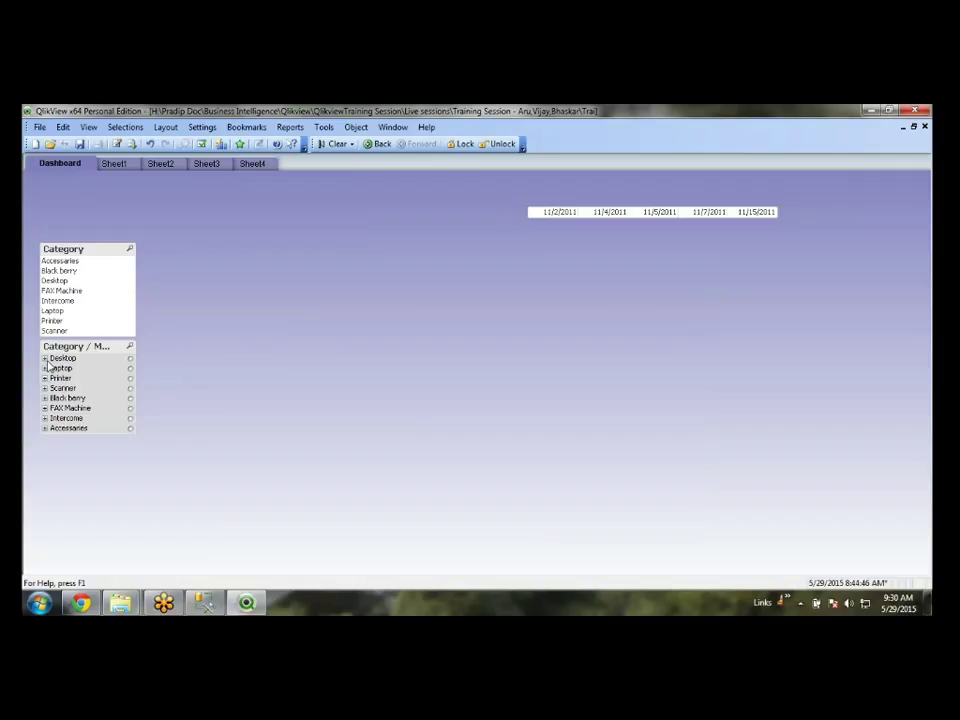
{"action": "left_click", "coordinate": [55, 281]}
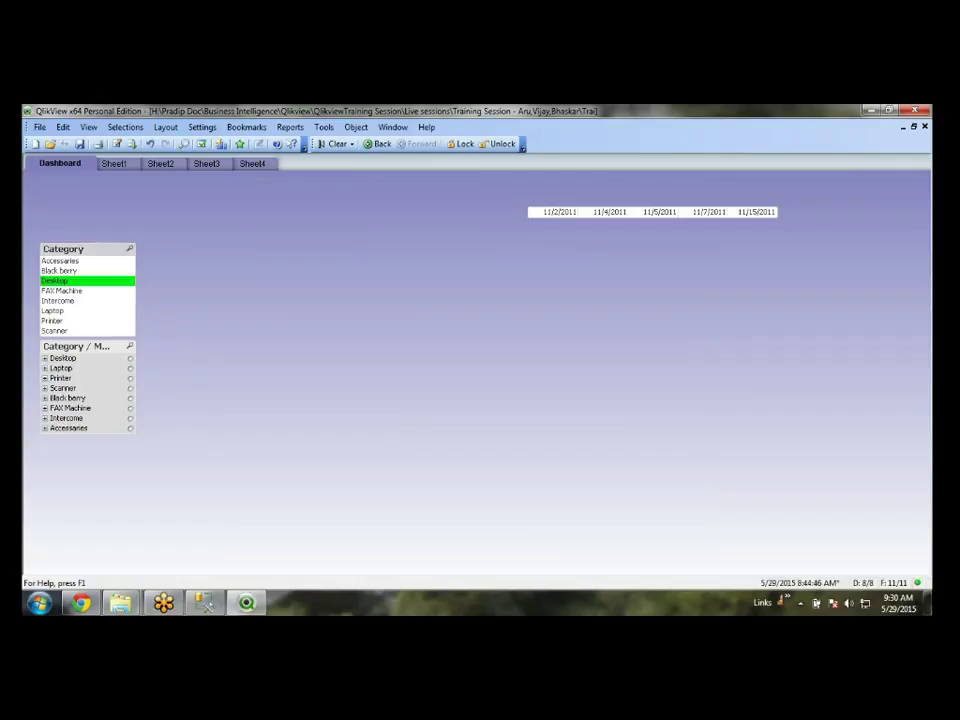
{"action": "left_click", "coordinate": [90, 280]}
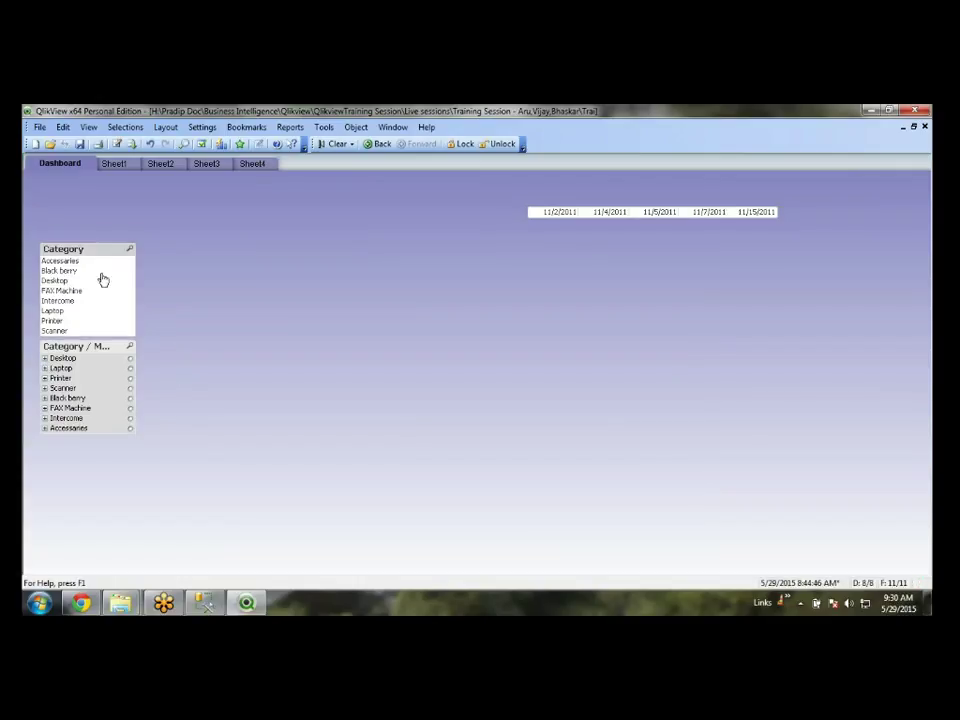
- Expand the Desktop, Laptop, Printer, Scanner and Black berry nodes in the tree-view list box to examine their makes, collapsing Printer and Laptop again
{"action": "left_click", "coordinate": [44, 358]}
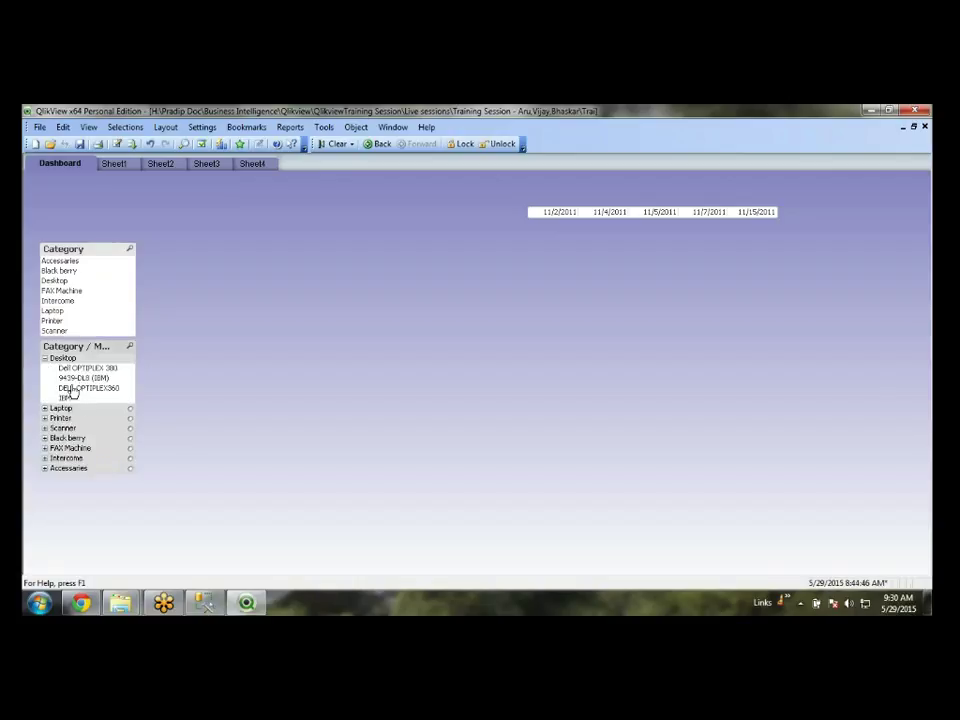
{"action": "left_click", "coordinate": [45, 409]}
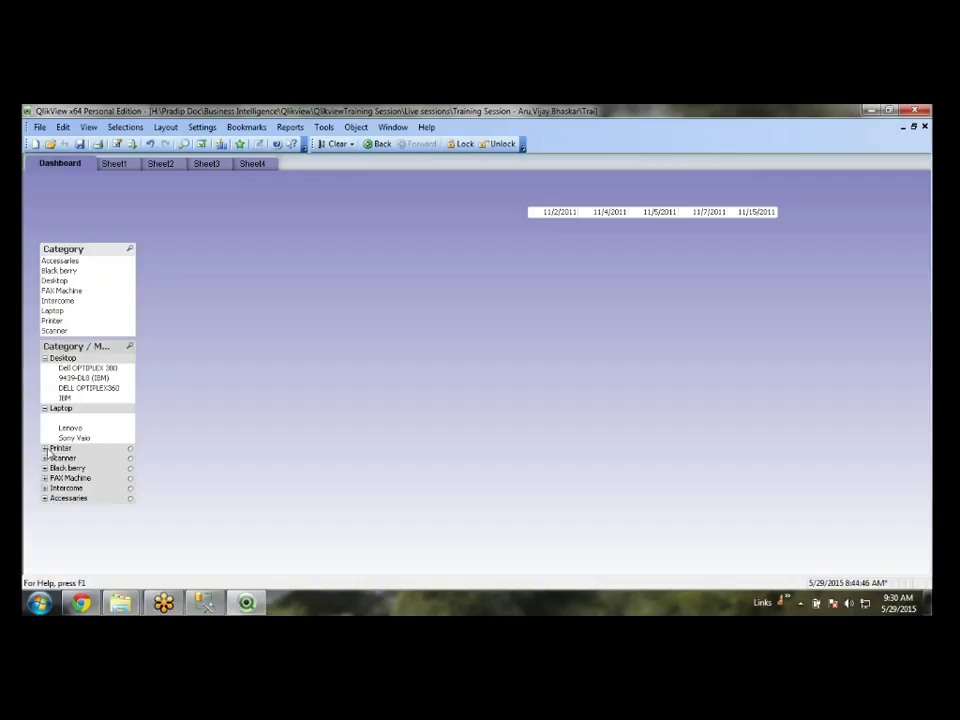
{"action": "left_click", "coordinate": [45, 448]}
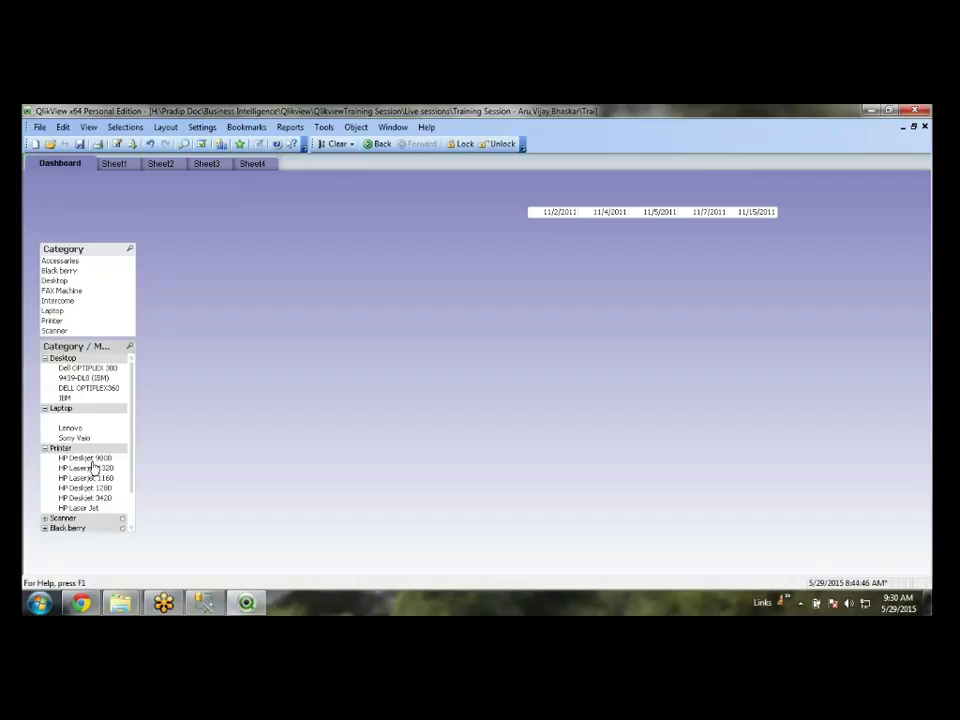
{"action": "left_click", "coordinate": [45, 448]}
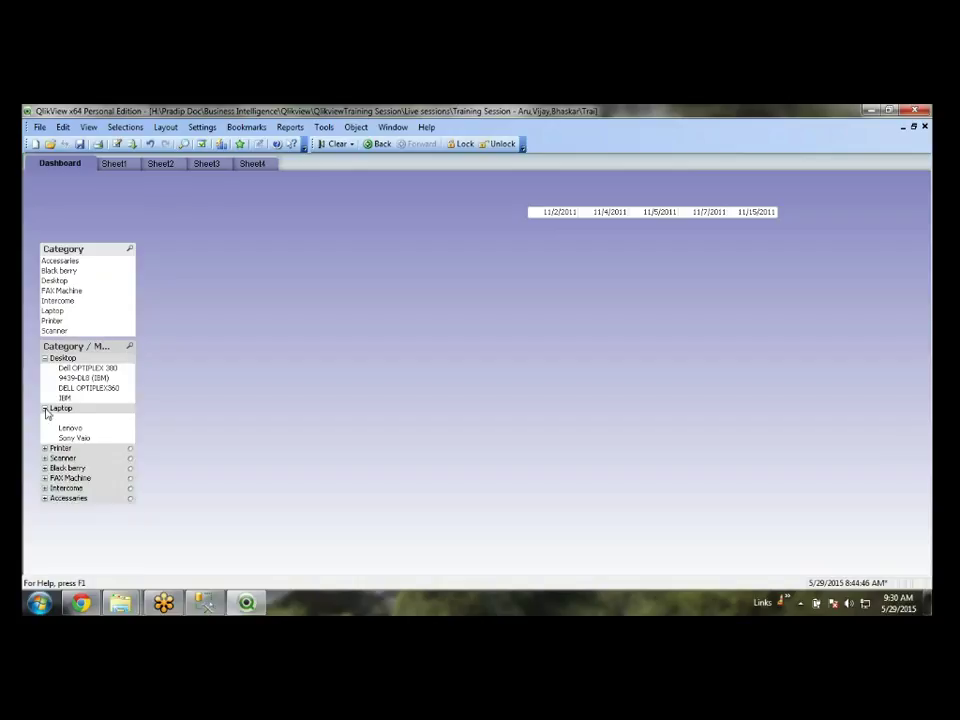
{"action": "left_click", "coordinate": [45, 409]}
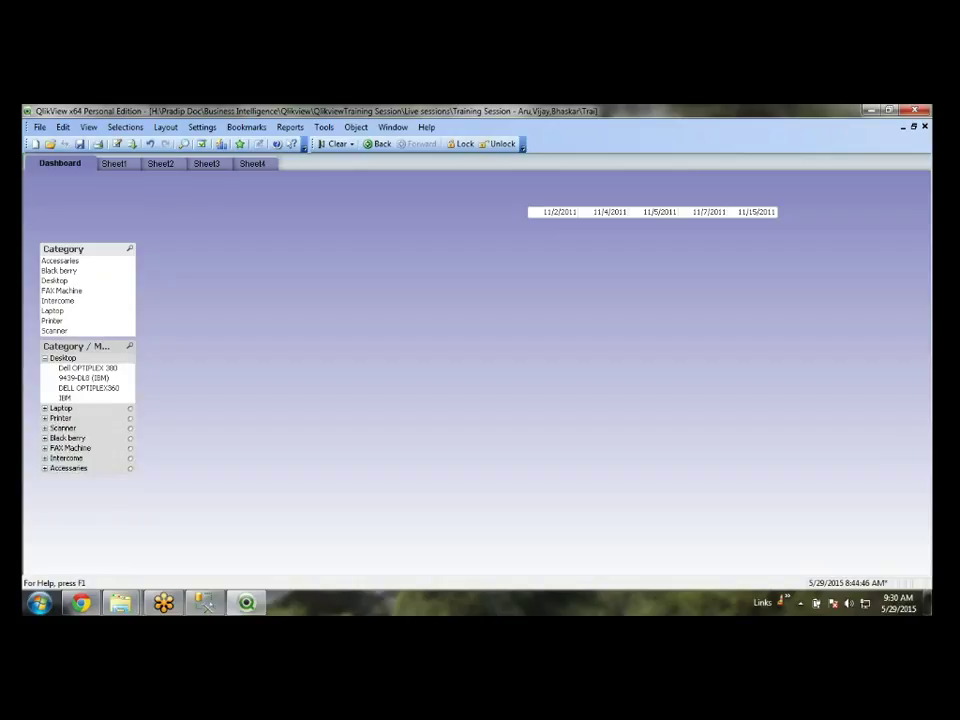
{"action": "left_click", "coordinate": [45, 428]}
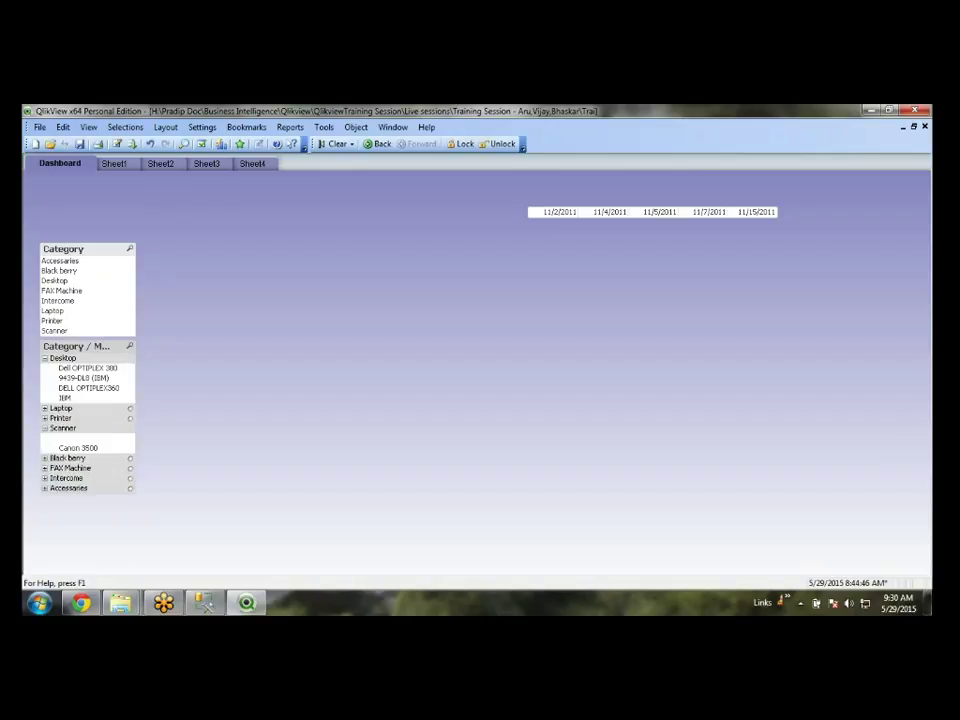
{"action": "left_click", "coordinate": [44, 458]}
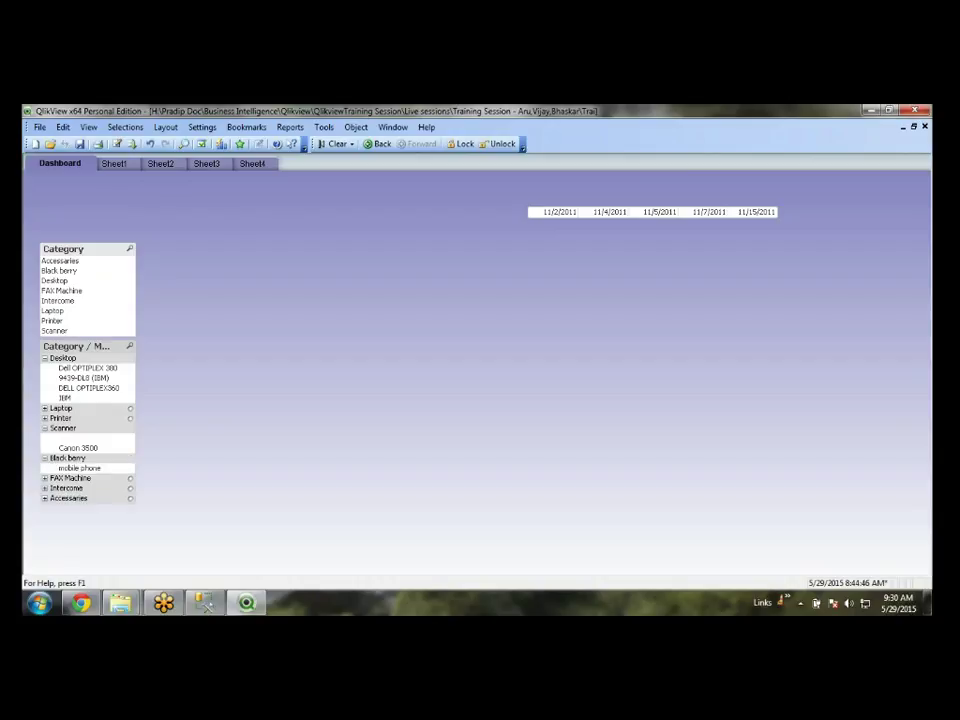
- Expand the FAX Machine, Intercome and Accessaries nodes to examine their makes, and collapse all open nodes in the tree-view list box
{"action": "left_click", "coordinate": [44, 478]}
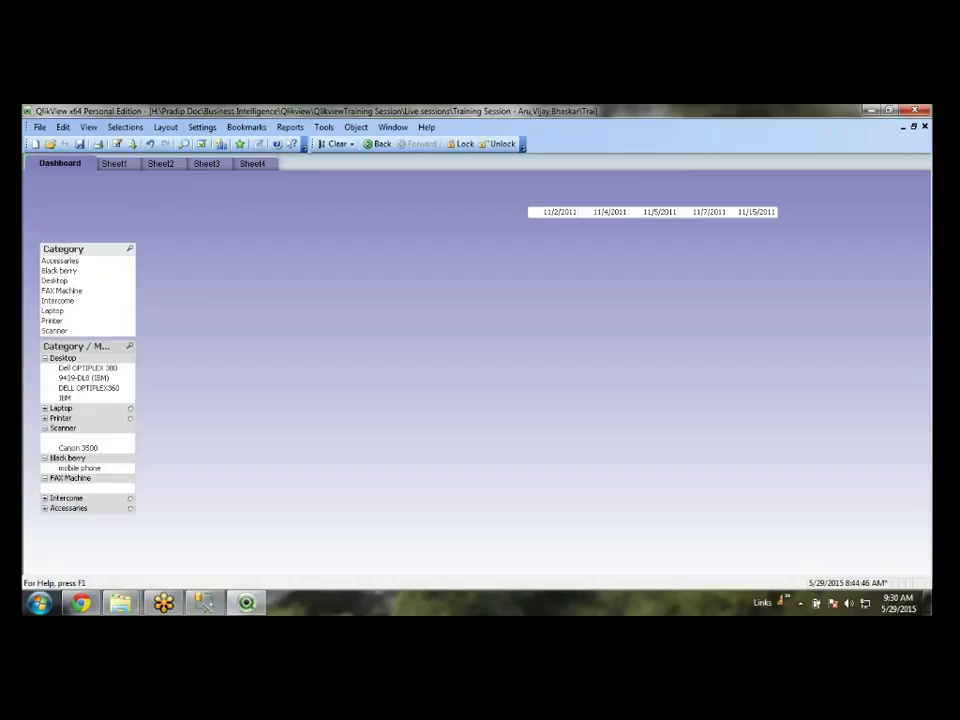
{"action": "left_click", "coordinate": [44, 498]}
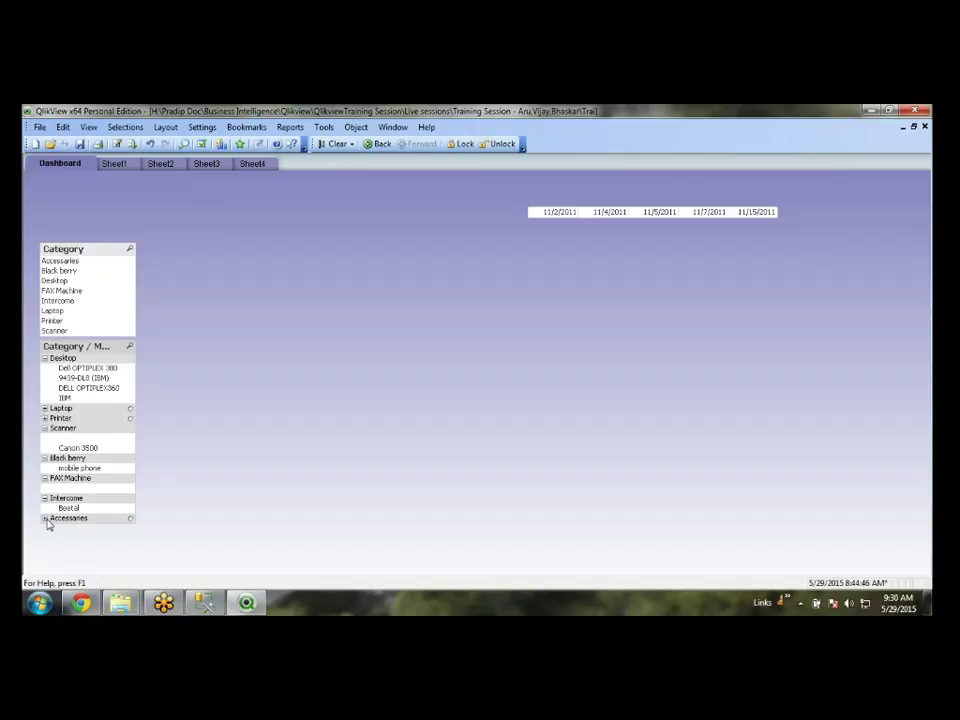
{"action": "left_click", "coordinate": [45, 518]}
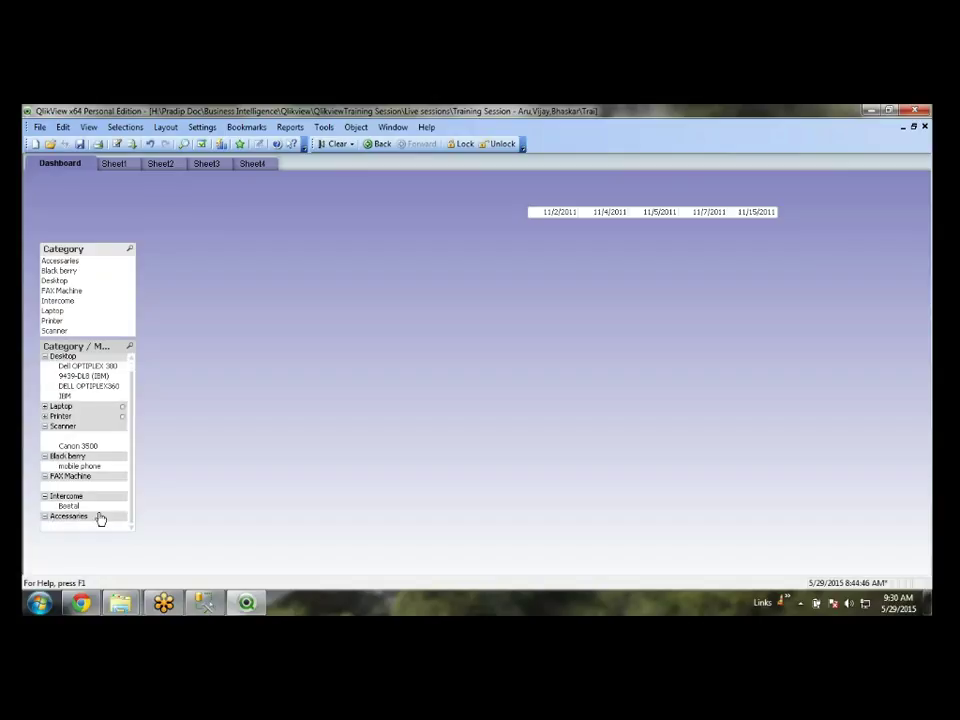
{"action": "left_click", "coordinate": [45, 517]}
{"action": "left_click", "coordinate": [45, 498]}
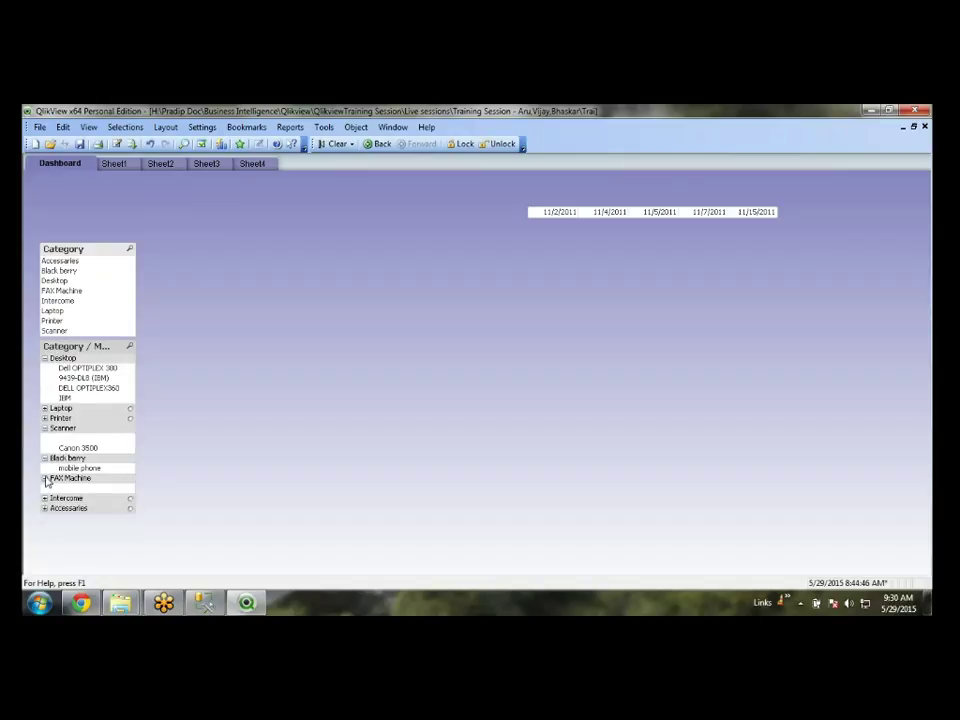
{"action": "left_click", "coordinate": [44, 478]}
{"action": "left_click", "coordinate": [44, 458]}
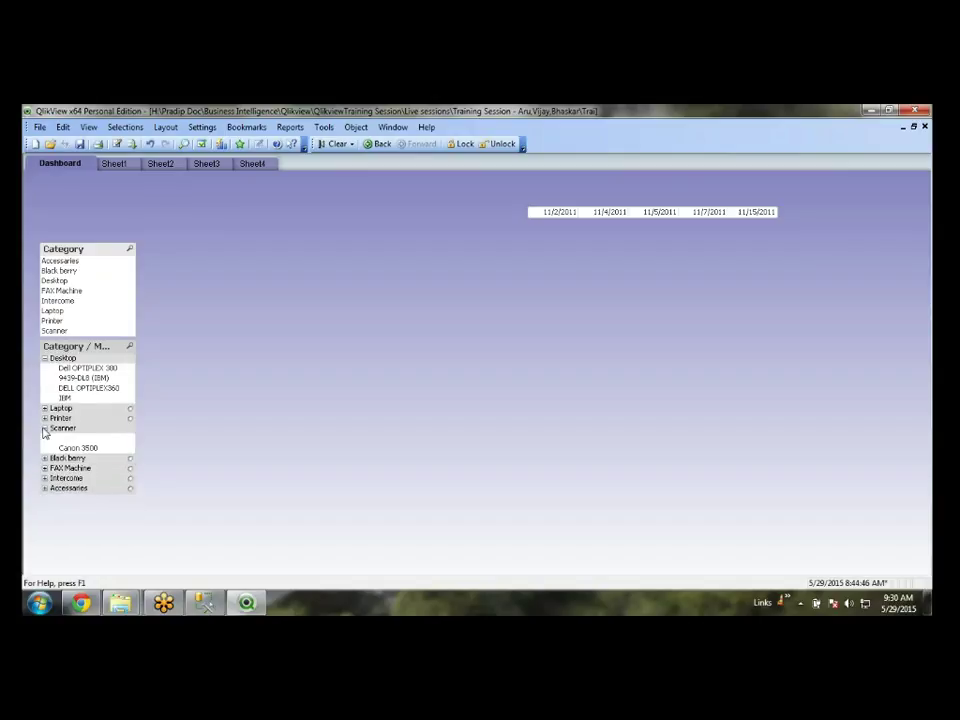
{"action": "left_click", "coordinate": [44, 428]}
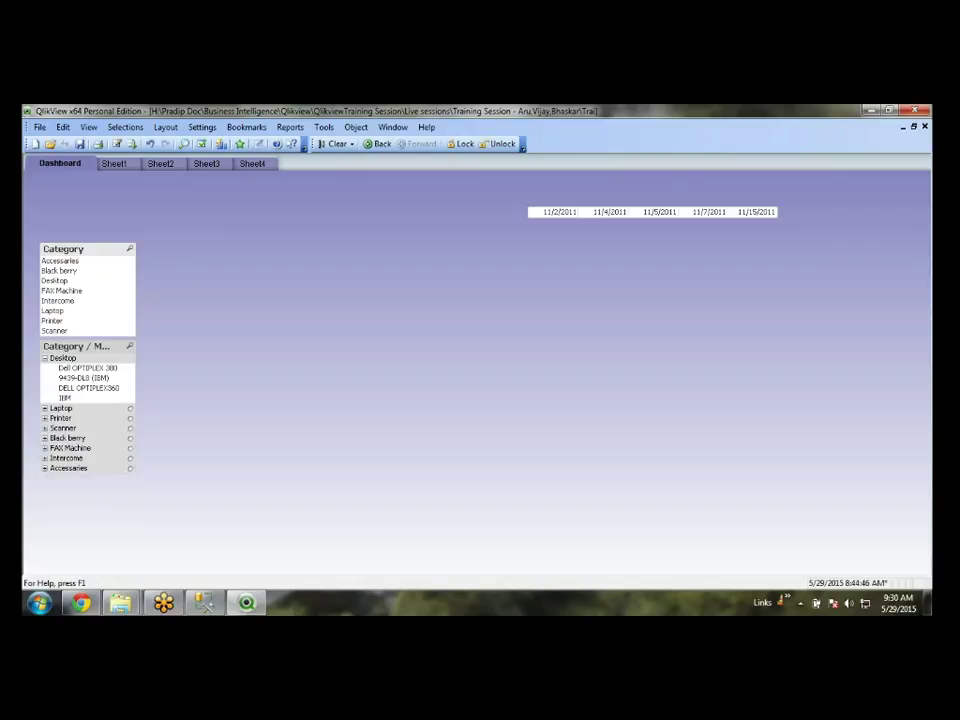
{"action": "left_click", "coordinate": [44, 358]}
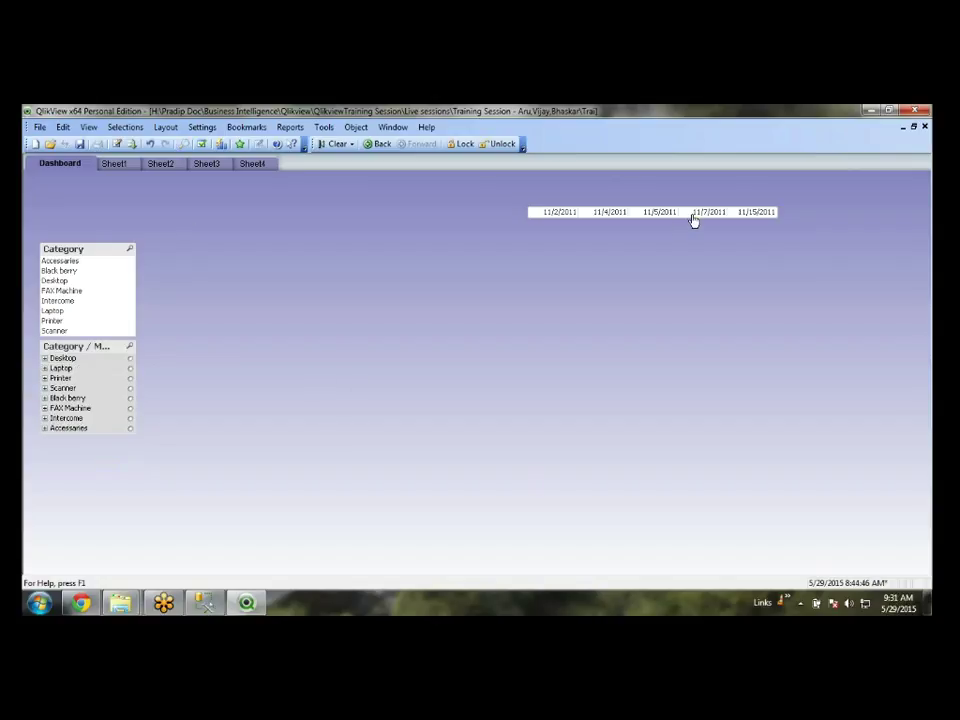
- Change the separator in the Category / Make list box's expression to '-', giving =Category.Category&'-'&Make.Make, and apply it
{"action": "right_click", "coordinate": [63, 340]}
{"action": "left_click", "coordinate": [141, 117]}
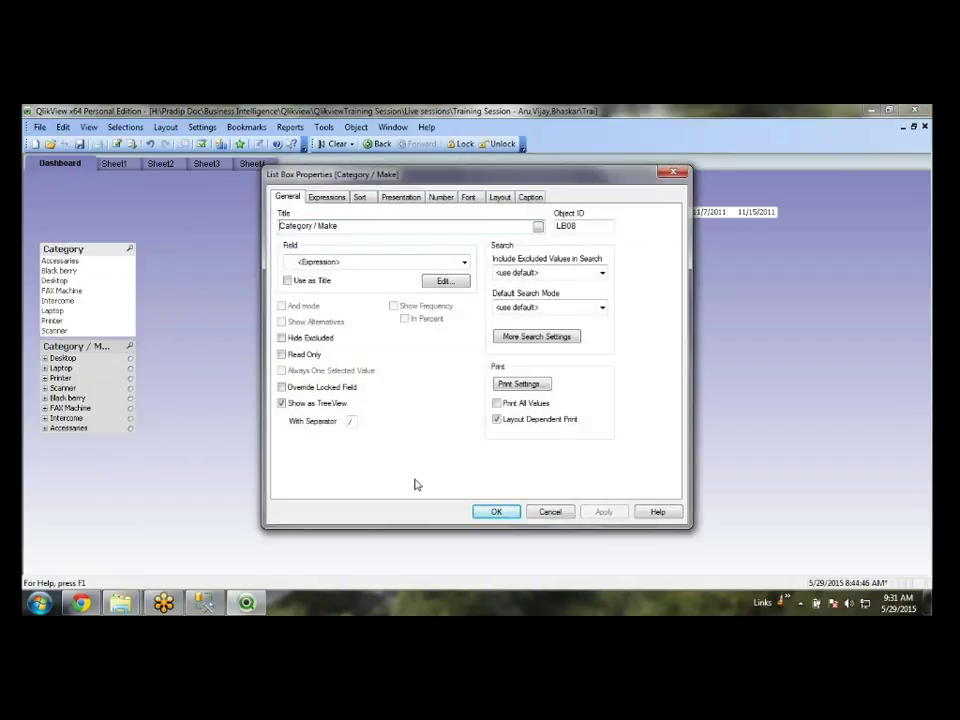
{"action": "left_click", "coordinate": [444, 280]}
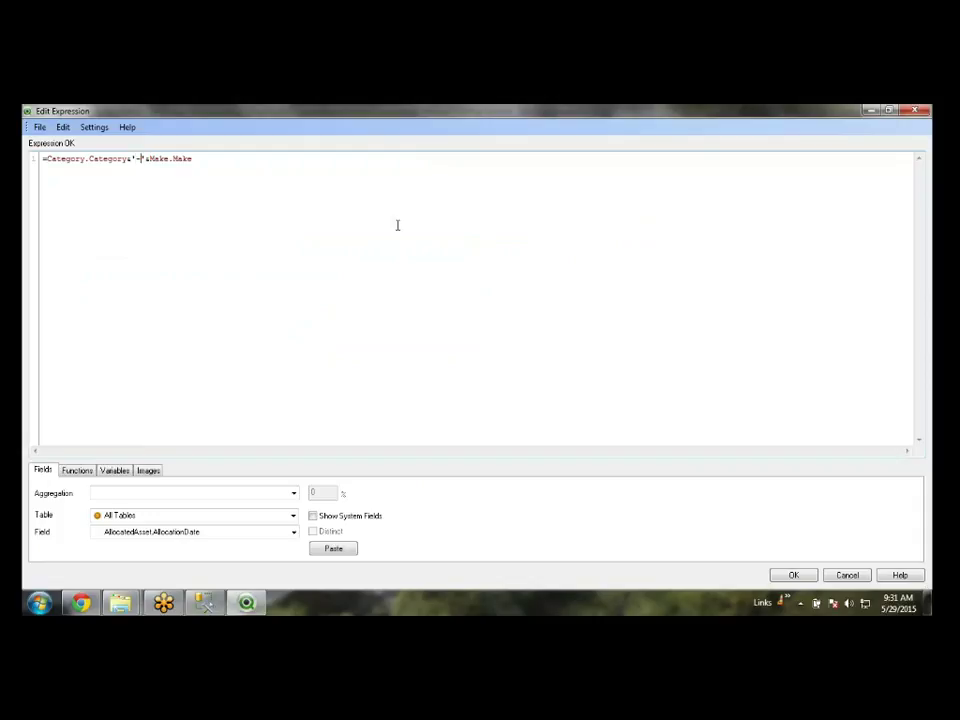
{"action": "left_click", "coordinate": [790, 577]}
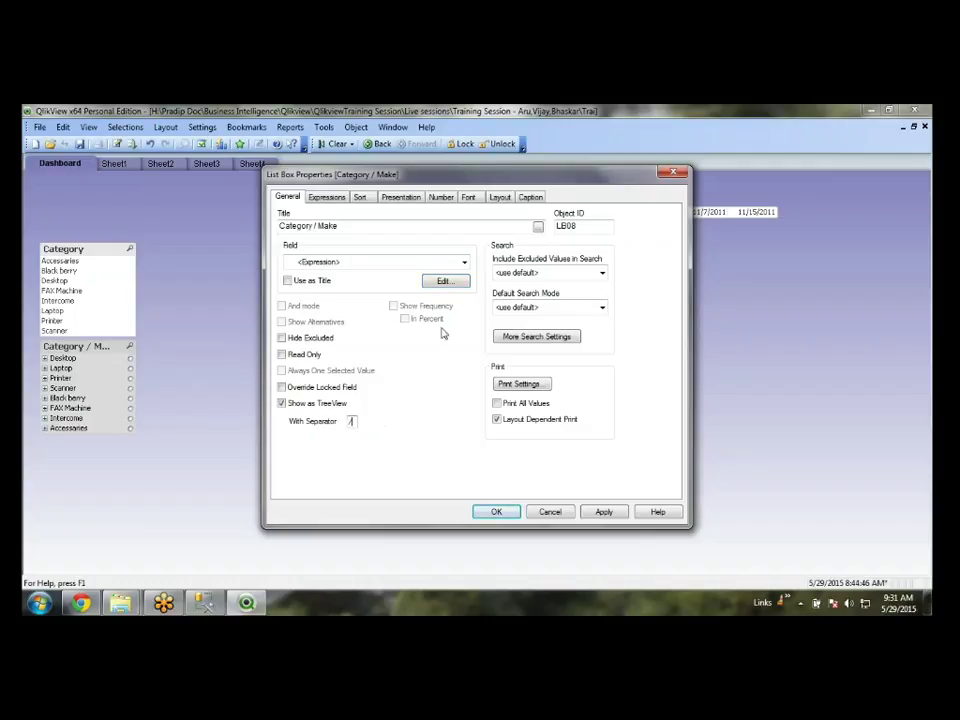
{"action": "left_click", "coordinate": [493, 512]}
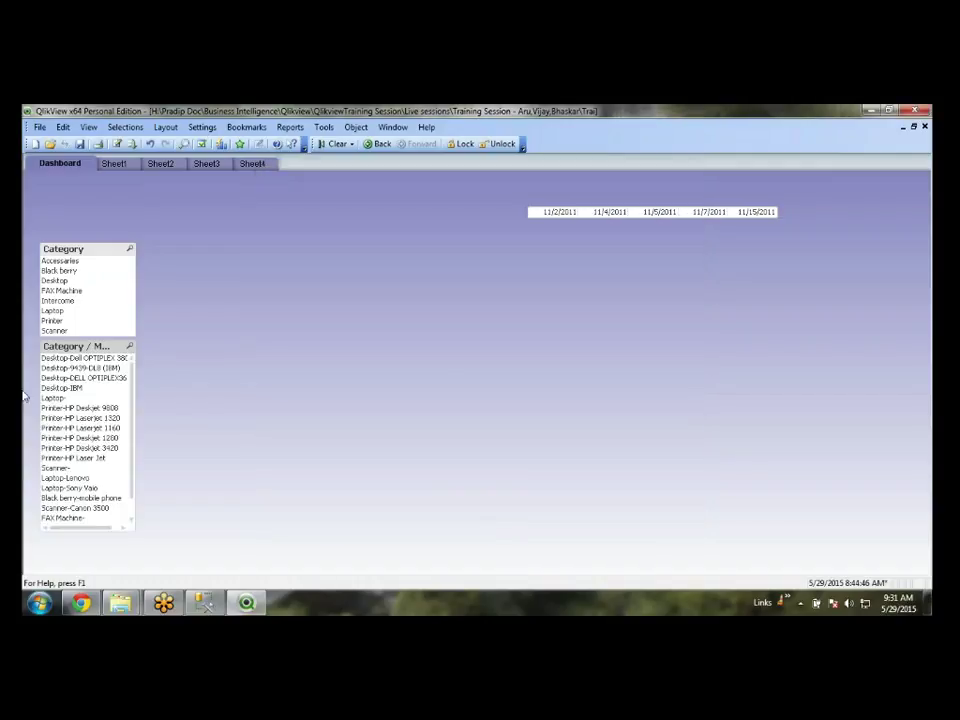
- Set the tree-view separator of the Category / Make list box to - to match the expression
{"action": "right_click", "coordinate": [62, 392]}
{"action": "left_click", "coordinate": [105, 112]}
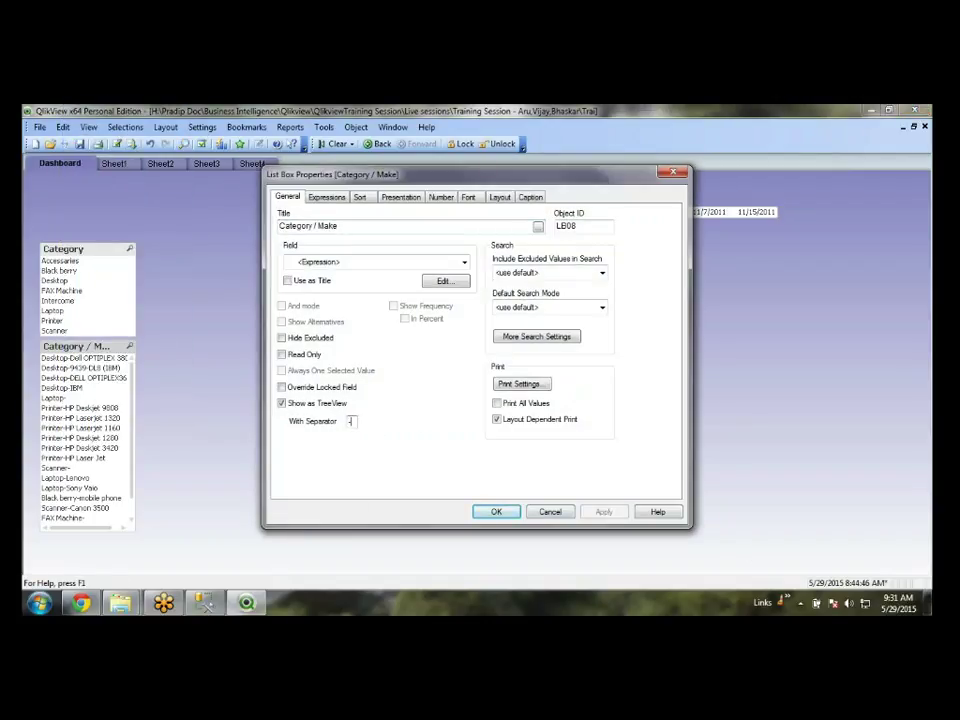
{"action": "left_click", "coordinate": [493, 510]}
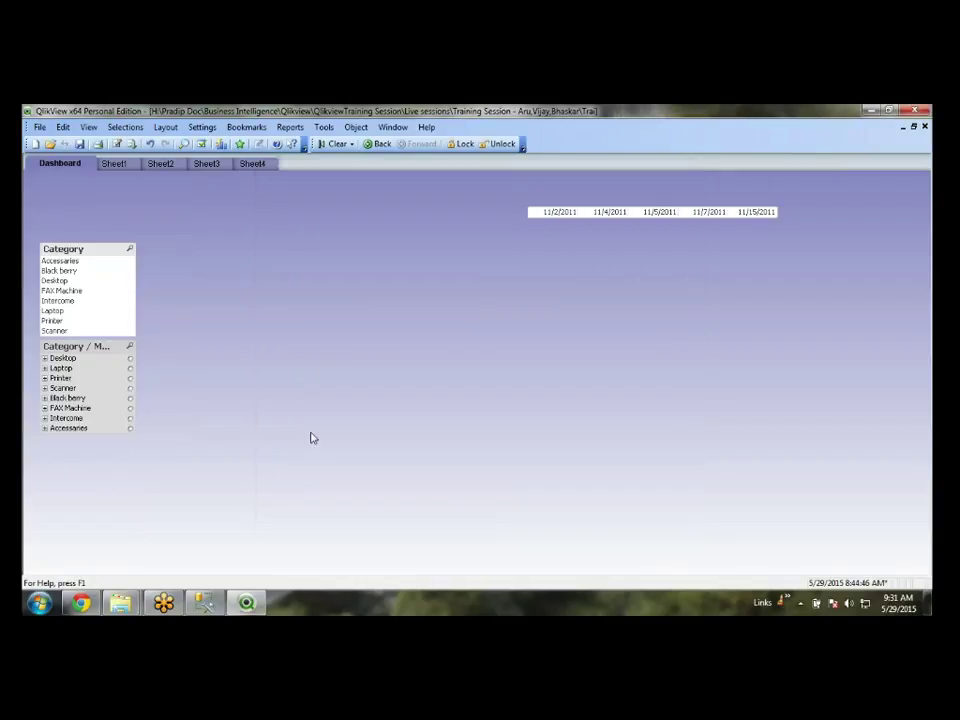
- Expand the Desktop, Laptop and Printer nodes to check the tree view with its new separator, and collapse them again
{"action": "left_click", "coordinate": [44, 358]}
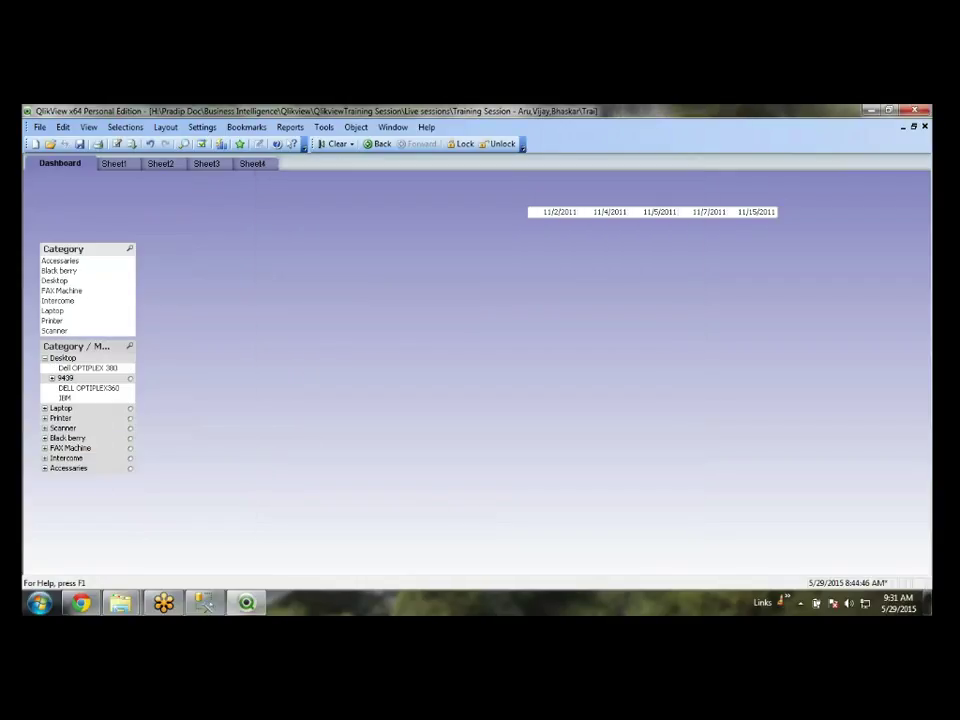
{"action": "left_click", "coordinate": [44, 408]}
{"action": "left_click", "coordinate": [44, 448]}
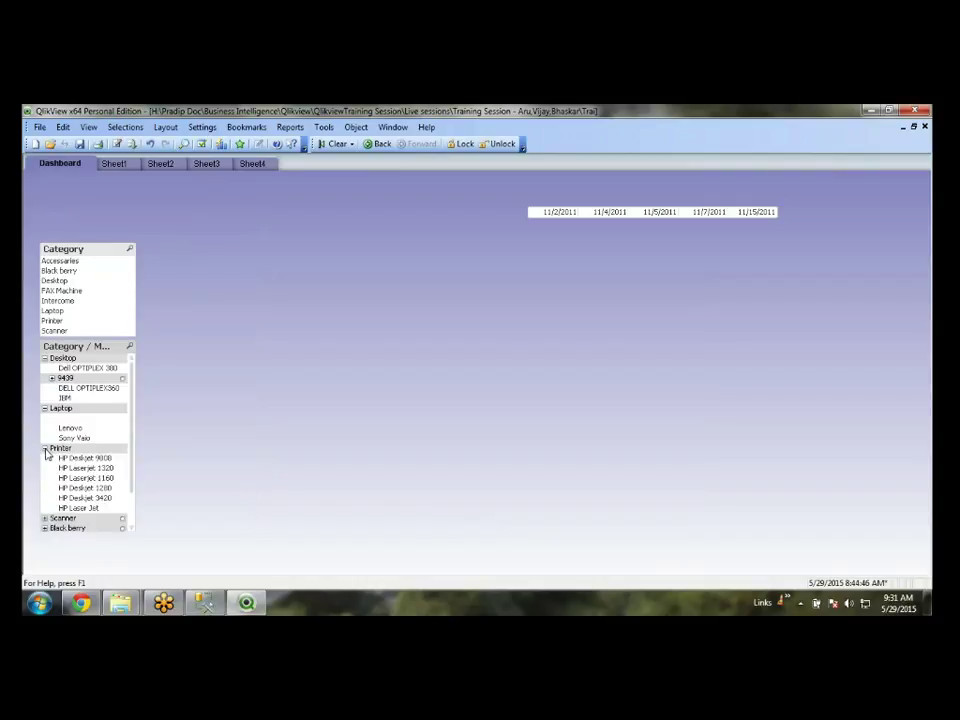
{"action": "left_click", "coordinate": [44, 448]}
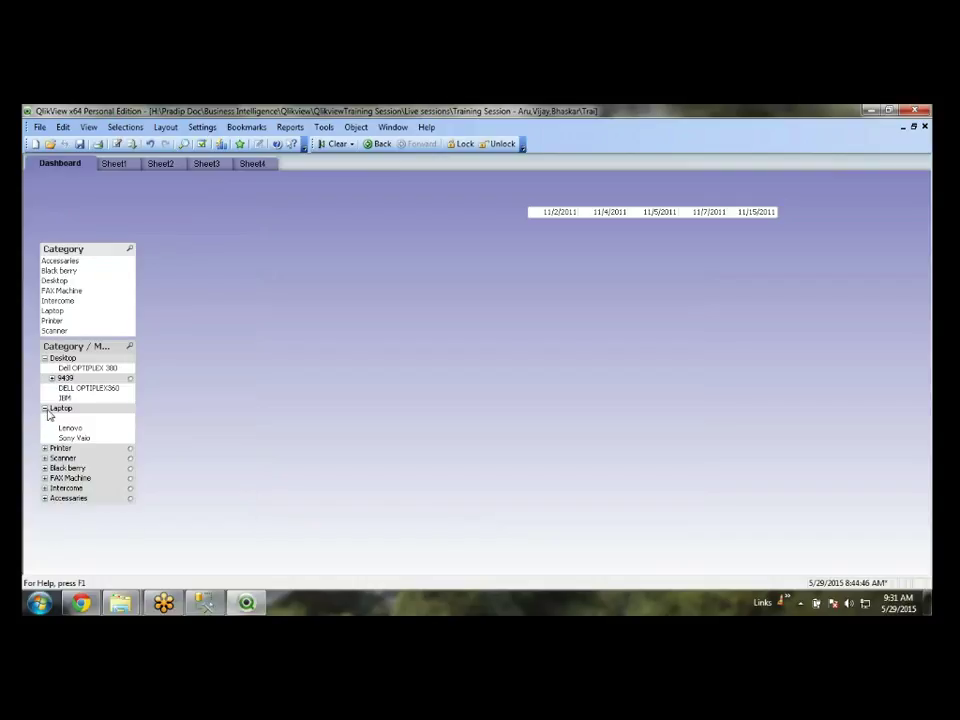
{"action": "left_click", "coordinate": [44, 408]}
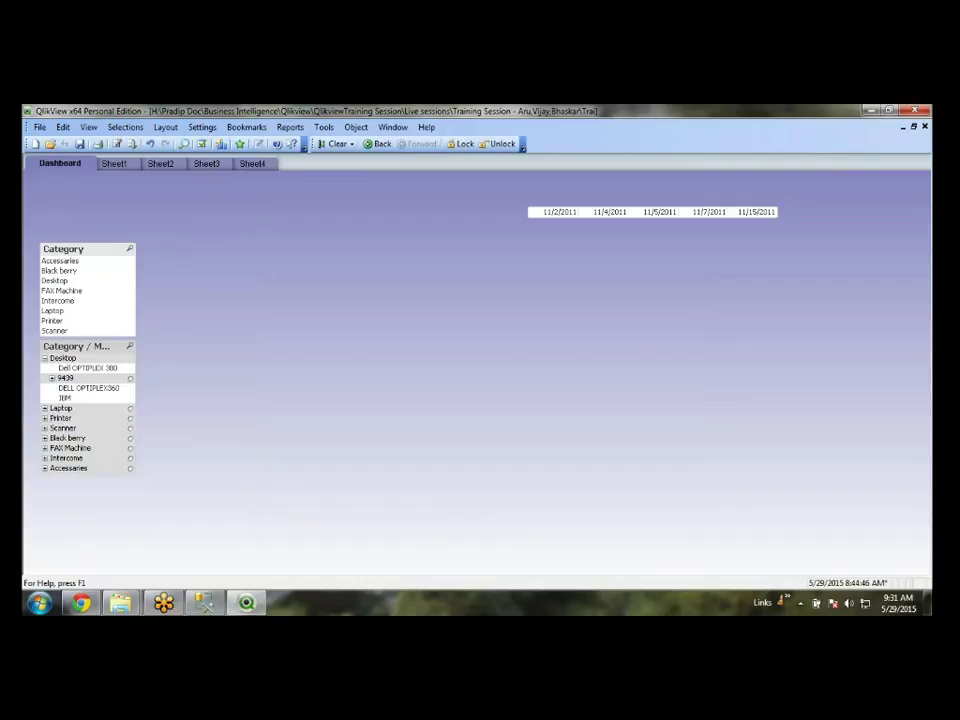
{"action": "left_click", "coordinate": [44, 358]}
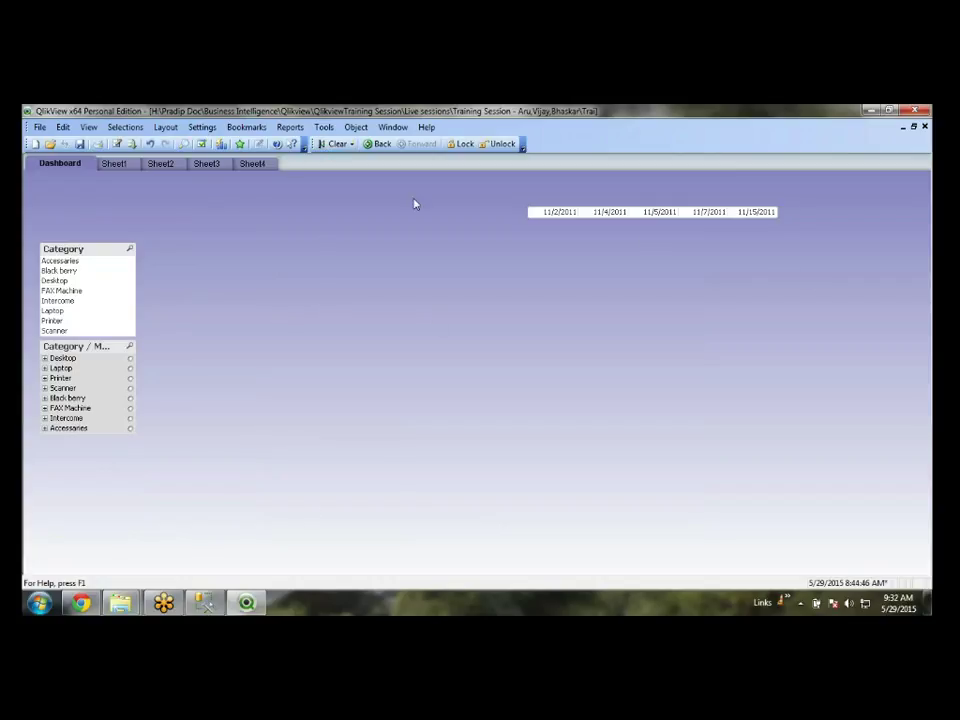
- Add a statistics box for the AllocatedAsset.AllocationDate field to the Dashboard with the default functions Total count, Sum, Average, Min and Max
{"action": "right_click", "coordinate": [396, 241]}
{"action": "mouse_move", "coordinate": [449, 285]}
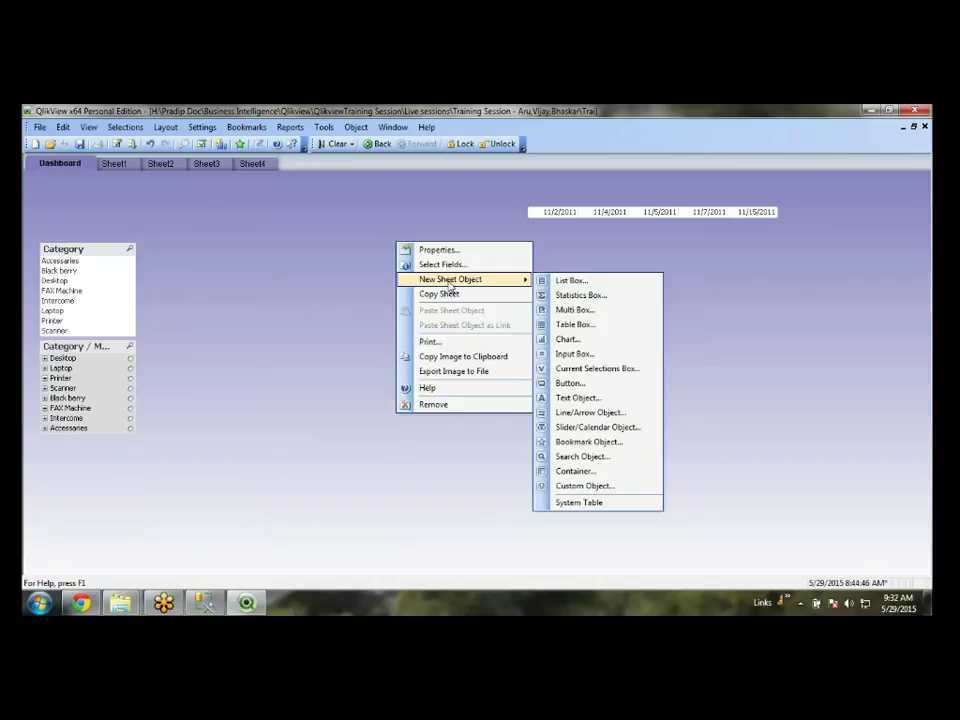
{"action": "left_click", "coordinate": [580, 296]}
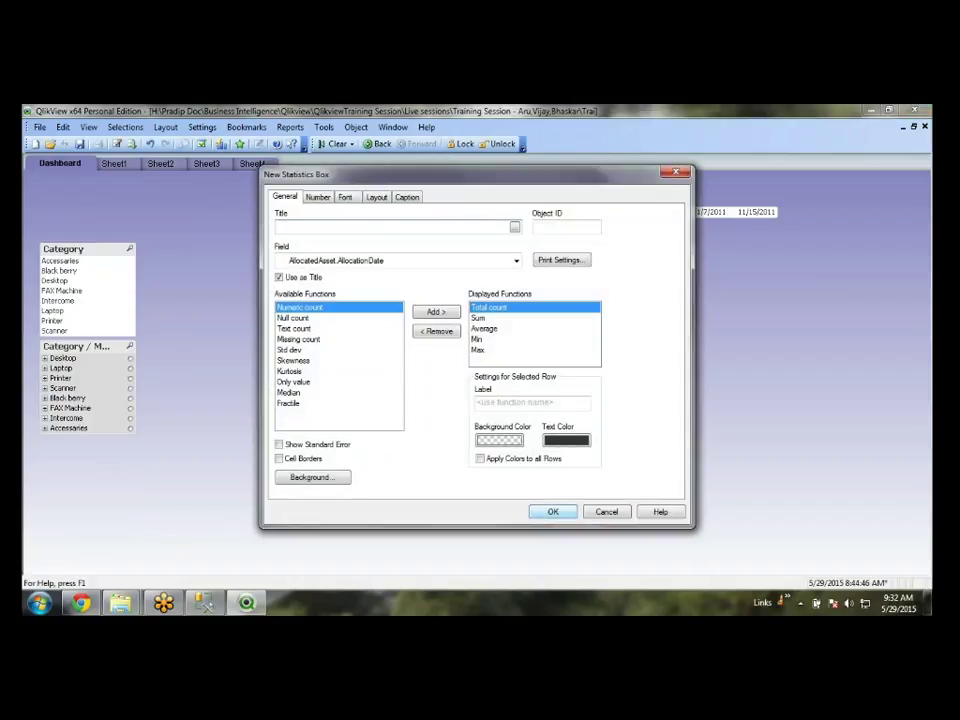
{"action": "left_click", "coordinate": [556, 512]}
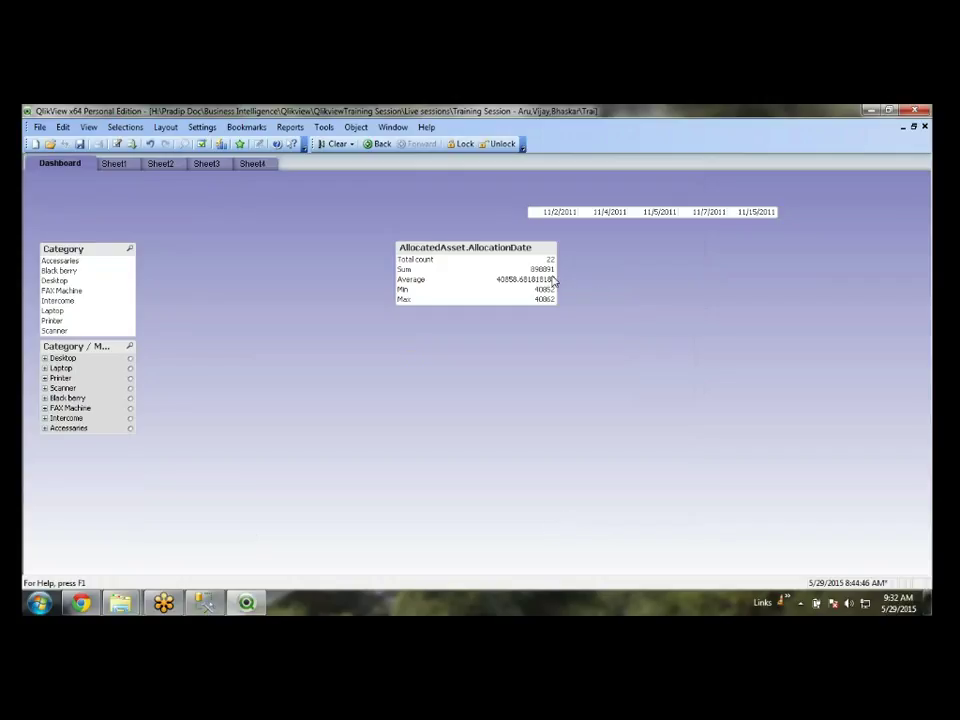
- Place the statistics box directly above the Category list box and narrow it to the same width as that list box
{"action": "right_click", "coordinate": [491, 251]}
{"action": "left_click", "coordinate": [437, 238]}
{"action": "left_click_drag", "start_coordinate": [412, 242], "coordinate": [90, 180]}
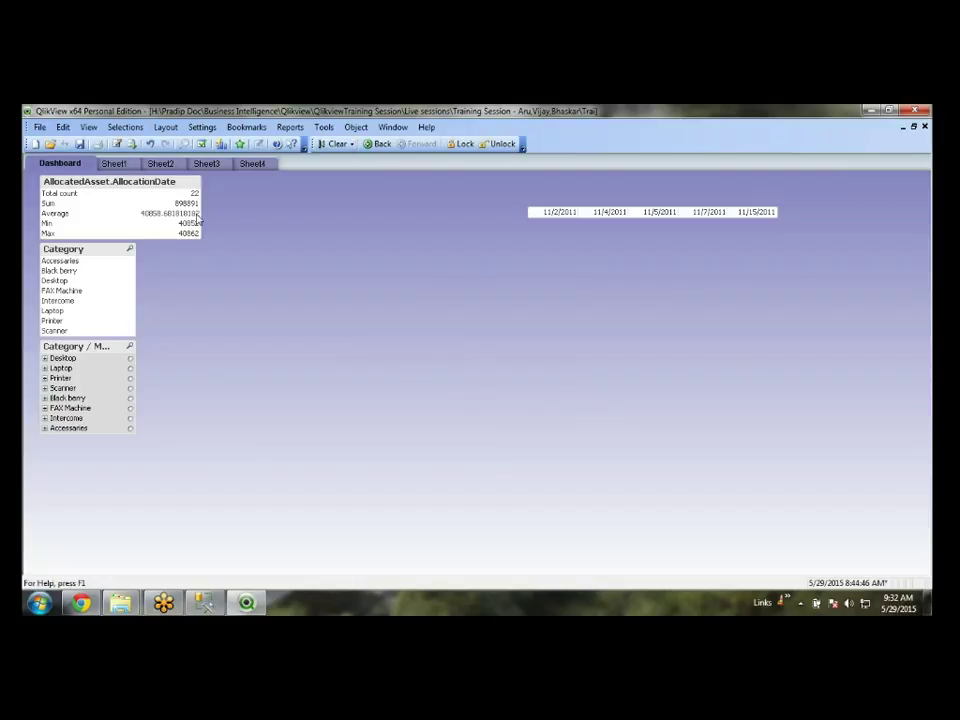
{"action": "left_click_drag", "start_coordinate": [201, 213], "coordinate": [78, 207]}
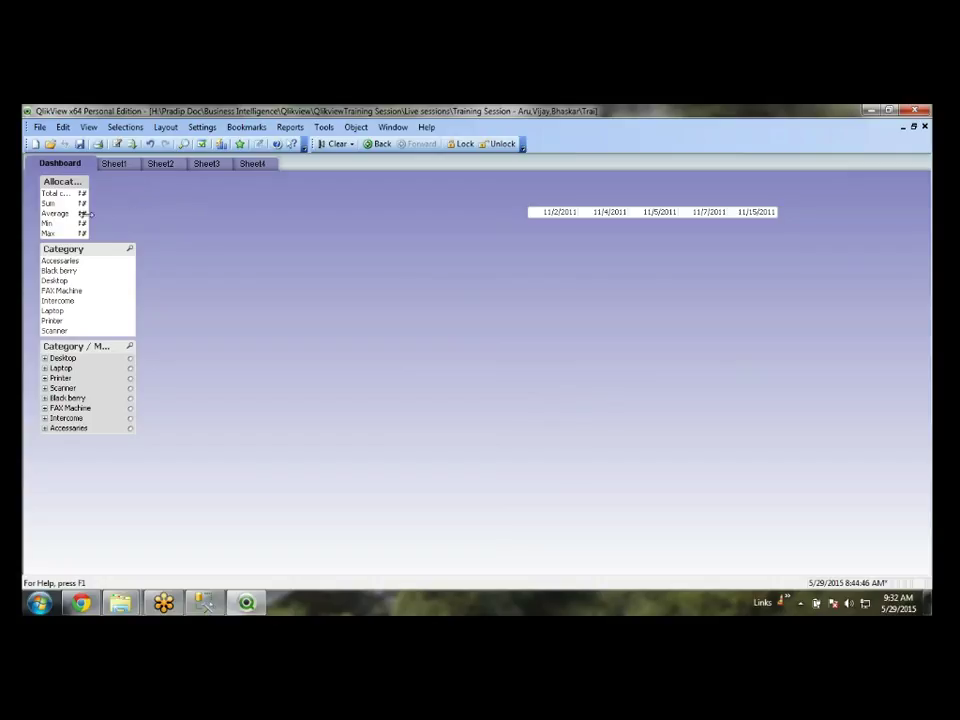
{"action": "left_click_drag", "start_coordinate": [133, 214], "coordinate": [140, 214]}
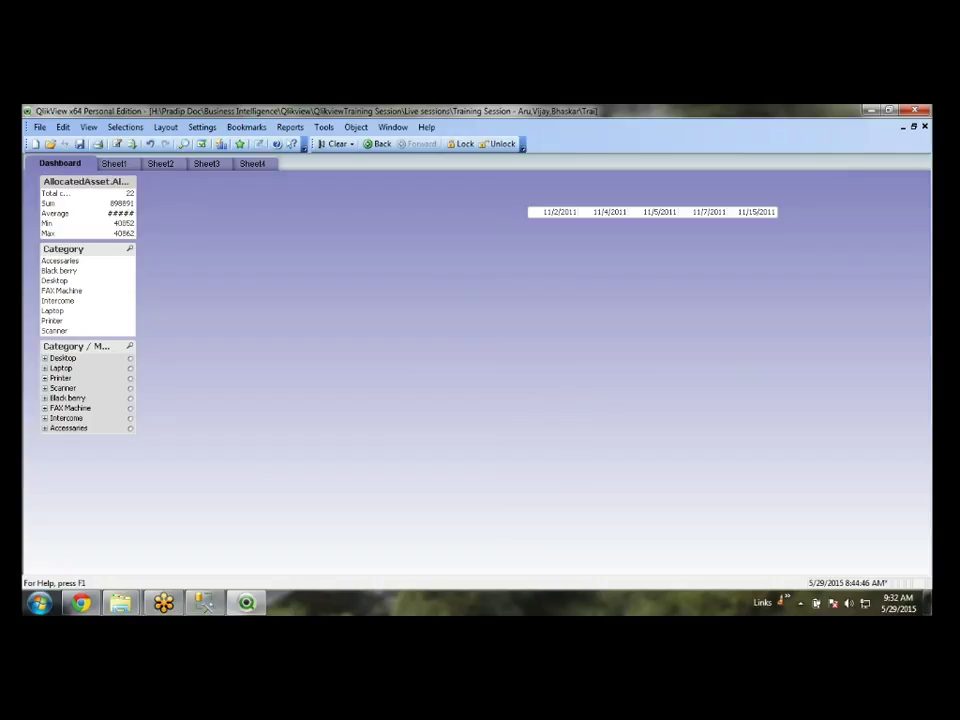
- Set the statistics box's title to Profit Summery
{"action": "right_click", "coordinate": [96, 187]}
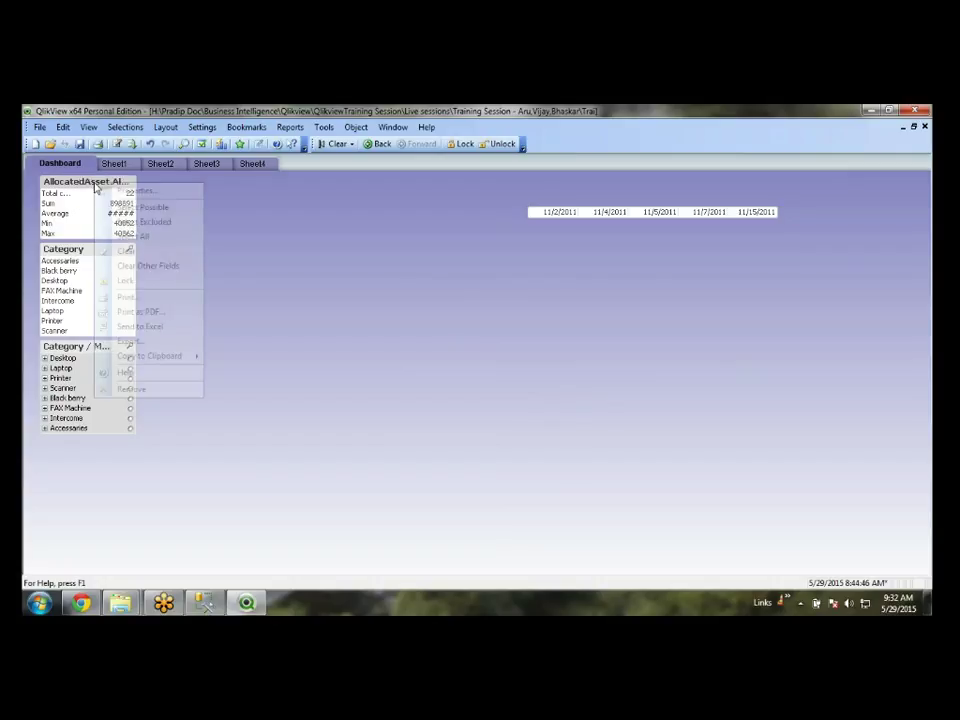
{"action": "left_click", "coordinate": [104, 190]}
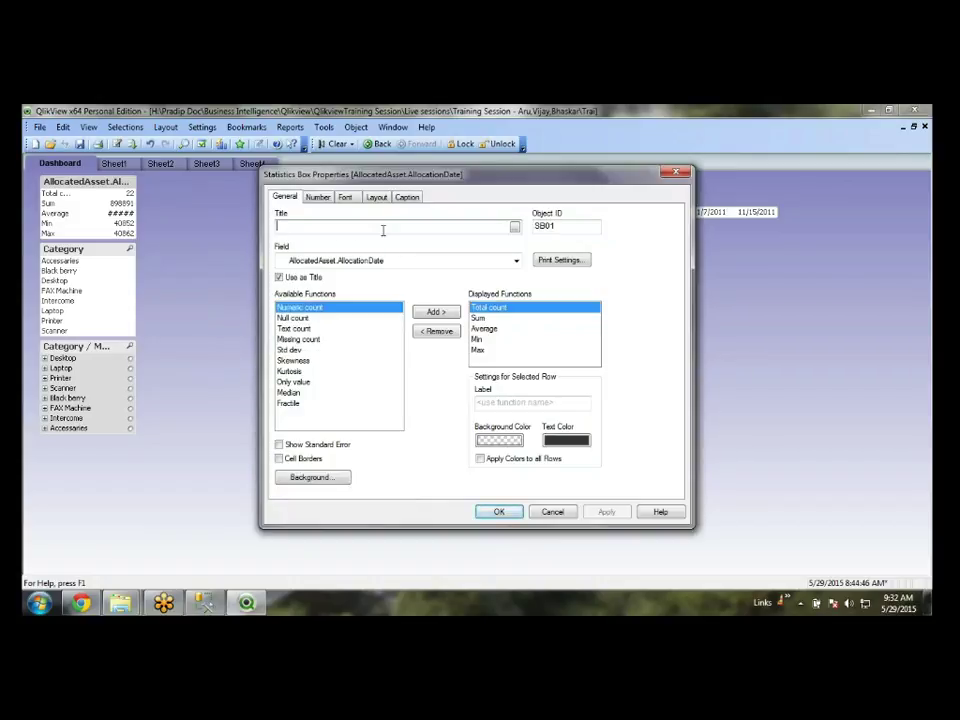
{"action": "type", "text": "Profit"}
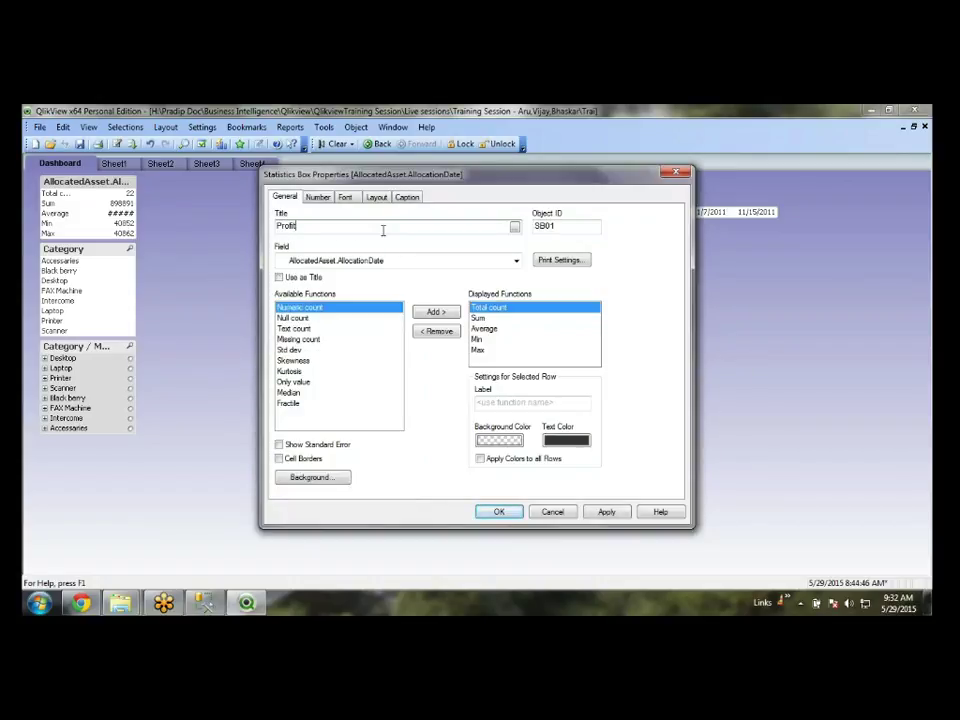
{"action": "type", "text": " Summery"}
{"action": "left_click", "coordinate": [377, 198]}
{"action": "left_click", "coordinate": [285, 197]}
- Override the default number settings of the statistics box's Average and Sum functions with the Integer format
{"action": "left_click", "coordinate": [318, 197]}
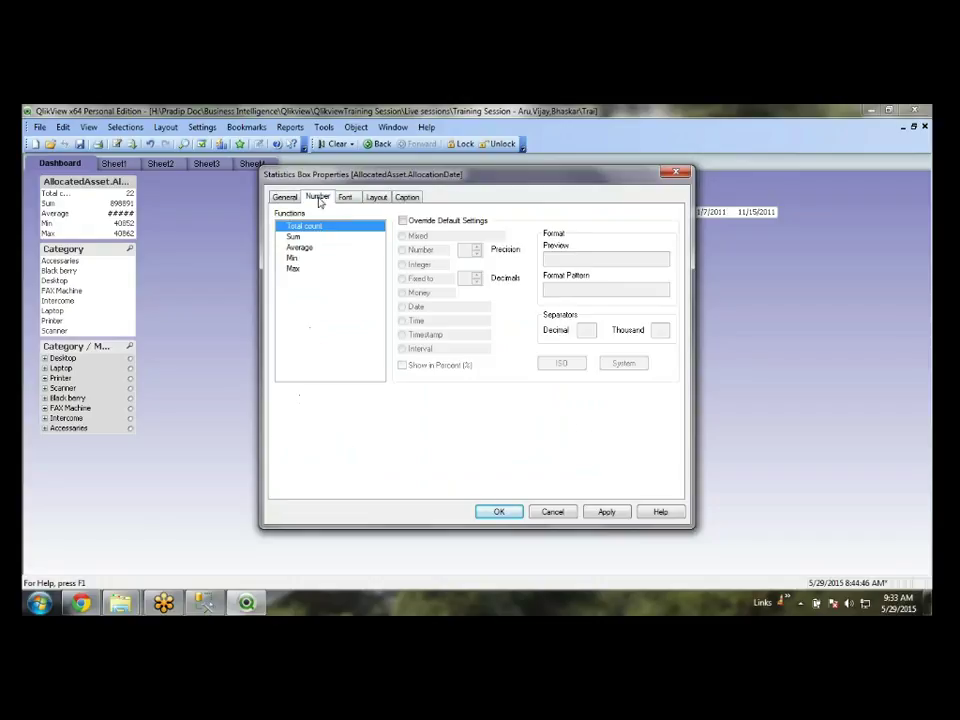
{"action": "left_click", "coordinate": [303, 247]}
{"action": "left_click", "coordinate": [403, 220]}
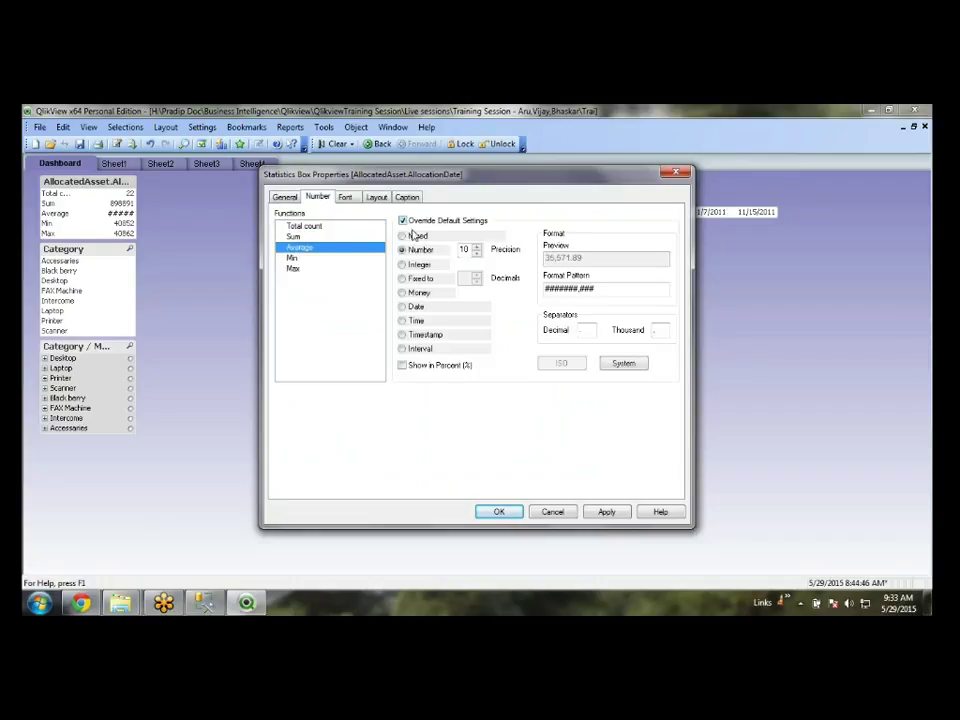
{"action": "left_click", "coordinate": [402, 264]}
{"action": "left_click", "coordinate": [298, 236]}
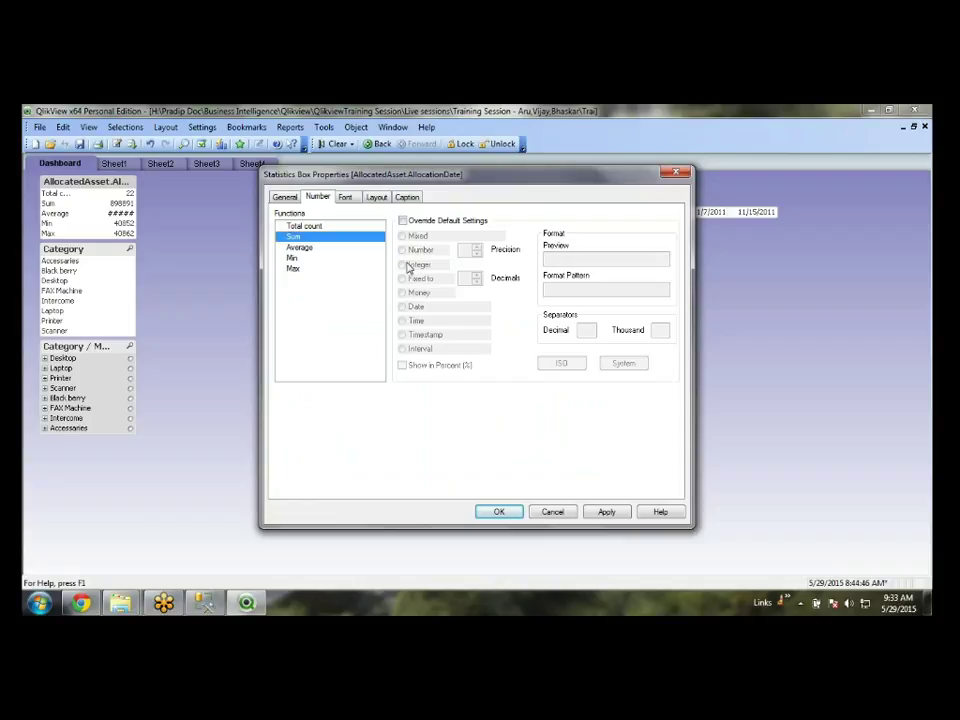
{"action": "left_click", "coordinate": [403, 221]}
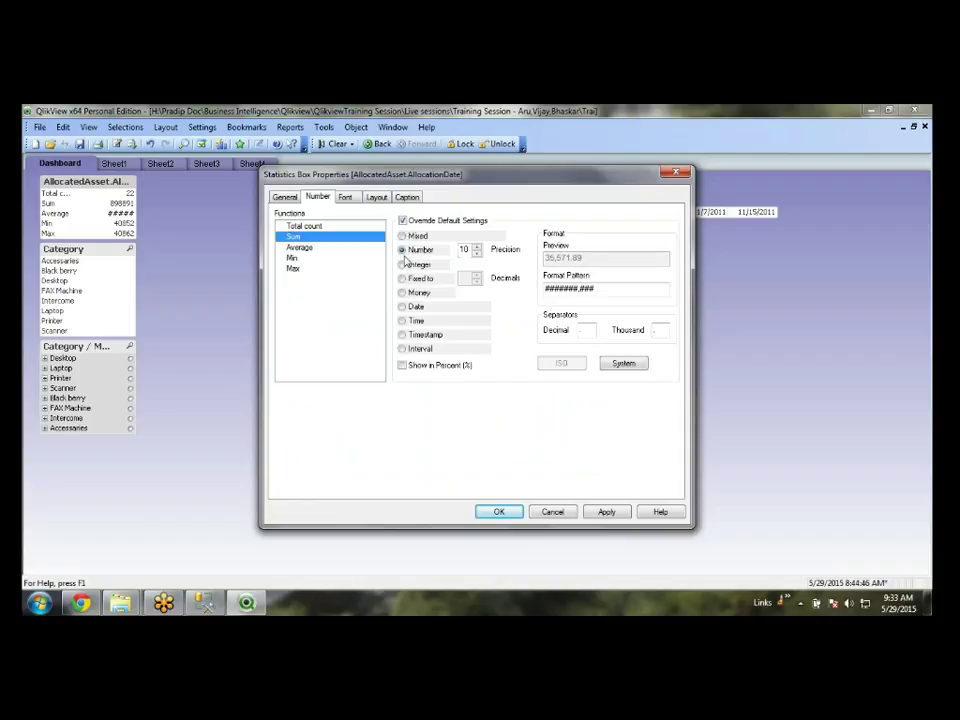
{"action": "left_click", "coordinate": [402, 265]}
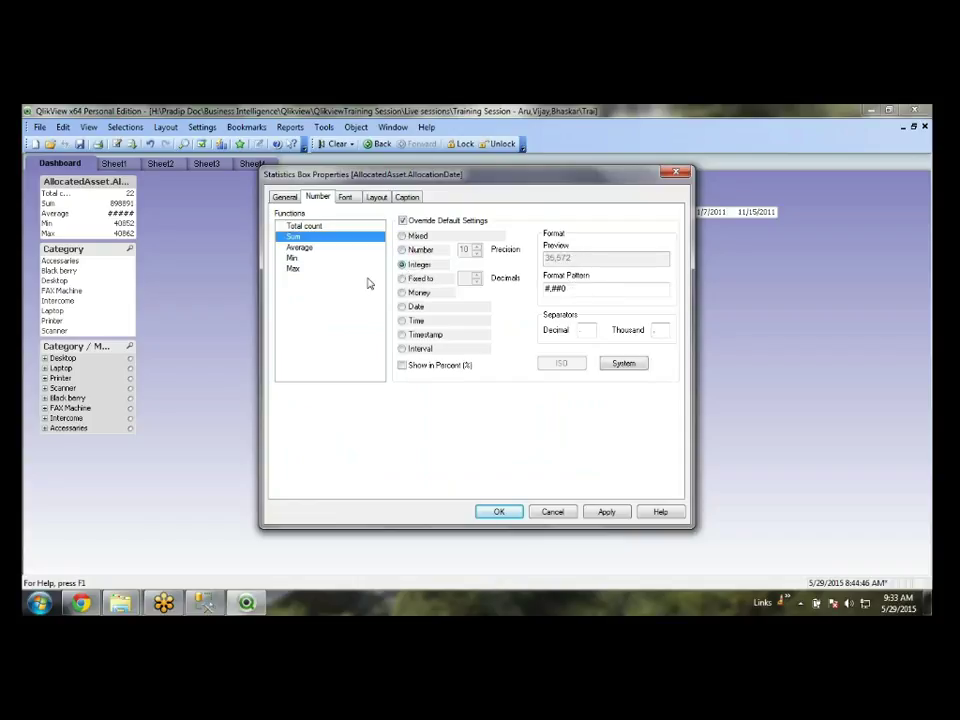
- Override the default number settings of the Min and Max functions with the Integer format and apply the statistics box's changes
{"action": "left_click", "coordinate": [292, 258]}
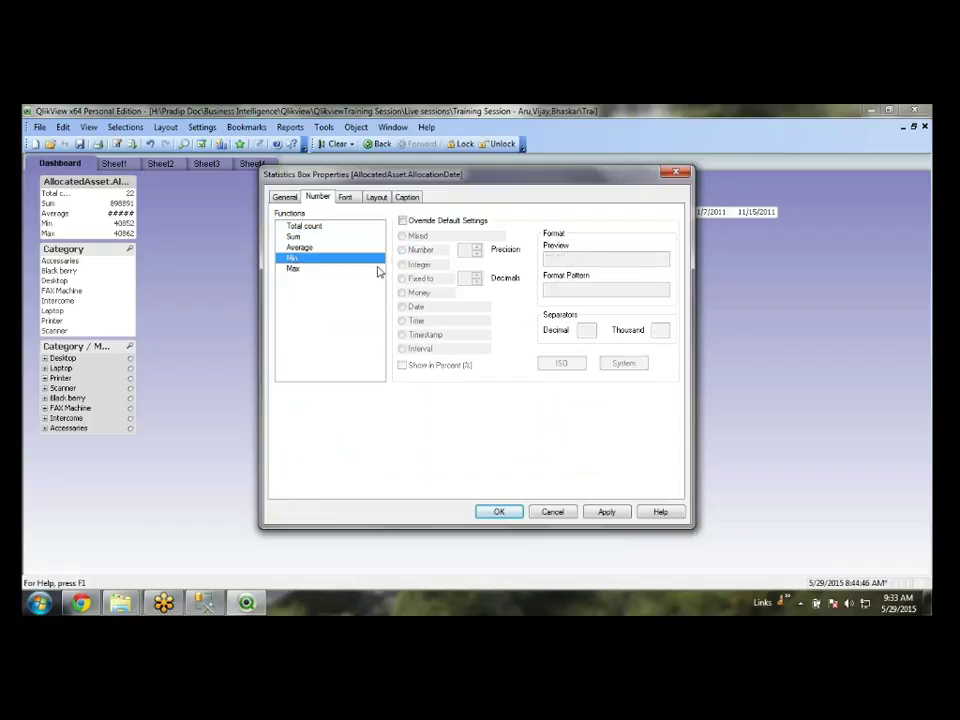
{"action": "left_click", "coordinate": [403, 221]}
{"action": "left_click", "coordinate": [402, 265]}
{"action": "left_click", "coordinate": [310, 270]}
{"action": "left_click", "coordinate": [403, 220]}
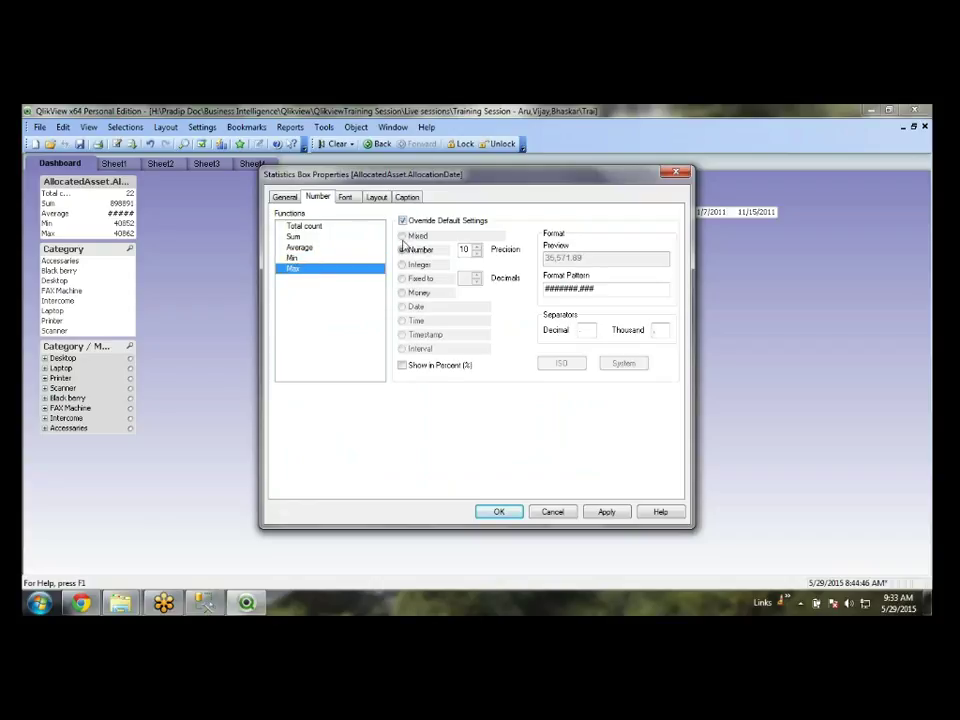
{"action": "left_click", "coordinate": [402, 265]}
{"action": "left_click", "coordinate": [606, 511]}
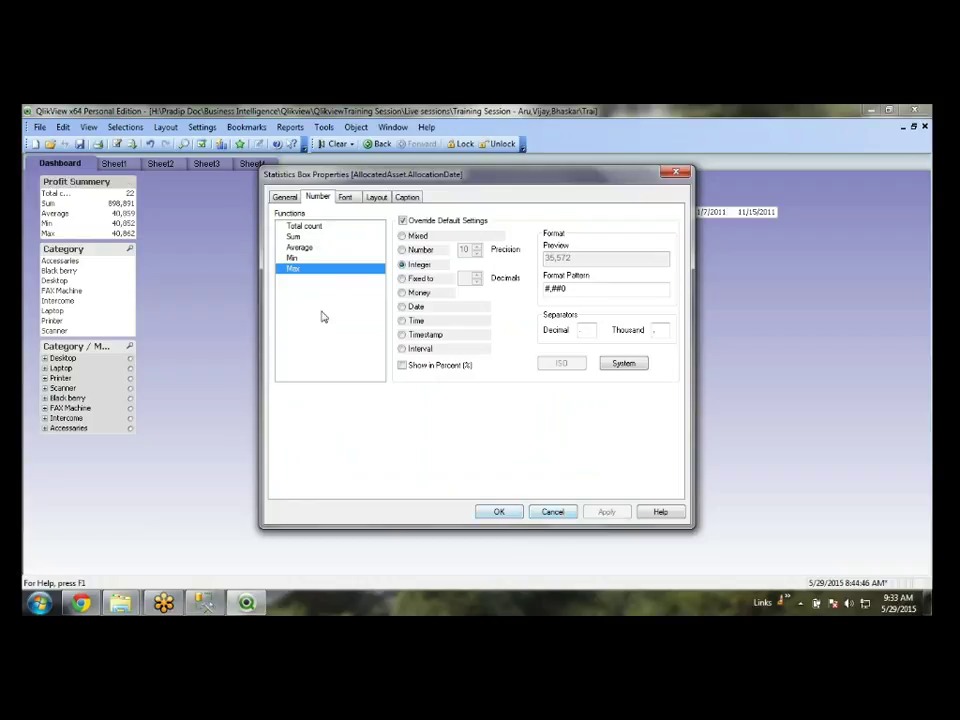
- Widen the statistics box's label column to fit Total count in full, and widen the box slightly to fit its values
{"action": "left_click", "coordinate": [499, 511]}
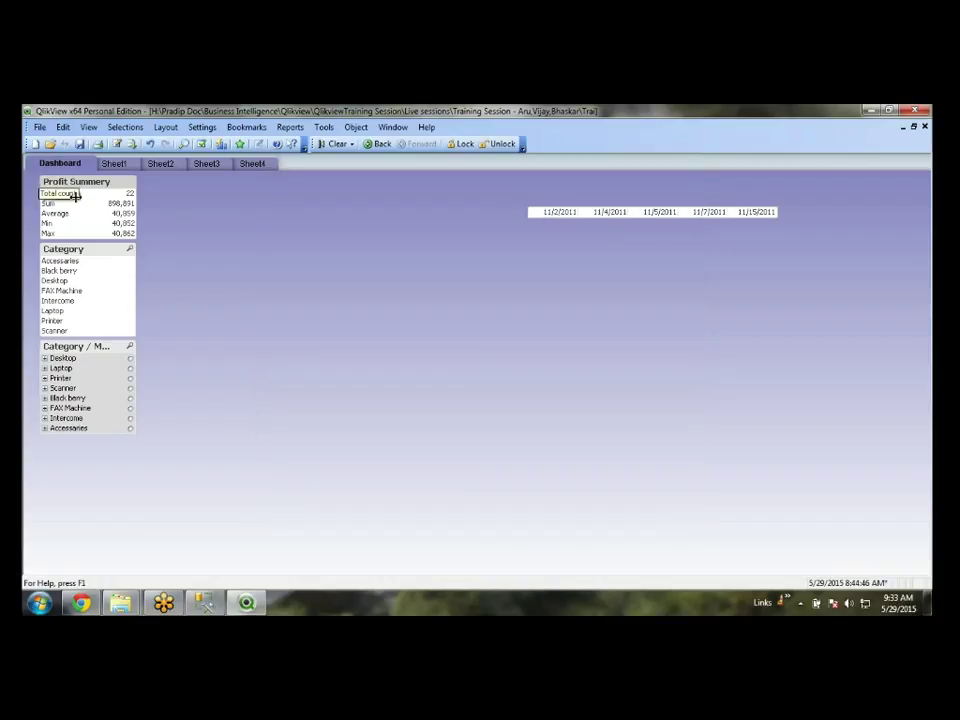
{"action": "left_click_drag", "start_coordinate": [77, 194], "coordinate": [81, 194]}
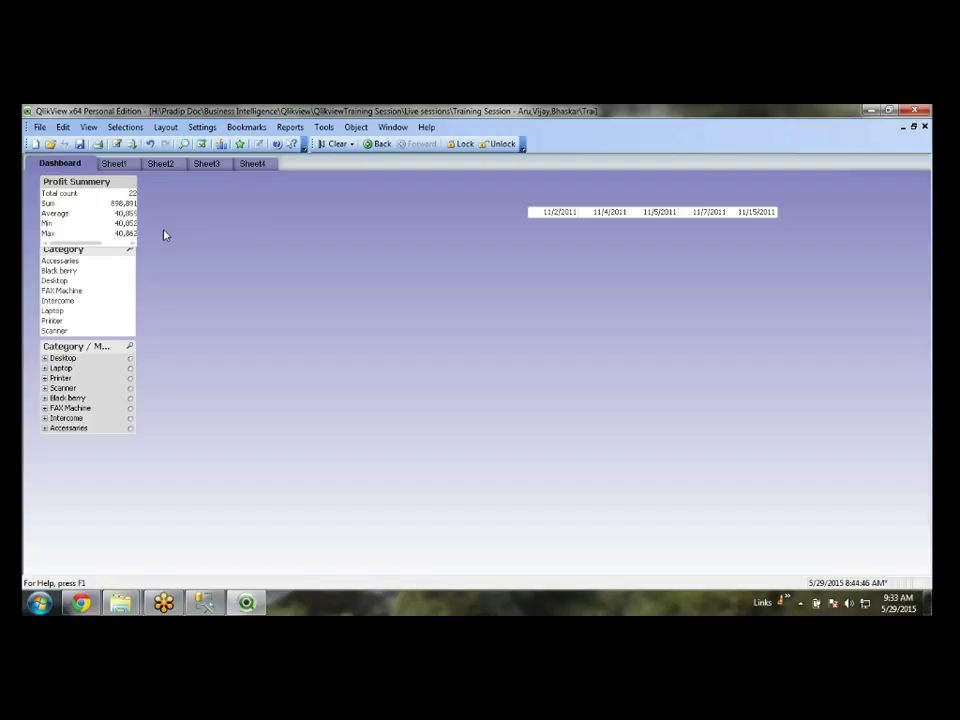
{"action": "left_click_drag", "start_coordinate": [136, 219], "coordinate": [139, 219]}
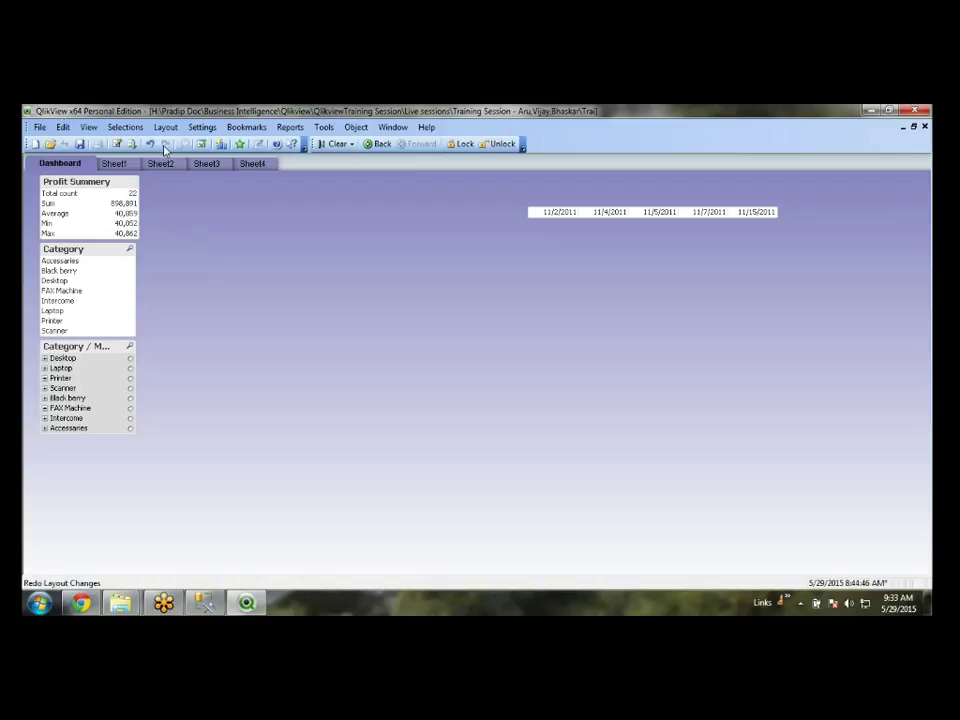
- Change the Profit Summery statistics box's field to AllocatedAsset.AllocationId and save the document
{"action": "right_click", "coordinate": [112, 184]}
{"action": "left_click", "coordinate": [502, 517]}
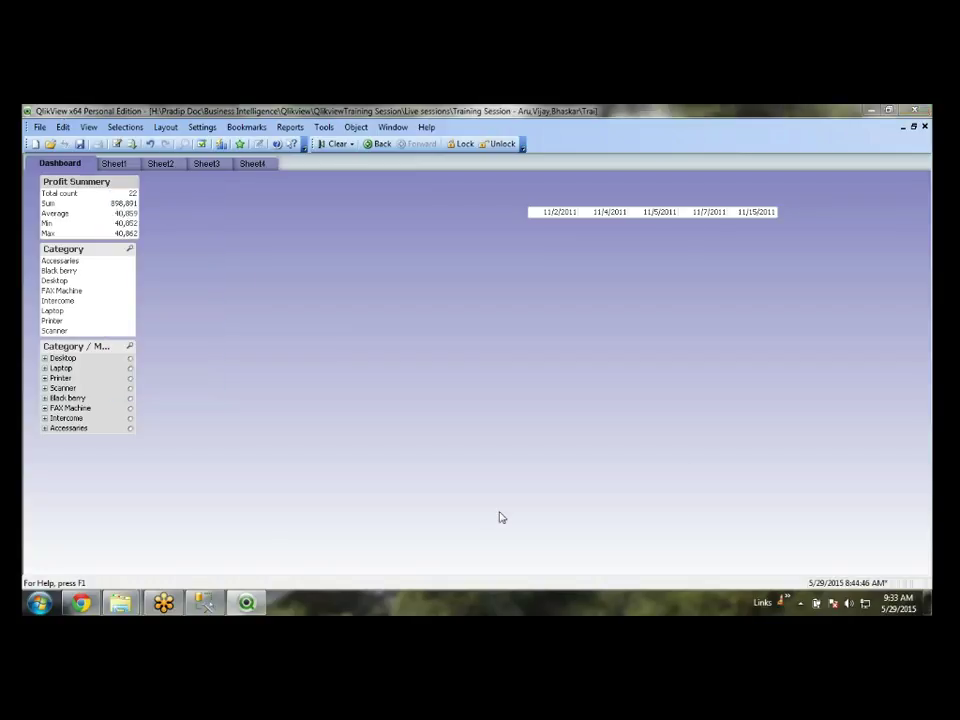
{"action": "left_click", "coordinate": [285, 196]}
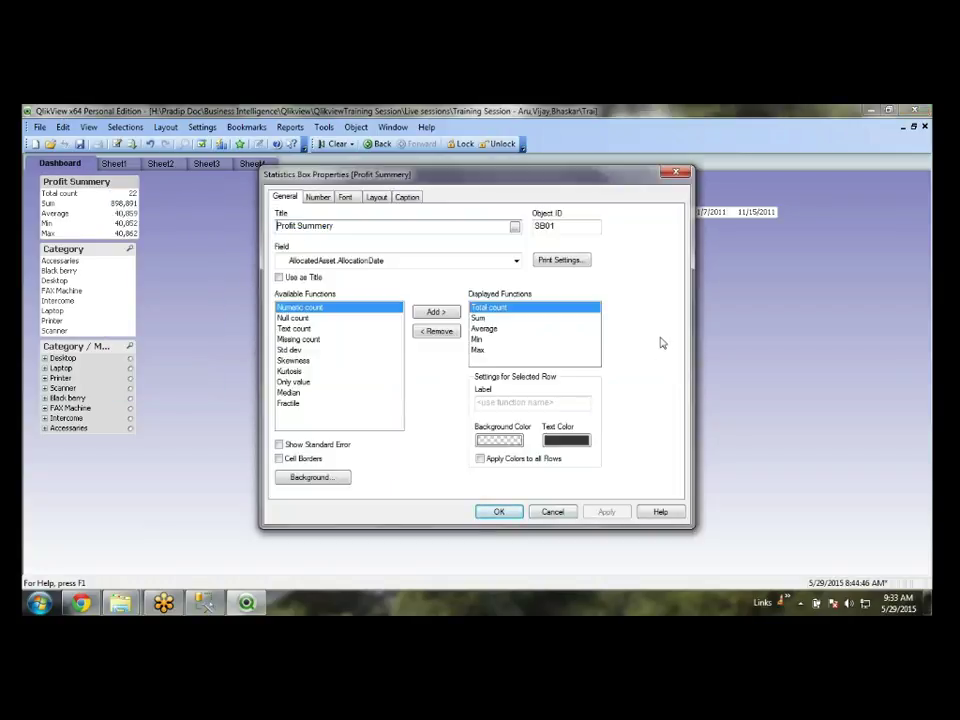
{"action": "left_click", "coordinate": [516, 261]}
{"action": "left_click", "coordinate": [517, 262]}
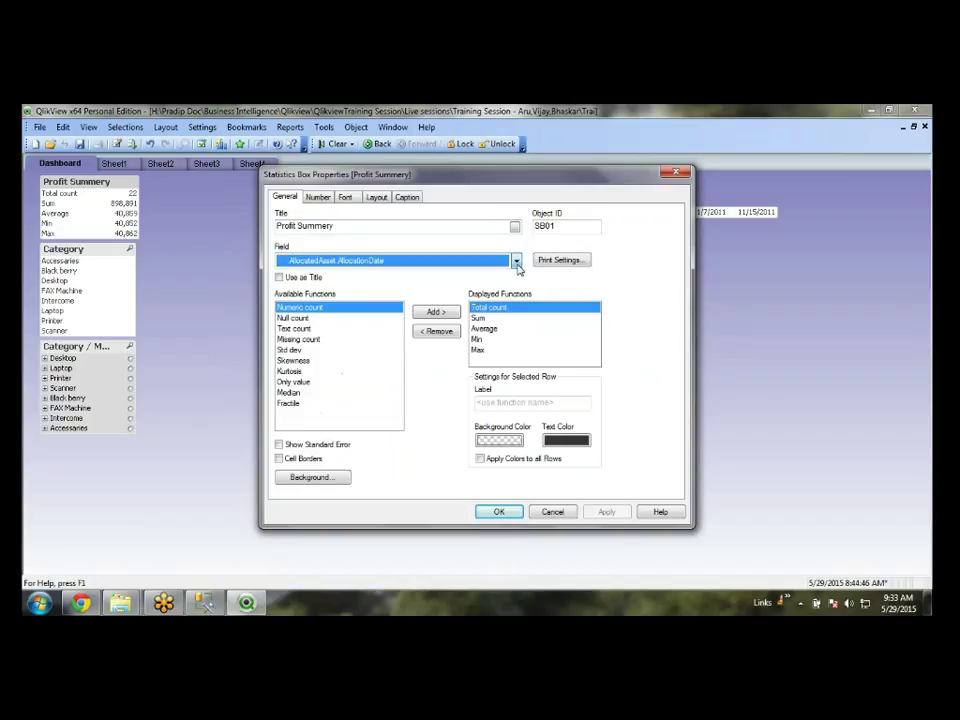
{"action": "left_click", "coordinate": [517, 262]}
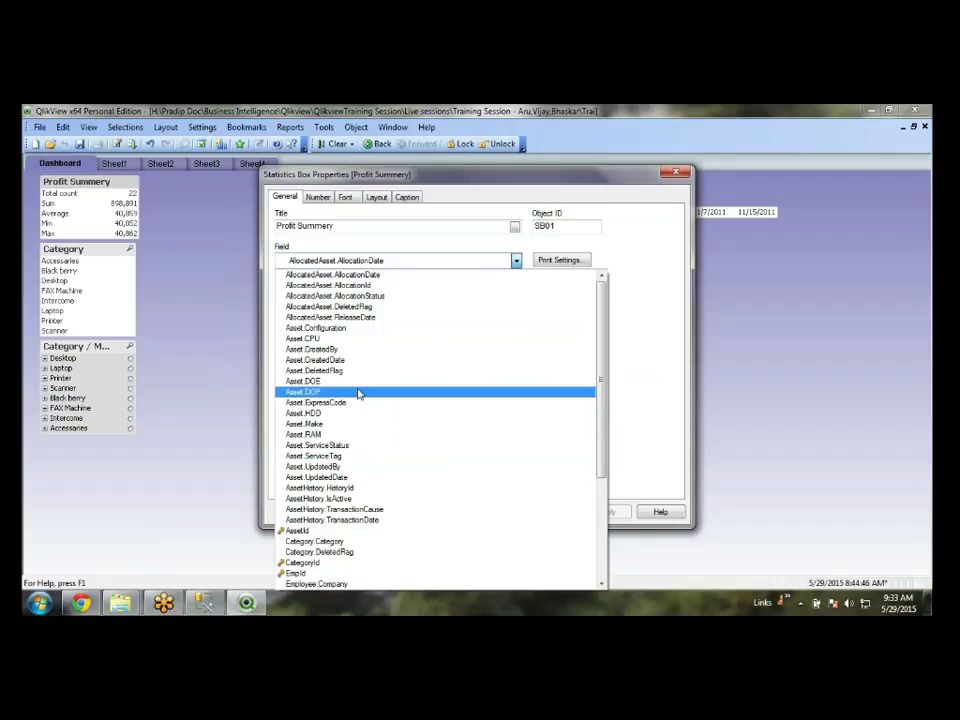
{"action": "scroll", "coordinate": [368, 386], "scroll_direction": "down", "scroll_amount": 5}
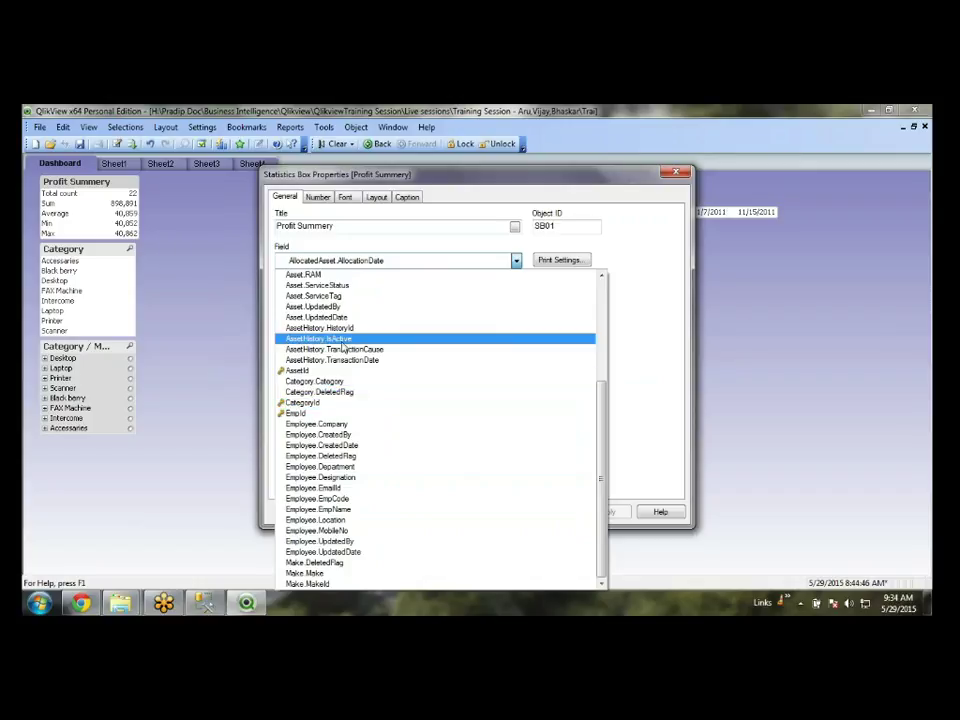
{"action": "scroll", "coordinate": [345, 342], "scroll_direction": "up", "scroll_amount": 5}
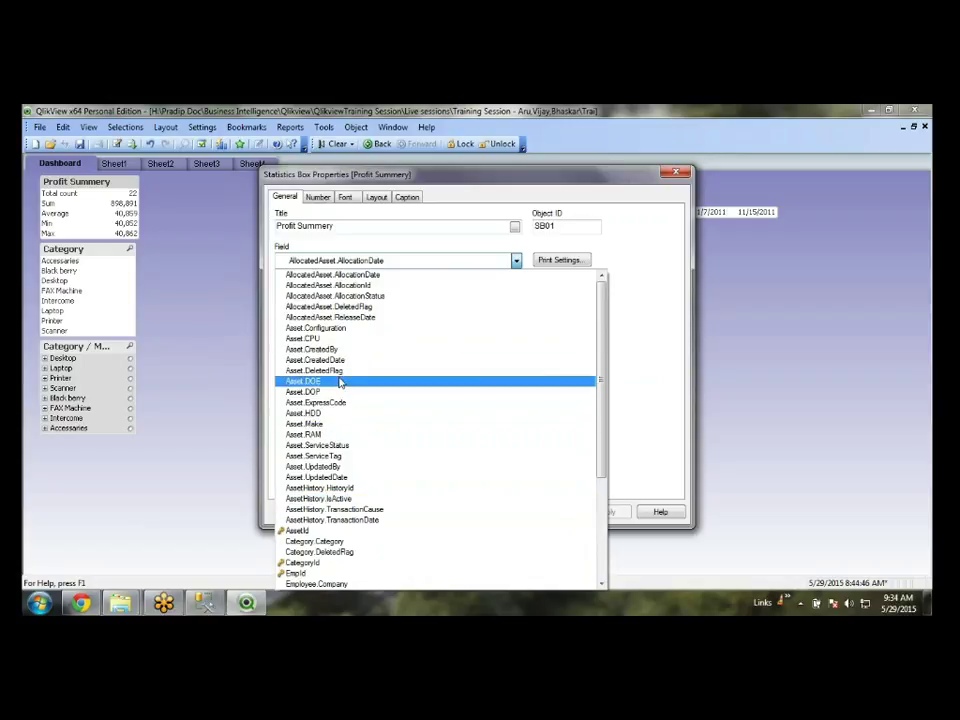
{"action": "left_click", "coordinate": [372, 290]}
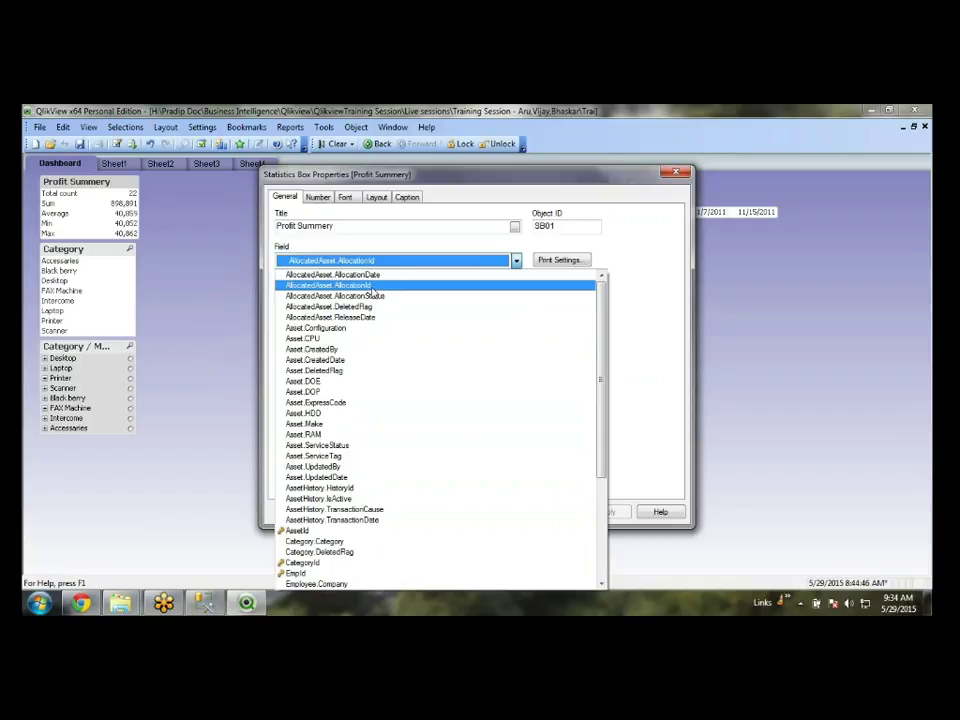
{"action": "left_click", "coordinate": [606, 512]}
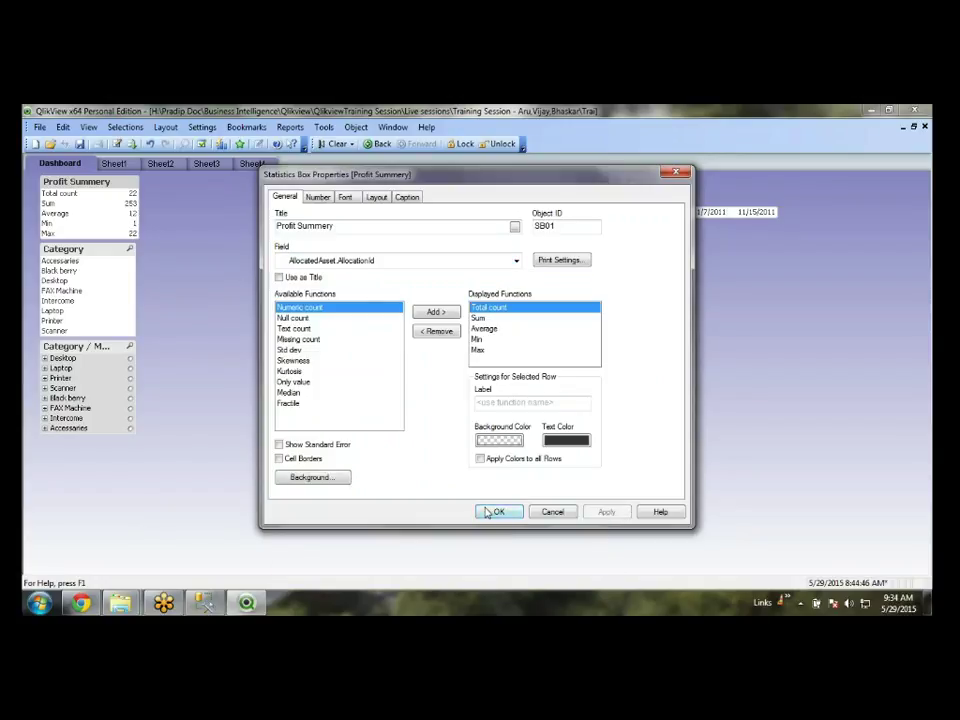
{"action": "left_click", "coordinate": [490, 512]}
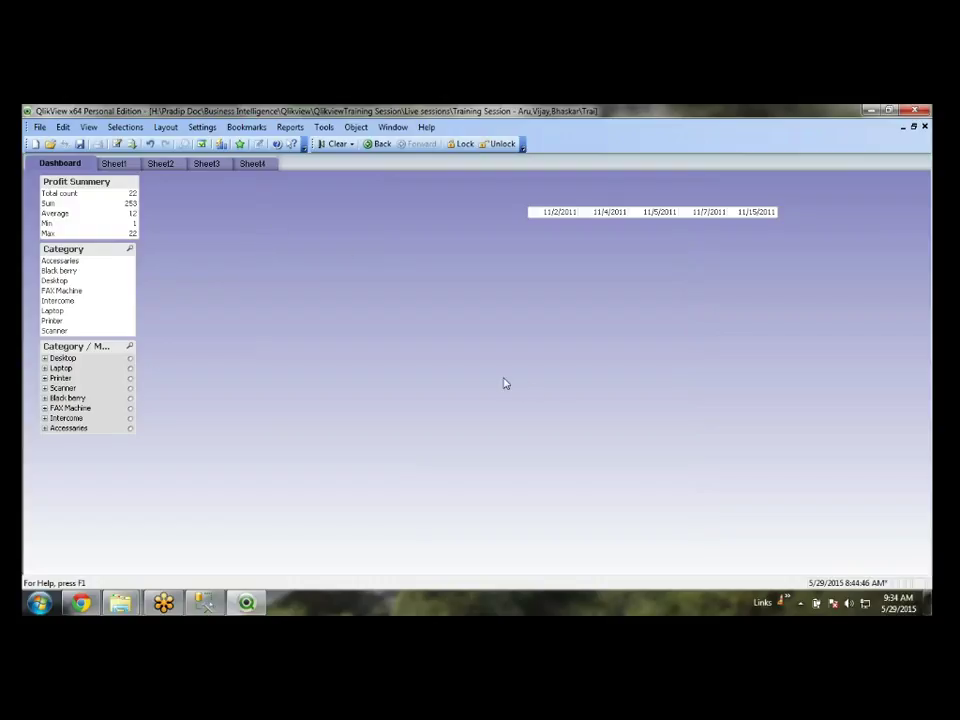
{"action": "key", "text": "ctrl+s"}
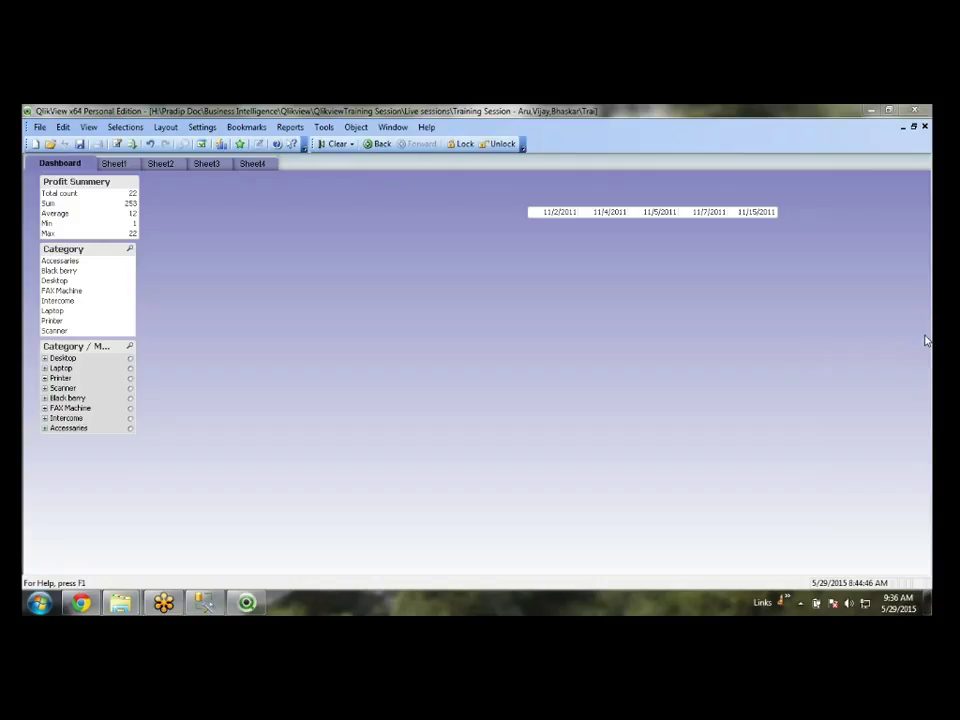
- Switch to the Qlikview folder in Windows Explorer and browse the Materials 1 folder inside QlikviewTraining Session
{"action": "mouse_move", "coordinate": [119, 608]}
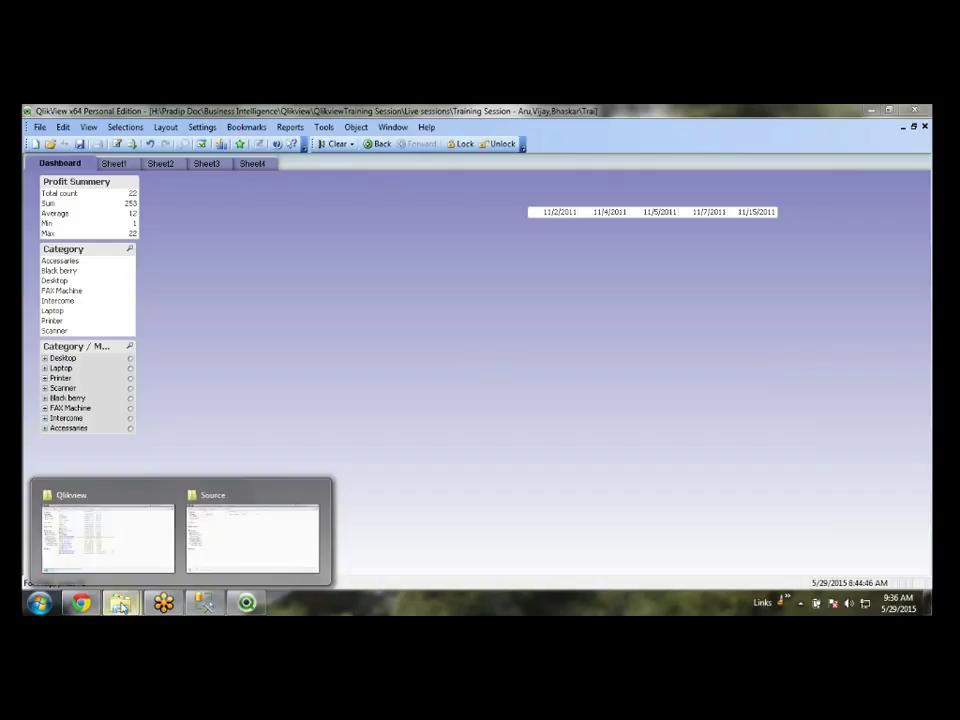
{"action": "mouse_move", "coordinate": [261, 539]}
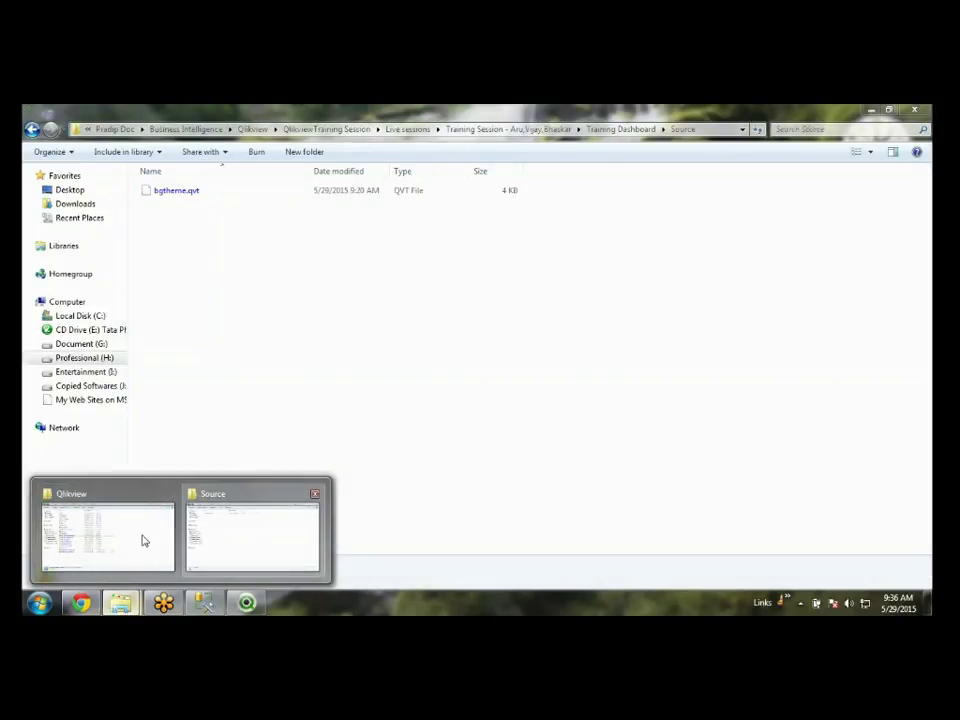
{"action": "left_click", "coordinate": [143, 541]}
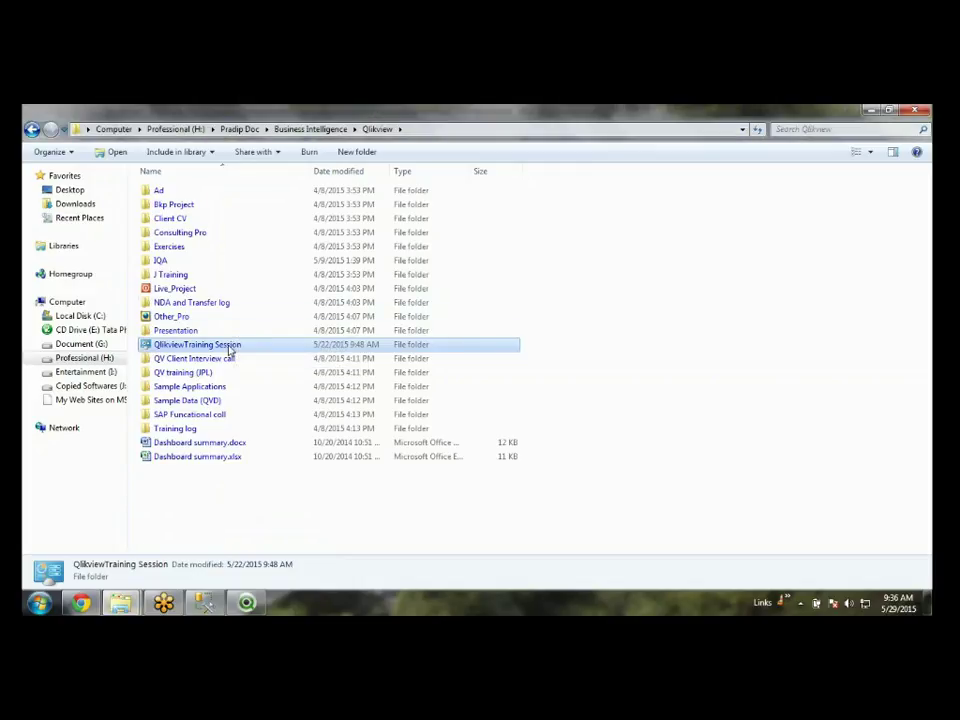
{"action": "double_click", "coordinate": [230, 346]}
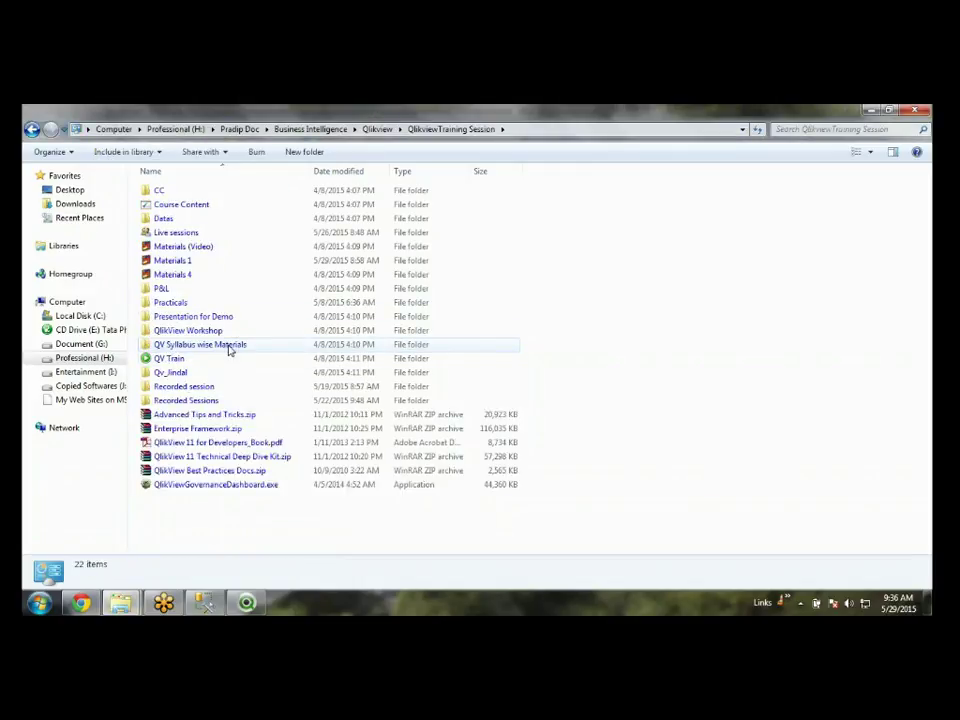
{"action": "double_click", "coordinate": [197, 260]}
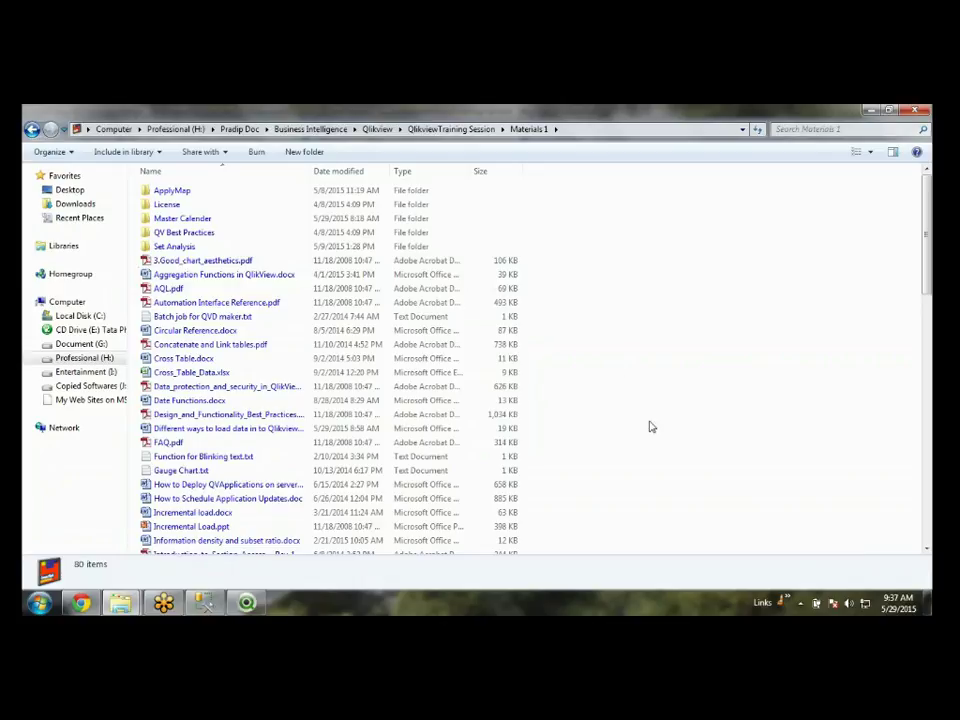
{"action": "scroll", "coordinate": [633, 448], "scroll_direction": "down", "scroll_amount": 2}
{"action": "scroll", "coordinate": [631, 448], "scroll_direction": "up", "scroll_amount": 2}
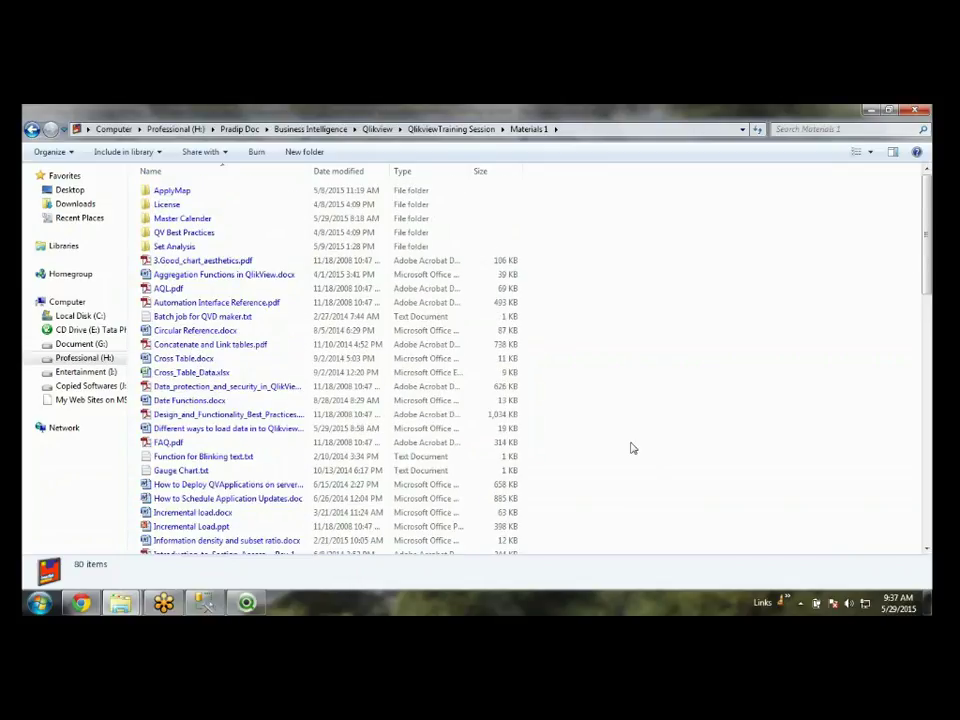